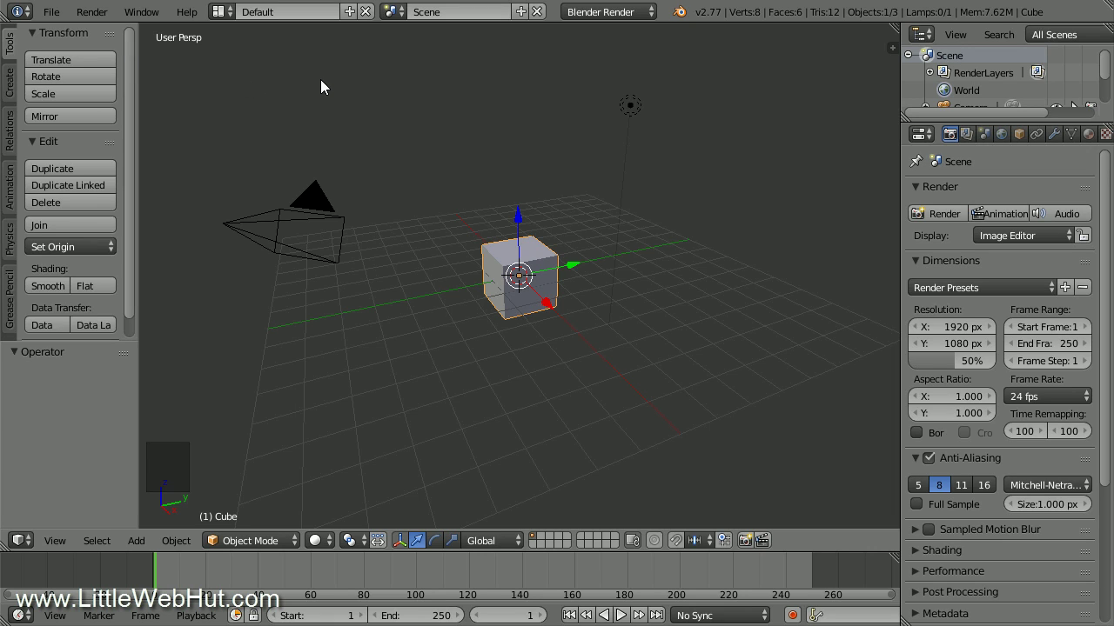
- Switch the viewport to orthographic projection and delete the default cube from the scene
{"action": "key", "text": "KP_5"}
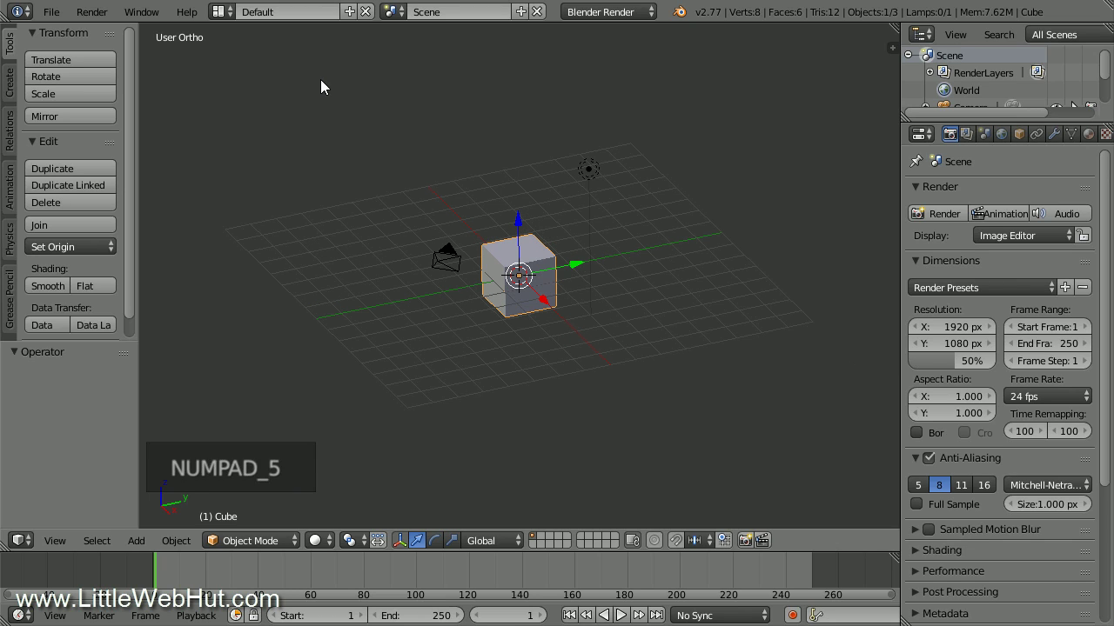
{"action": "right_click", "coordinate": [500, 250]}
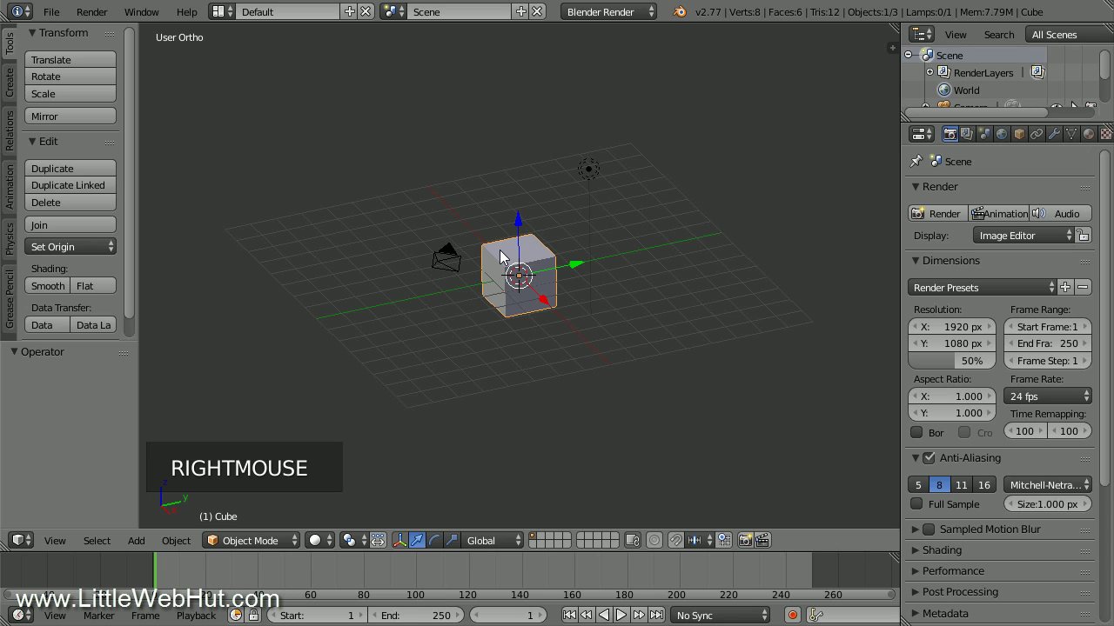
{"action": "key", "text": "x"}
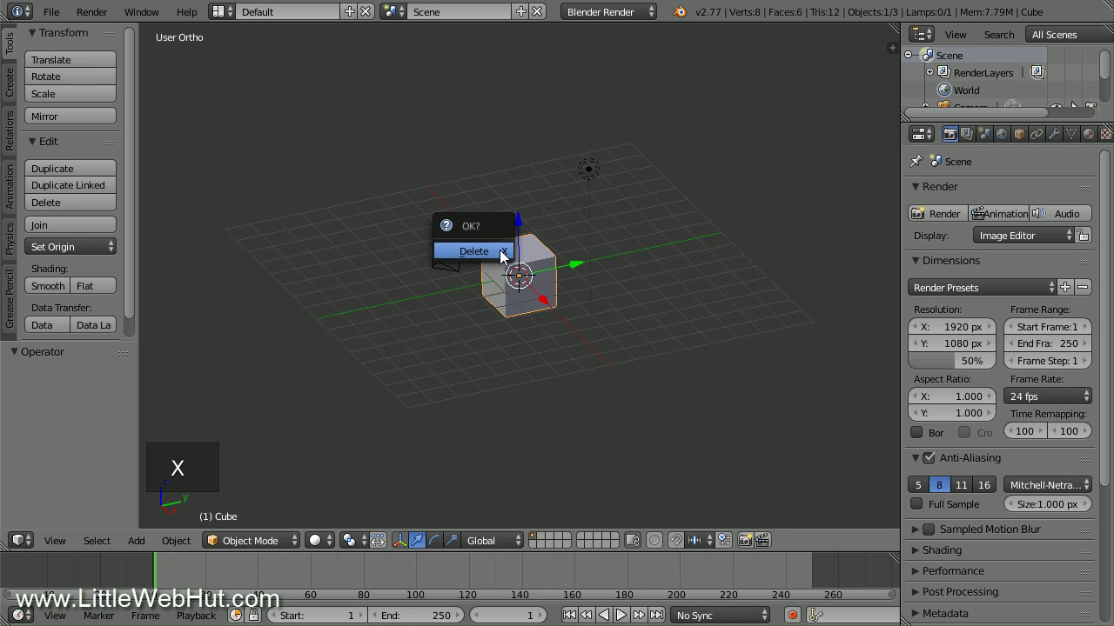
{"action": "left_click", "coordinate": [501, 253]}
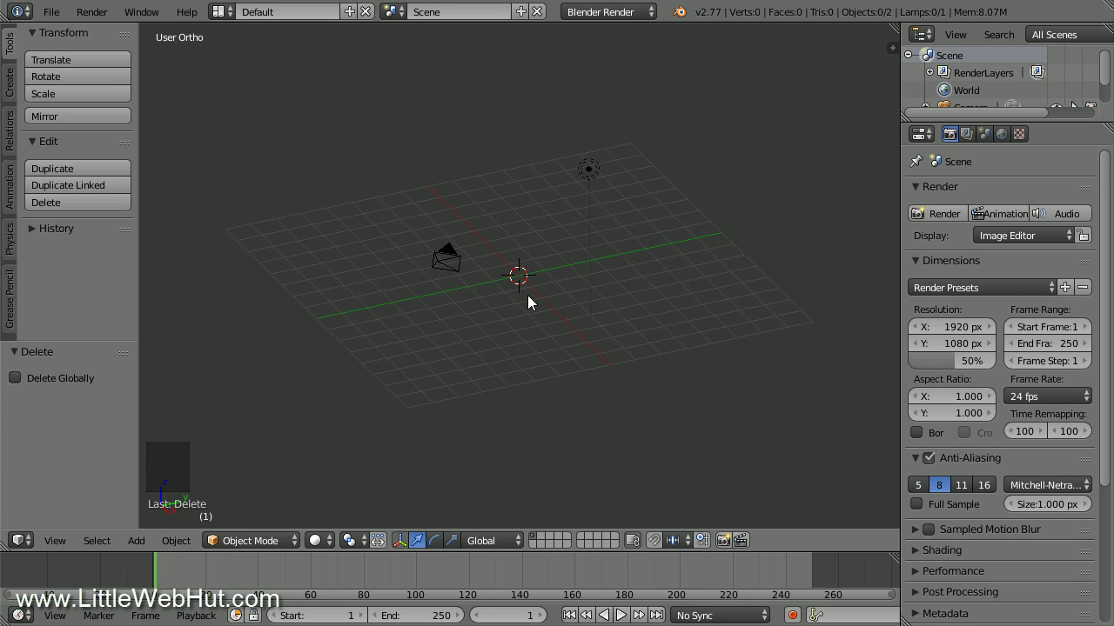
- Snap the 3D cursor to the scene center and add a mesh circle with 32 vertices there
{"action": "key", "text": "shift+s"}
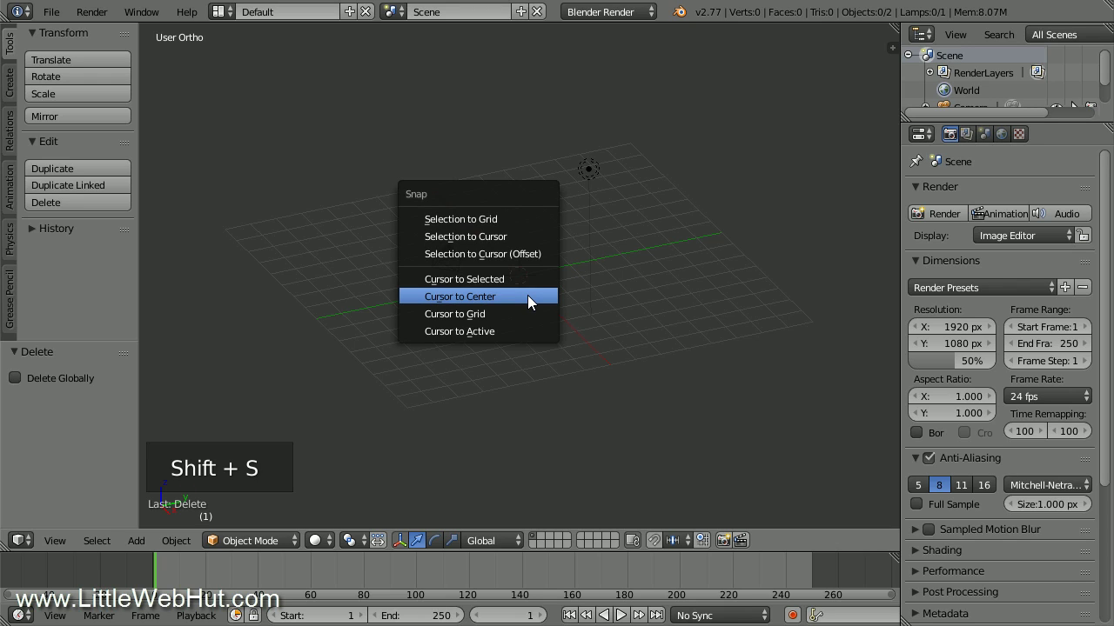
{"action": "left_click", "coordinate": [528, 298]}
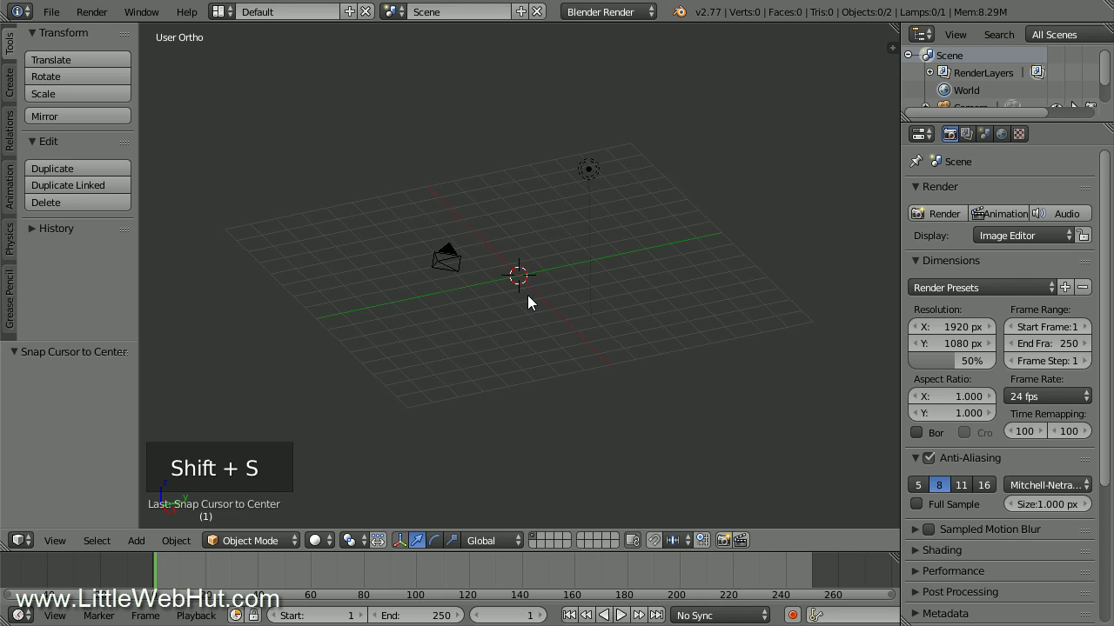
{"action": "key", "text": "shift+a"}
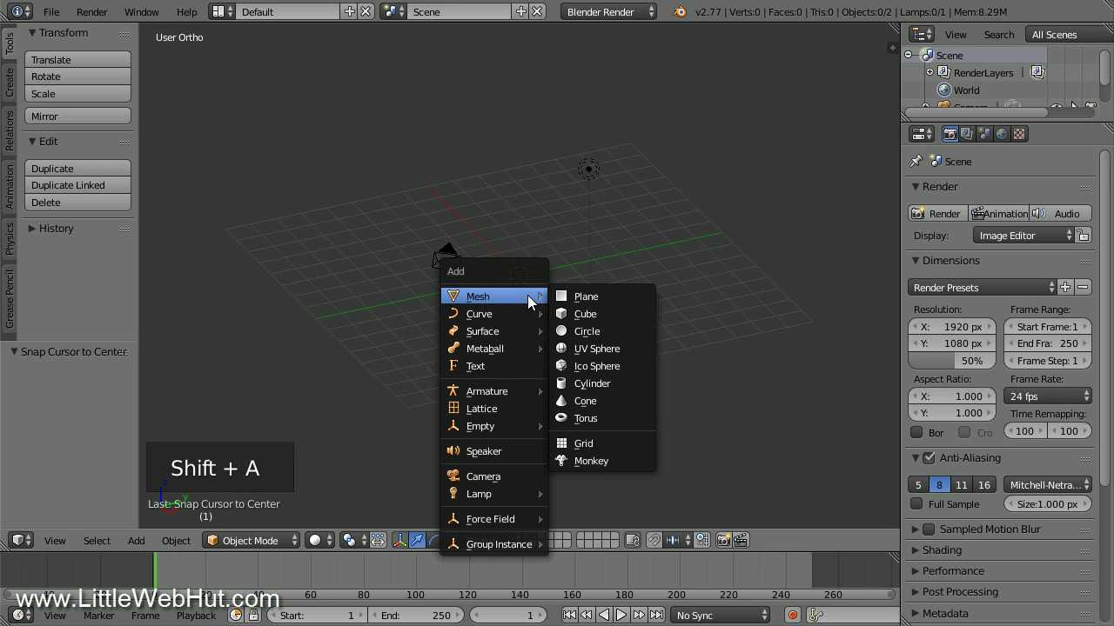
{"action": "left_click", "coordinate": [621, 331]}
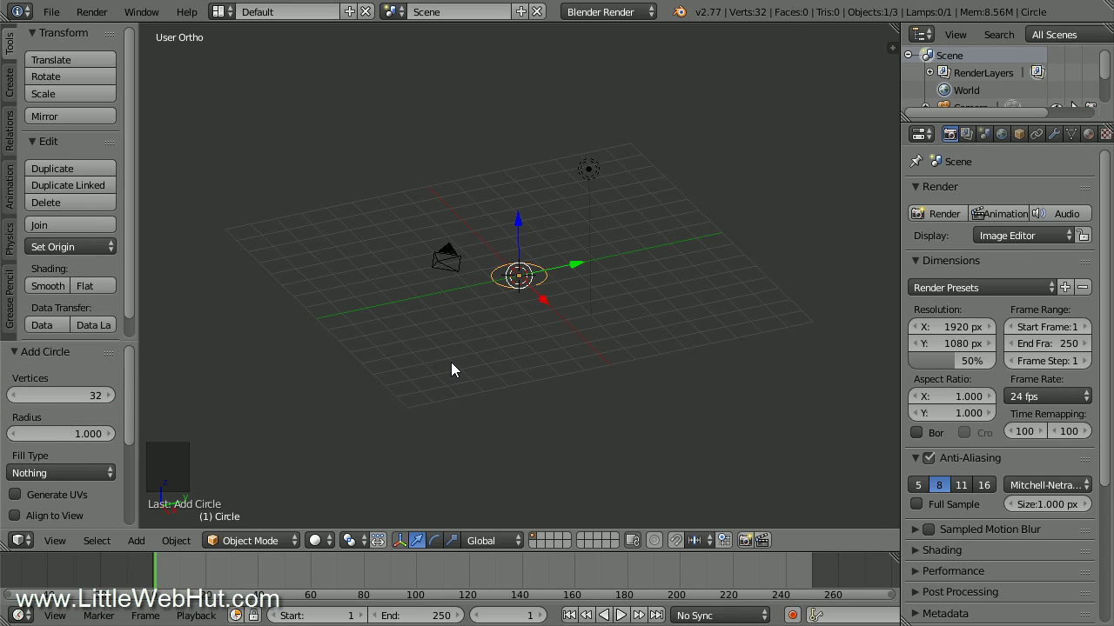
- In Edit Mode, select the circle's two opposite vertices just above the X axis and enable proportional editing with Smooth falloff
{"action": "key", "text": "KP_Decimal"}
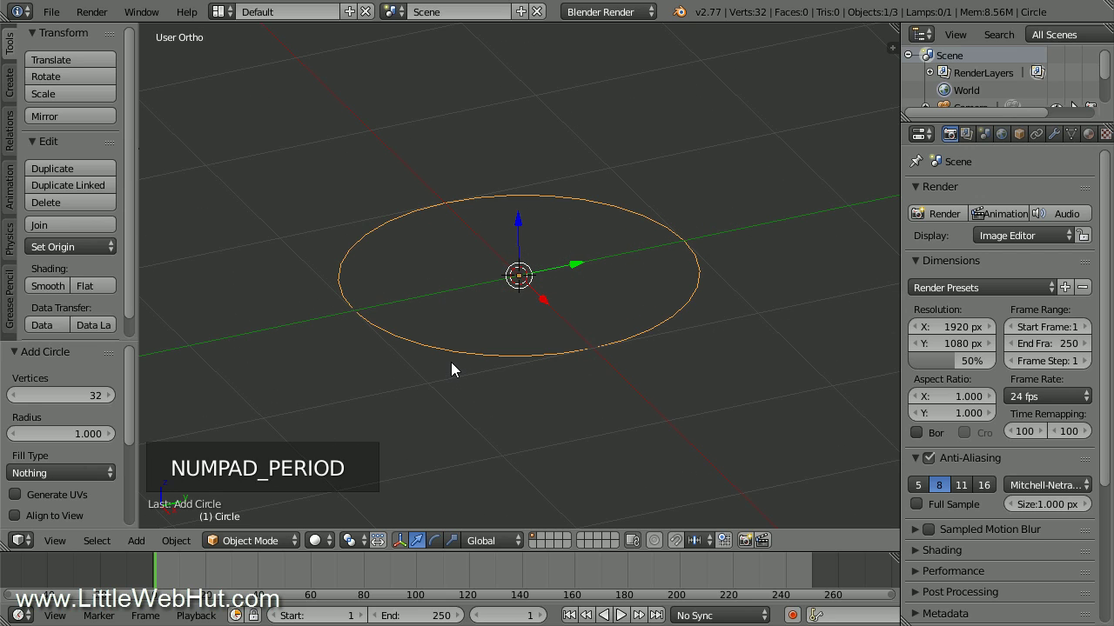
{"action": "key", "text": "KP_7"}
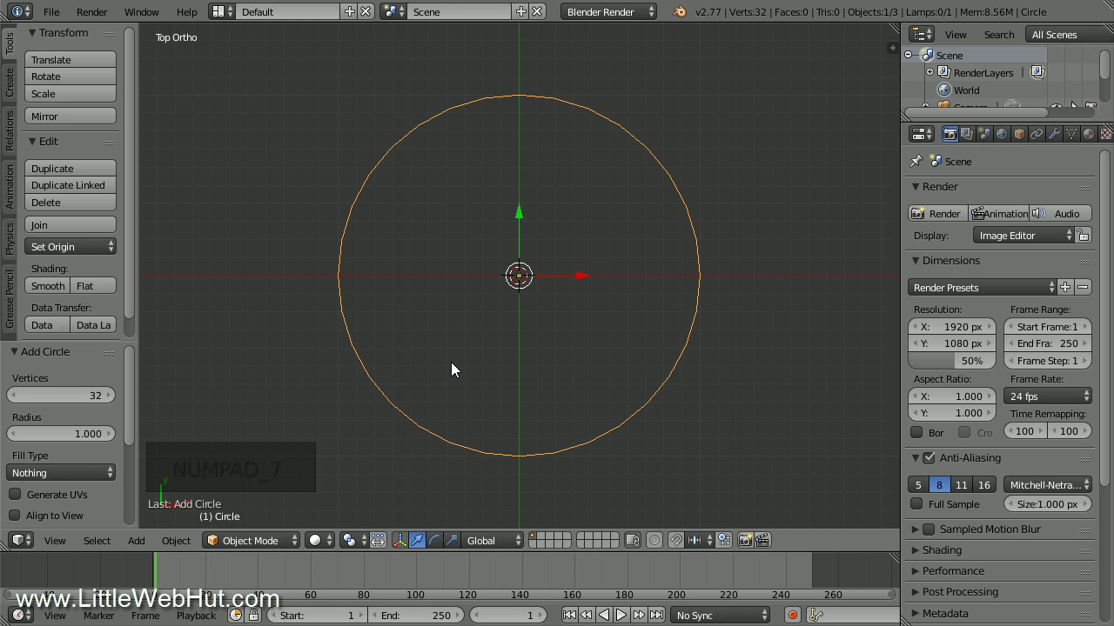
{"action": "left_click", "coordinate": [57, 541]}
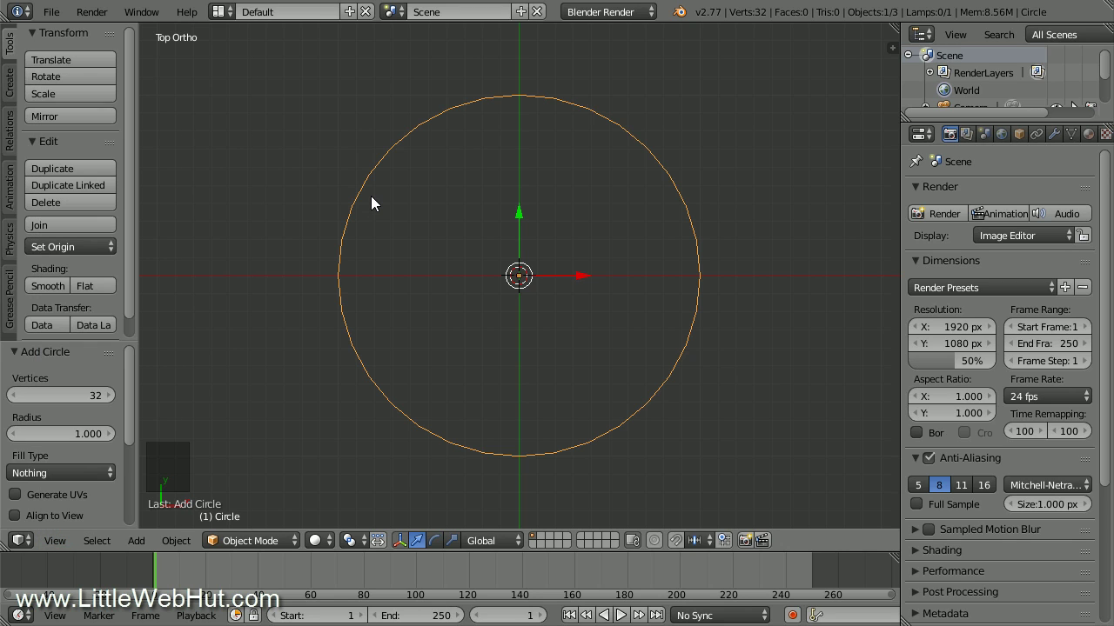
{"action": "key", "text": "Tab"}
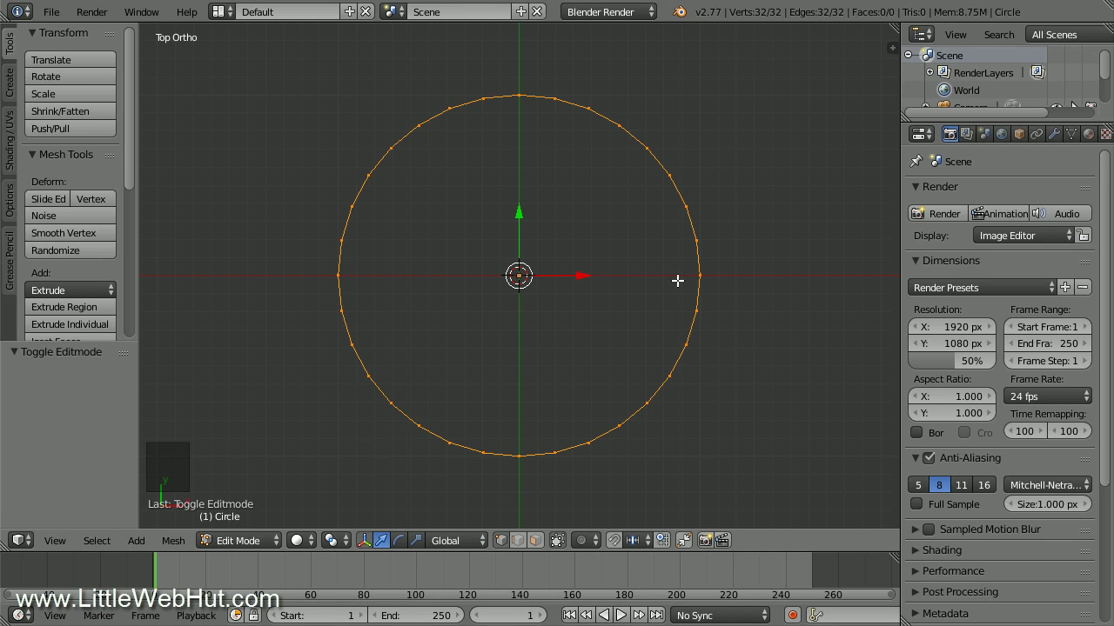
{"action": "right_click", "coordinate": [697, 241]}
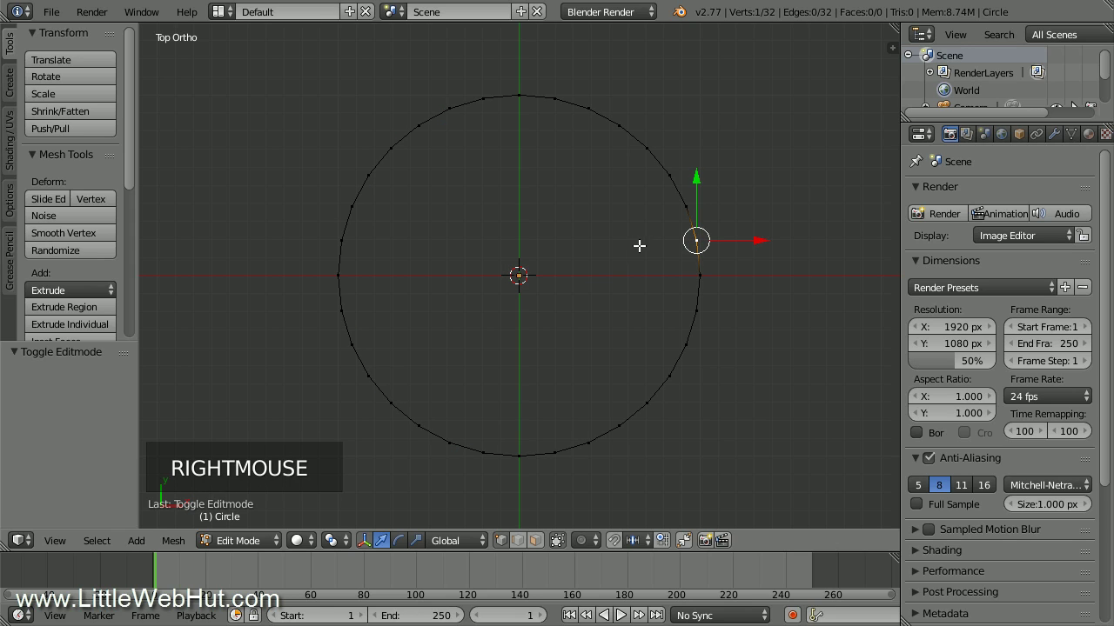
{"action": "right_click", "coordinate": [340, 241], "text": "shift"}
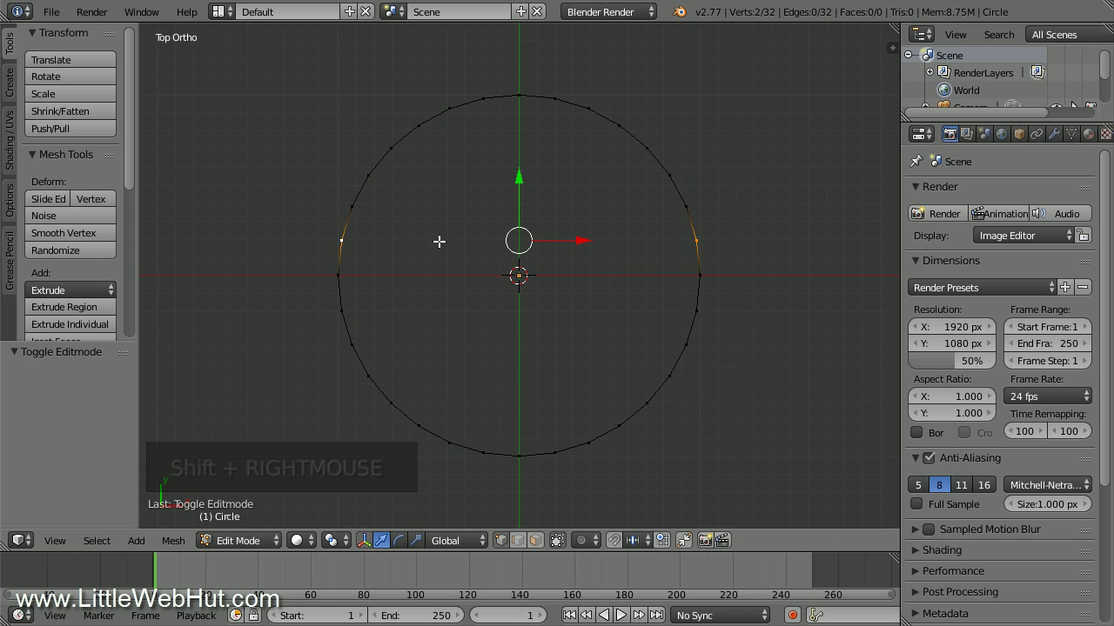
{"action": "left_click", "coordinate": [583, 541]}
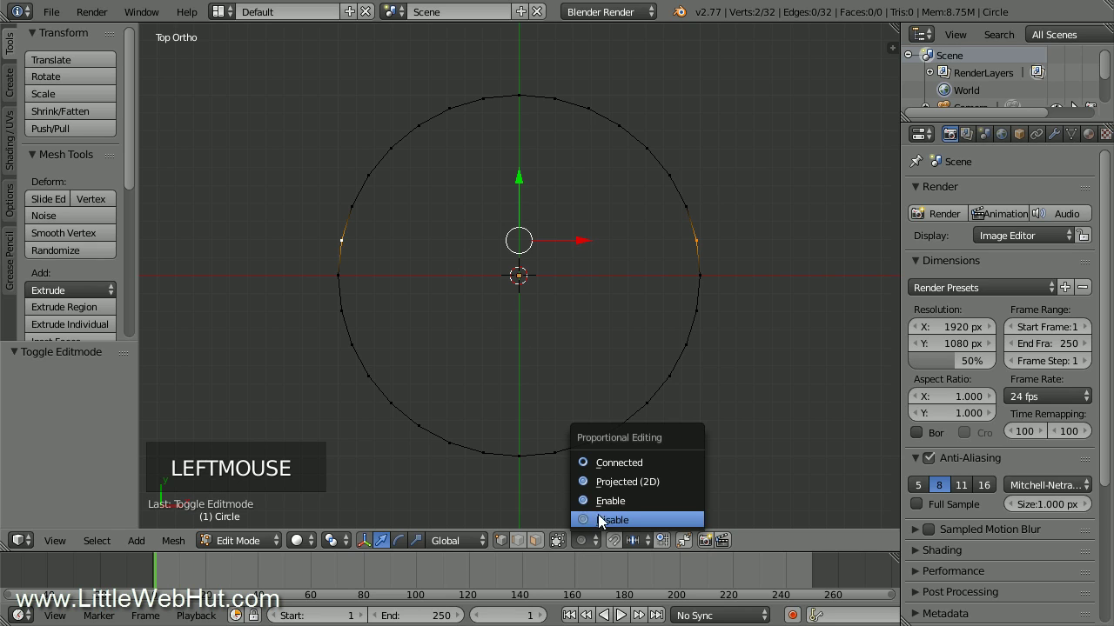
{"action": "left_click", "coordinate": [641, 502]}
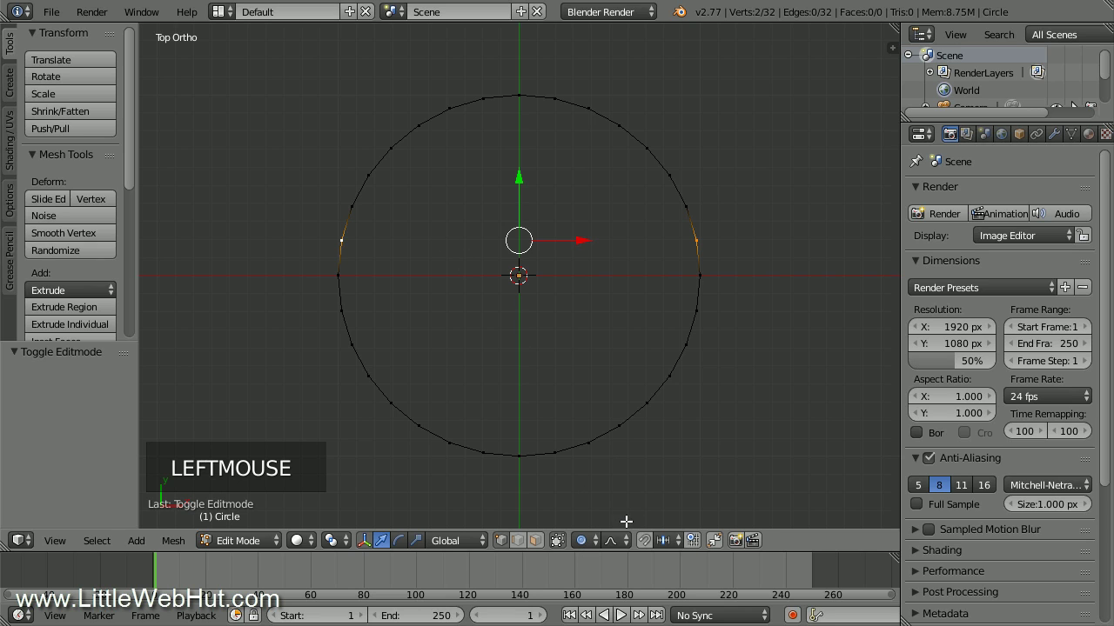
{"action": "left_click", "coordinate": [620, 541]}
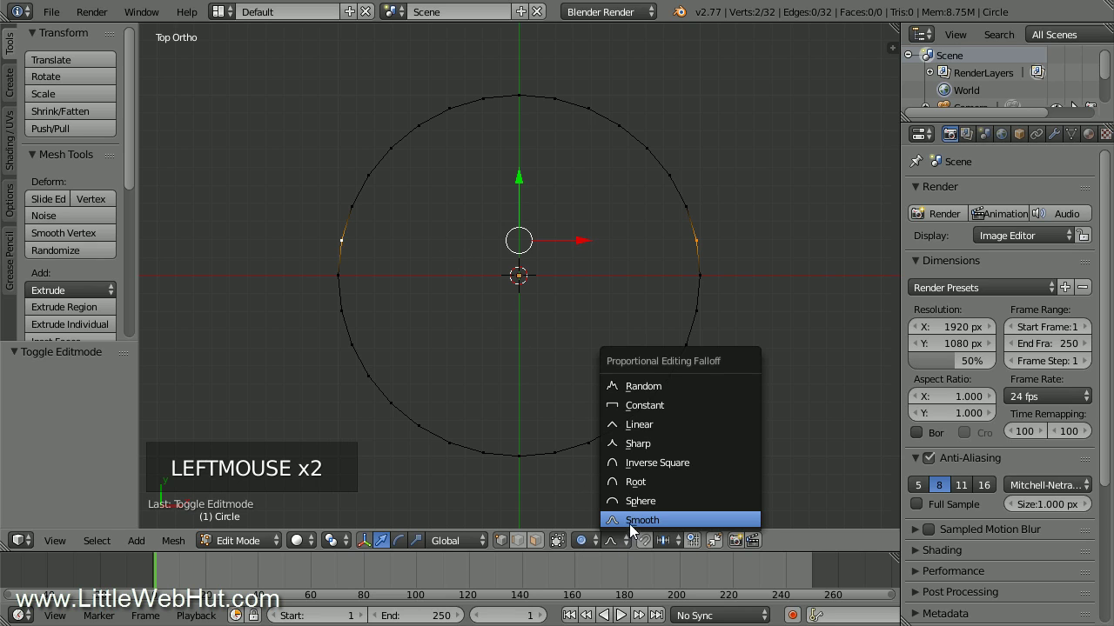
{"action": "left_click", "coordinate": [677, 521]}
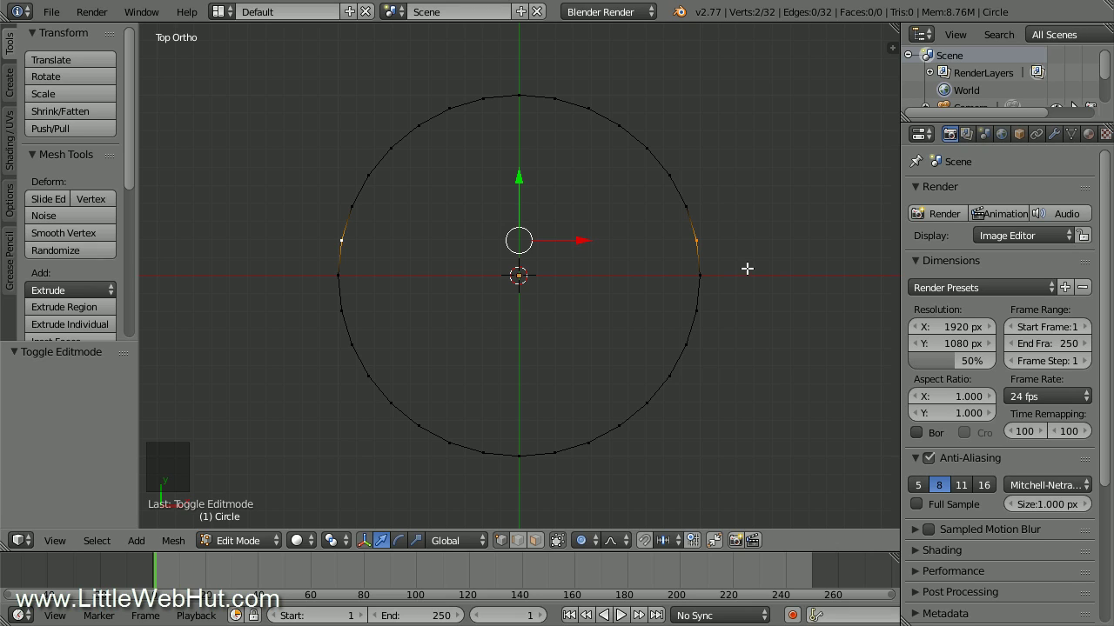
- Scale the two selected vertices by 0.4 with a proportional size of 1.21 to form the guitar body's waist
{"action": "key", "text": "s"}
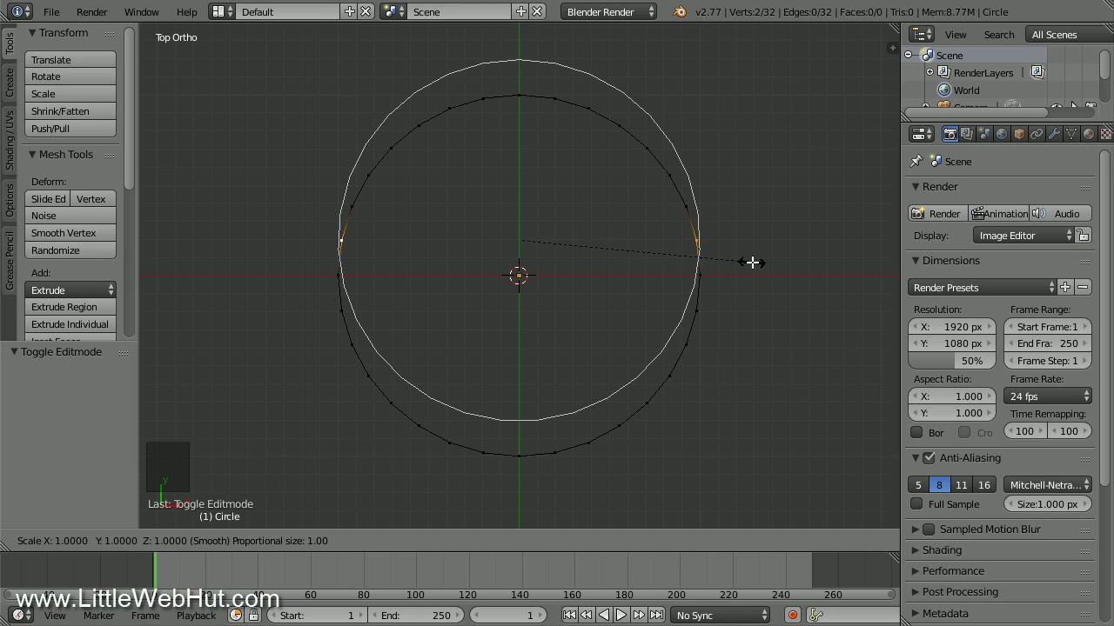
{"action": "scroll", "coordinate": [752, 262], "scroll_direction": "down", "scroll_amount": 2}
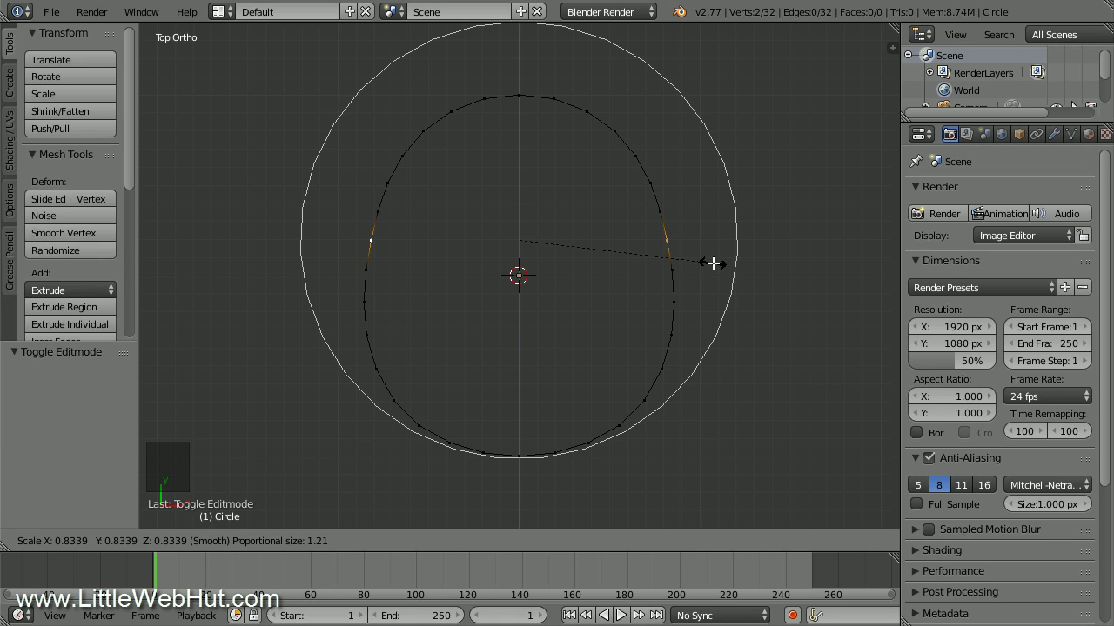
{"action": "type", "text": ".4"}
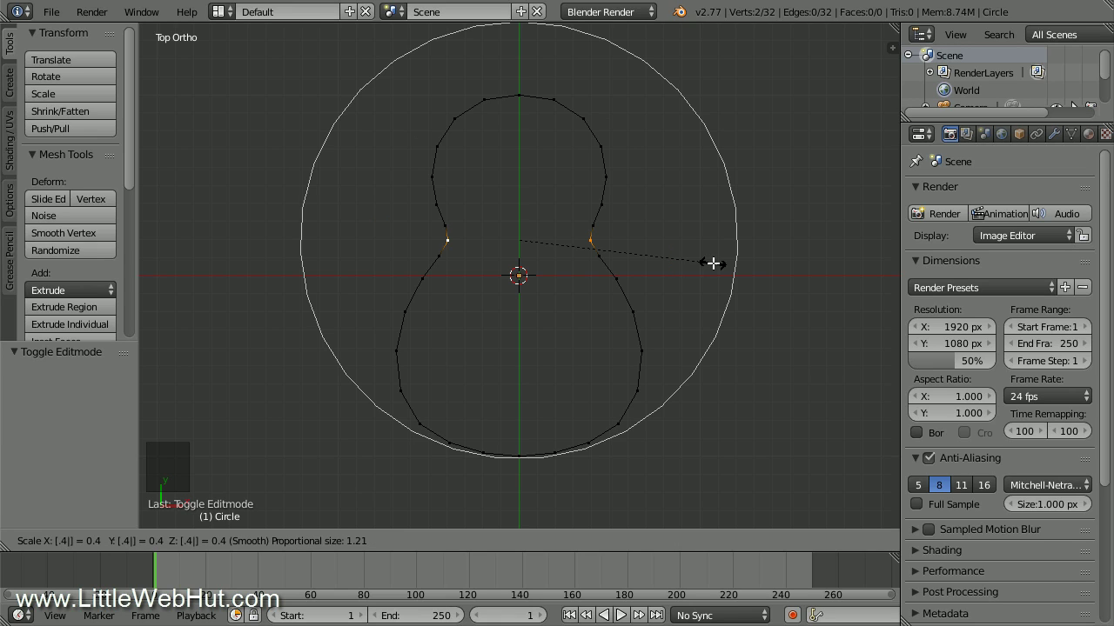
{"action": "key", "text": "Return"}
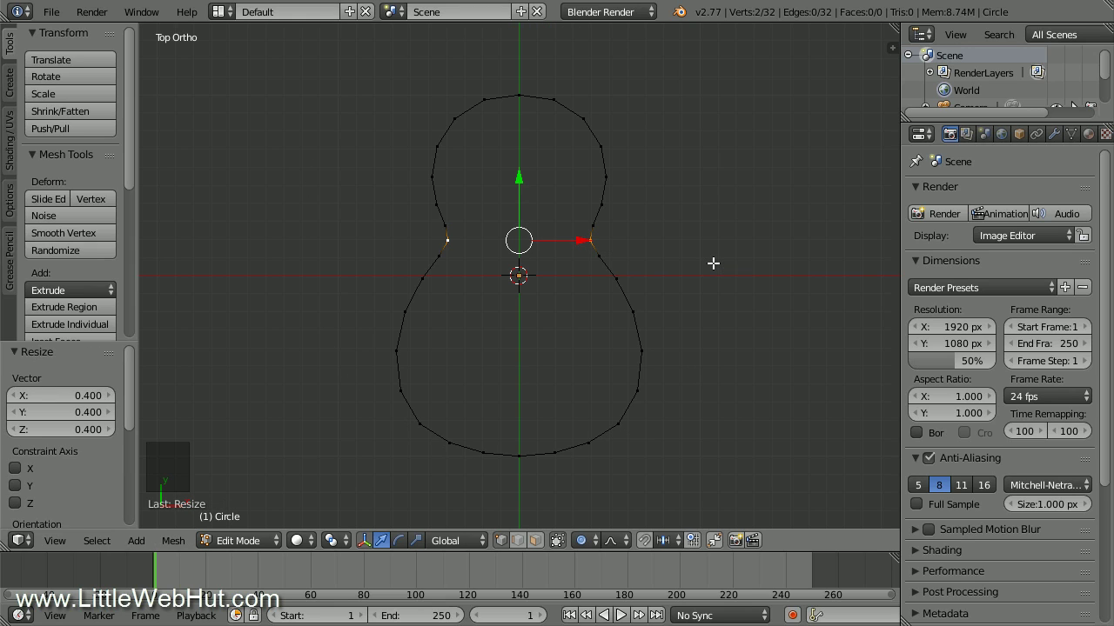
- Move the outline's topmost vertex -0.1 along the Y axis with proportional editing
{"action": "right_click", "coordinate": [519, 94]}
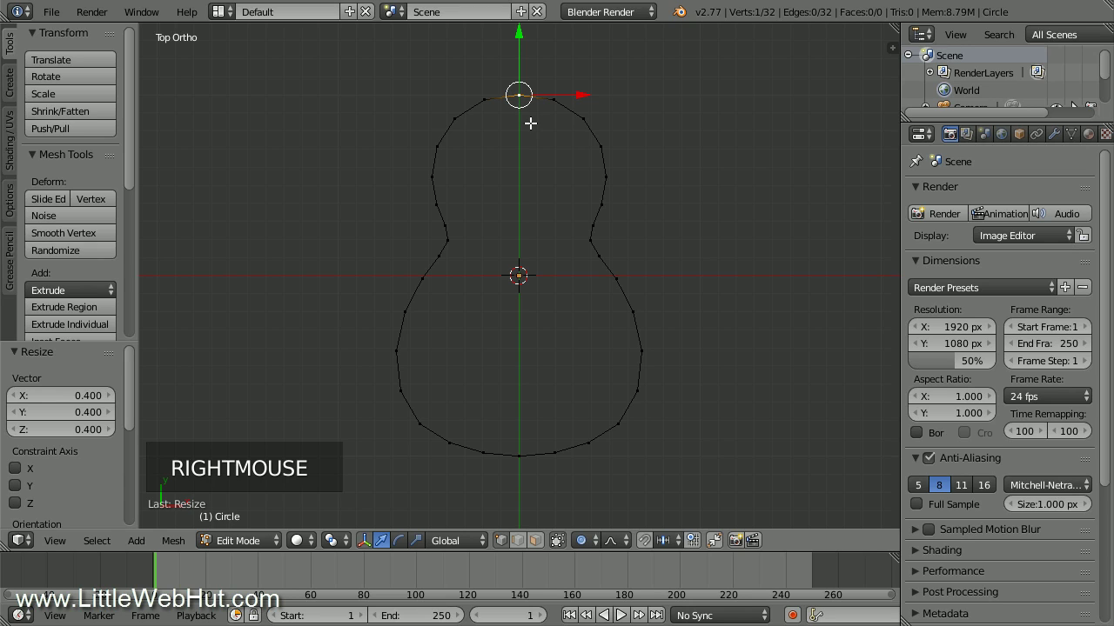
{"action": "key", "text": "g"}
{"action": "key", "text": "g"}
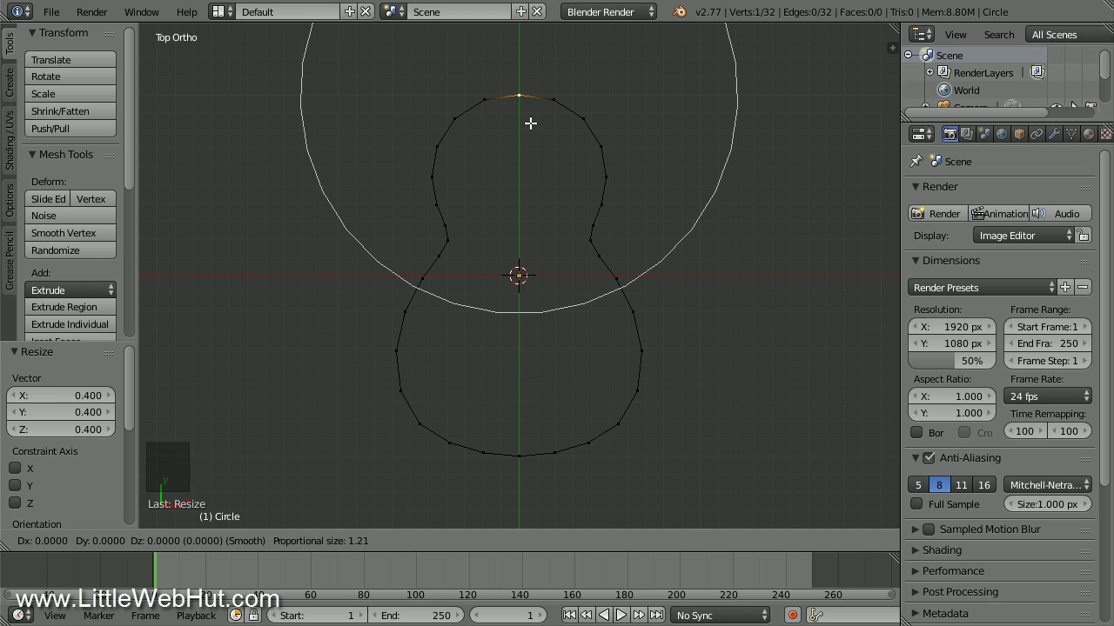
{"action": "key", "text": "y"}
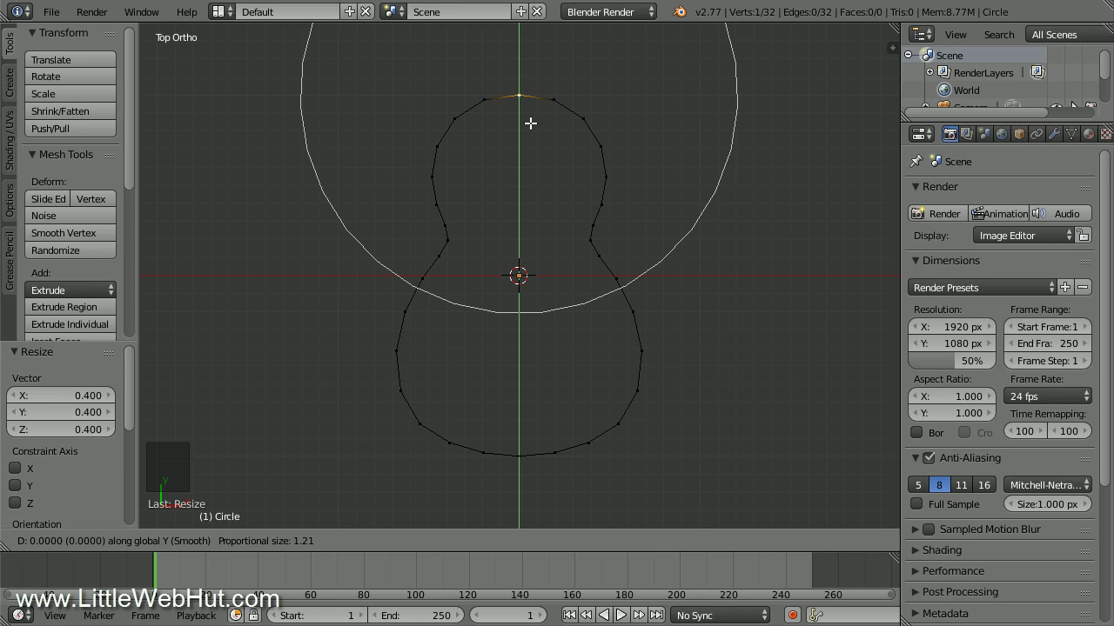
{"action": "type", "text": "-.1"}
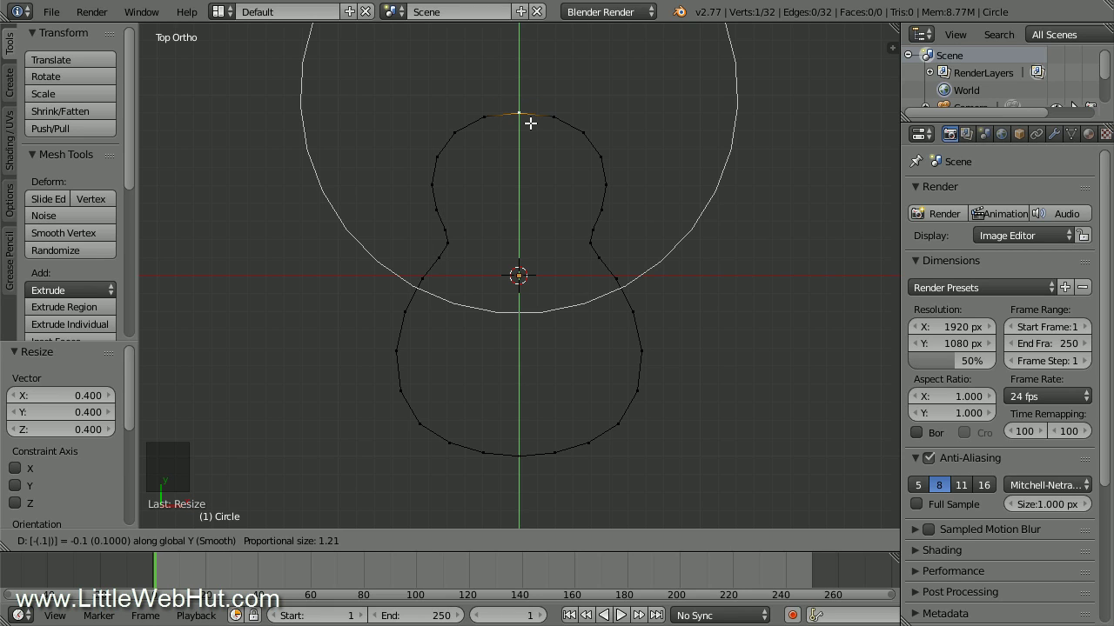
{"action": "key", "text": "Return"}
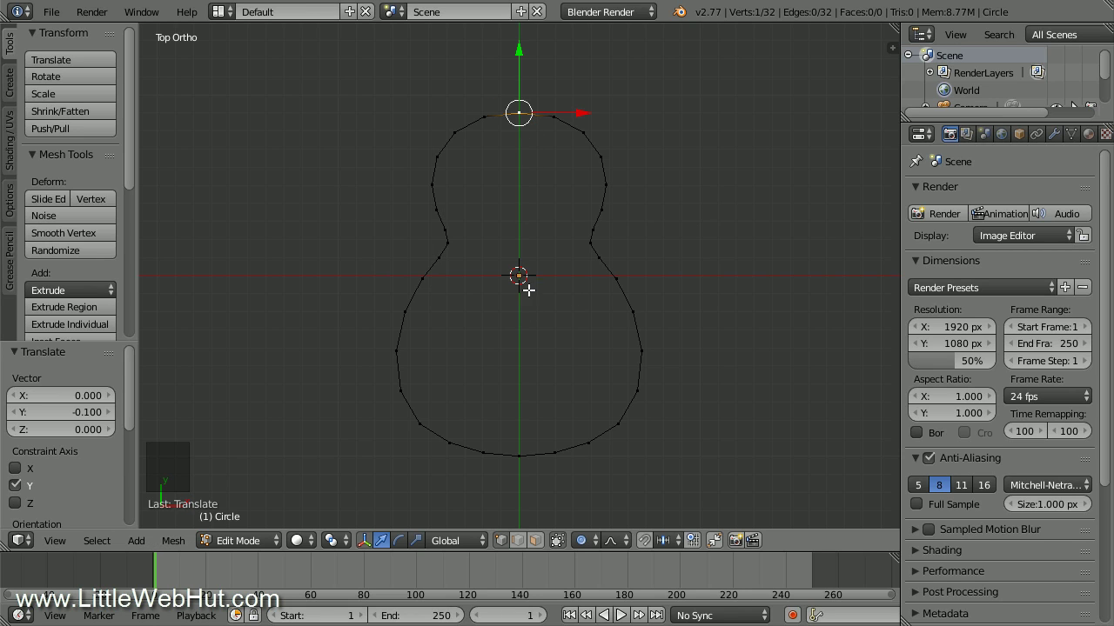
- Move the outline's lowest vertex 0.1 along the Y axis with proportional editing
{"action": "right_click", "coordinate": [519, 455]}
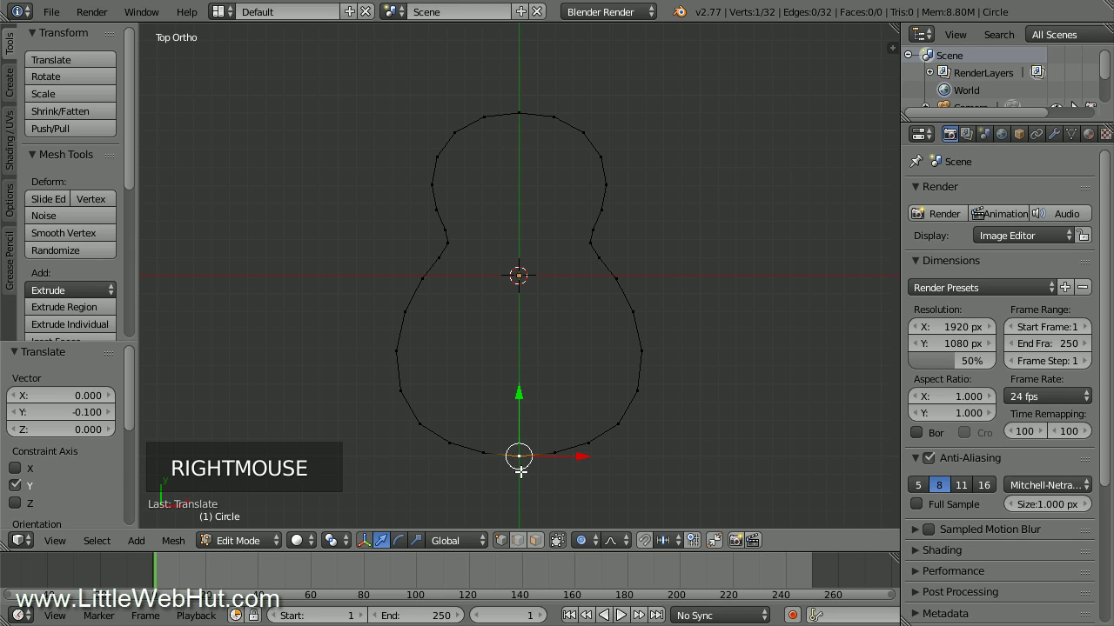
{"action": "key", "text": "g"}
{"action": "key", "text": "g"}
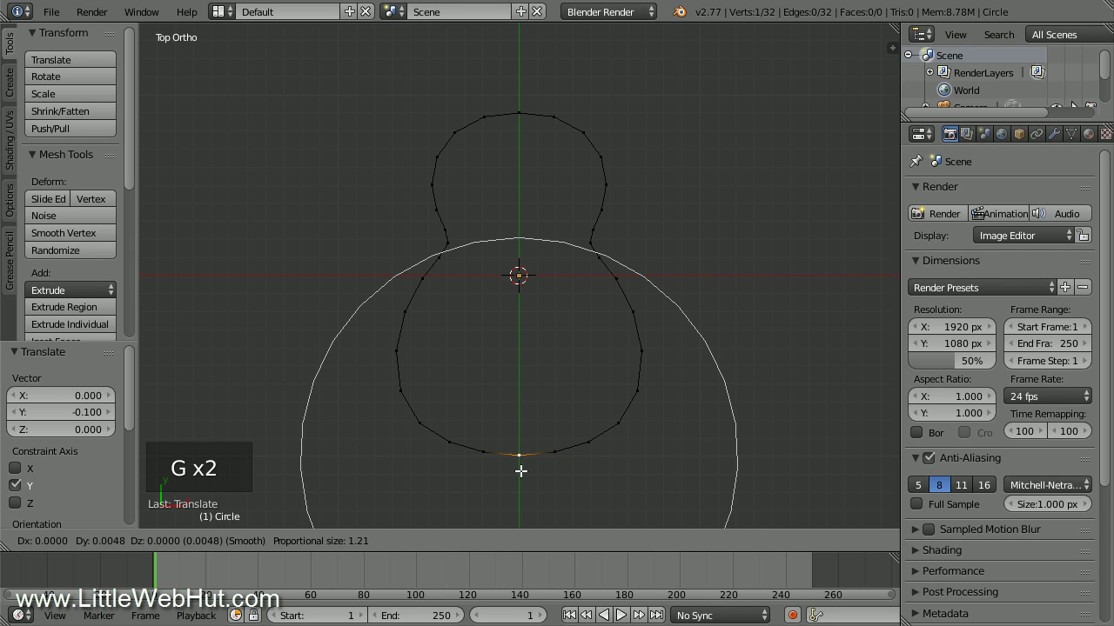
{"action": "type", "text": ".1"}
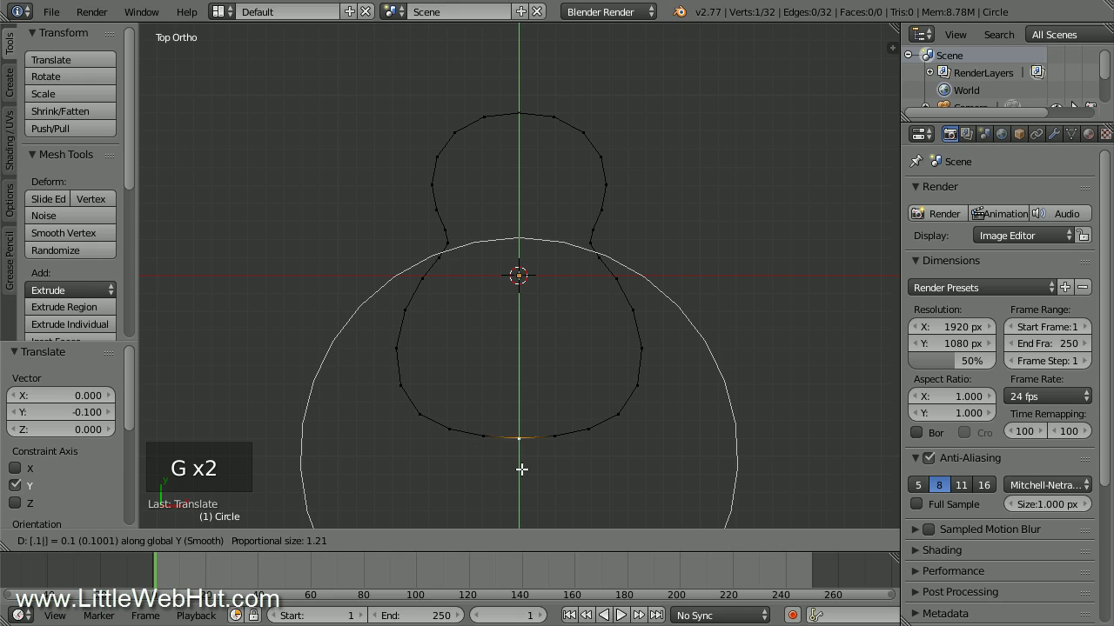
{"action": "key", "text": "Return"}
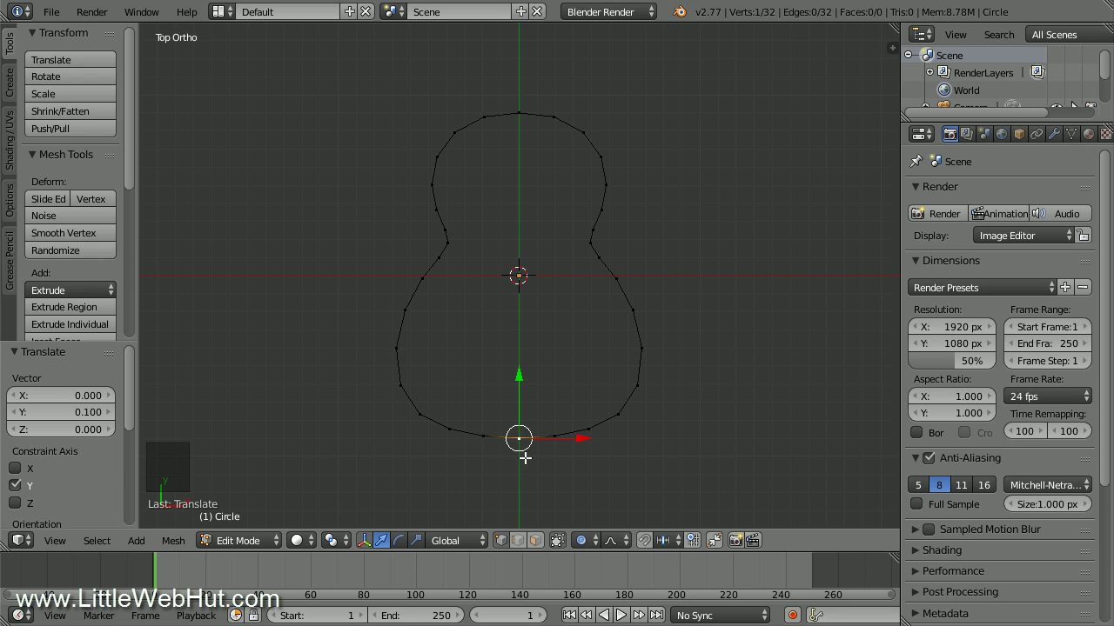
- Scale the two opposite vertices at the upper bout's widest point by 1.1 with a proportional size of 0.56
{"action": "right_click", "coordinate": [606, 182]}
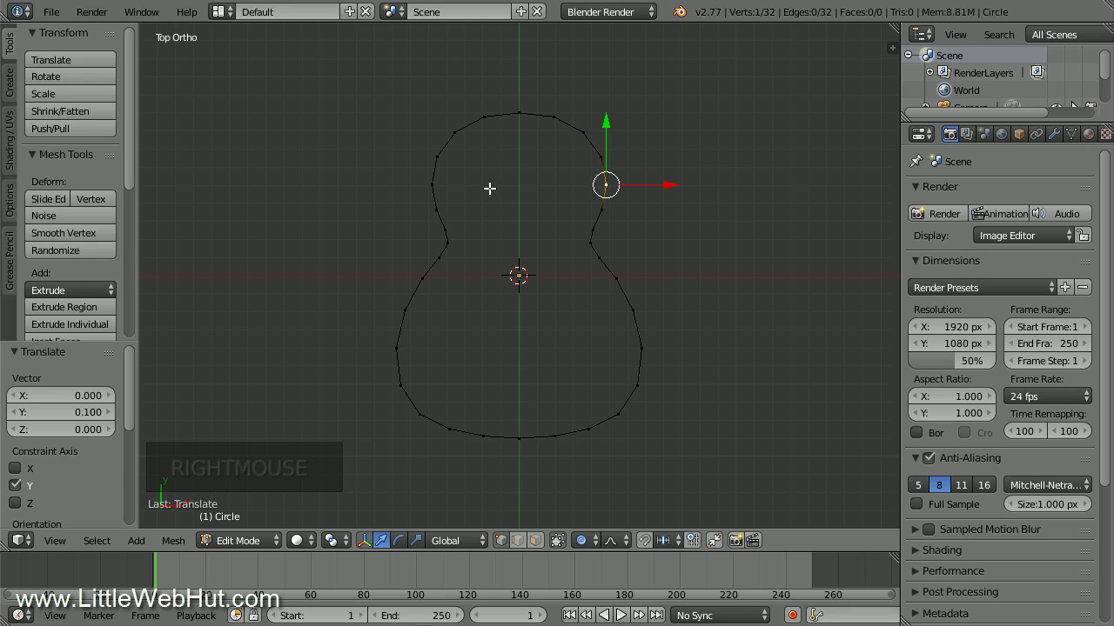
{"action": "right_click", "coordinate": [435, 184], "text": "shift"}
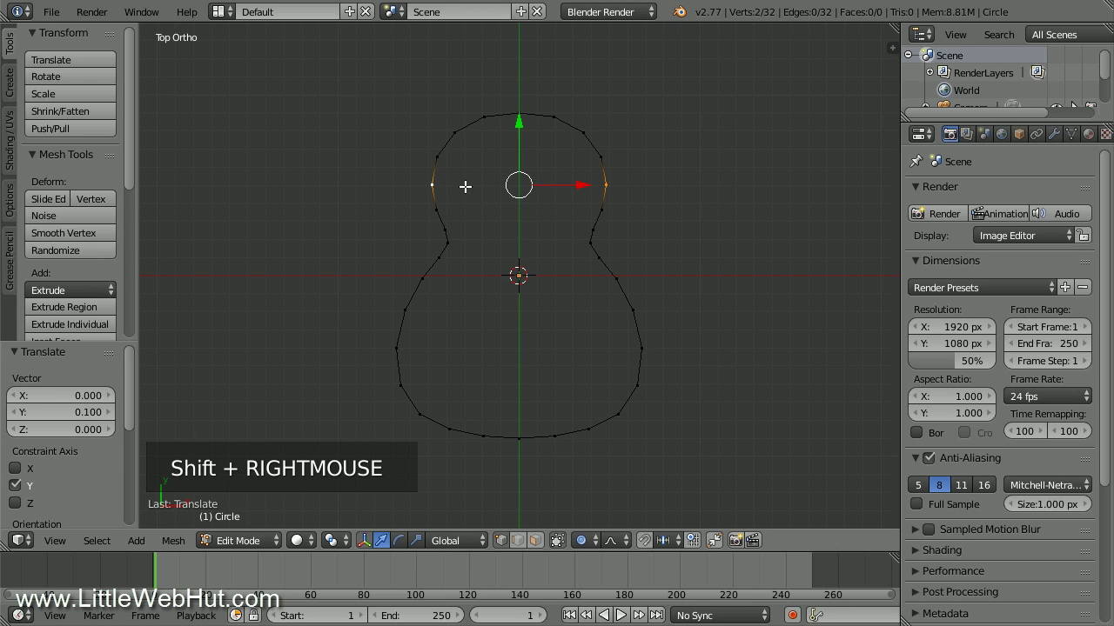
{"action": "key", "text": "s"}
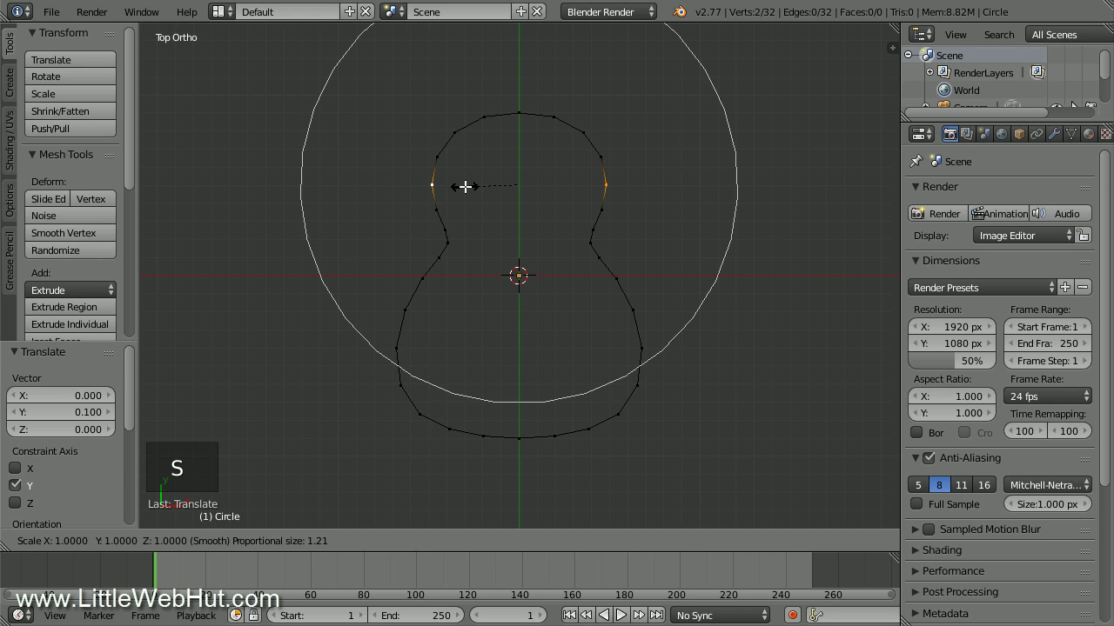
{"action": "scroll", "coordinate": [465, 187], "scroll_direction": "up", "scroll_amount": 6}
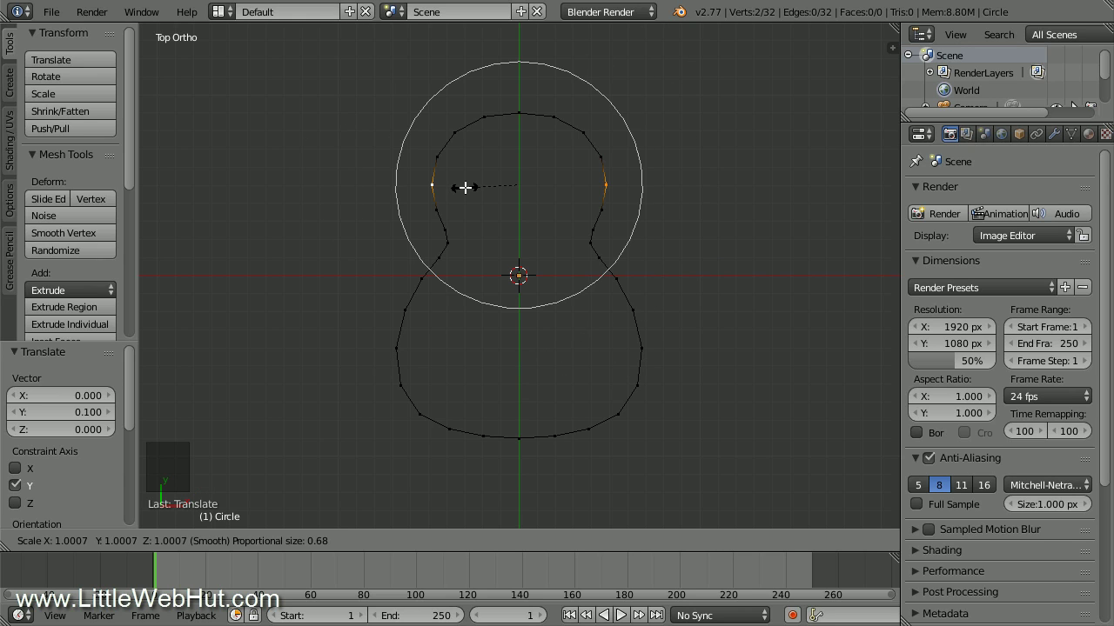
{"action": "scroll", "coordinate": [466, 187], "scroll_direction": "up", "scroll_amount": 2}
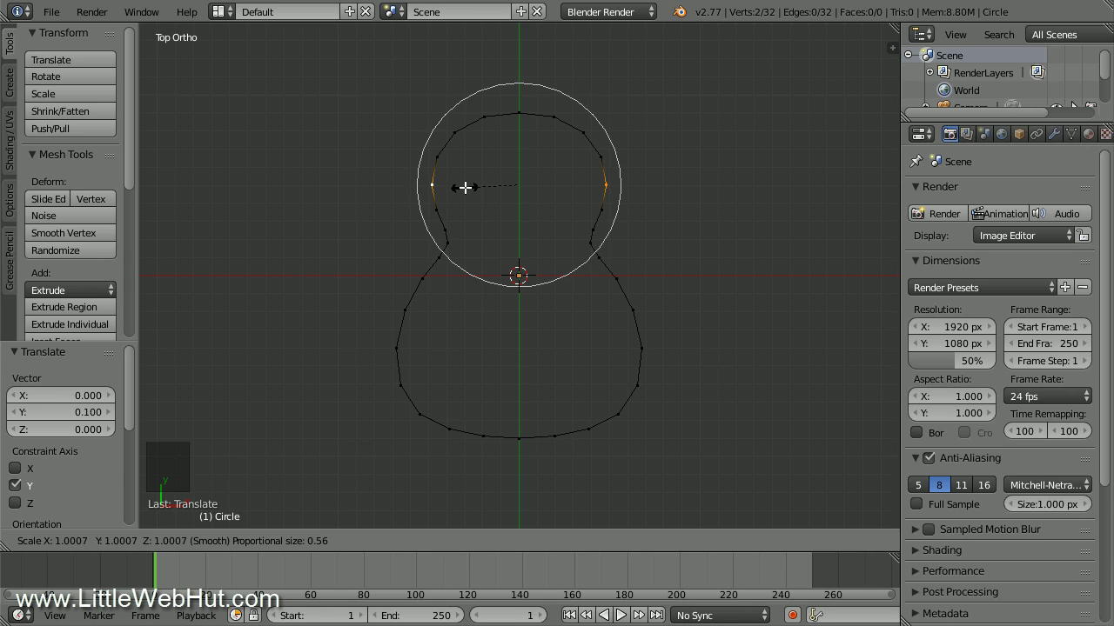
{"action": "type", "text": "1.1"}
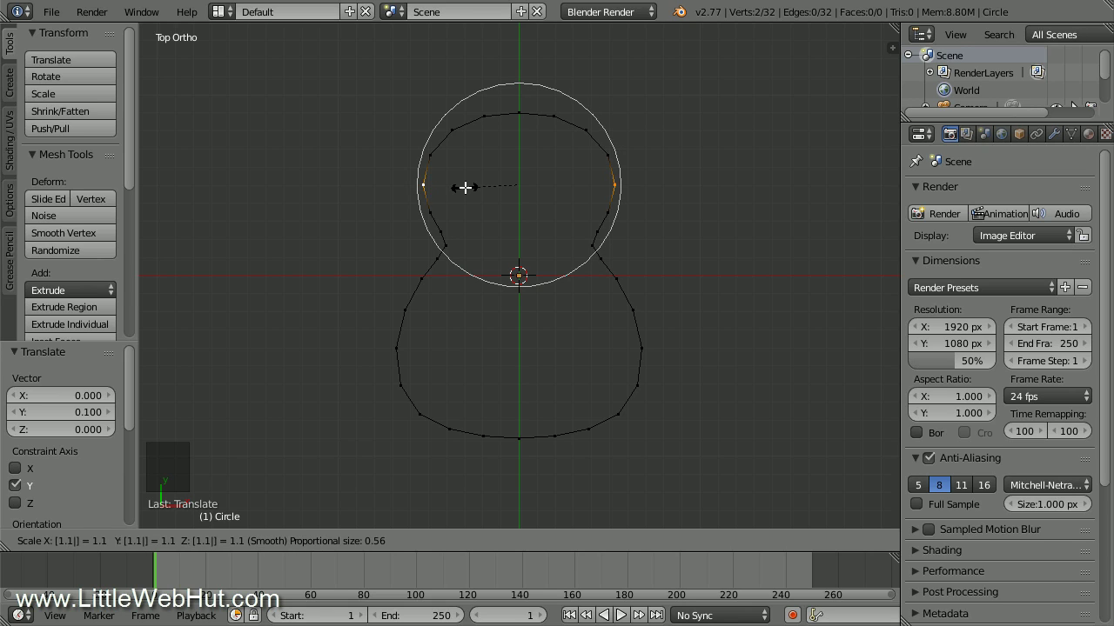
{"action": "key", "text": "Return"}
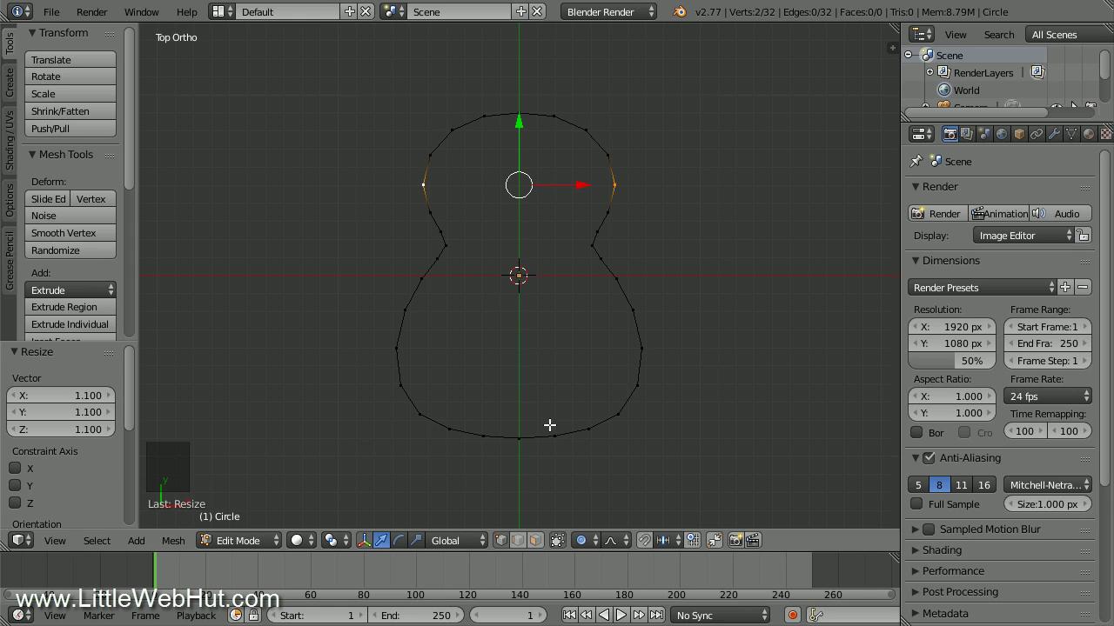
- Disable proportional editing, then extrude the entire outline in place and scale the new ring by 0.1
{"action": "left_click", "coordinate": [585, 540]}
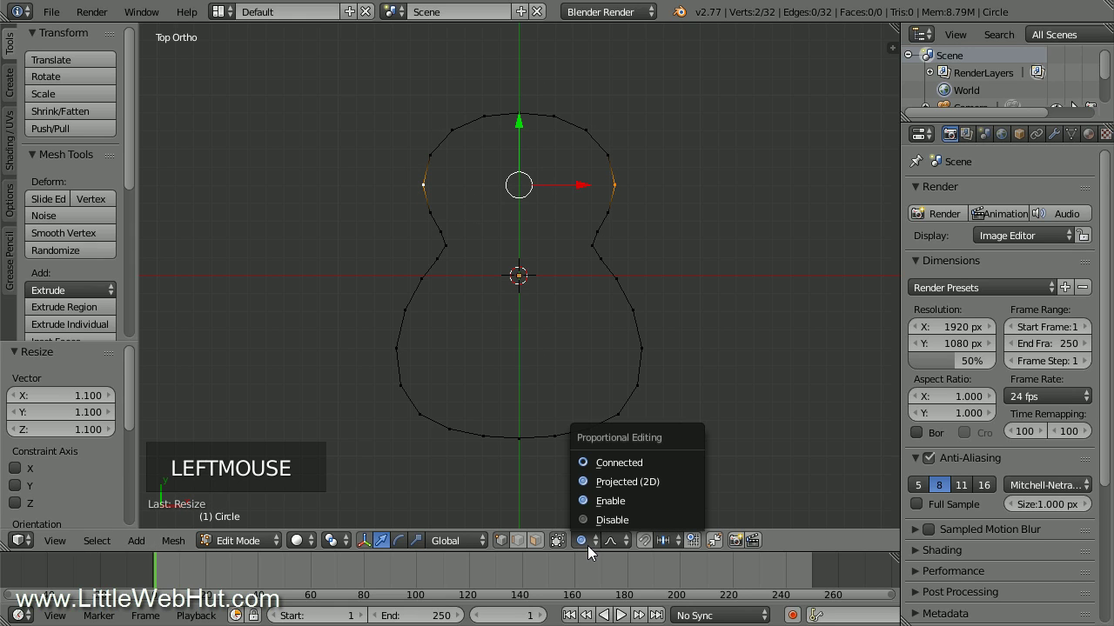
{"action": "left_click", "coordinate": [636, 520]}
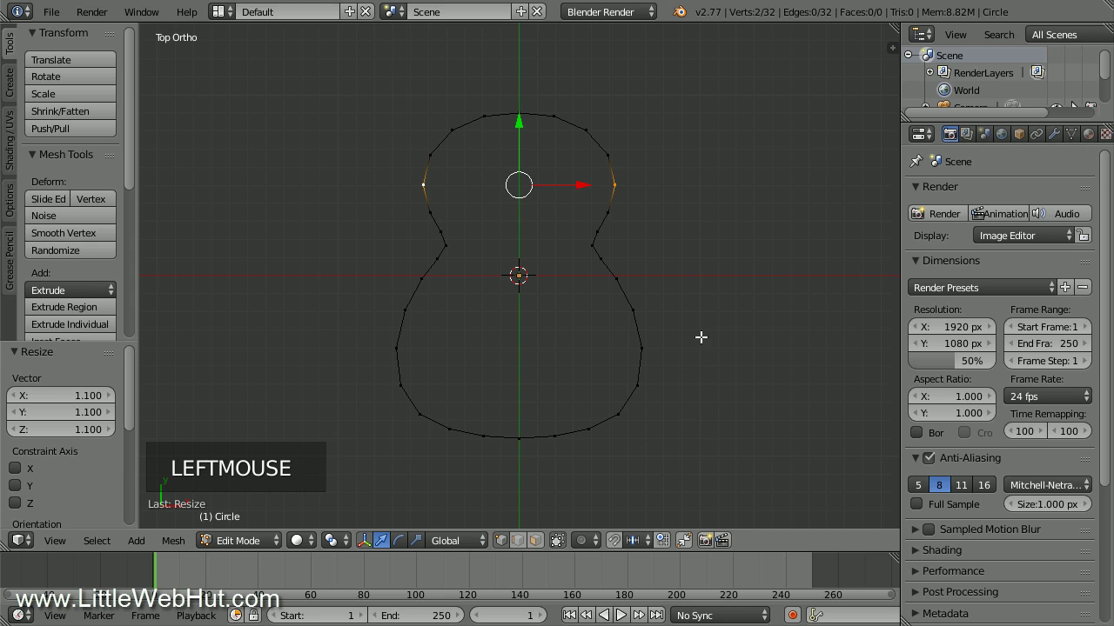
{"action": "key", "text": "a"}
{"action": "key", "text": "a"}
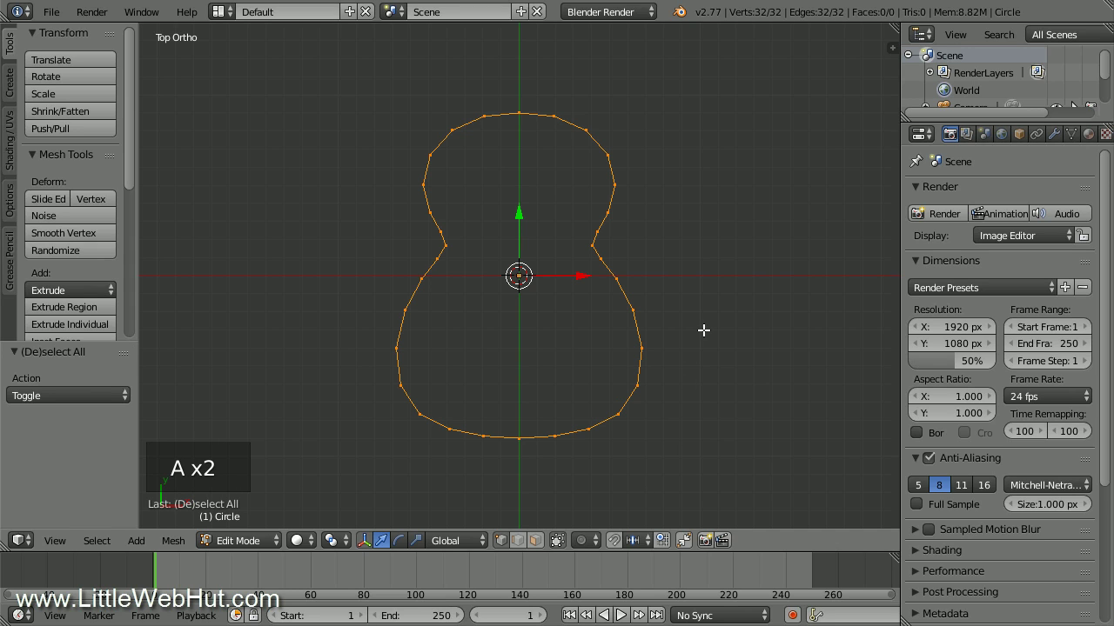
{"action": "key", "text": "e"}
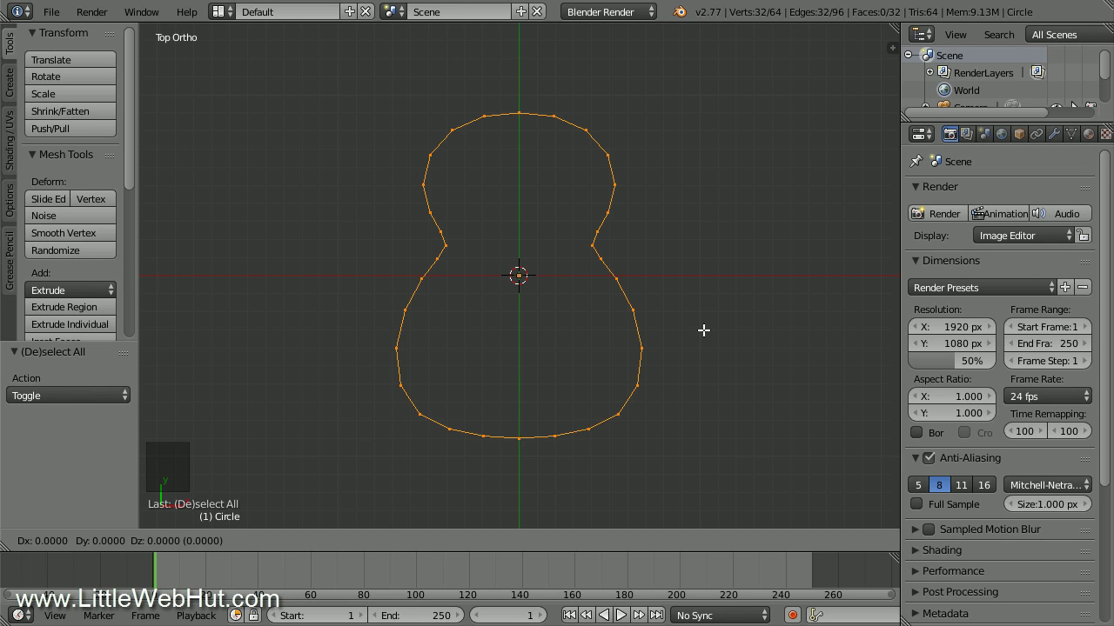
{"action": "right_click", "coordinate": [702, 330]}
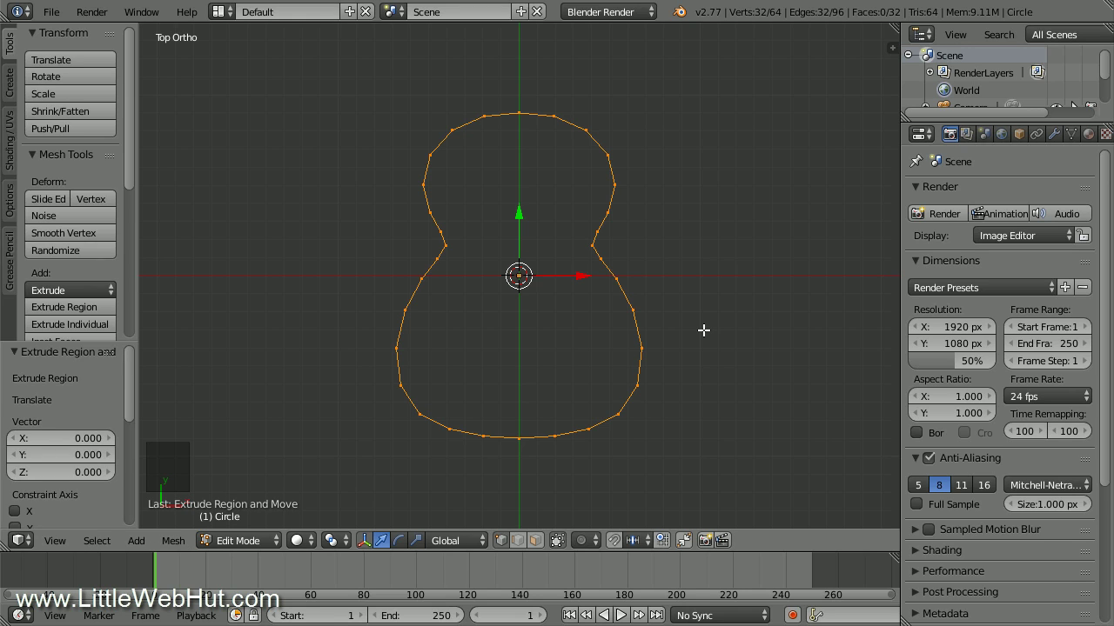
{"action": "type", "text": "s.1"}
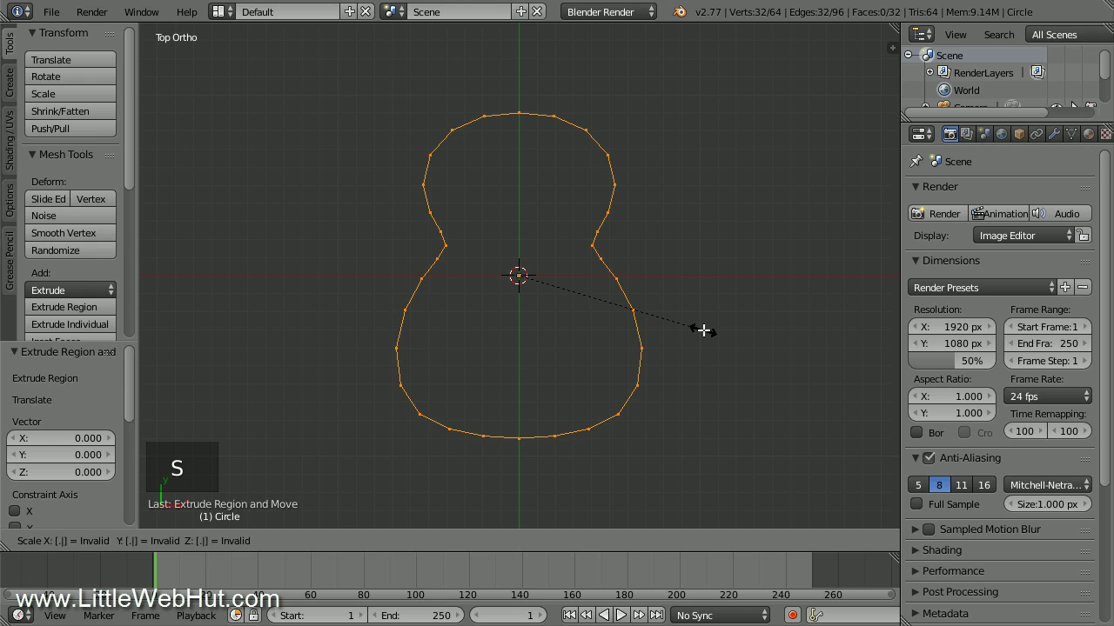
{"action": "key", "text": "Return"}
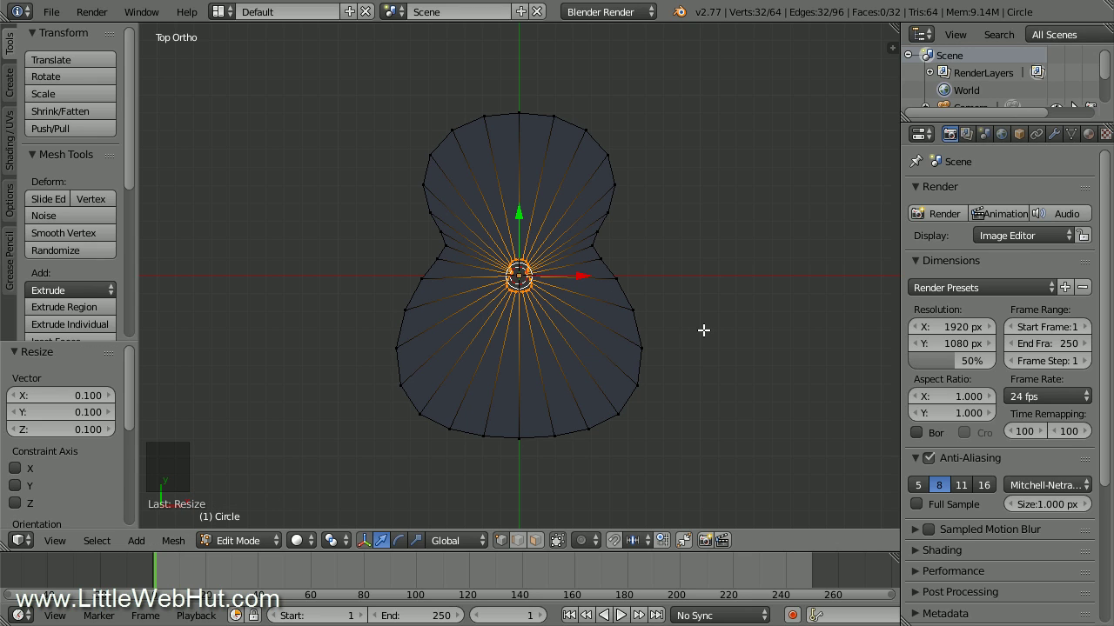
- Move the small inner ring 0.35 along the Y axis and fill it with a face
{"action": "key", "text": "g"}
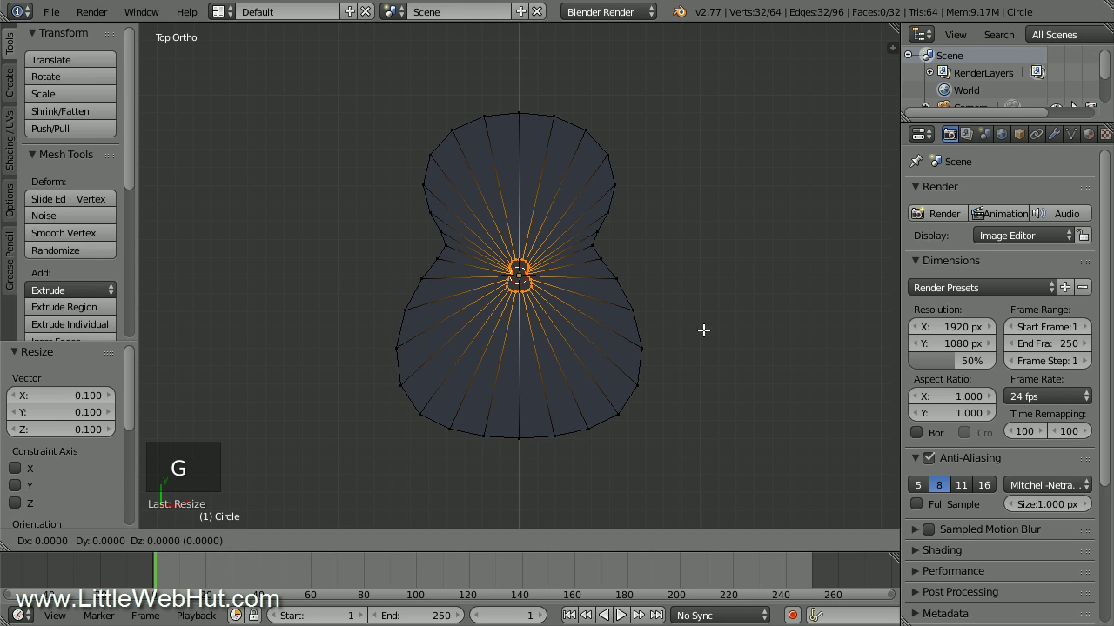
{"action": "key", "text": "y"}
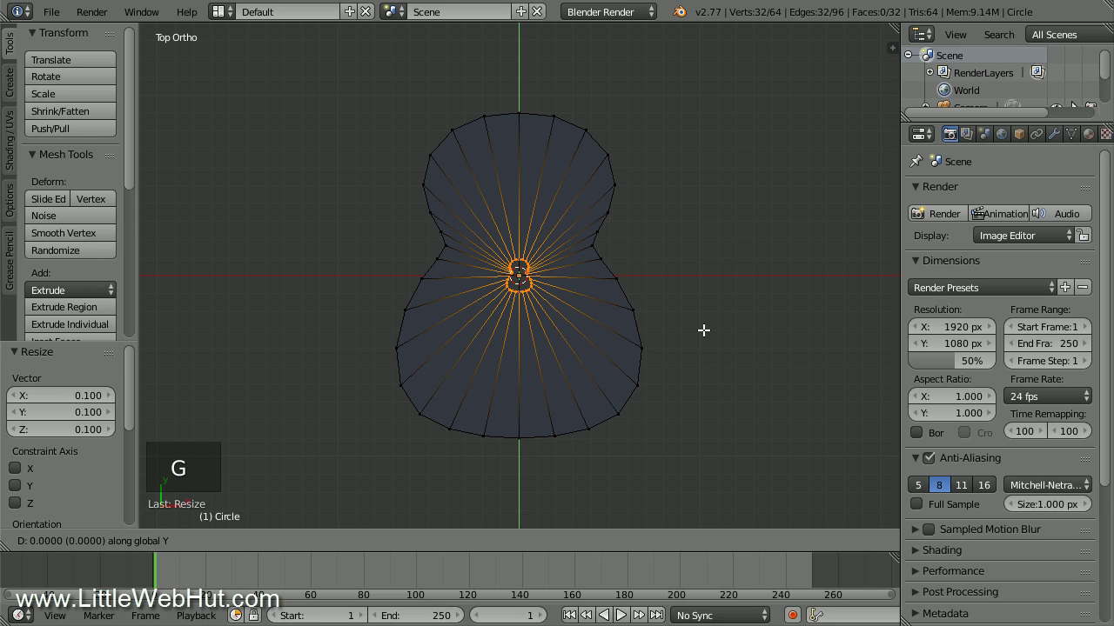
{"action": "type", "text": ".35"}
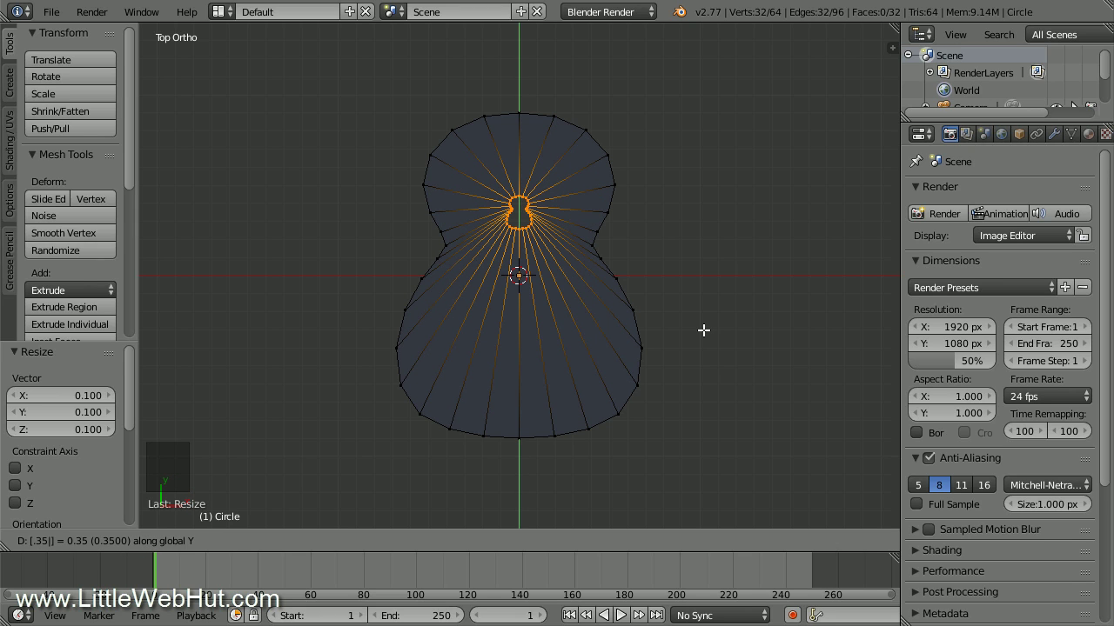
{"action": "key", "text": "Return"}
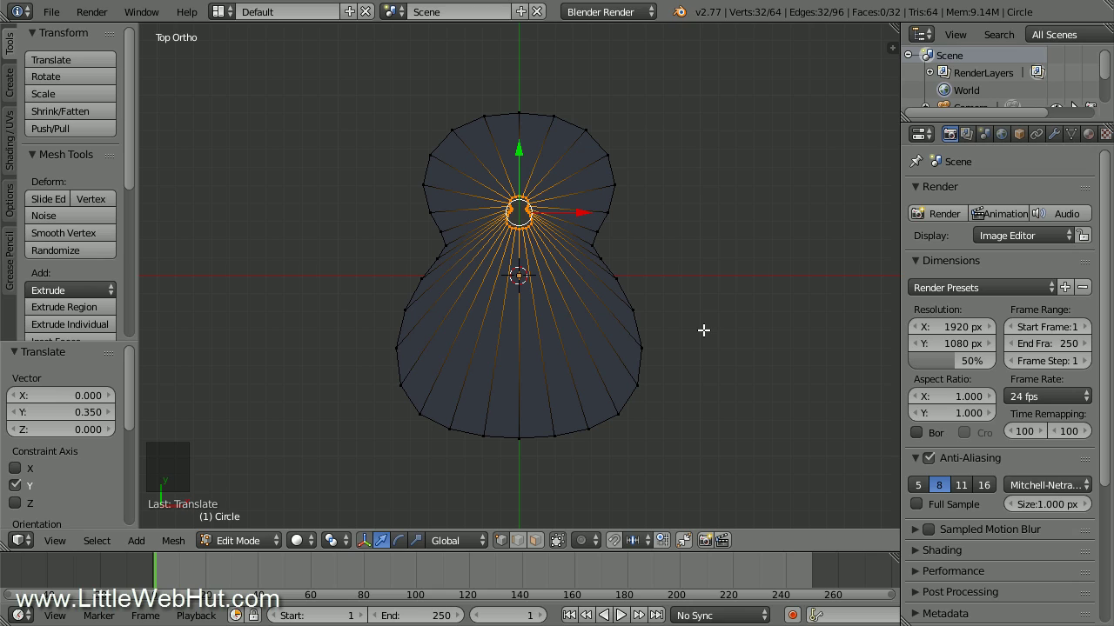
{"action": "key", "text": "f"}
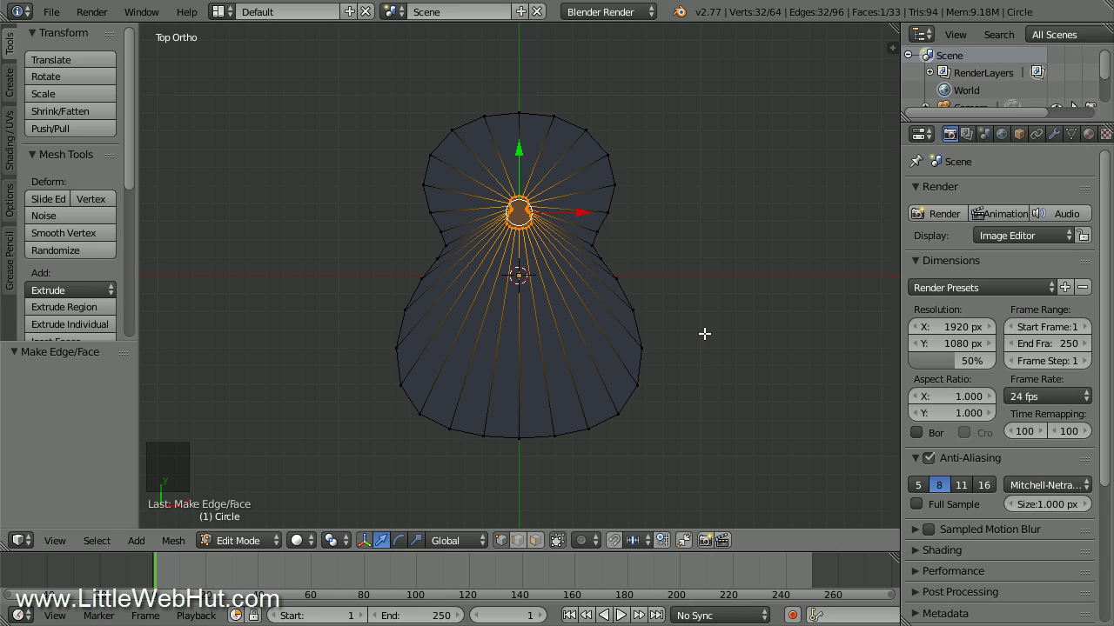
- Add one loop cut around the body's flat face and slide it close to the outer edge
{"action": "key", "text": "ctrl+r"}
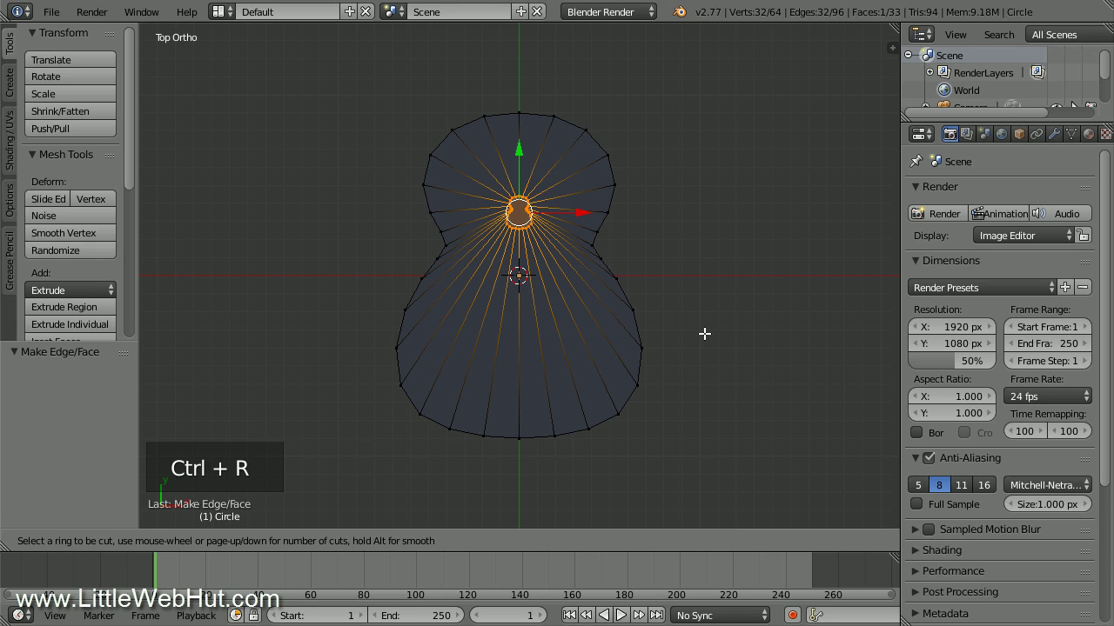
{"action": "left_click", "coordinate": [560, 330]}
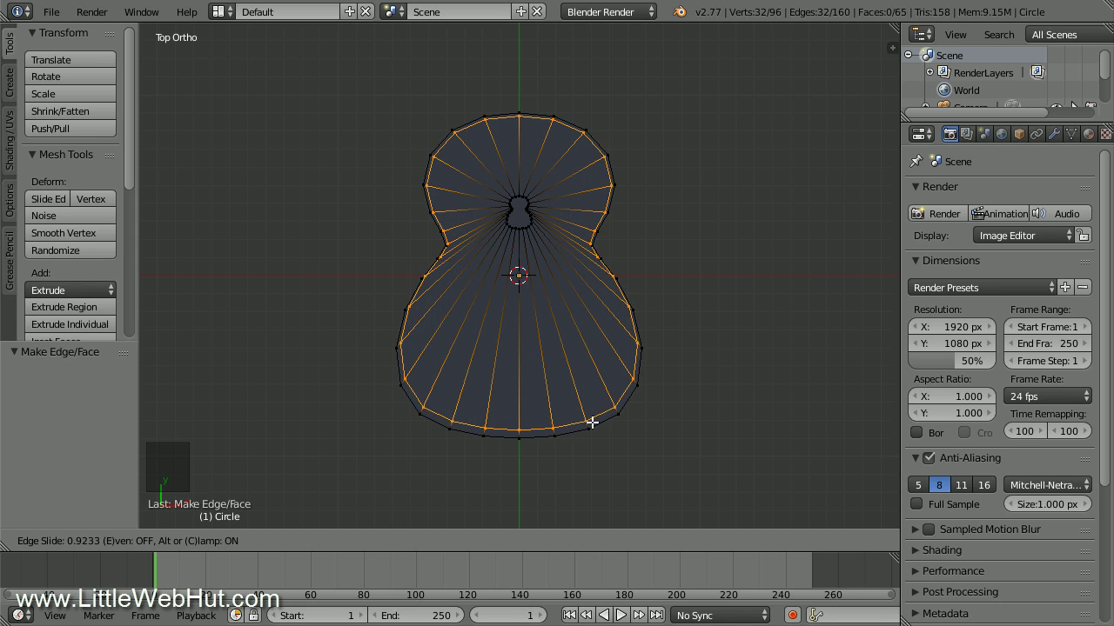
{"action": "left_click", "coordinate": [595, 424]}
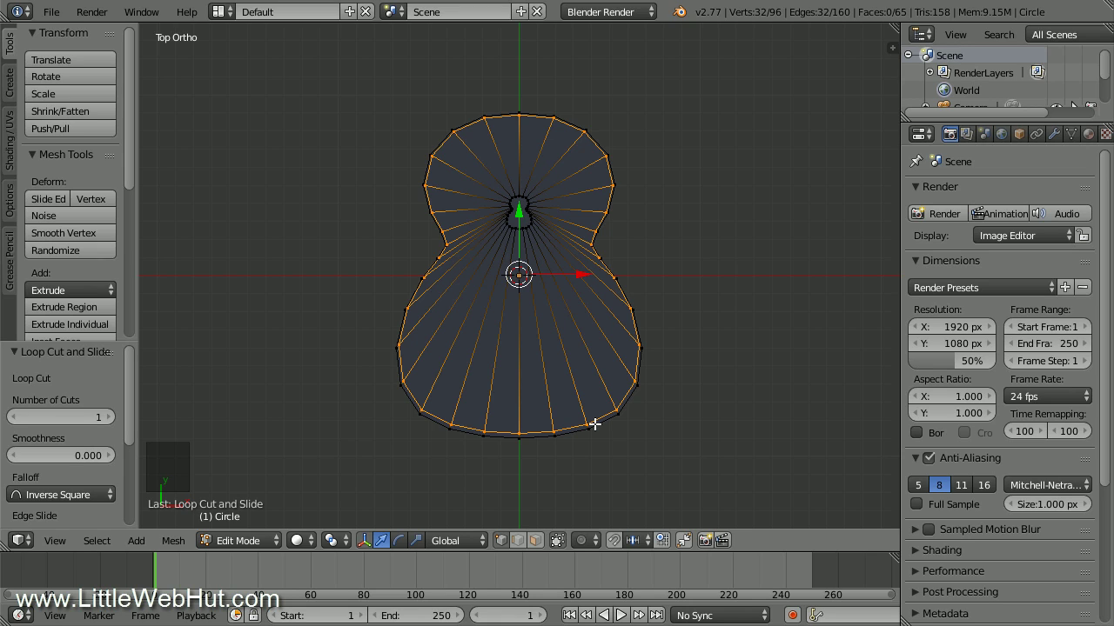
- Add another loop cut just inside the previous one, with an edge slide of about 0.8 toward the outer edge
{"action": "key", "text": "ctrl+r"}
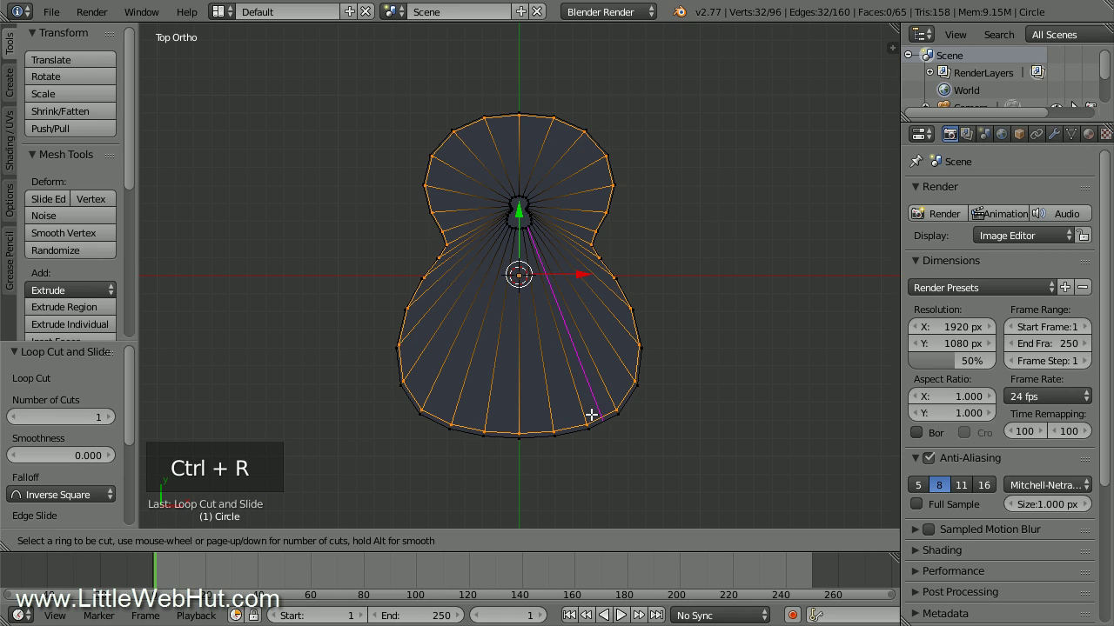
{"action": "left_click", "coordinate": [555, 329]}
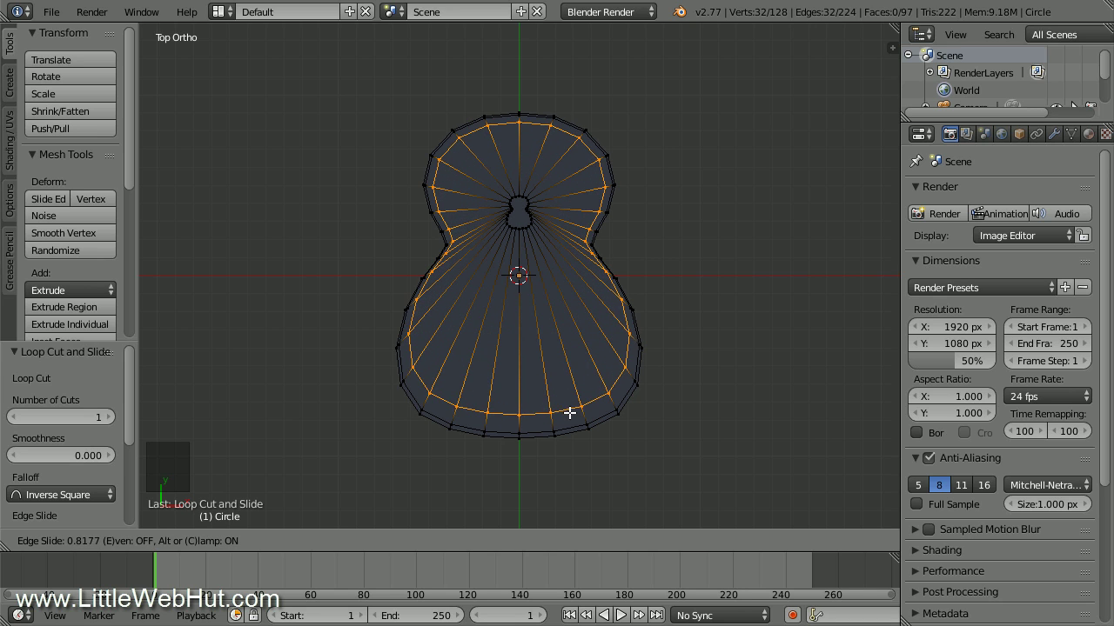
{"action": "left_click", "coordinate": [568, 410]}
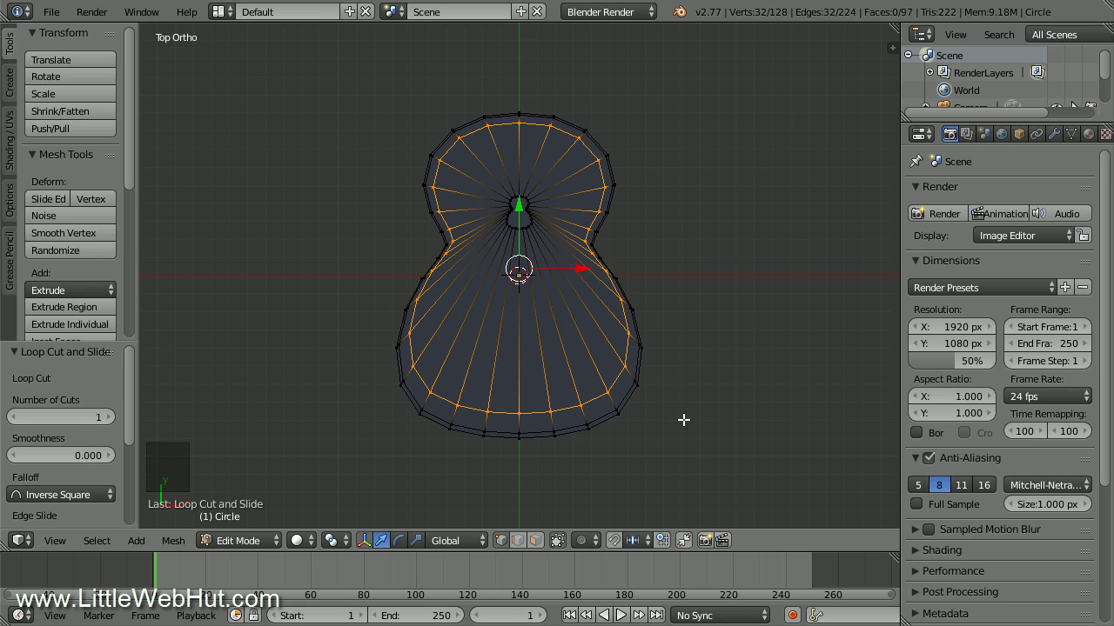
- Select the whole flat body mesh and extrude it 0.45 along its normal to give it thickness
{"action": "middle_click_drag", "start_coordinate": [683, 418], "coordinate": [592, 296]}
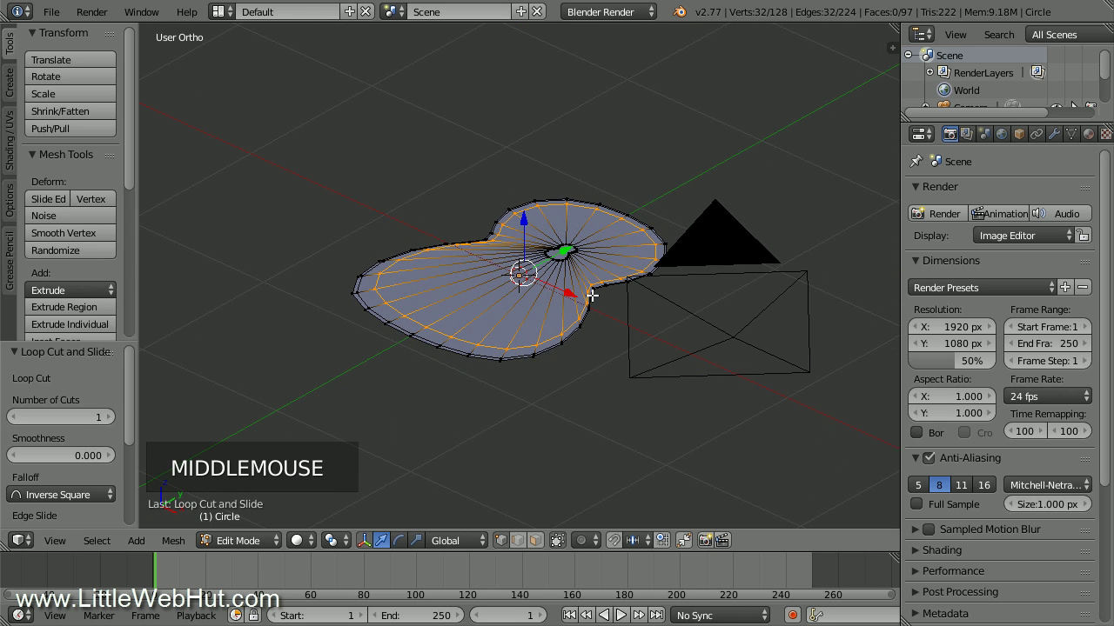
{"action": "key", "text": "a"}
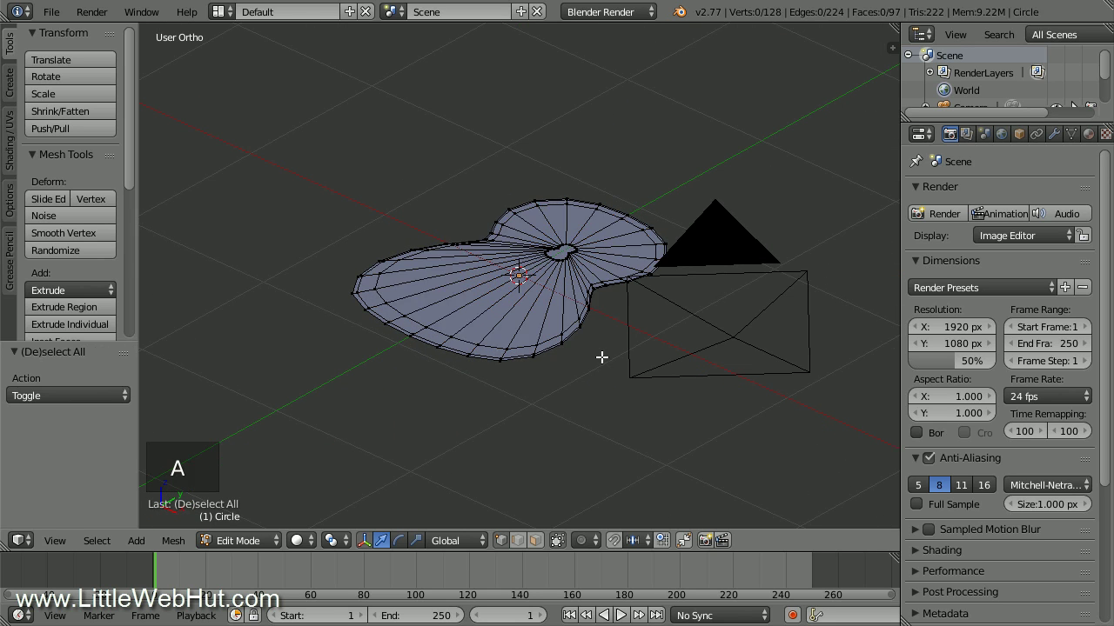
{"action": "key", "text": "a"}
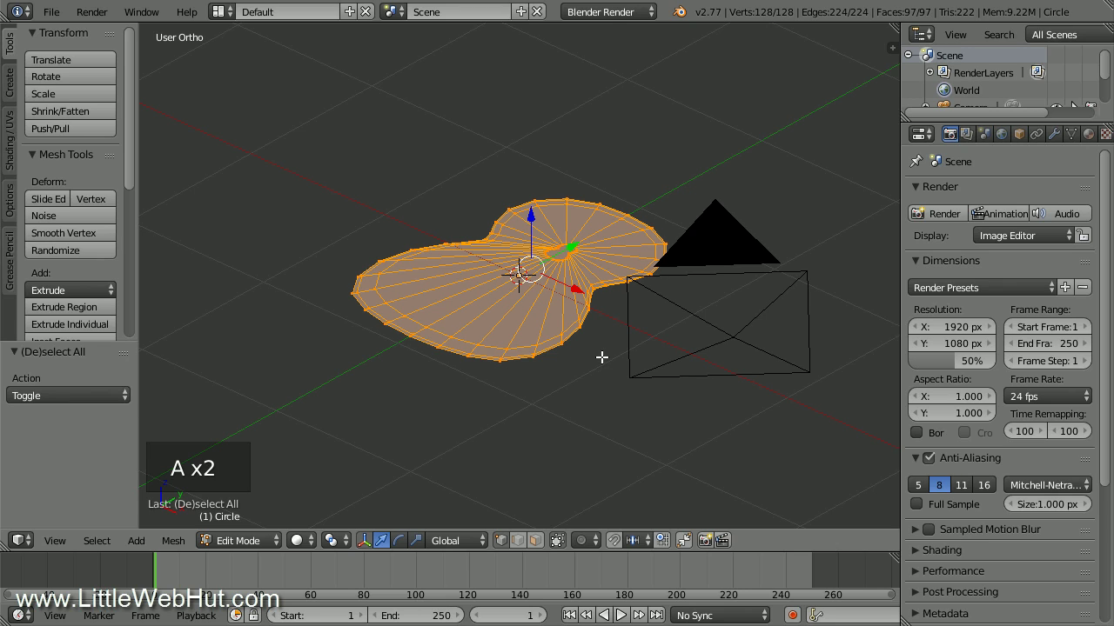
{"action": "type", "text": "e"}
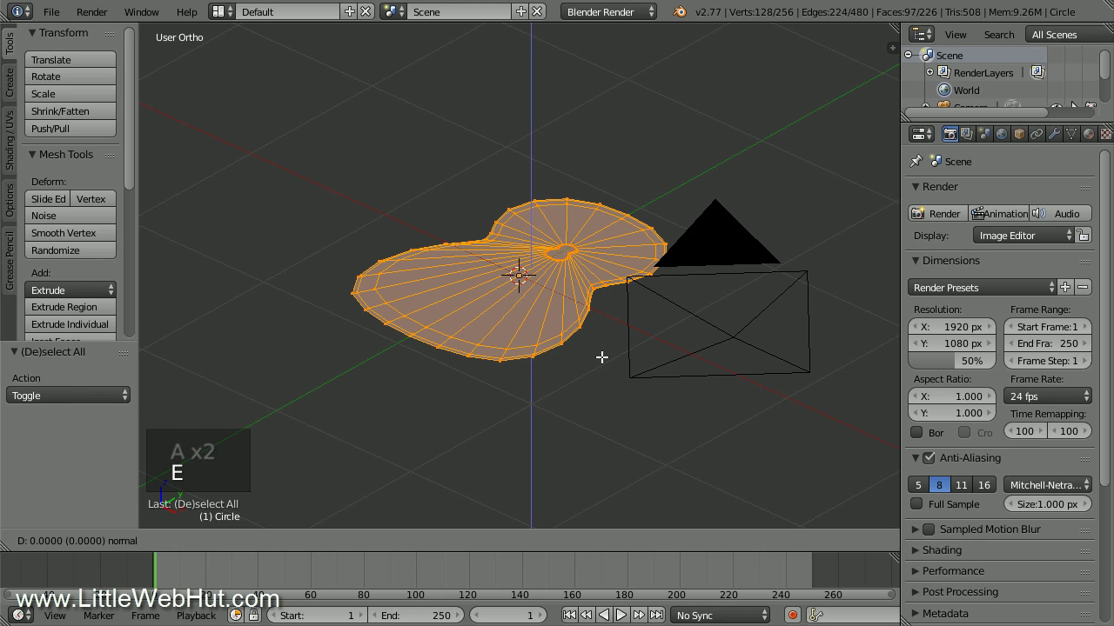
{"action": "type", "text": ".45"}
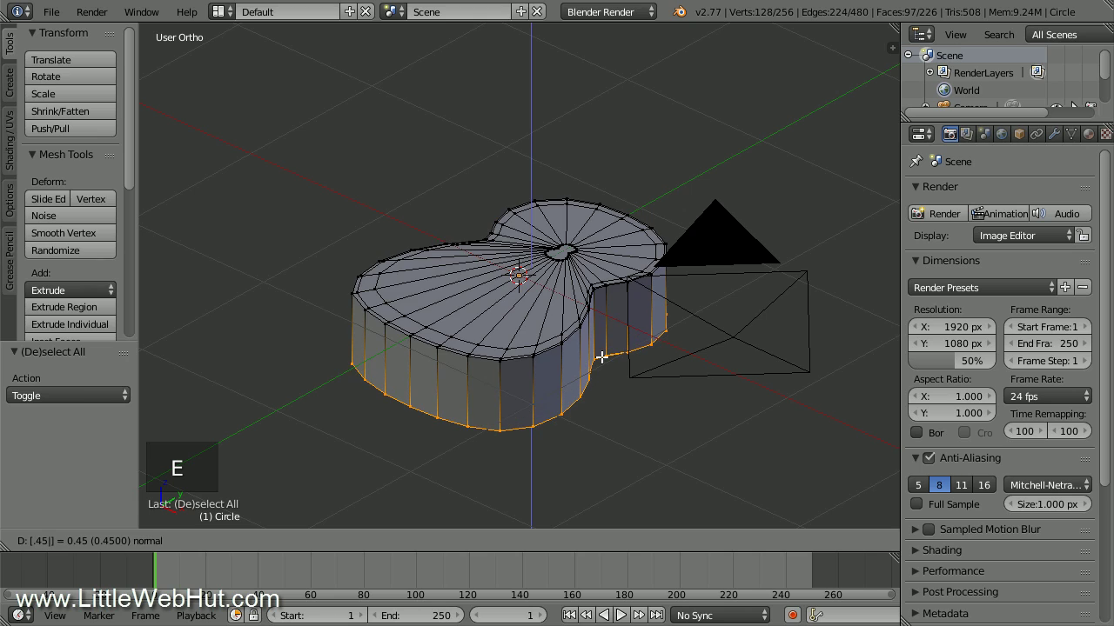
{"action": "key", "text": "Return"}
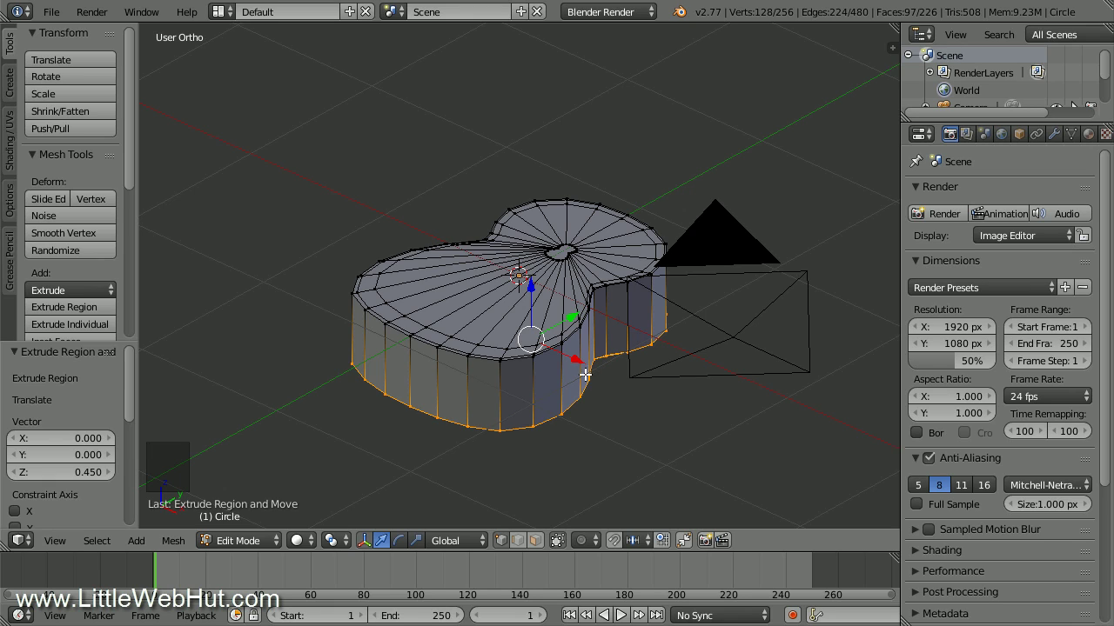
- Add a loop cut around the body's side wall and slide it about 0.95 toward the upper edge
{"action": "key", "text": "ctrl+r"}
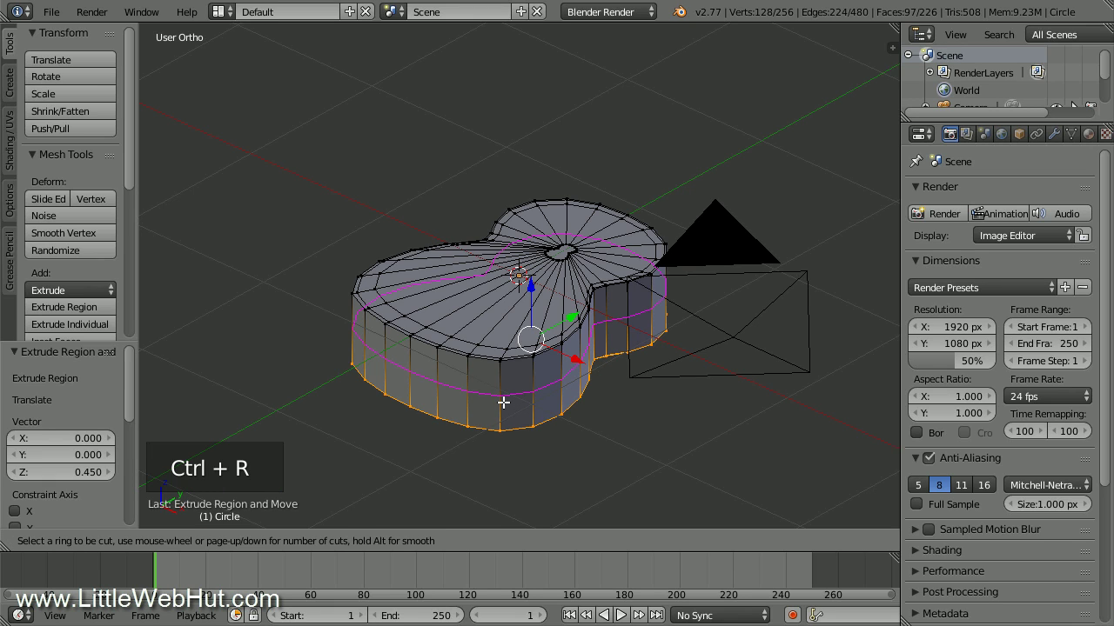
{"action": "left_click", "coordinate": [502, 402]}
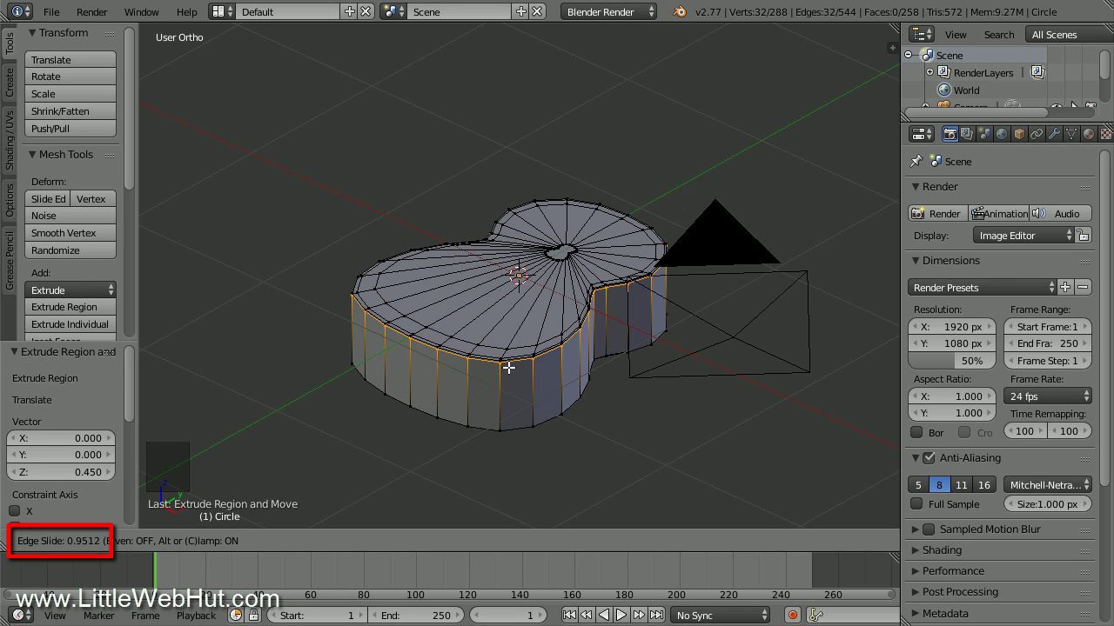
{"action": "left_click", "coordinate": [508, 368]}
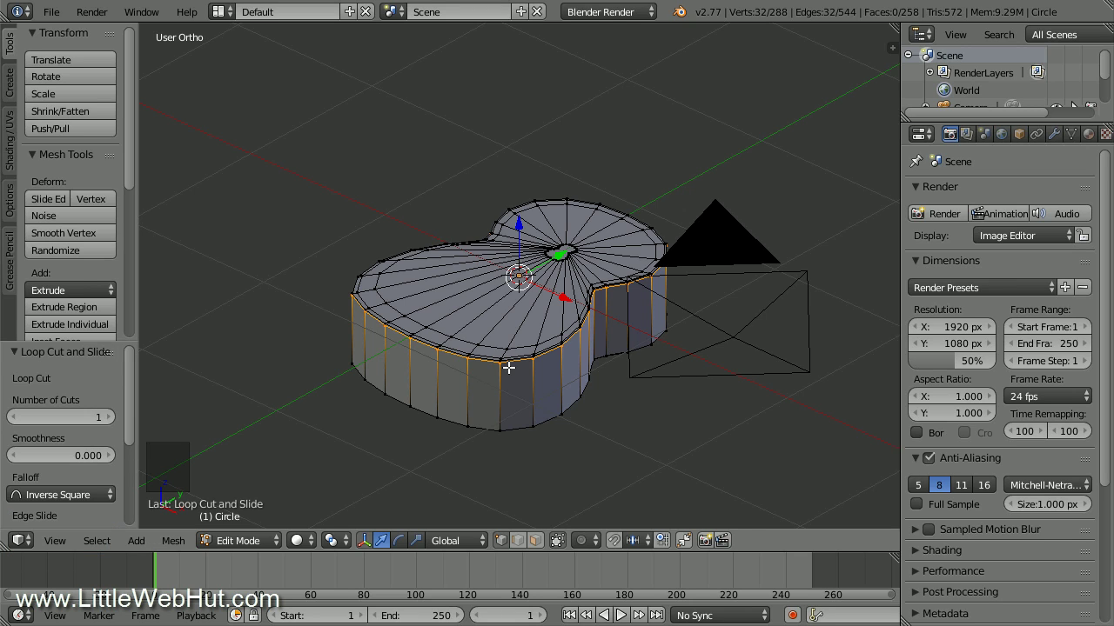
- Add another loop cut around the body's side wall and slide it 0.95 toward the lower edge
{"action": "key", "text": "ctrl+r"}
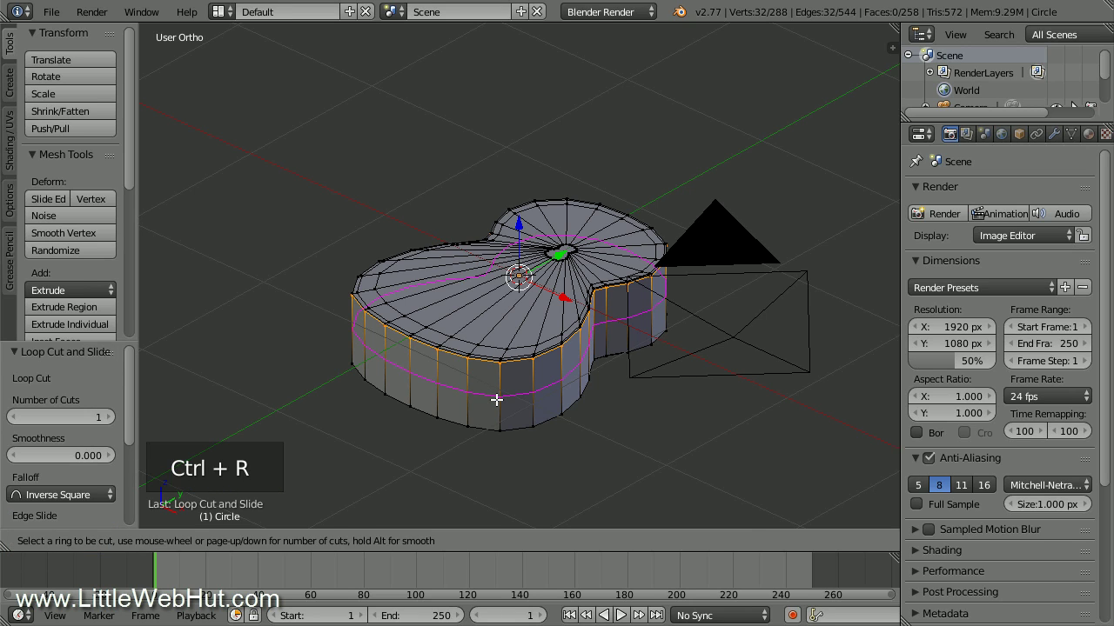
{"action": "left_click", "coordinate": [496, 399]}
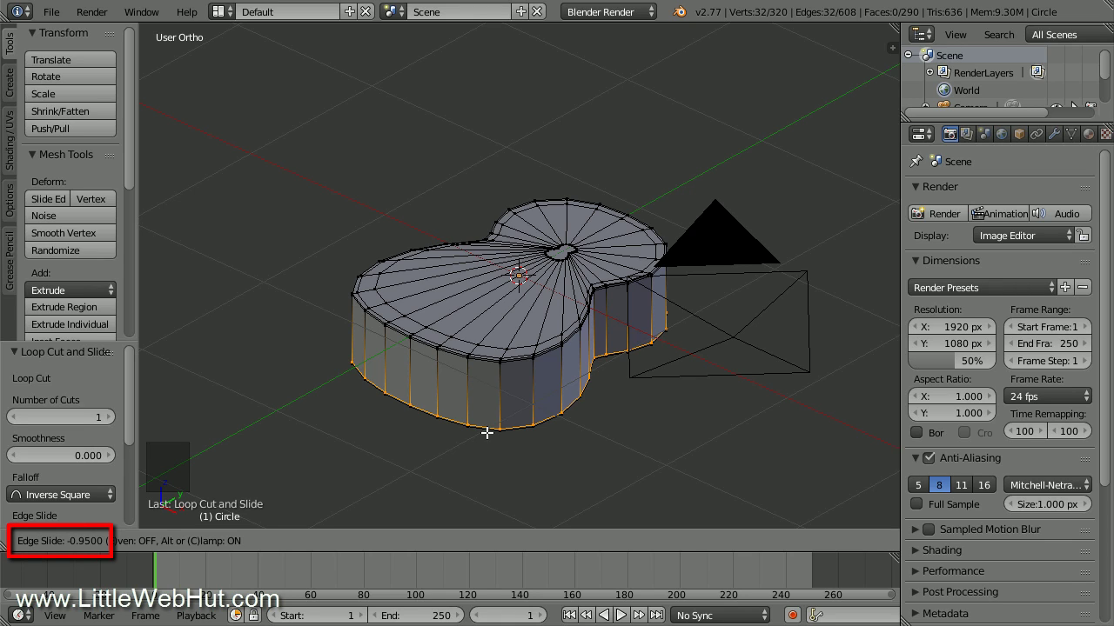
{"action": "left_click", "coordinate": [487, 432]}
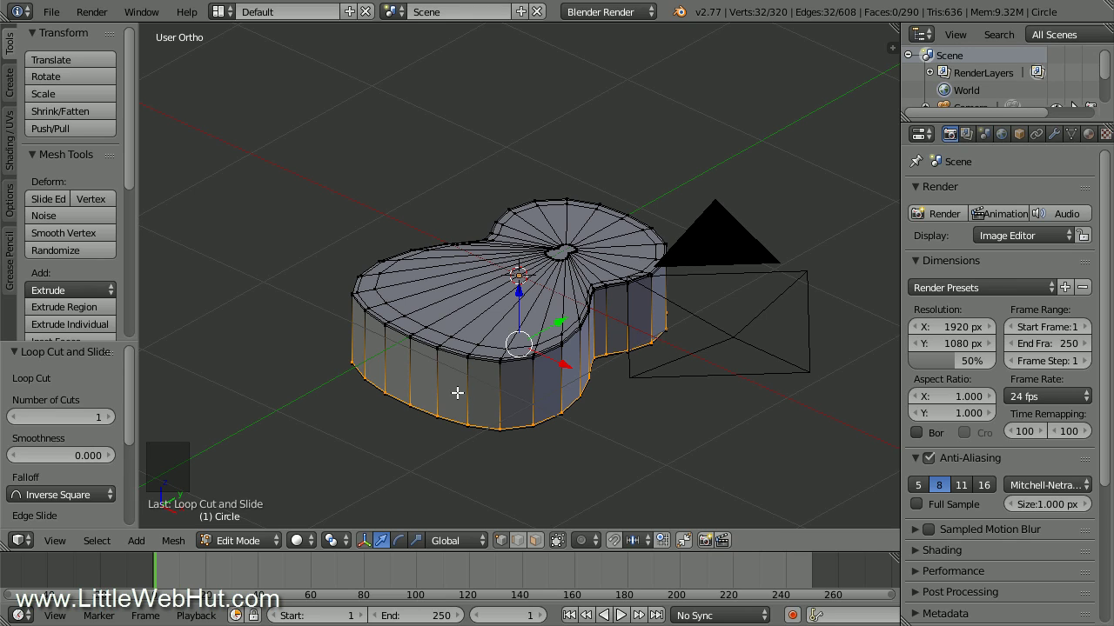
- Scale the whole body by 5.3 in Object Mode and show its transform properties
{"action": "key", "text": "Tab"}
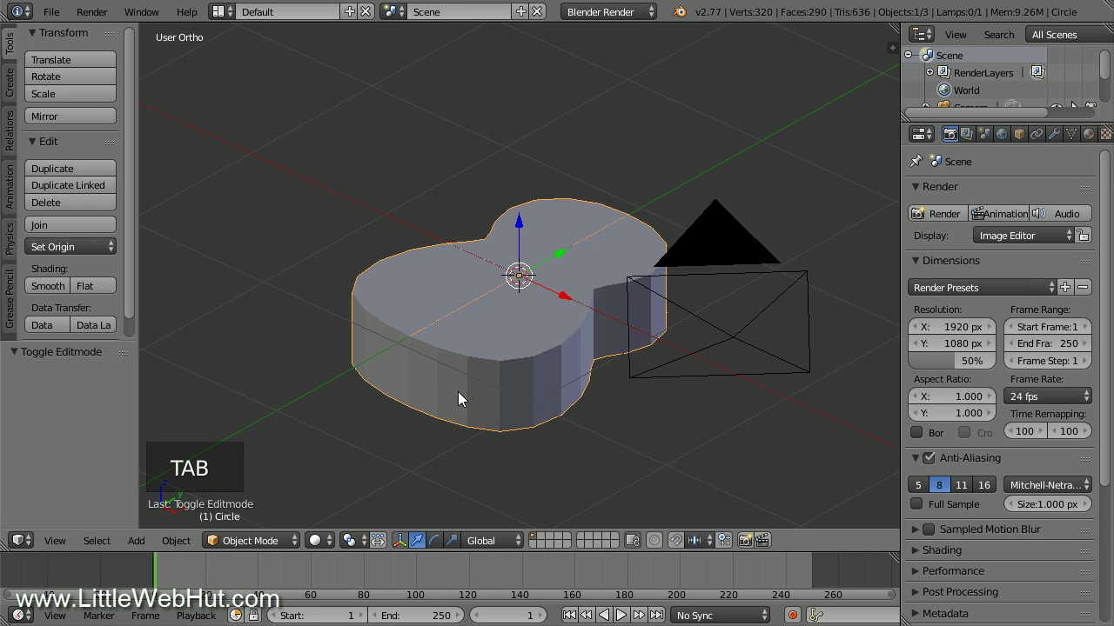
{"action": "type", "text": "s"}
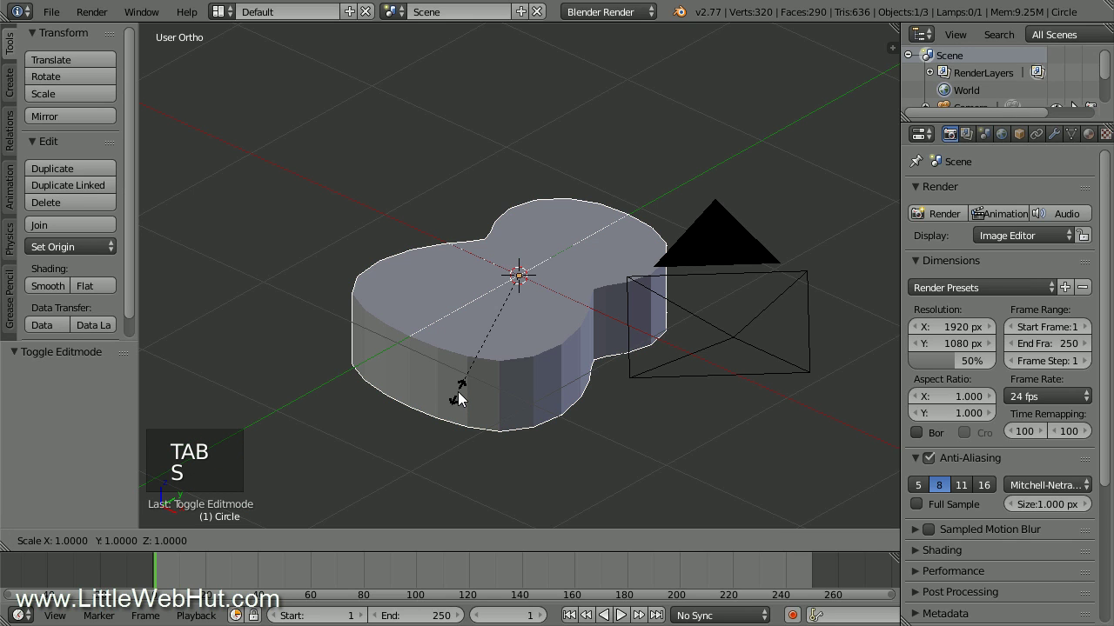
{"action": "type", "text": "5.3"}
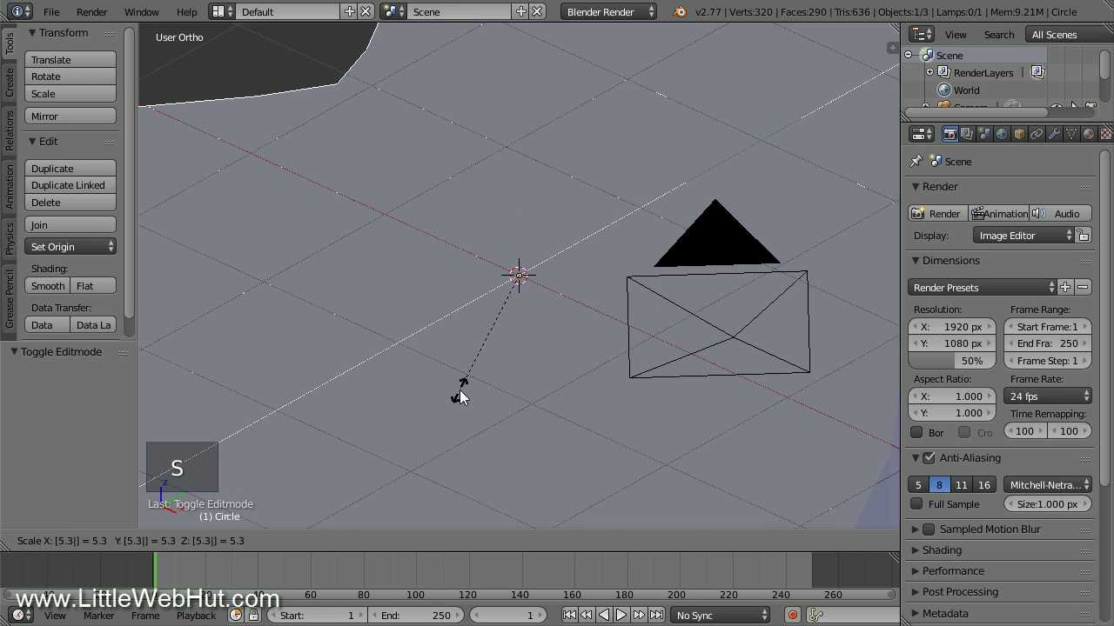
{"action": "left_click", "coordinate": [459, 396]}
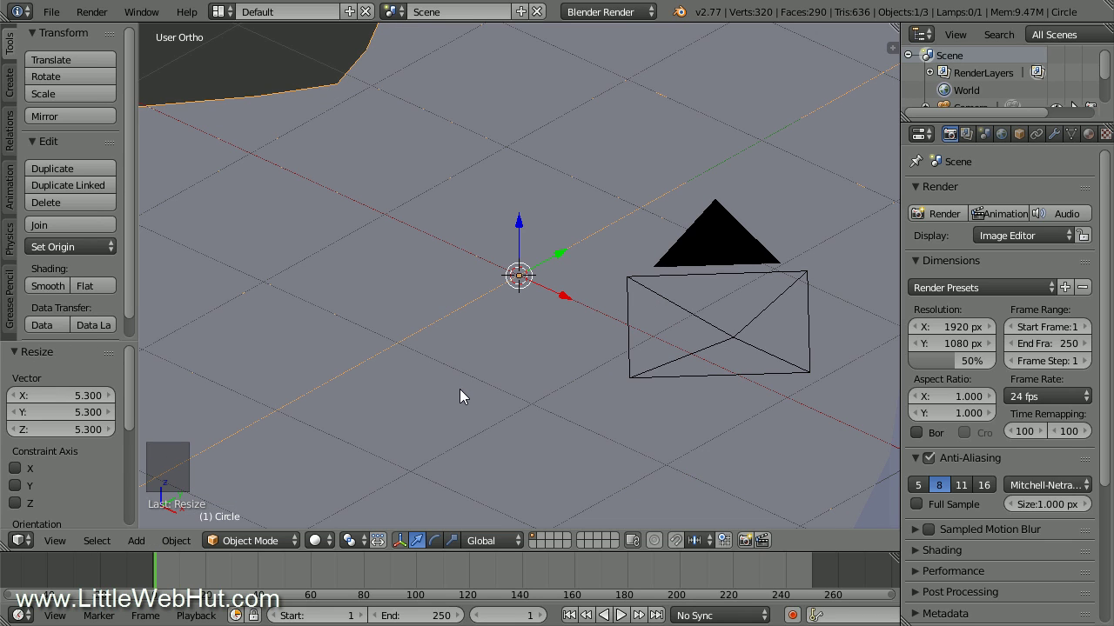
{"action": "scroll", "coordinate": [469, 374], "scroll_direction": "down", "scroll_amount": 7}
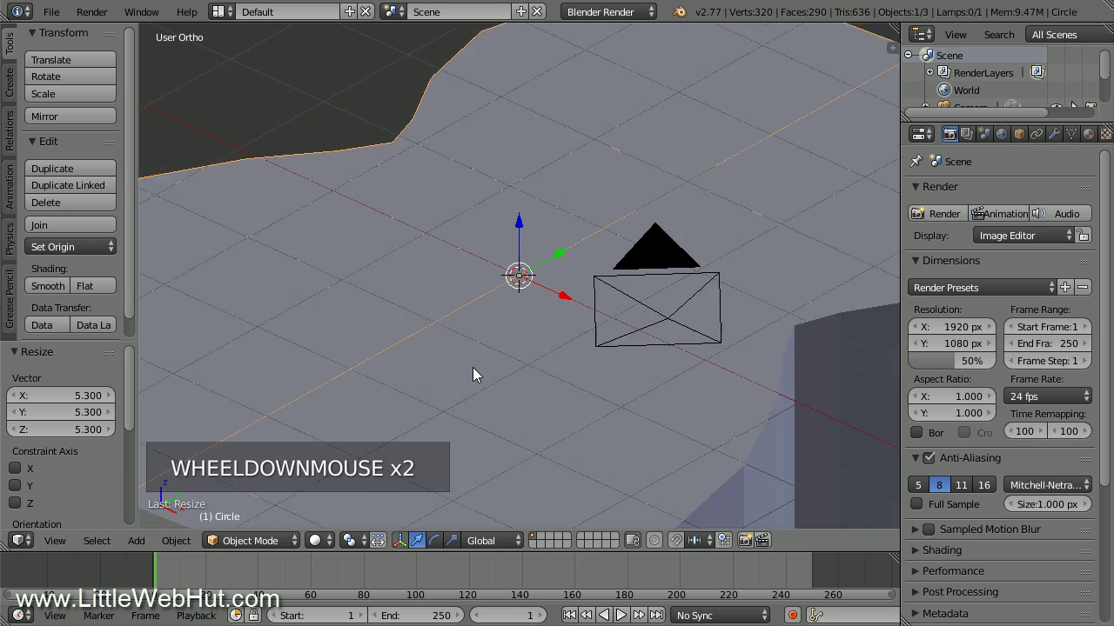
{"action": "scroll", "coordinate": [475, 367], "scroll_direction": "down", "scroll_amount": 1}
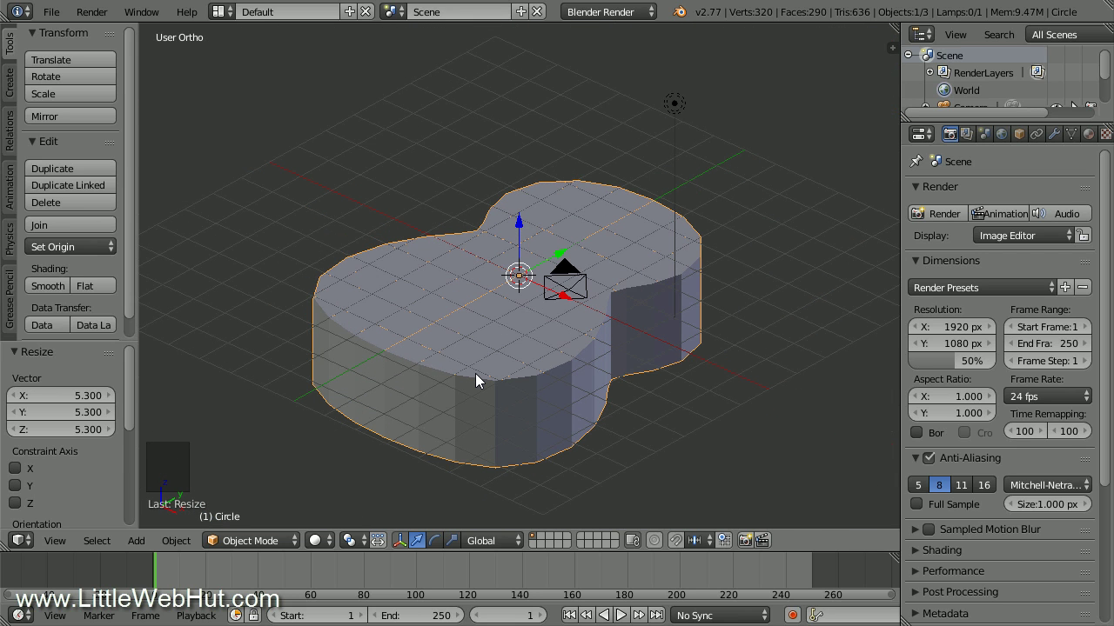
{"action": "key", "text": "n"}
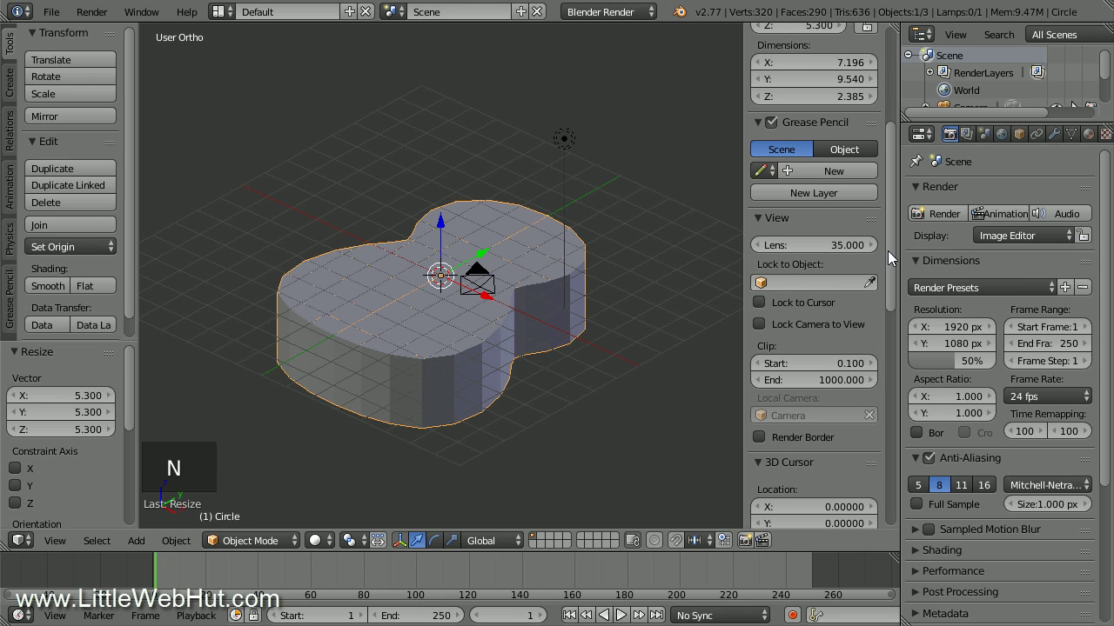
{"action": "left_click_drag", "start_coordinate": [887, 251], "coordinate": [897, 137]}
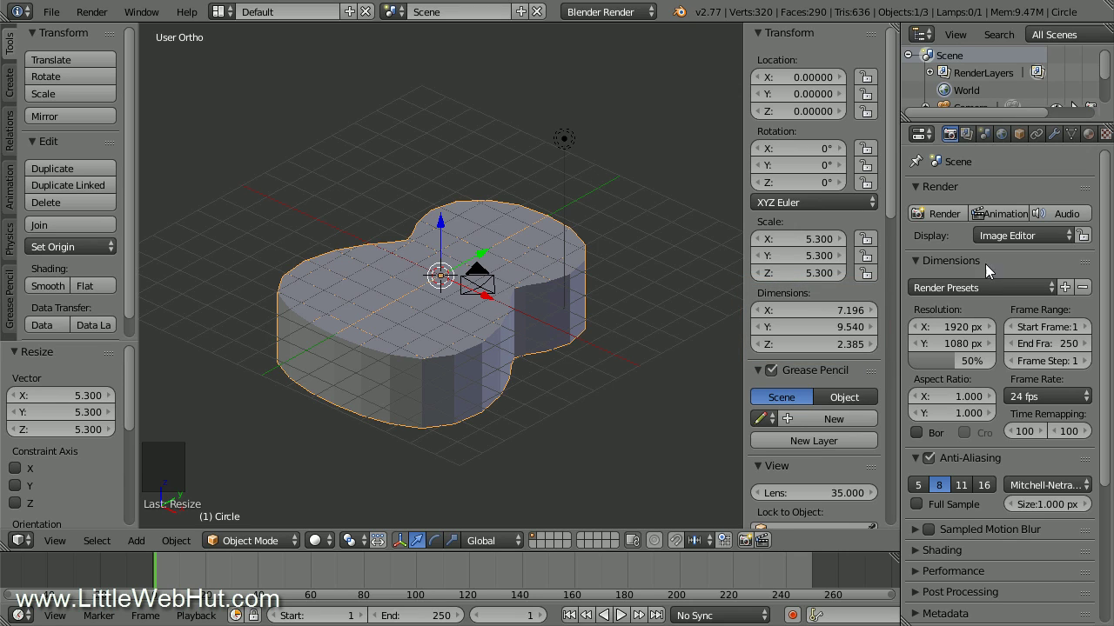
- Give the body a Subdivision Surface modifier with 2 view subdivisions and set its shading to smooth
{"action": "left_click", "coordinate": [1052, 135]}
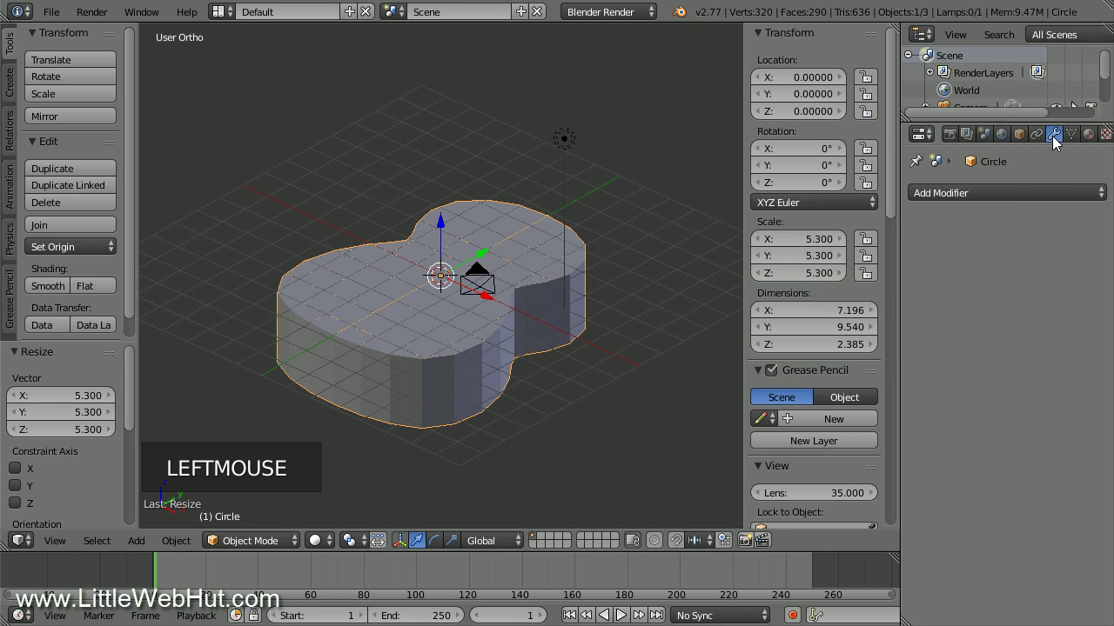
{"action": "left_click", "coordinate": [1012, 191]}
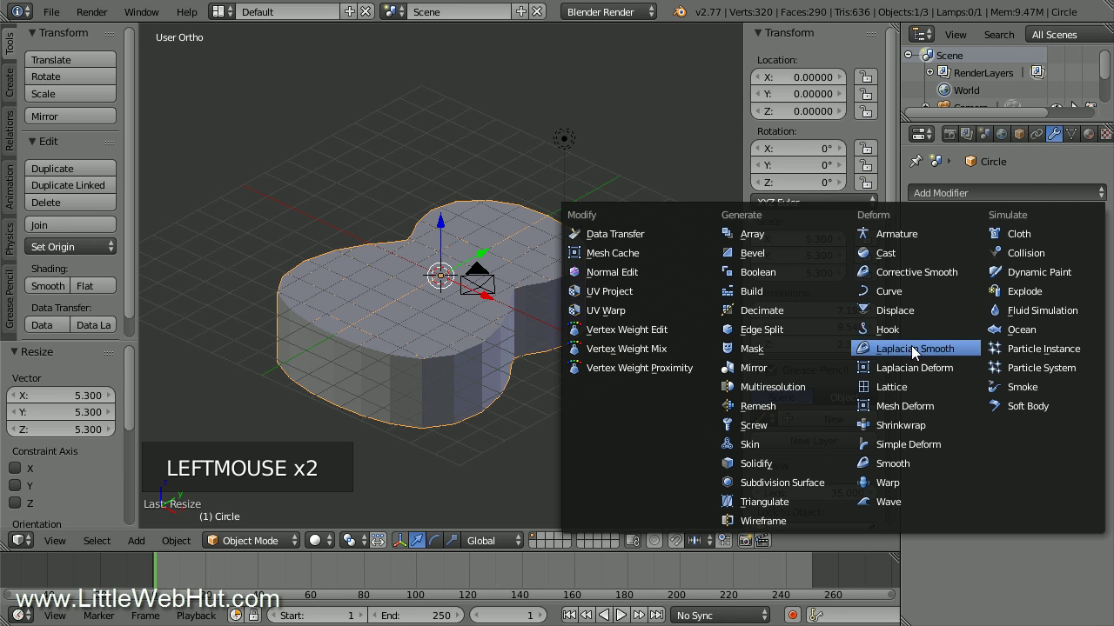
{"action": "left_click", "coordinate": [836, 484]}
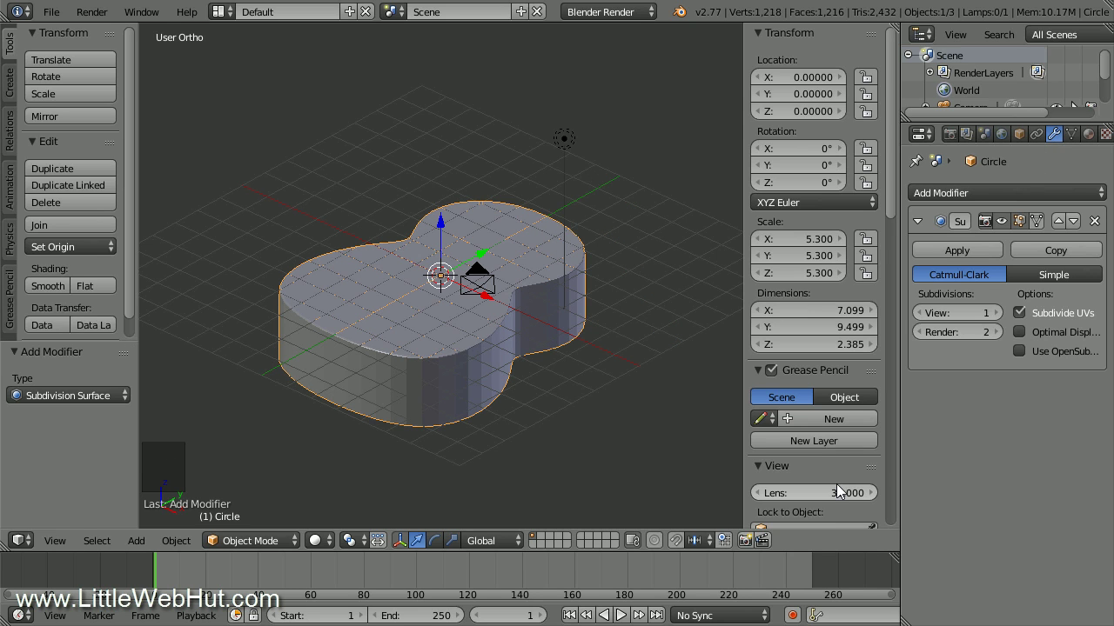
{"action": "left_click", "coordinate": [997, 313]}
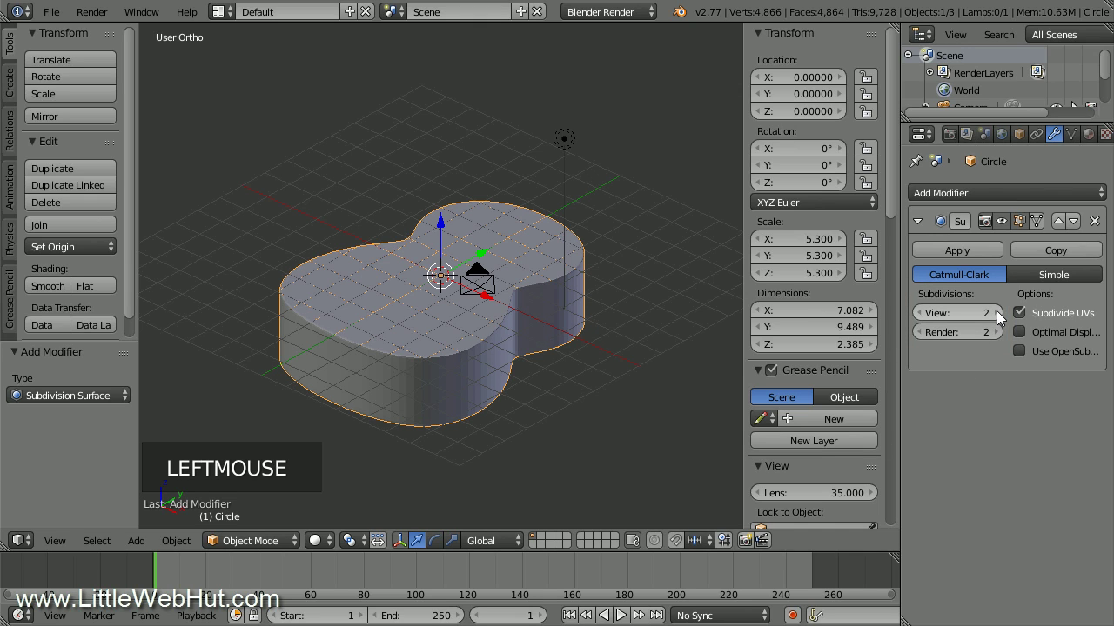
{"action": "left_click", "coordinate": [49, 287]}
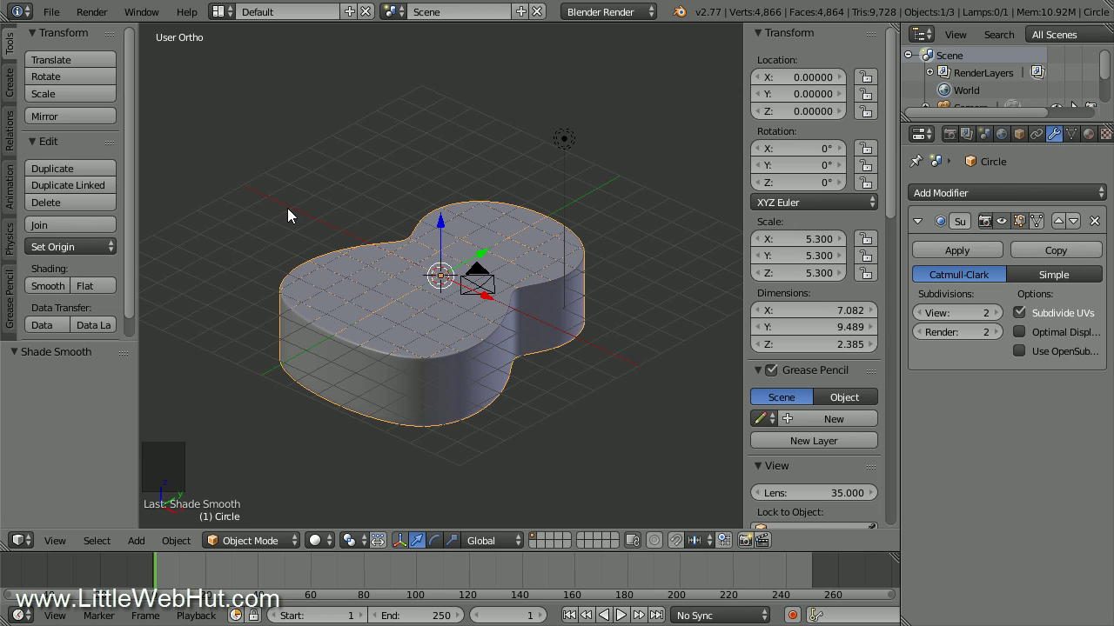
- With the 3D cursor snapped to the center, add a mesh circle and raise it about 0.54 along Z
{"action": "key", "text": "shift+s"}
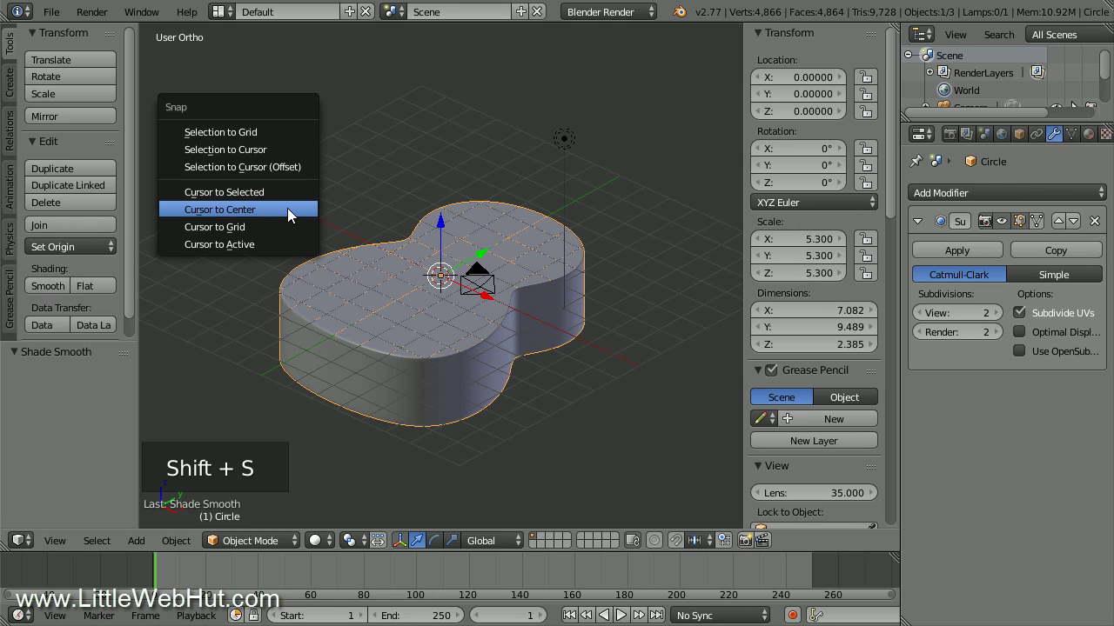
{"action": "left_click", "coordinate": [289, 216]}
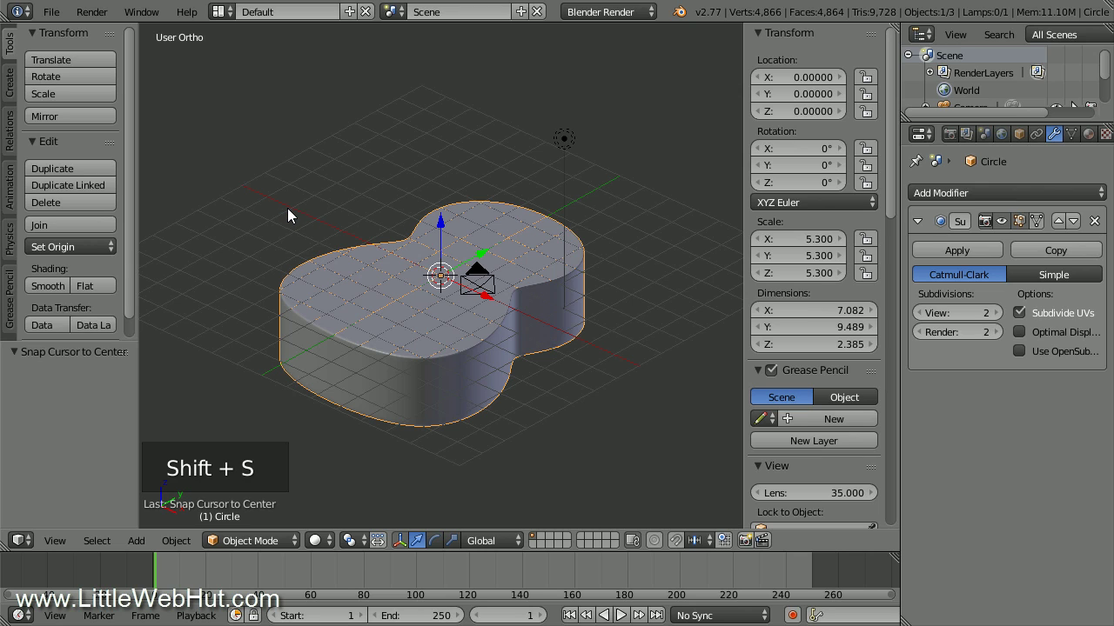
{"action": "key", "text": "shift+a"}
{"action": "mouse_move", "coordinate": [289, 211]}
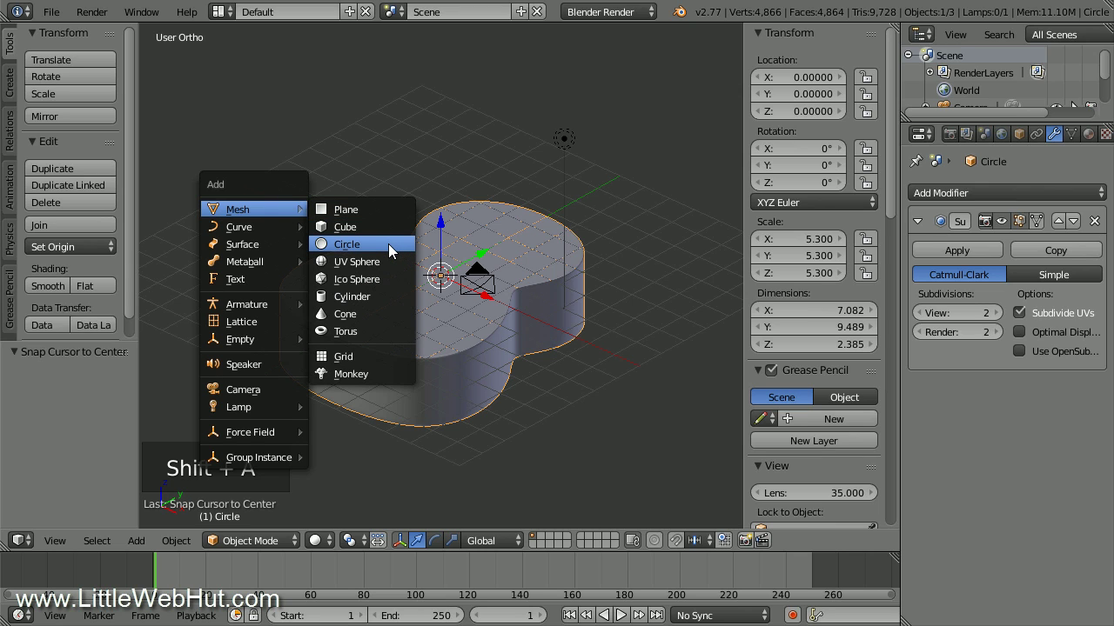
{"action": "left_click", "coordinate": [388, 245]}
{"action": "left_click_drag", "start_coordinate": [440, 219], "coordinate": [444, 203]}
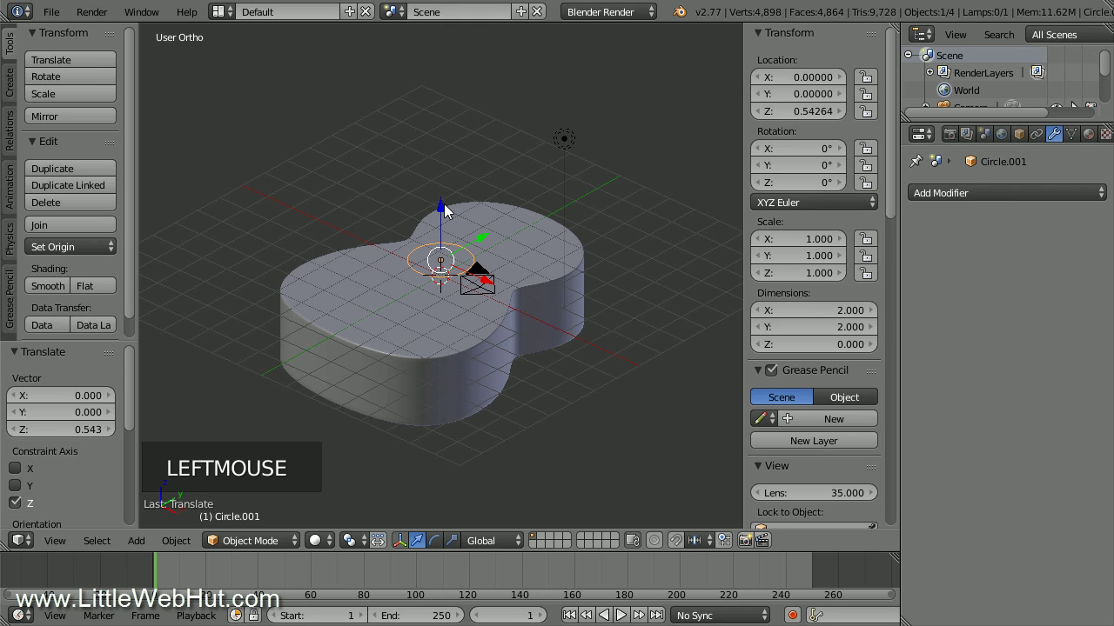
- Scale the new circle by 1.3 and set its Y location to 1.84, over the body's smaller upper part
{"action": "key", "text": "s"}
{"action": "key", "text": "s"}
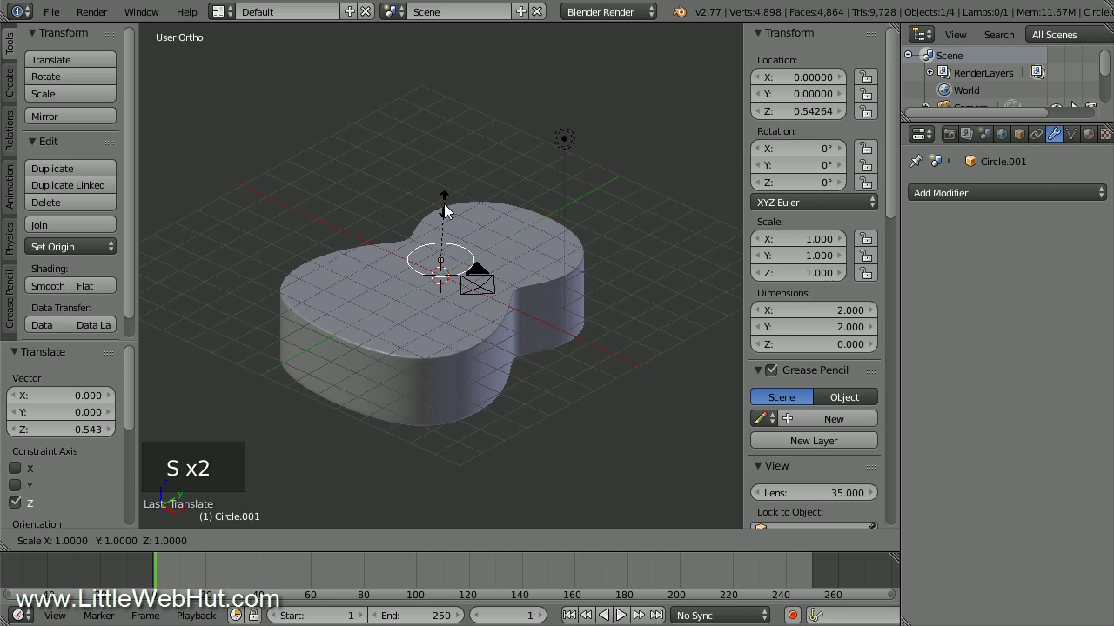
{"action": "type", "text": "1.3"}
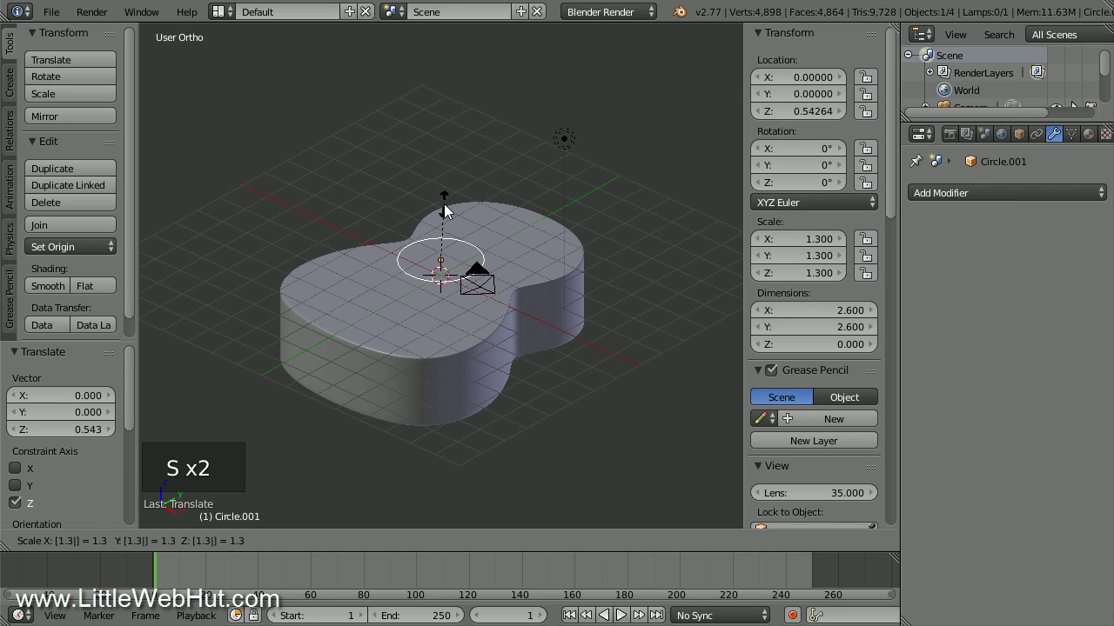
{"action": "left_click", "coordinate": [444, 204]}
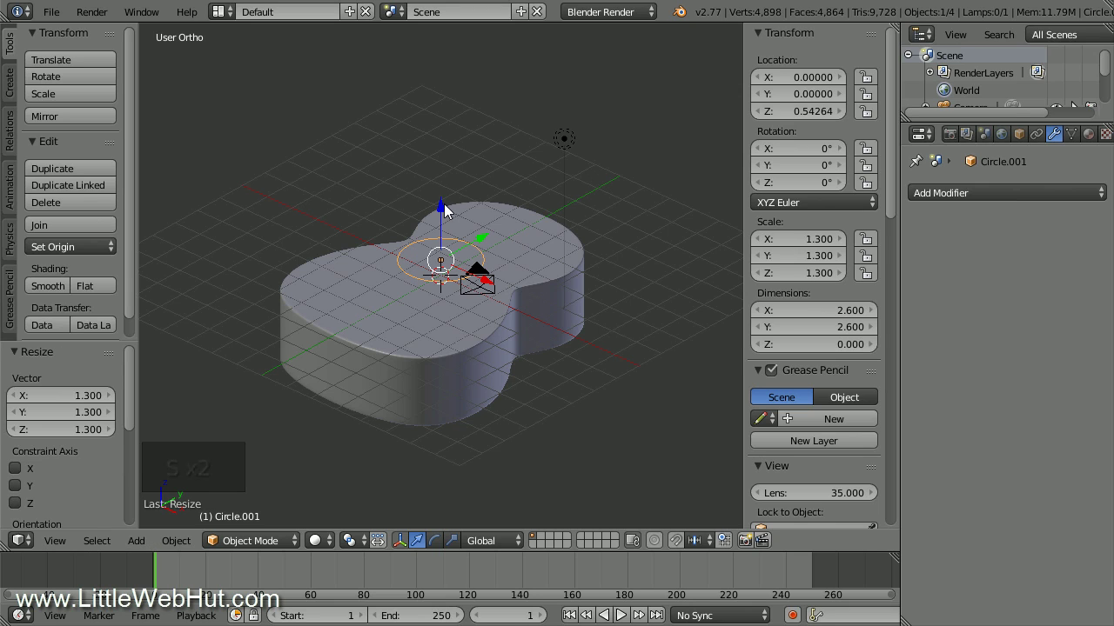
{"action": "left_click", "coordinate": [804, 92]}
{"action": "type", "text": "1"}
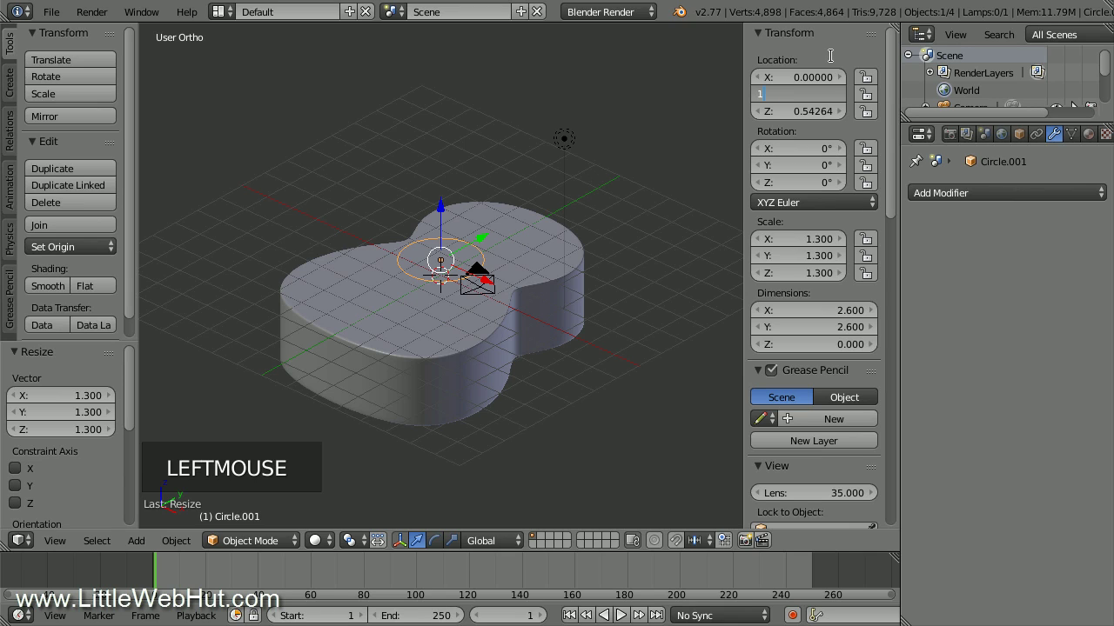
{"action": "type", "text": ".84"}
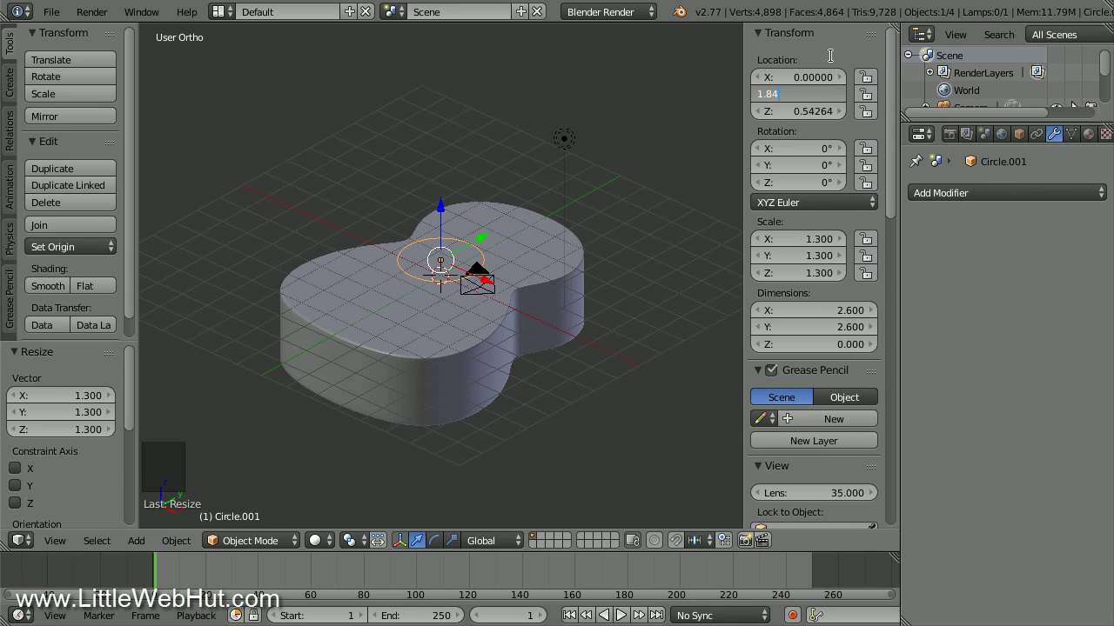
{"action": "key", "text": "Return"}
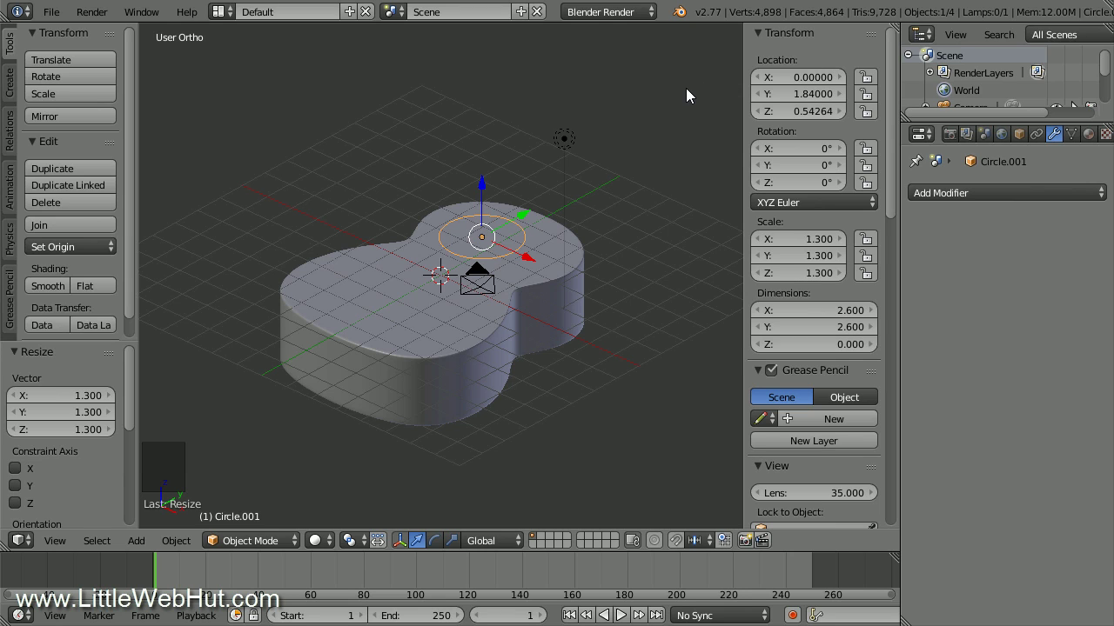
{"action": "key", "text": "n"}
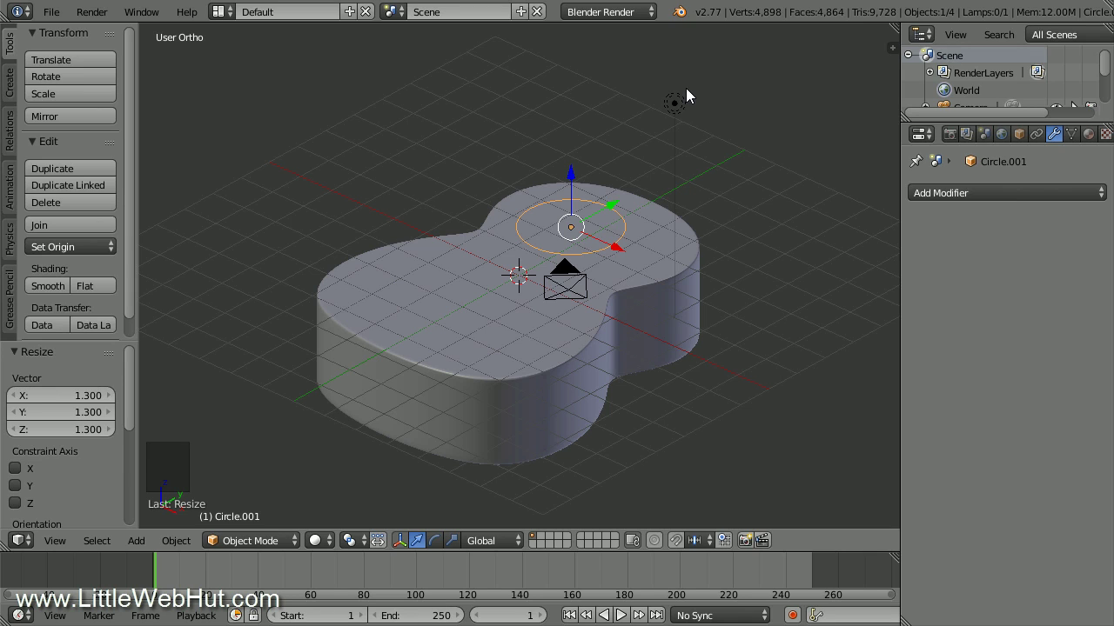
- In Edit Mode on the body, use Knife Project from the top view to cut the circle's outline into its mesh
{"action": "right_click", "coordinate": [646, 259], "text": "shift"}
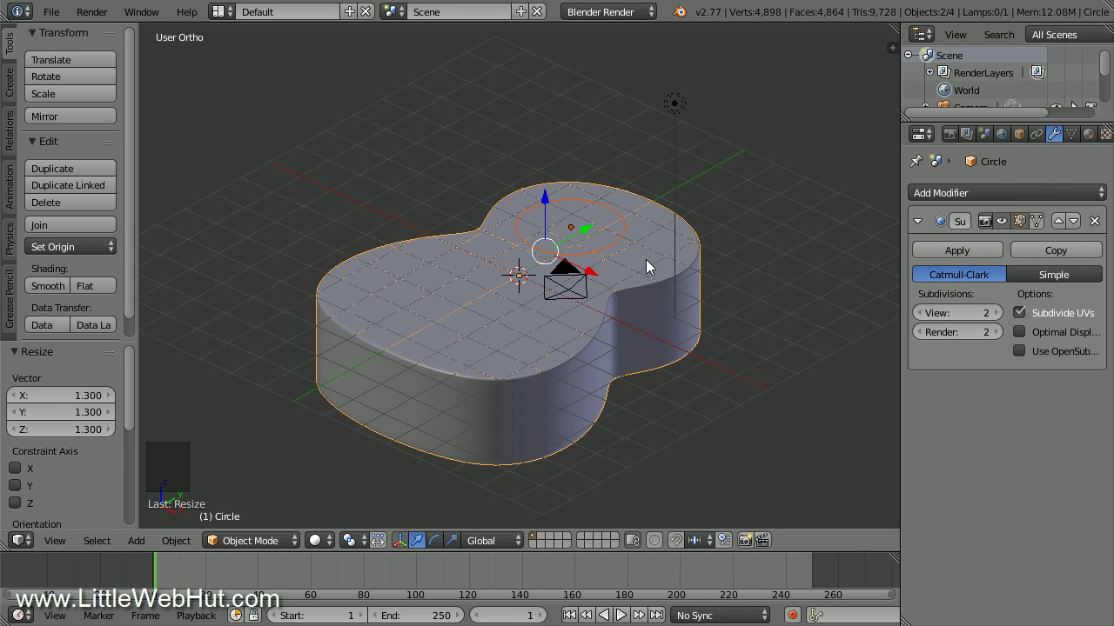
{"action": "key", "text": "Tab"}
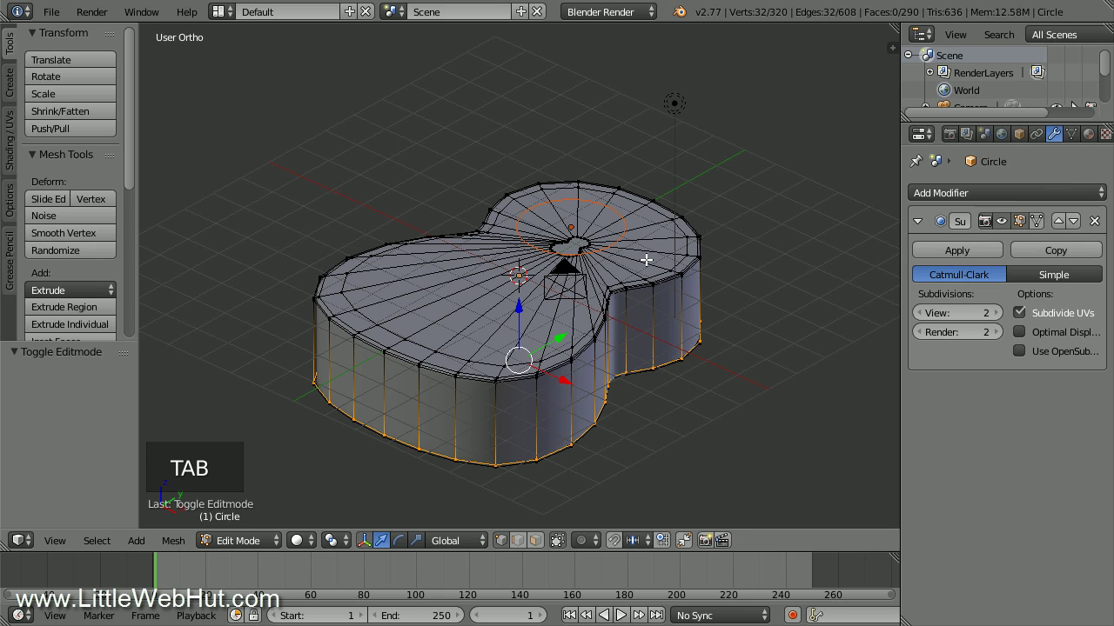
{"action": "key", "text": "KP_7"}
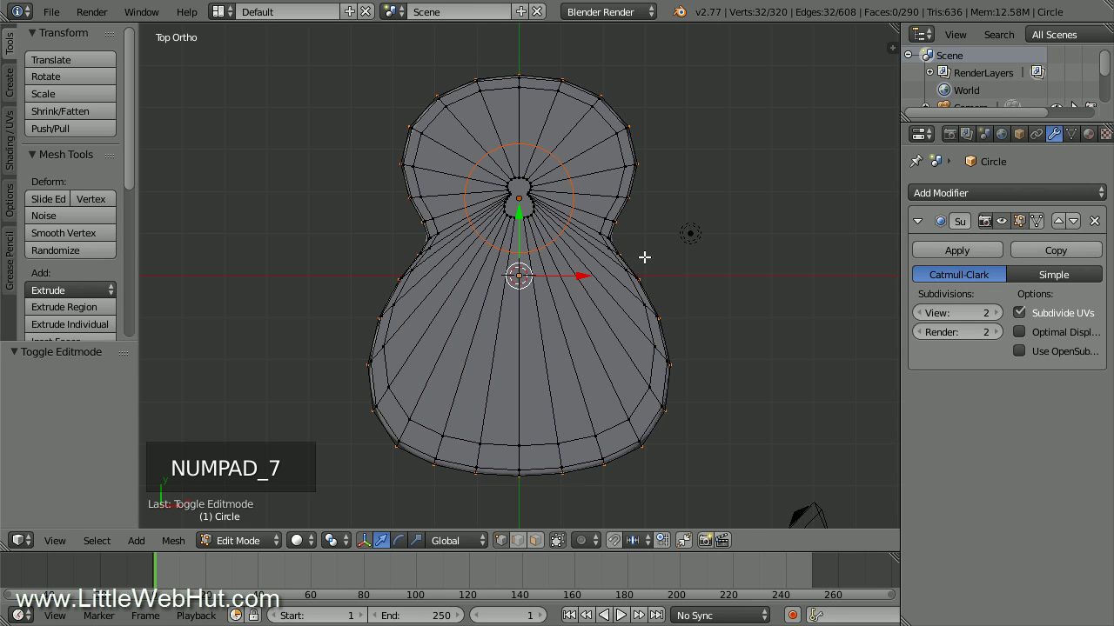
{"action": "left_click_drag", "start_coordinate": [131, 157], "coordinate": [128, 330]}
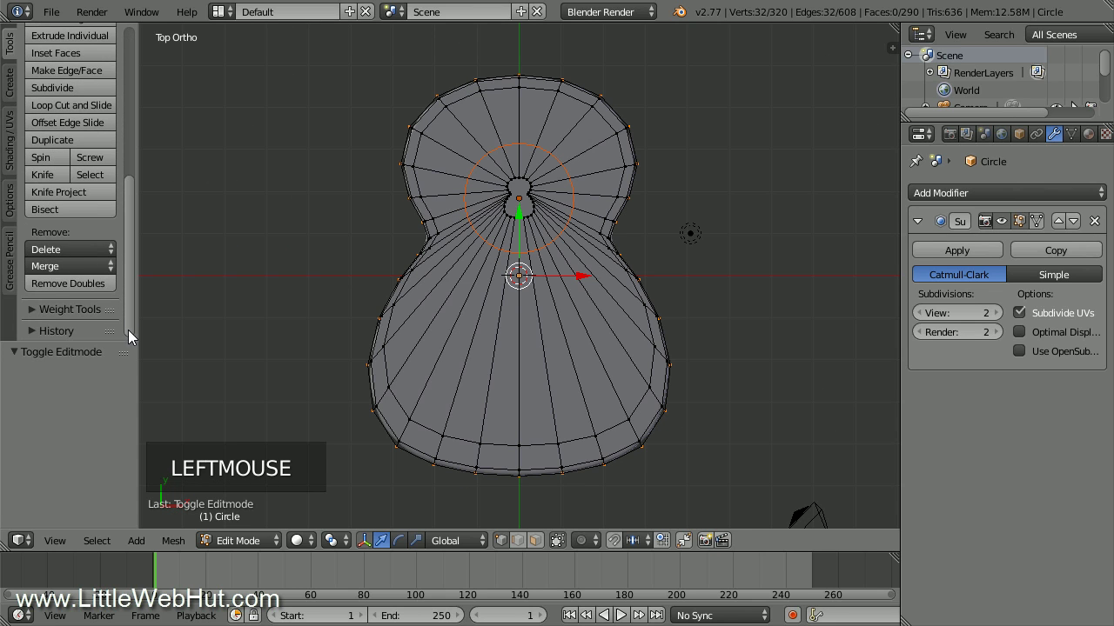
{"action": "left_click", "coordinate": [105, 190]}
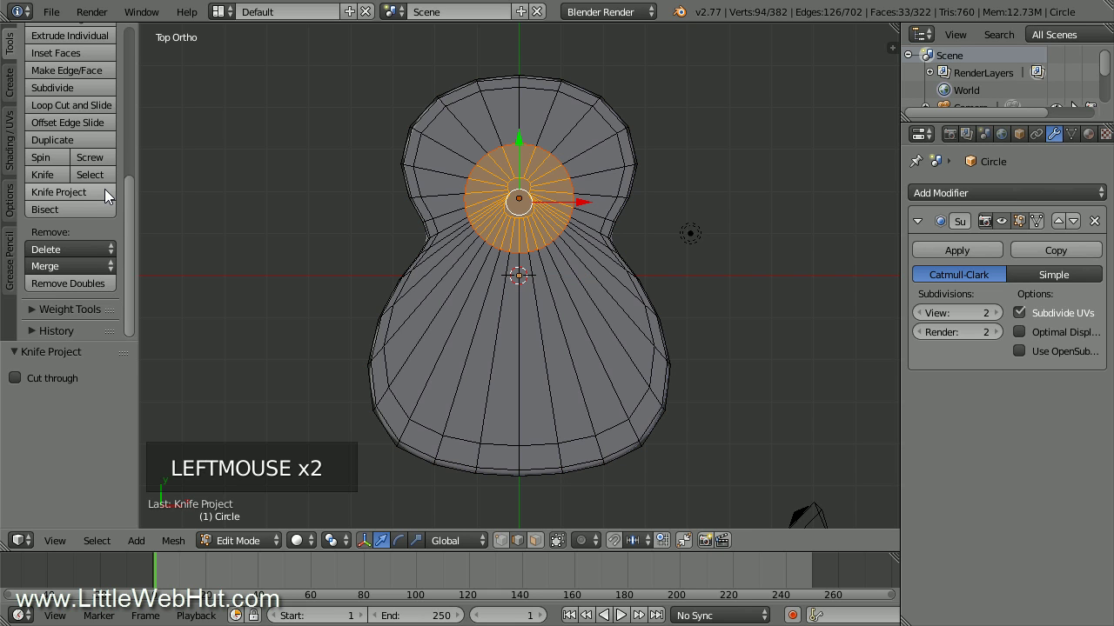
- Delete the faces inside the projected circle to open the sound hole in the body's top
{"action": "middle_click_drag", "start_coordinate": [714, 420], "coordinate": [609, 298]}
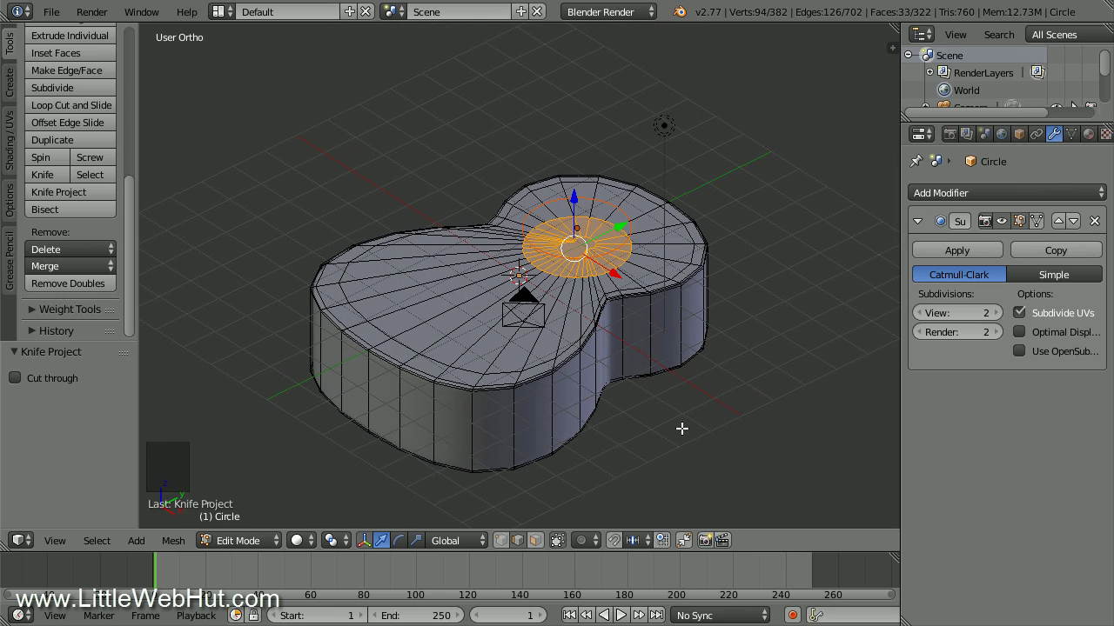
{"action": "key", "text": "x"}
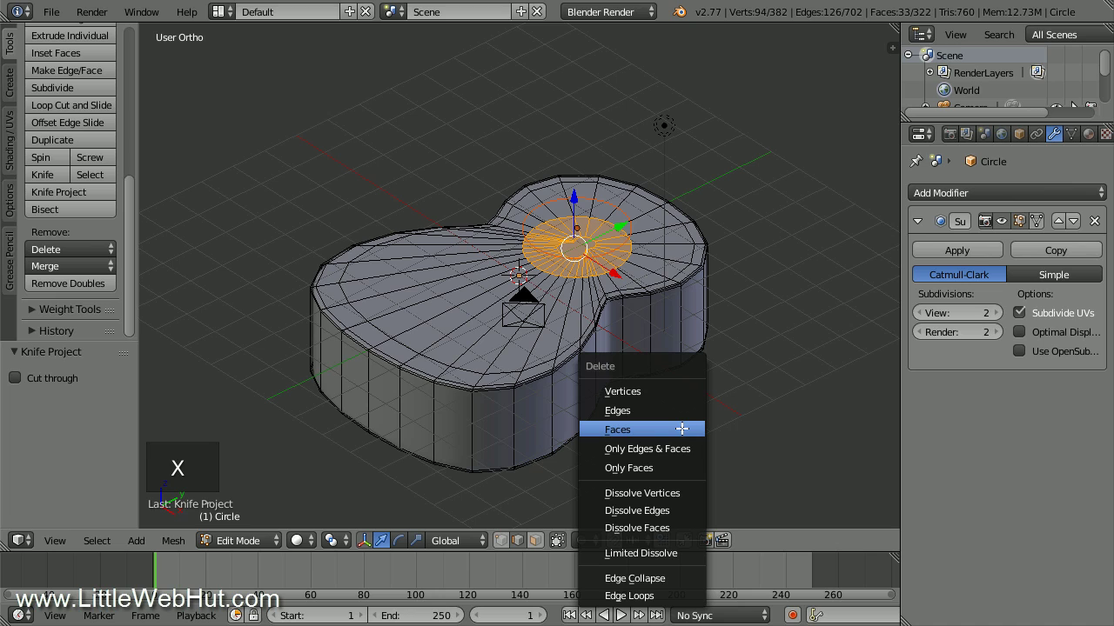
{"action": "left_click", "coordinate": [682, 429]}
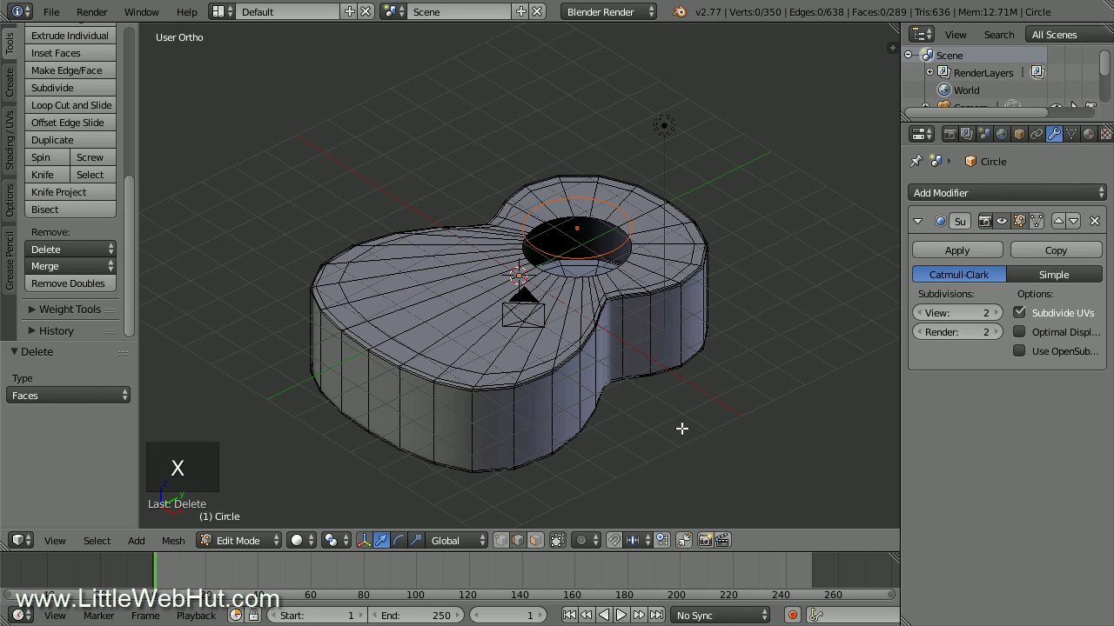
- In Object Mode, select the circle above the sound hole and scale it by 1.02
{"action": "key", "text": "Tab"}
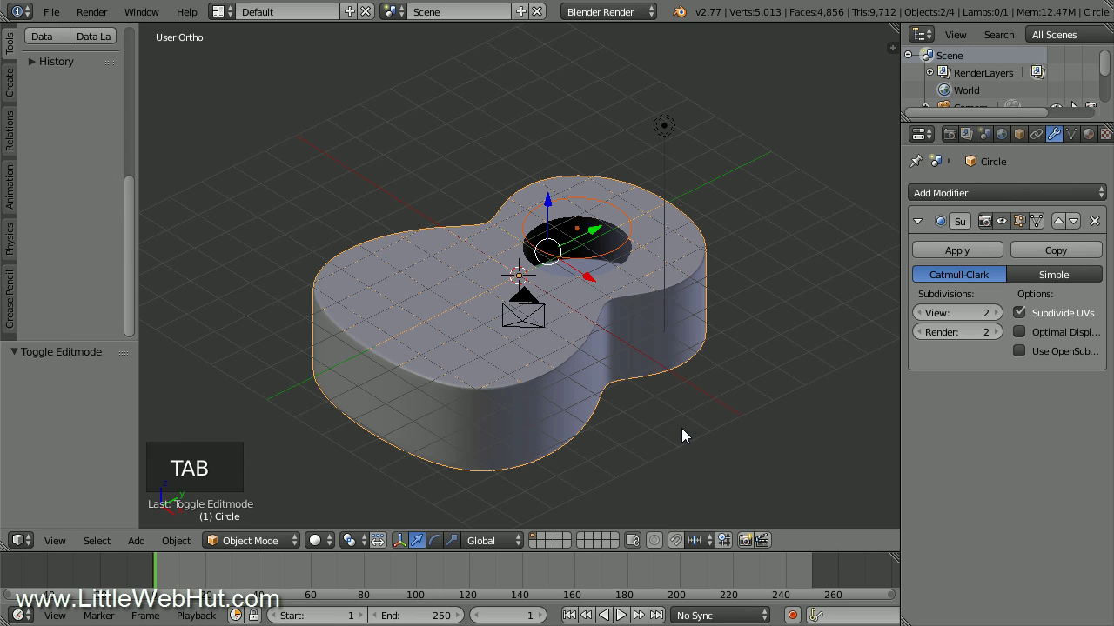
{"action": "right_click", "coordinate": [590, 204]}
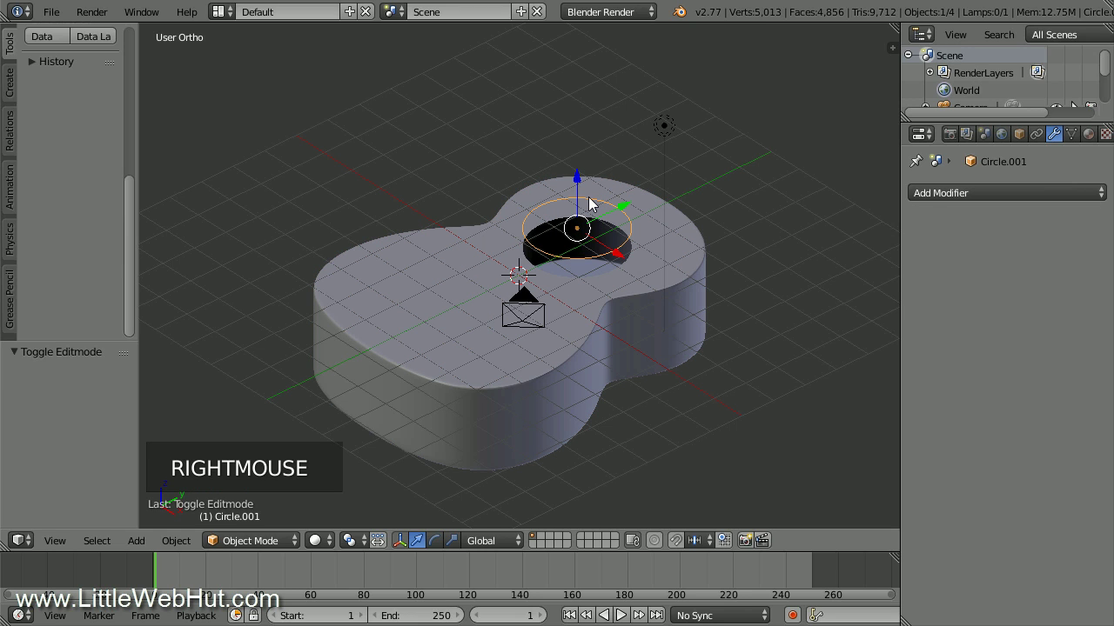
{"action": "middle_click_drag", "start_coordinate": [616, 214], "coordinate": [543, 262], "text": "shift"}
{"action": "scroll", "coordinate": [655, 358], "scroll_direction": "up", "scroll_amount": 5}
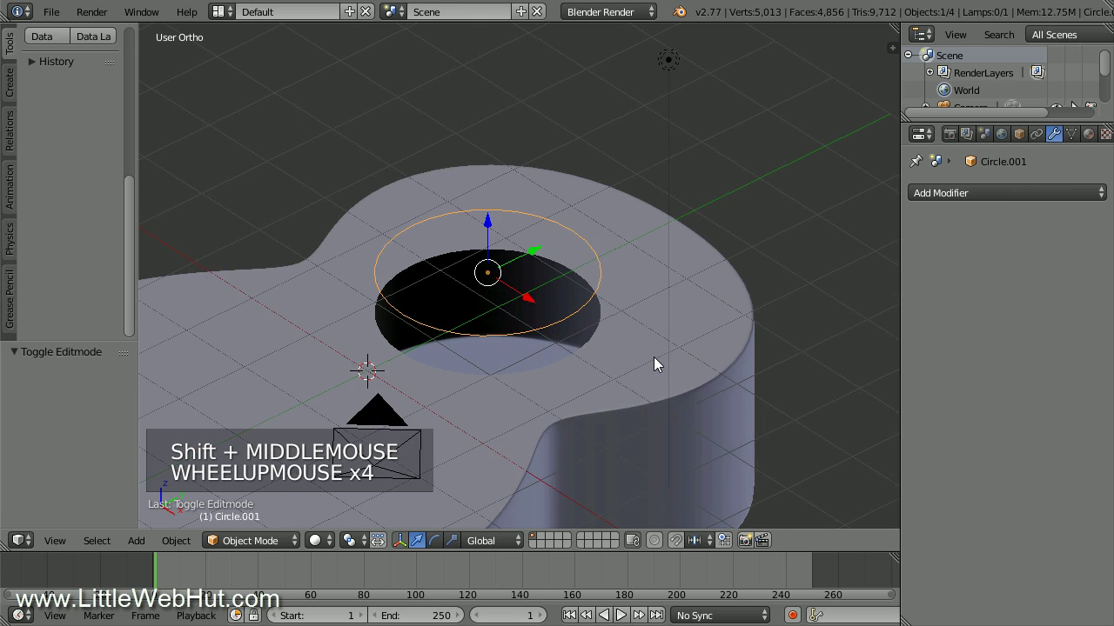
{"action": "scroll", "coordinate": [653, 355], "scroll_direction": "up", "scroll_amount": 2}
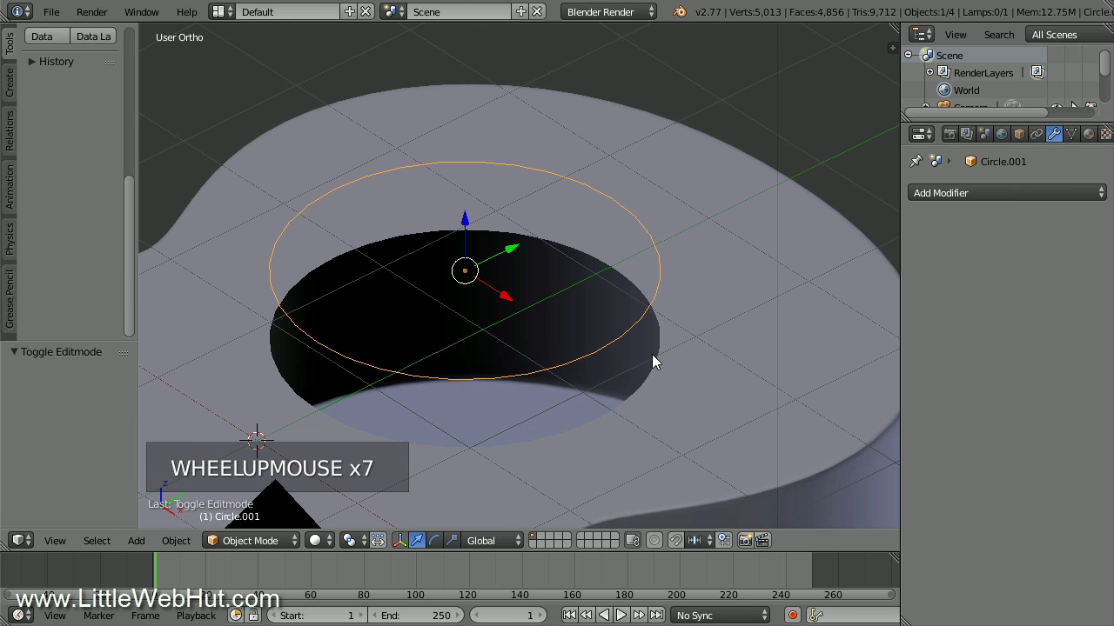
{"action": "key", "text": "s"}
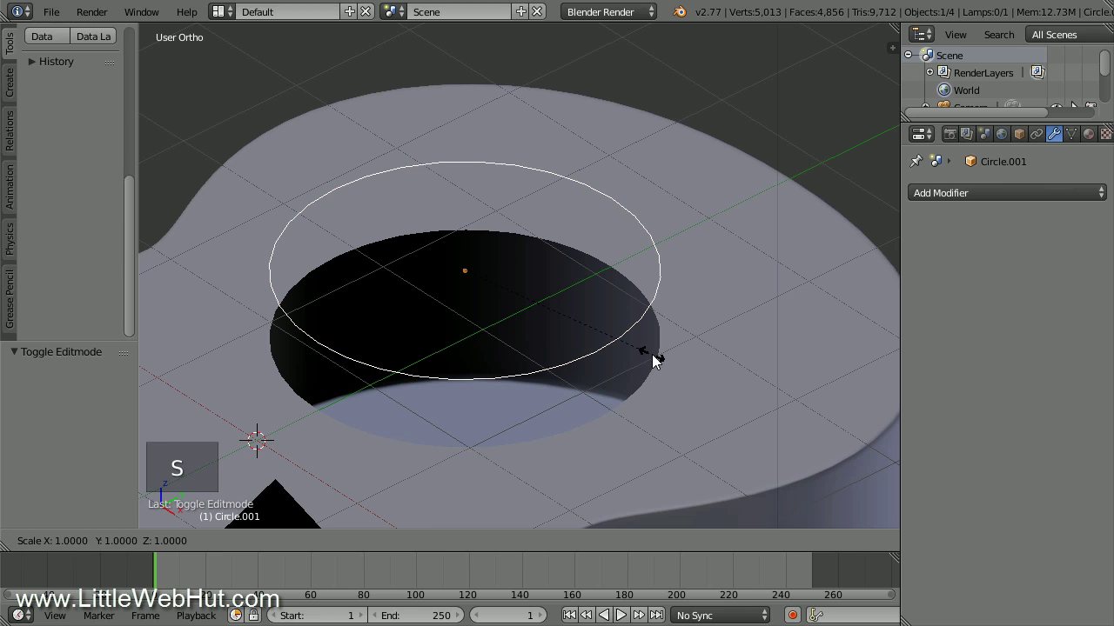
{"action": "type", "text": "1.02"}
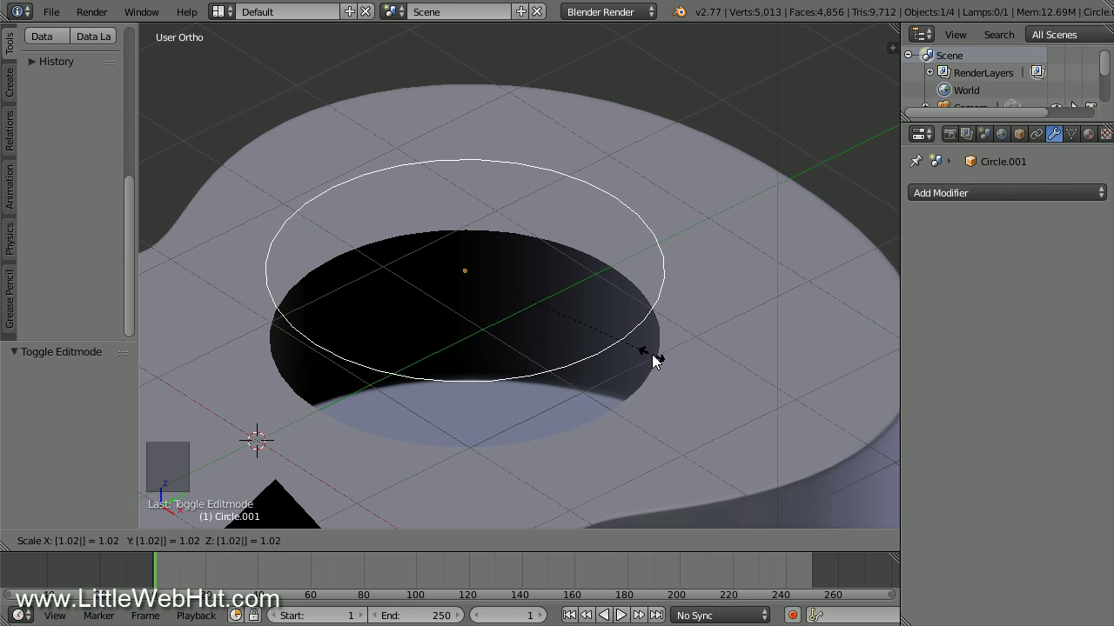
{"action": "key", "text": "Return"}
- In Edit Mode, extrude all of the circle's vertices in place and scale the extrusion by 0.8 to form a flat ring
{"action": "key", "text": "Tab"}
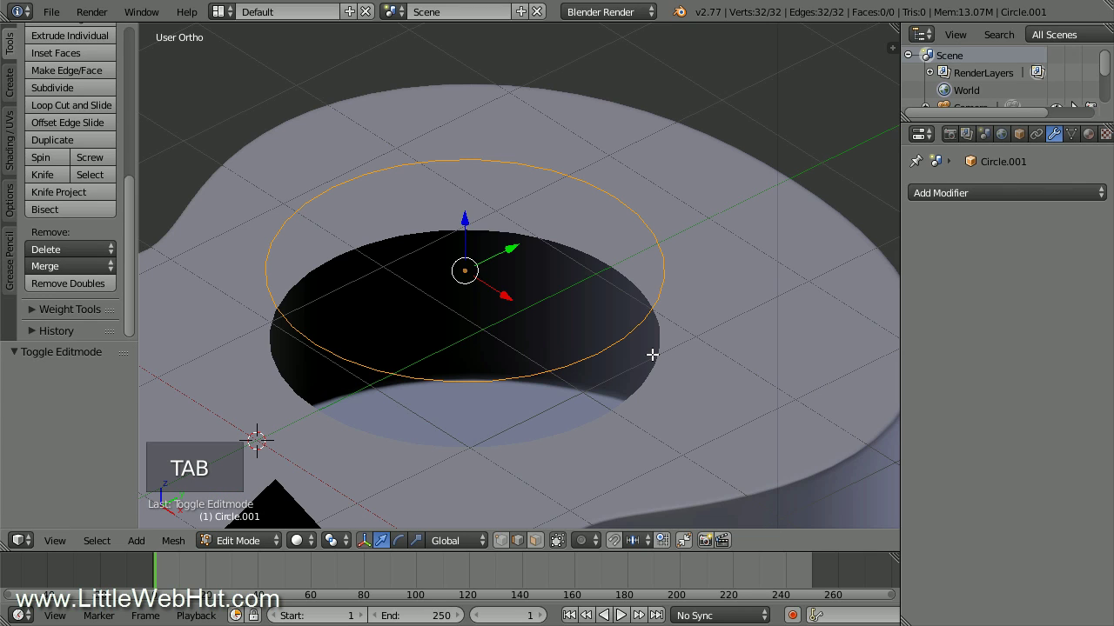
{"action": "key", "text": "a"}
{"action": "key", "text": "a"}
{"action": "key", "text": "a"}
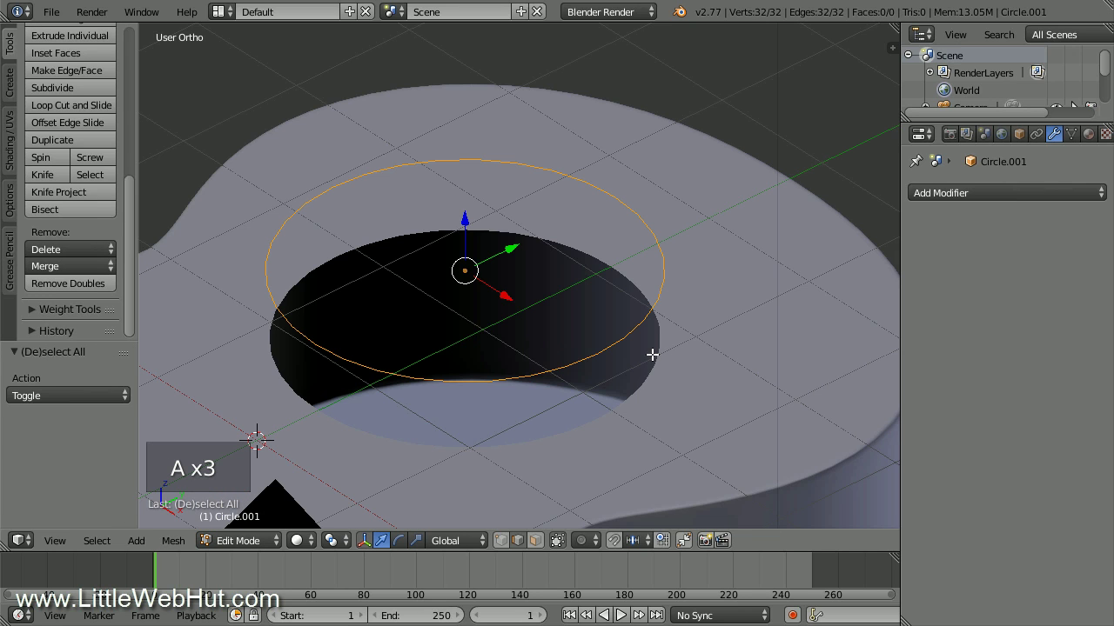
{"action": "key", "text": "e"}
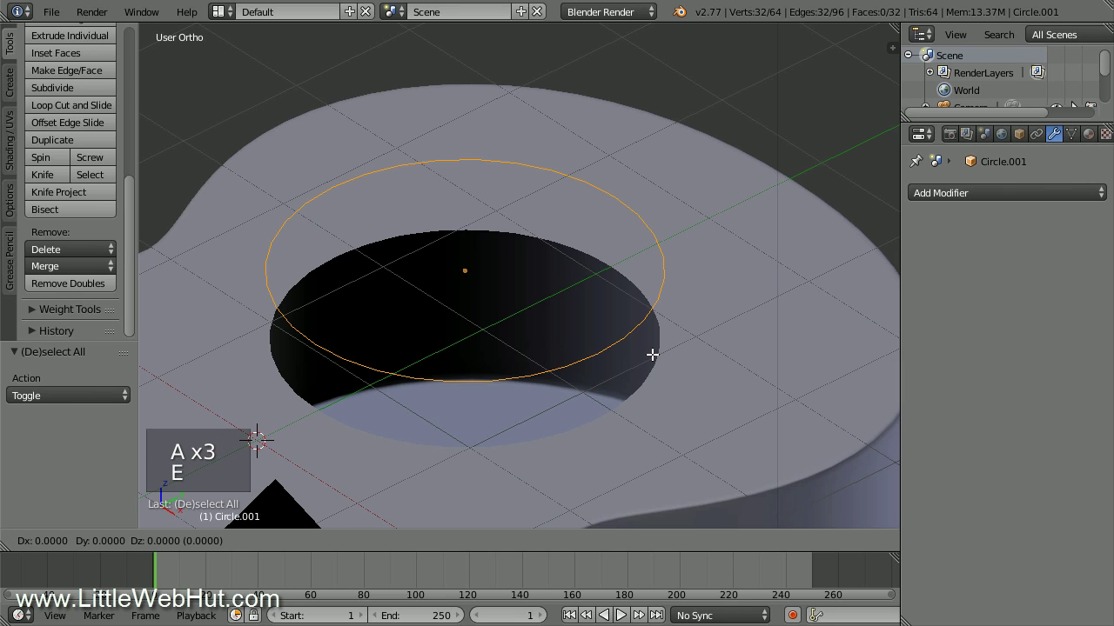
{"action": "left_click", "coordinate": [653, 354]}
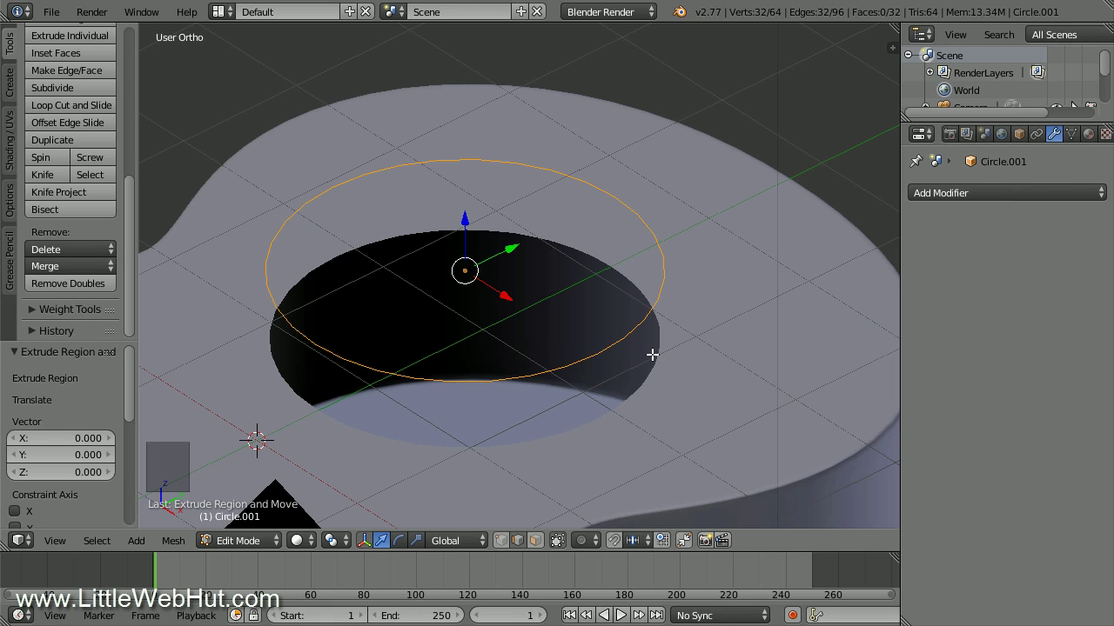
{"action": "type", "text": "s.8"}
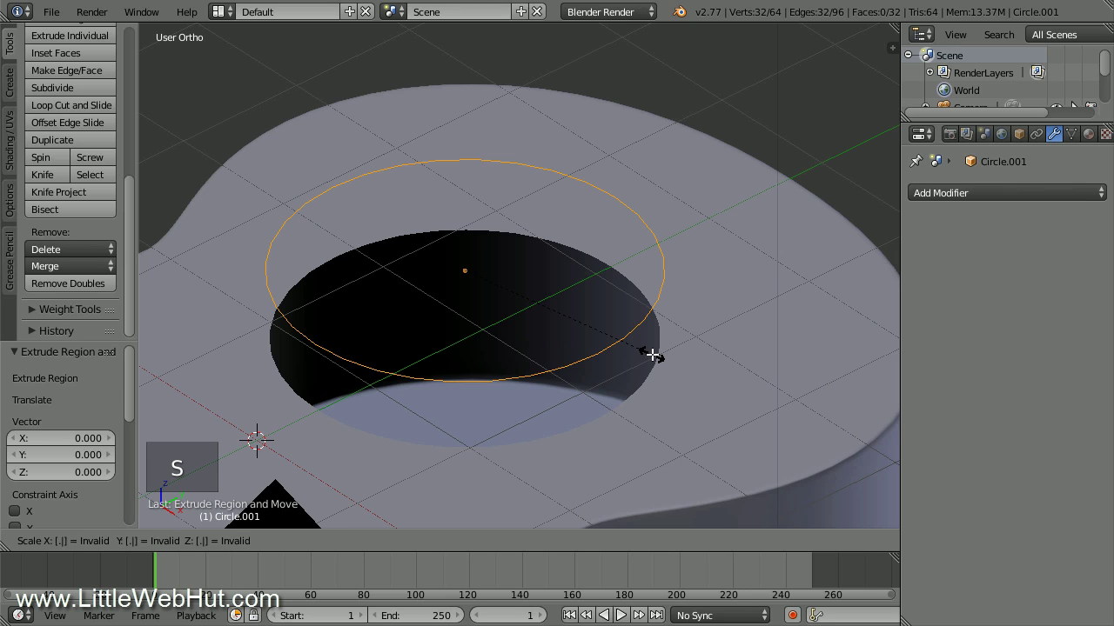
{"action": "key", "text": "Return"}
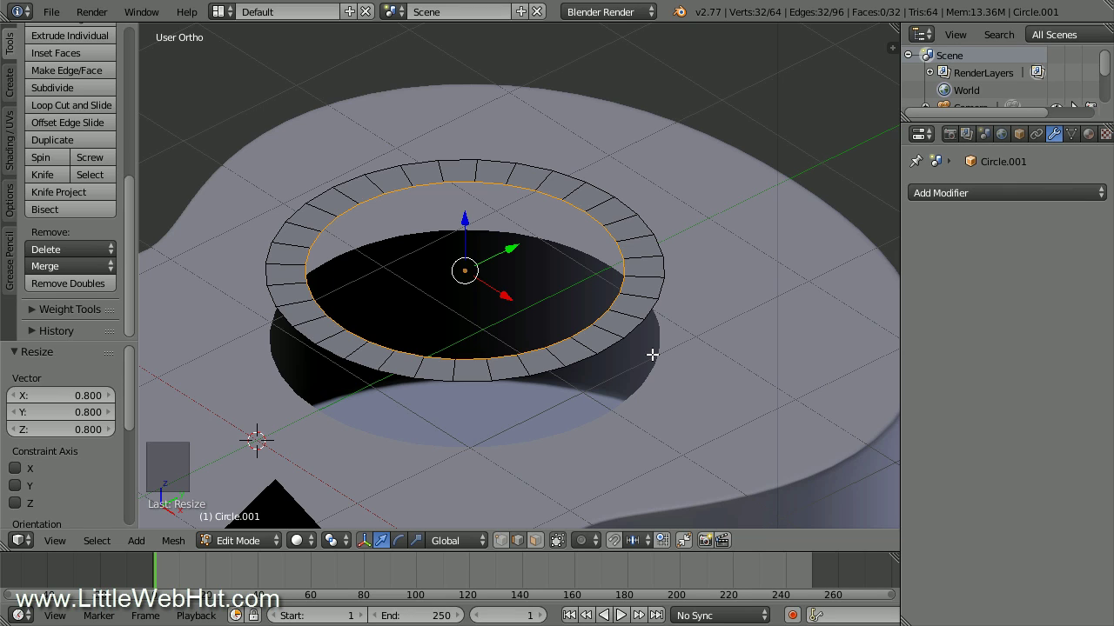
- Select the whole flat ring and extrude it by -0.1 along Z to give it thickness
{"action": "key", "text": "a"}
{"action": "key", "text": "a"}
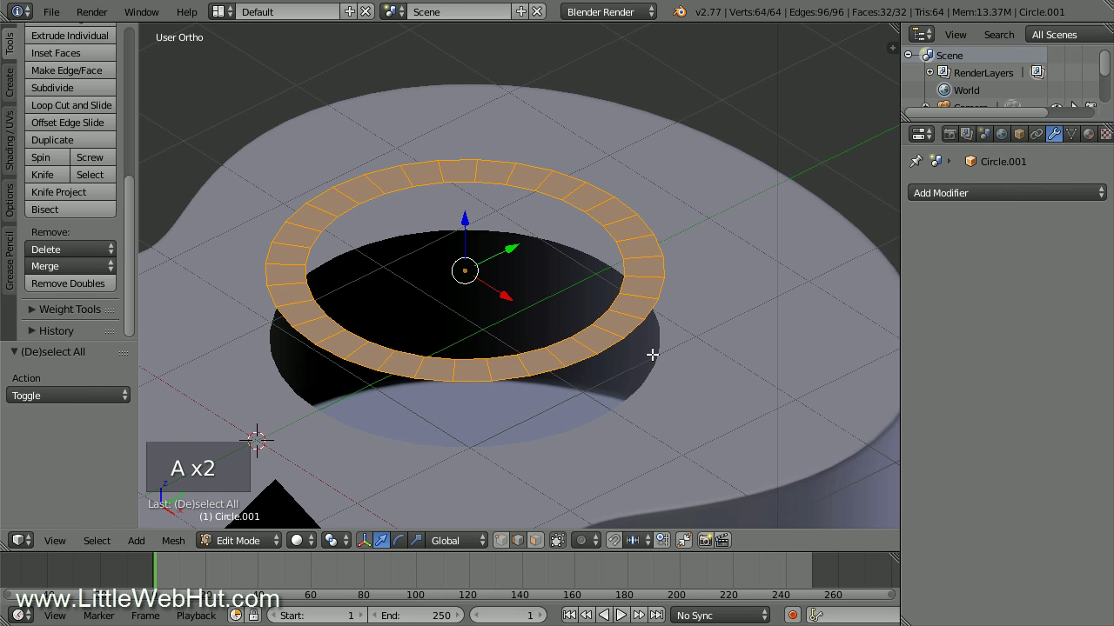
{"action": "key", "text": "e"}
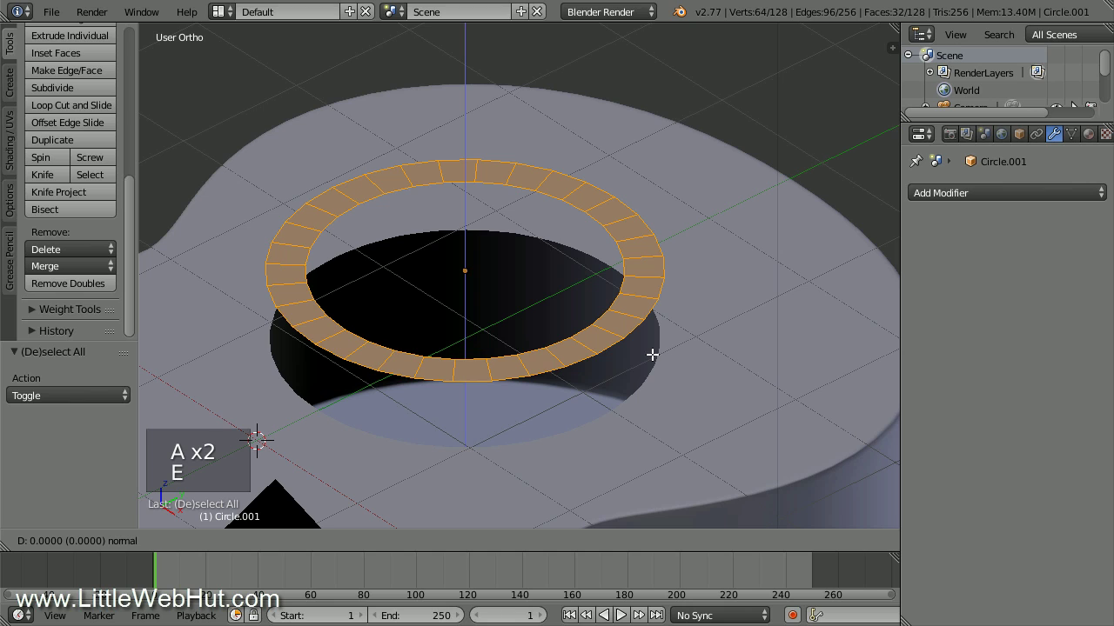
{"action": "type", "text": "-0."}
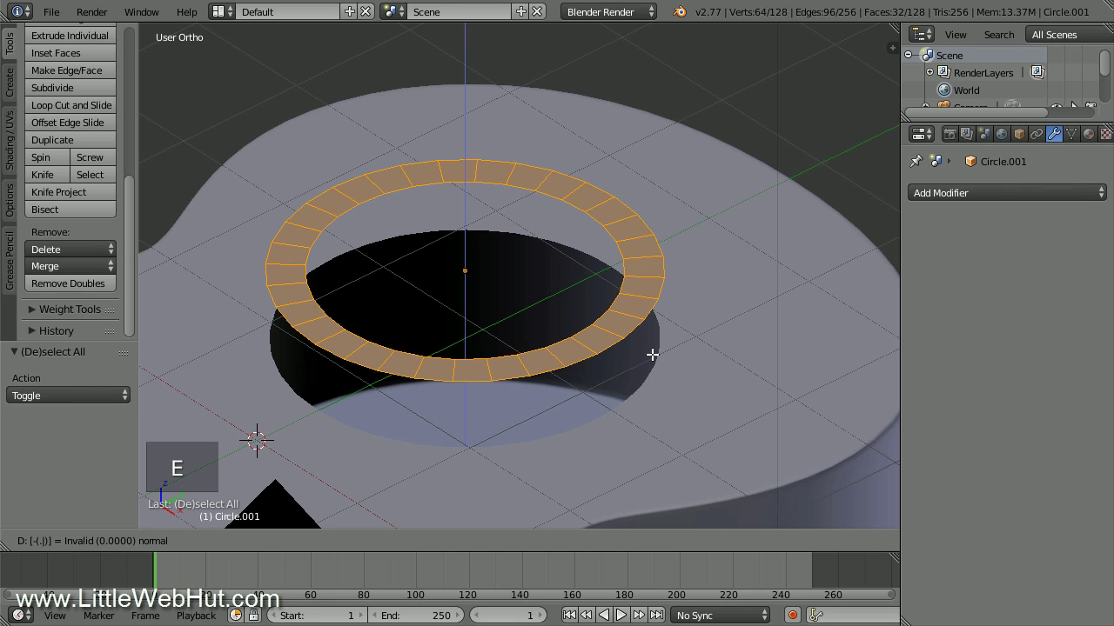
{"action": "type", "text": "1"}
{"action": "key", "text": "Return"}
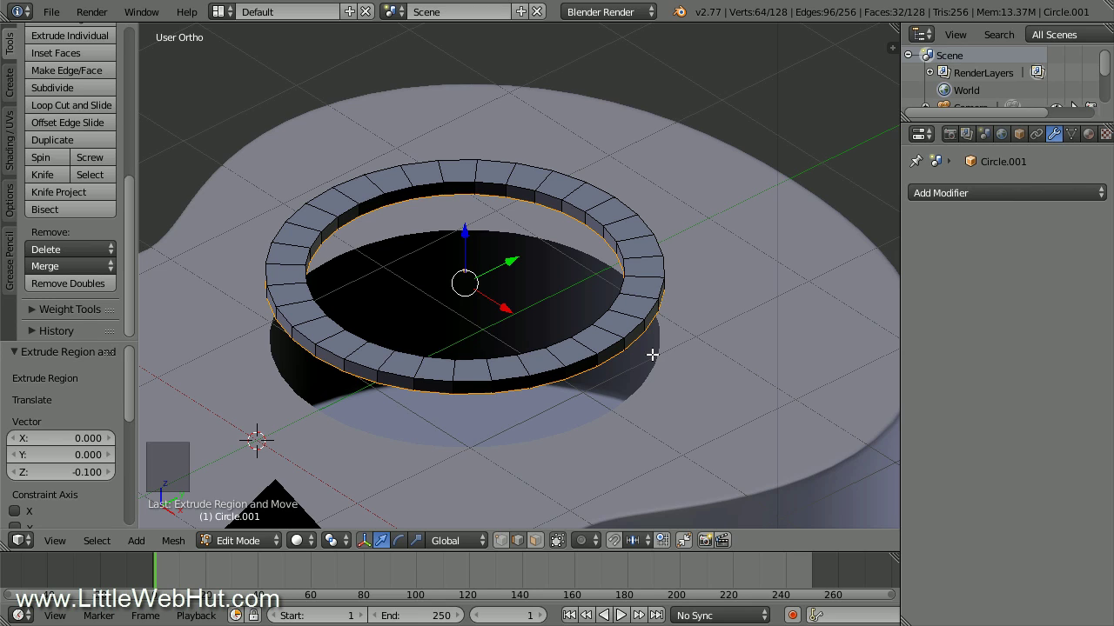
- Add two supporting loop cuts to the ring's outer wall, one slid to its upper edge and one to its lower edge
{"action": "key", "text": "ctrl+r"}
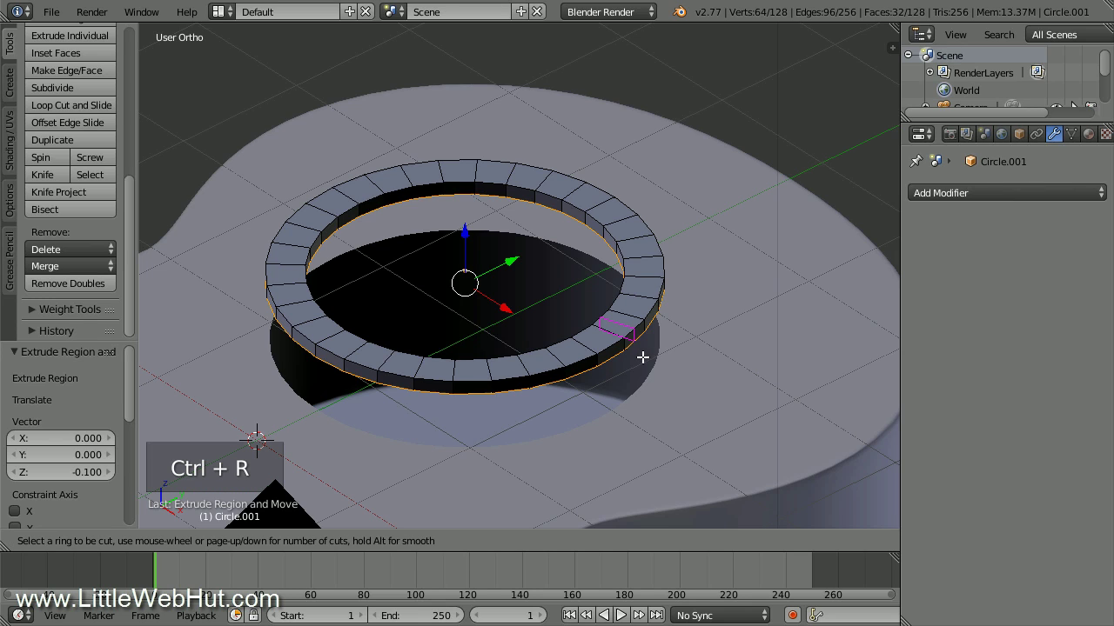
{"action": "left_click", "coordinate": [291, 332]}
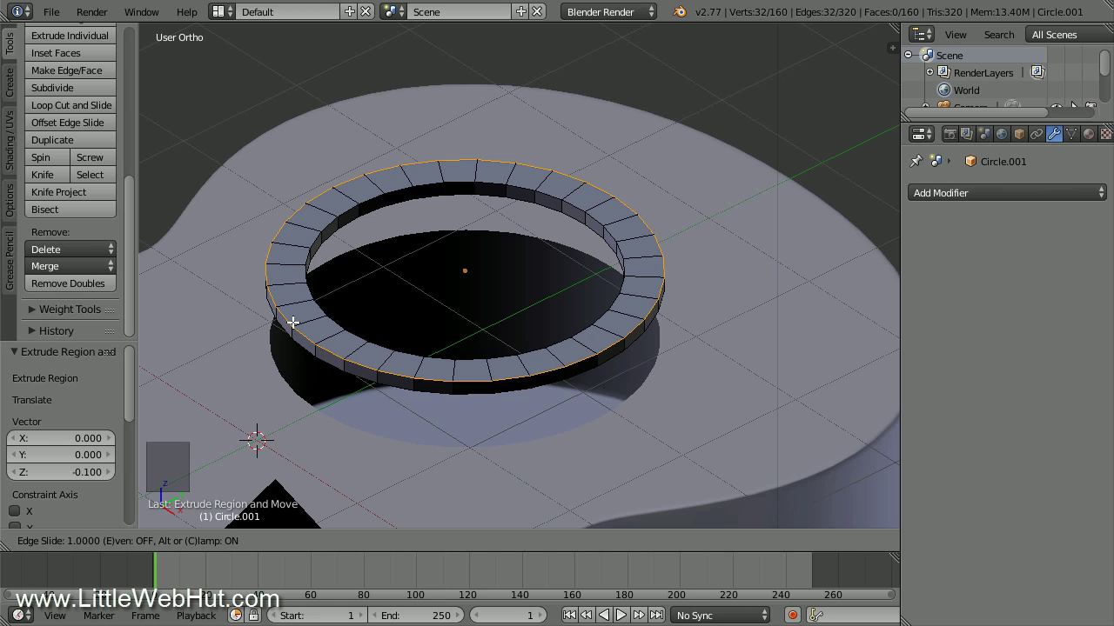
{"action": "left_click", "coordinate": [293, 322]}
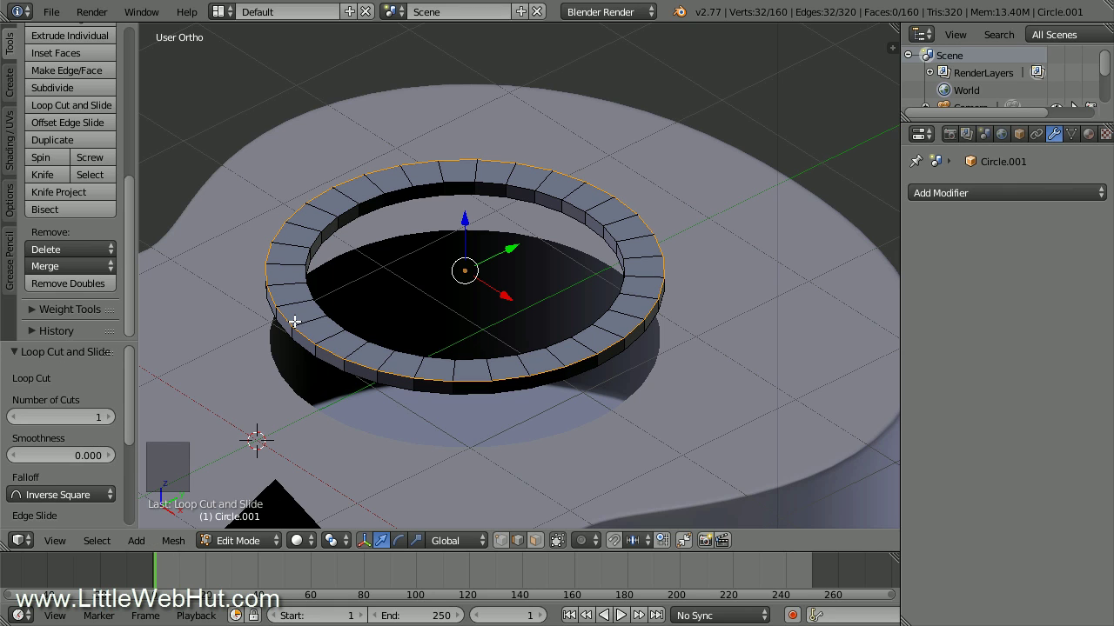
{"action": "key", "text": "ctrl+r"}
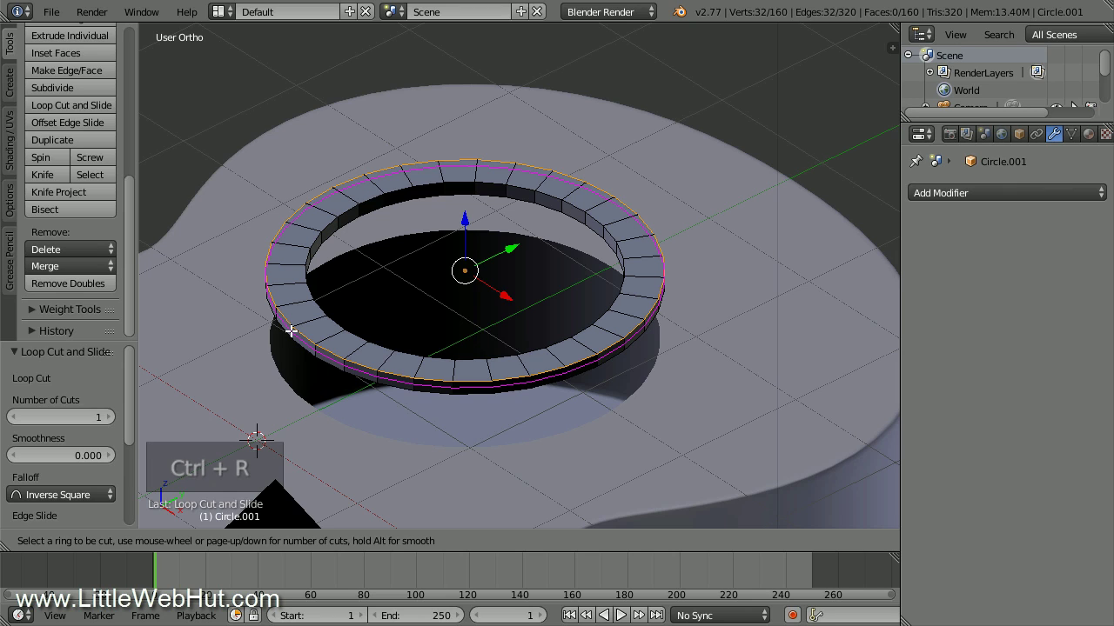
{"action": "left_click", "coordinate": [291, 331]}
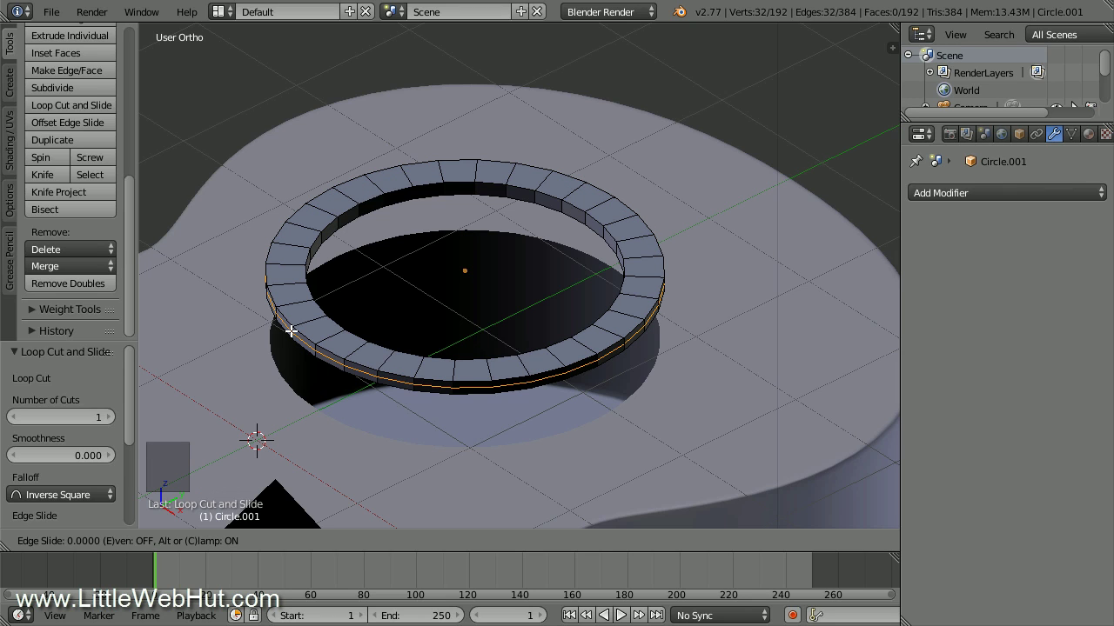
{"action": "left_click", "coordinate": [284, 356]}
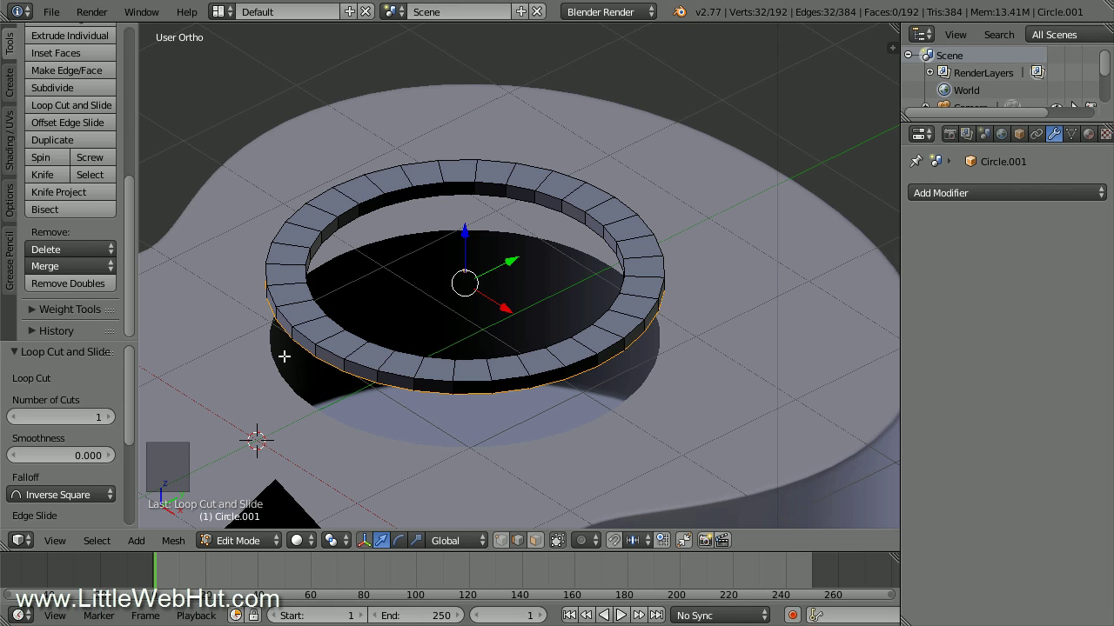
- Add a loop cut on the ring's top face slid to the outer edge, and another midway up its inner wall
{"action": "key", "text": "ctrl+r"}
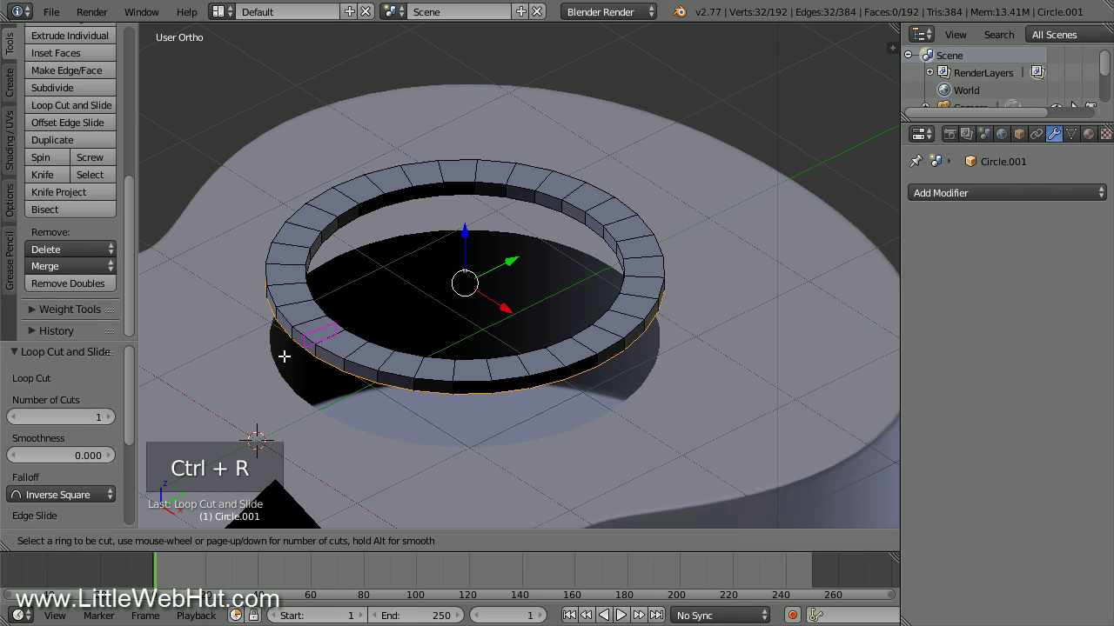
{"action": "left_click", "coordinate": [310, 320]}
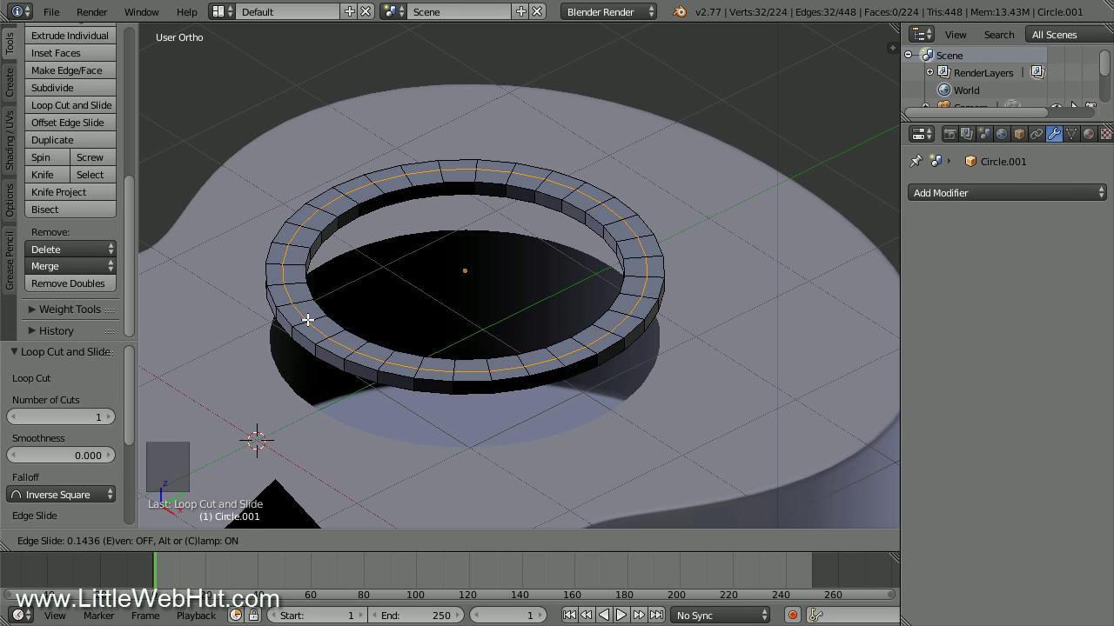
{"action": "left_click", "coordinate": [285, 338]}
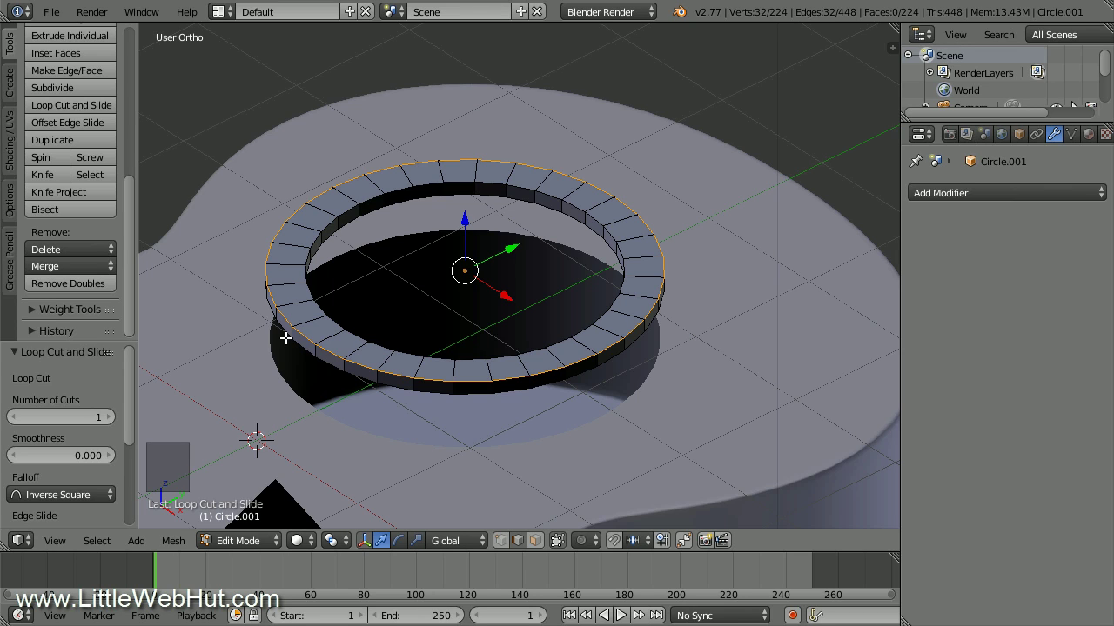
{"action": "key", "text": "ctrl+r"}
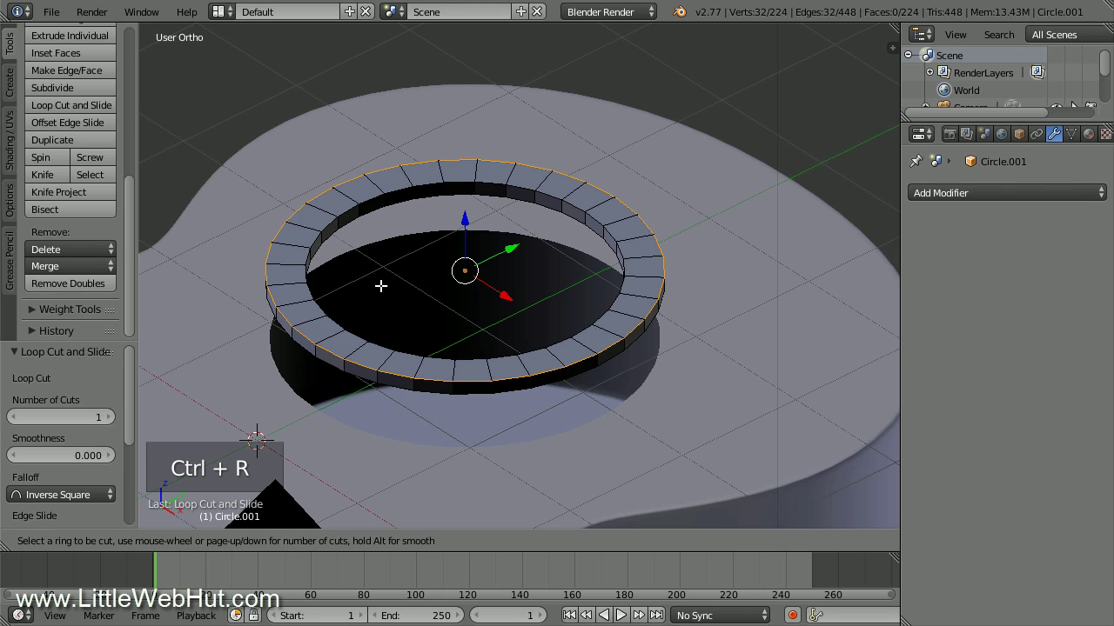
{"action": "left_click", "coordinate": [586, 218]}
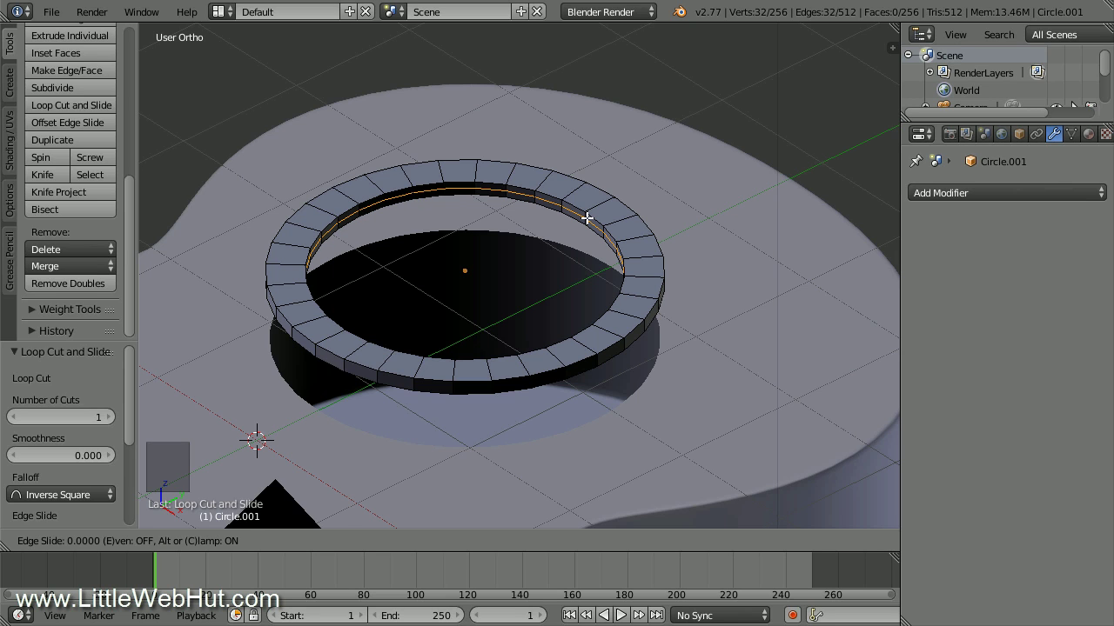
{"action": "left_click", "coordinate": [586, 218]}
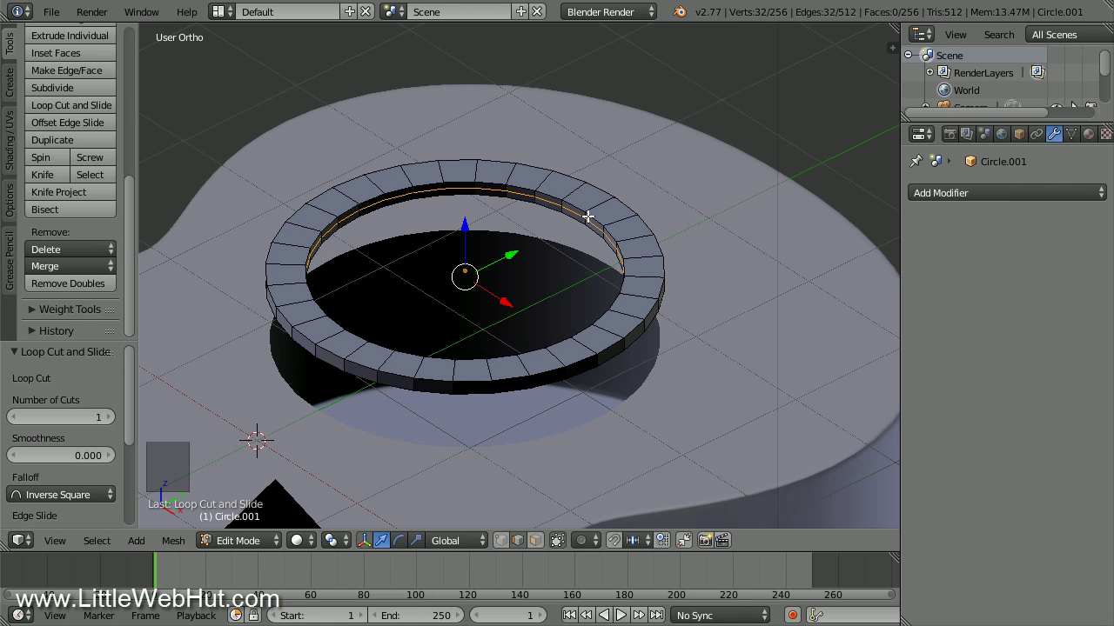
- Add four evenly spaced loop cuts around the ring's top face, without sliding them
{"action": "key", "text": "ctrl+r"}
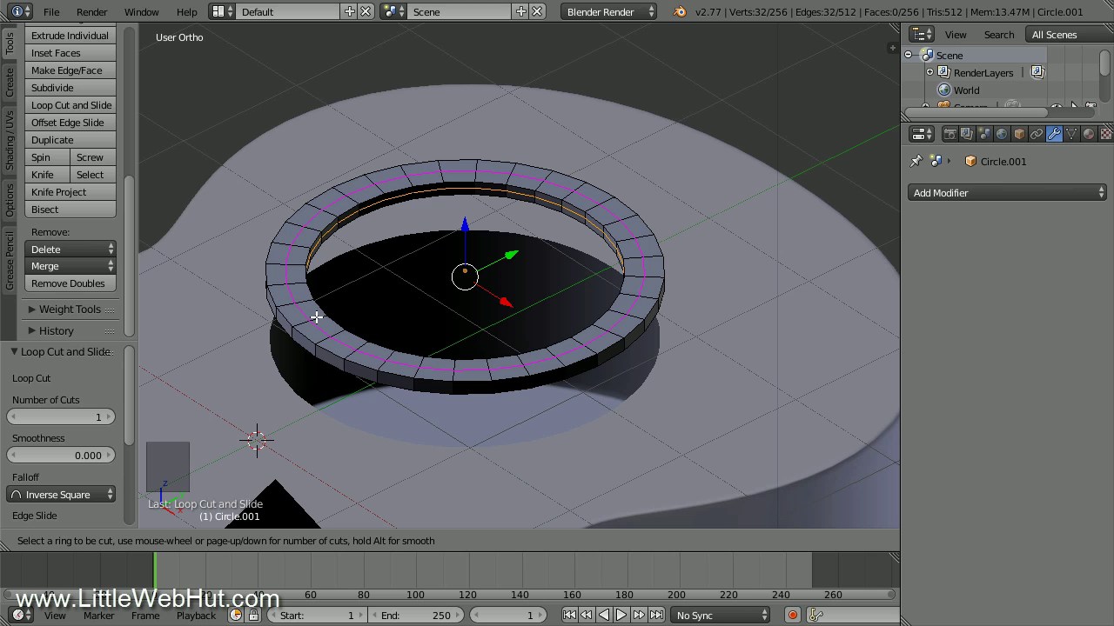
{"action": "scroll", "coordinate": [315, 318], "scroll_direction": "up", "scroll_amount": 1}
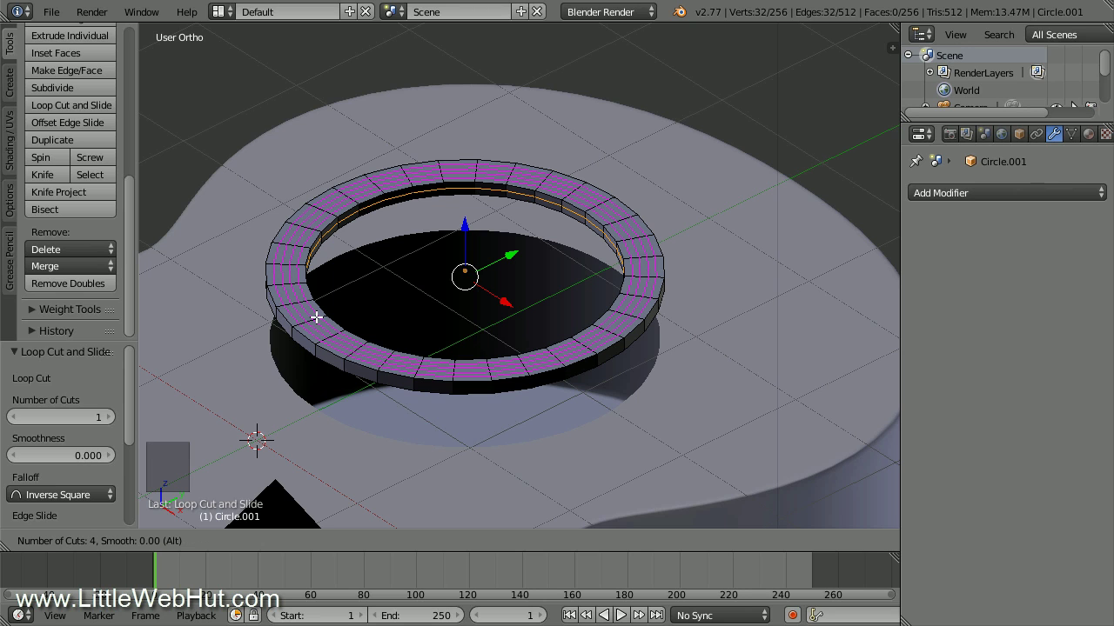
{"action": "left_click", "coordinate": [316, 318]}
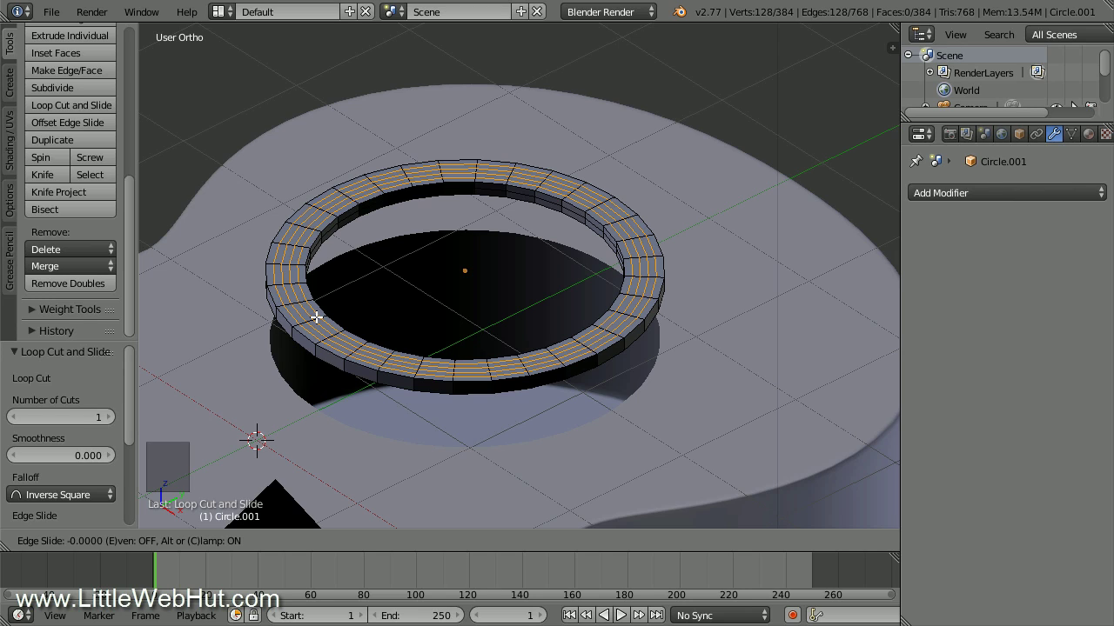
{"action": "right_click", "coordinate": [316, 317]}
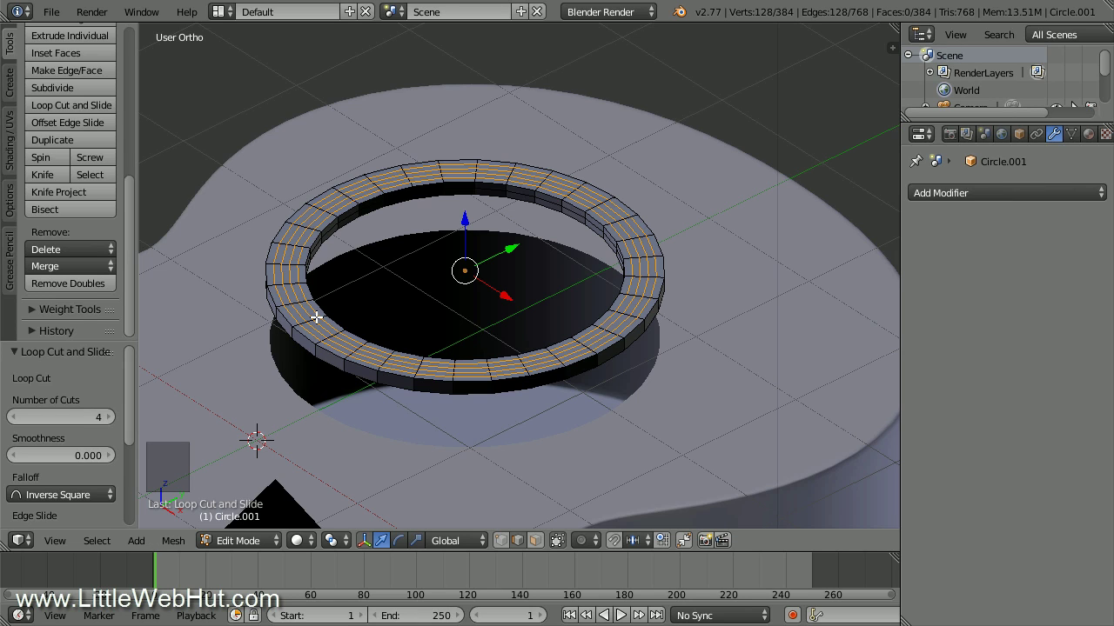
- Return to Object Mode and add a Subdivision Surface modifier to the ring
{"action": "key", "text": "Tab"}
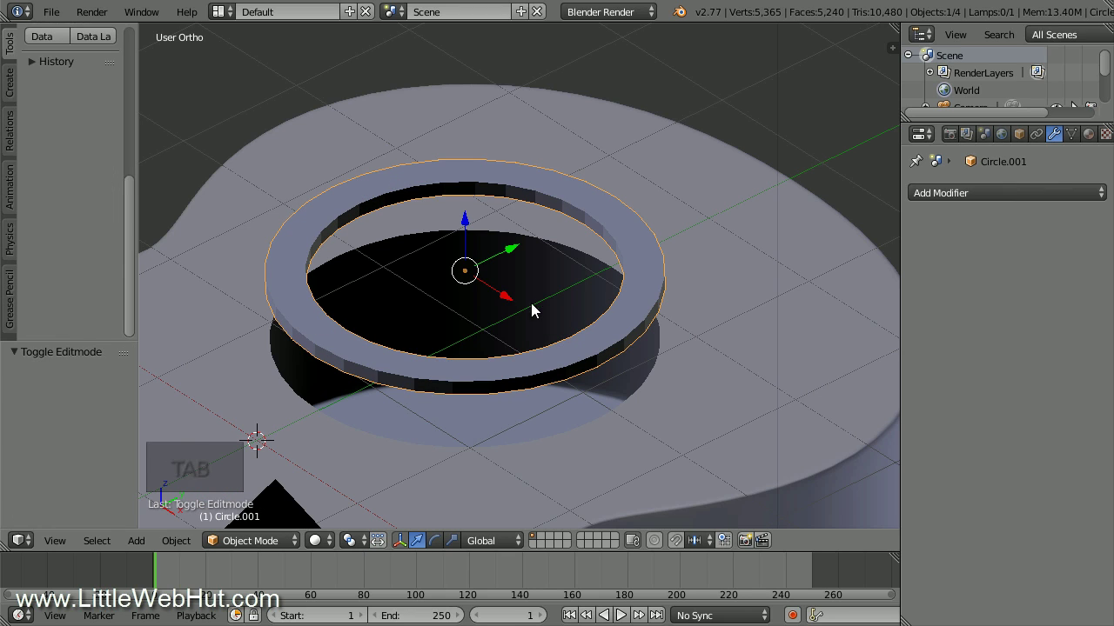
{"action": "left_click", "coordinate": [988, 193]}
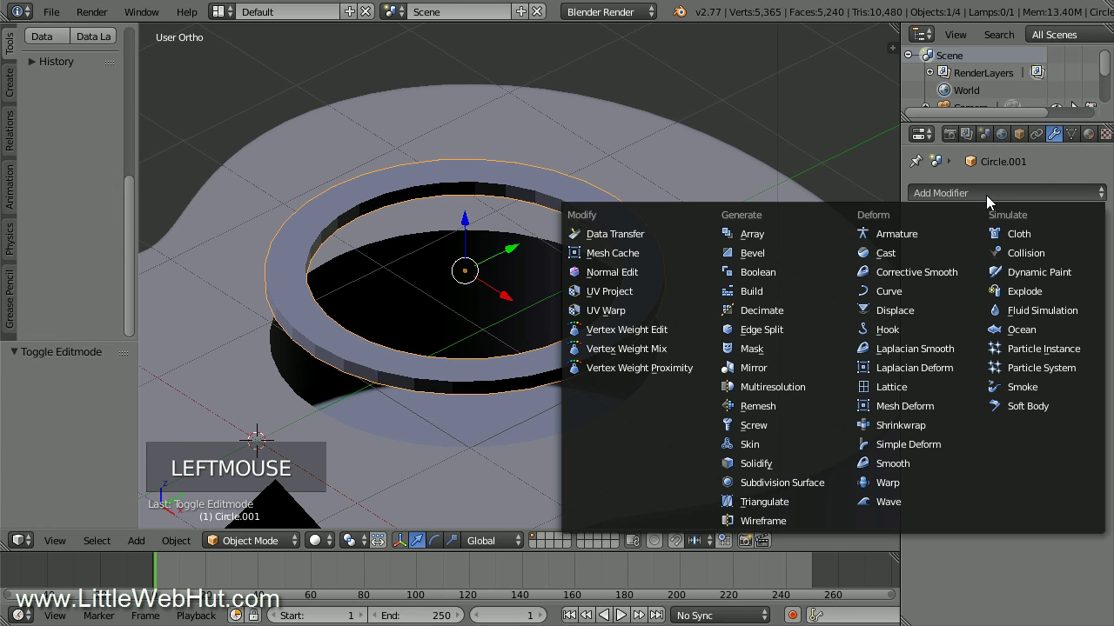
{"action": "left_click", "coordinate": [833, 483]}
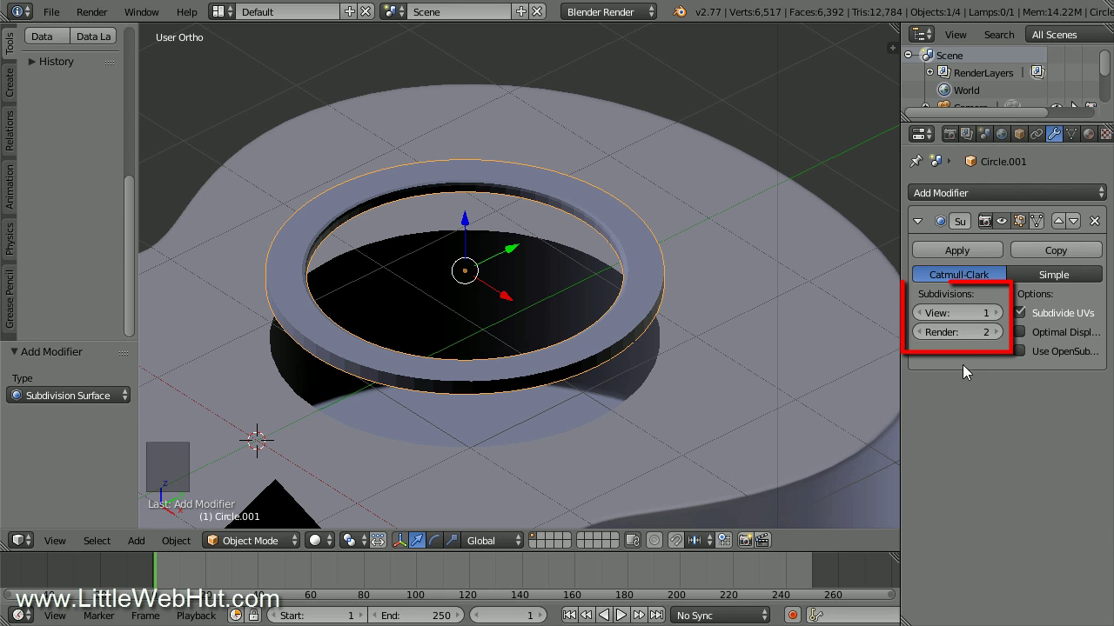
- Set the ring's Subdivision Surface view level to 2 and give the ring smooth shading
{"action": "left_click", "coordinate": [997, 314]}
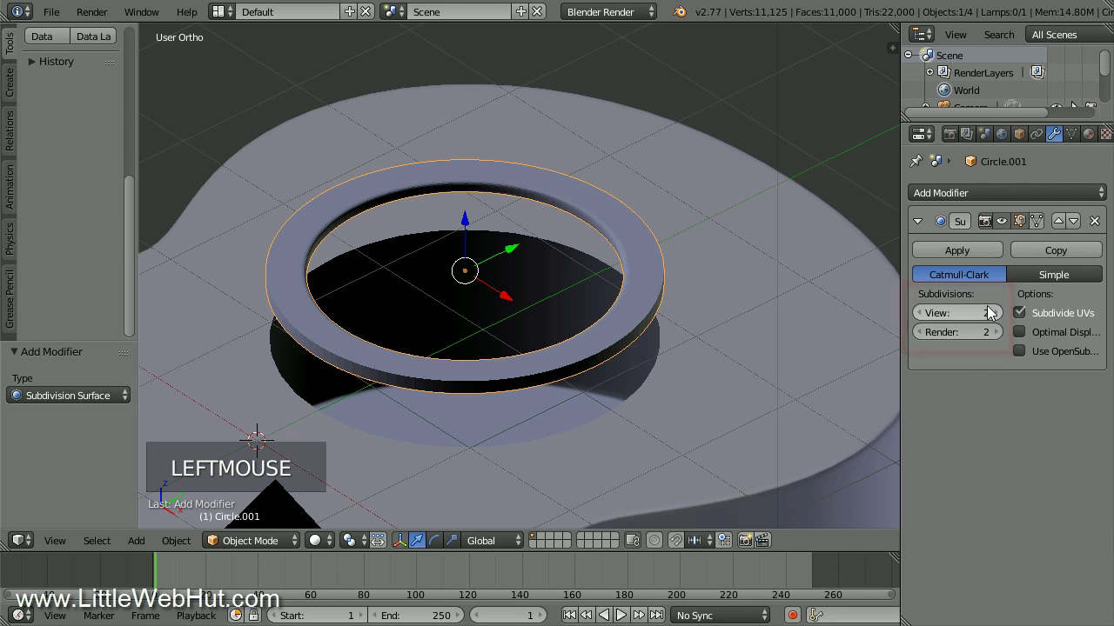
{"action": "left_click_drag", "start_coordinate": [125, 283], "coordinate": [141, 93]}
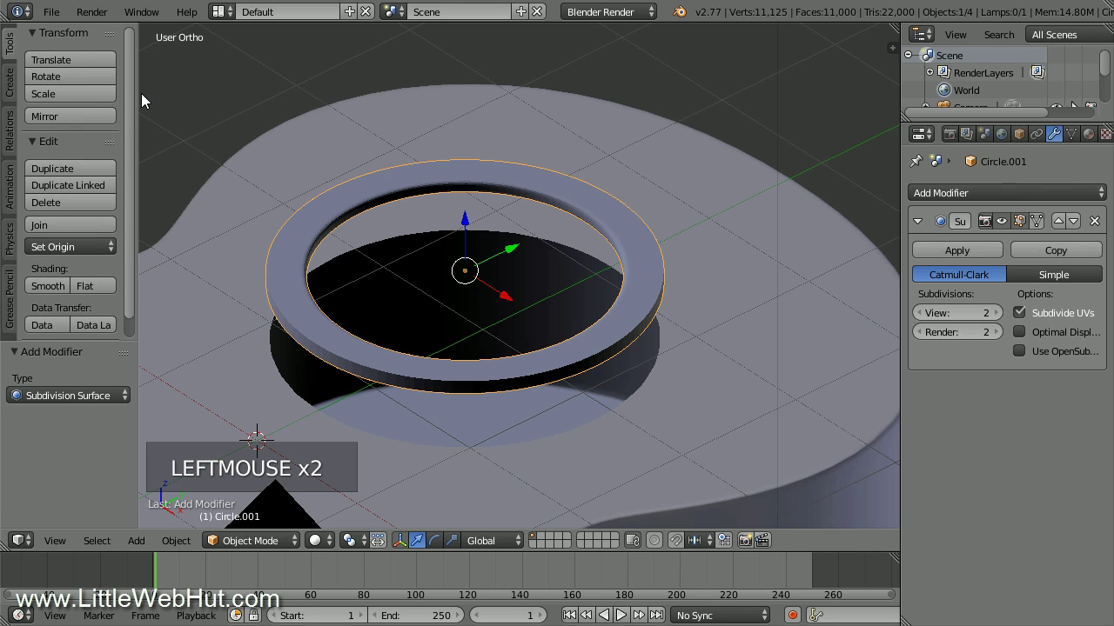
{"action": "left_click", "coordinate": [50, 285]}
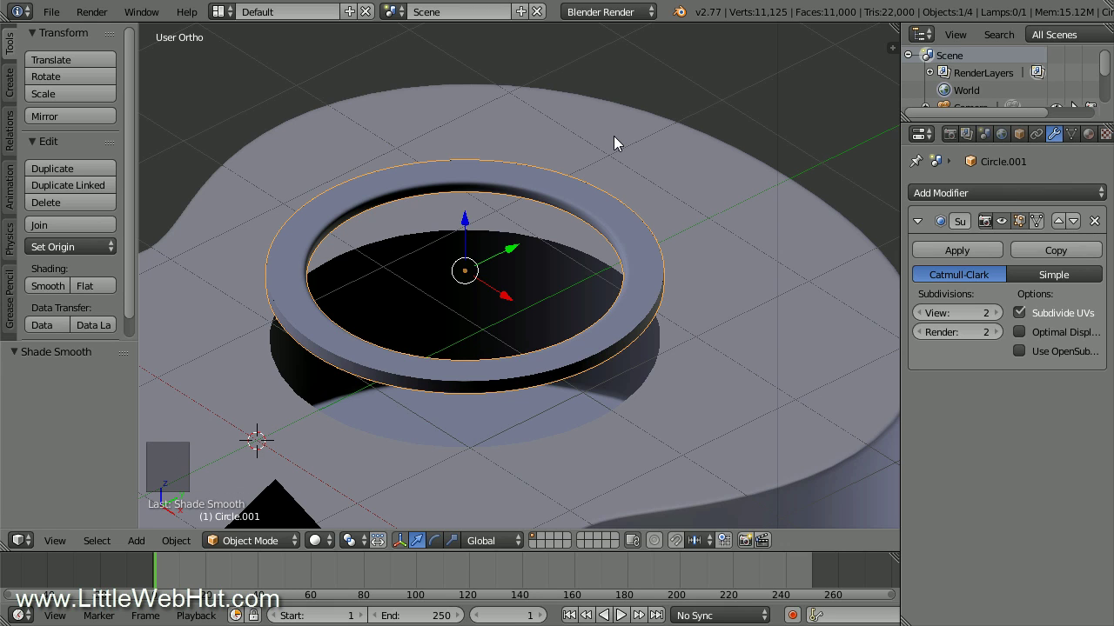
- Set the ring's Z location to 0.001 so it sits in the body's sound hole
{"action": "key", "text": "n"}
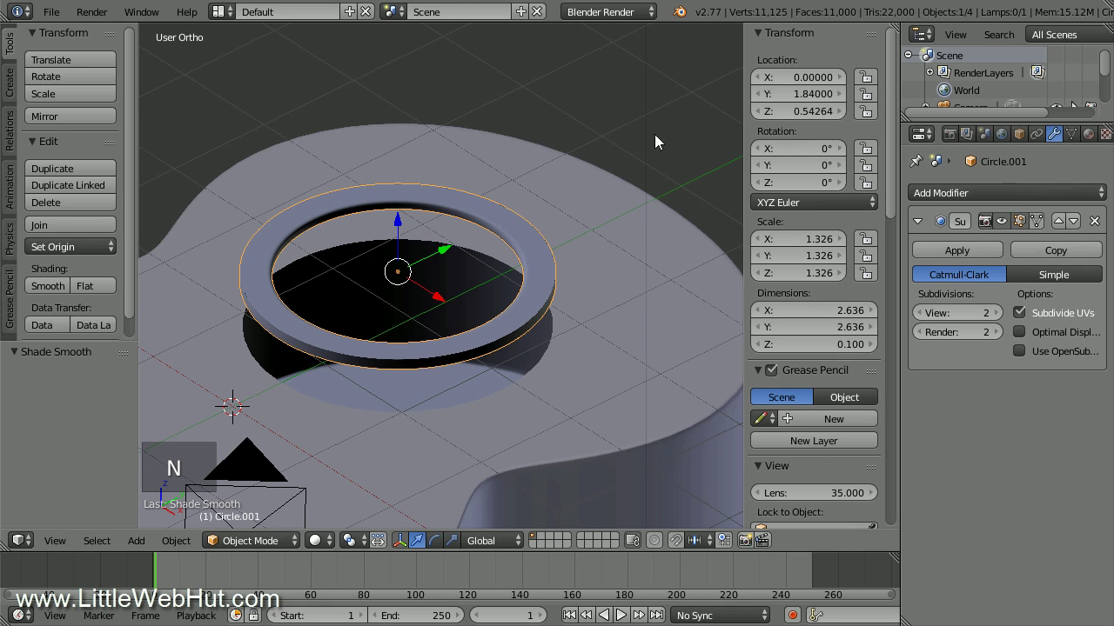
{"action": "left_click", "coordinate": [813, 111]}
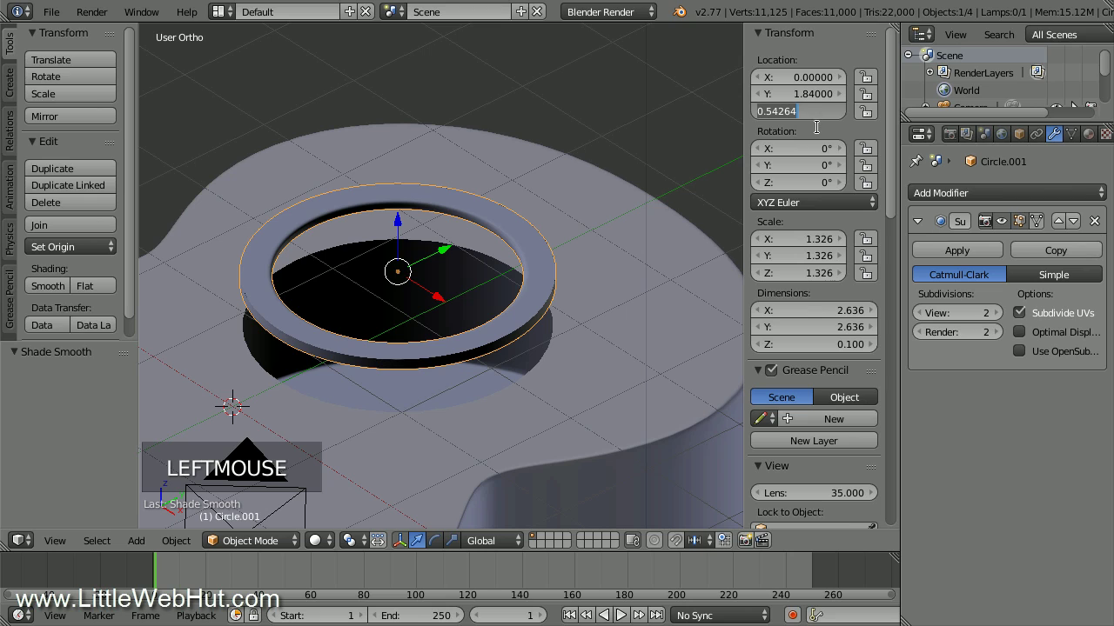
{"action": "type", "text": "001"}
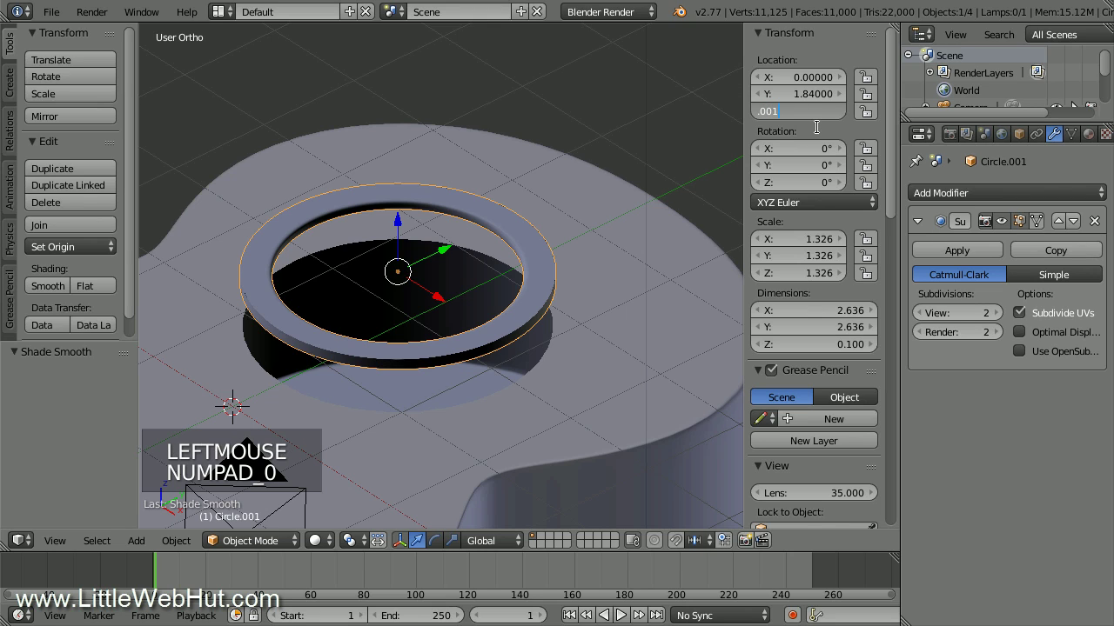
{"action": "key", "text": "Return"}
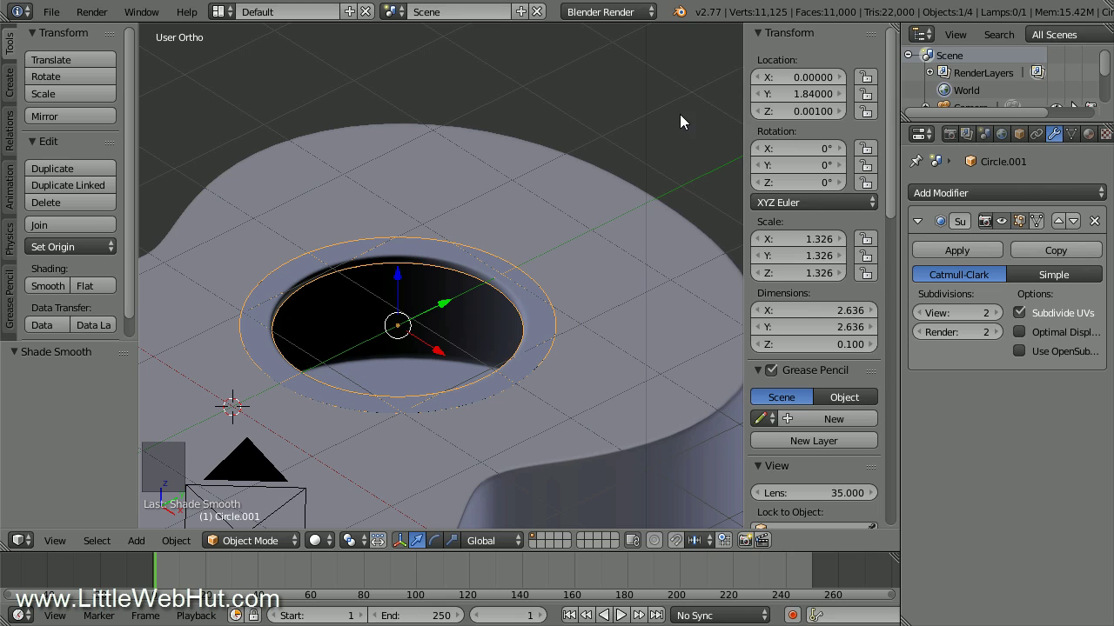
{"action": "key", "text": "n"}
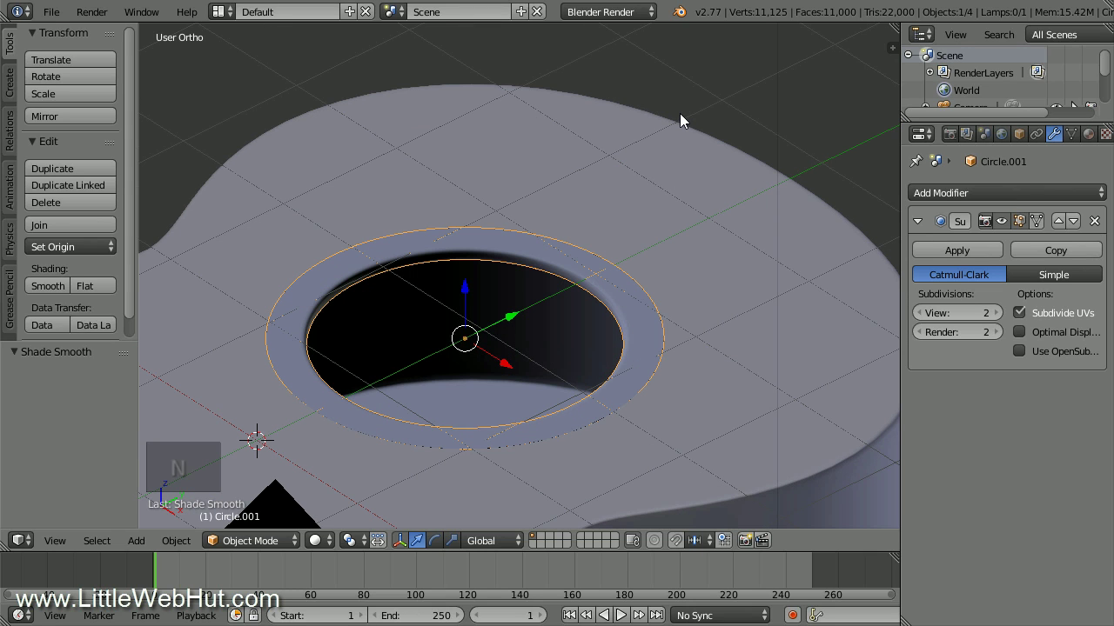
- Join the ring to the guitar body and rename the combined object as body
{"action": "right_click", "coordinate": [609, 128], "text": "shift"}
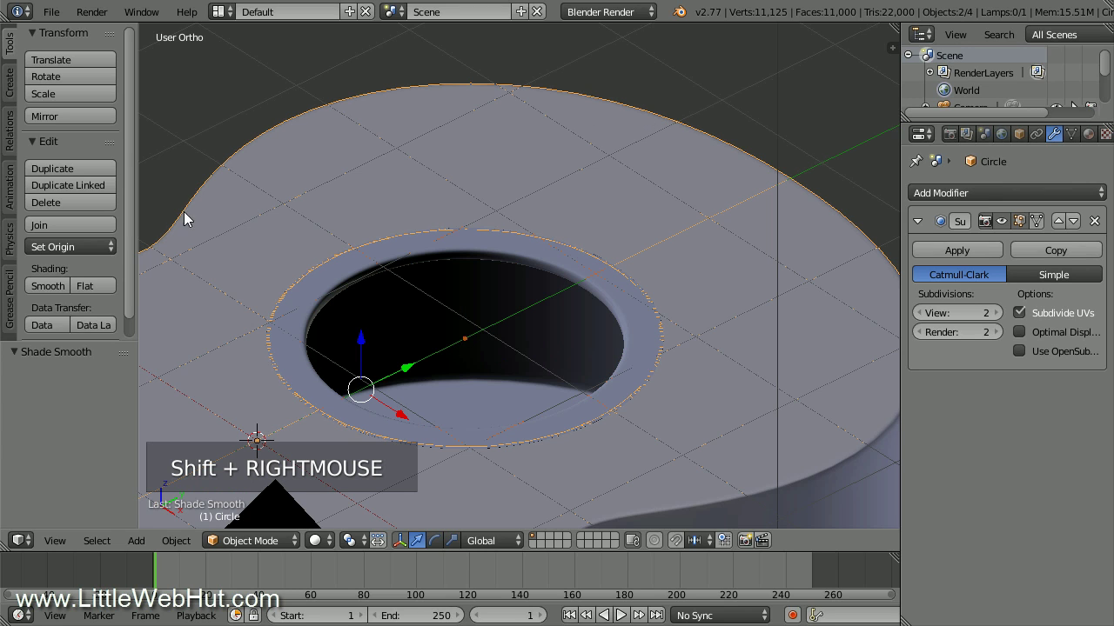
{"action": "left_click", "coordinate": [95, 227]}
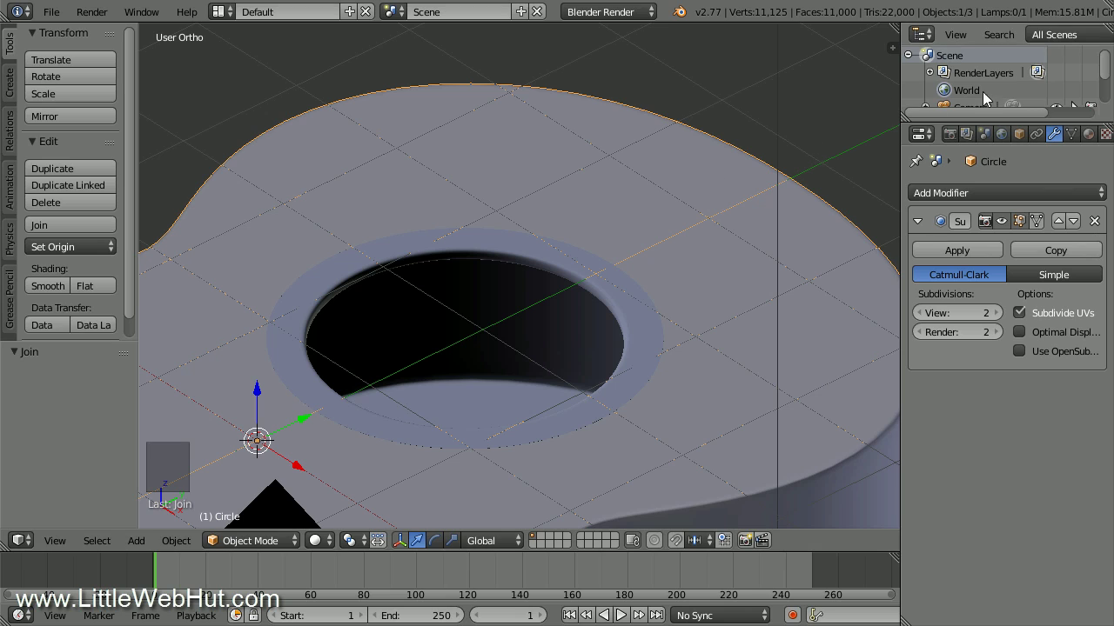
{"action": "left_click_drag", "start_coordinate": [1104, 66], "coordinate": [1105, 88]}
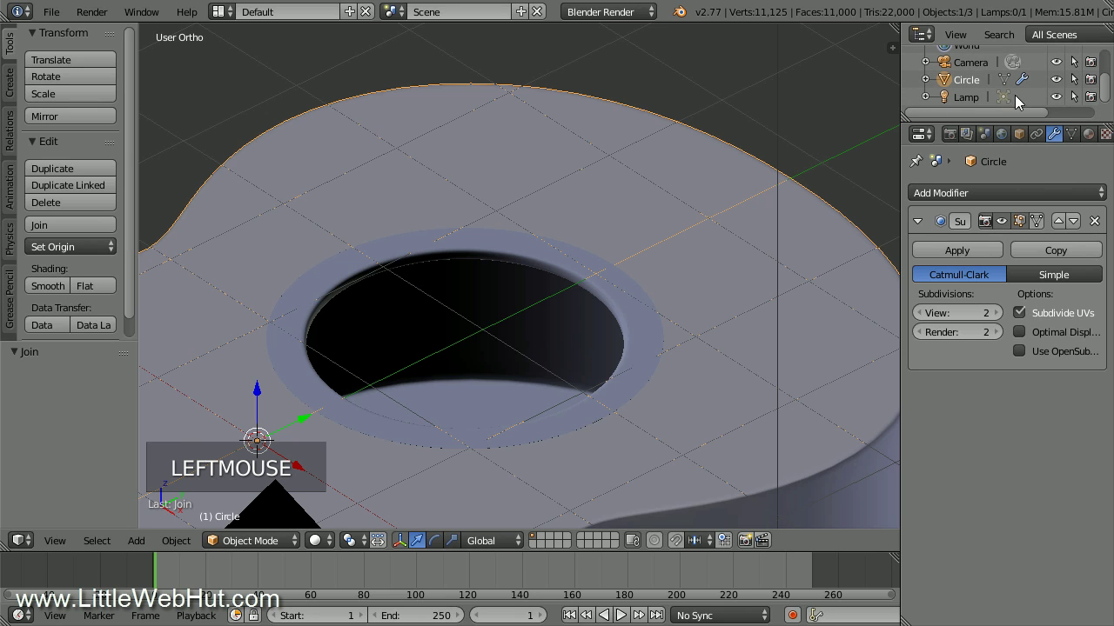
{"action": "double_click", "coordinate": [968, 80]}
{"action": "type", "text": "body"}
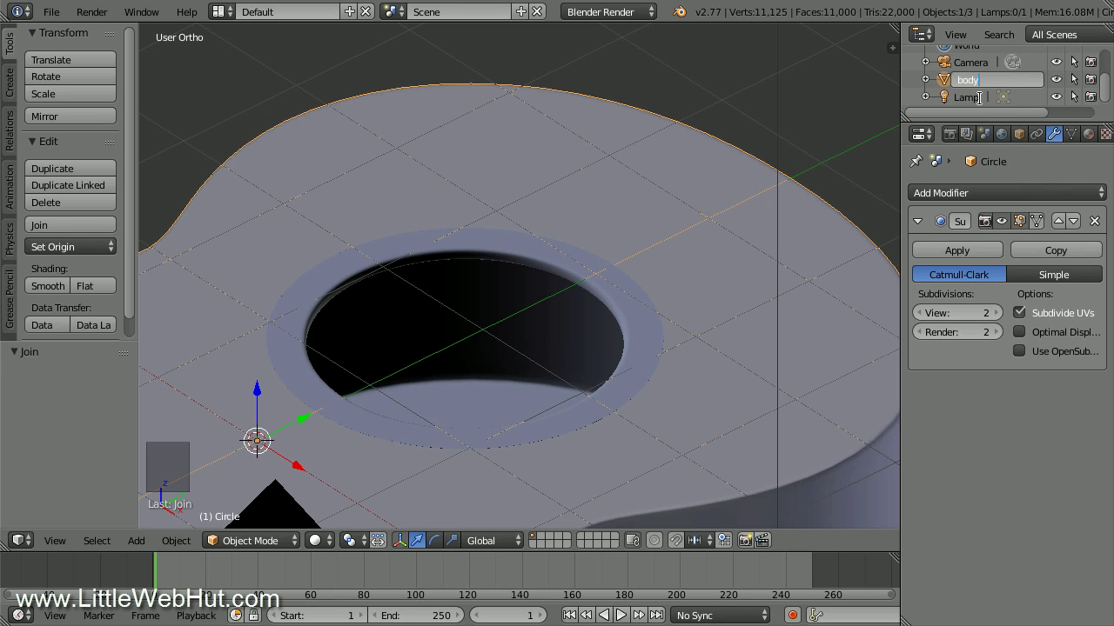
{"action": "key", "text": "Return"}
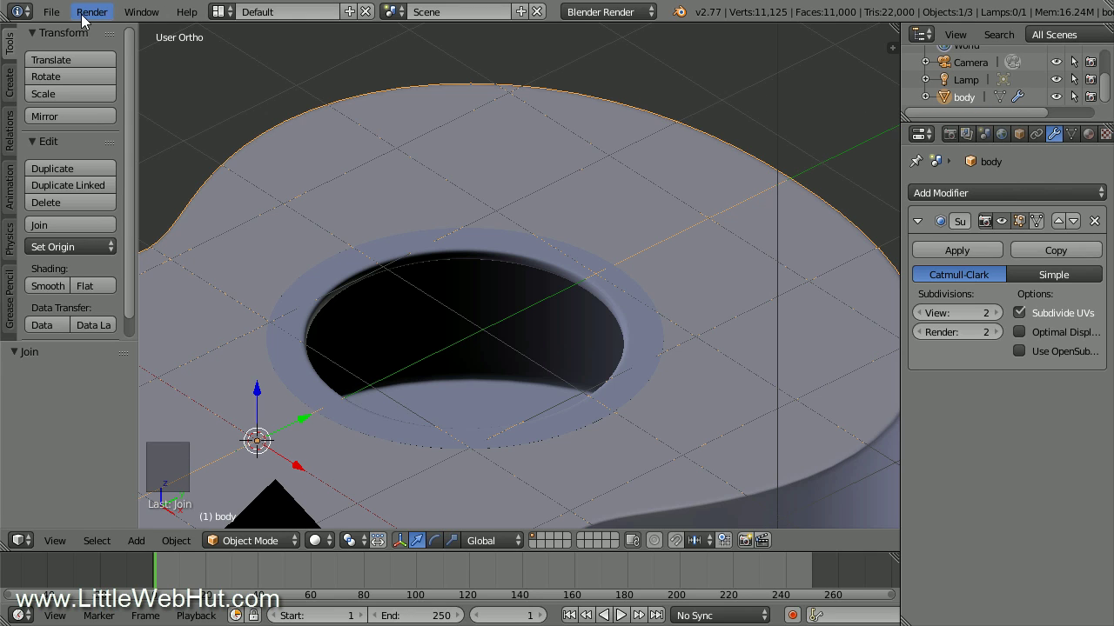
- Save the project as a new file named ukulele.blend in C:\demo
{"action": "left_click", "coordinate": [52, 11]}
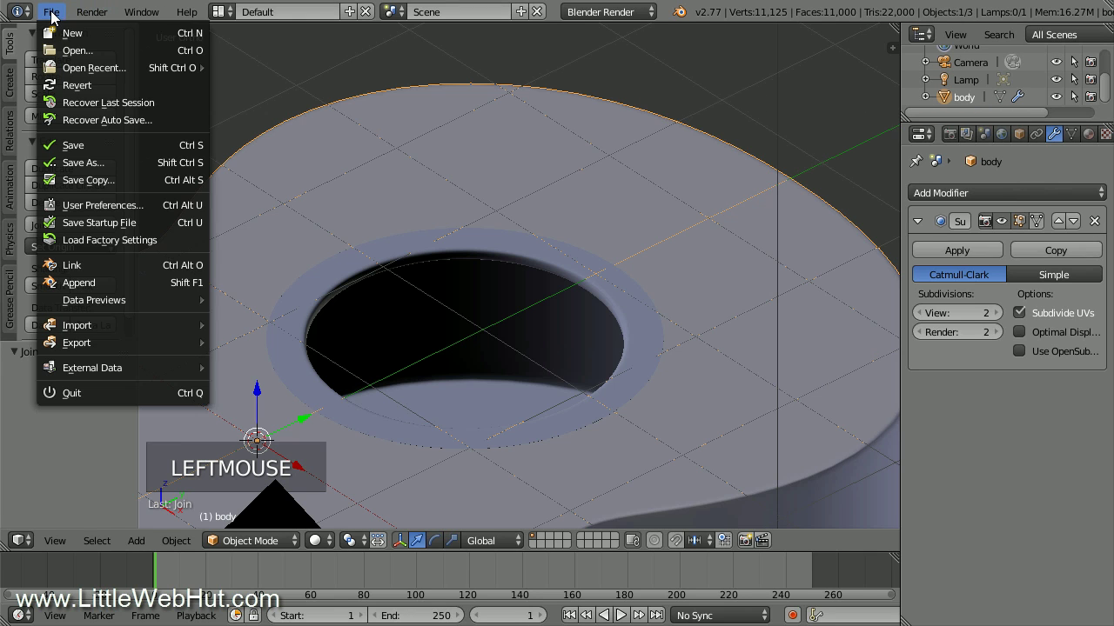
{"action": "left_click", "coordinate": [107, 160]}
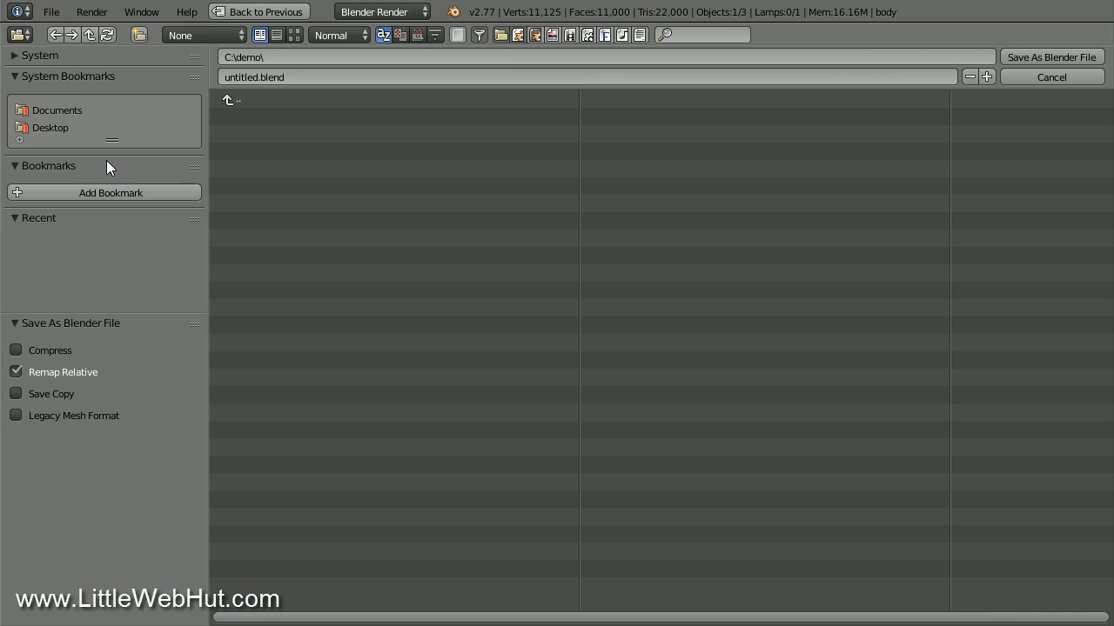
{"action": "left_click", "coordinate": [237, 79]}
{"action": "double_click", "coordinate": [238, 78]}
{"action": "type", "text": "ukulele"}
{"action": "key", "text": "Return"}
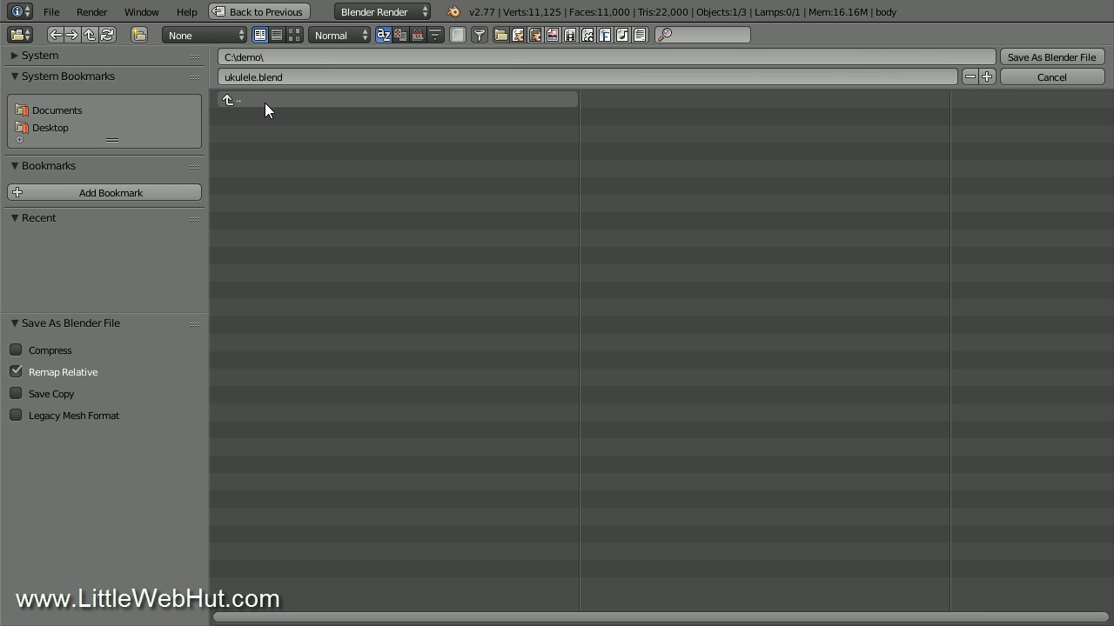
{"action": "left_click", "coordinate": [1021, 56]}
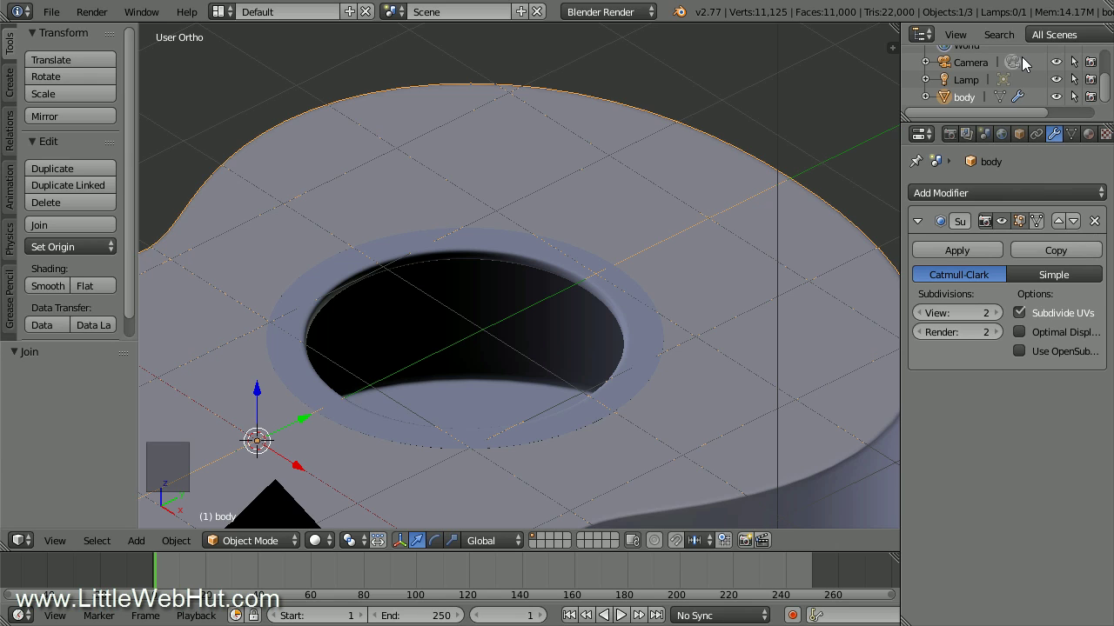
- Add a new material to the body and switch the render engine to Cycles Render
{"action": "left_click", "coordinate": [1087, 134]}
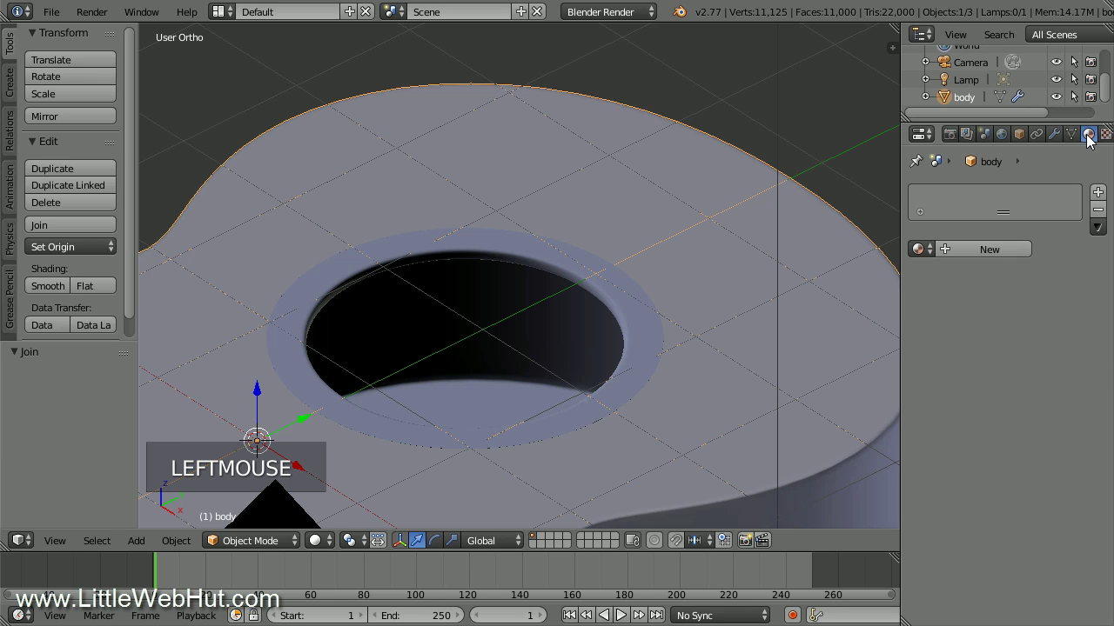
{"action": "left_click", "coordinate": [979, 248]}
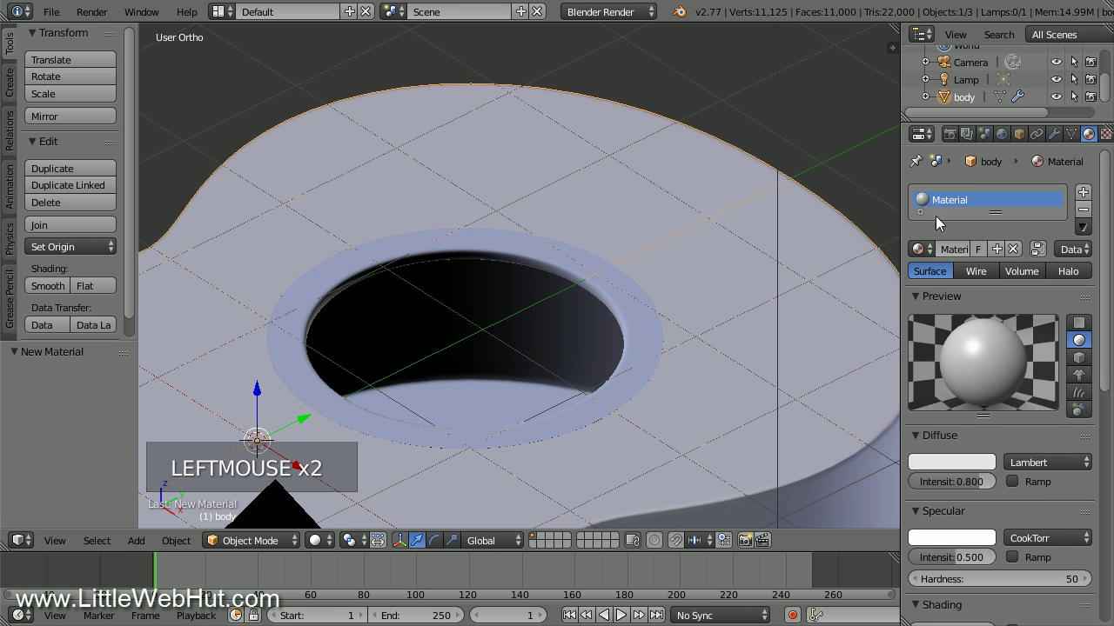
{"action": "left_click", "coordinate": [638, 12]}
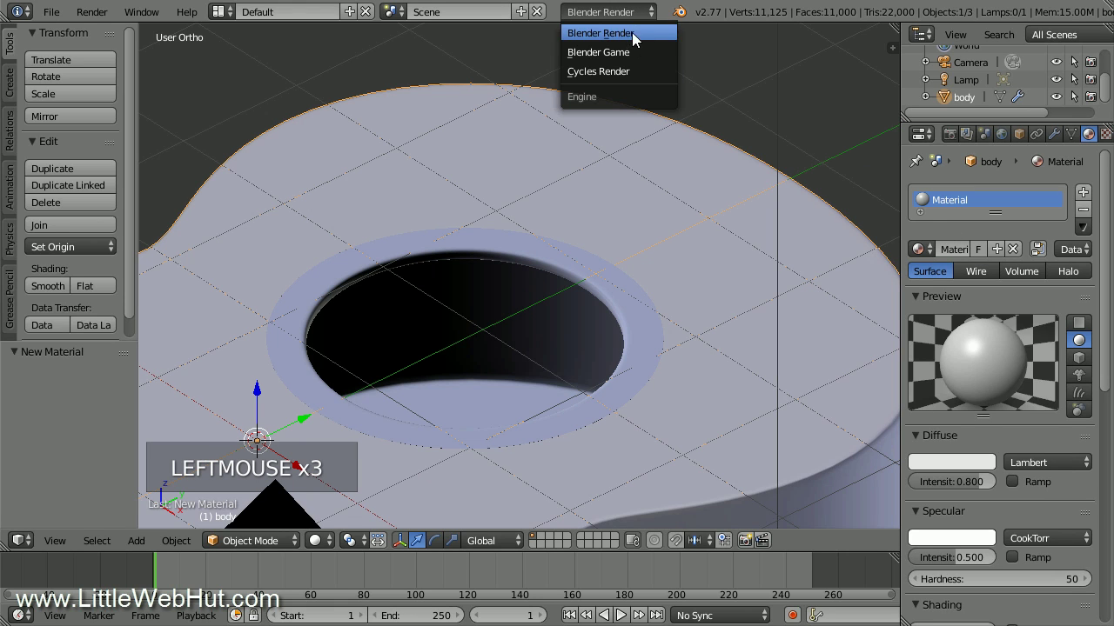
{"action": "left_click", "coordinate": [640, 71]}
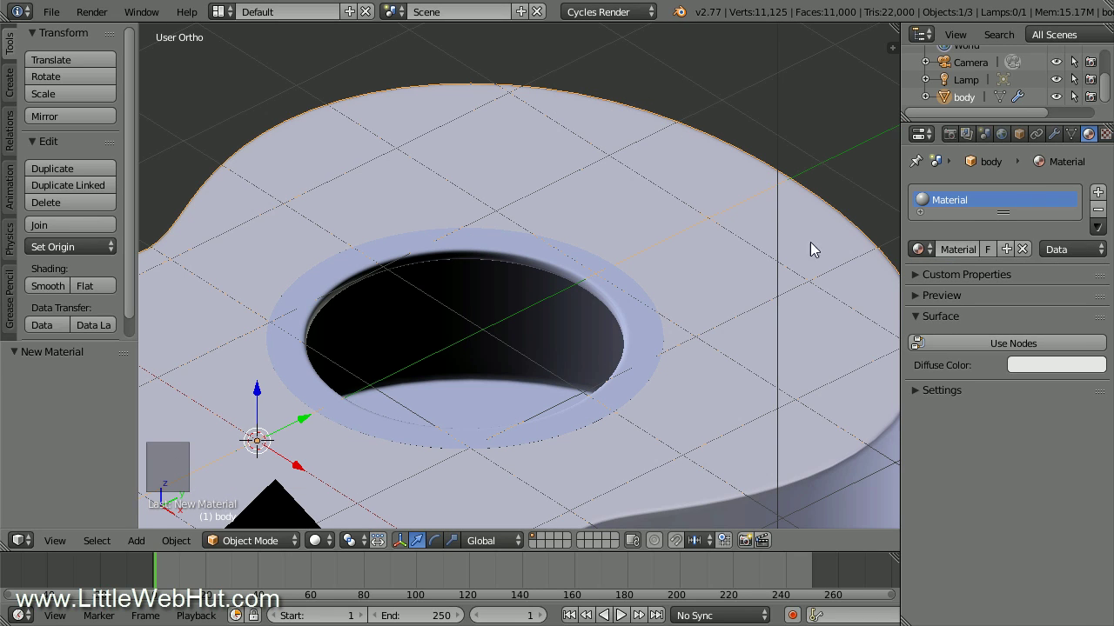
- Enable nodes for the body's material and rename the material as wood
{"action": "left_click", "coordinate": [955, 343]}
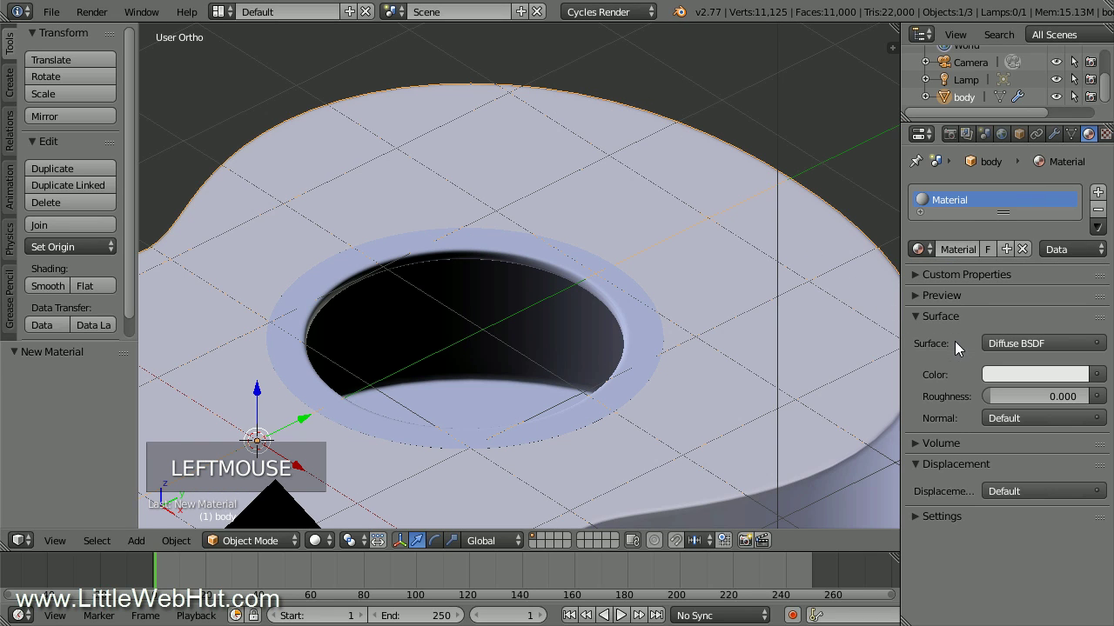
{"action": "double_click", "coordinate": [944, 200]}
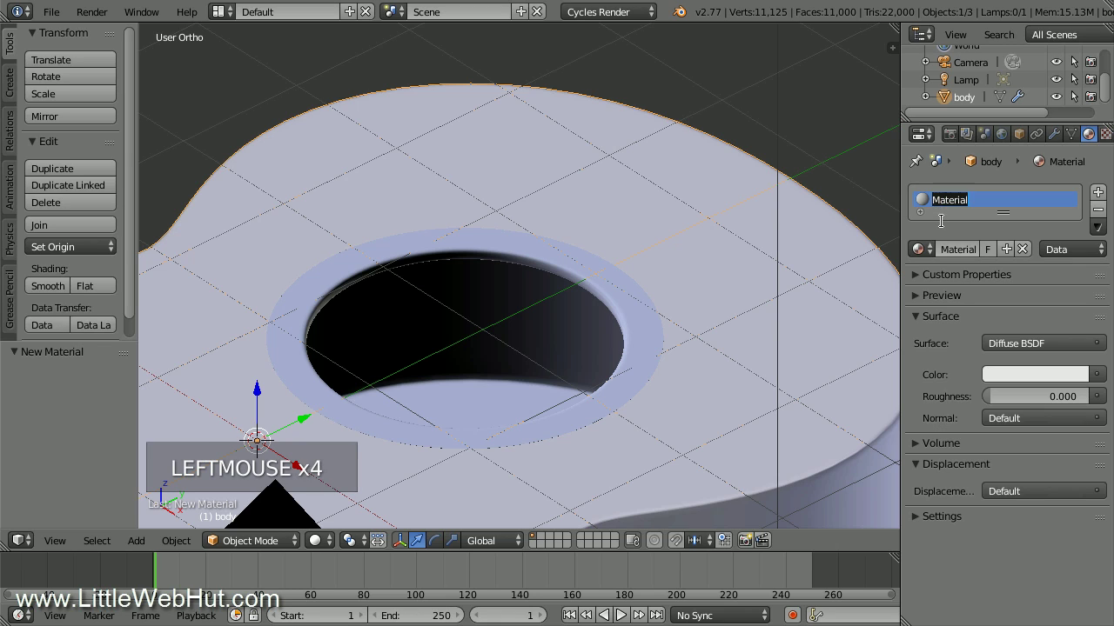
{"action": "type", "text": "wood"}
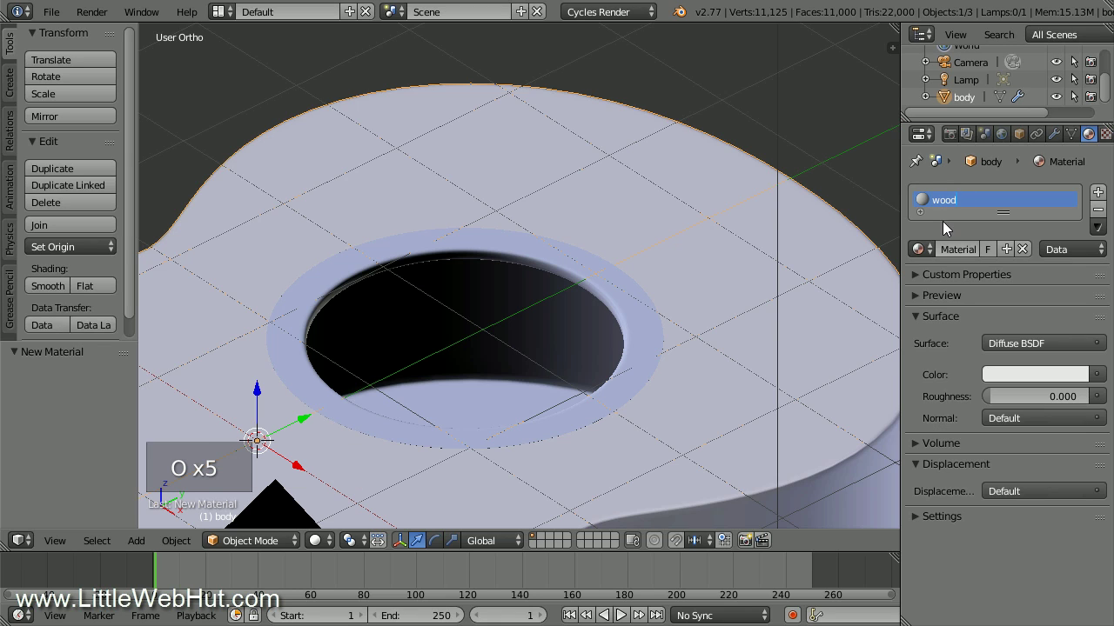
{"action": "key", "text": "Return"}
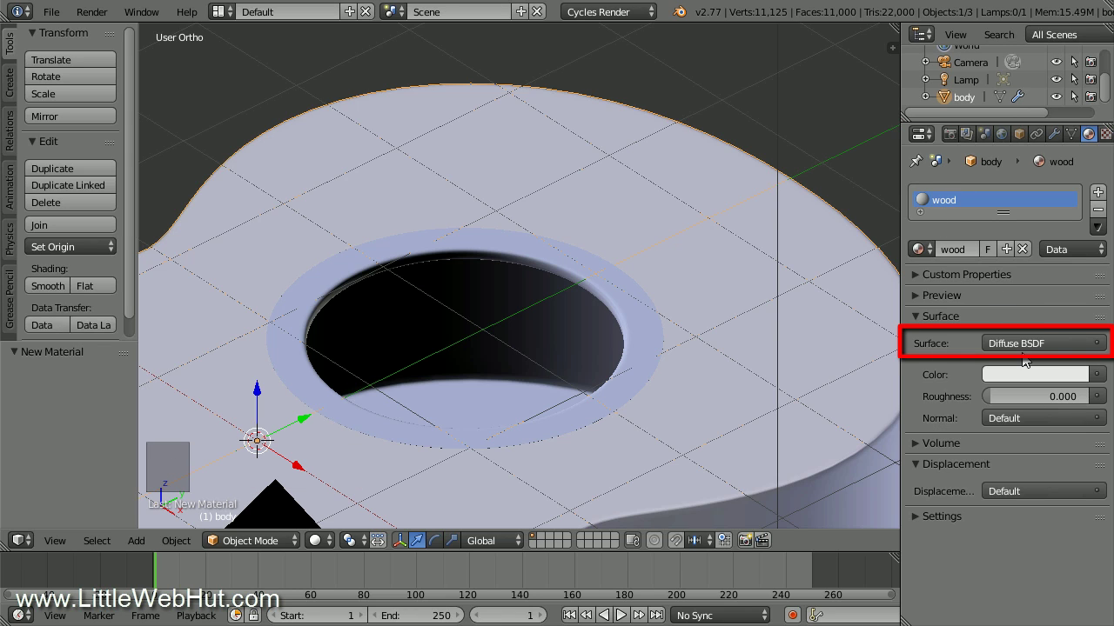
- Assign an Image Texture to the wood material's diffuse color and load ukulelewood.jpg into it
{"action": "left_click", "coordinate": [1097, 375]}
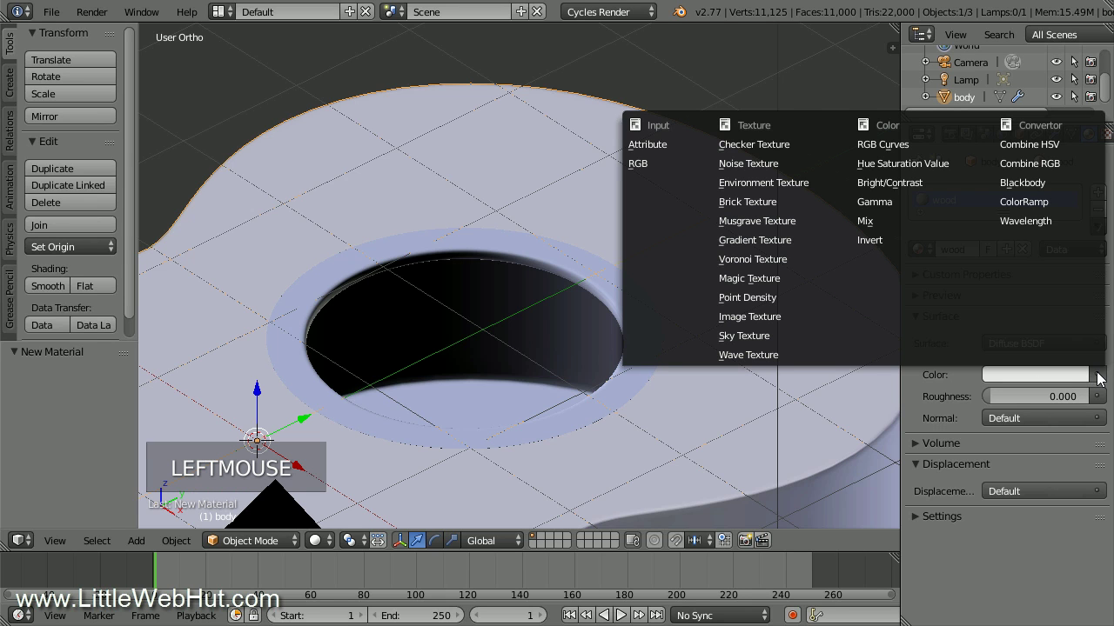
{"action": "left_click", "coordinate": [806, 318]}
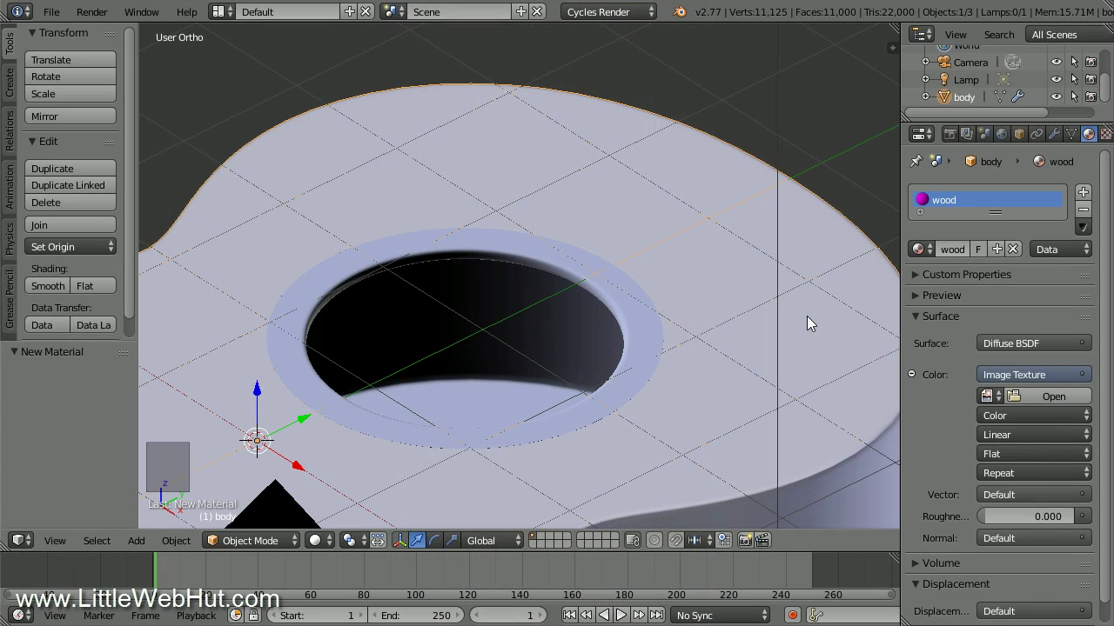
{"action": "left_click", "coordinate": [1032, 396]}
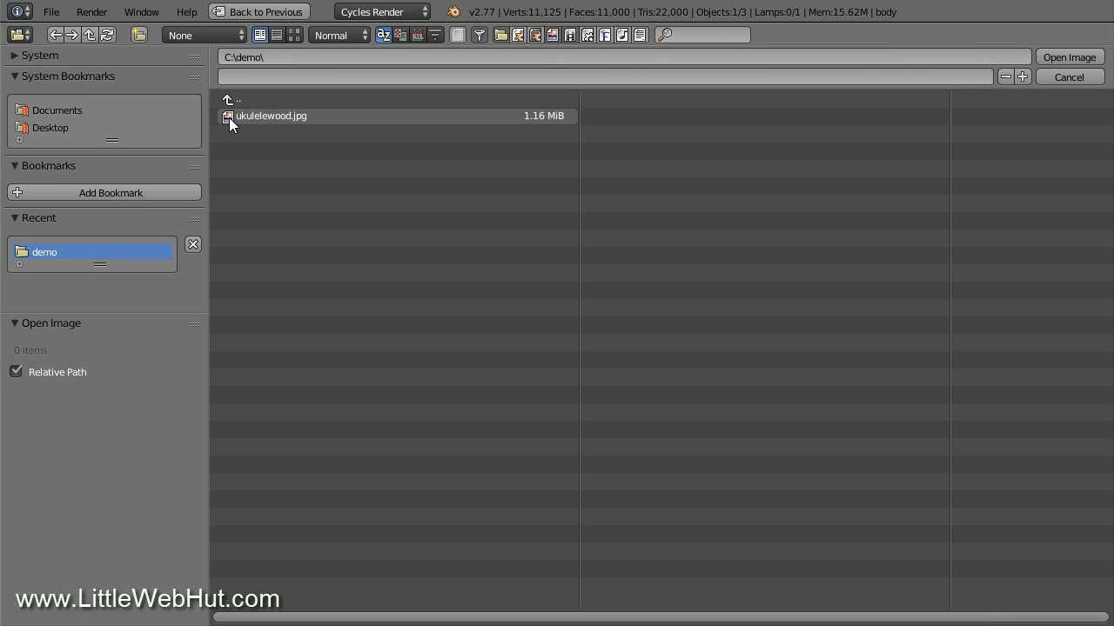
{"action": "left_click", "coordinate": [229, 118]}
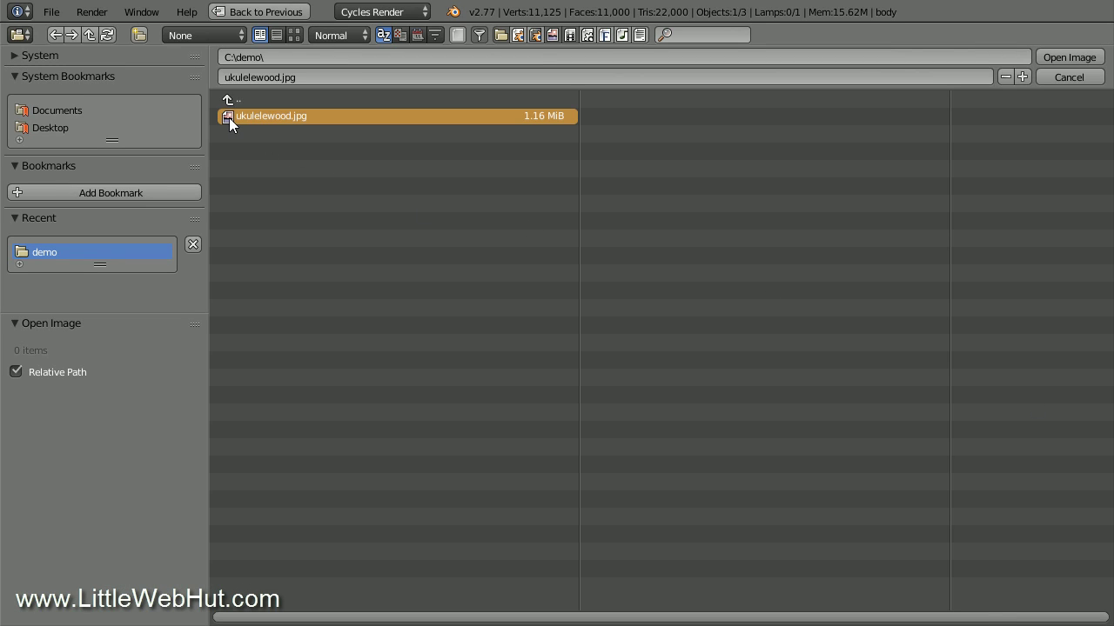
{"action": "left_click", "coordinate": [1079, 58]}
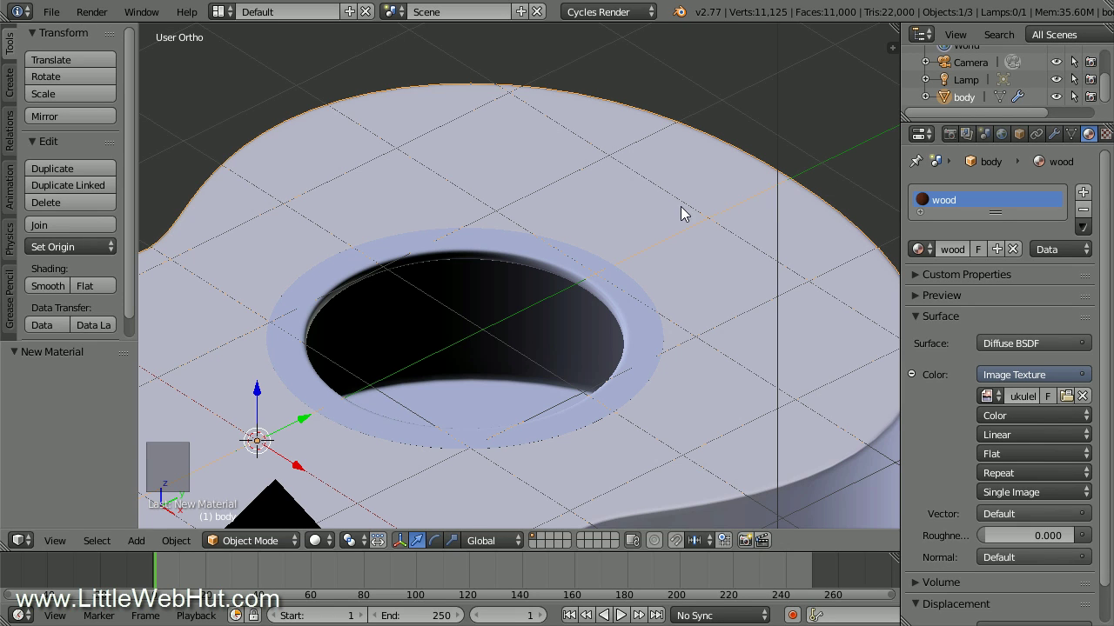
- In the right orthographic view, move the lamp about -5.86 units along the Y axis, near the camera
{"action": "key", "text": "KP_3"}
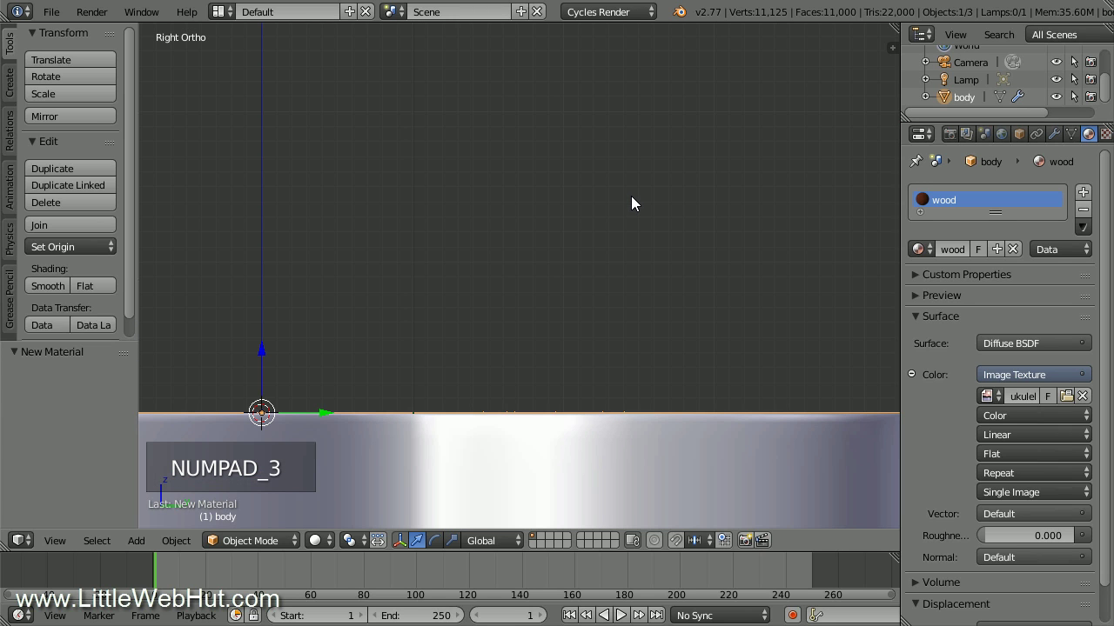
{"action": "scroll", "coordinate": [632, 196], "scroll_direction": "down", "scroll_amount": 6}
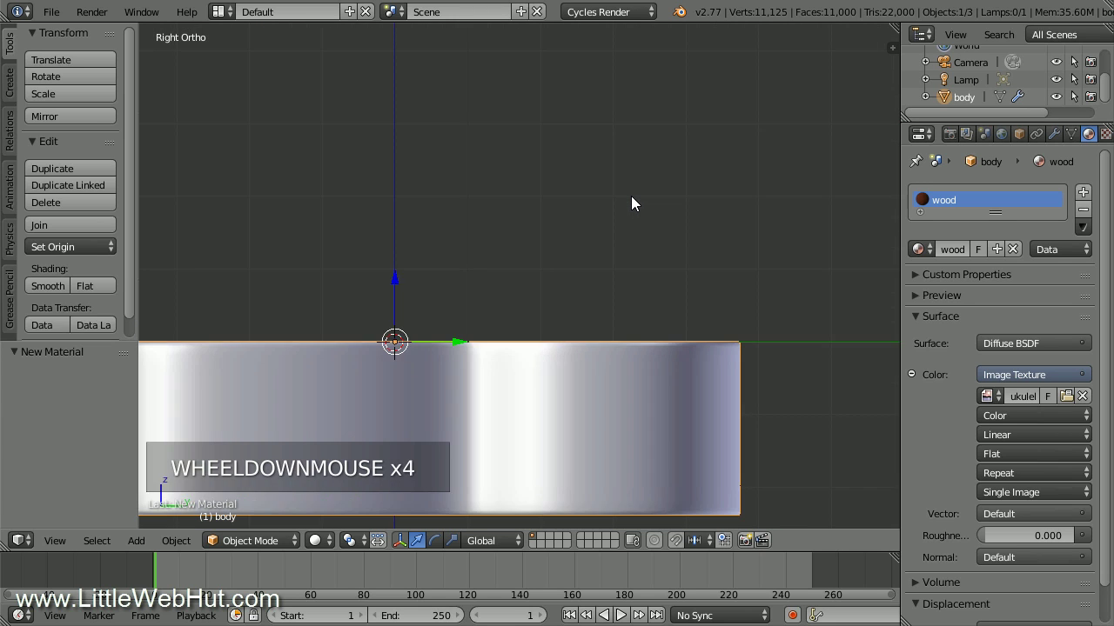
{"action": "scroll", "coordinate": [631, 203], "scroll_direction": "down", "scroll_amount": 4}
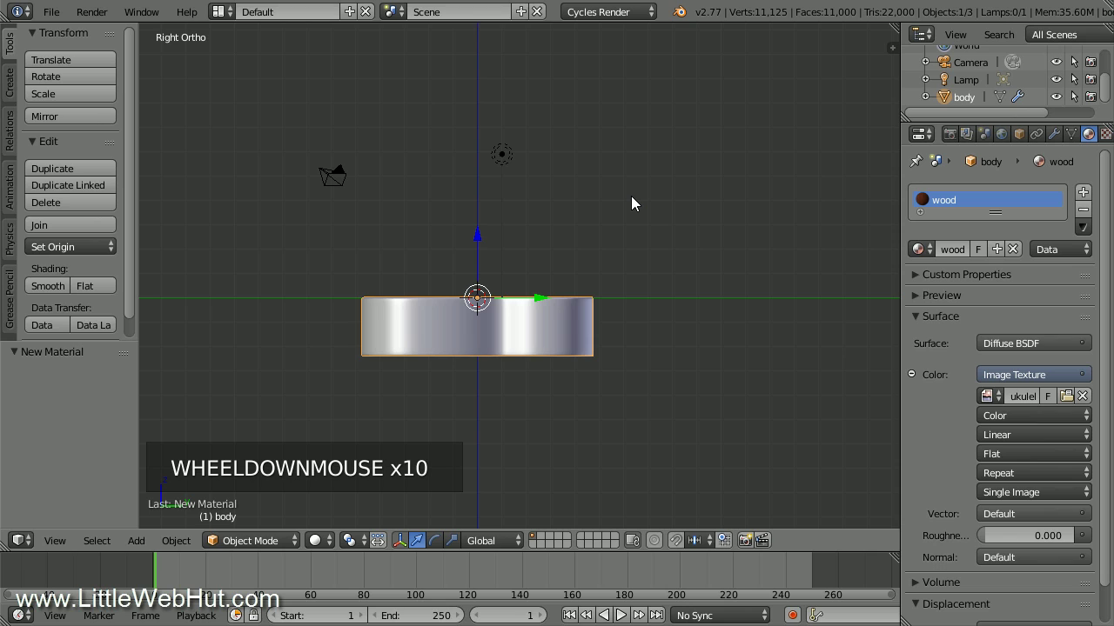
{"action": "right_click", "coordinate": [503, 155]}
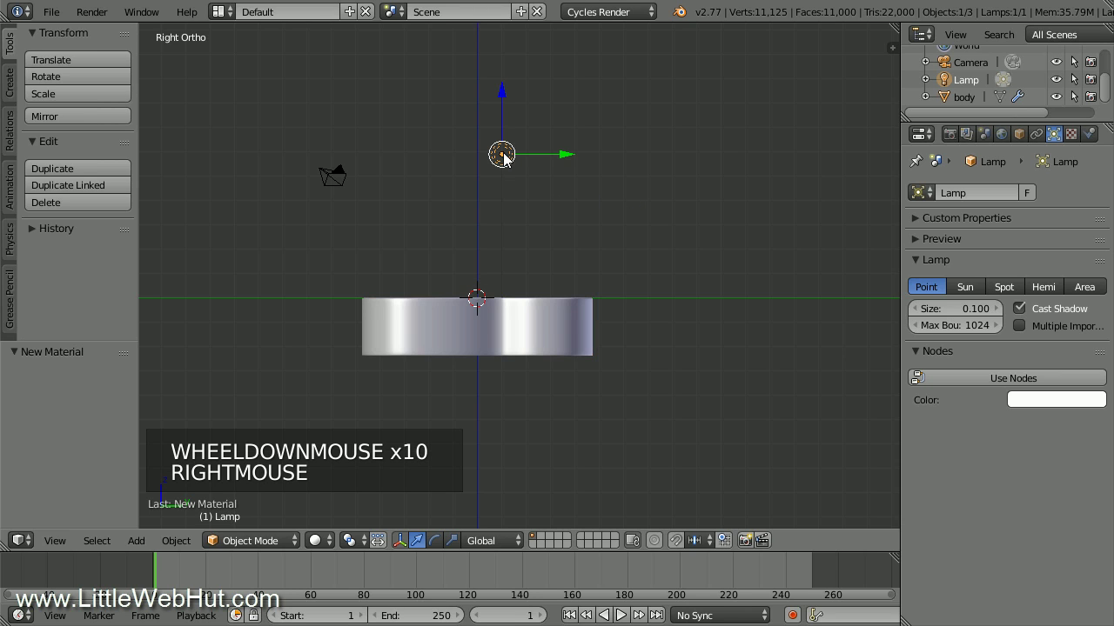
{"action": "left_click_drag", "start_coordinate": [570, 154], "coordinate": [426, 172]}
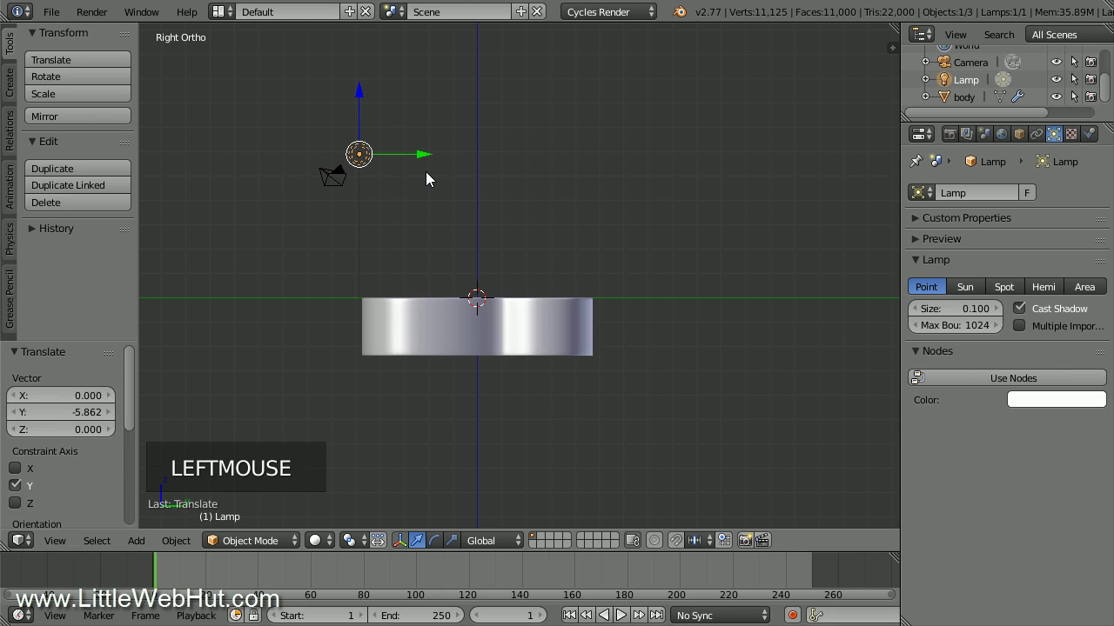
- Set the size of the selected point lamp to 3
{"action": "left_click", "coordinate": [1055, 137]}
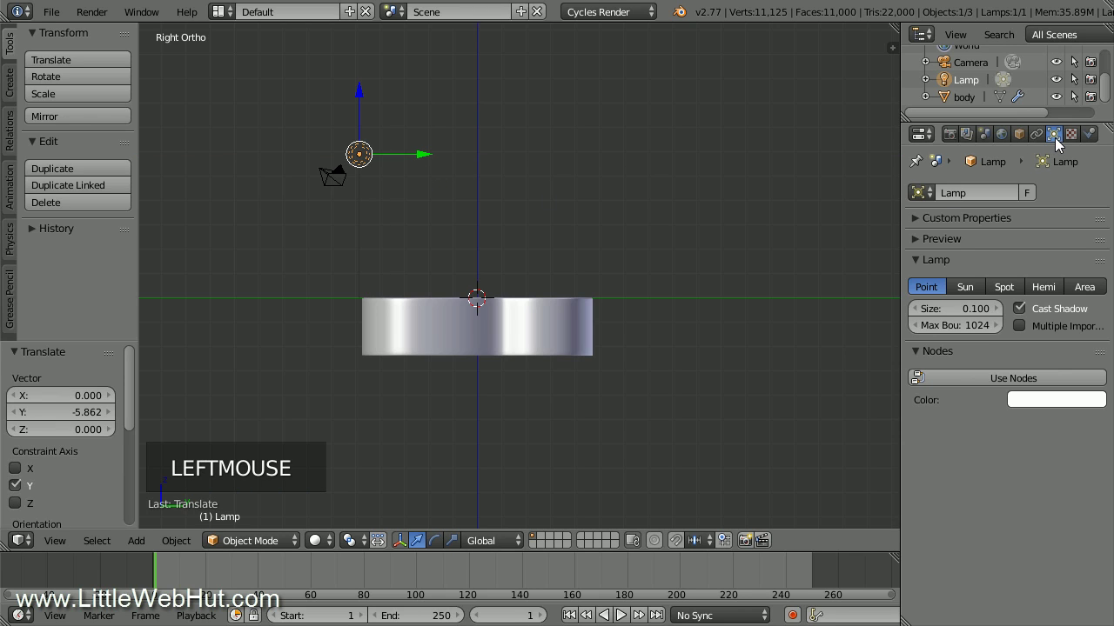
{"action": "double_click", "coordinate": [948, 309]}
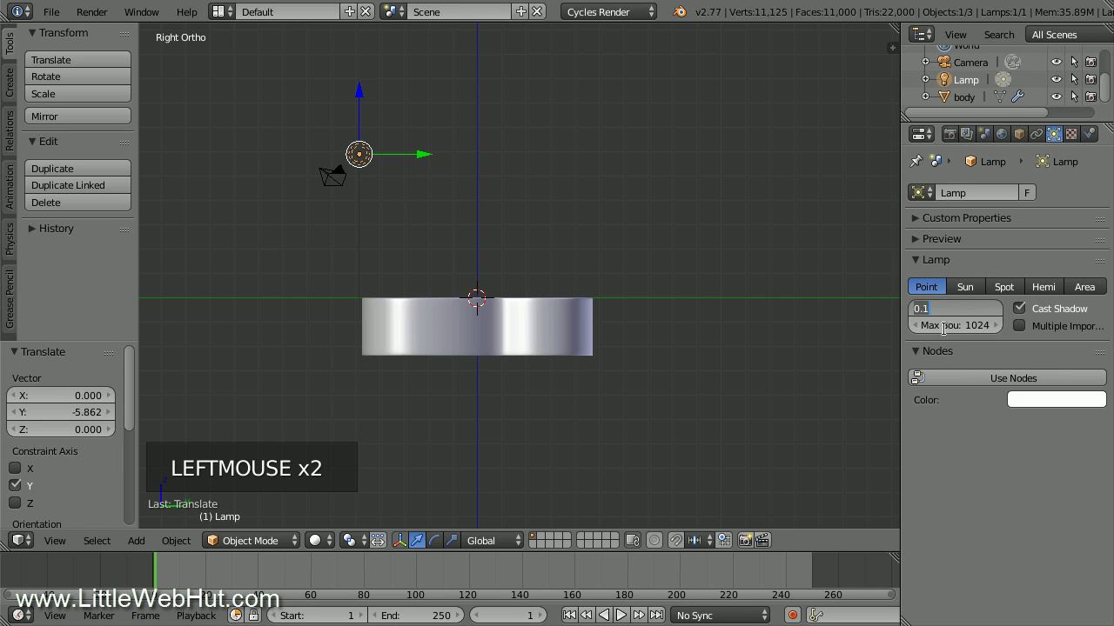
{"action": "type", "text": "3"}
{"action": "key", "text": "Return"}
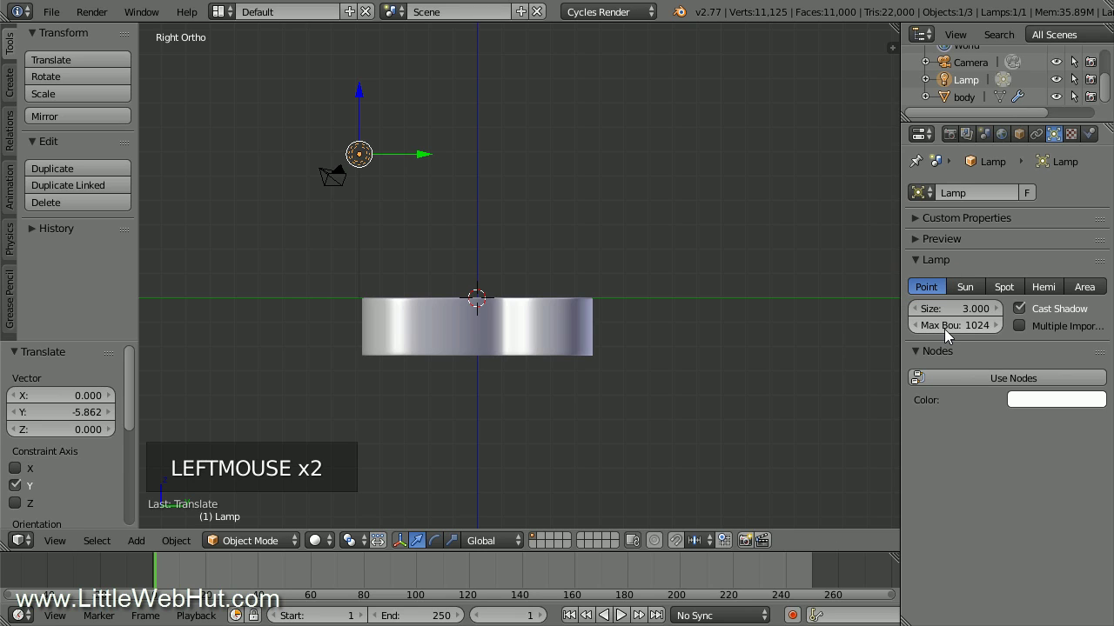
- Enable nodes for the lamp and set its emission strength to 5000
{"action": "left_click", "coordinate": [971, 378]}
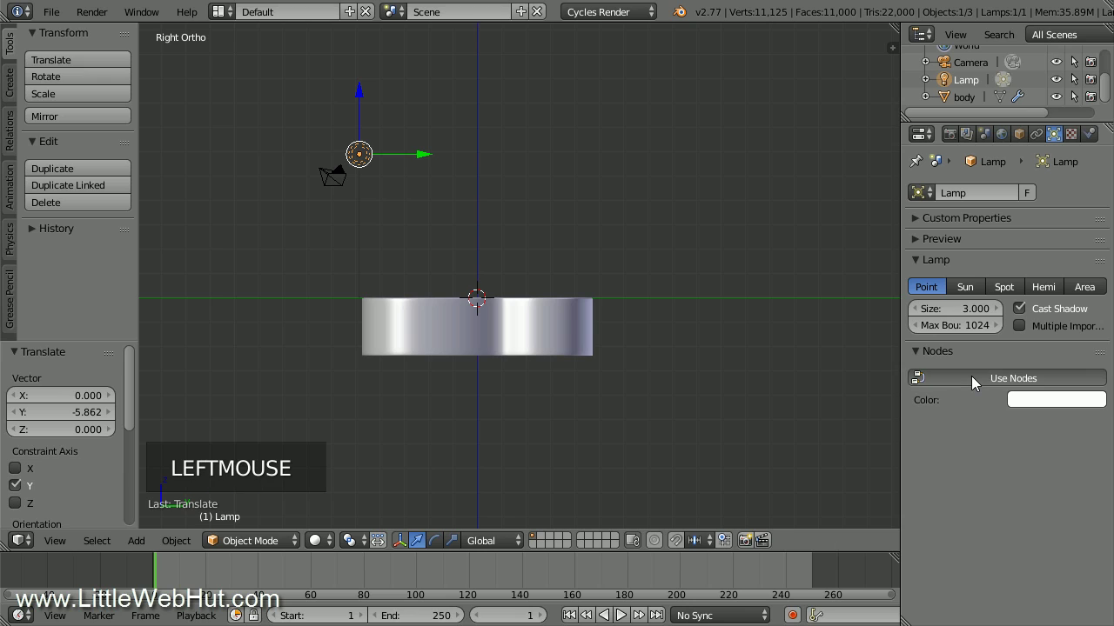
{"action": "double_click", "coordinate": [1033, 433]}
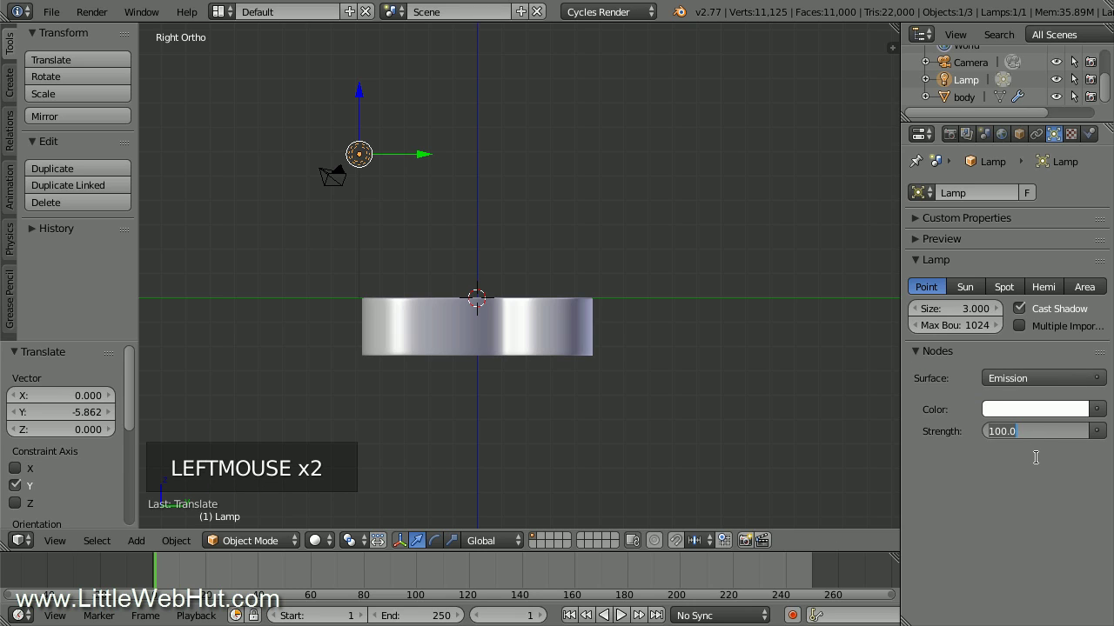
{"action": "type", "text": "5000"}
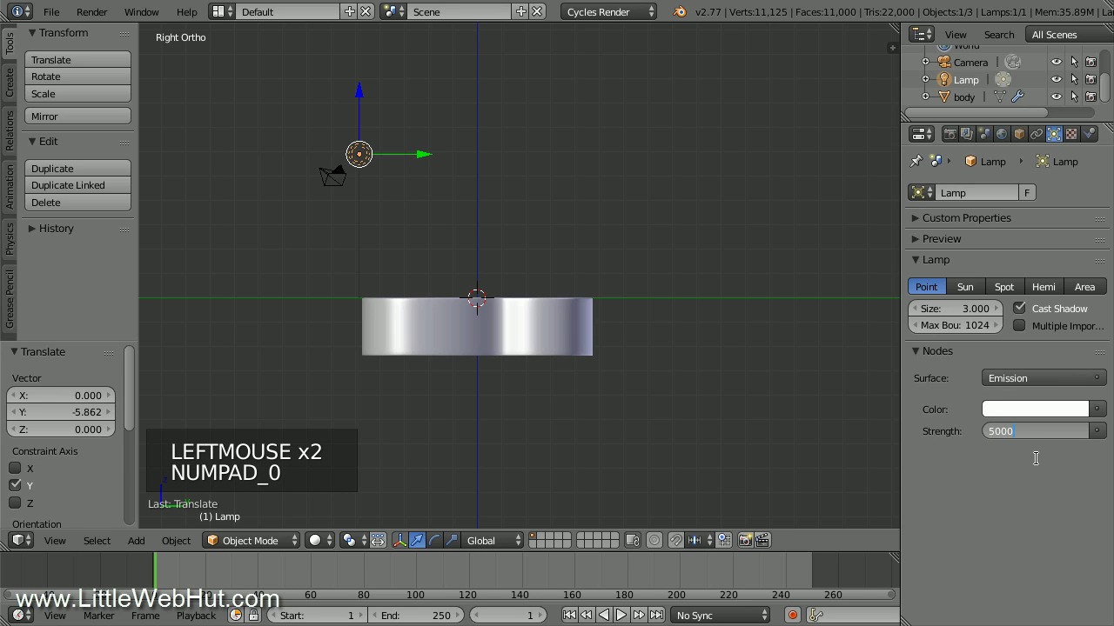
{"action": "key", "text": "Return"}
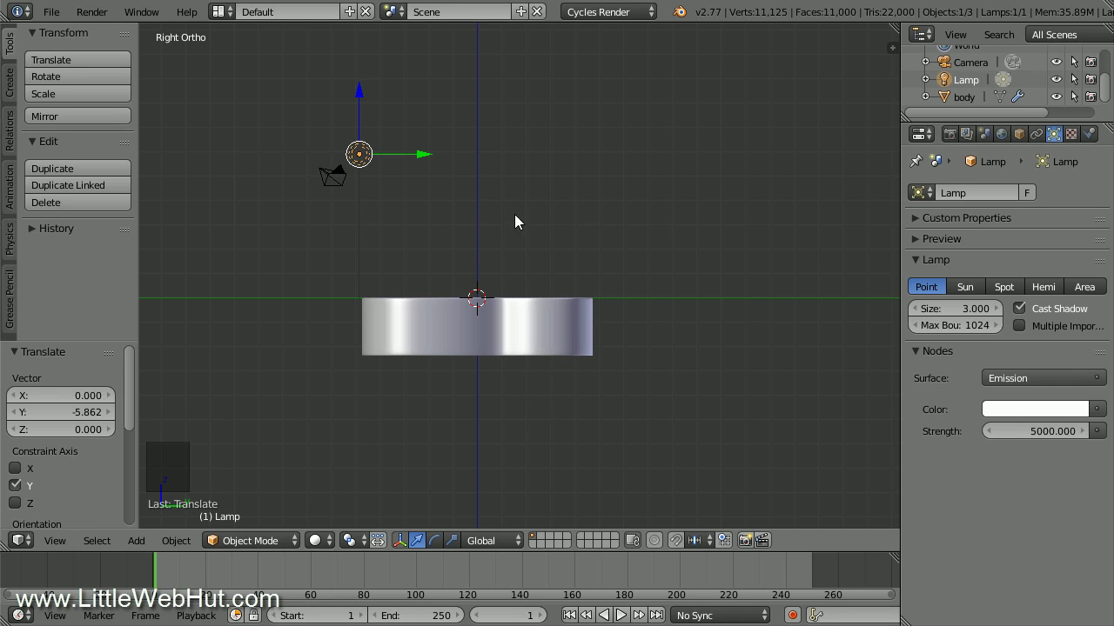
- Duplicate the lamp about 18.7 units along Y, then duplicate both lamps about -8.1 units in X and -13.6 units in Z, below the body
{"action": "key", "text": "shift+d"}
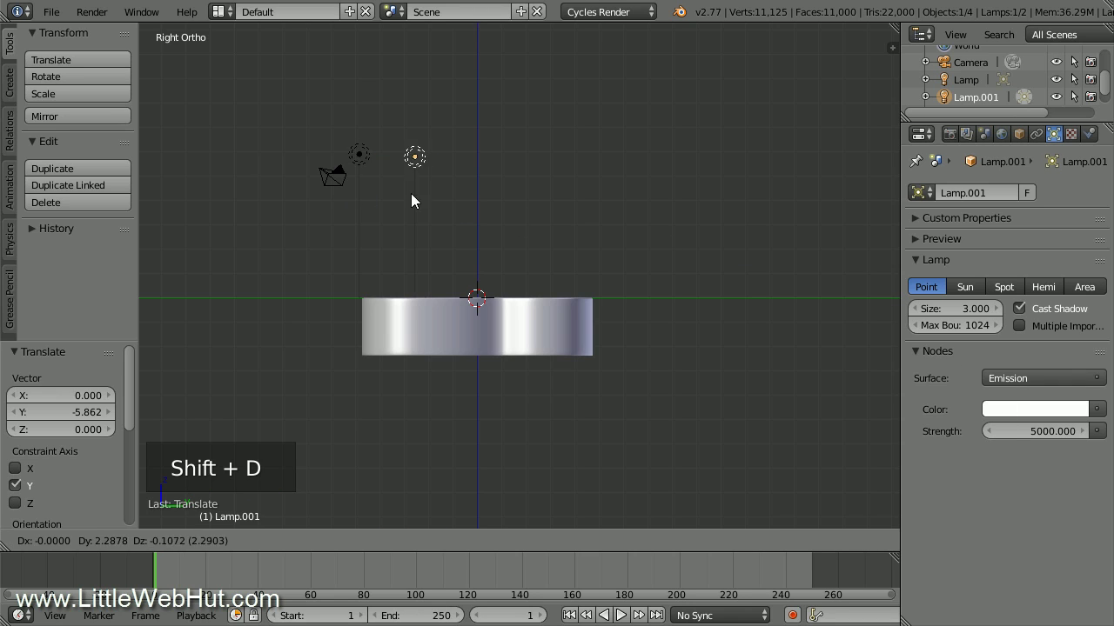
{"action": "left_click", "coordinate": [804, 187]}
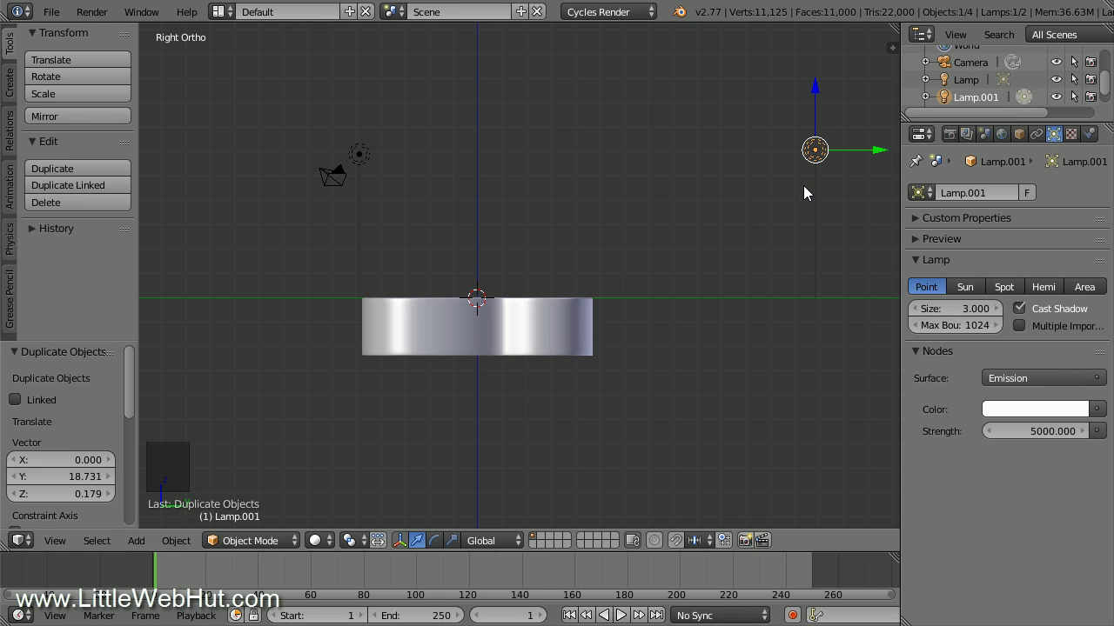
{"action": "right_click", "coordinate": [361, 155], "text": "shift"}
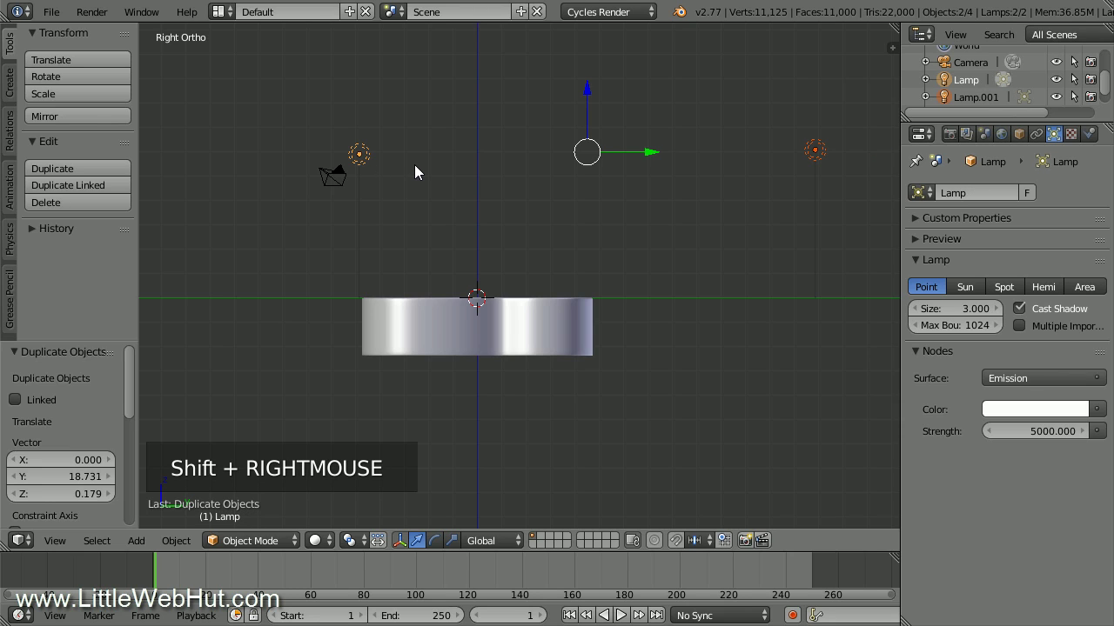
{"action": "key", "text": "KP_1"}
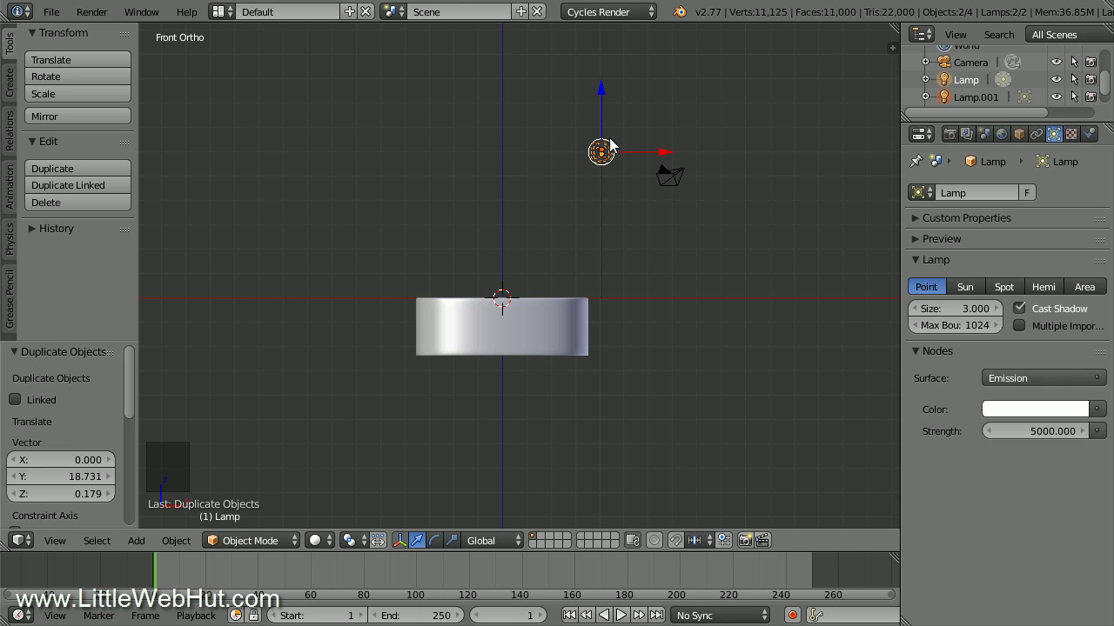
{"action": "key", "text": "shift+d"}
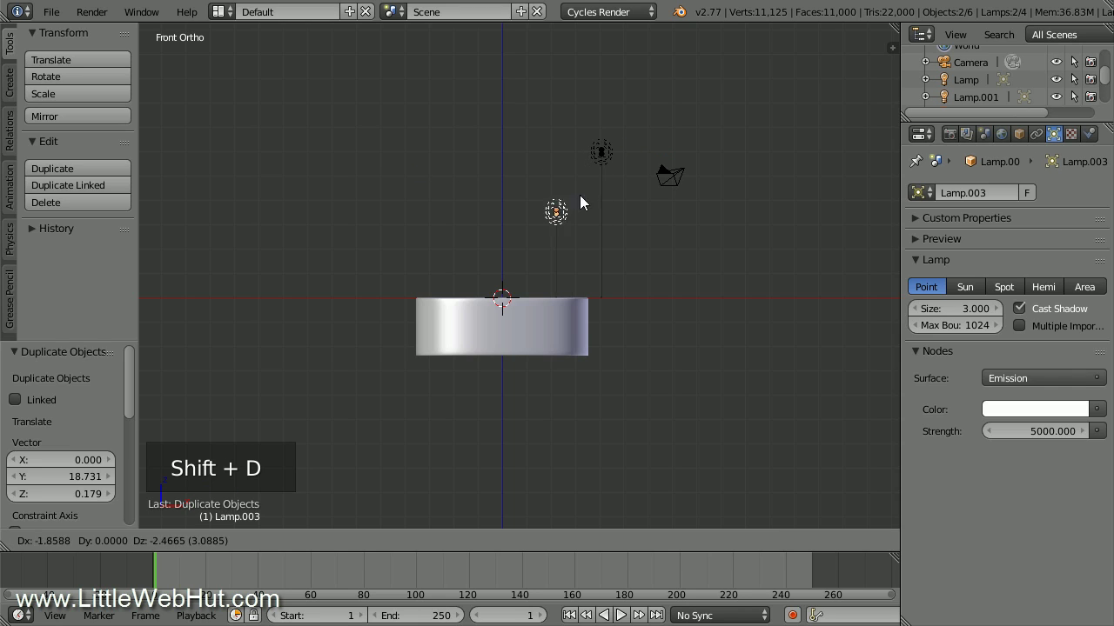
{"action": "left_click", "coordinate": [430, 460]}
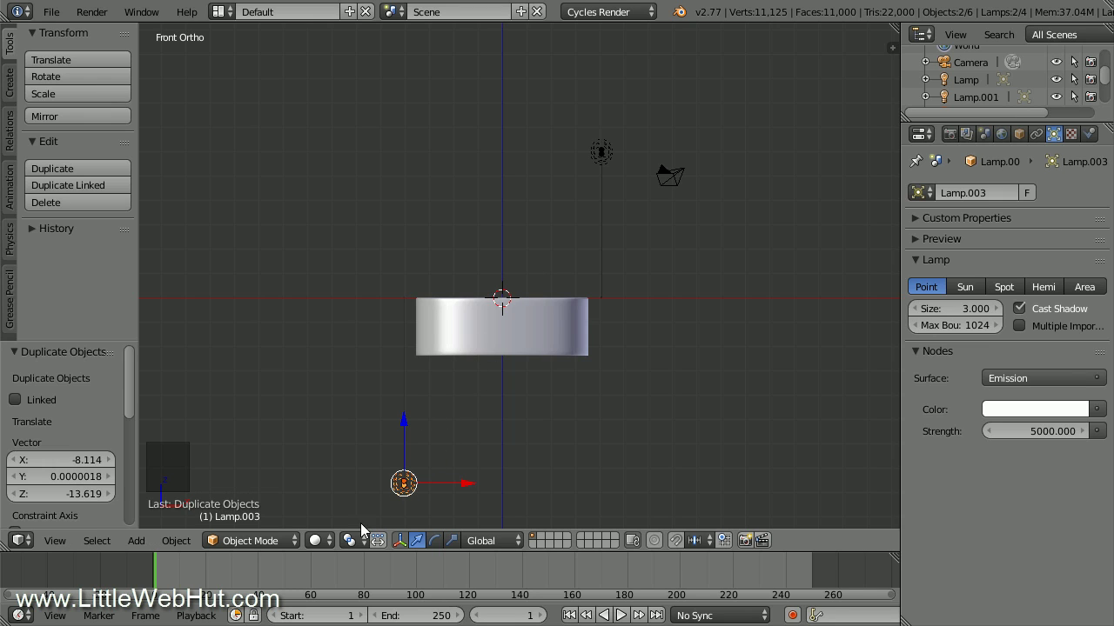
- Preview the lit body in Rendered viewport shading from an angled view, then return to Solid shading
{"action": "left_click", "coordinate": [327, 541]}
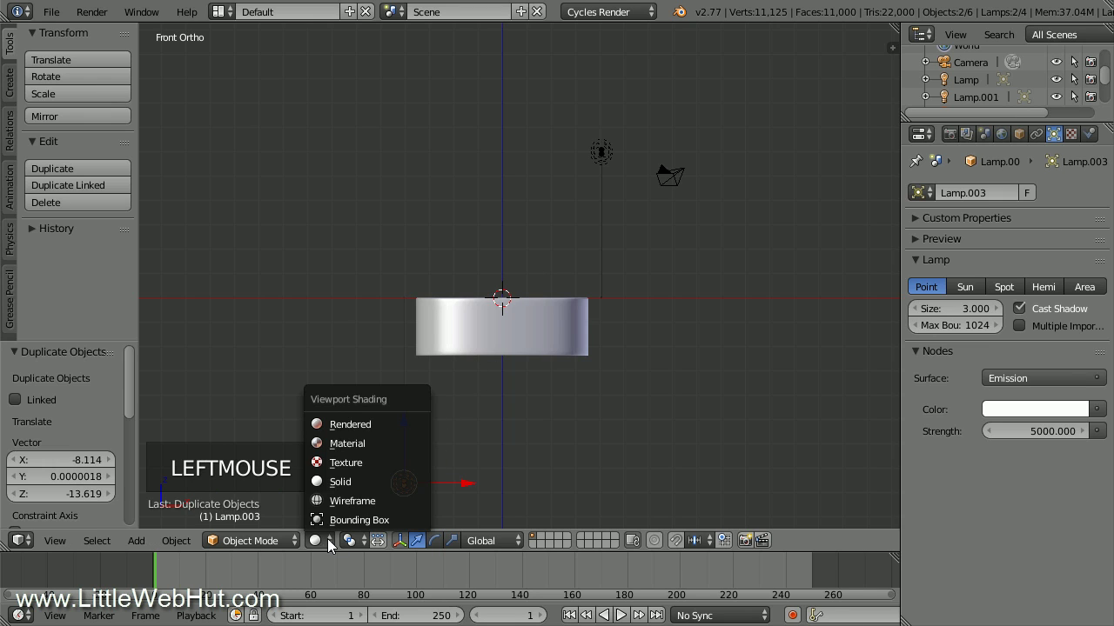
{"action": "left_click", "coordinate": [395, 423]}
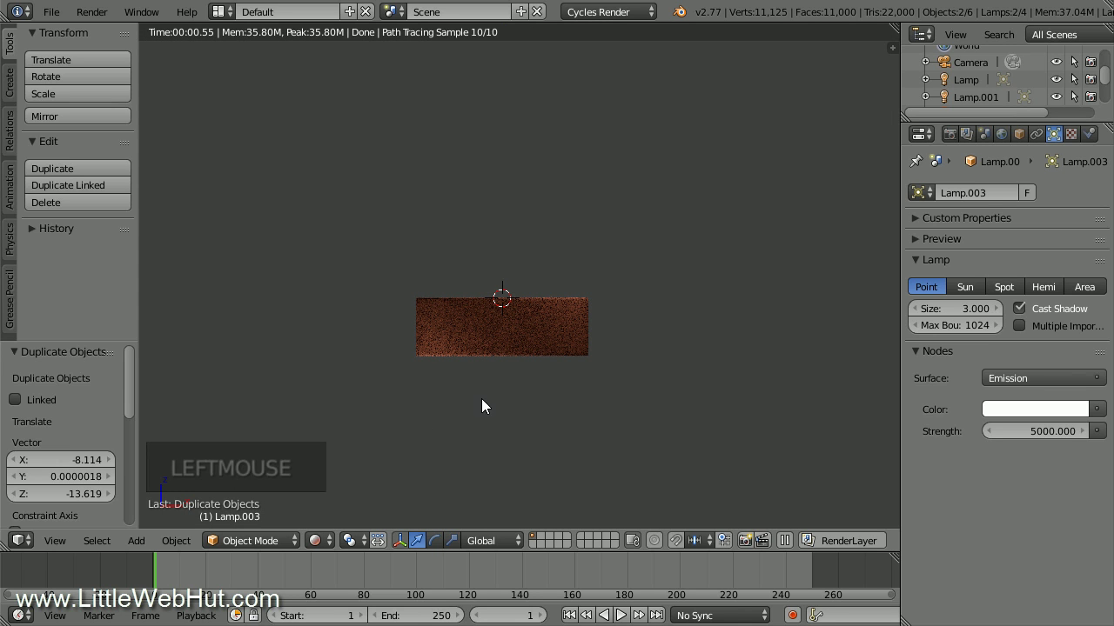
{"action": "middle_click_drag", "start_coordinate": [482, 406], "coordinate": [503, 364], "text": "shift"}
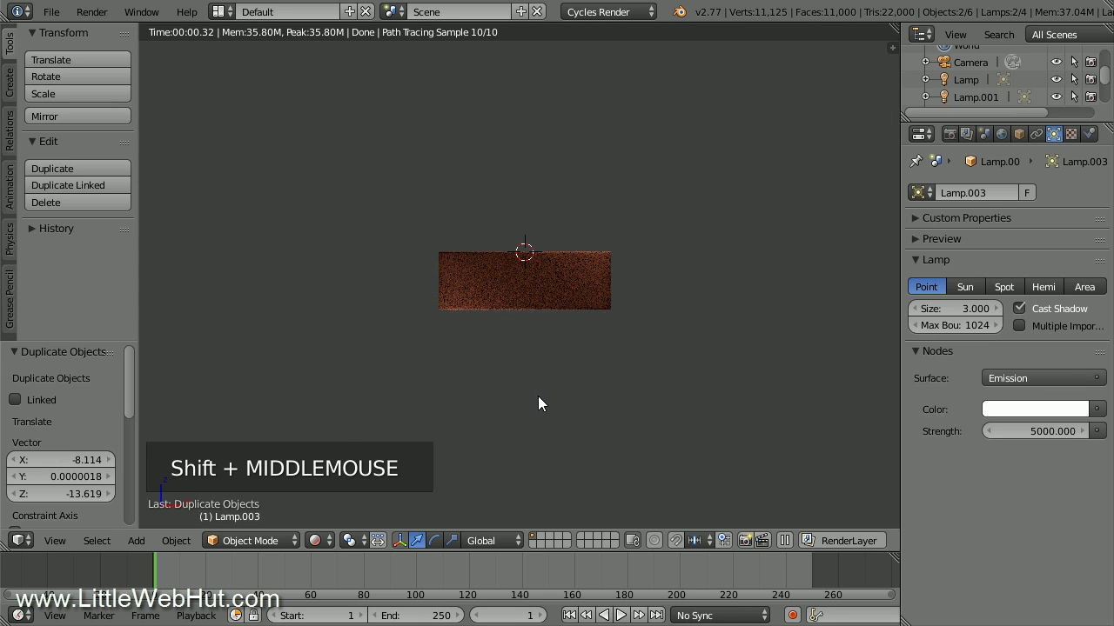
{"action": "middle_click_drag", "start_coordinate": [538, 398], "coordinate": [476, 474]}
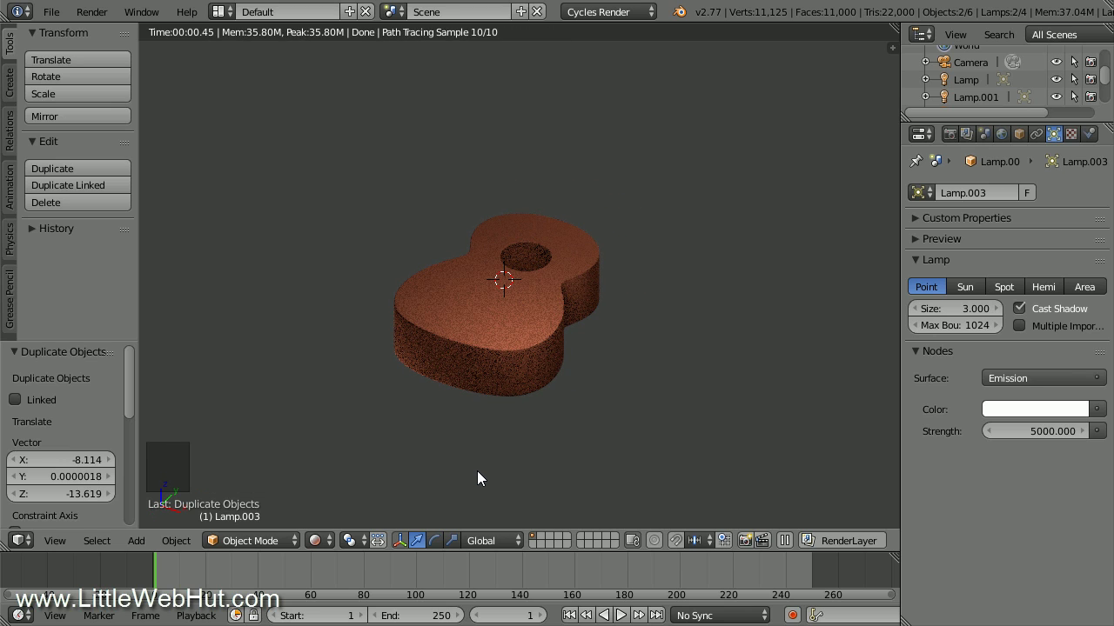
{"action": "left_click", "coordinate": [323, 540]}
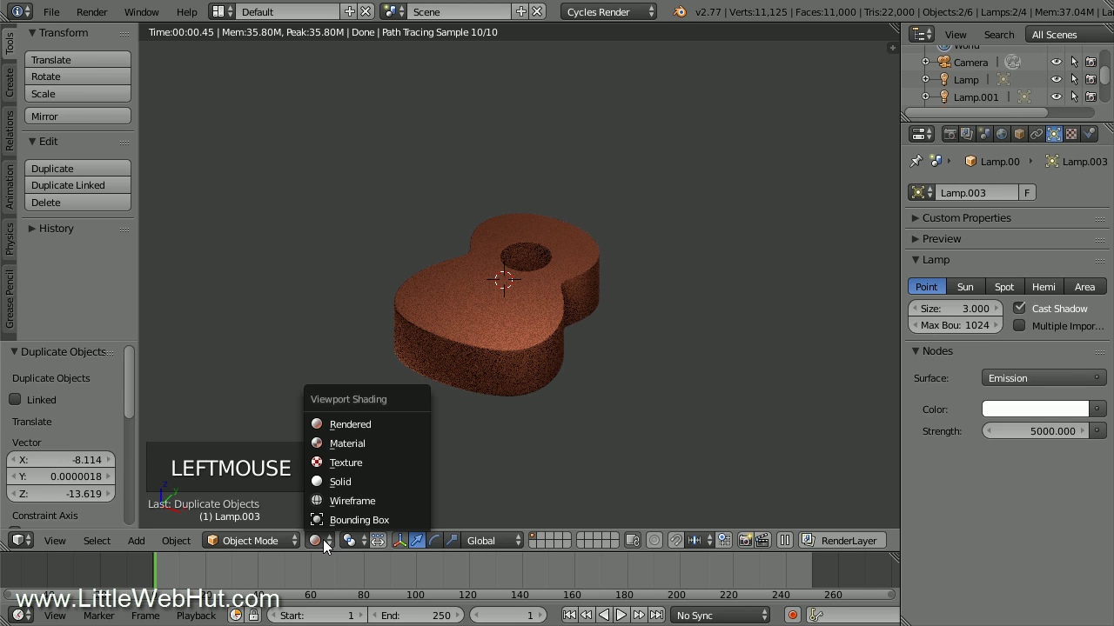
{"action": "left_click", "coordinate": [380, 481]}
- UV map the body's entire mesh from the top orthographic view using Project from View (Bounds)
{"action": "right_click", "coordinate": [520, 338]}
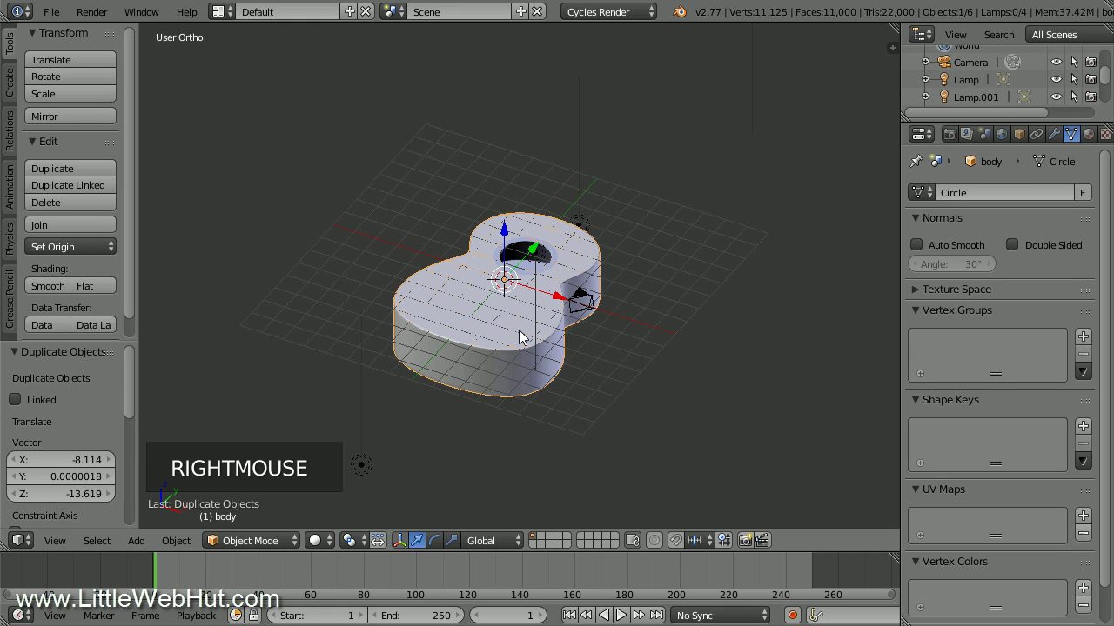
{"action": "key", "text": "Tab"}
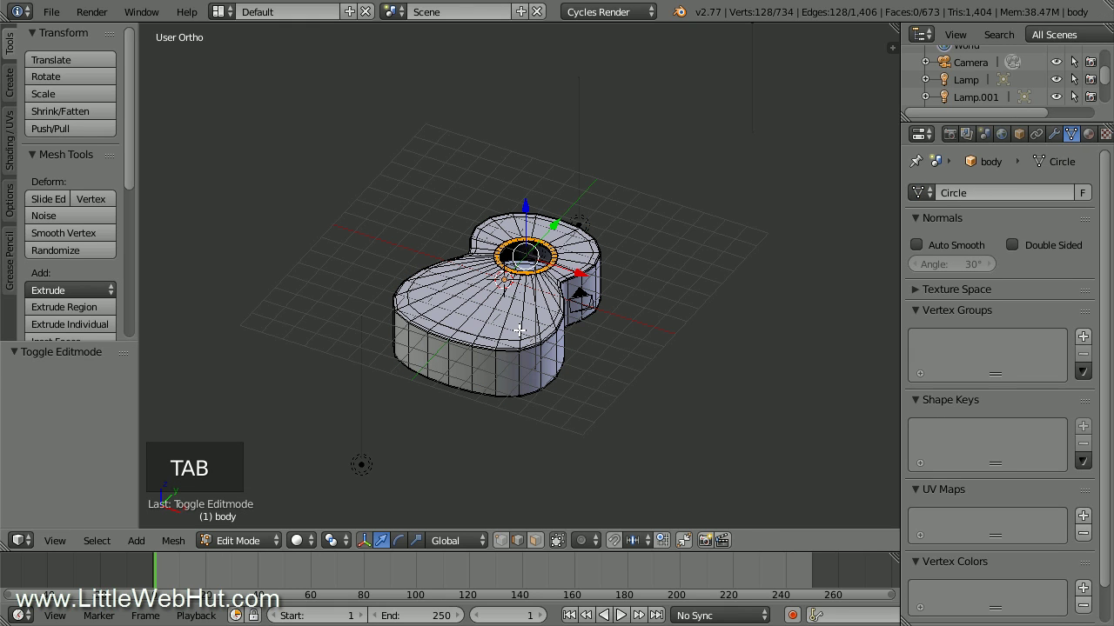
{"action": "key", "text": "a"}
{"action": "key", "text": "a"}
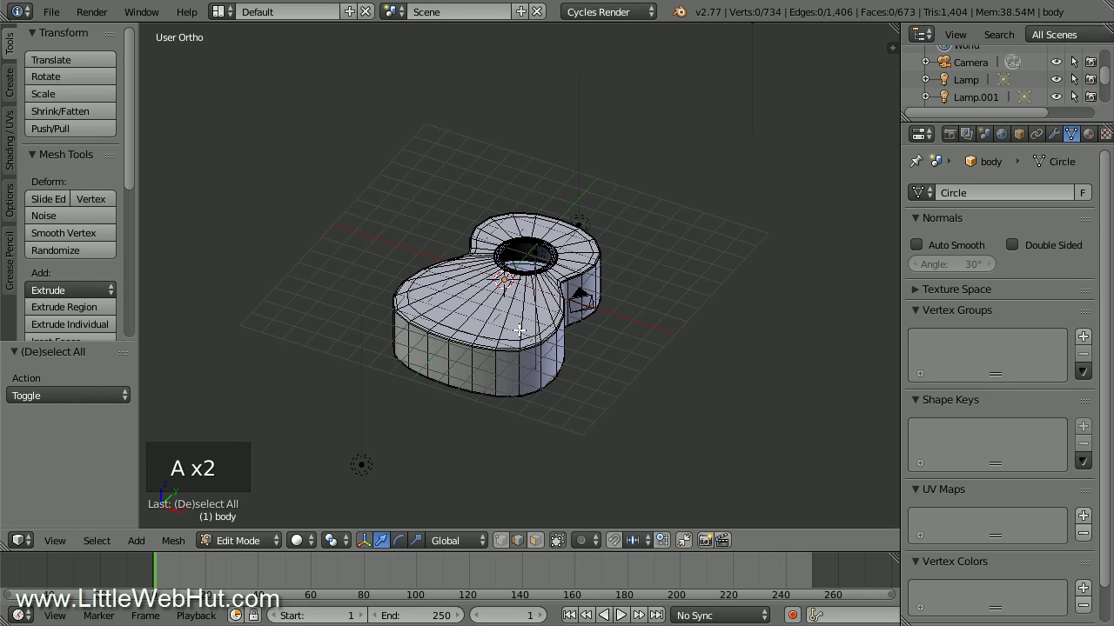
{"action": "key", "text": "a"}
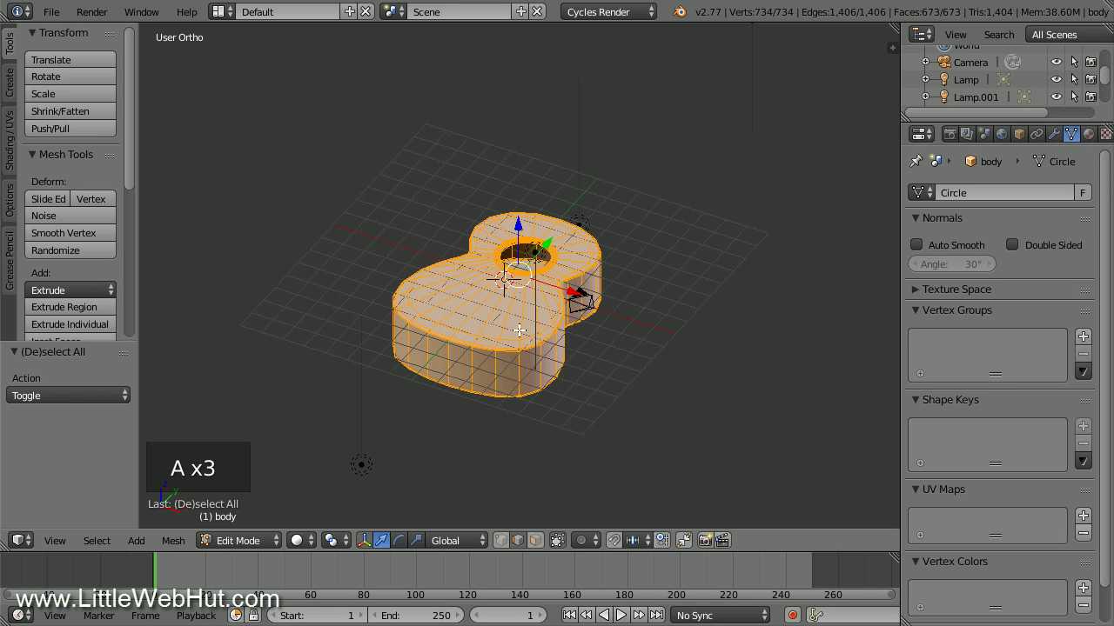
{"action": "key", "text": "KP_7"}
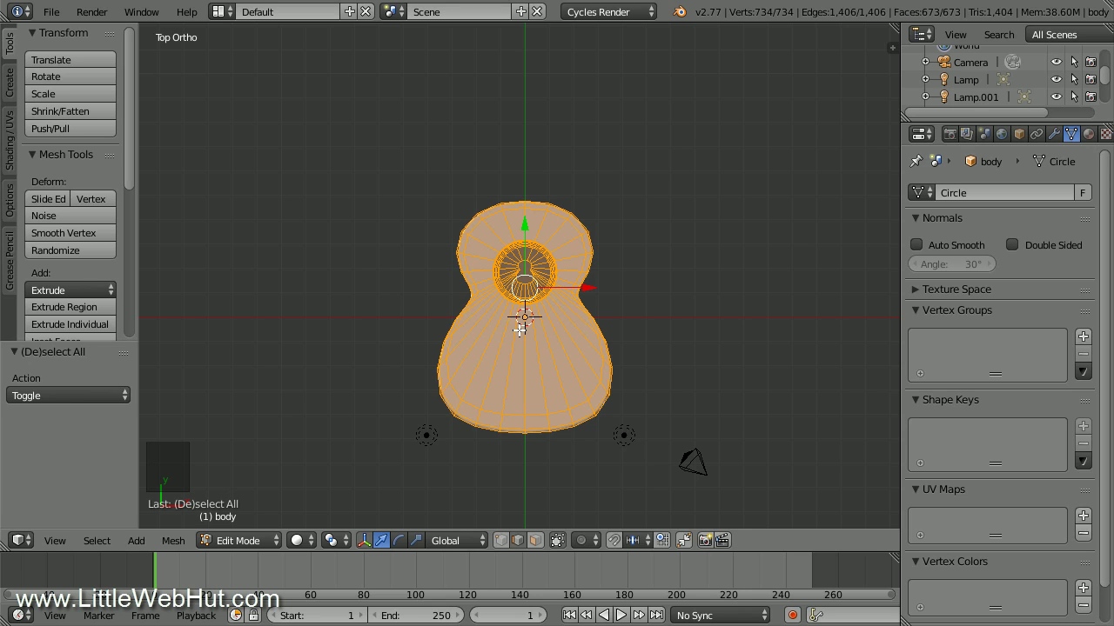
{"action": "key", "text": "u"}
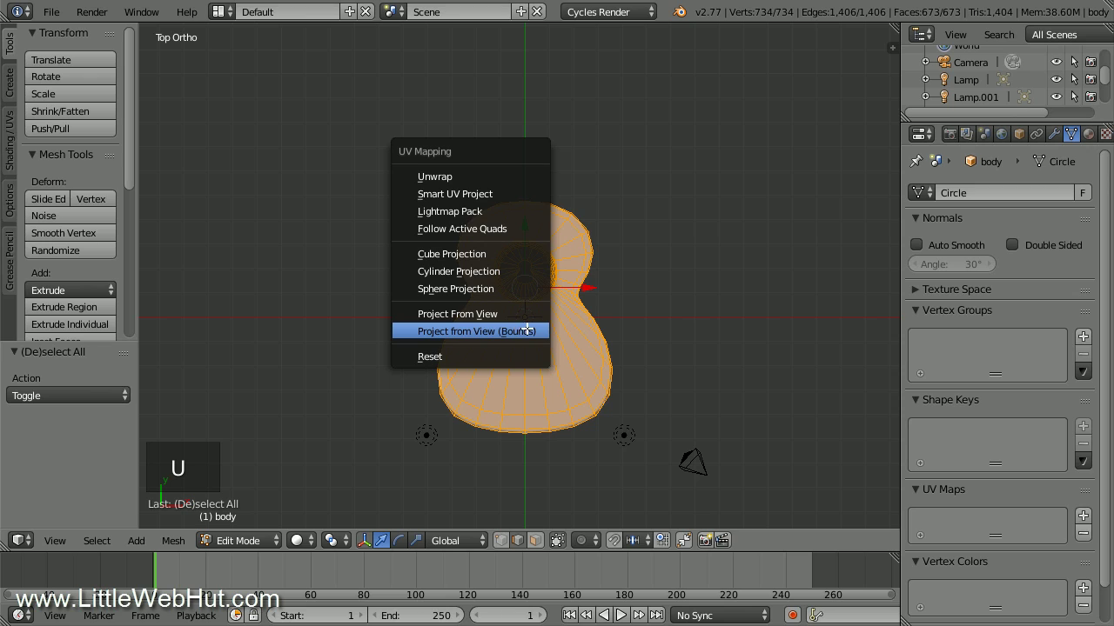
{"action": "left_click", "coordinate": [536, 331]}
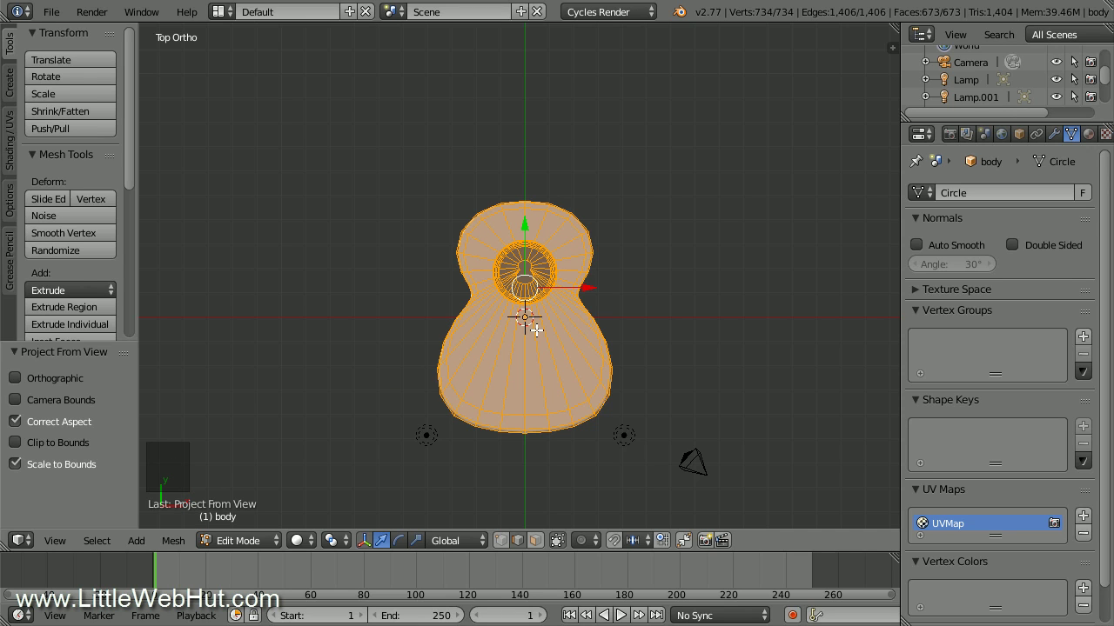
- Check the projected wood texture on the body's top and sides in Rendered shading, then switch back to Solid
{"action": "left_click", "coordinate": [300, 541]}
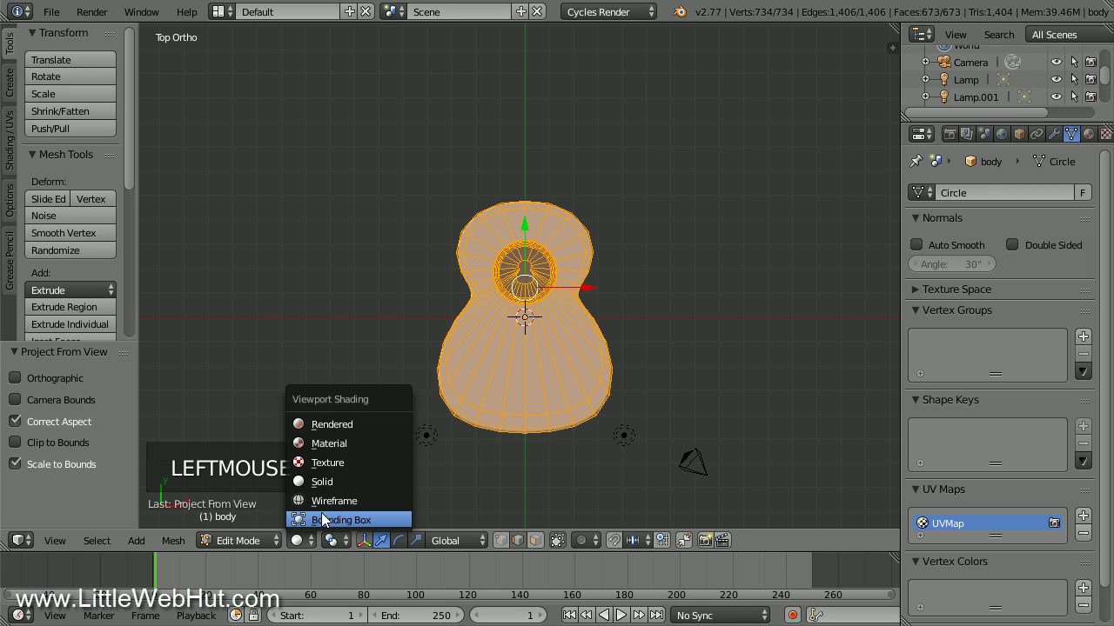
{"action": "left_click", "coordinate": [369, 427]}
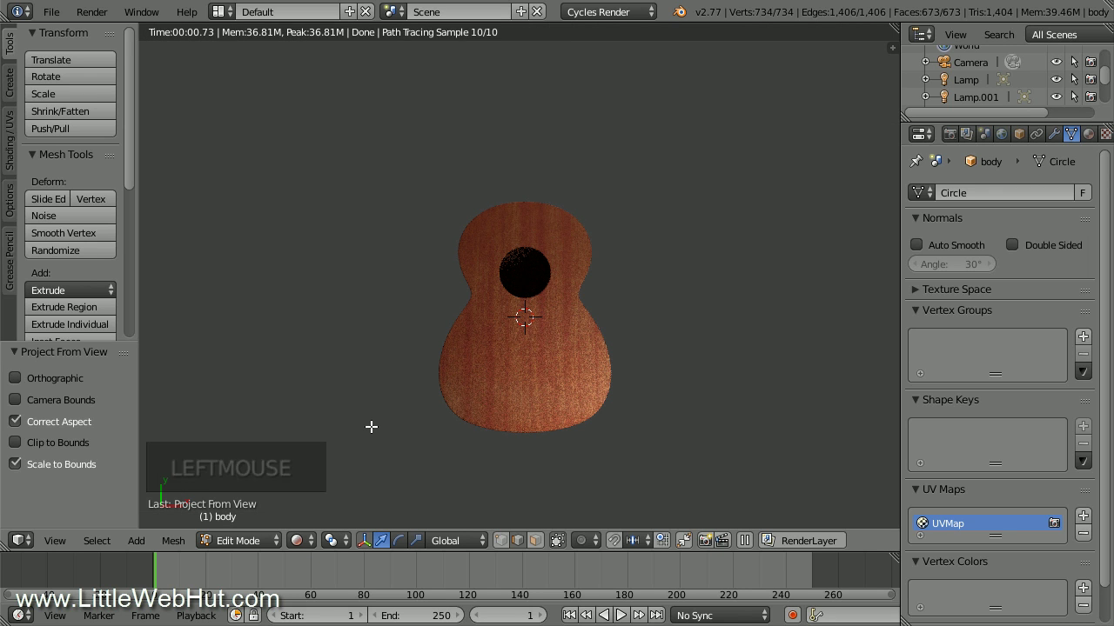
{"action": "middle_click_drag", "start_coordinate": [374, 423], "coordinate": [477, 266]}
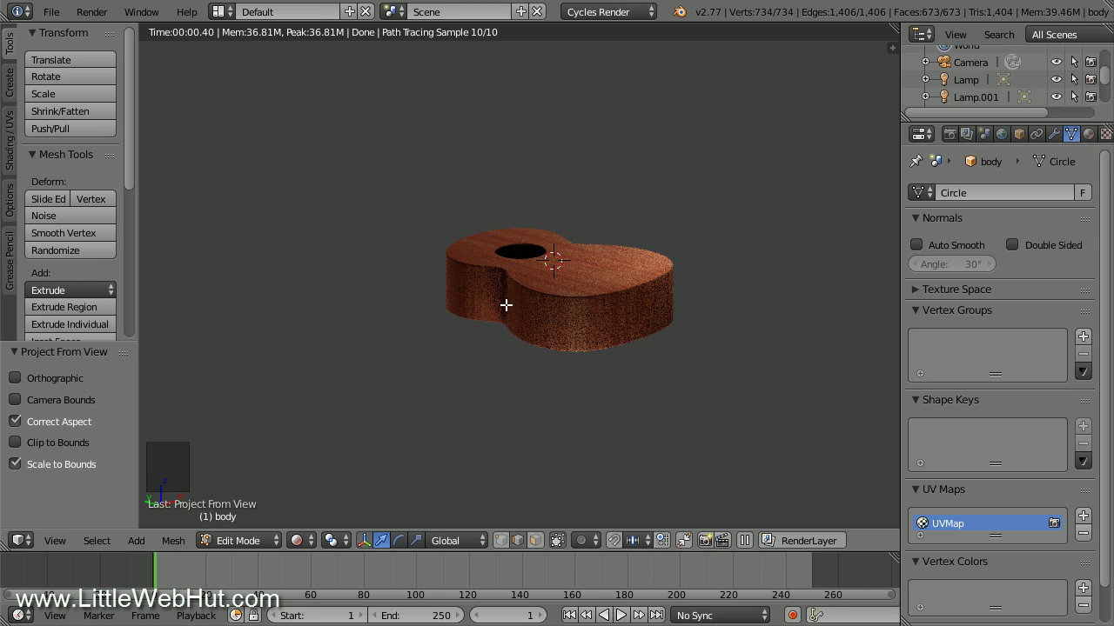
{"action": "scroll", "coordinate": [526, 319], "scroll_direction": "up", "scroll_amount": 1}
{"action": "scroll", "coordinate": [527, 319], "scroll_direction": "up", "scroll_amount": 1}
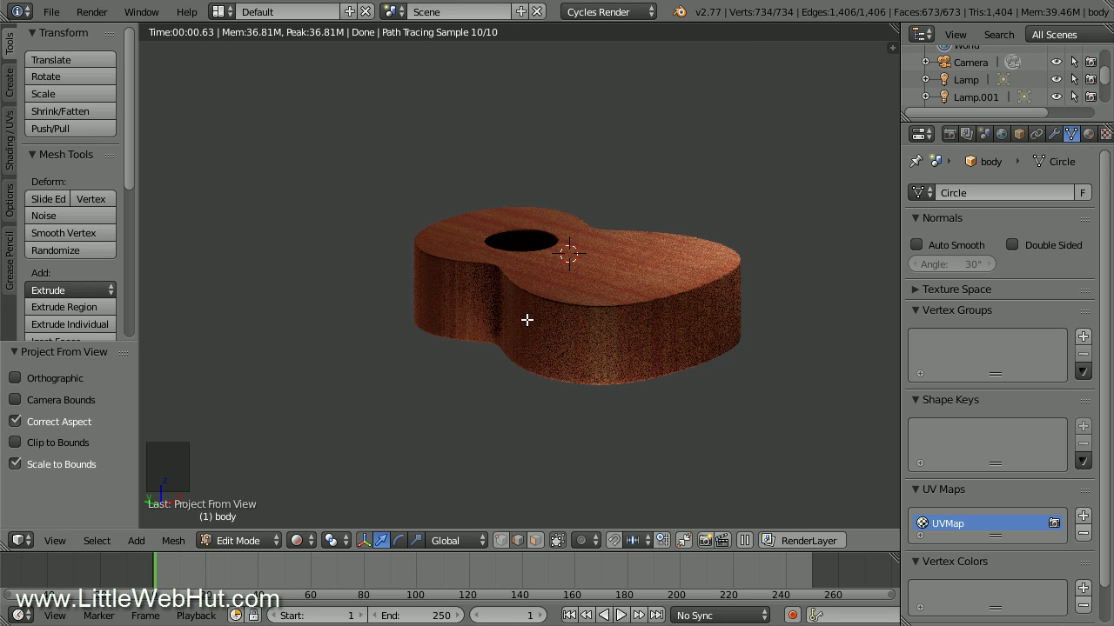
{"action": "left_click", "coordinate": [306, 541]}
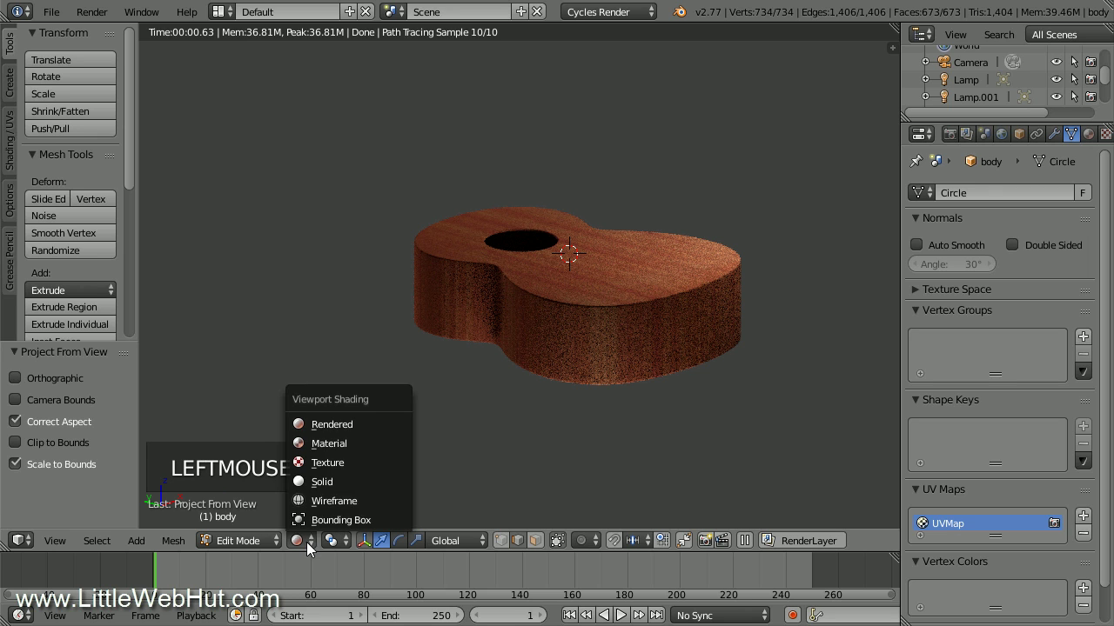
{"action": "left_click", "coordinate": [349, 482]}
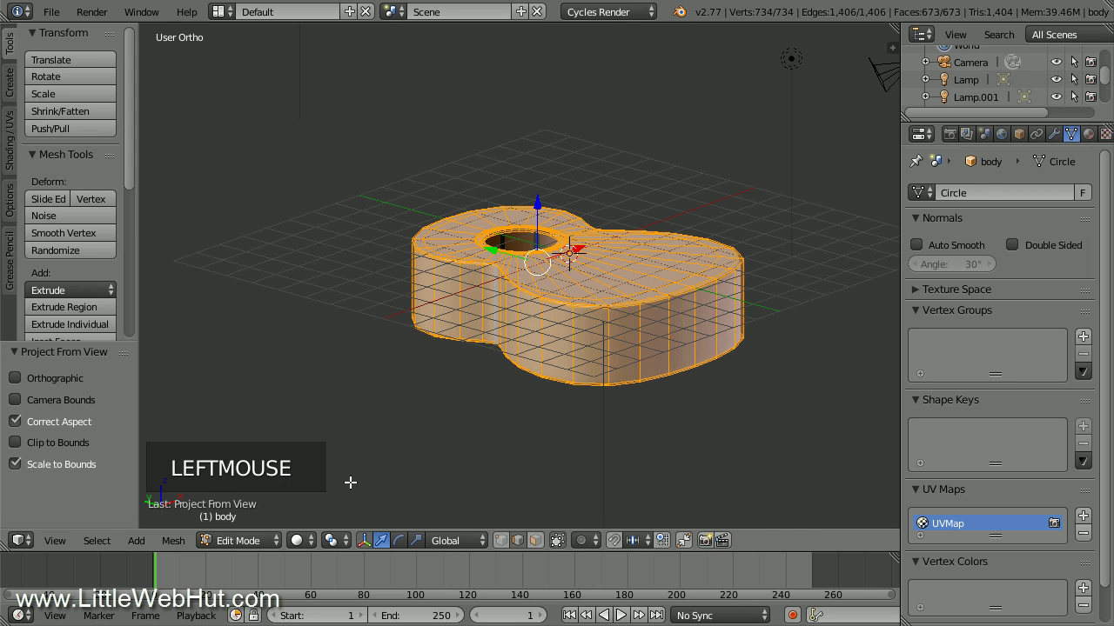
- Mark a vertical seam down the side of the body's narrow end, including the short bevel edges above and below it
{"action": "middle_click_drag", "start_coordinate": [291, 378], "coordinate": [562, 330]}
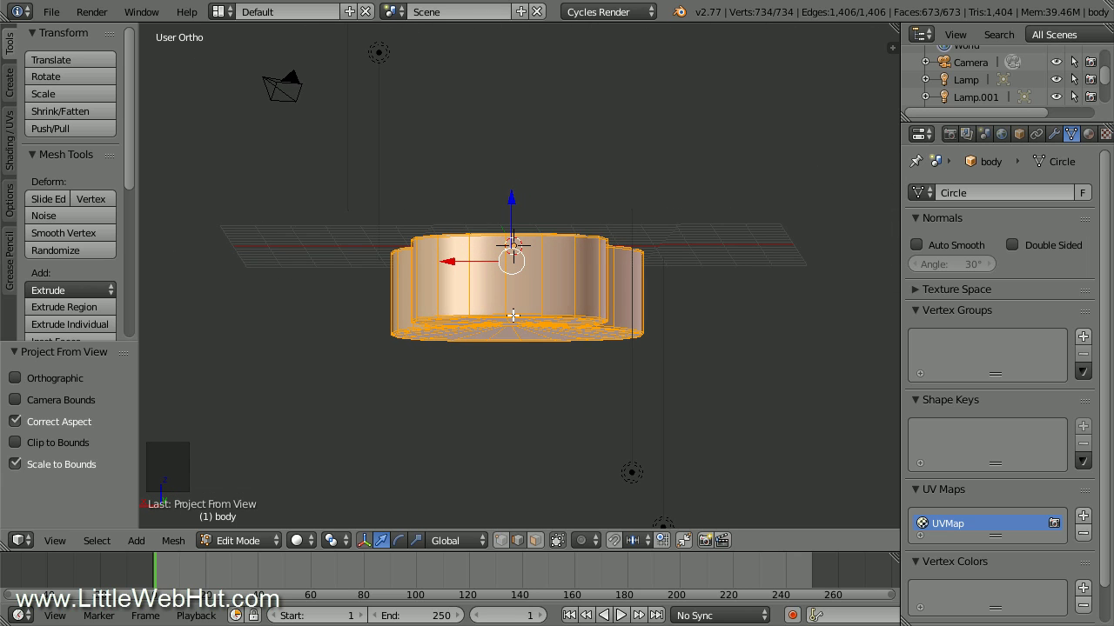
{"action": "scroll", "coordinate": [513, 316], "scroll_direction": "up", "scroll_amount": 5}
{"action": "scroll", "coordinate": [513, 316], "scroll_direction": "up", "scroll_amount": 1}
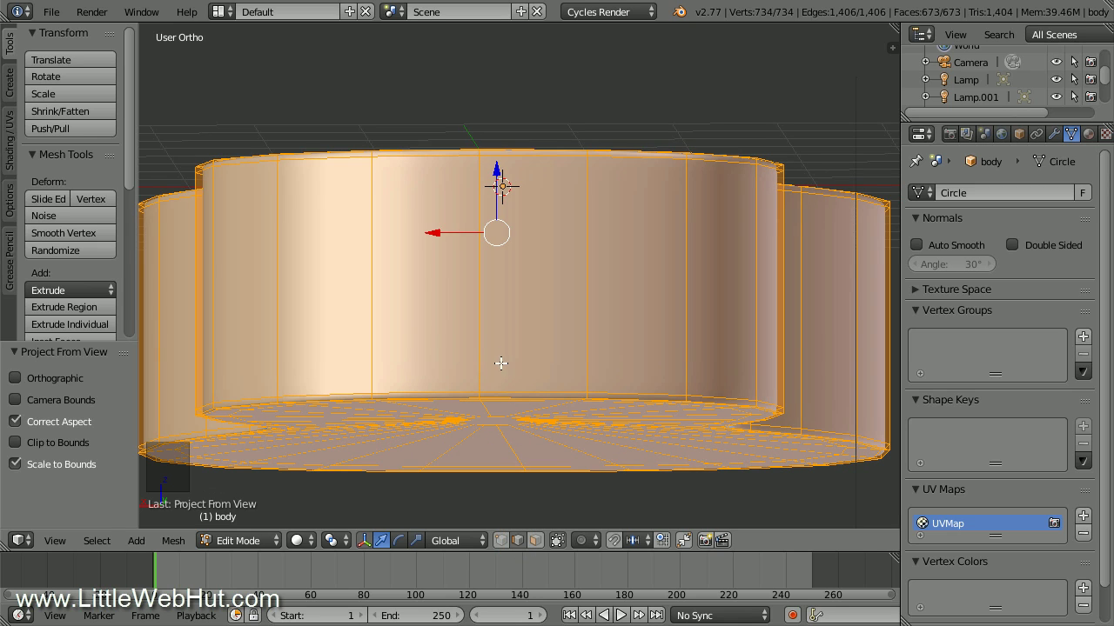
{"action": "right_click", "coordinate": [478, 152]}
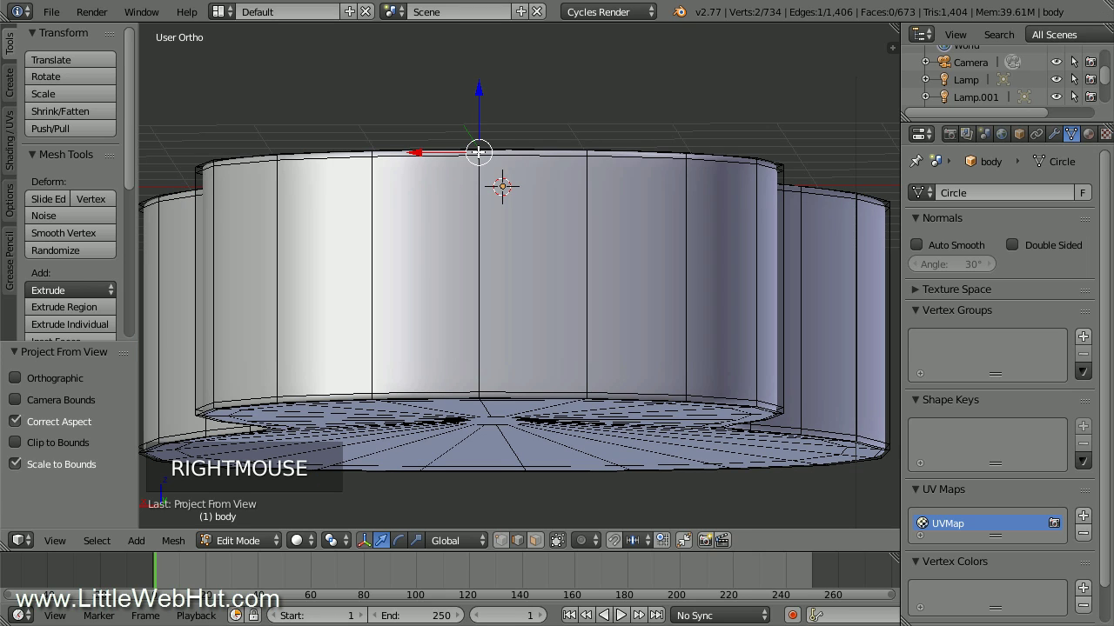
{"action": "right_click", "coordinate": [479, 245], "text": "shift"}
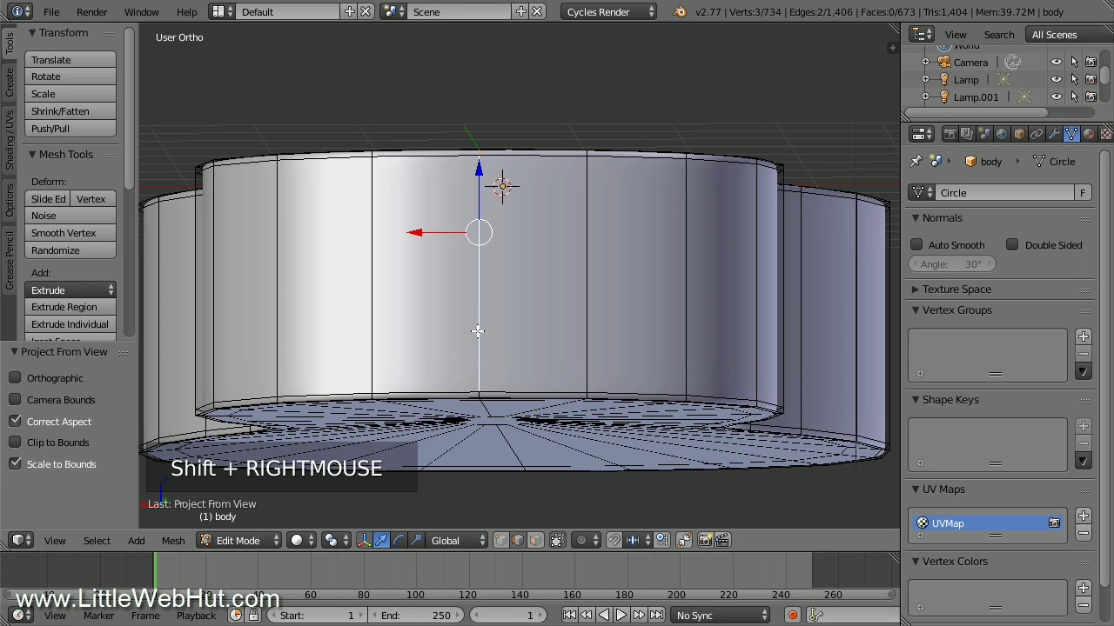
{"action": "right_click", "coordinate": [478, 394], "text": "shift"}
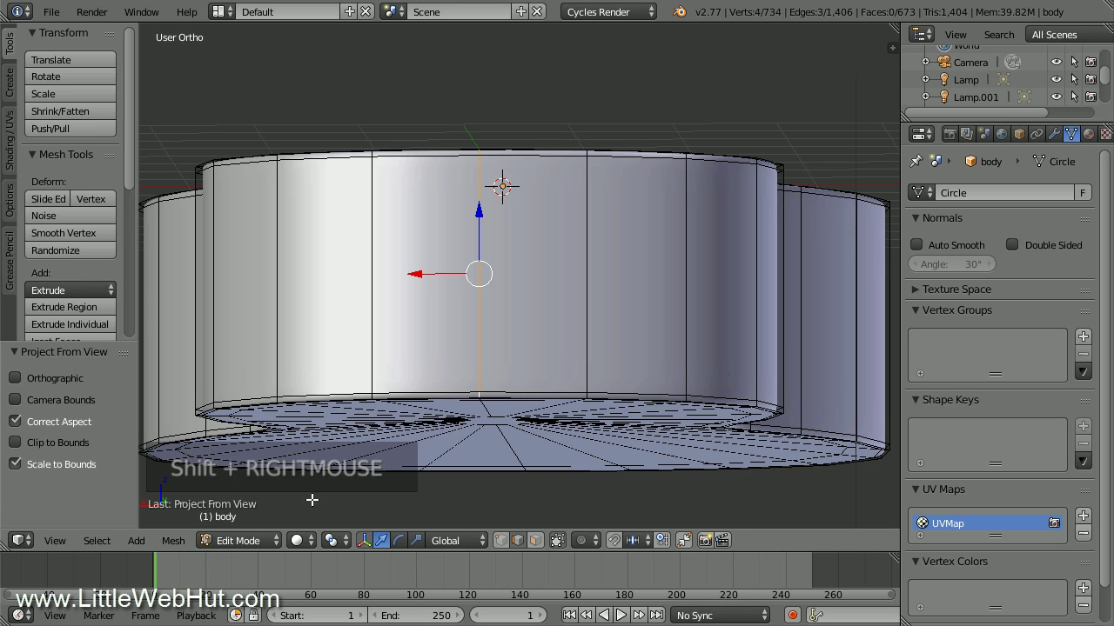
{"action": "left_click", "coordinate": [174, 541]}
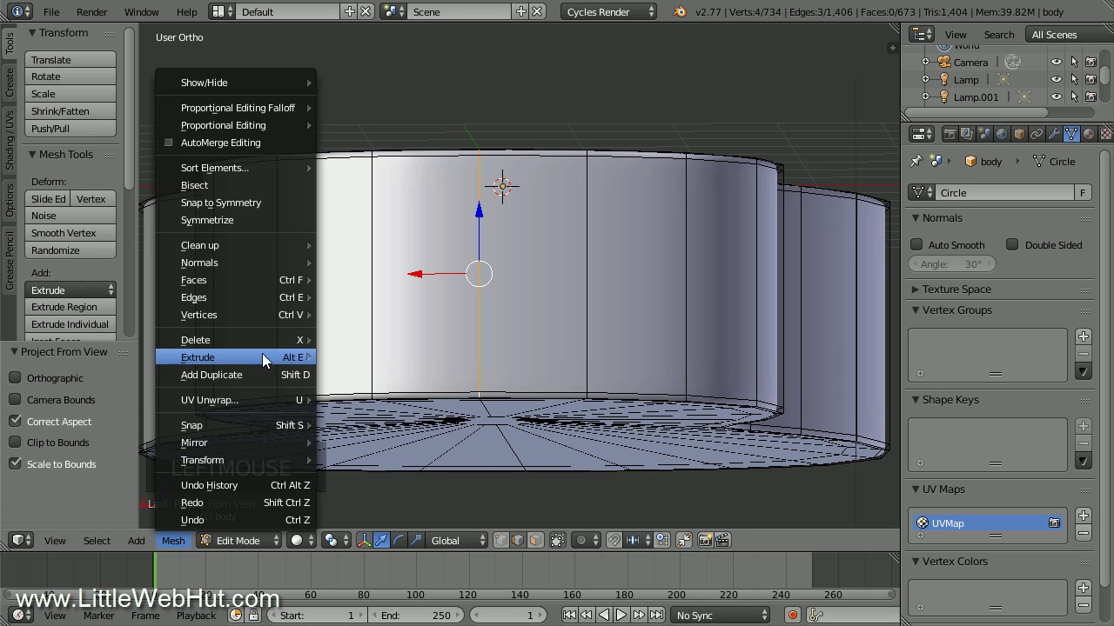
{"action": "mouse_move", "coordinate": [278, 300]}
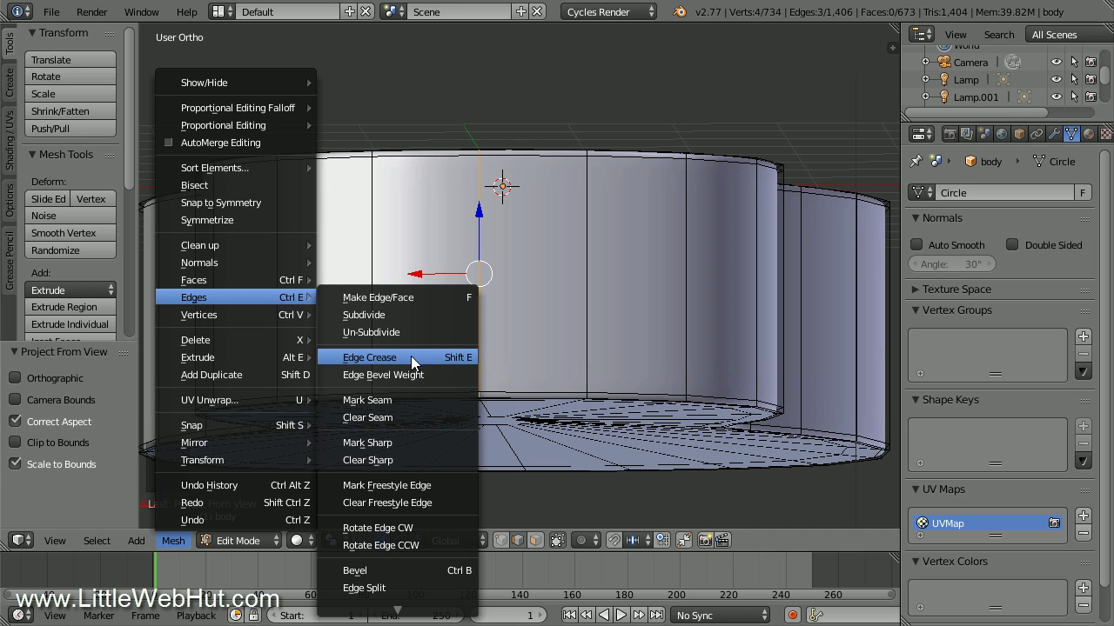
{"action": "left_click", "coordinate": [423, 401]}
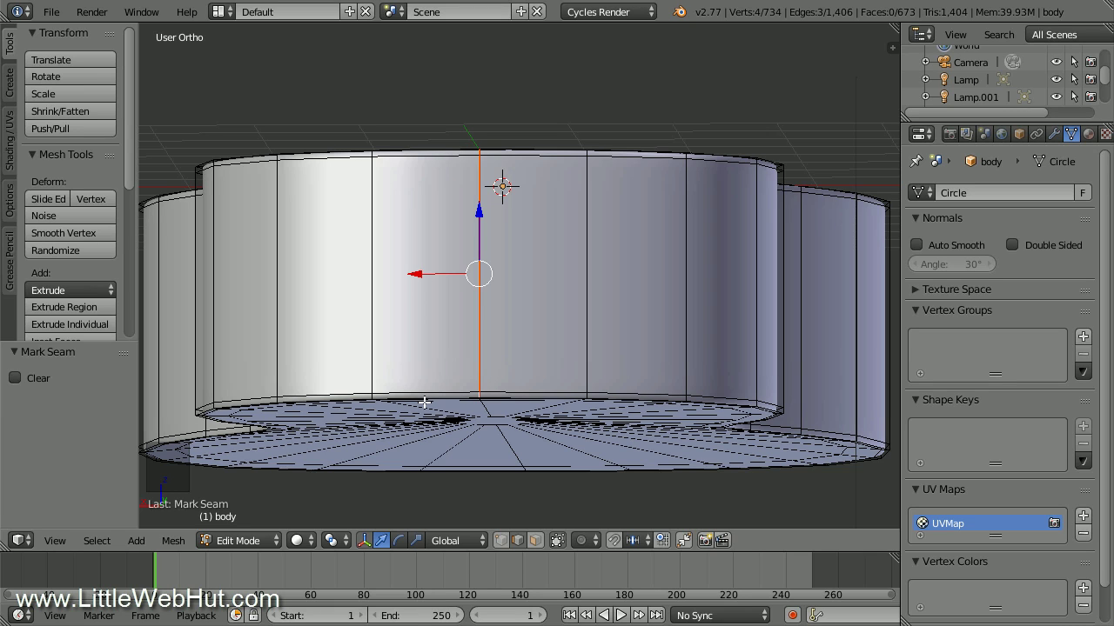
- Select the body's side face loop plus the bevel face loops above and below it, and unwrap them
{"action": "left_click", "coordinate": [536, 541]}
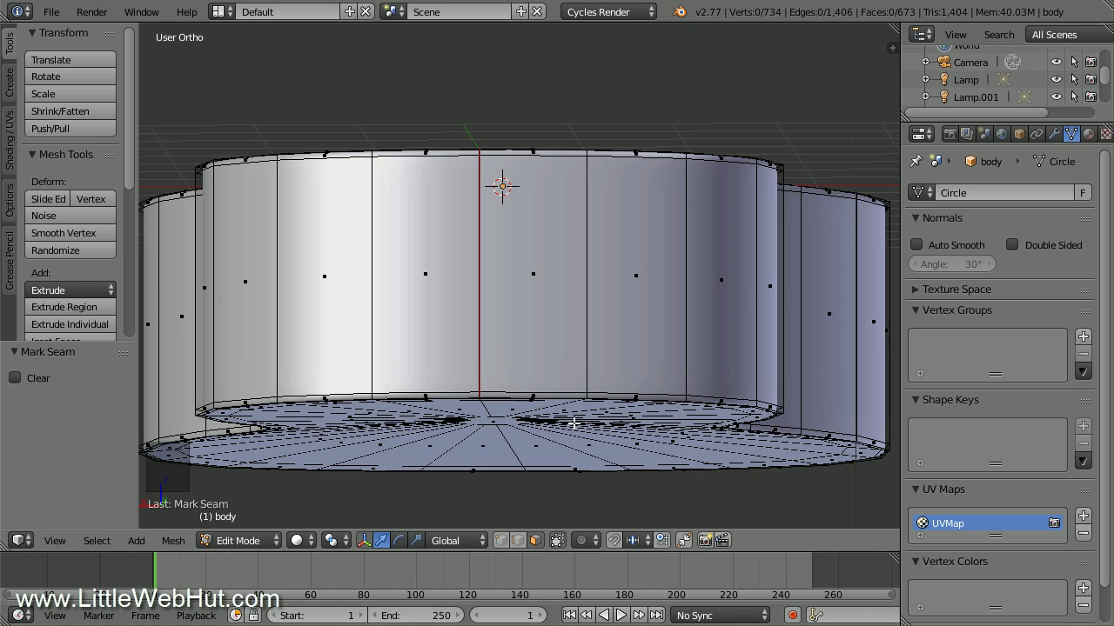
{"action": "right_click", "coordinate": [589, 274], "text": "alt"}
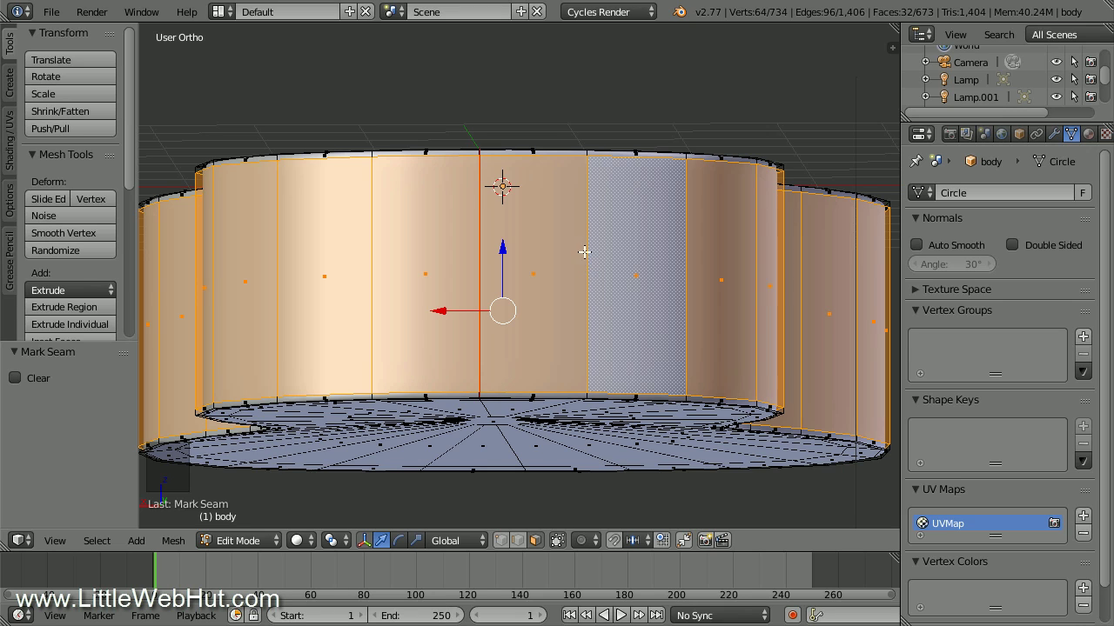
{"action": "right_click", "coordinate": [586, 152], "text": "alt+shift"}
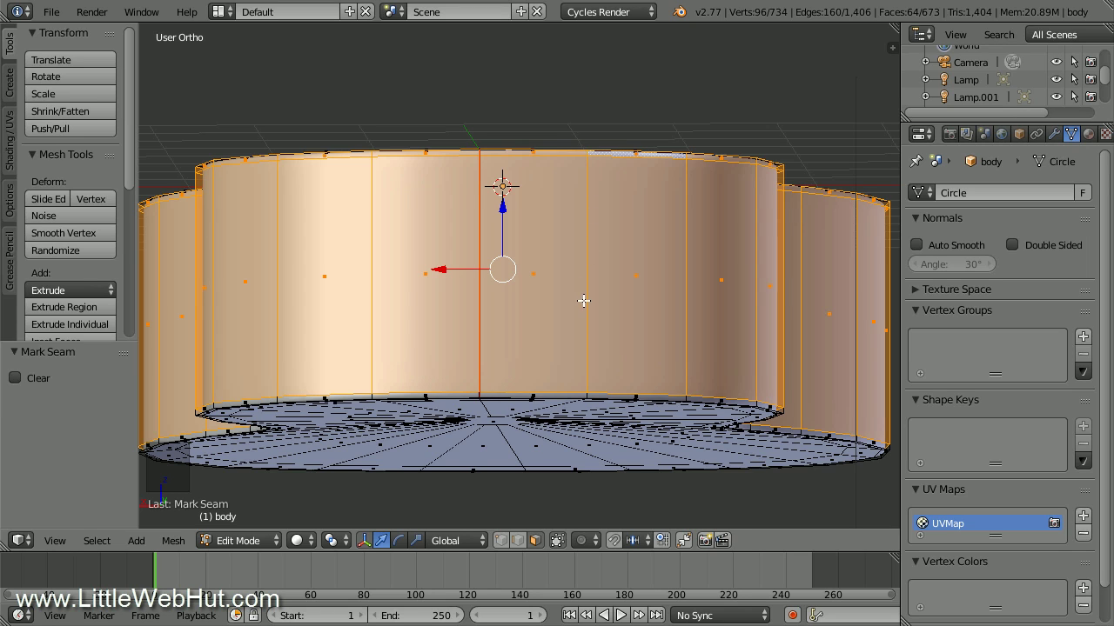
{"action": "right_click", "coordinate": [586, 396], "text": "alt+shift"}
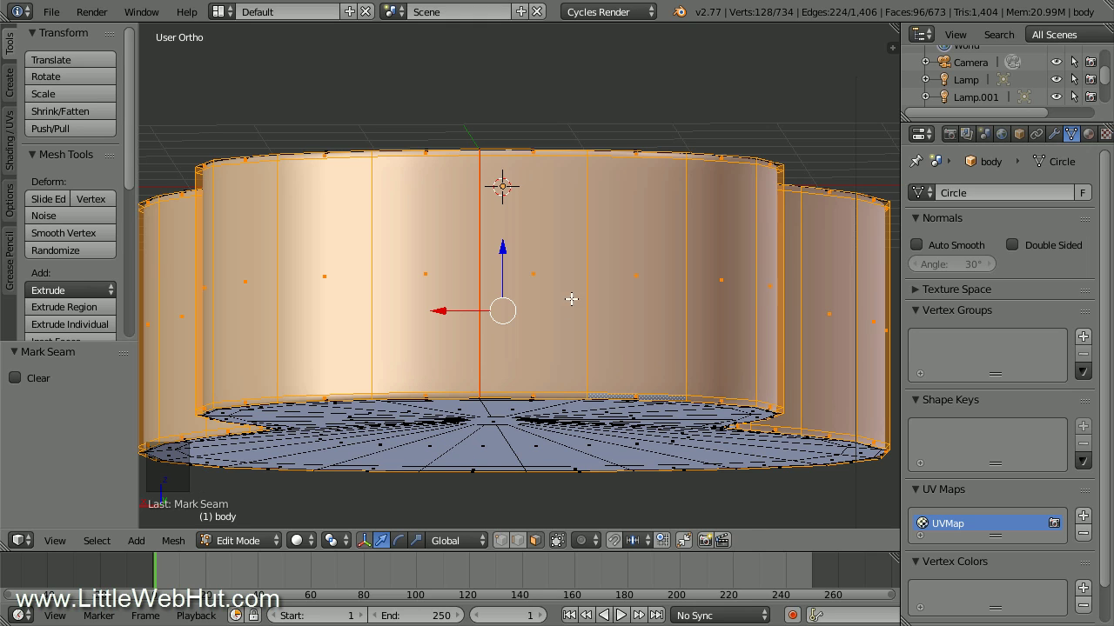
{"action": "key", "text": "u"}
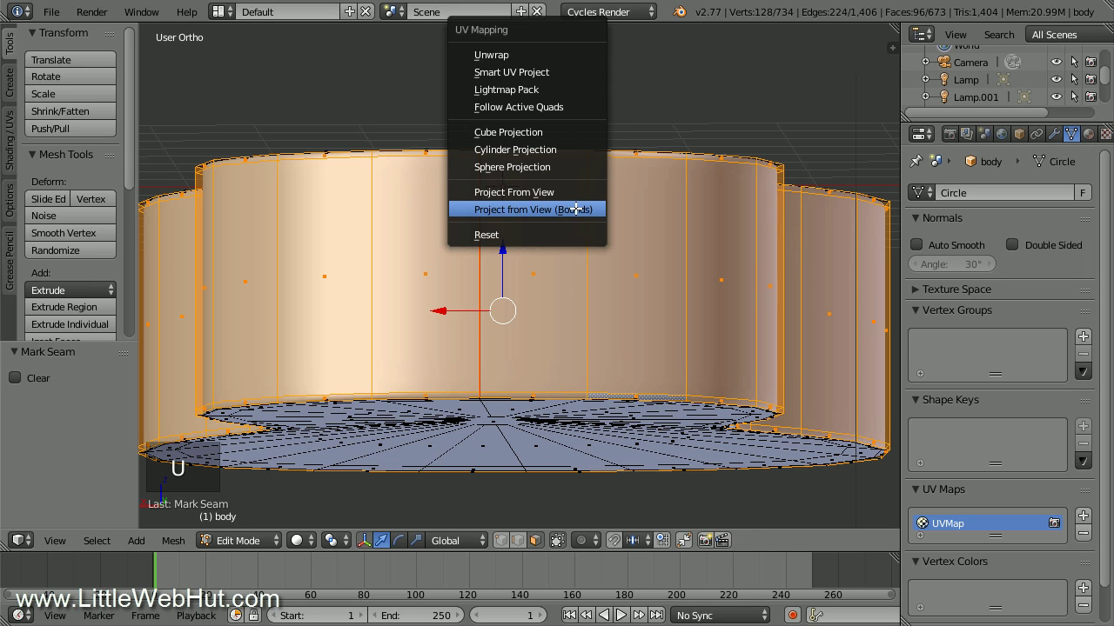
{"action": "left_click", "coordinate": [582, 51]}
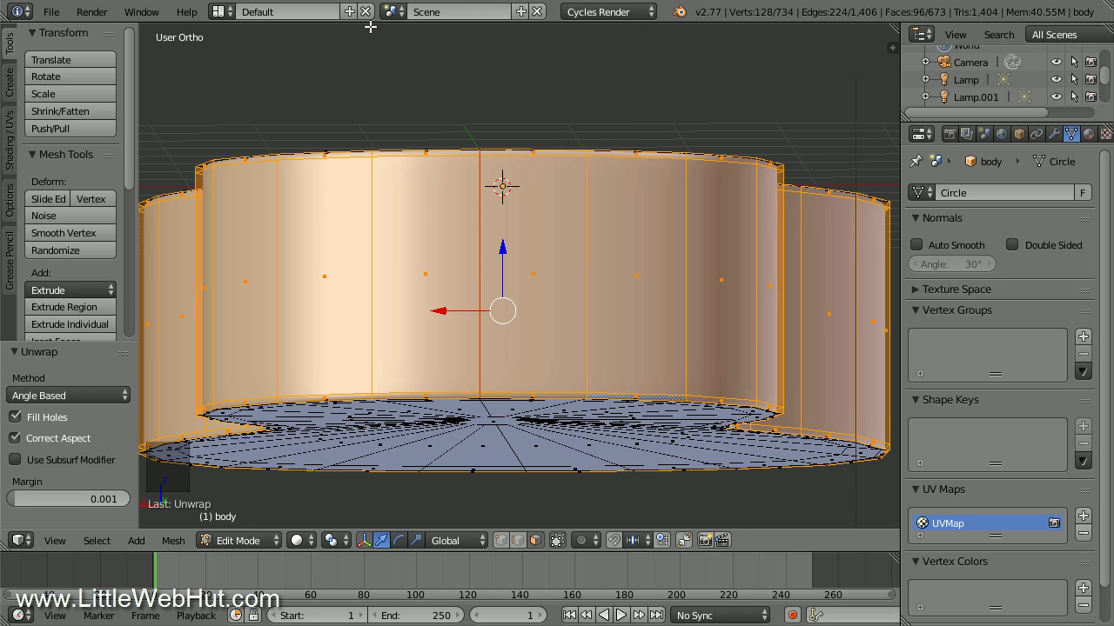
- Switch to the UV Editing layout and display ukulelewood.jpg behind the unwrapped side strip
{"action": "left_click", "coordinate": [221, 12]}
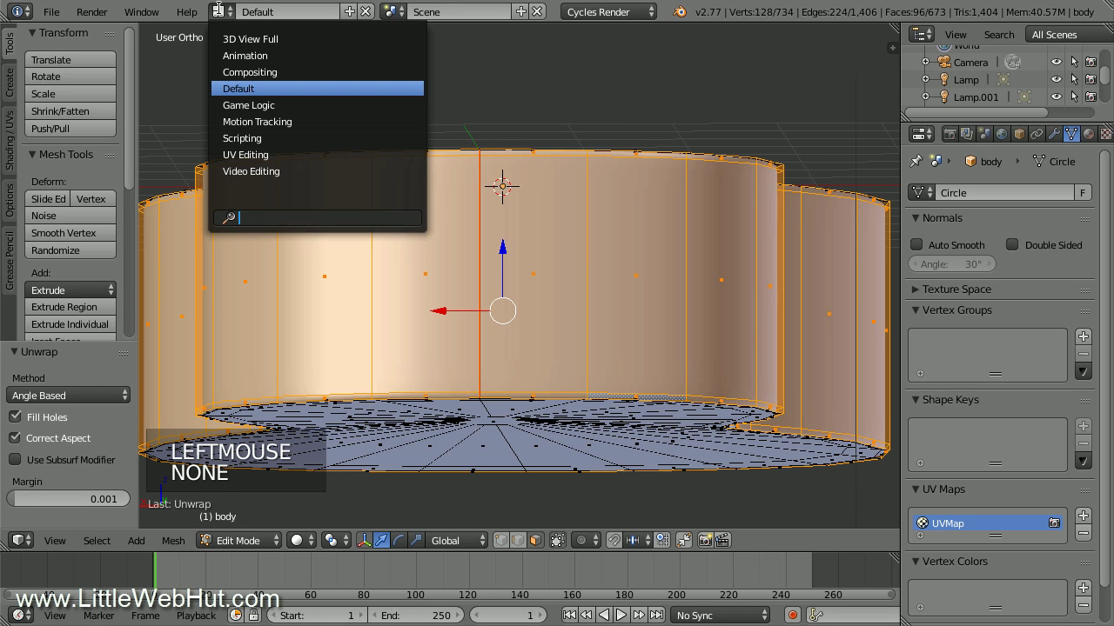
{"action": "left_click", "coordinate": [293, 154]}
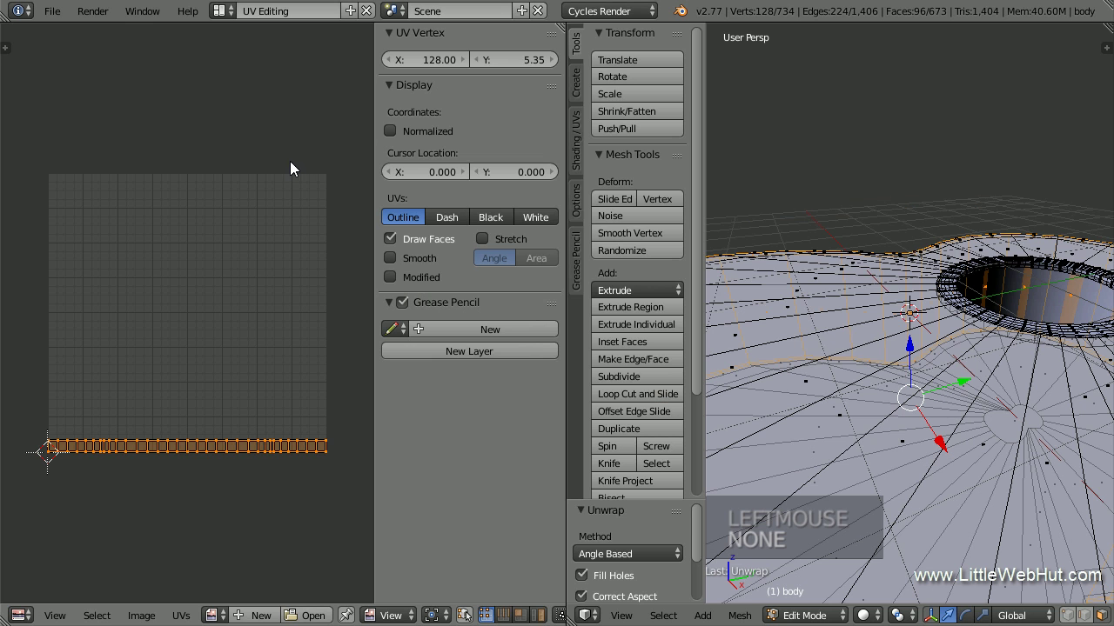
{"action": "left_click", "coordinate": [212, 615]}
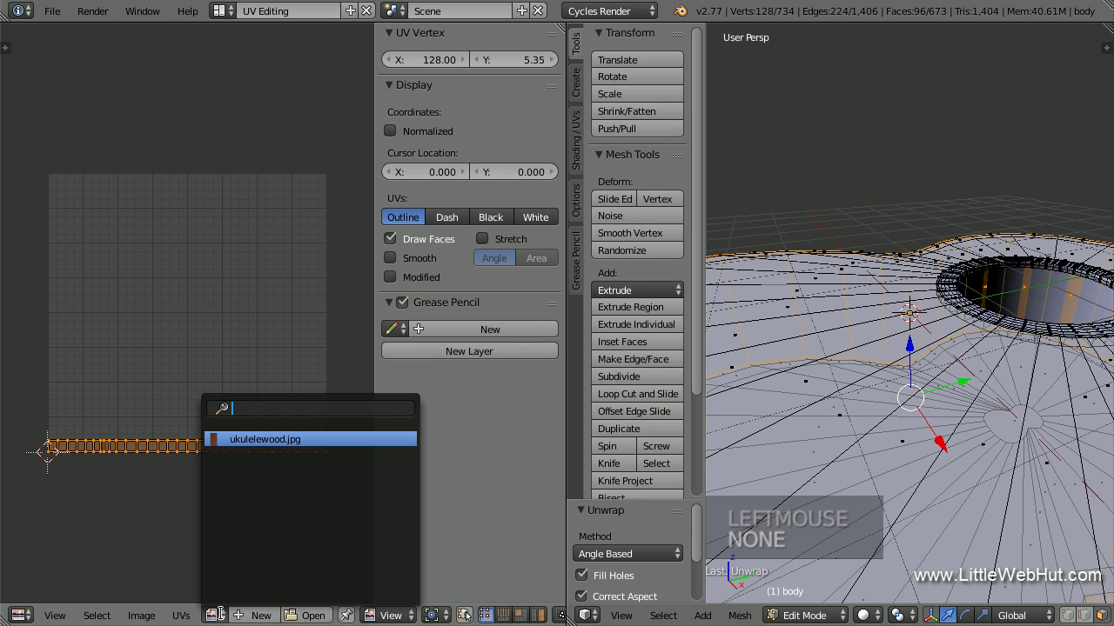
{"action": "left_click", "coordinate": [332, 441]}
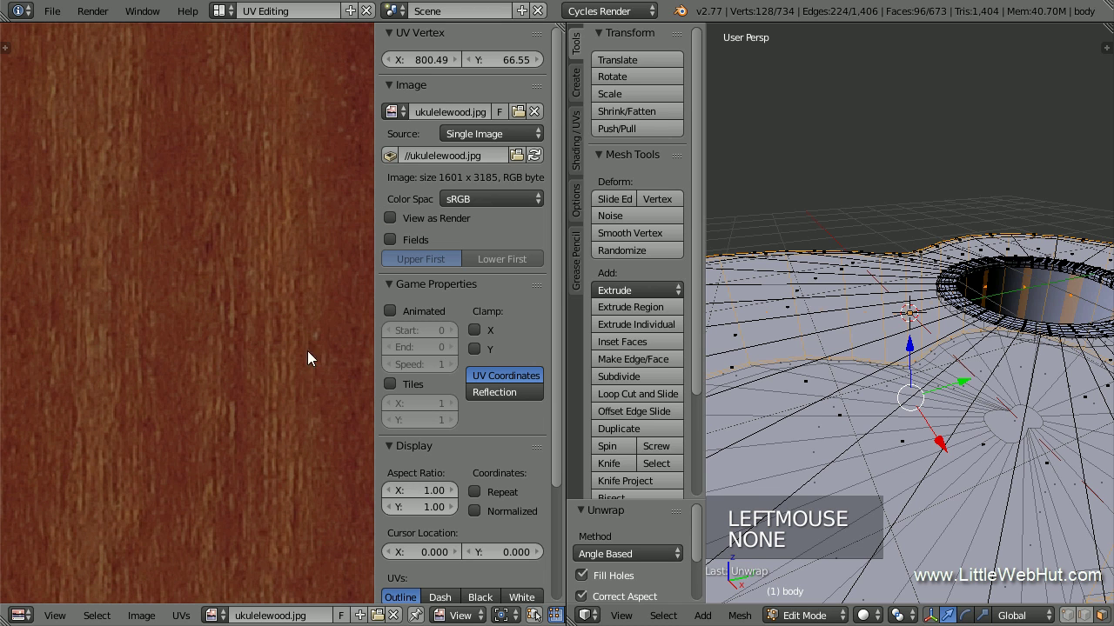
{"action": "scroll", "coordinate": [239, 345], "scroll_direction": "down", "scroll_amount": 3}
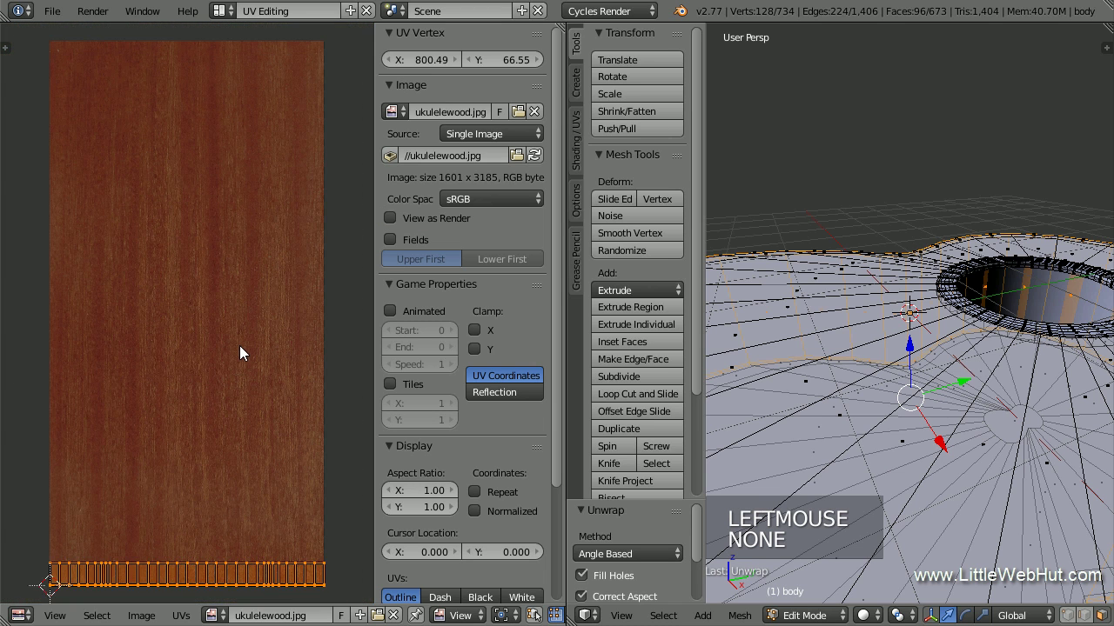
- Move the whole side UV strip up about 0.88 to the middle of the wood image and rotate it 90°
{"action": "key", "text": "a"}
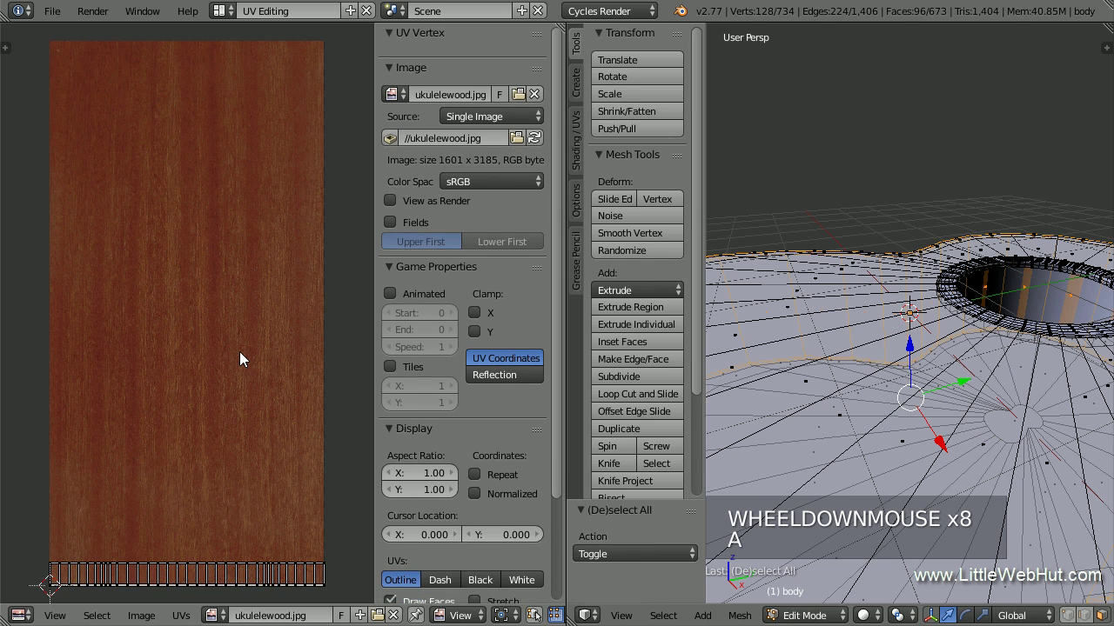
{"action": "key", "text": "a"}
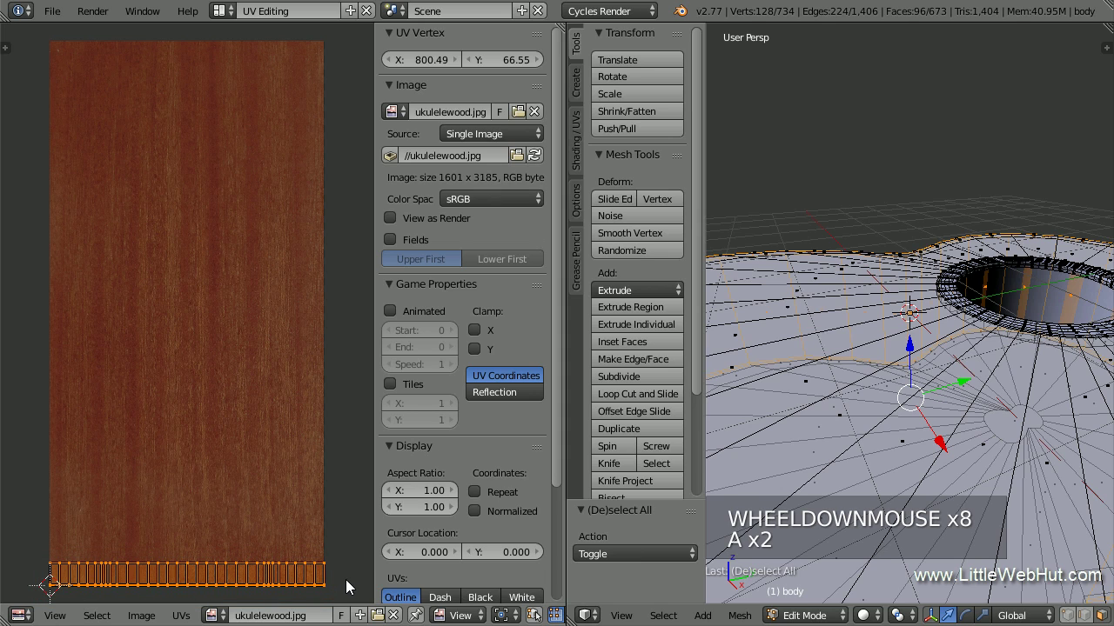
{"action": "key", "text": "g"}
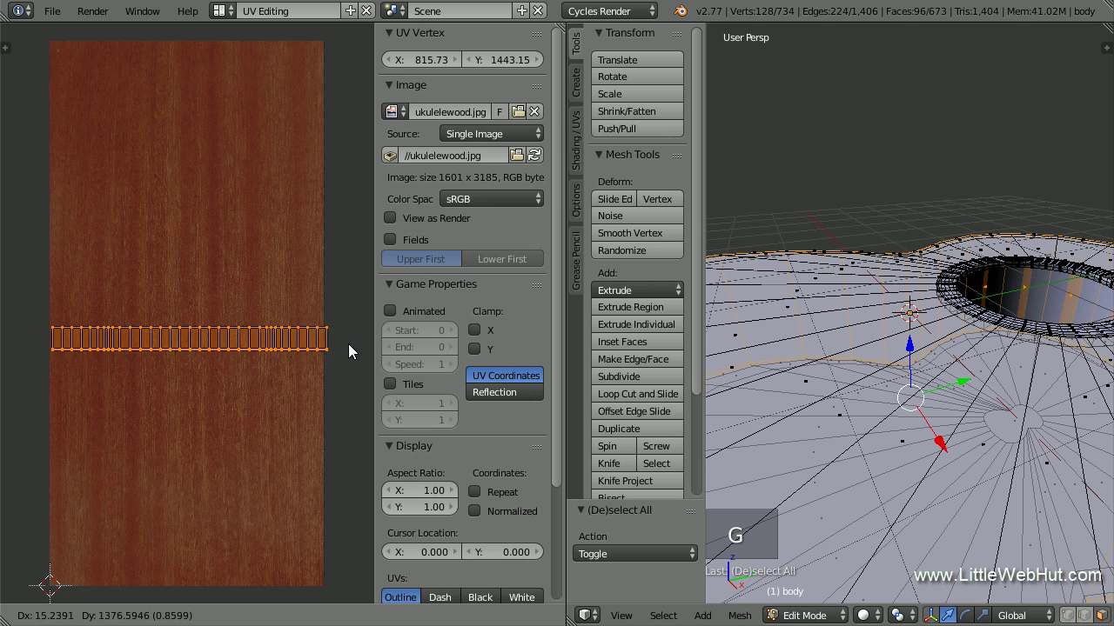
{"action": "left_click", "coordinate": [347, 339]}
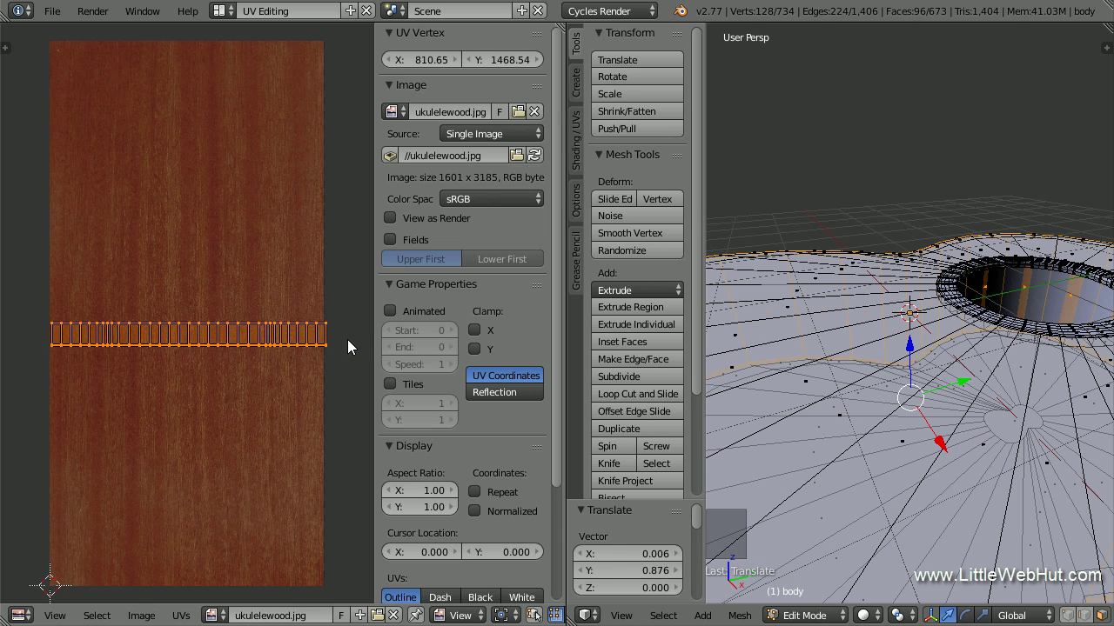
{"action": "type", "text": "r90"}
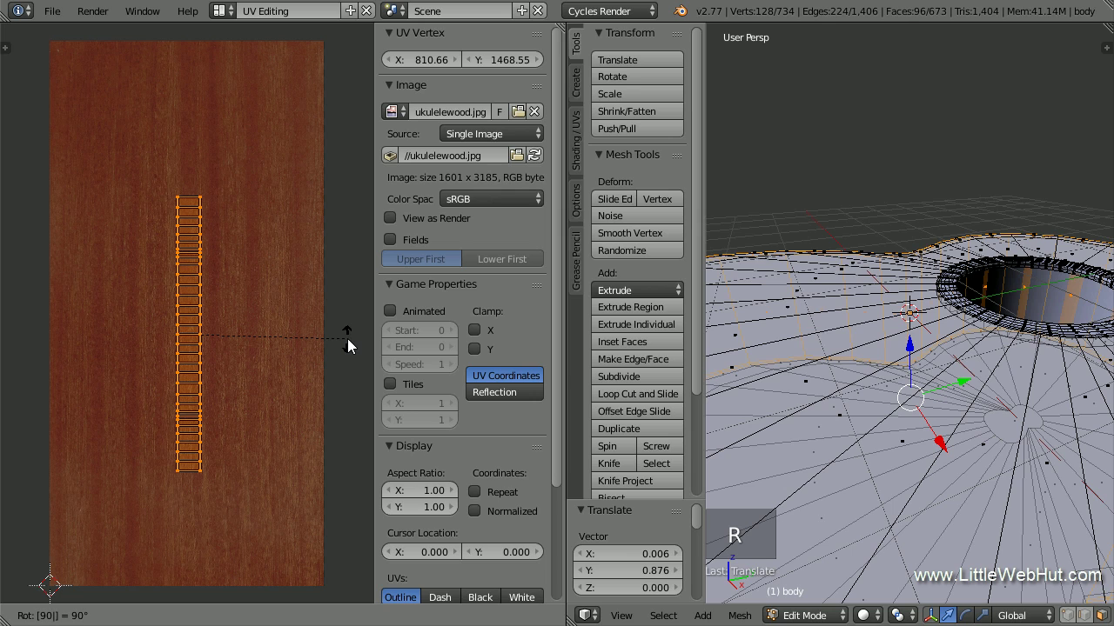
{"action": "key", "text": "Return"}
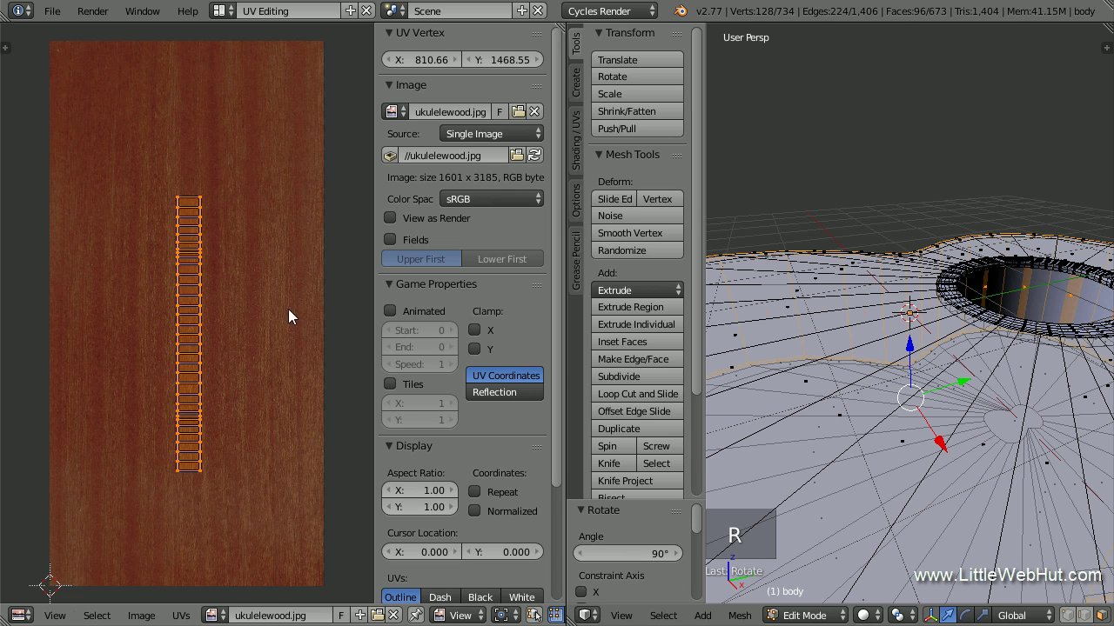
- Scale the side UV strip uniformly by about 1.81, then widen it by a factor of 3 along X
{"action": "key", "text": "s"}
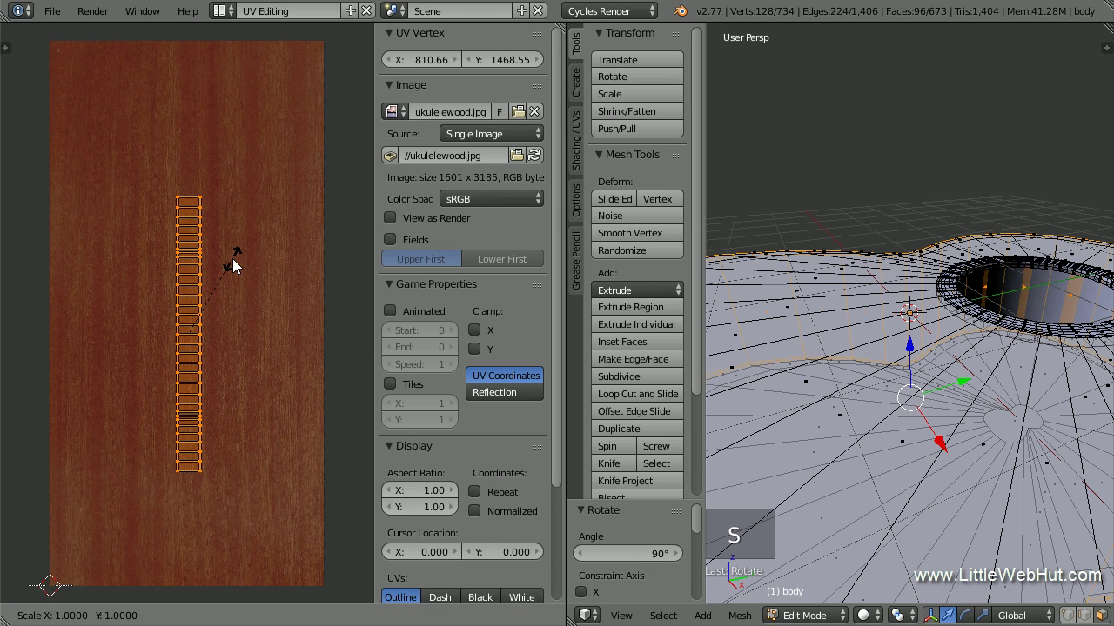
{"action": "left_click", "coordinate": [271, 201]}
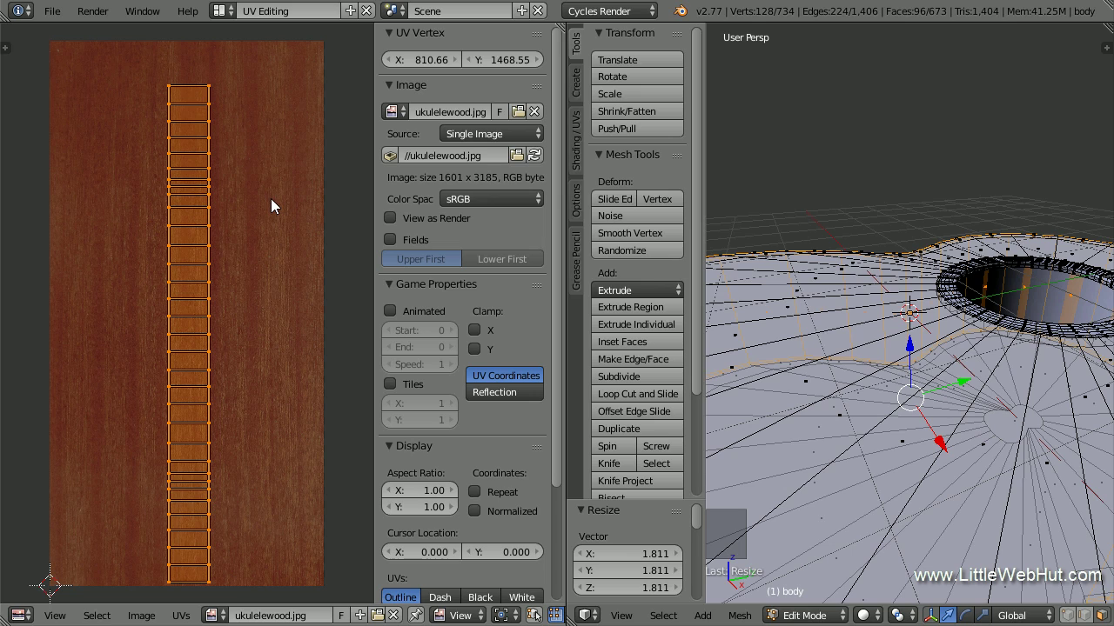
{"action": "key", "text": "s"}
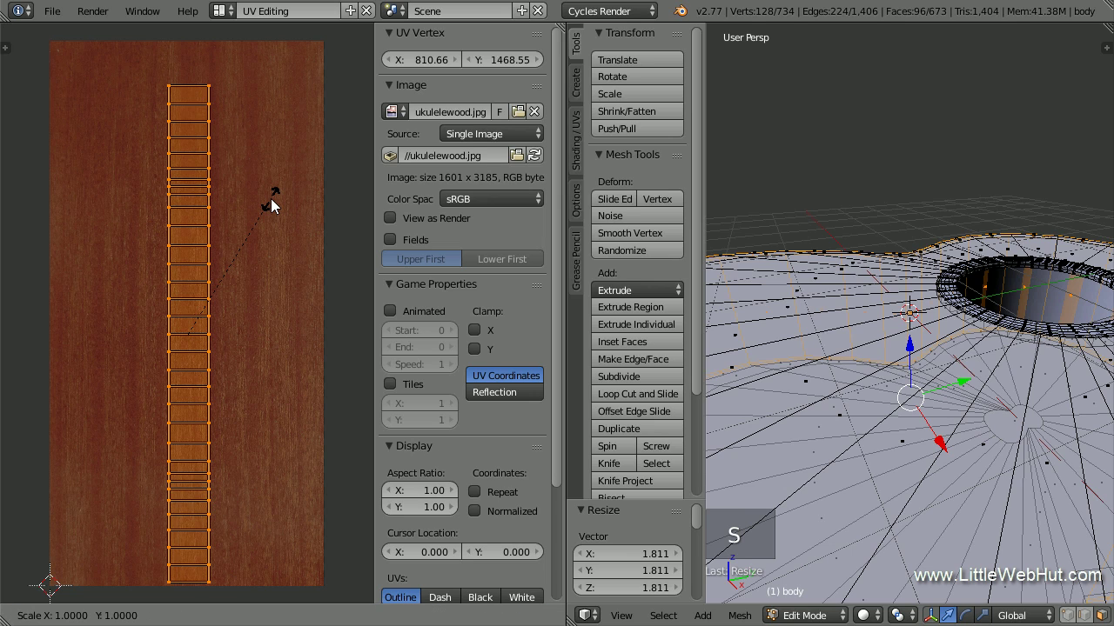
{"action": "type", "text": "x"}
{"action": "type", "text": "3"}
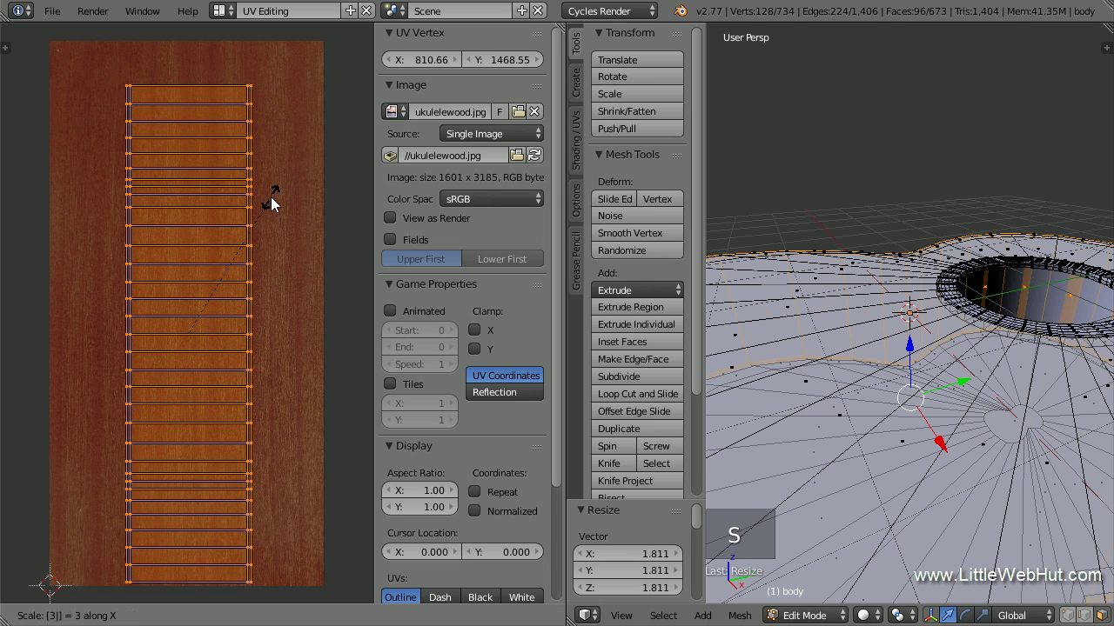
{"action": "key", "text": "Return"}
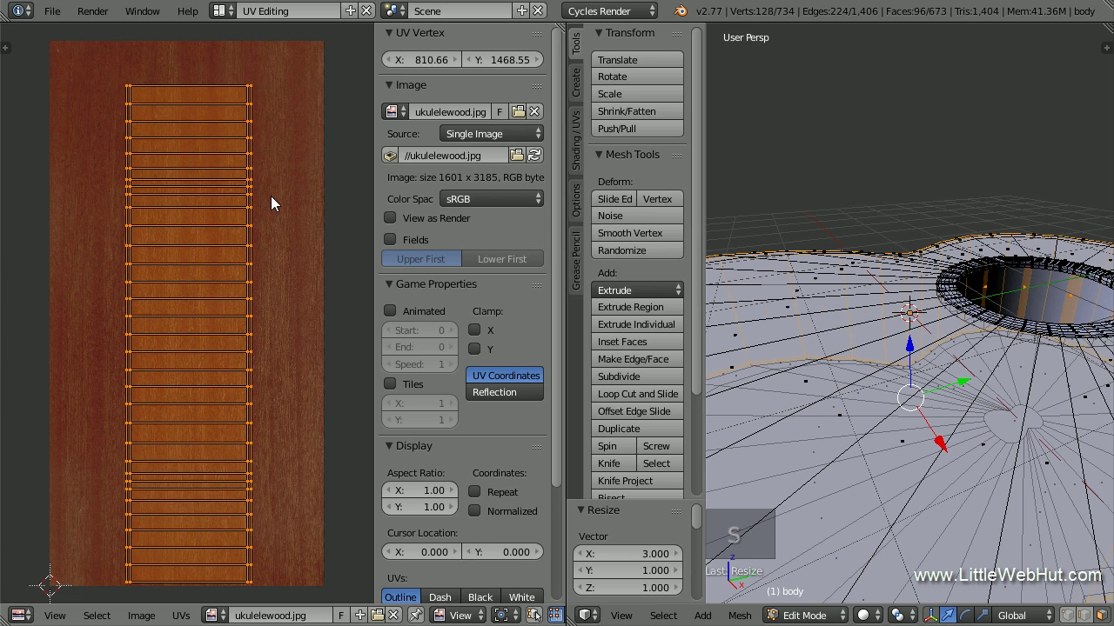
- Return to the Default layout and check the wood grain on the body's sides in Rendered viewport shading
{"action": "left_click", "coordinate": [221, 13]}
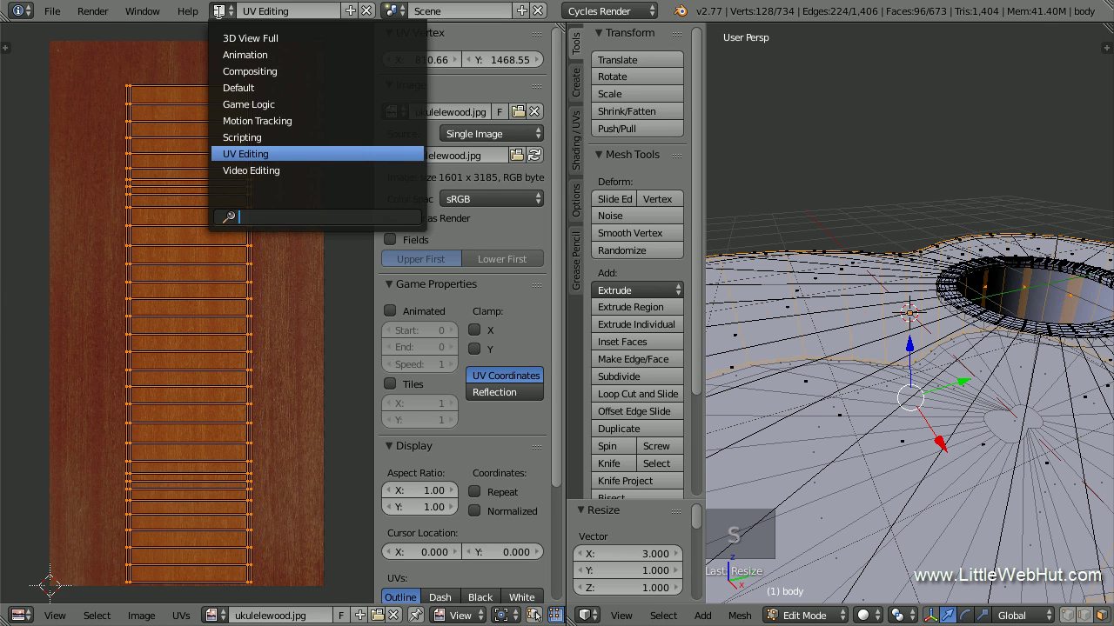
{"action": "left_click", "coordinate": [277, 88]}
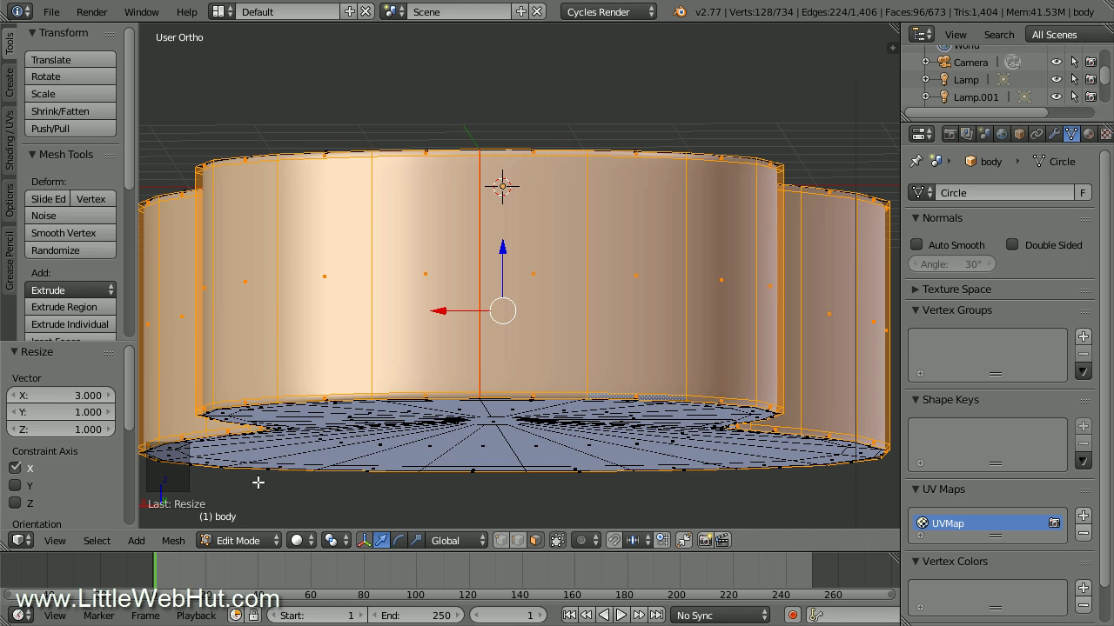
{"action": "left_click", "coordinate": [299, 541]}
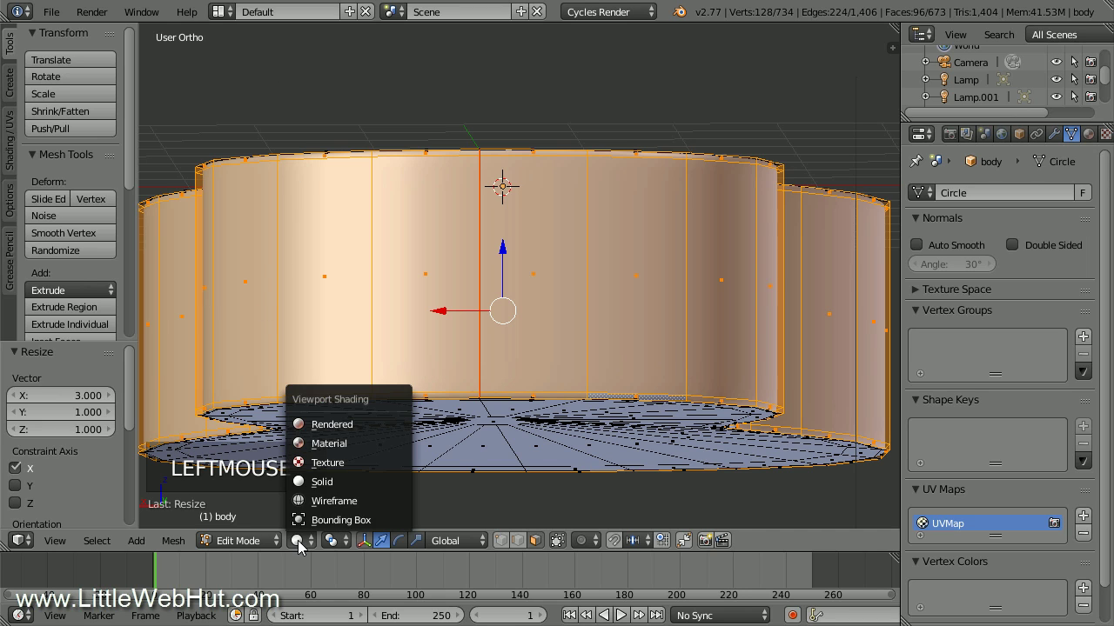
{"action": "left_click", "coordinate": [365, 428]}
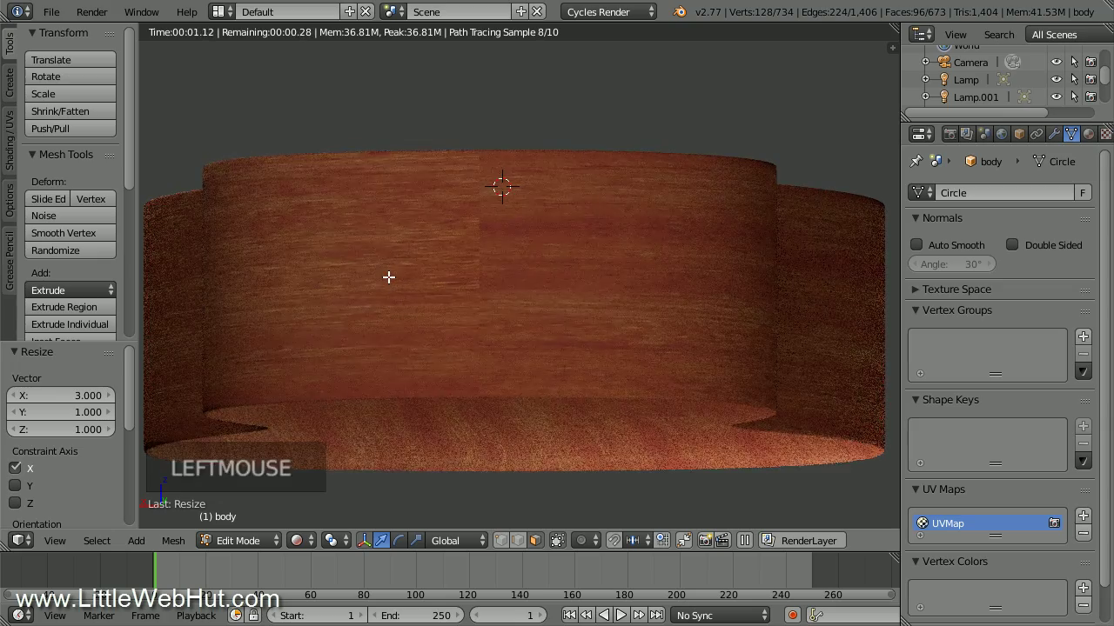
{"action": "scroll", "coordinate": [388, 276], "scroll_direction": "down", "scroll_amount": 1}
{"action": "scroll", "coordinate": [388, 277], "scroll_direction": "down", "scroll_amount": 4}
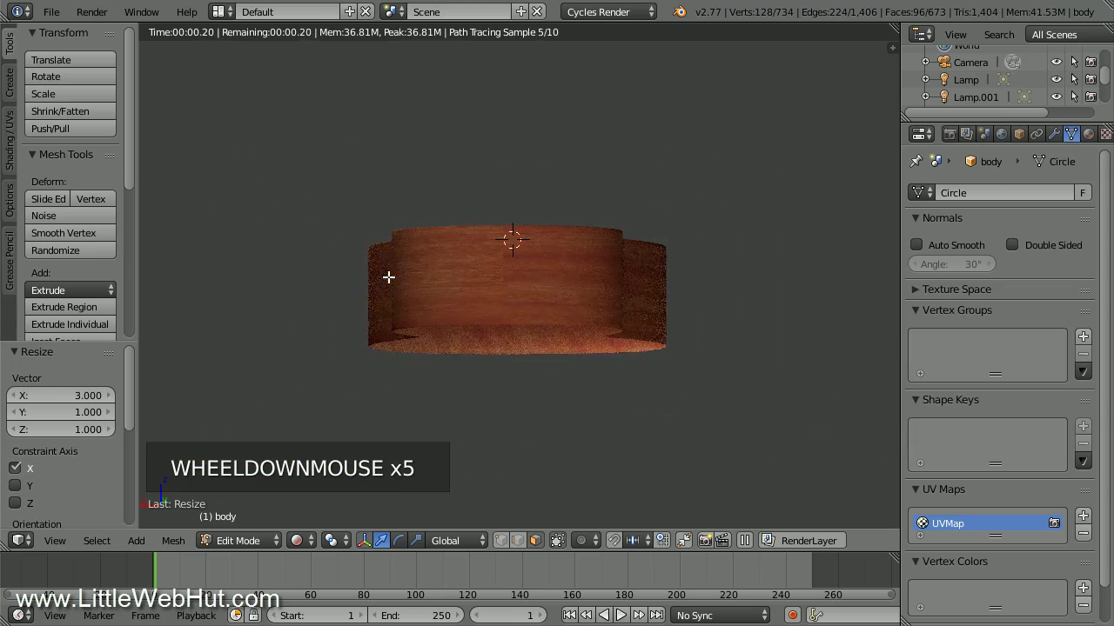
- Switch to the Compositing layout with the wood material's shader nodes displayed and the 3D view in Rendered shading
{"action": "mouse_move", "coordinate": [706, 299]}
{"action": "middle_mouse_down"}
{"action": "mouse_move", "coordinate": [548, 347]}
{"action": "mouse_move", "coordinate": [349, 355]}
{"action": "middle_mouse_up"}
{"action": "mouse_move", "coordinate": [773, 340]}
{"action": "middle_mouse_down"}
{"action": "mouse_move", "coordinate": [716, 361]}
{"action": "mouse_move", "coordinate": [614, 348]}
{"action": "middle_mouse_up"}
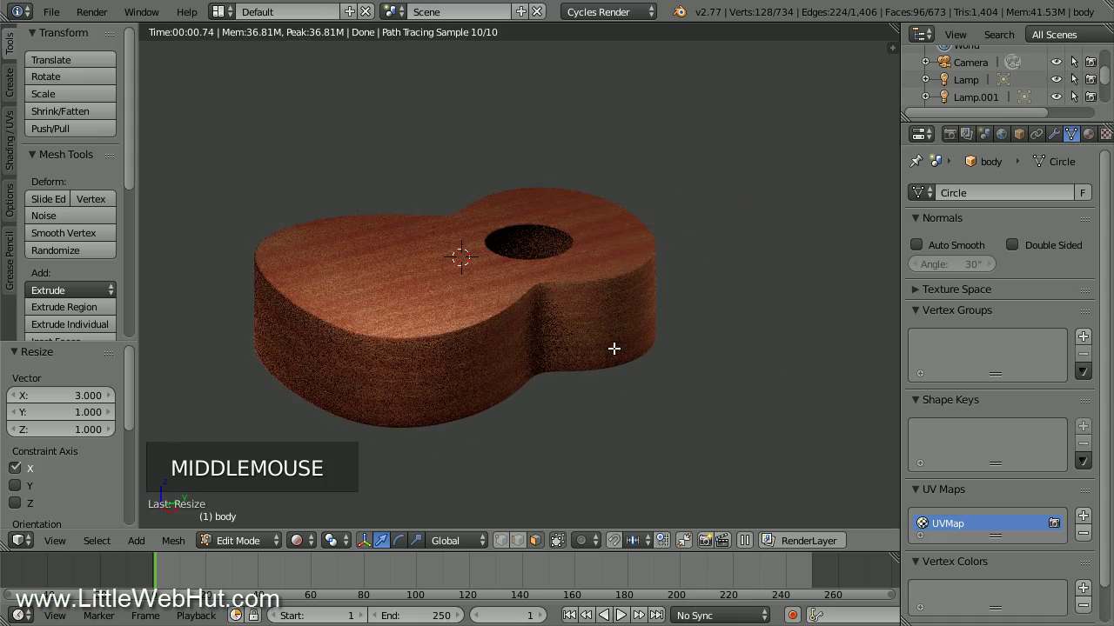
{"action": "left_click", "coordinate": [220, 12]}
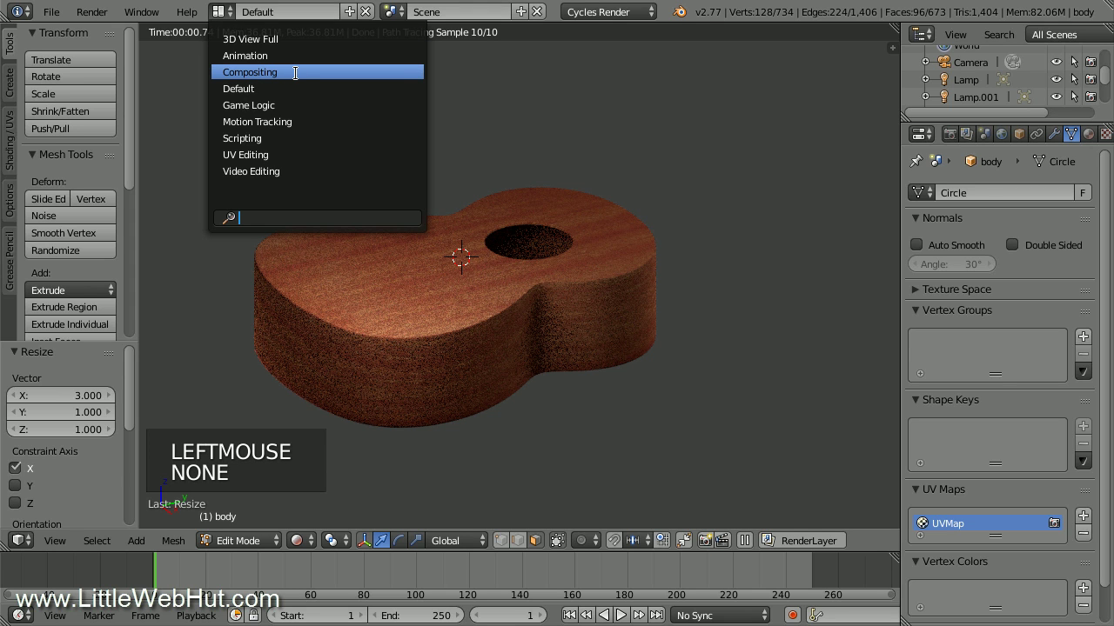
{"action": "left_click", "coordinate": [295, 73]}
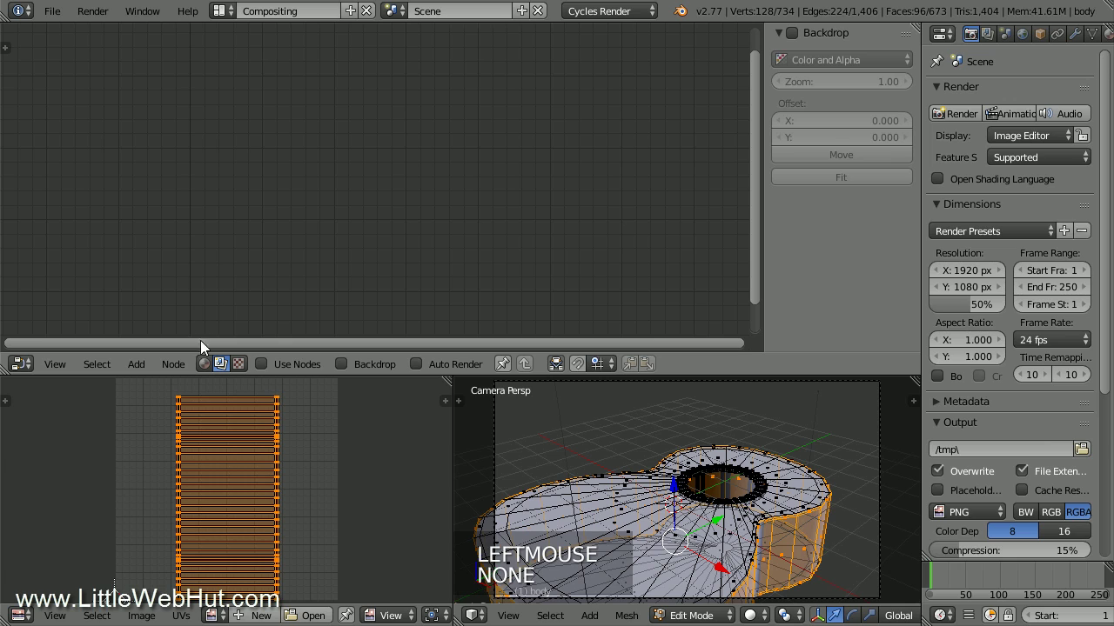
{"action": "left_click", "coordinate": [203, 364]}
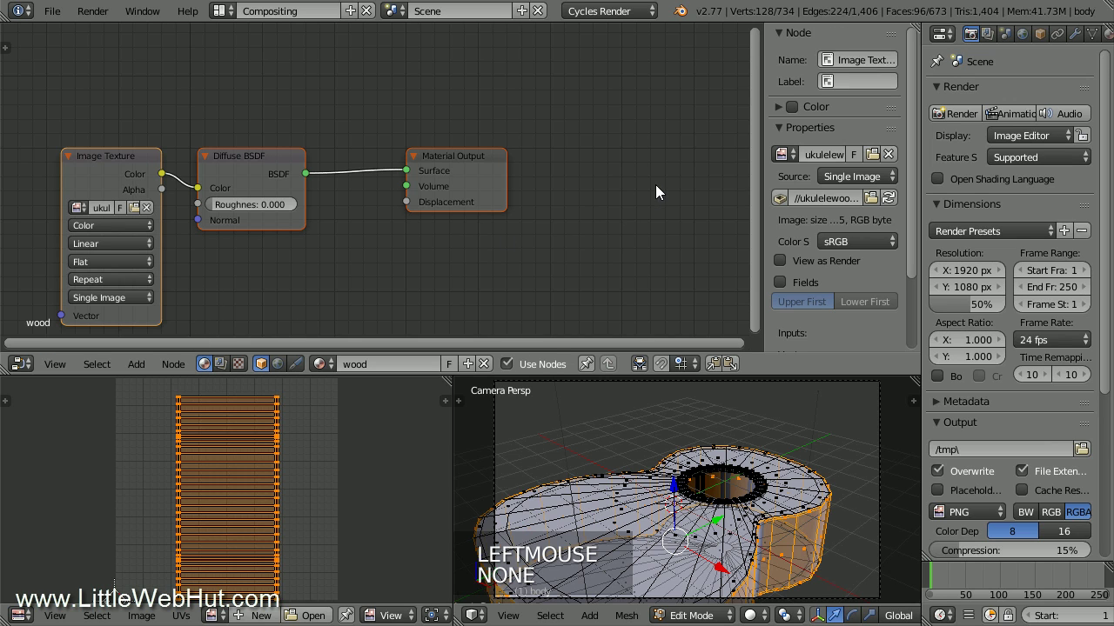
{"action": "key", "text": "n"}
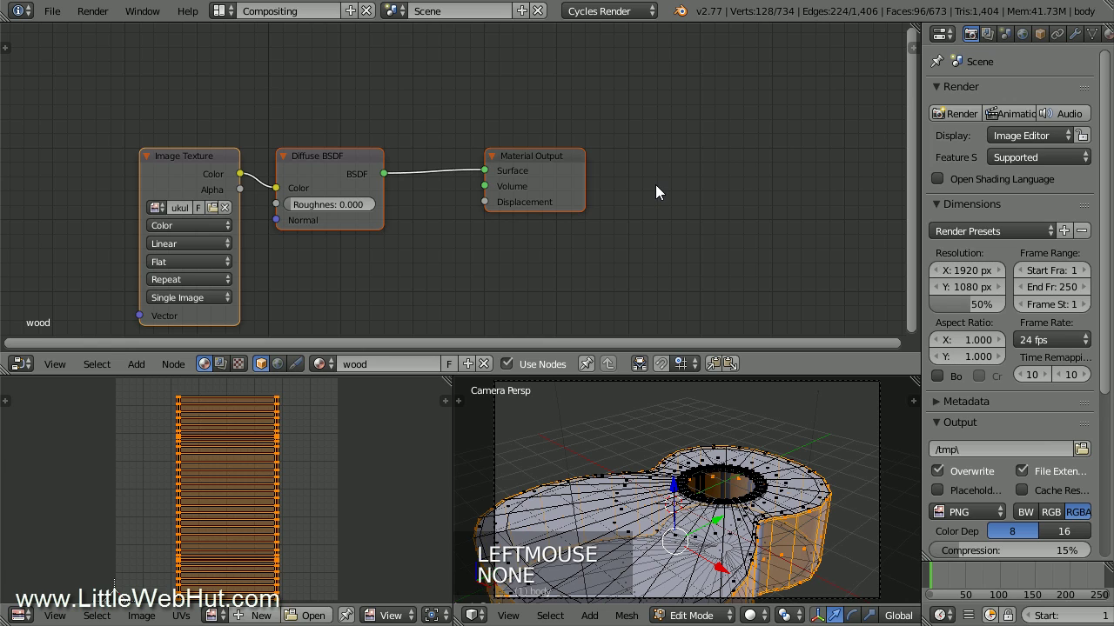
{"action": "left_click", "coordinate": [753, 615]}
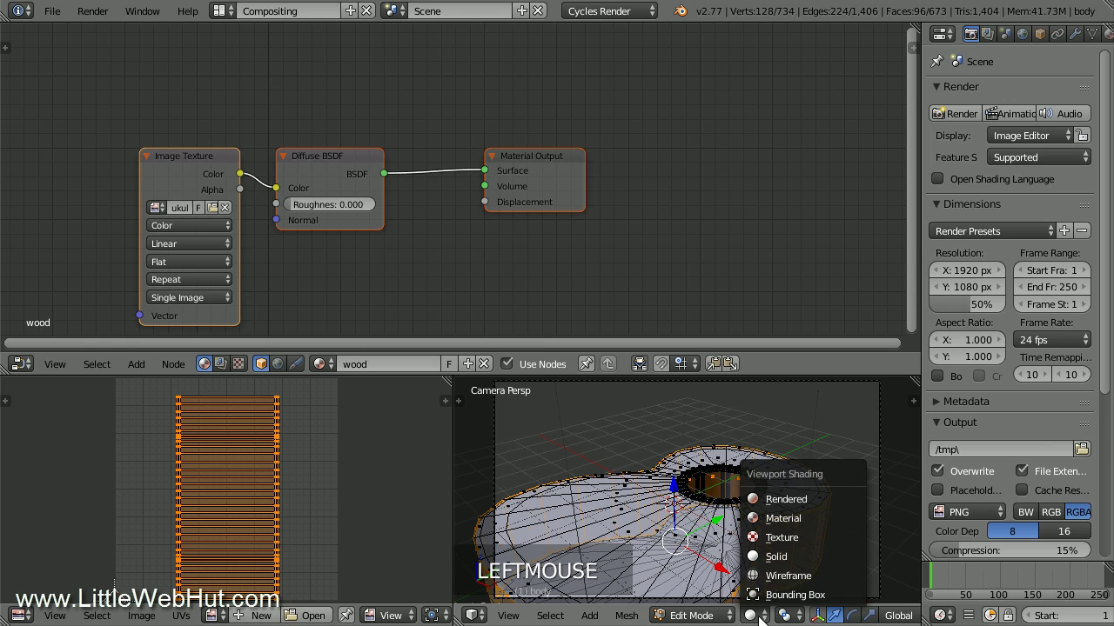
{"action": "left_click", "coordinate": [813, 502]}
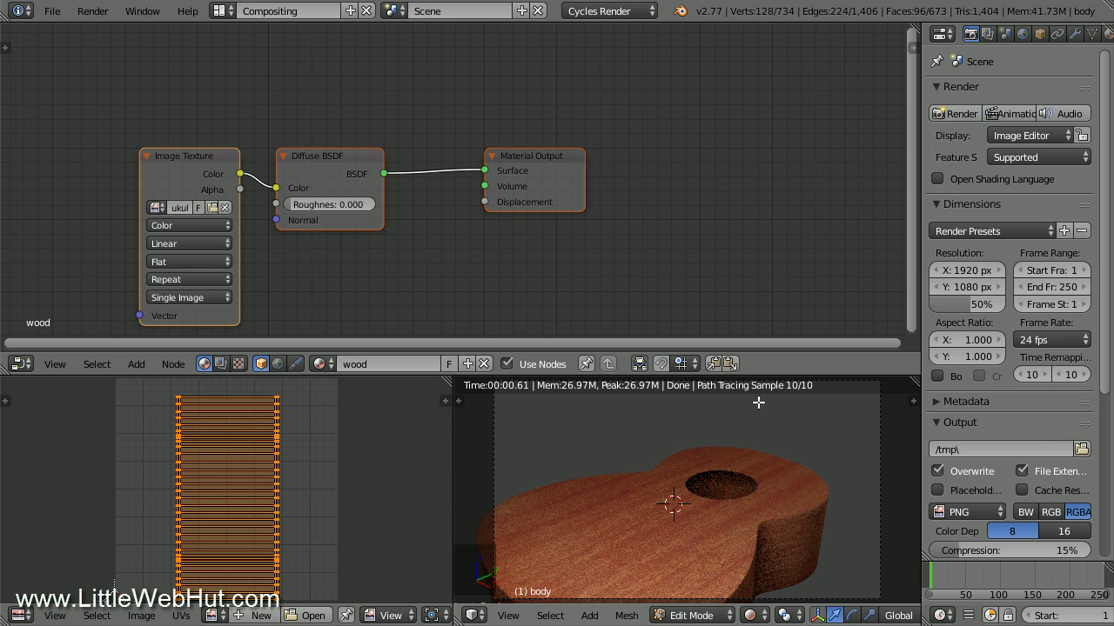
- Insert a Mix Shader between the Diffuse BSDF and Material Output nodes and place it above the relocated Material Output
{"action": "left_click_drag", "start_coordinate": [545, 155], "coordinate": [856, 273]}
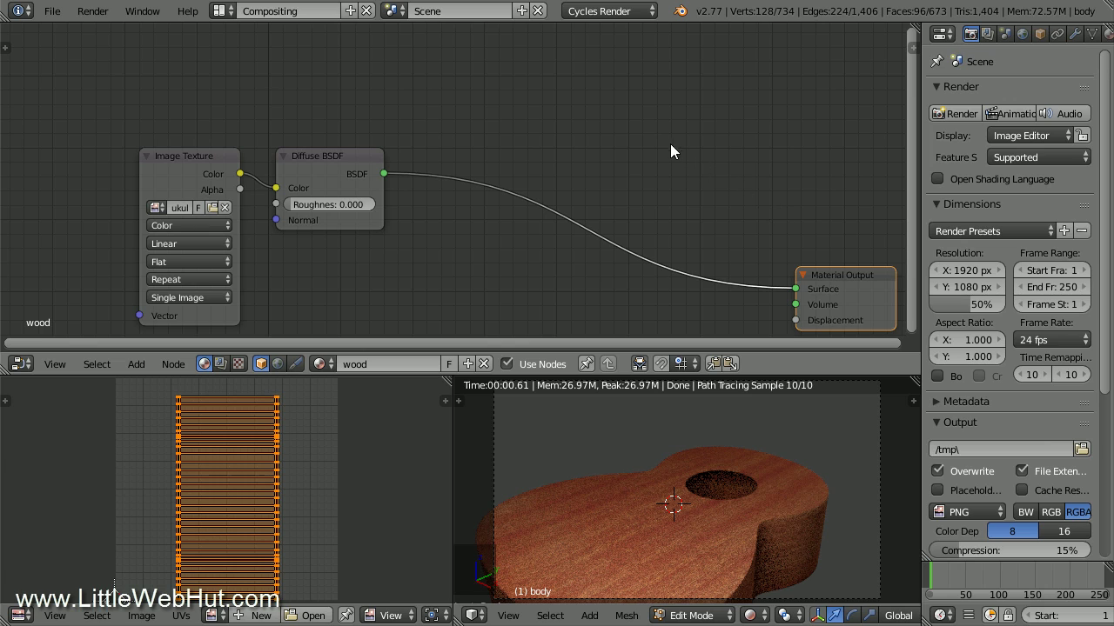
{"action": "key", "text": "shift+a"}
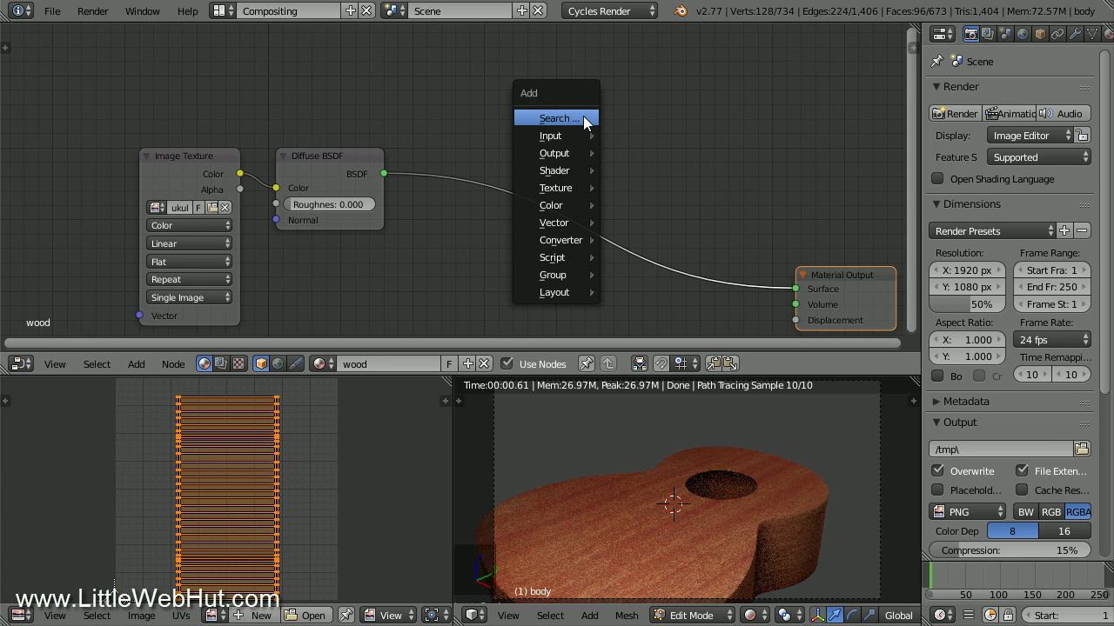
{"action": "mouse_move", "coordinate": [575, 171]}
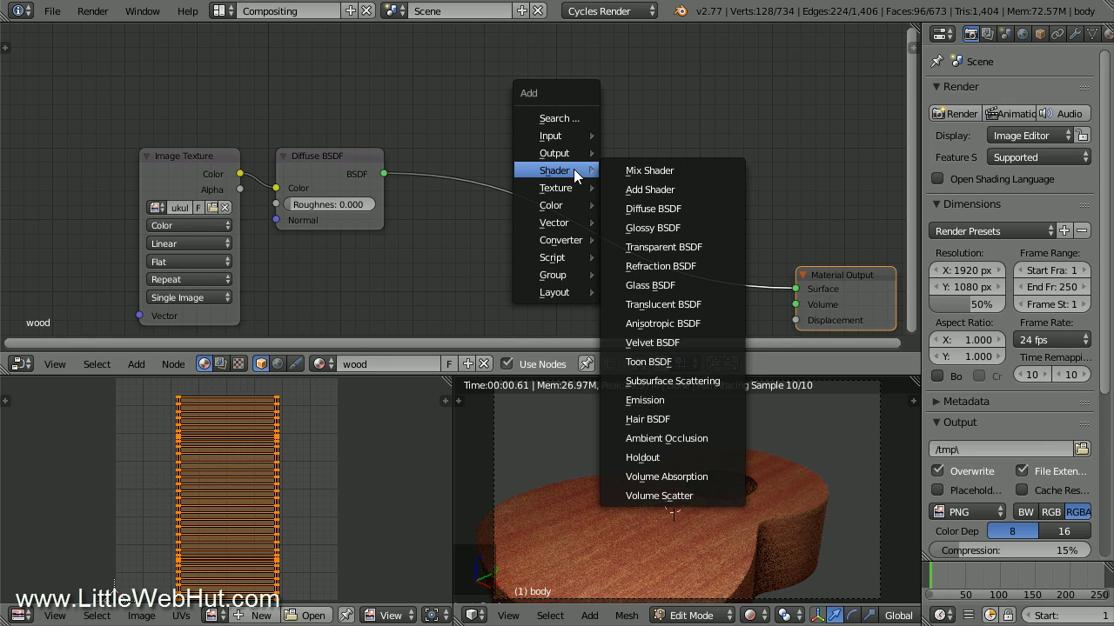
{"action": "left_click", "coordinate": [692, 171]}
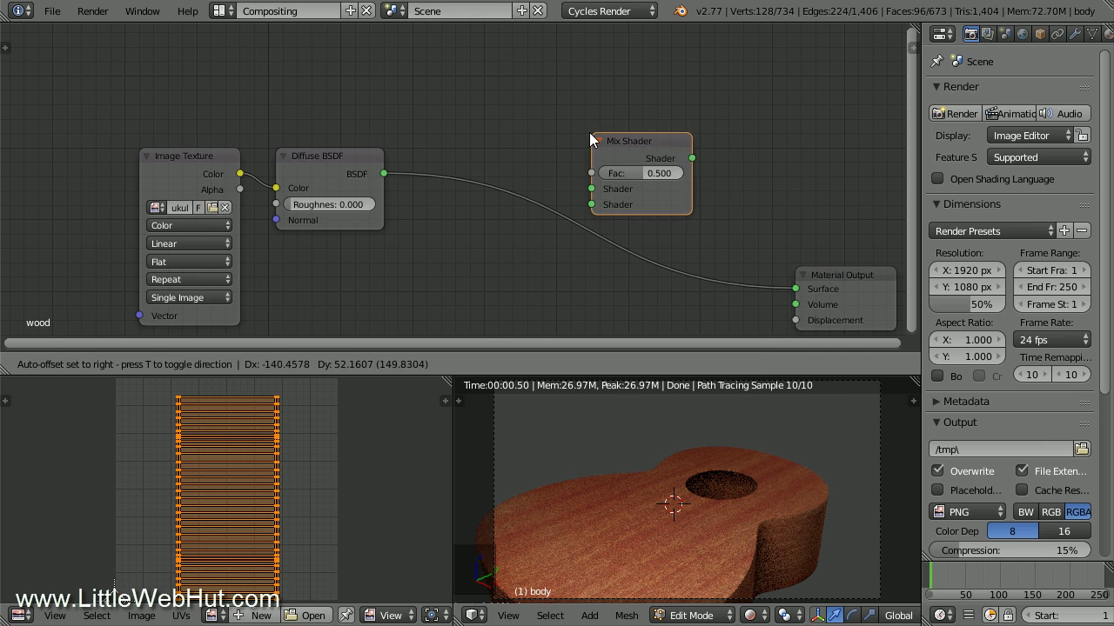
{"action": "left_click", "coordinate": [502, 156]}
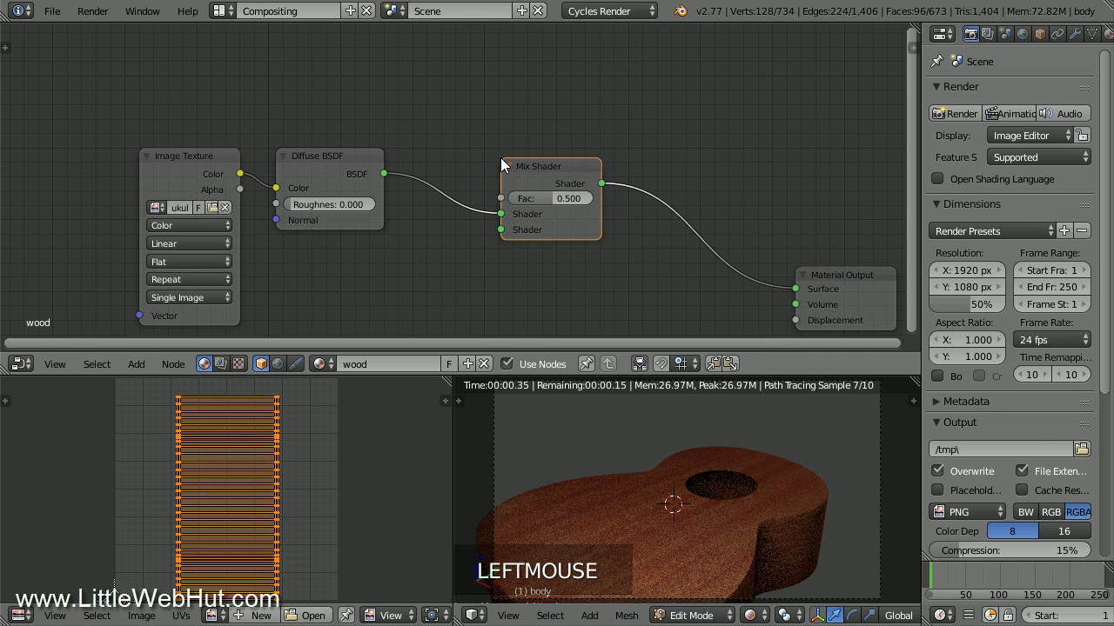
{"action": "left_click_drag", "start_coordinate": [540, 163], "coordinate": [835, 122]}
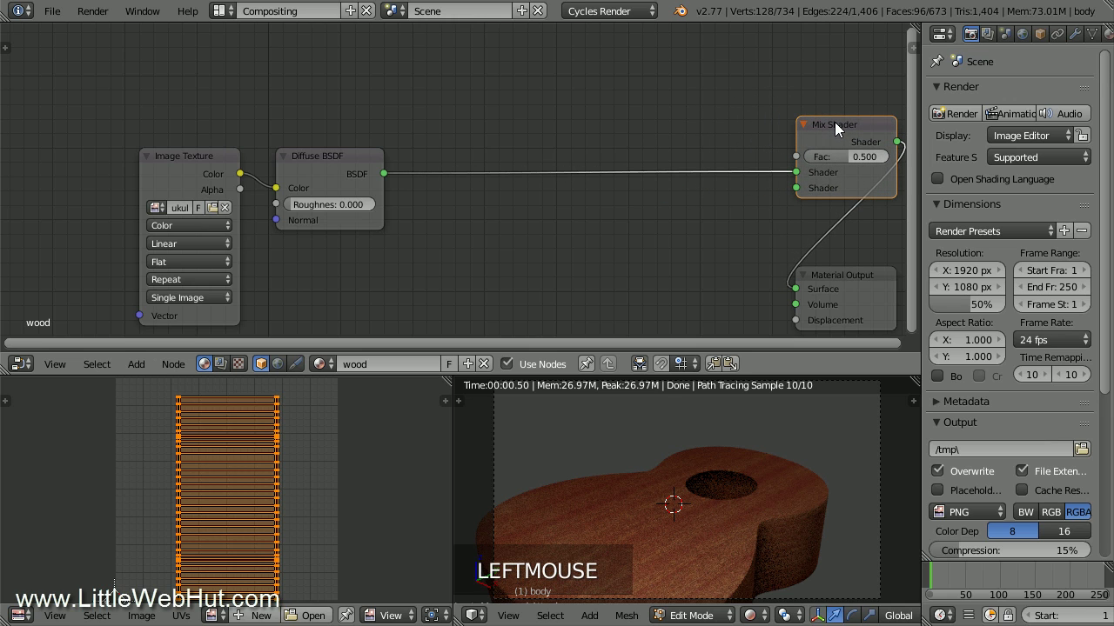
- Add a Glossy BSDF below the Diffuse-to-Mix link and connect it to the Mix Shader's second Shader input
{"action": "key", "text": "shift+a"}
{"action": "mouse_move", "coordinate": [487, 104]}
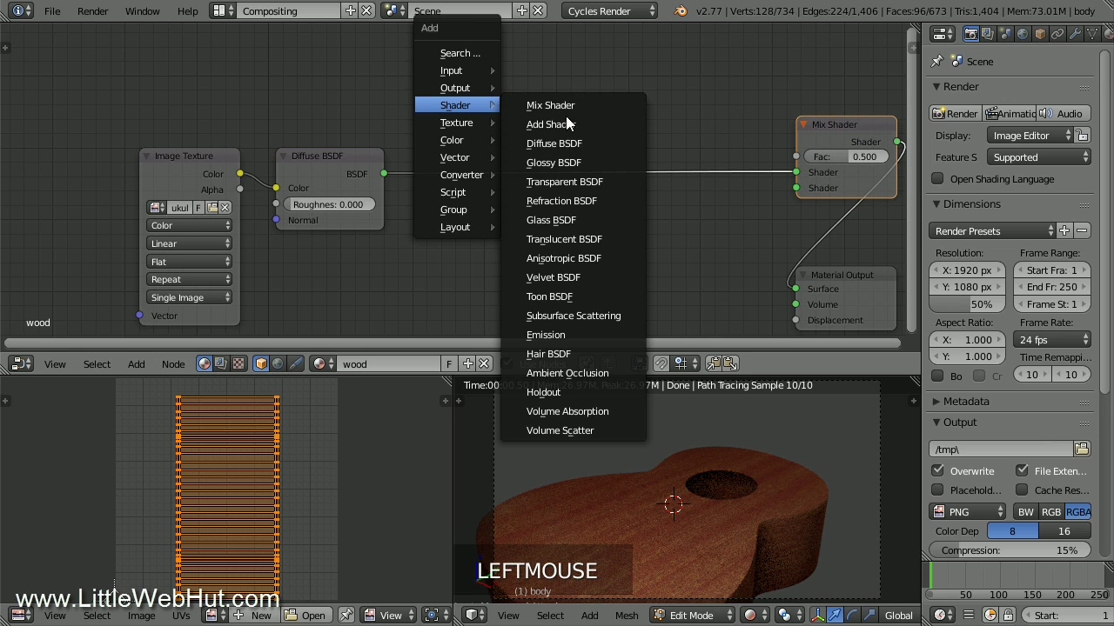
{"action": "left_click", "coordinate": [596, 163]}
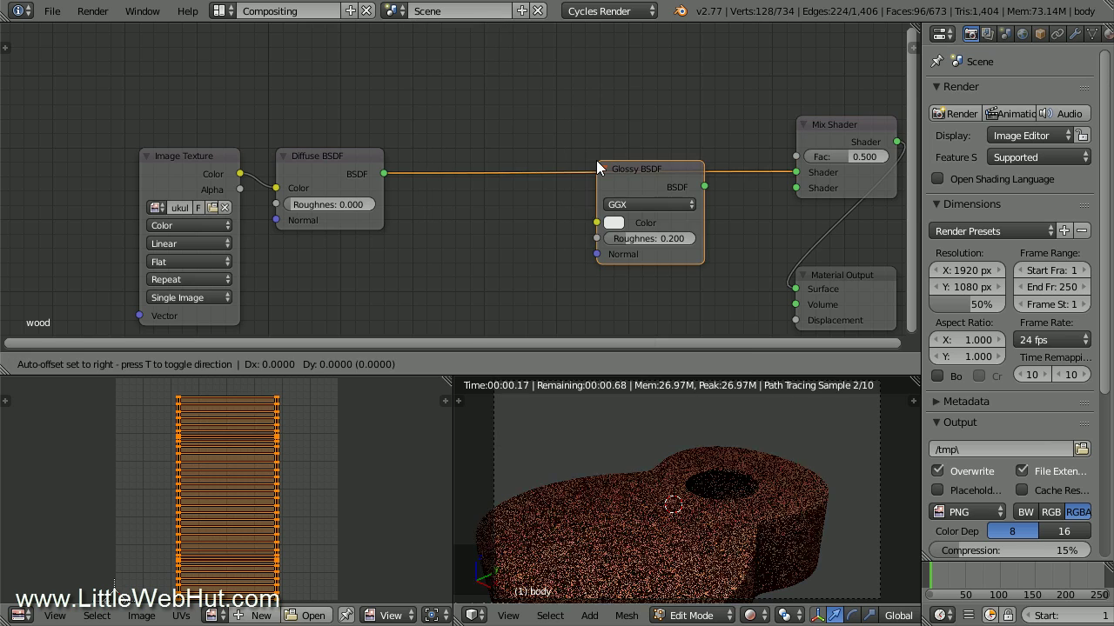
{"action": "left_click", "coordinate": [651, 197]}
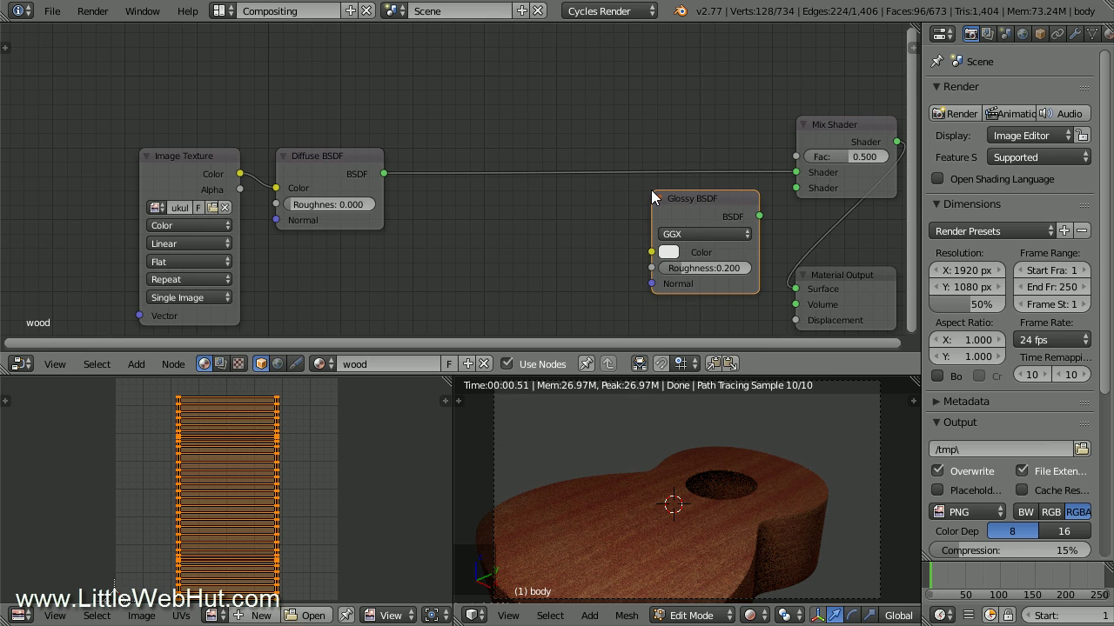
{"action": "left_click_drag", "start_coordinate": [759, 217], "coordinate": [797, 191]}
- Set the Glossy BSDF's roughness to 0.1
{"action": "left_click", "coordinate": [731, 268]}
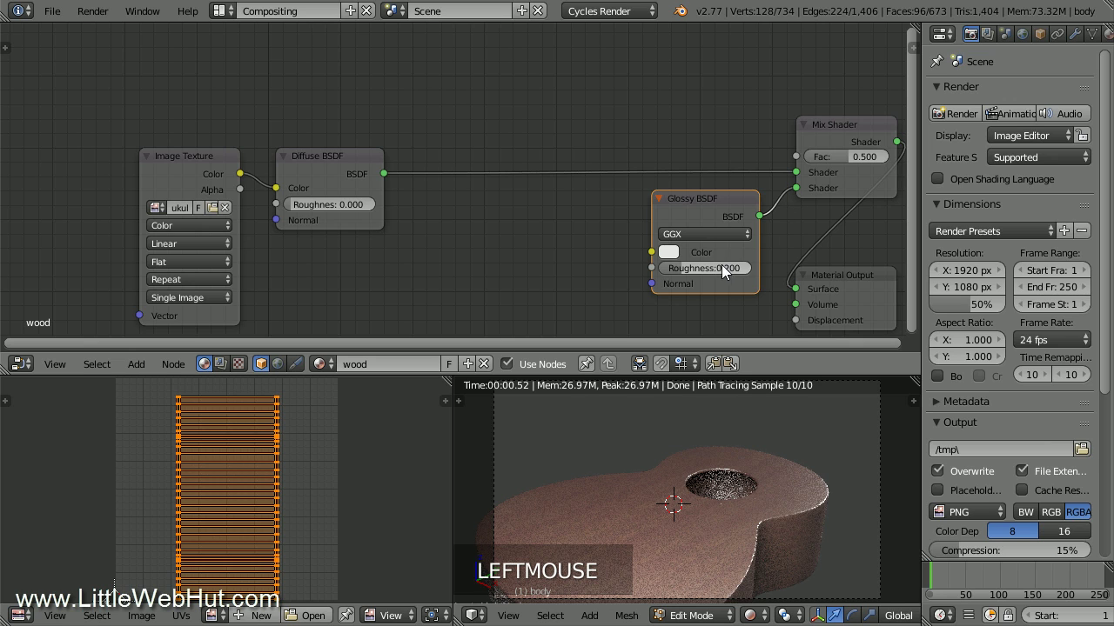
{"action": "type", "text": "0.2"}
{"action": "left_click", "coordinate": [718, 284]}
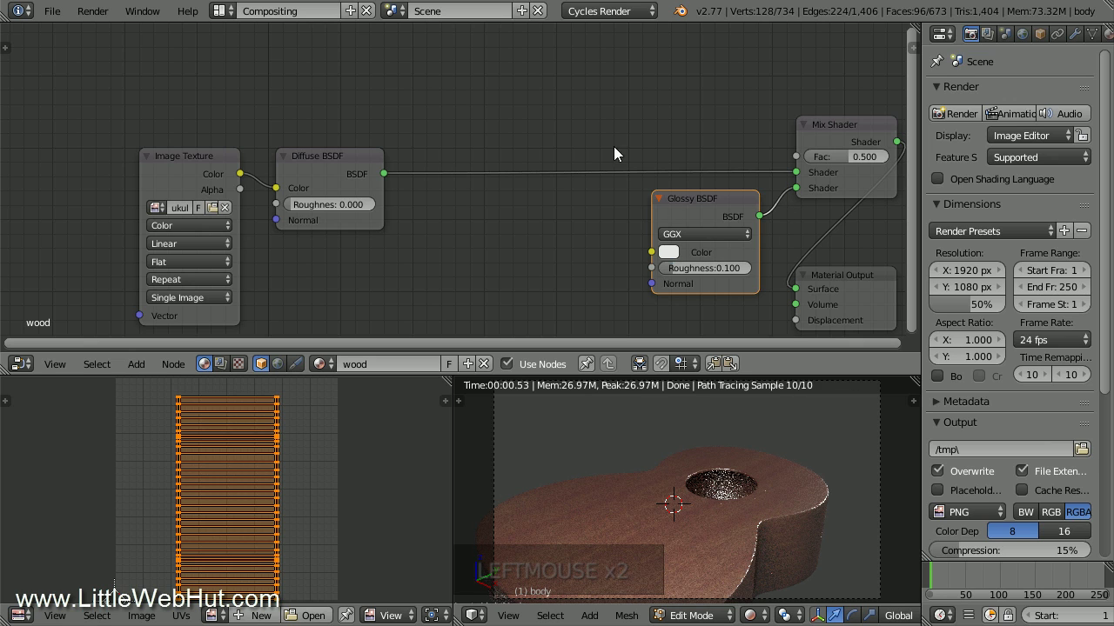
- Add a Layer Weight node above the Mix Shader and link its Facing output to the Mix Shader's Fac input
{"action": "key", "text": "shift+a"}
{"action": "mouse_move", "coordinate": [502, 88]}
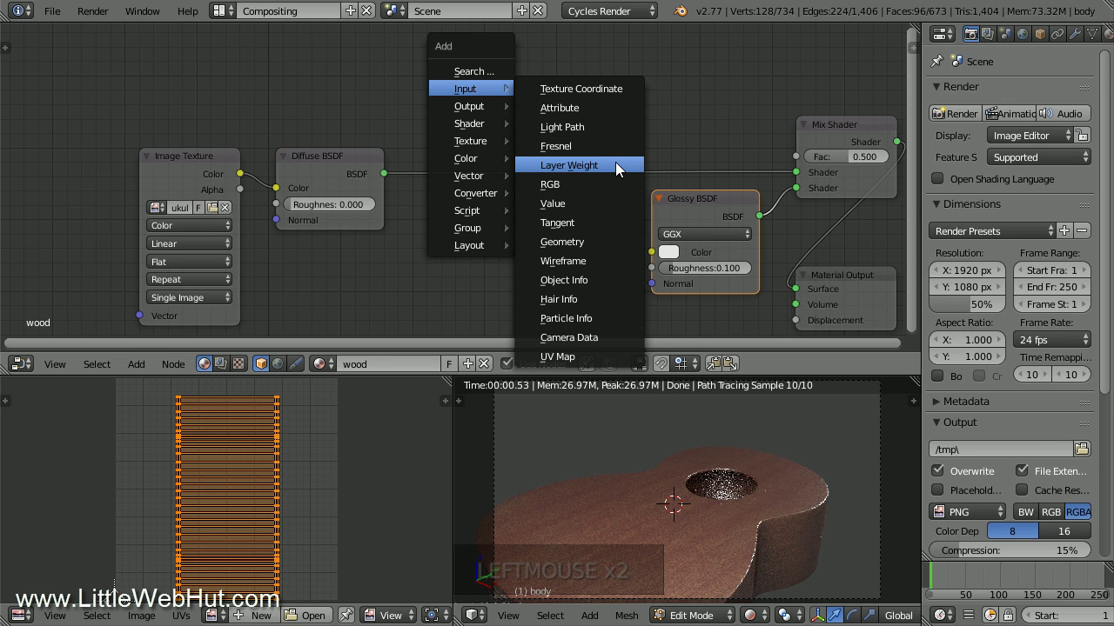
{"action": "left_click", "coordinate": [617, 166]}
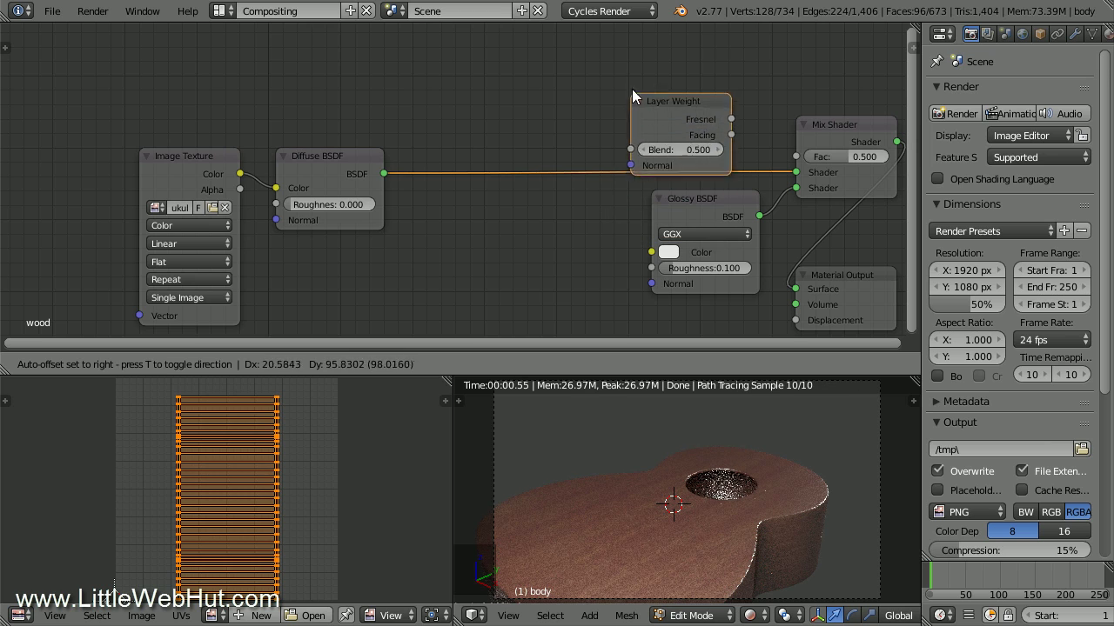
{"action": "left_click", "coordinate": [658, 40]}
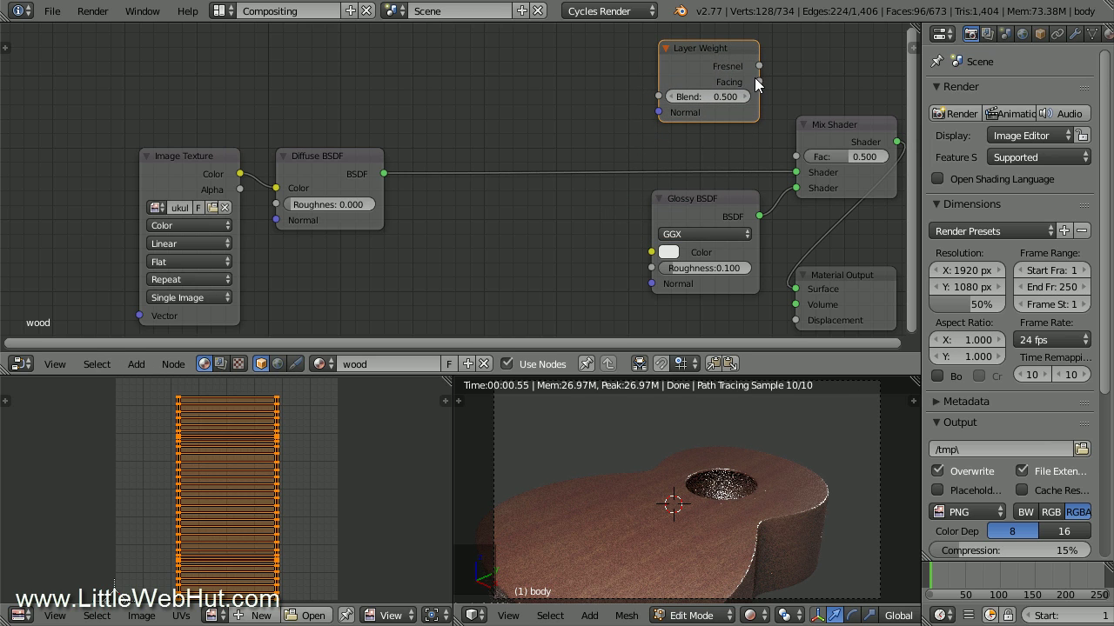
{"action": "left_click_drag", "start_coordinate": [758, 81], "coordinate": [795, 157]}
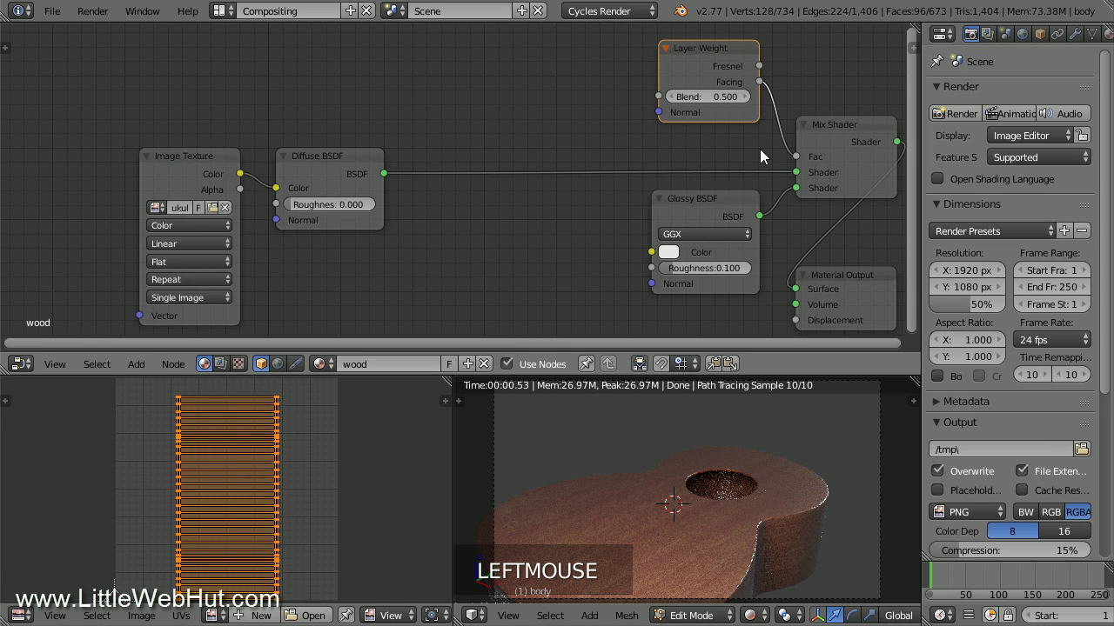
- Set the Layer Weight node's Blend value to 0.03
{"action": "left_click", "coordinate": [726, 97]}
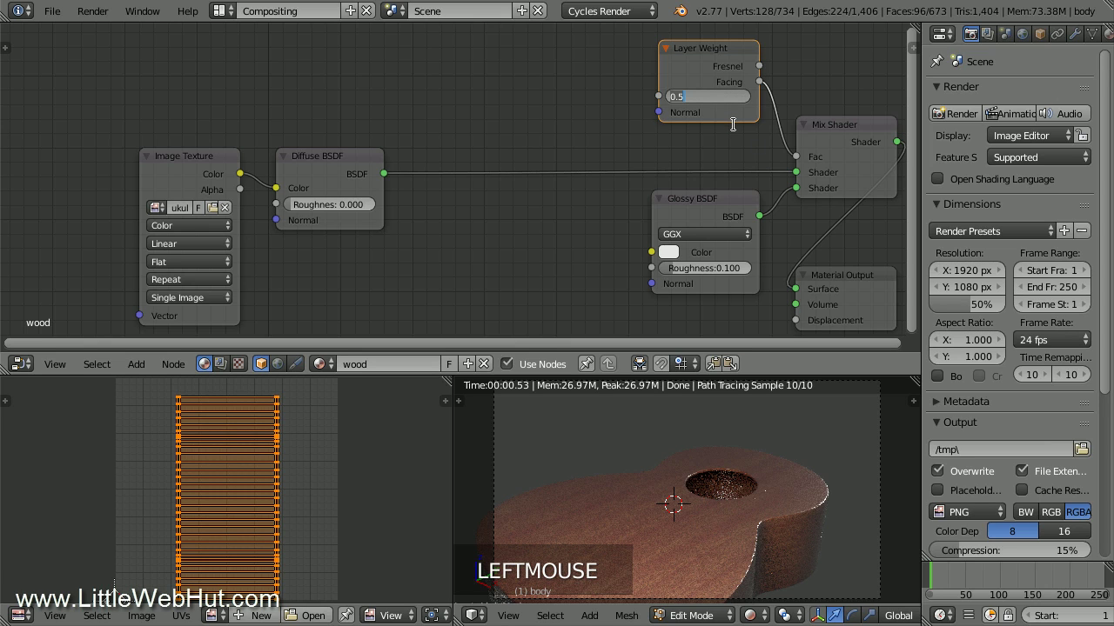
{"action": "type", "text": ".03"}
{"action": "key", "text": "Return"}
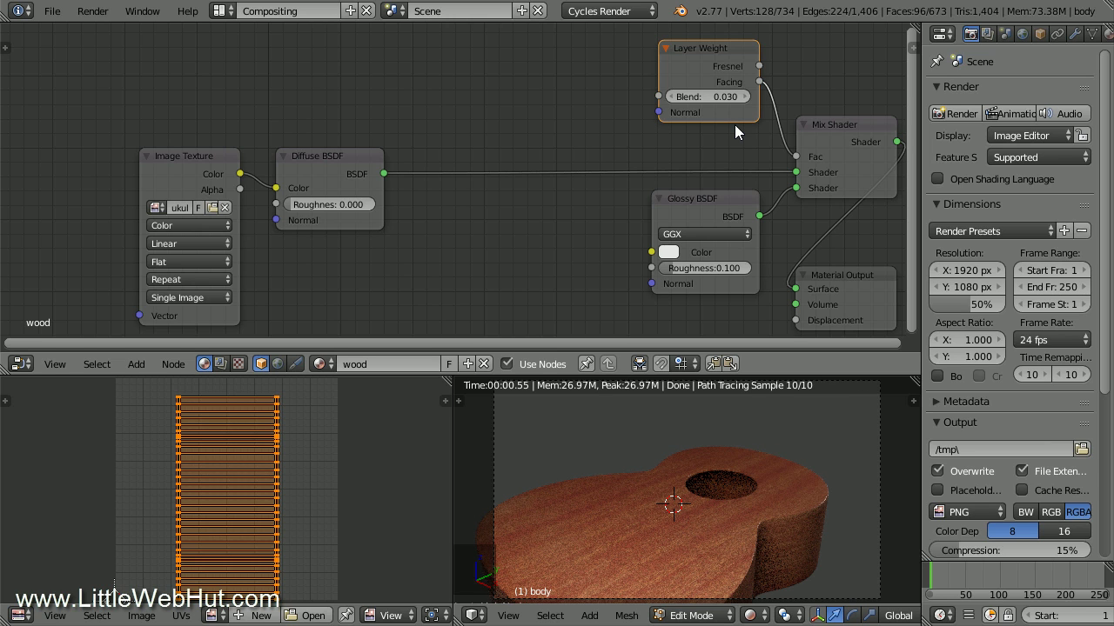
- Spread the Diffuse BSDF and Image Texture nodes apart and add a Math node set to Multiply beside the Image Texture
{"action": "left_click_drag", "start_coordinate": [352, 158], "coordinate": [593, 131]}
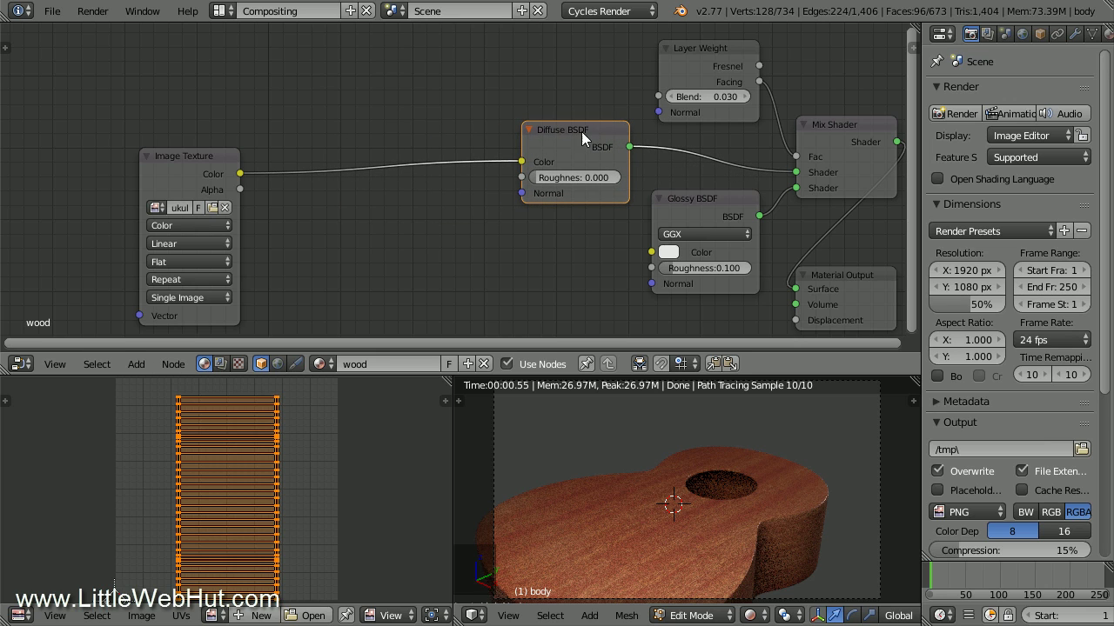
{"action": "left_click_drag", "start_coordinate": [216, 160], "coordinate": [80, 149]}
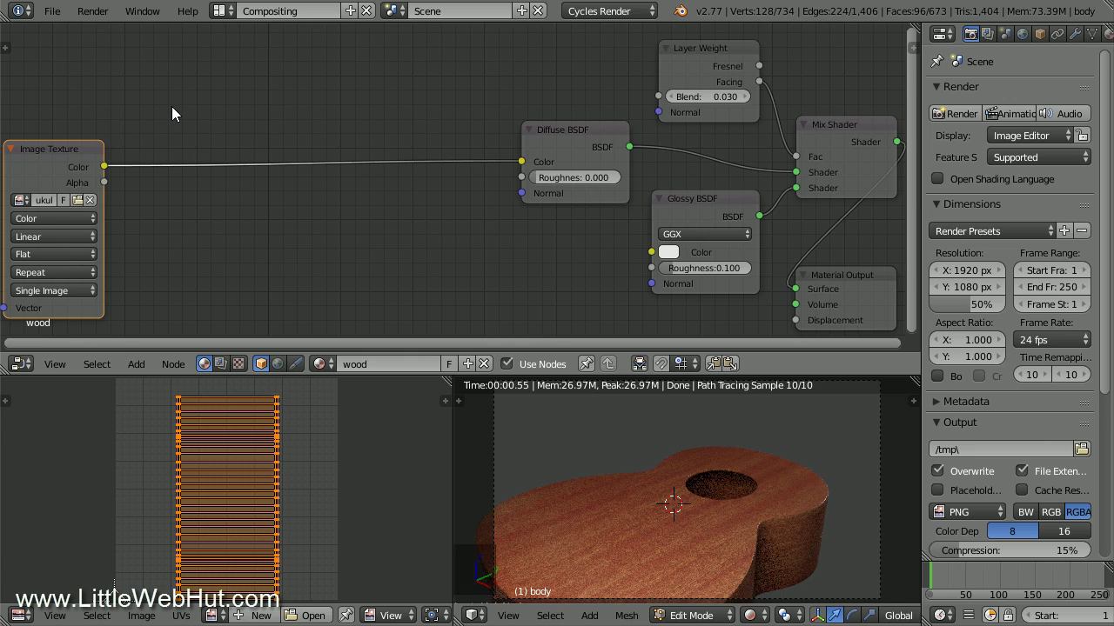
{"action": "key", "text": "shift+a"}
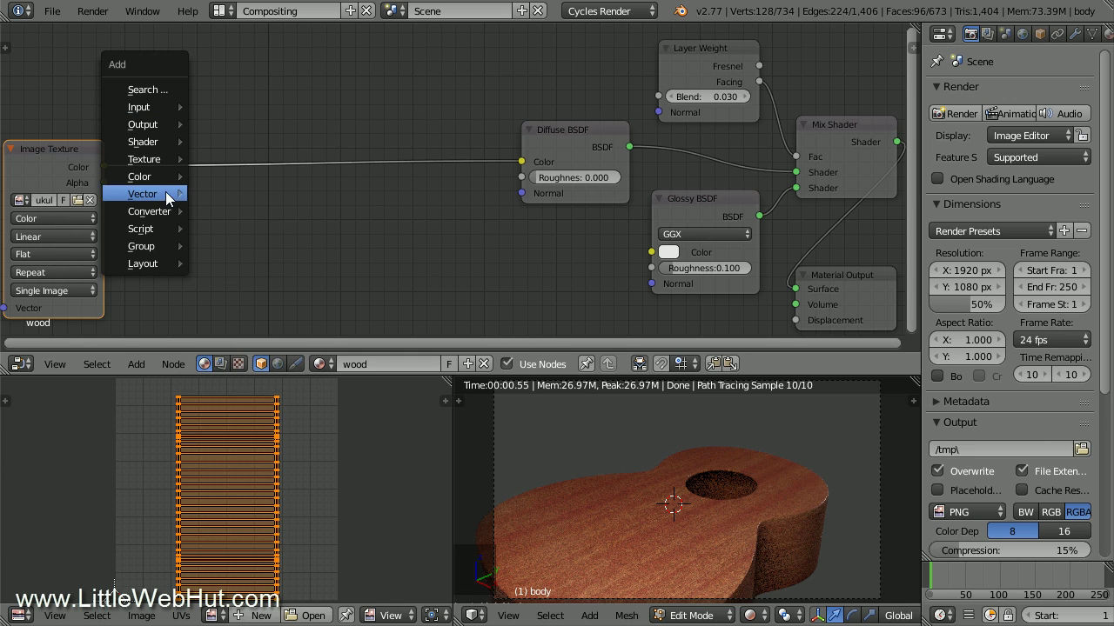
{"action": "mouse_move", "coordinate": [168, 213]}
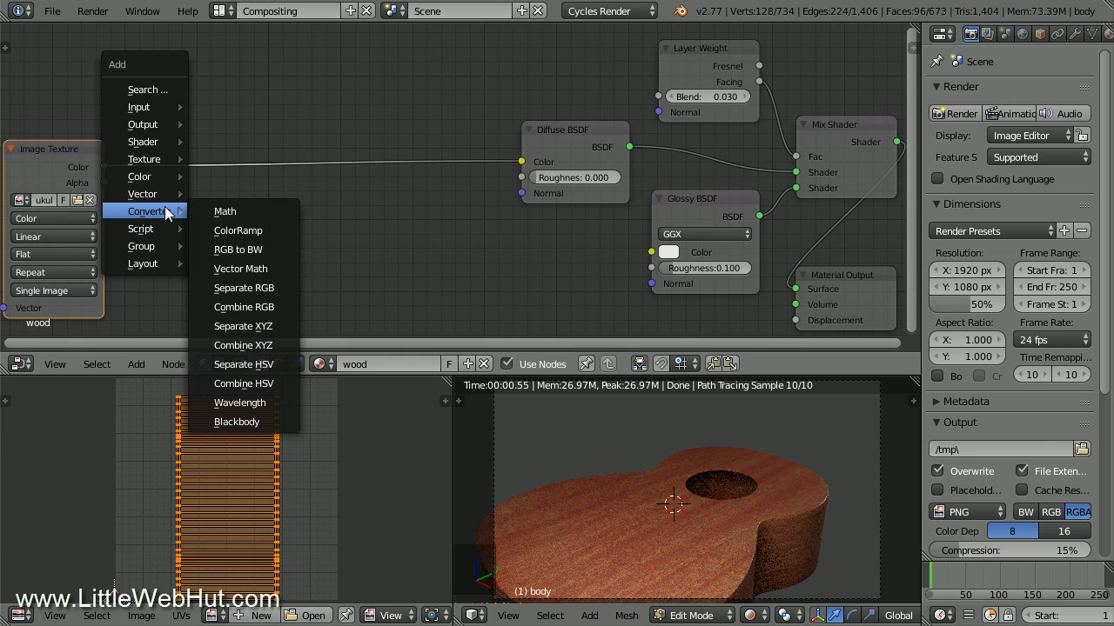
{"action": "left_click", "coordinate": [266, 210]}
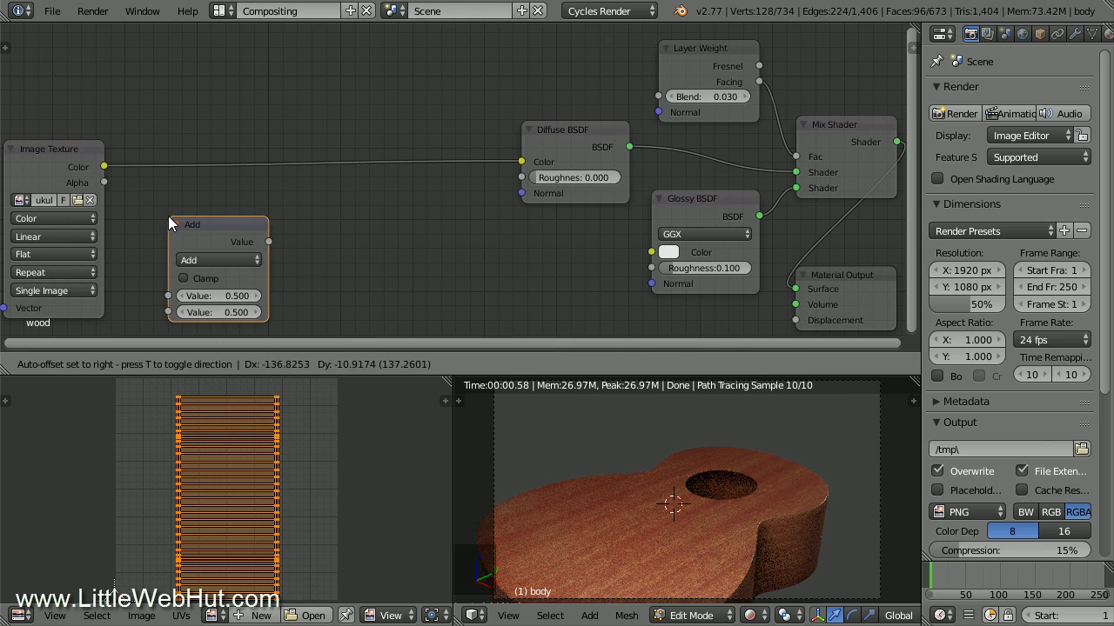
{"action": "left_click", "coordinate": [152, 221]}
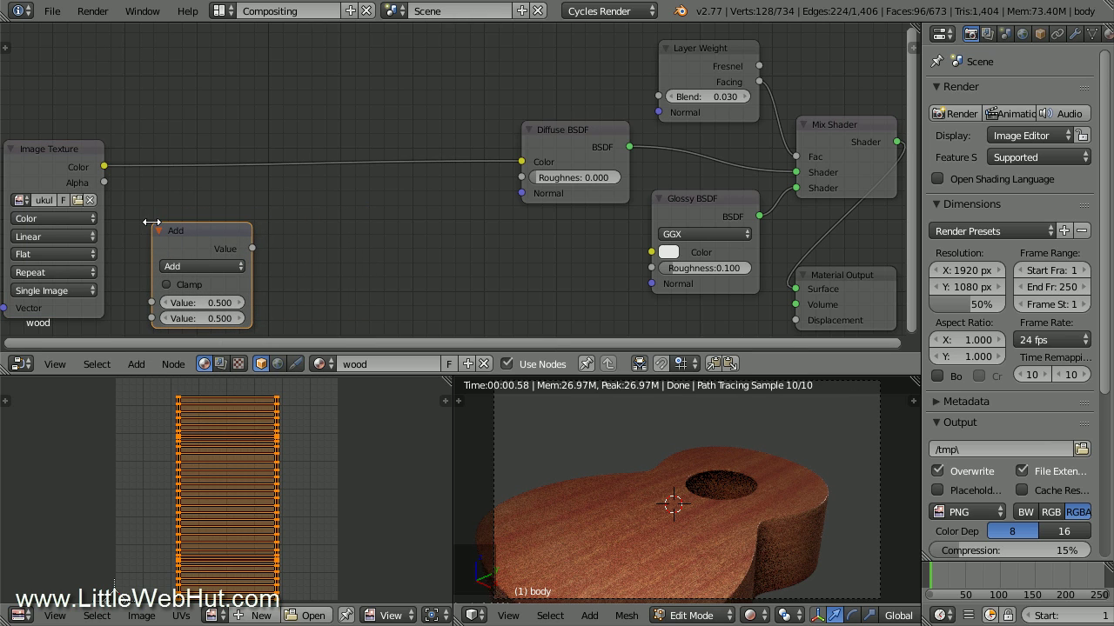
{"action": "left_click", "coordinate": [192, 266]}
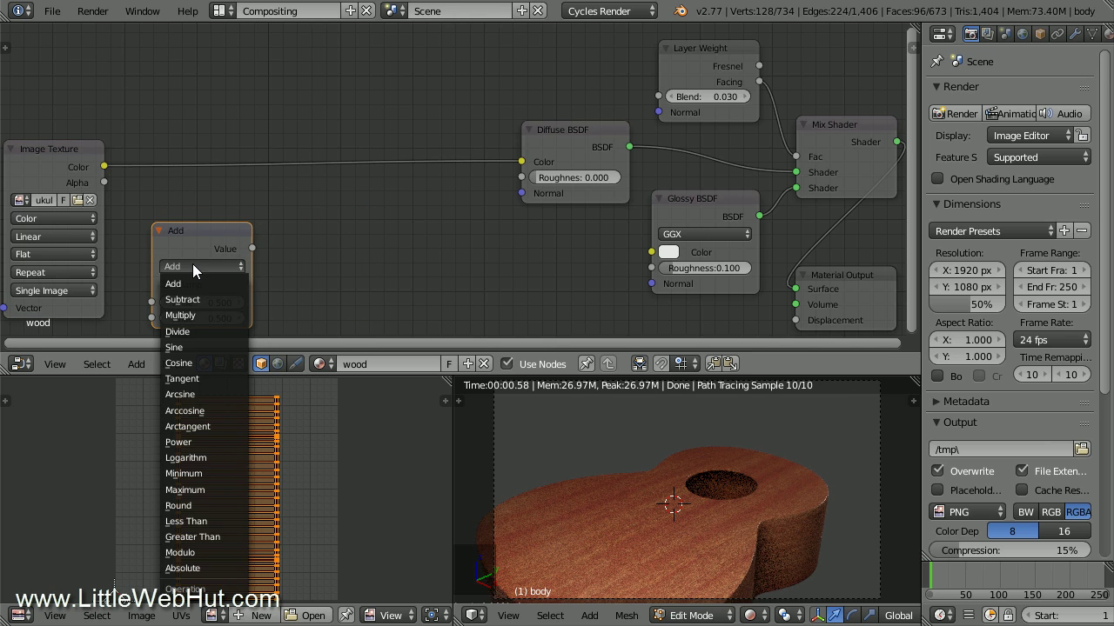
{"action": "left_click", "coordinate": [209, 314]}
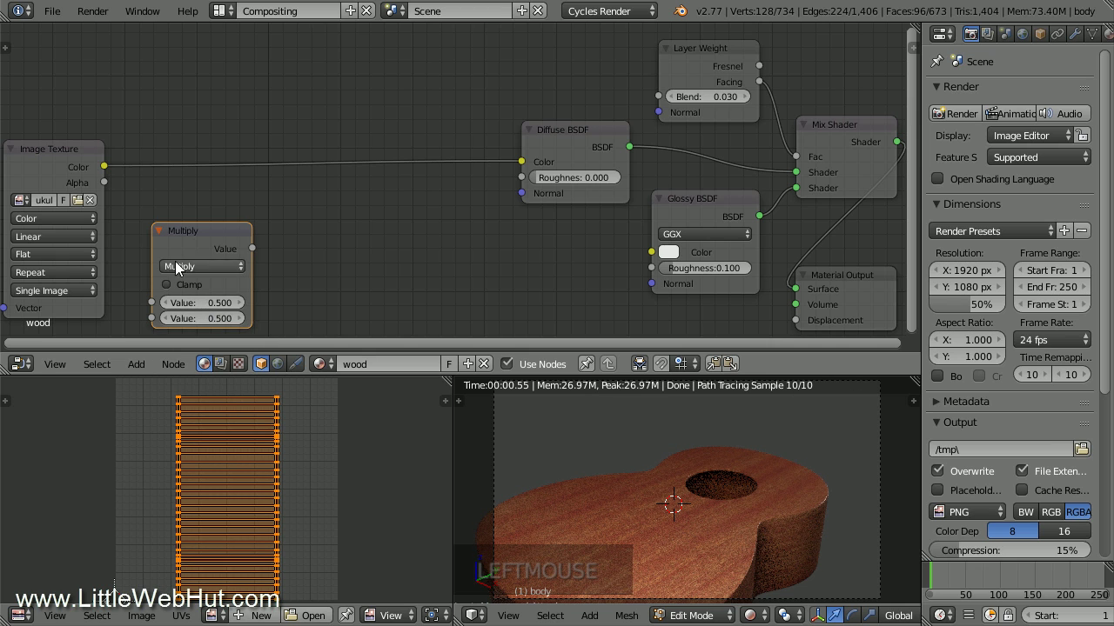
- Link the Image Texture's Color through the Multiply node to the Material Output's Displacement, and set the multiplier value to -0.1
{"action": "left_click_drag", "start_coordinate": [105, 167], "coordinate": [148, 298]}
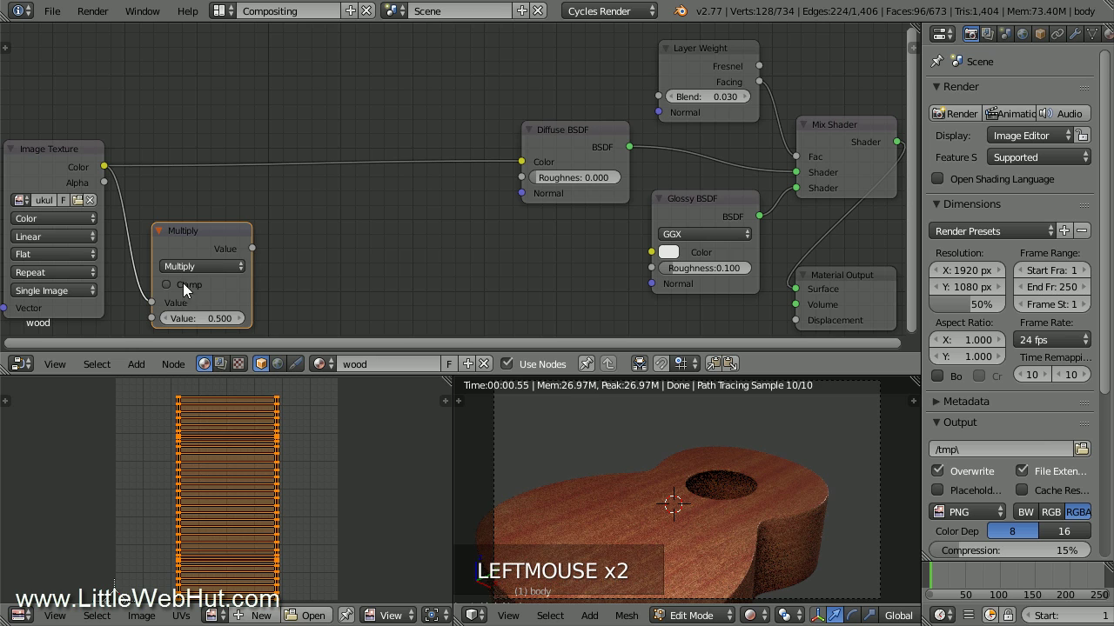
{"action": "left_click_drag", "start_coordinate": [252, 249], "coordinate": [787, 320]}
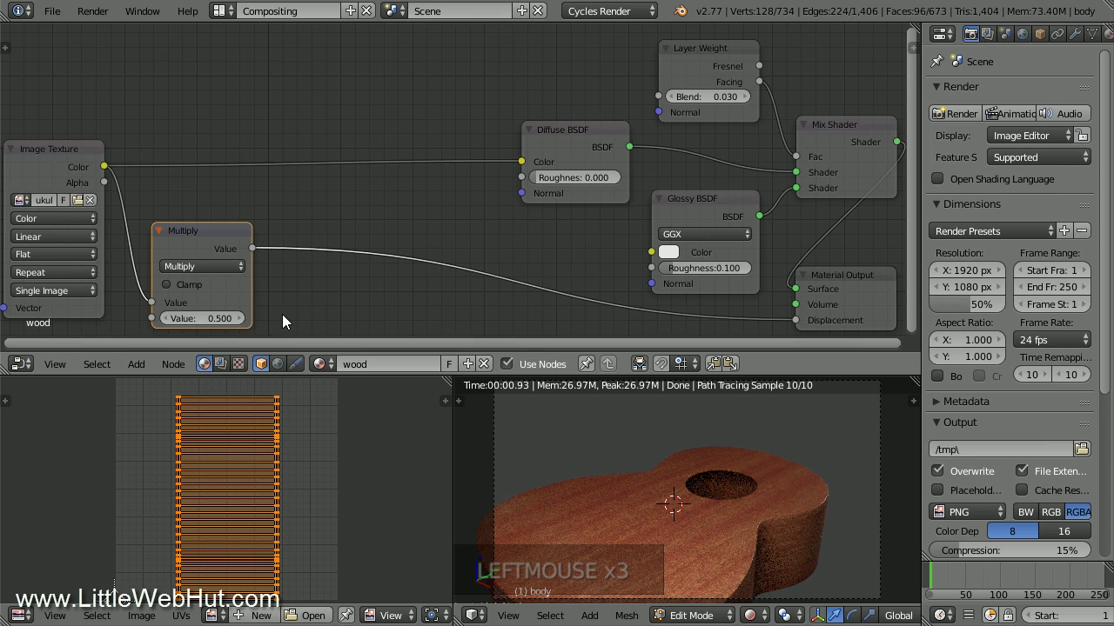
{"action": "left_click", "coordinate": [219, 319]}
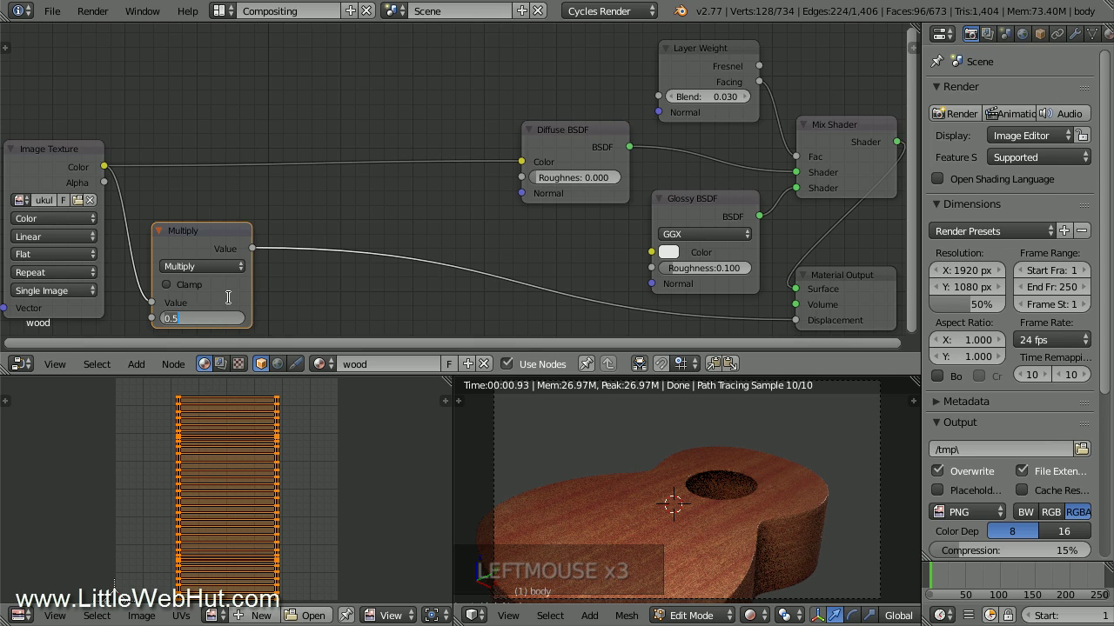
{"action": "key", "text": "BackSpace"}
{"action": "type", "text": "-.1"}
{"action": "key", "text": "Return"}
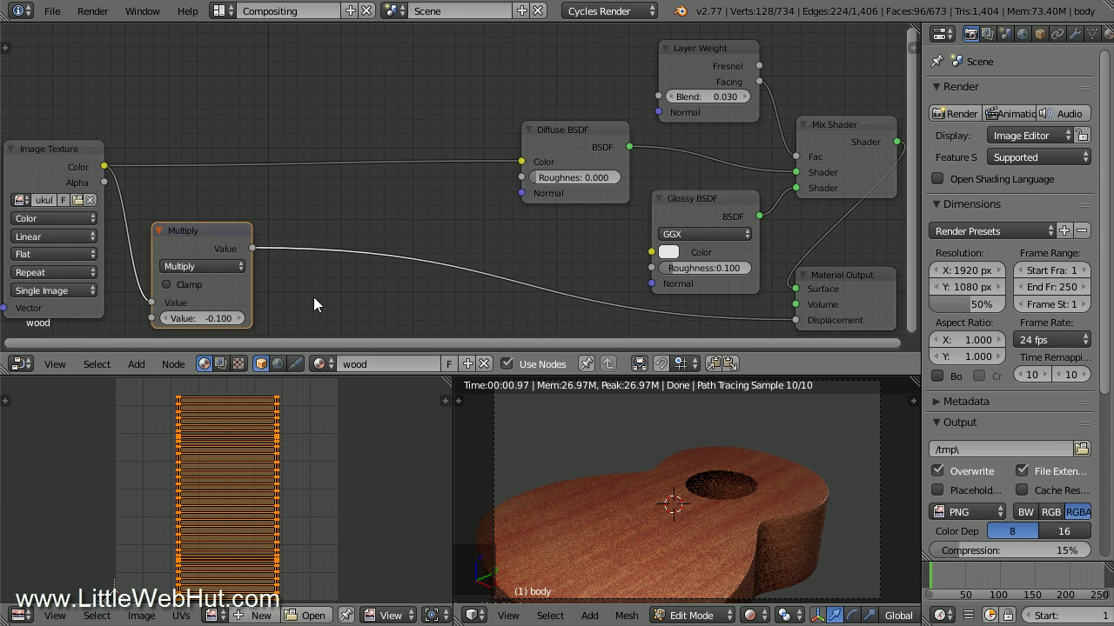
- Switch to the Default layout and examine the rendered wood material on the ukulele body from another side
{"action": "left_click", "coordinate": [222, 11]}
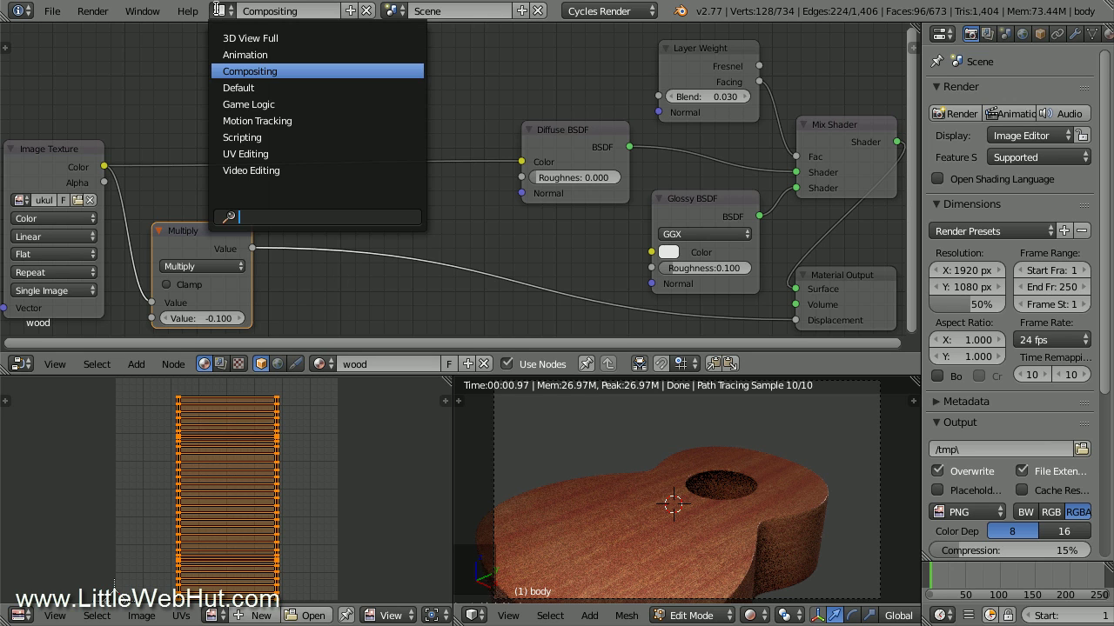
{"action": "left_click", "coordinate": [280, 85]}
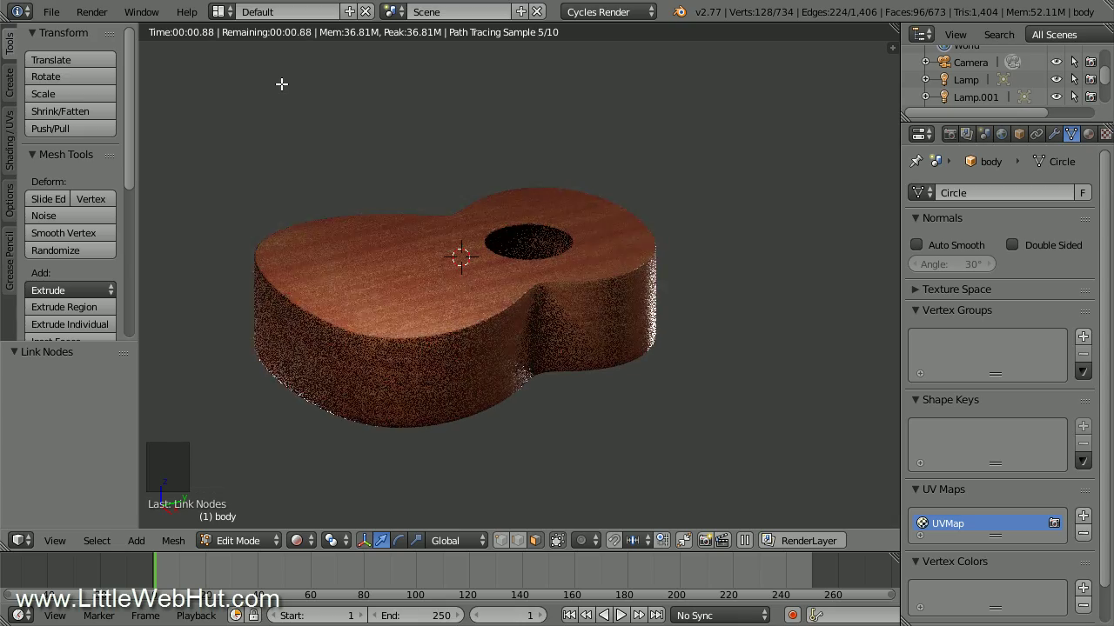
{"action": "middle_click_drag", "start_coordinate": [230, 241], "coordinate": [469, 350]}
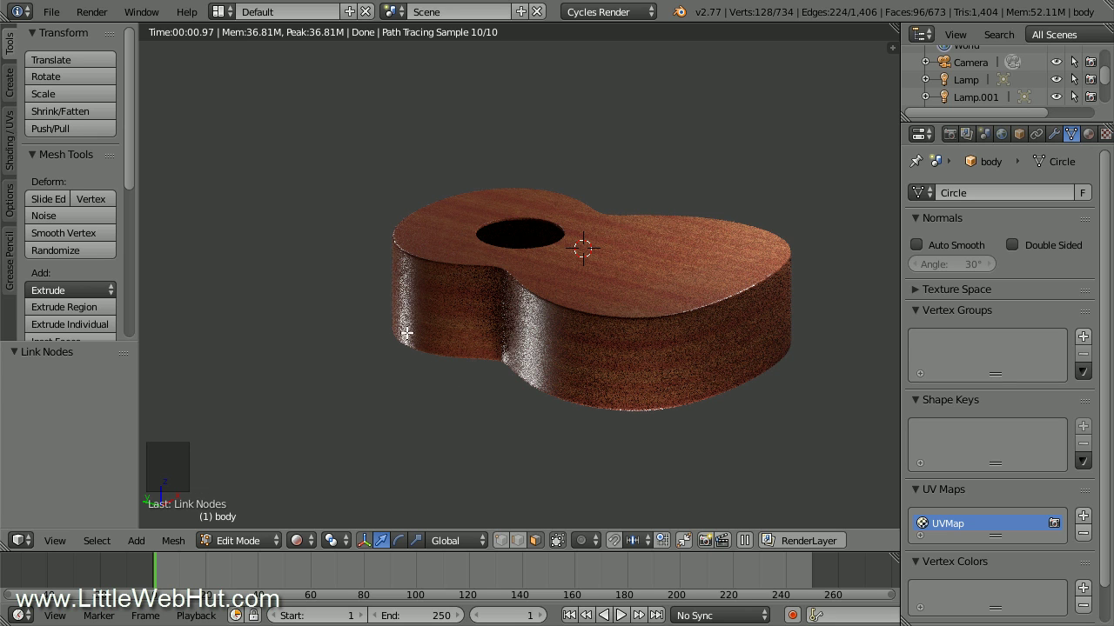
- Switch to the UV Editing layout and set up a wider top view of the body with the tool shelf hidden
{"action": "left_click", "coordinate": [222, 12]}
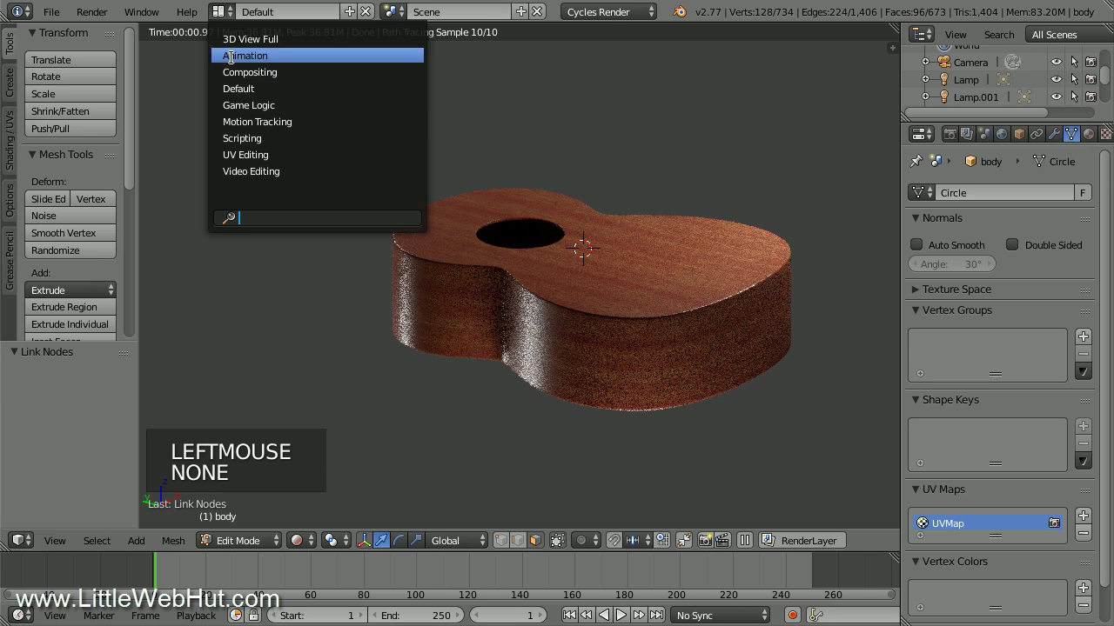
{"action": "left_click", "coordinate": [282, 153]}
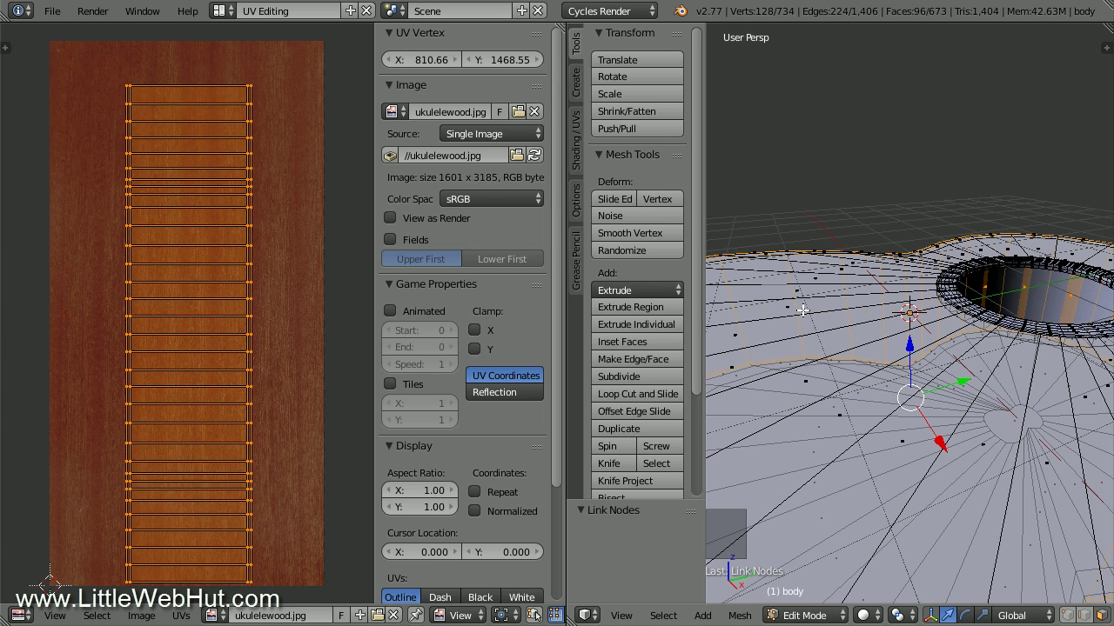
{"action": "key", "text": "KP_7"}
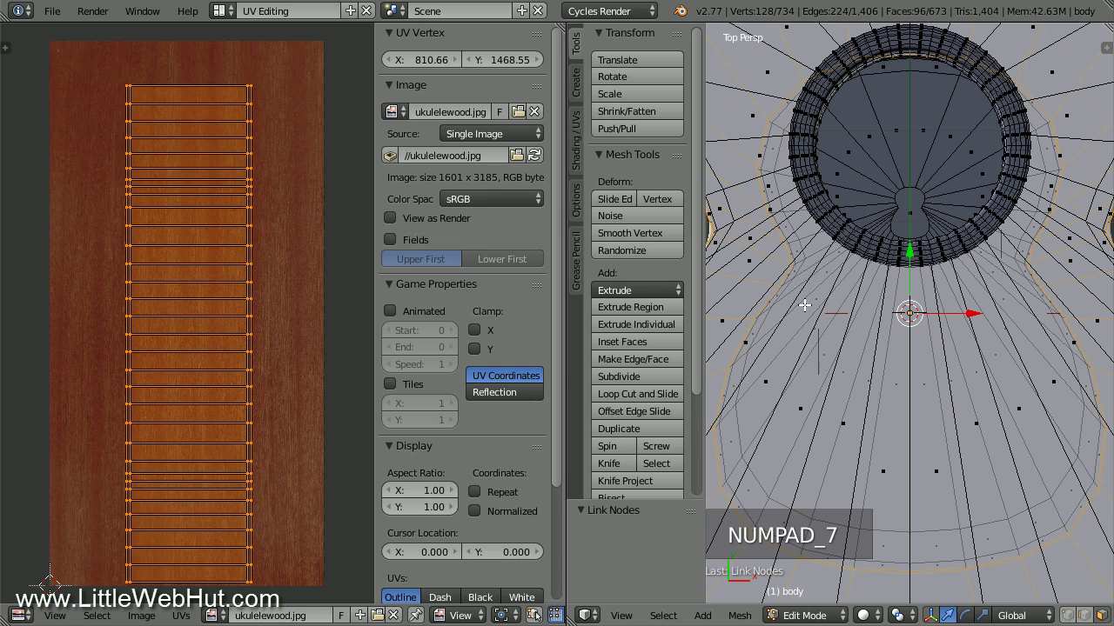
{"action": "key", "text": "t"}
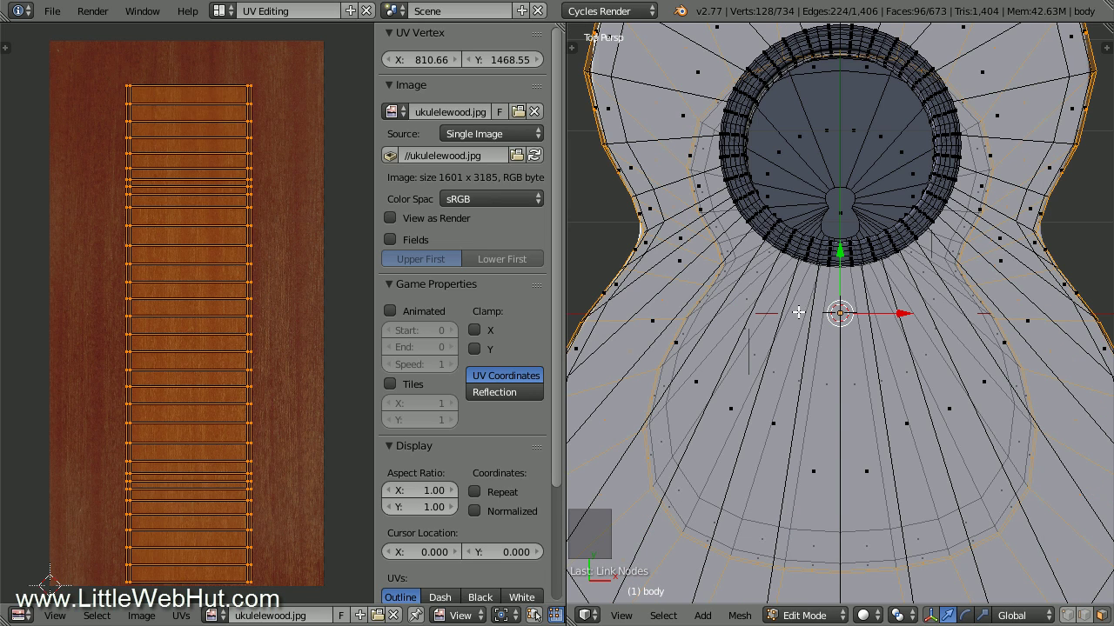
{"action": "left_click_drag", "start_coordinate": [566, 307], "coordinate": [523, 325]}
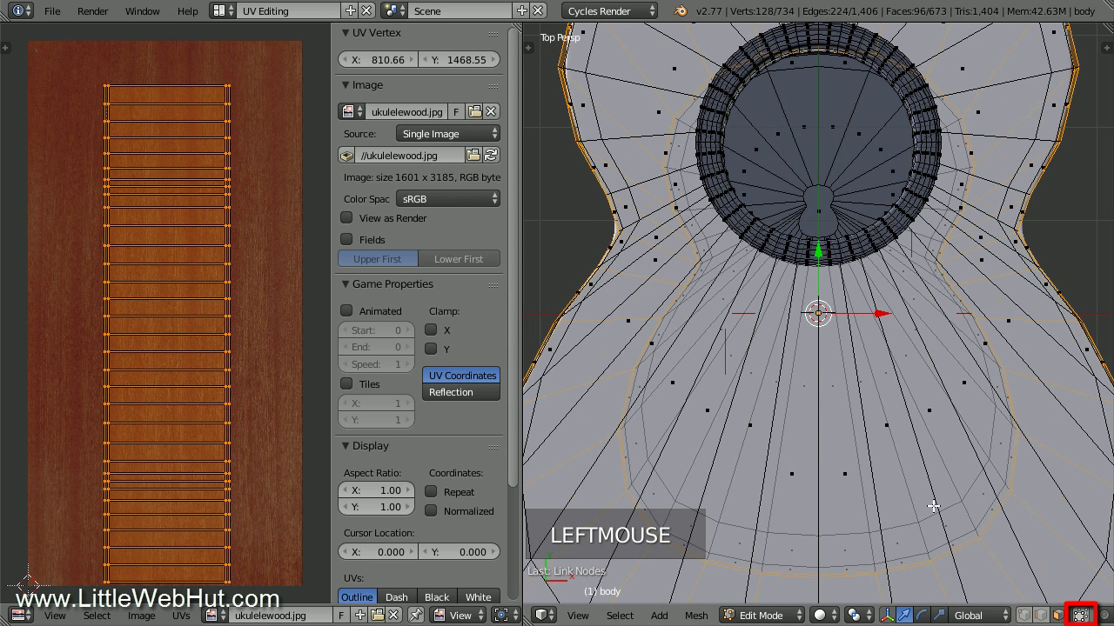
- Limit selection to visible geometry and, in face mode, select two adjacent face loops plus the outermost face loop of the ring around the sound hole
{"action": "left_click", "coordinate": [1081, 615]}
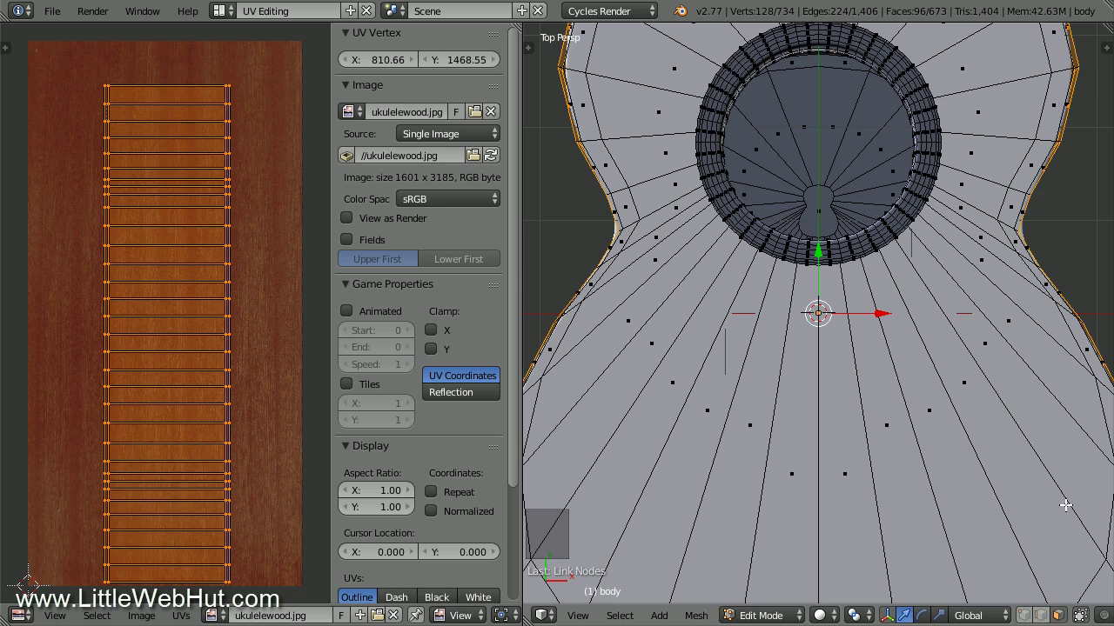
{"action": "middle_click_drag", "start_coordinate": [942, 220], "coordinate": [880, 331], "text": "shift"}
{"action": "scroll", "coordinate": [896, 320], "scroll_direction": "up", "scroll_amount": 5}
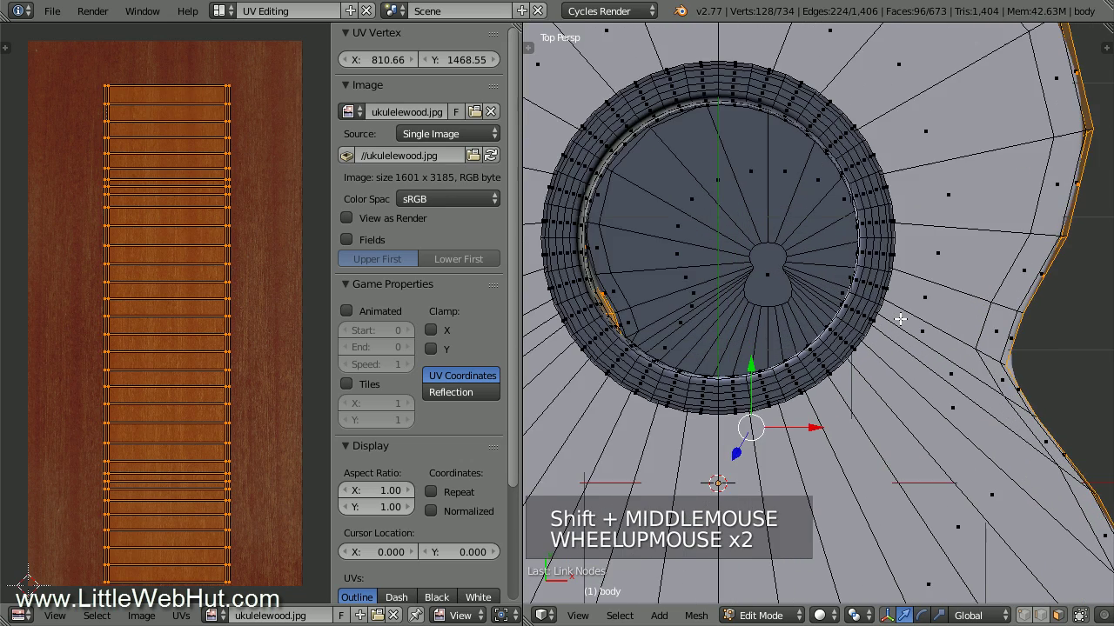
{"action": "scroll", "coordinate": [902, 320], "scroll_direction": "up", "scroll_amount": 1}
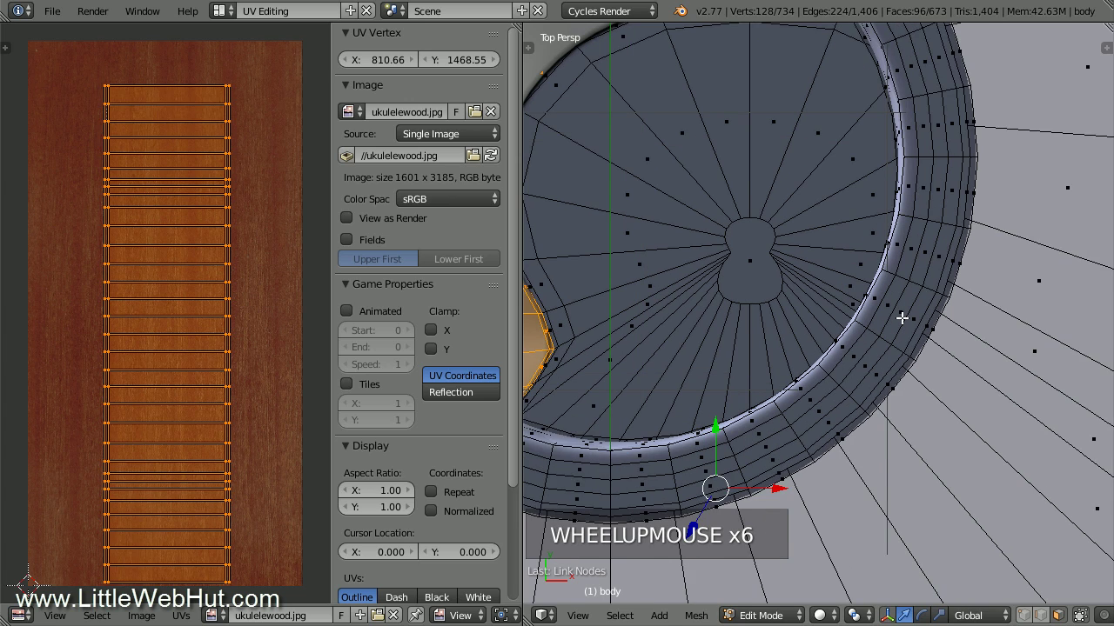
{"action": "scroll", "coordinate": [901, 319], "scroll_direction": "up", "scroll_amount": 1}
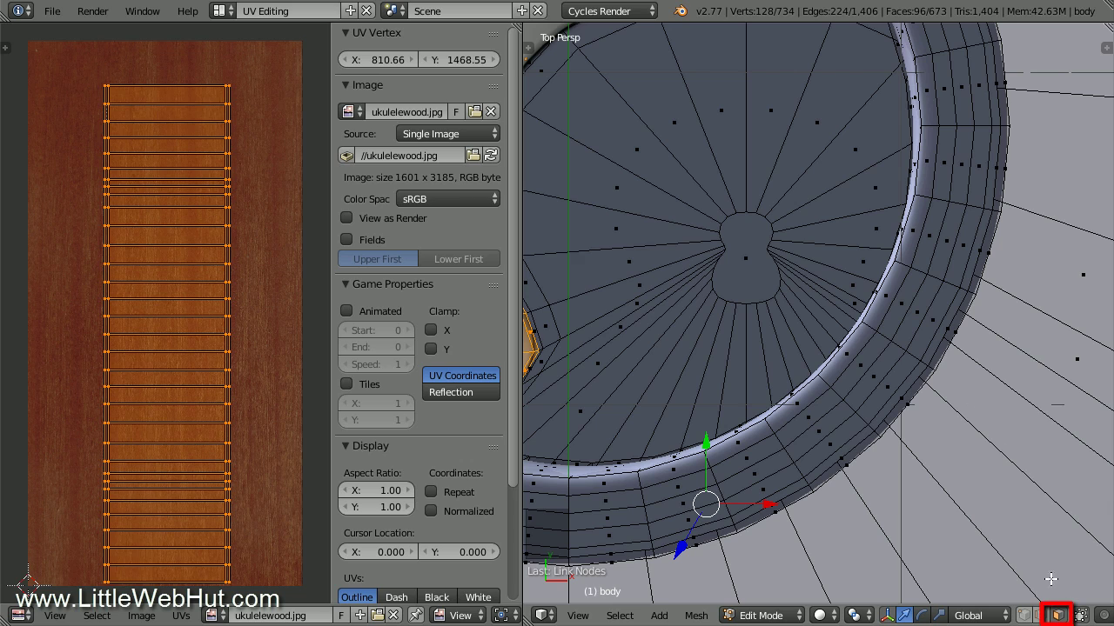
{"action": "left_click", "coordinate": [1058, 615]}
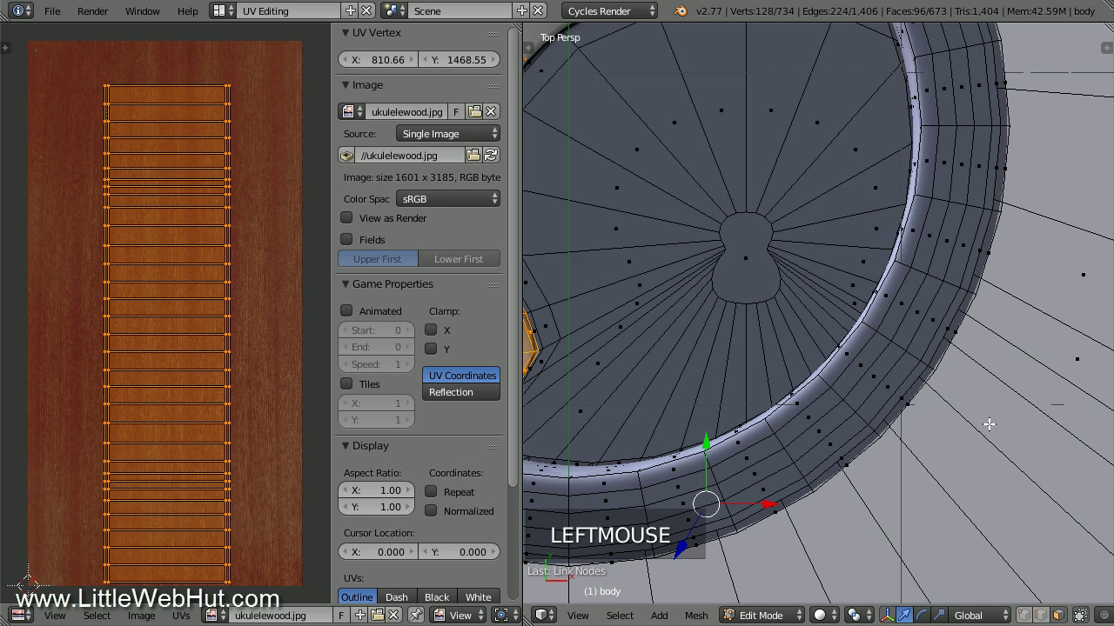
{"action": "right_click", "coordinate": [883, 336], "text": "alt"}
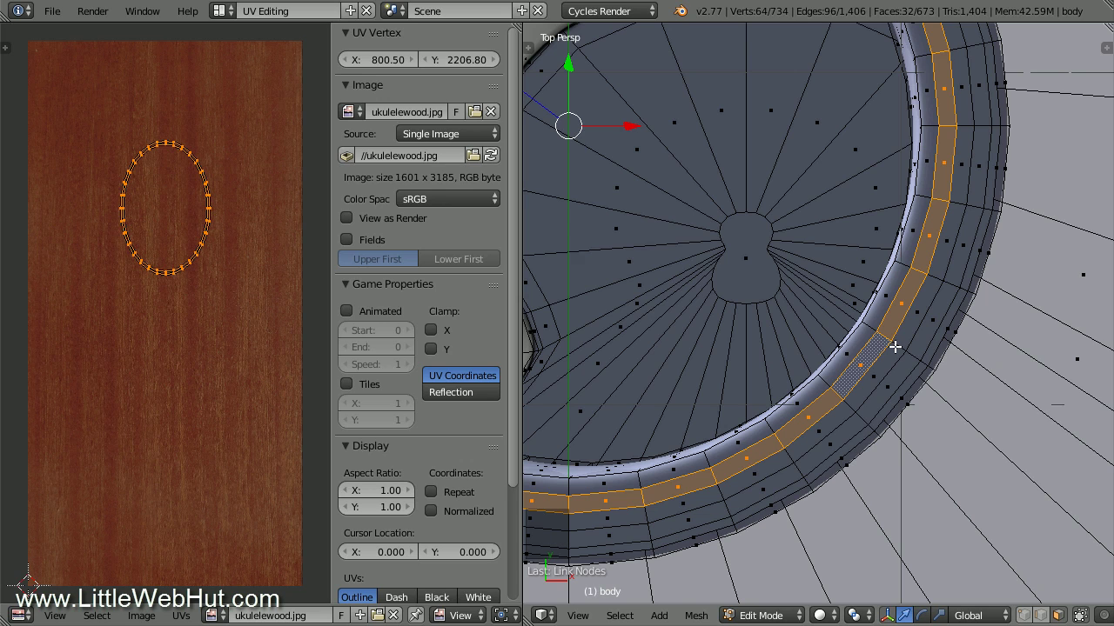
{"action": "right_click", "coordinate": [895, 347], "text": "alt+shift"}
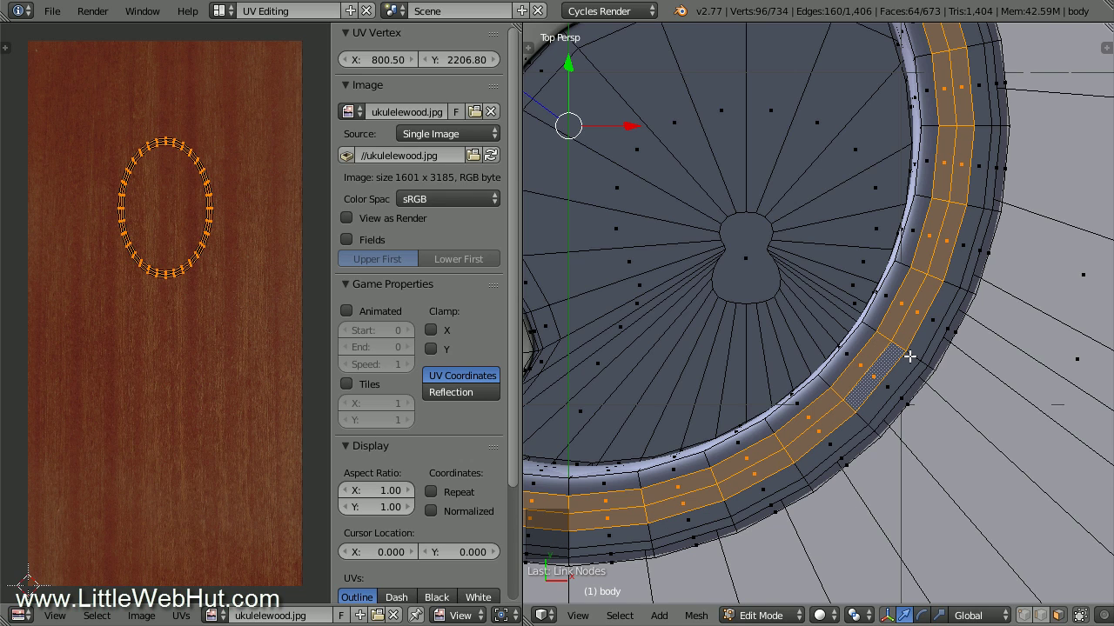
{"action": "right_click", "coordinate": [923, 363], "text": "alt+shift"}
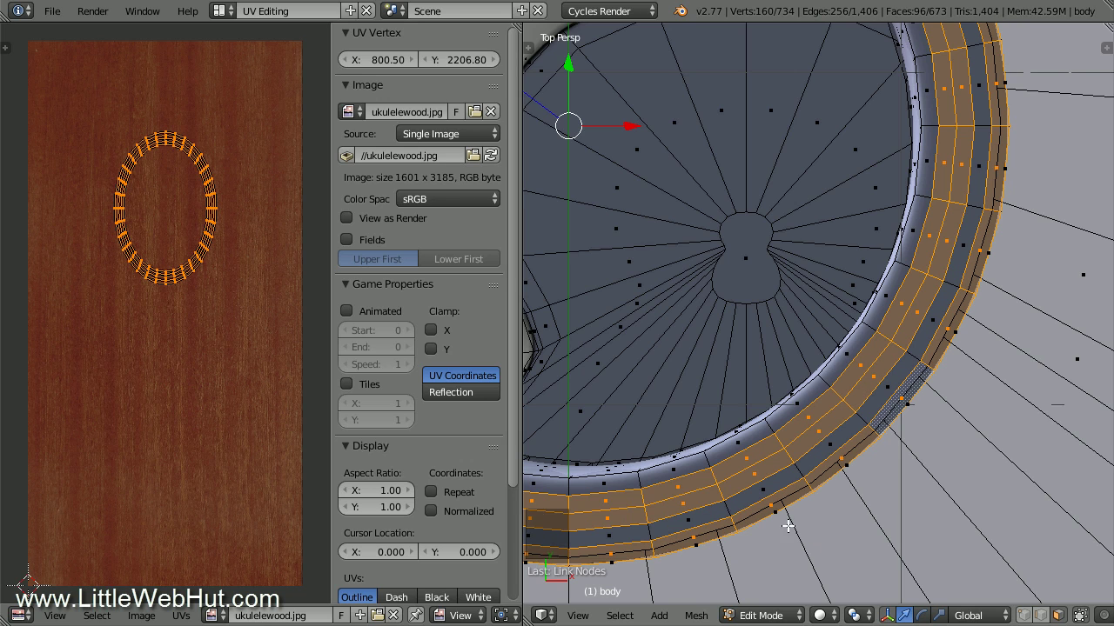
- Mark the edges of the selected sound hole ring faces as seams and unwrap those faces
{"action": "left_click", "coordinate": [705, 616]}
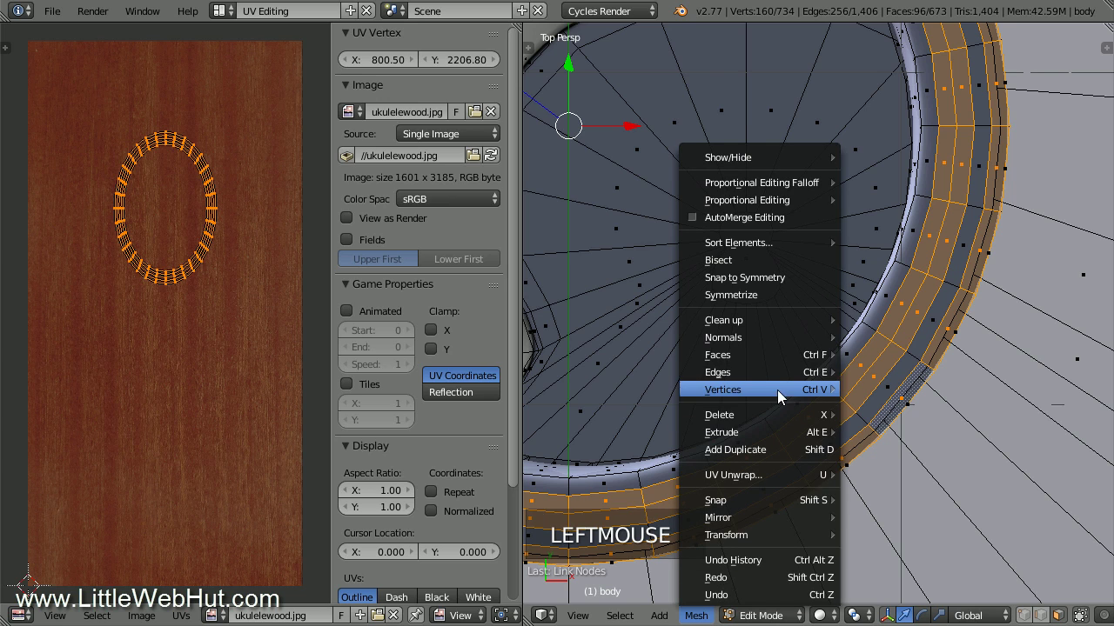
{"action": "mouse_move", "coordinate": [777, 379]}
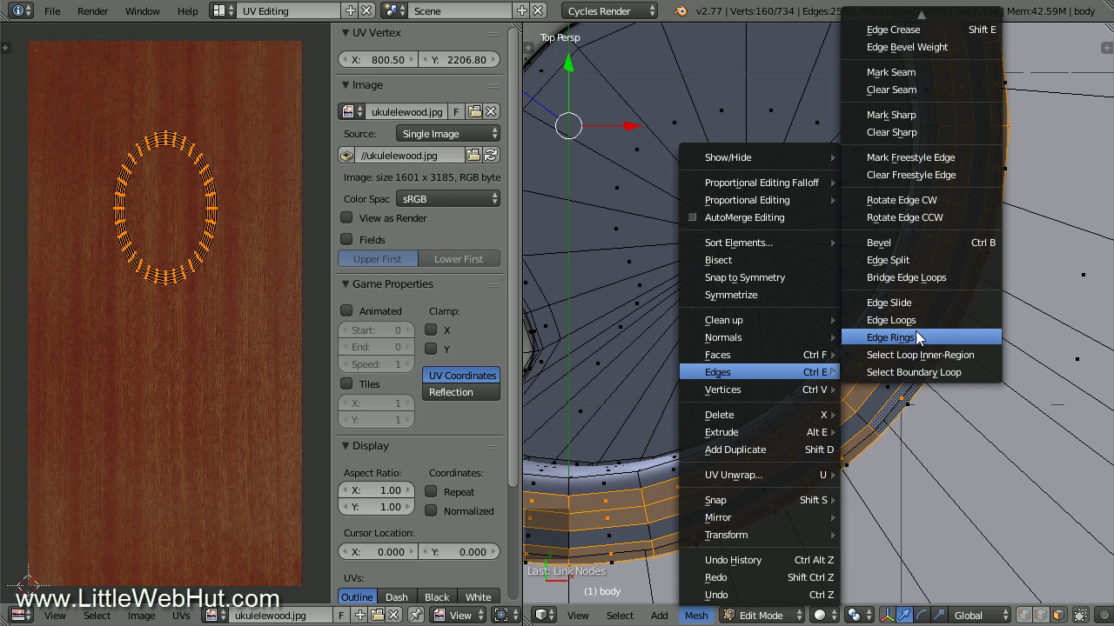
{"action": "left_click", "coordinate": [947, 68]}
{"action": "key", "text": "u"}
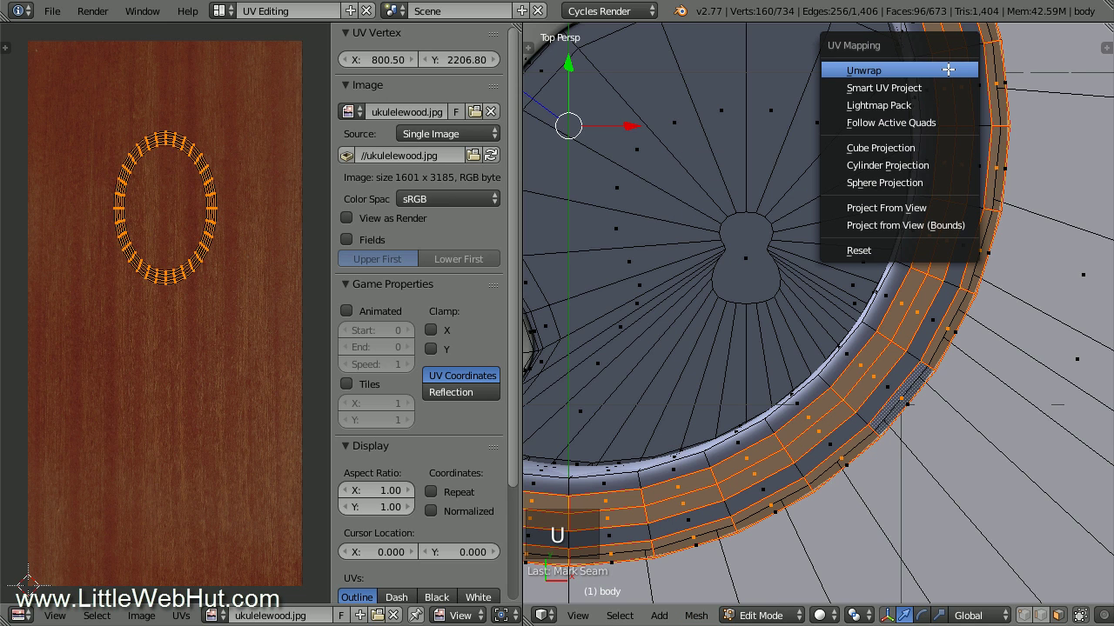
{"action": "left_click", "coordinate": [947, 69]}
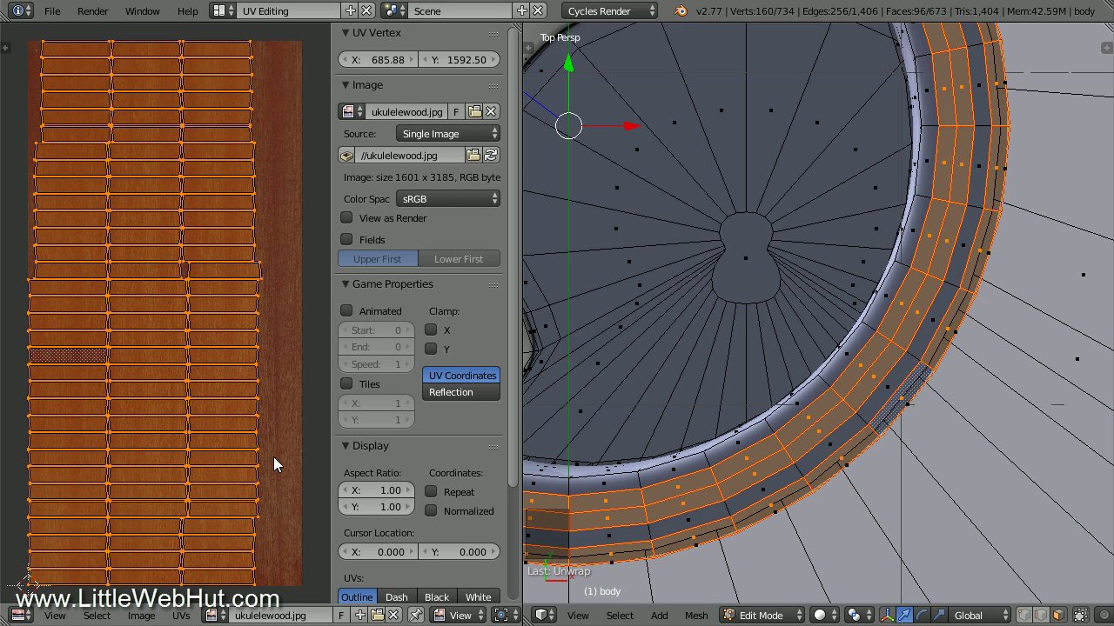
- Select all of the ring's UVs and scale them to 0.3 over the wood image
{"action": "key", "text": "a"}
{"action": "key", "text": "a"}
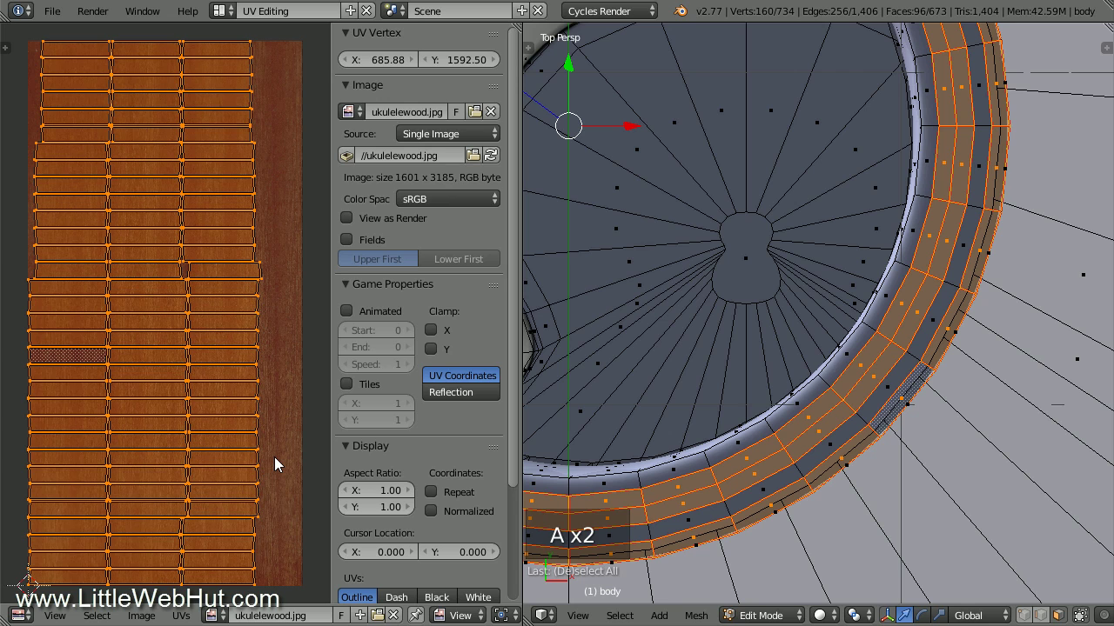
{"action": "key", "text": "s"}
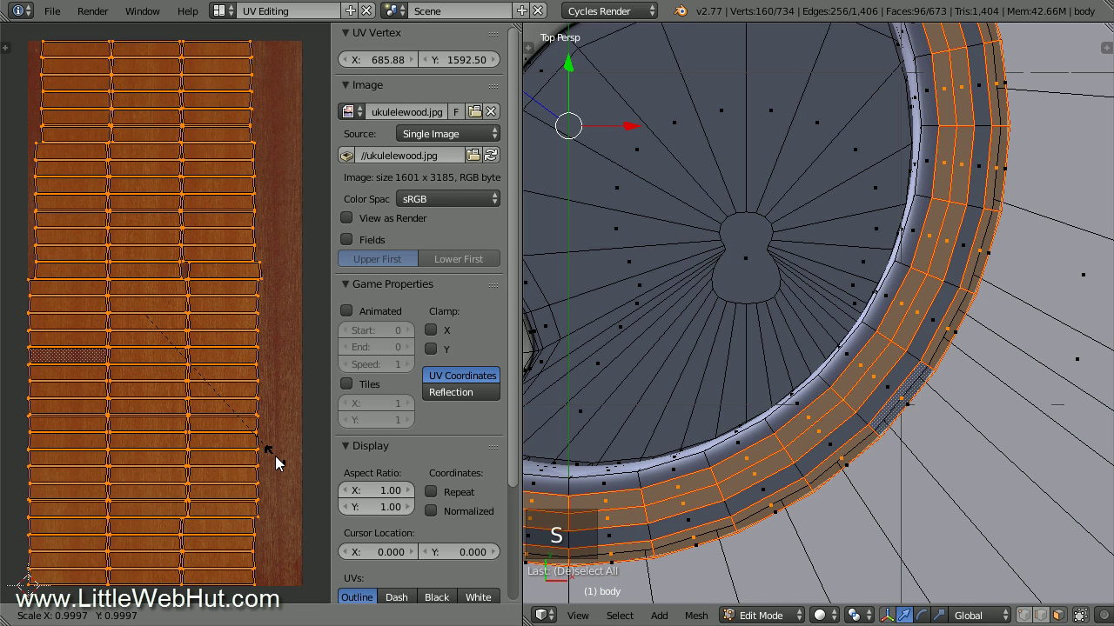
{"action": "type", "text": ".3"}
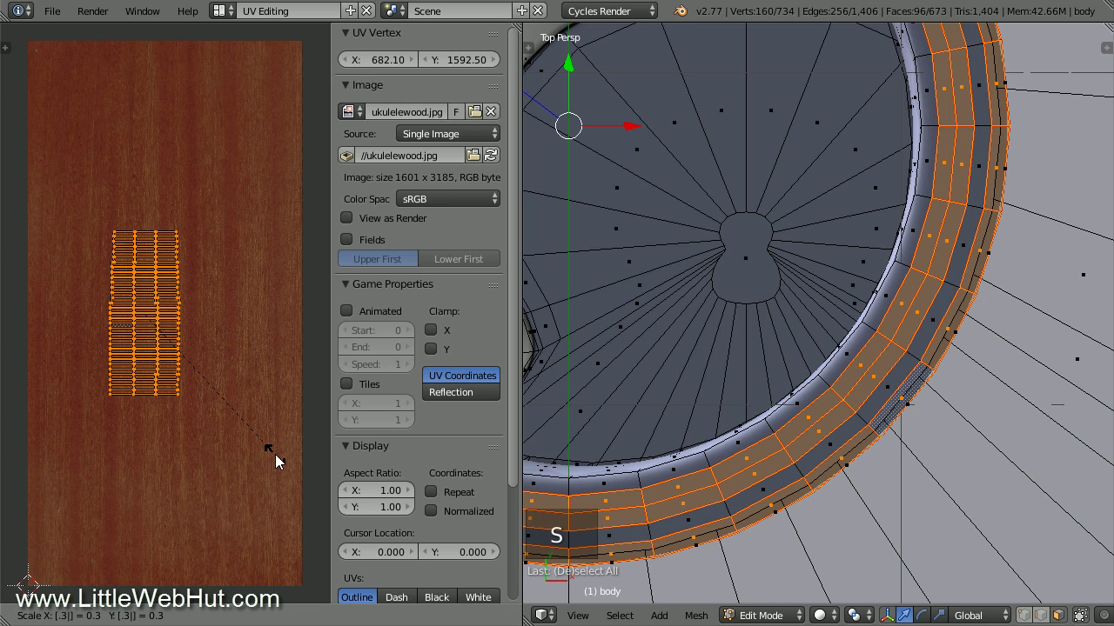
{"action": "key", "text": "Return"}
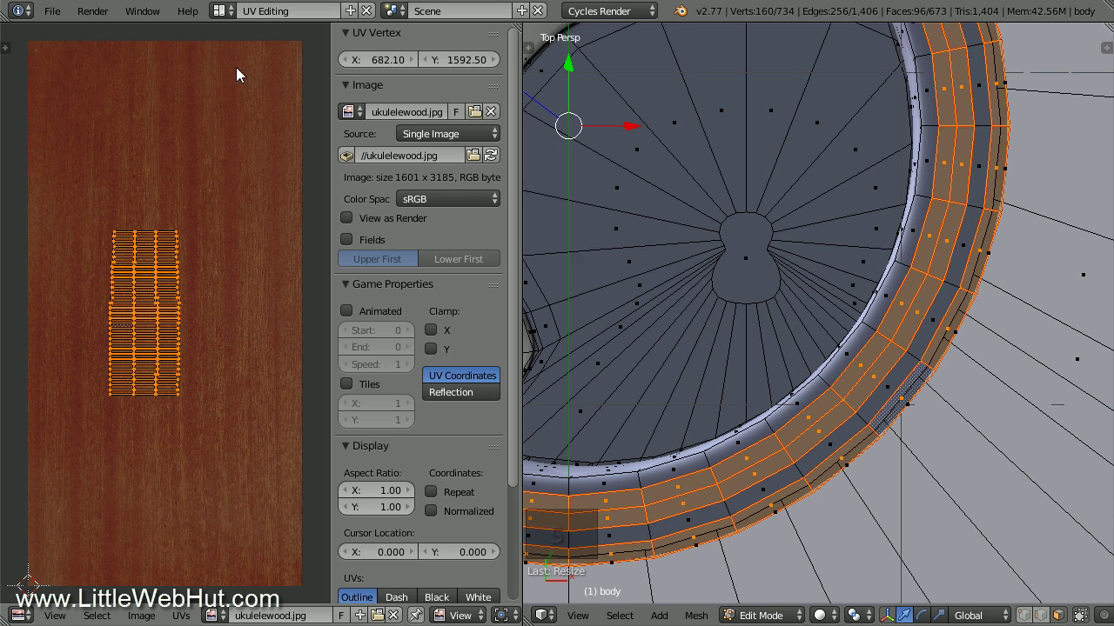
- Switch to the Compositing layout and change the UV/Image Editor area to a 3D View showing the sound hole ring
{"action": "left_click", "coordinate": [221, 11]}
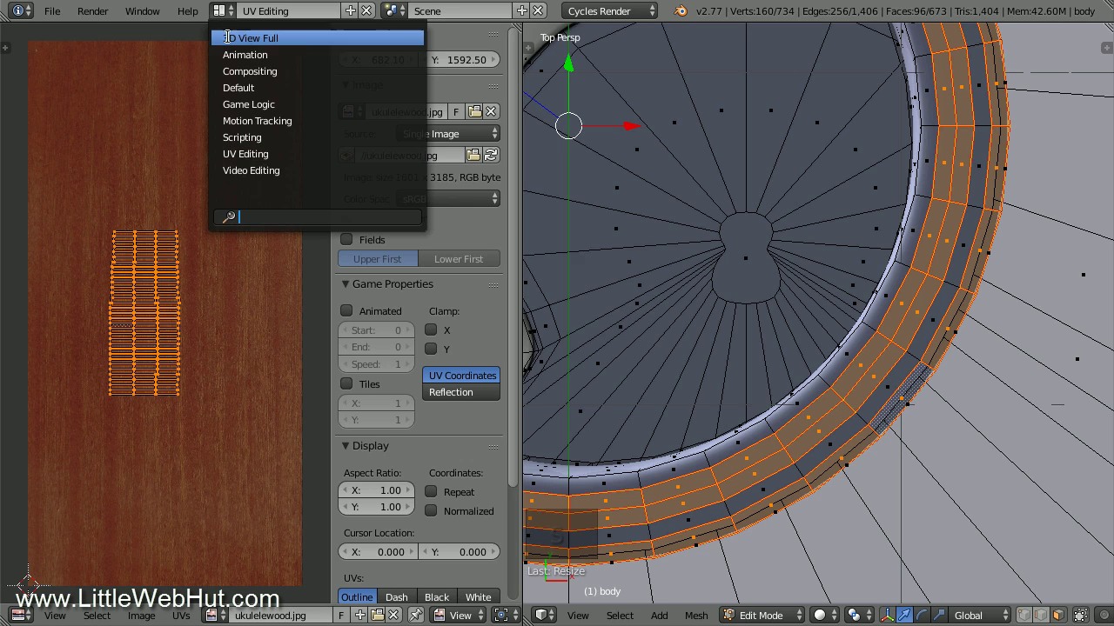
{"action": "left_click", "coordinate": [295, 72]}
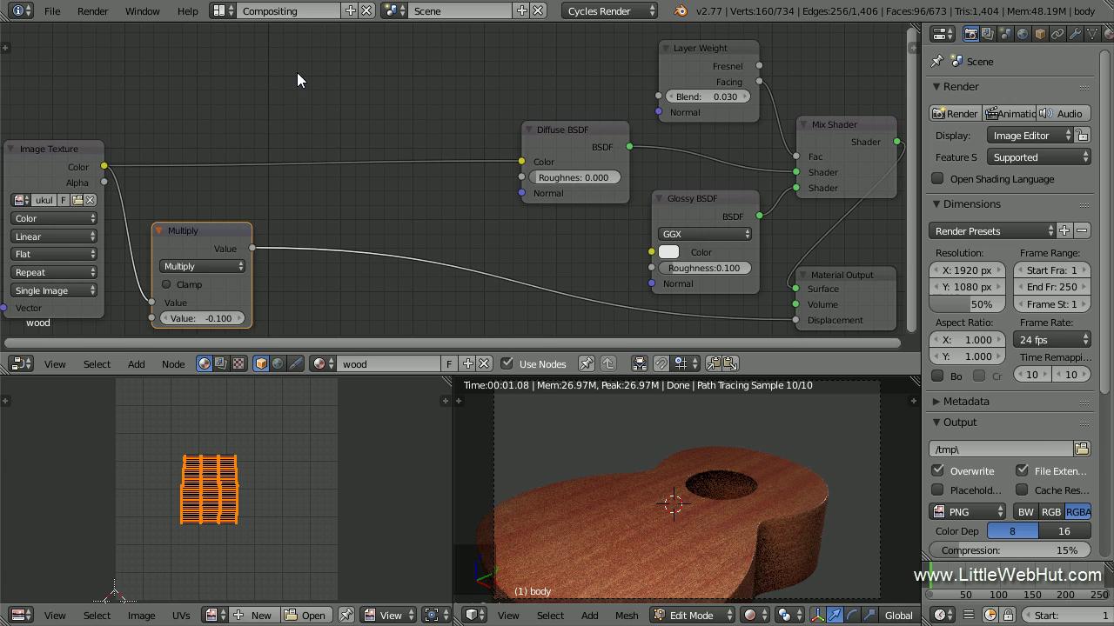
{"action": "left_click", "coordinate": [21, 615]}
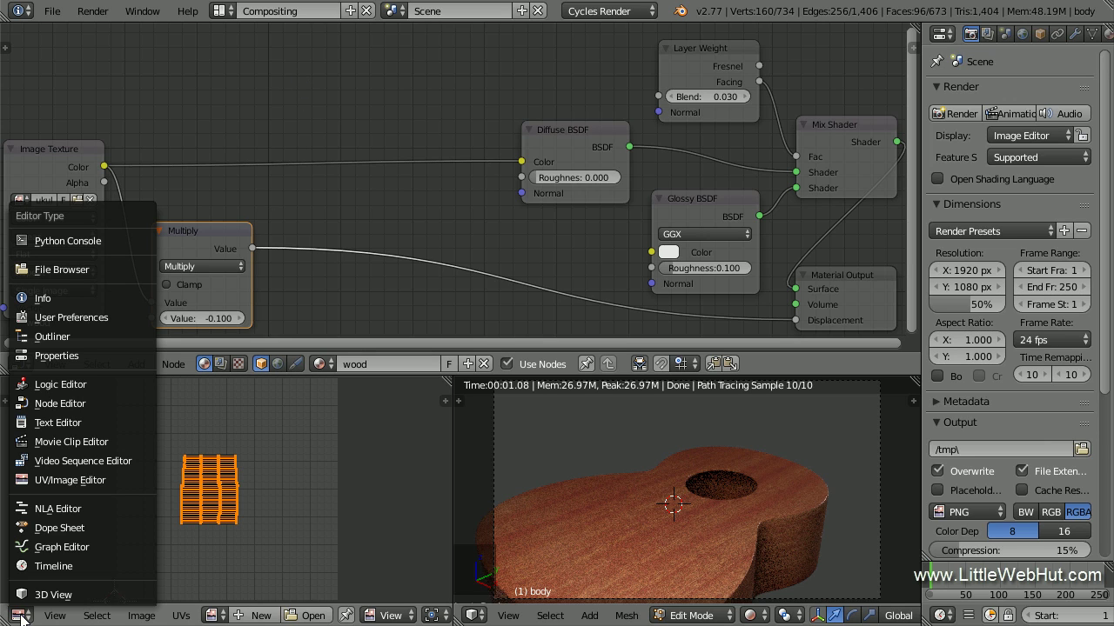
{"action": "left_click", "coordinate": [87, 597]}
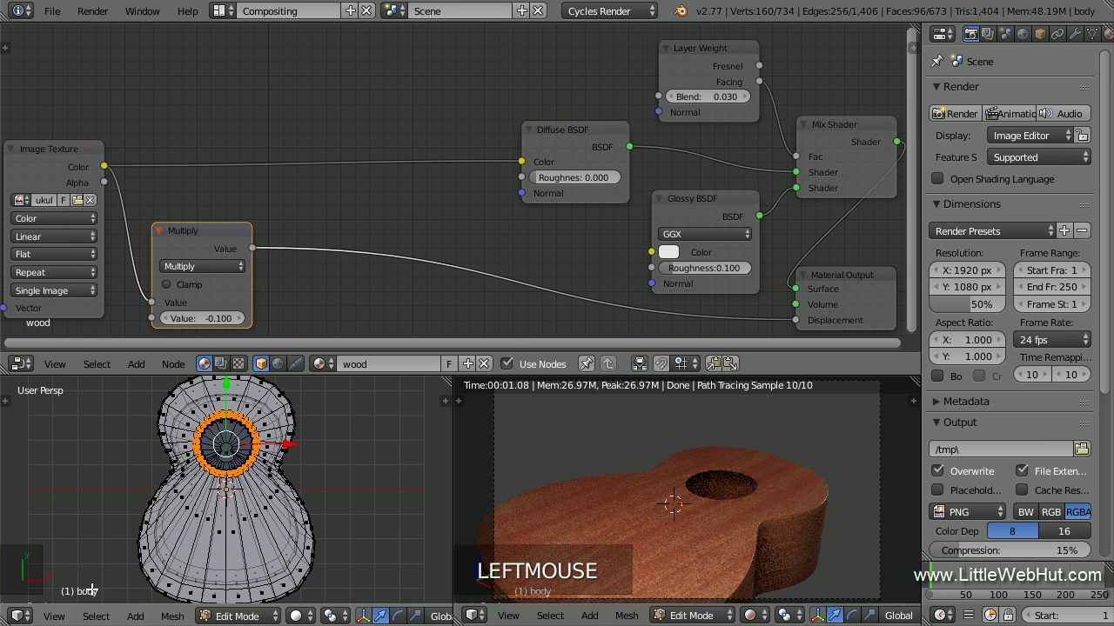
{"action": "scroll", "coordinate": [177, 498], "scroll_direction": "up", "scroll_amount": 4}
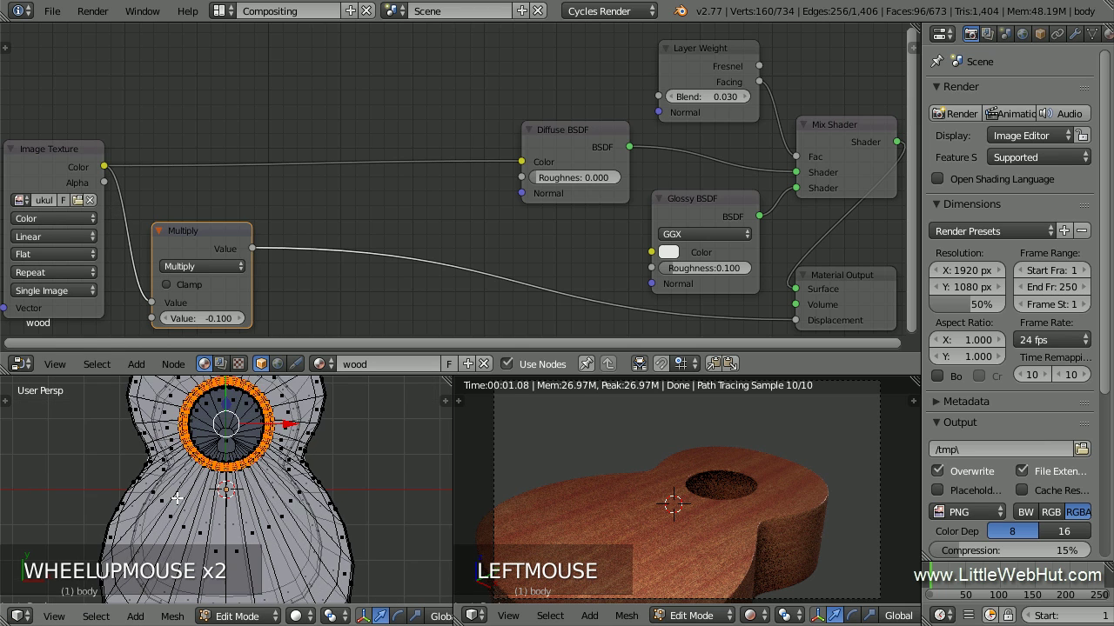
{"action": "scroll", "coordinate": [177, 498], "scroll_direction": "up", "scroll_amount": 4}
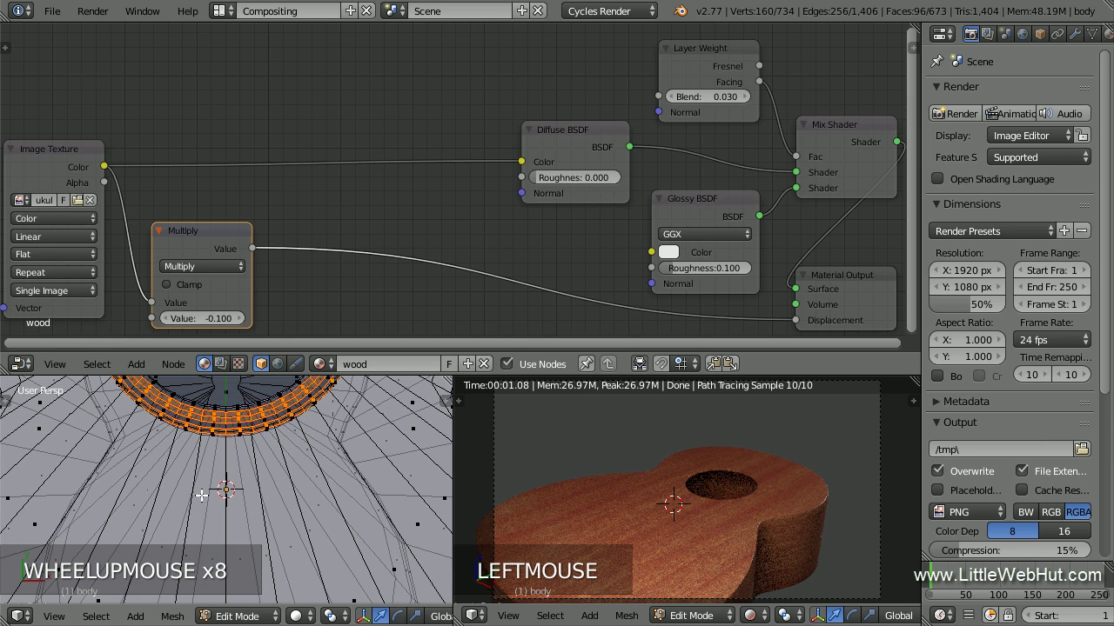
{"action": "middle_click_drag", "start_coordinate": [202, 496], "coordinate": [217, 537], "text": "shift"}
{"action": "scroll", "coordinate": [217, 537], "scroll_direction": "up", "scroll_amount": 2}
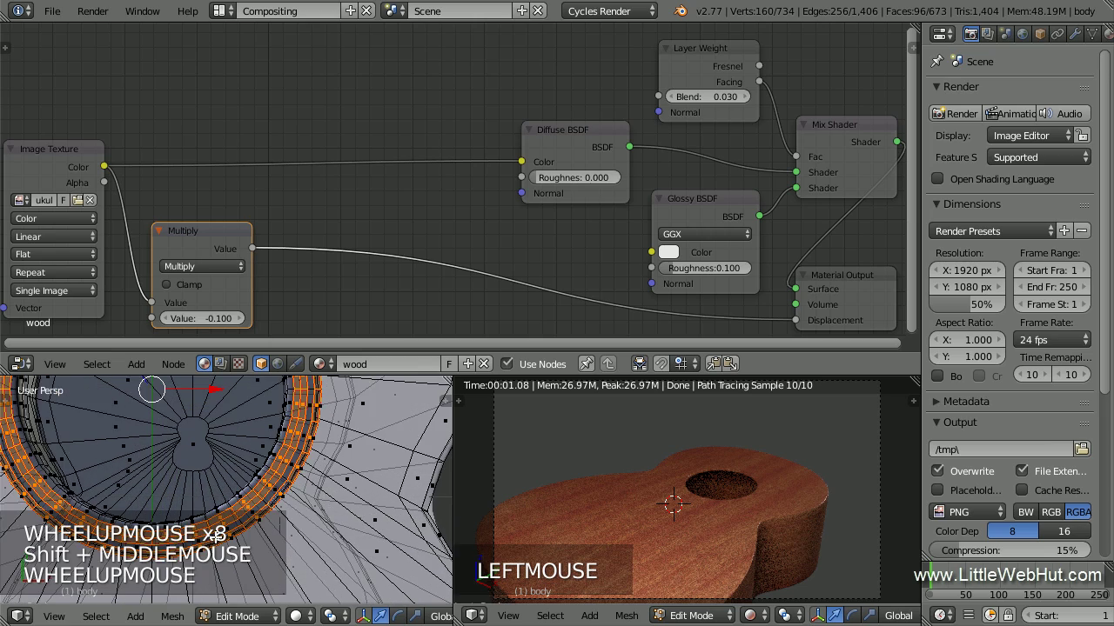
- Set the sound hole ring close-up in the 3D view to Rendered shading
{"action": "scroll", "coordinate": [217, 536], "scroll_direction": "up", "scroll_amount": 2}
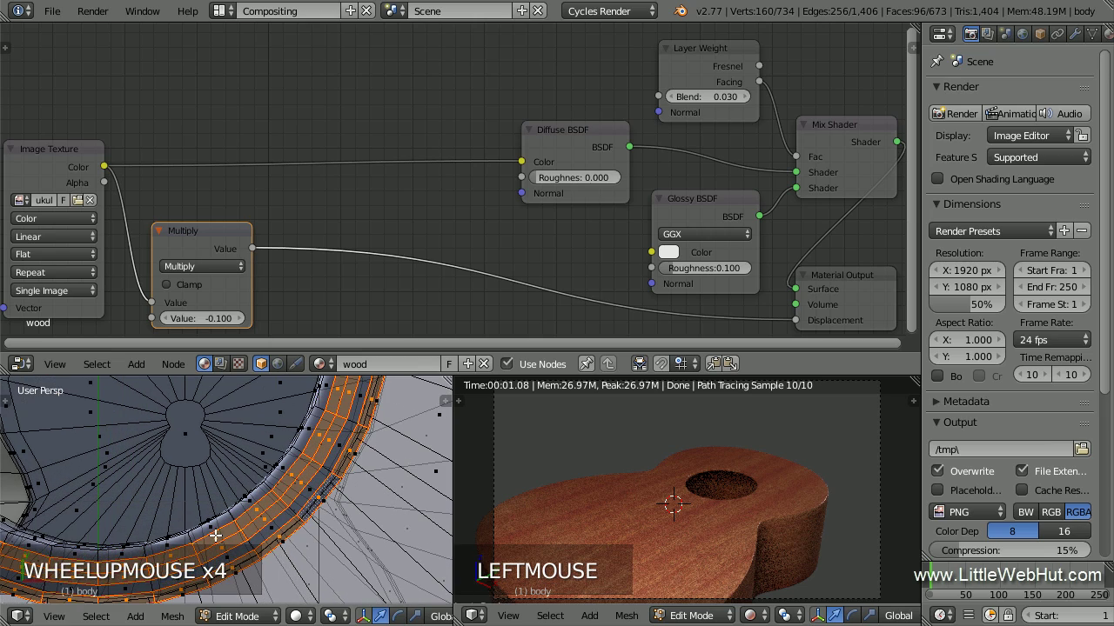
{"action": "middle_click_drag", "start_coordinate": [222, 525], "coordinate": [188, 497], "text": "shift"}
{"action": "scroll", "coordinate": [190, 497], "scroll_direction": "up", "scroll_amount": 3}
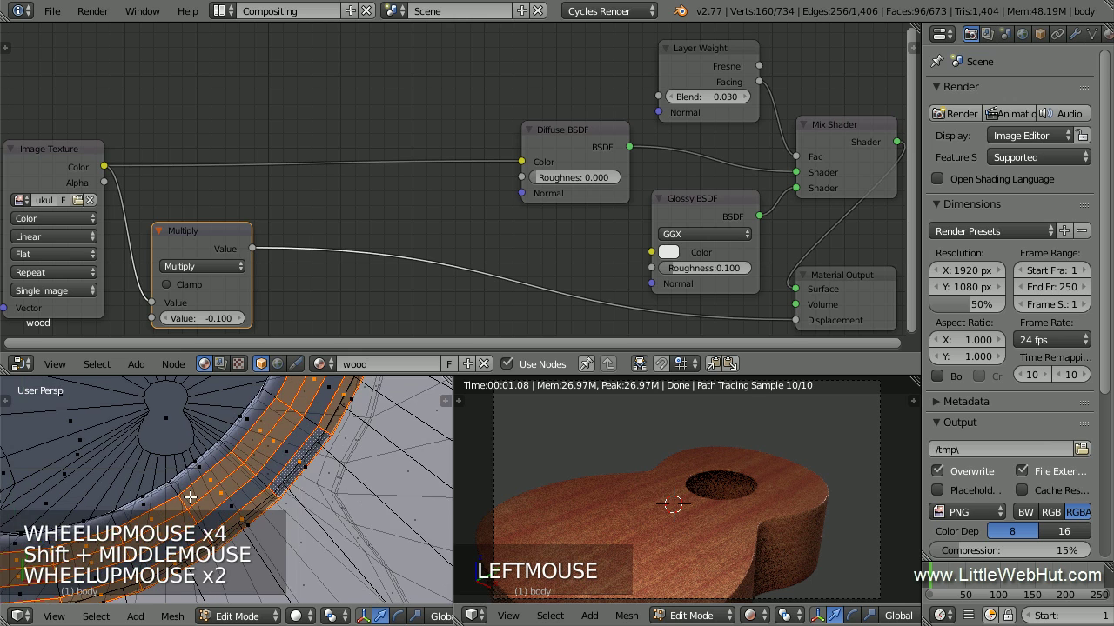
{"action": "left_click", "coordinate": [296, 616]}
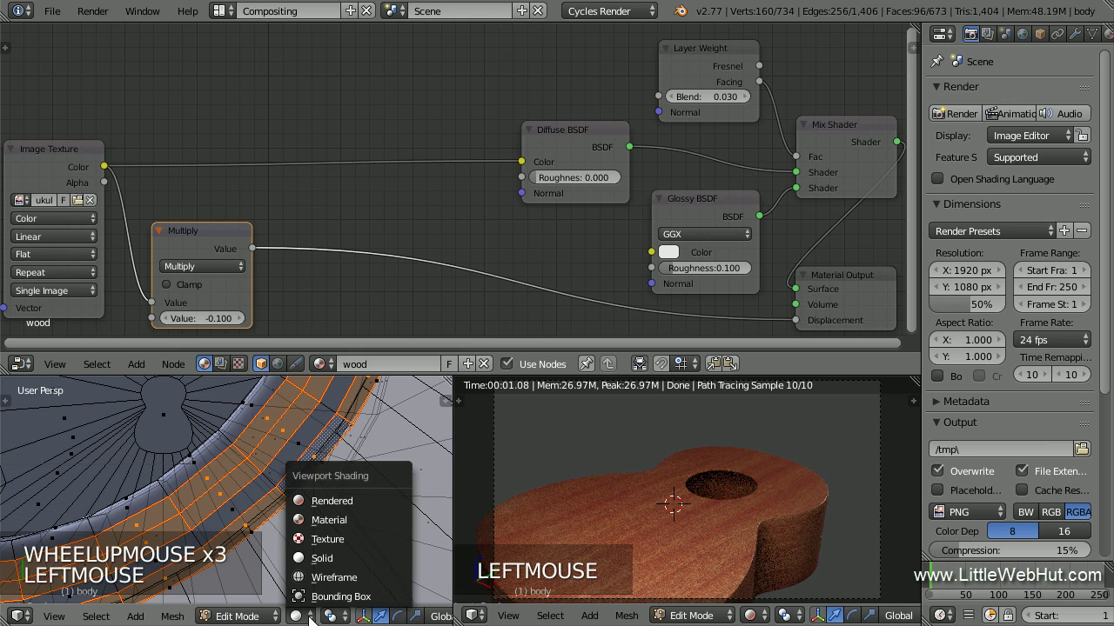
{"action": "left_click", "coordinate": [360, 498]}
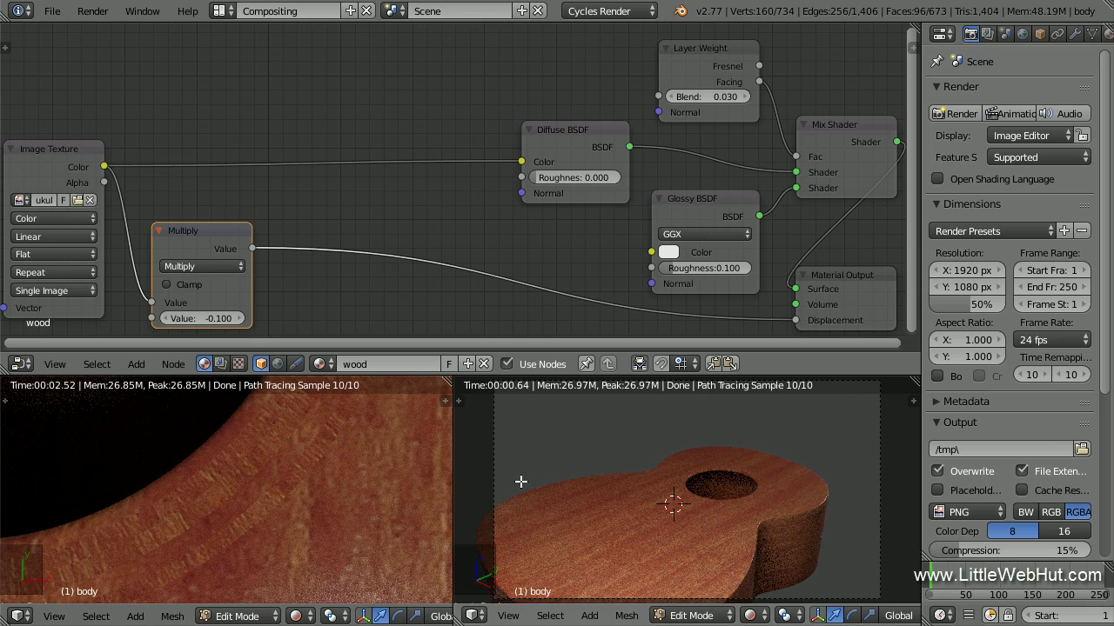
- Change the other 3D view of the whole body to a top view with Solid shading and widen that view
{"action": "key", "text": "KP_7"}
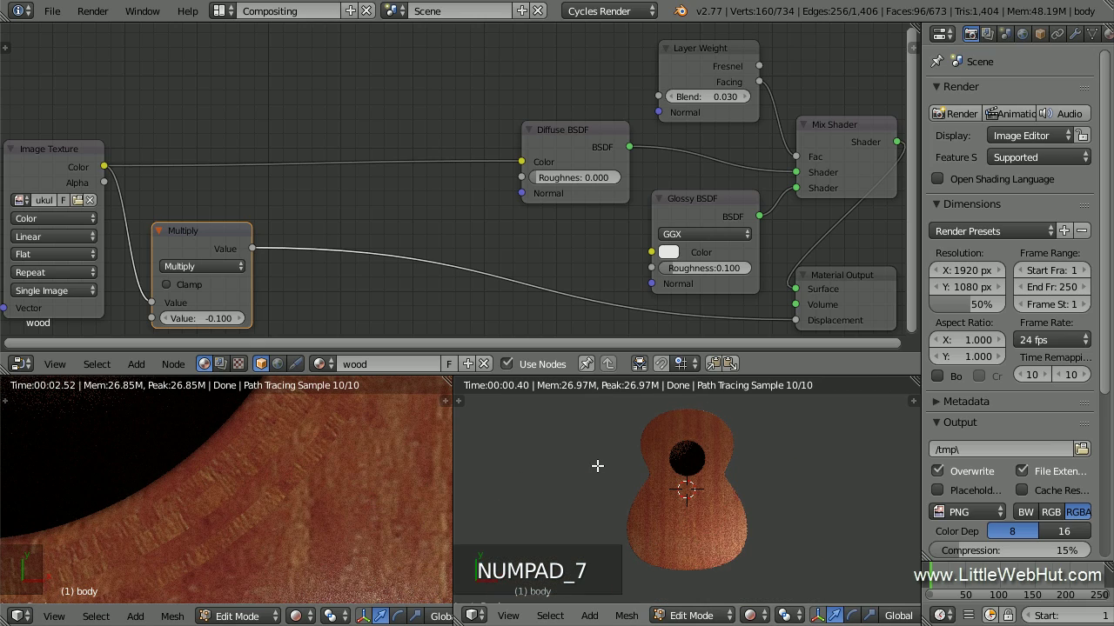
{"action": "left_click", "coordinate": [755, 616]}
{"action": "left_click", "coordinate": [777, 557]}
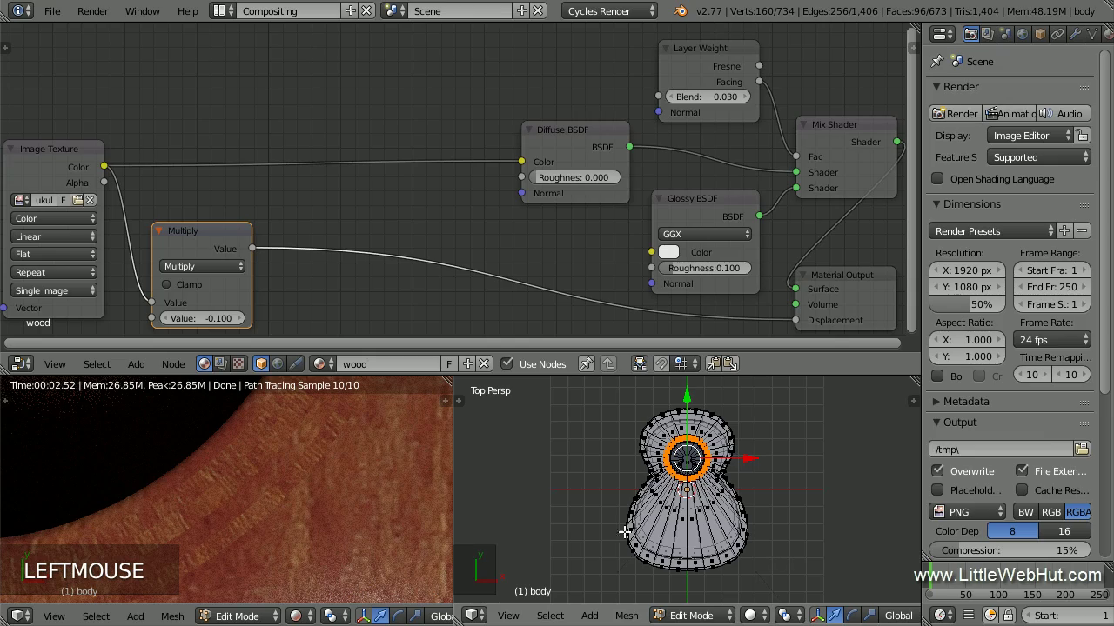
{"action": "left_click_drag", "start_coordinate": [451, 505], "coordinate": [327, 541]}
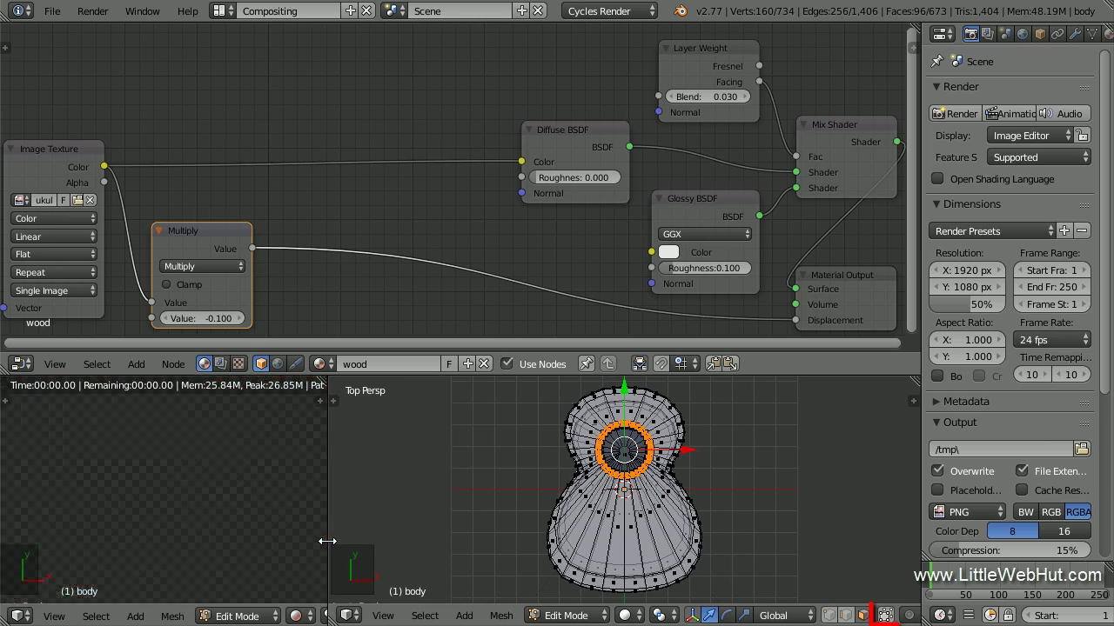
- Limit selection to visible geometry in the top view and bring the selected sound hole ring faces up close
{"action": "left_click", "coordinate": [884, 616]}
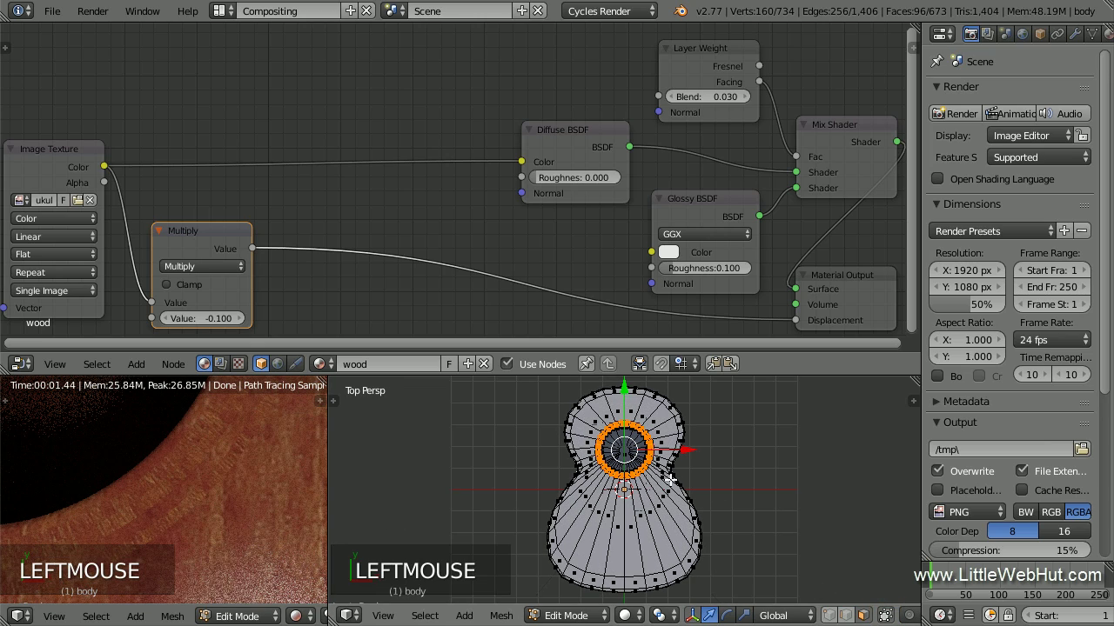
{"action": "scroll", "coordinate": [660, 477], "scroll_direction": "up", "scroll_amount": 4}
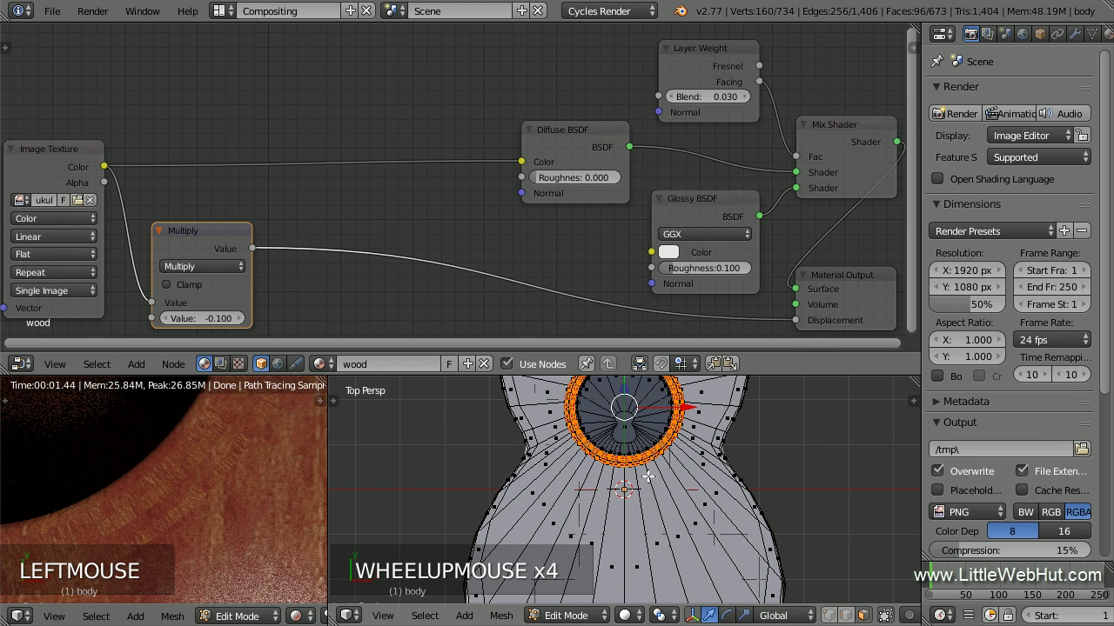
{"action": "scroll", "coordinate": [648, 477], "scroll_direction": "up", "scroll_amount": 4}
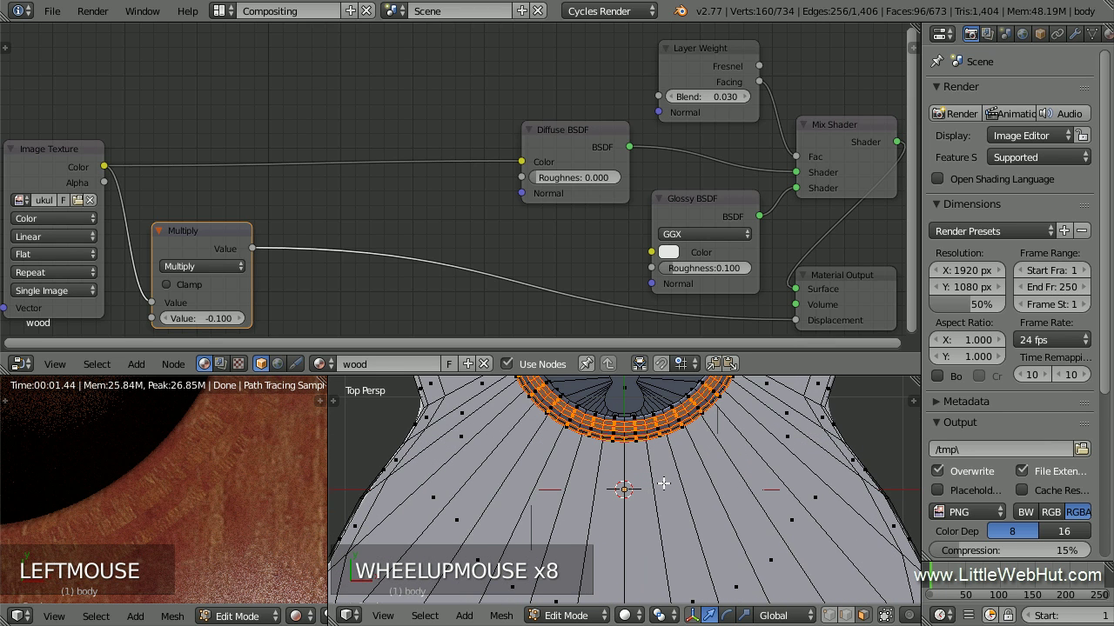
{"action": "scroll", "coordinate": [663, 482], "scroll_direction": "up", "scroll_amount": 1, "text": "shift"}
{"action": "middle_click_drag", "start_coordinate": [663, 483], "coordinate": [688, 542], "text": "shift"}
{"action": "scroll", "coordinate": [688, 541], "scroll_direction": "up", "scroll_amount": 1}
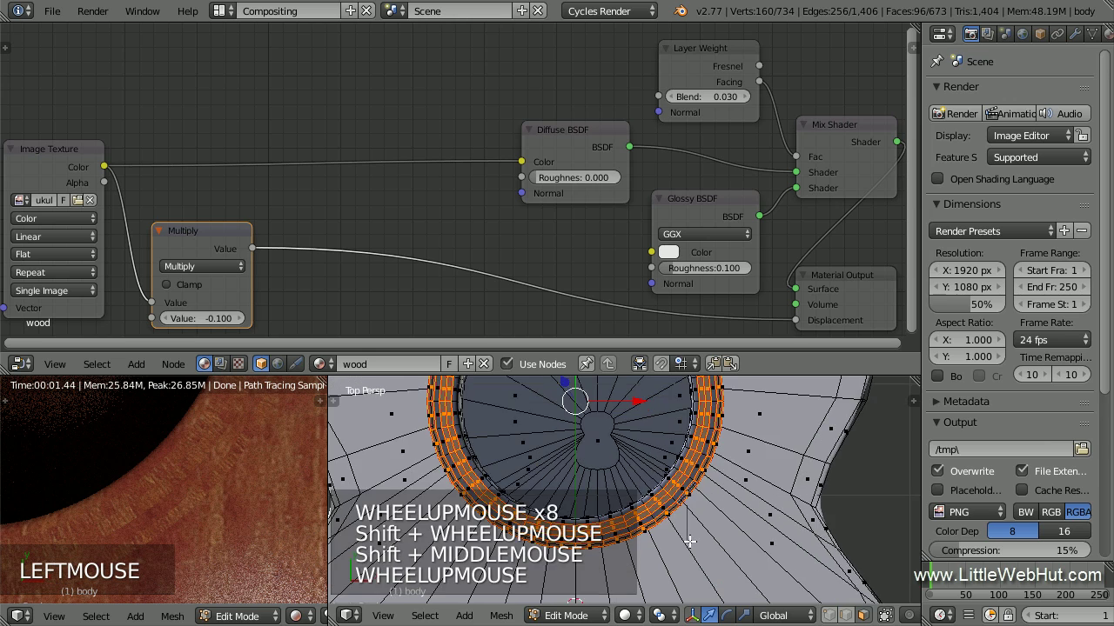
{"action": "scroll", "coordinate": [688, 541], "scroll_direction": "up", "scroll_amount": 5}
{"action": "scroll", "coordinate": [693, 531], "scroll_direction": "down", "scroll_amount": 1}
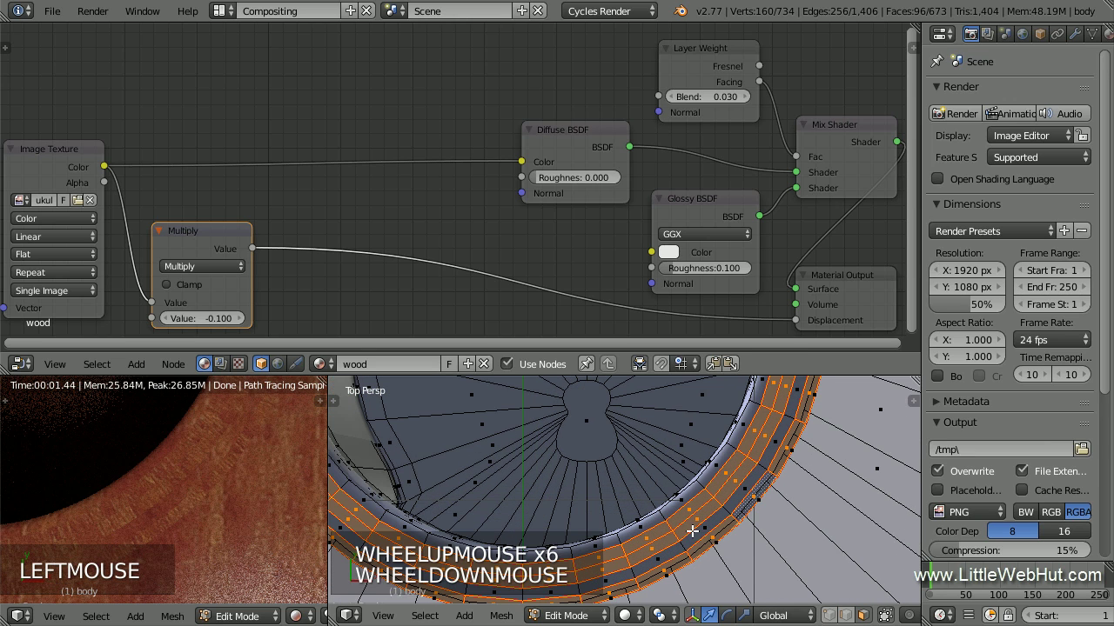
{"action": "middle_click_drag", "start_coordinate": [692, 531], "coordinate": [688, 511], "text": "shift"}
{"action": "scroll", "coordinate": [688, 510], "scroll_direction": "down", "scroll_amount": 1}
{"action": "scroll", "coordinate": [688, 510], "scroll_direction": "up", "scroll_amount": 2}
{"action": "scroll", "coordinate": [688, 510], "scroll_direction": "up", "scroll_amount": 1}
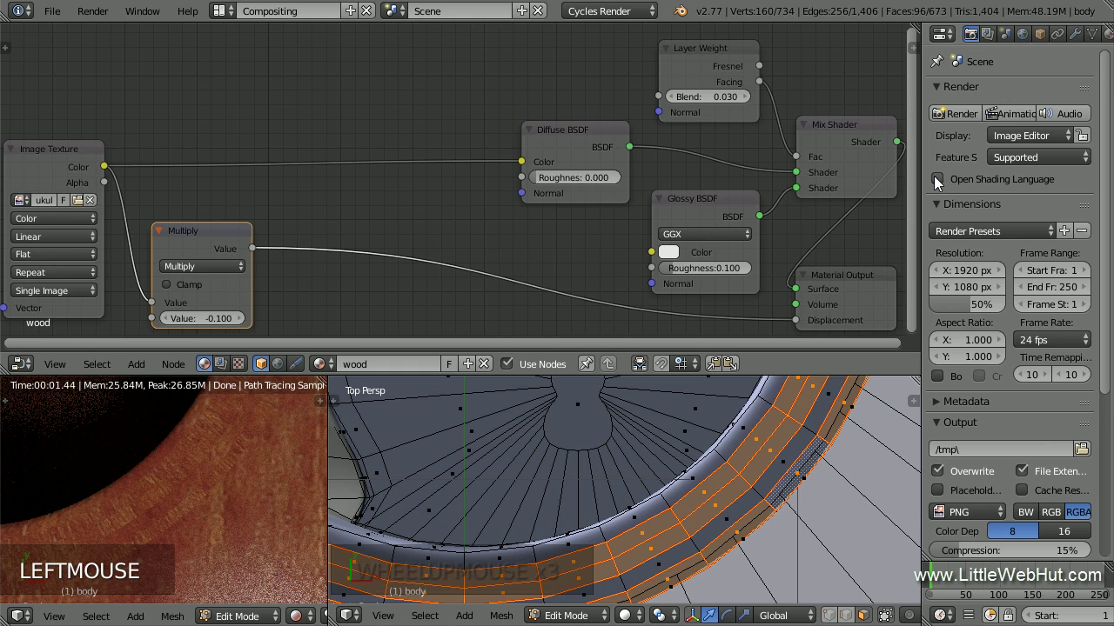
- Widen the material properties area, add a second material slot to the body and put the wood material in it
{"action": "left_click_drag", "start_coordinate": [922, 182], "coordinate": [907, 189]}
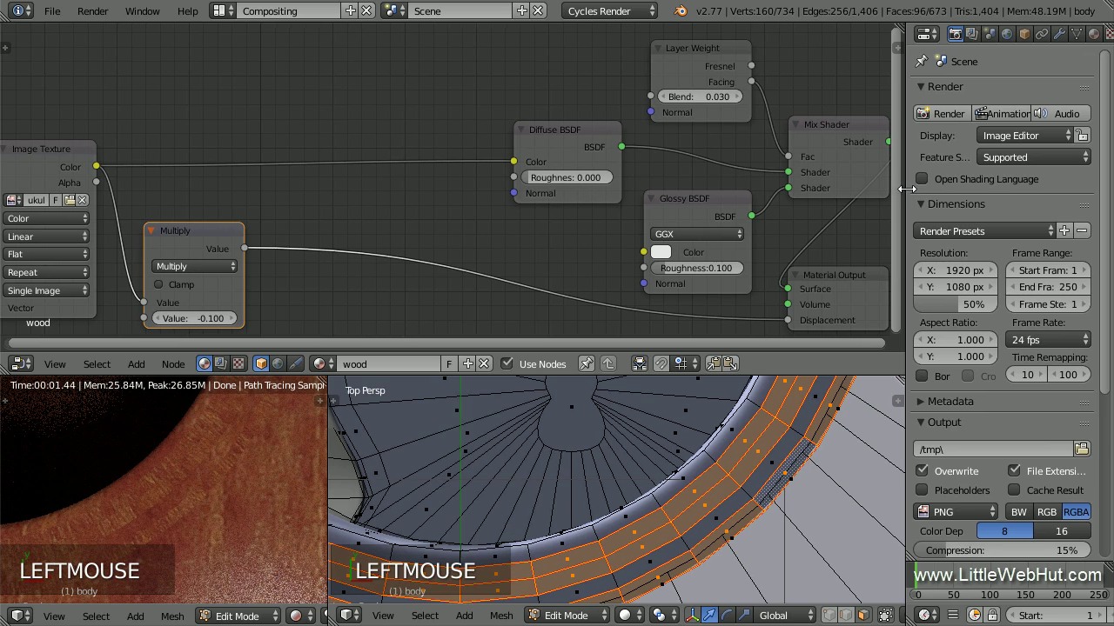
{"action": "left_click", "coordinate": [1094, 34]}
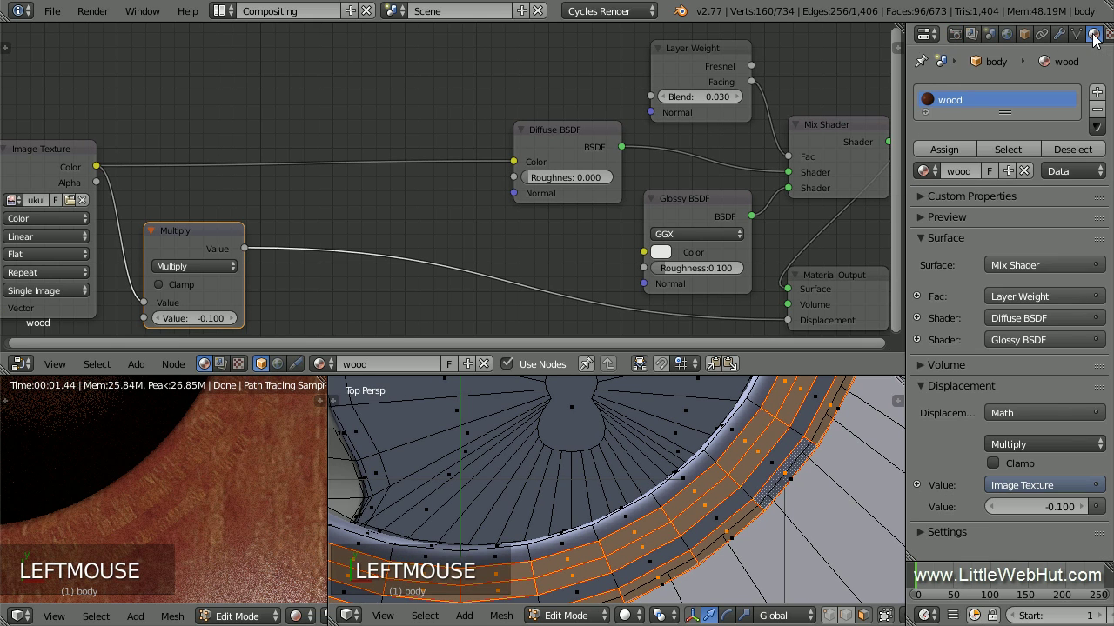
{"action": "left_click", "coordinate": [1096, 93]}
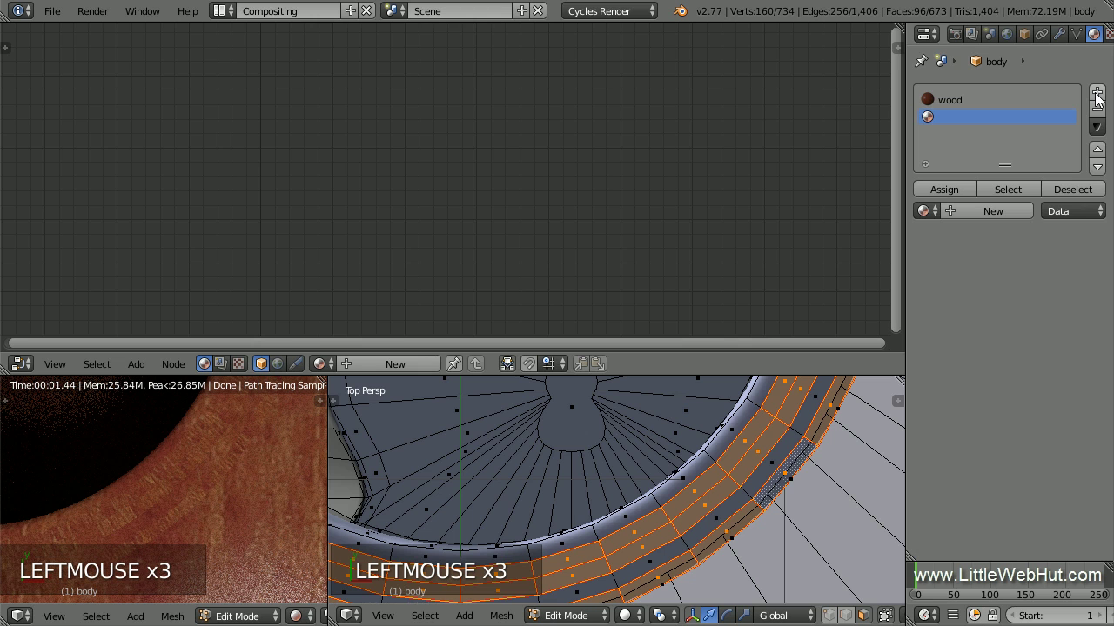
{"action": "left_click", "coordinate": [924, 211]}
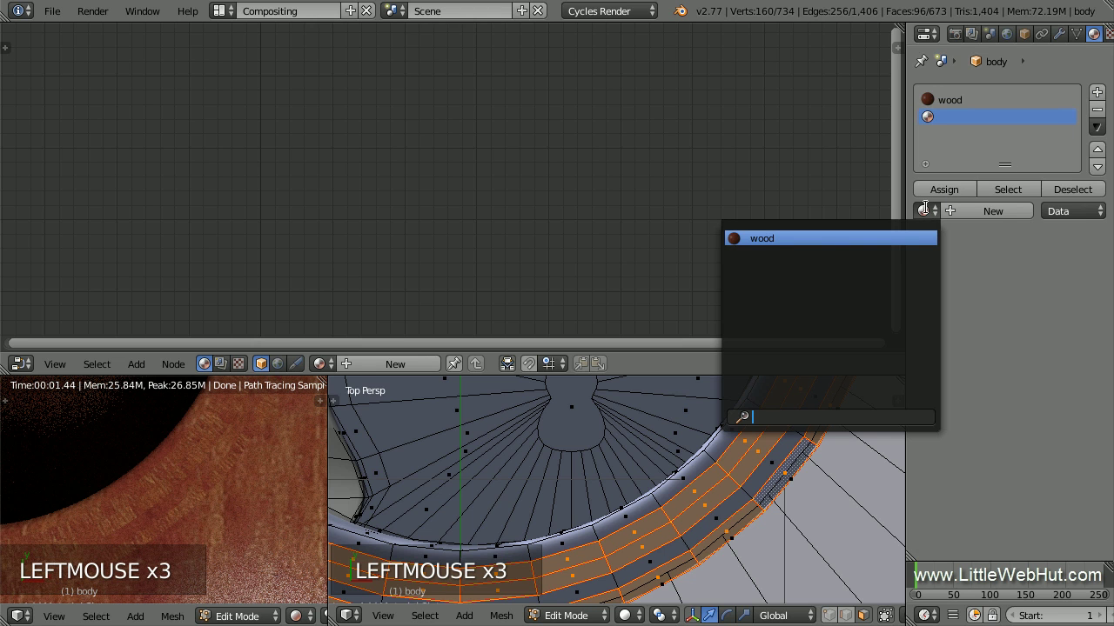
{"action": "left_click", "coordinate": [795, 239]}
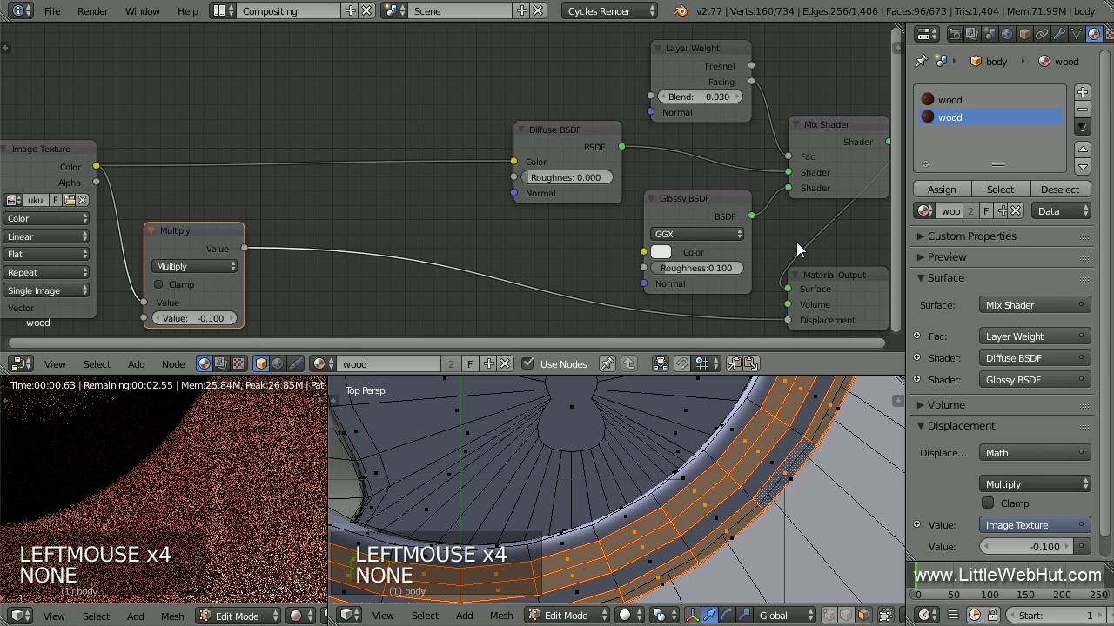
- Turn the second slot's wood material into a single-user copy named dark and assign it to the selected ring faces
{"action": "left_click", "coordinate": [1001, 211]}
{"action": "double_click", "coordinate": [953, 118]}
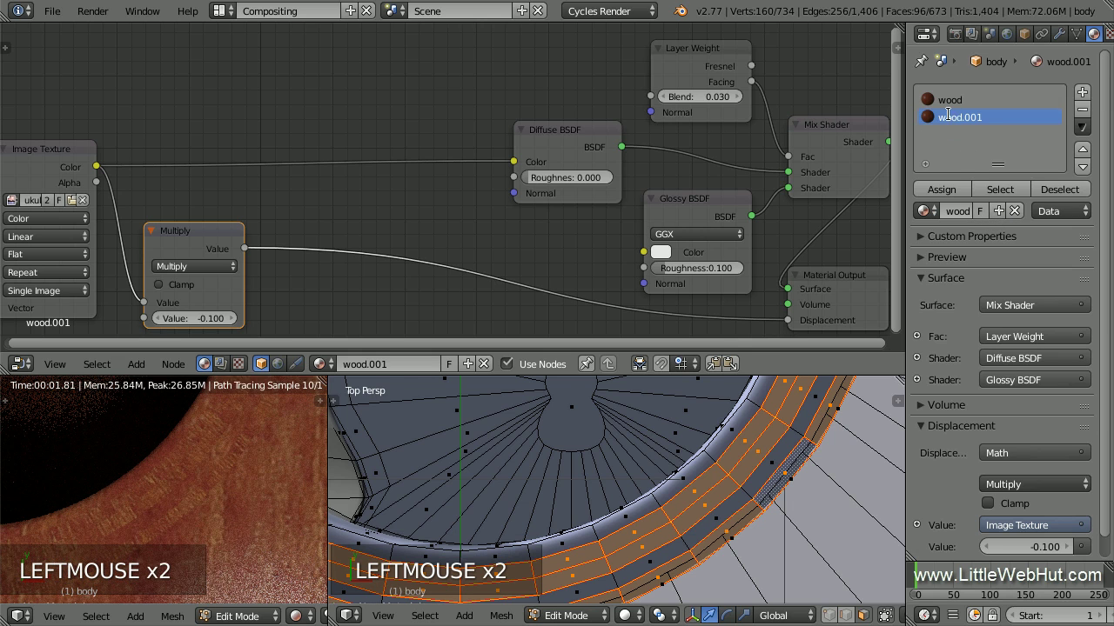
{"action": "type", "text": "dark"}
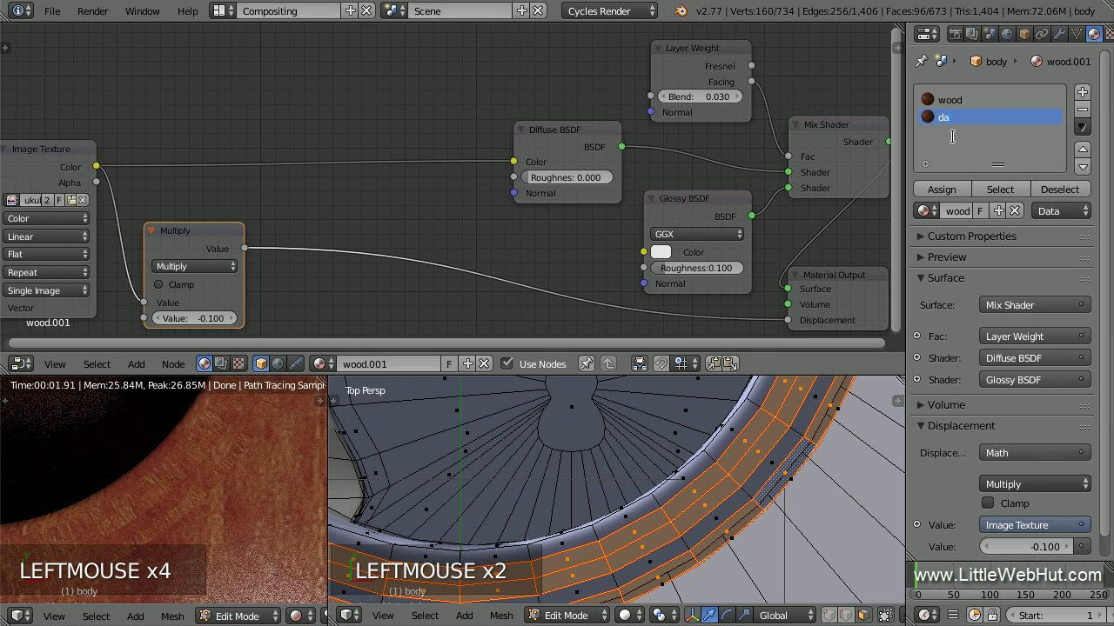
{"action": "left_click", "coordinate": [937, 188]}
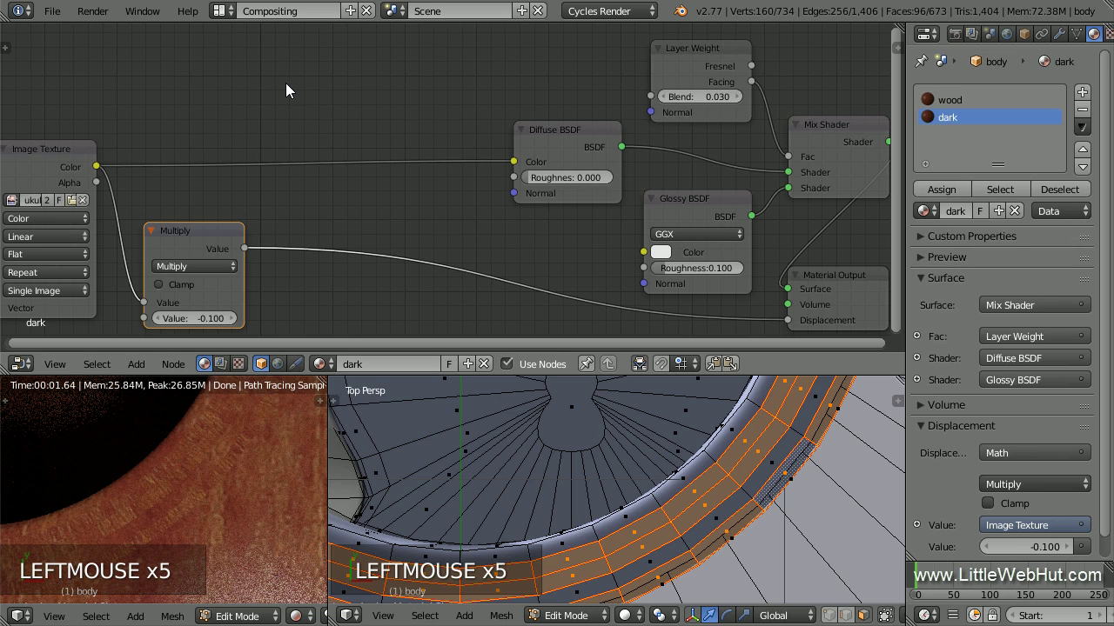
- Insert a Hue Saturation Value node between the Image Texture and Diffuse BSDF nodes and place it above the link
{"action": "key", "text": "shift+a"}
{"action": "mouse_move", "coordinate": [271, 82]}
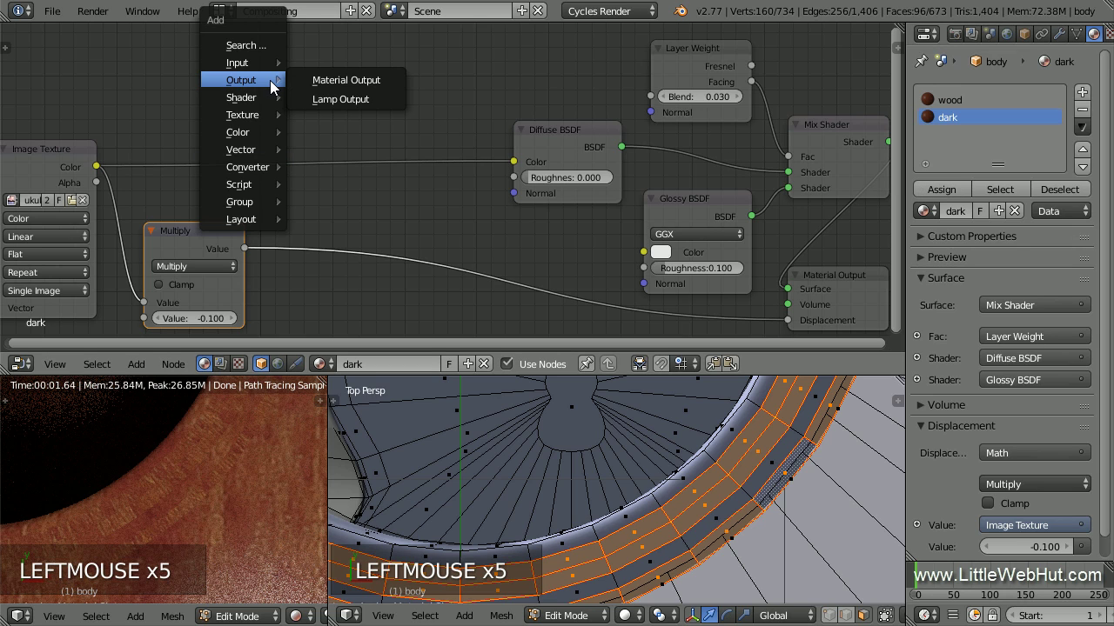
{"action": "mouse_move", "coordinate": [257, 131]}
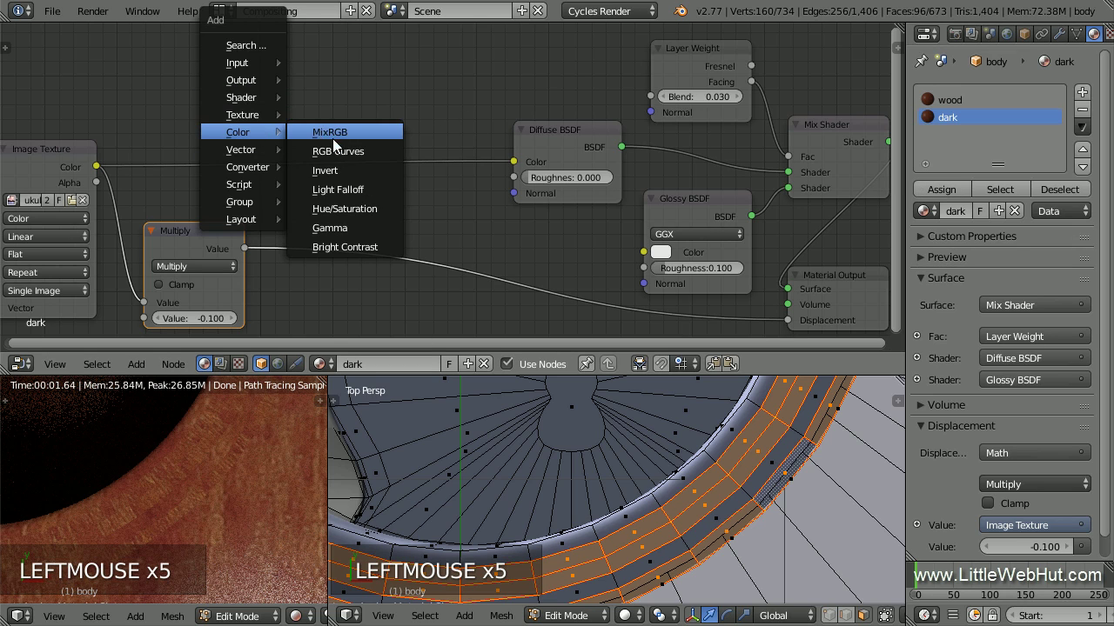
{"action": "left_click", "coordinate": [376, 209]}
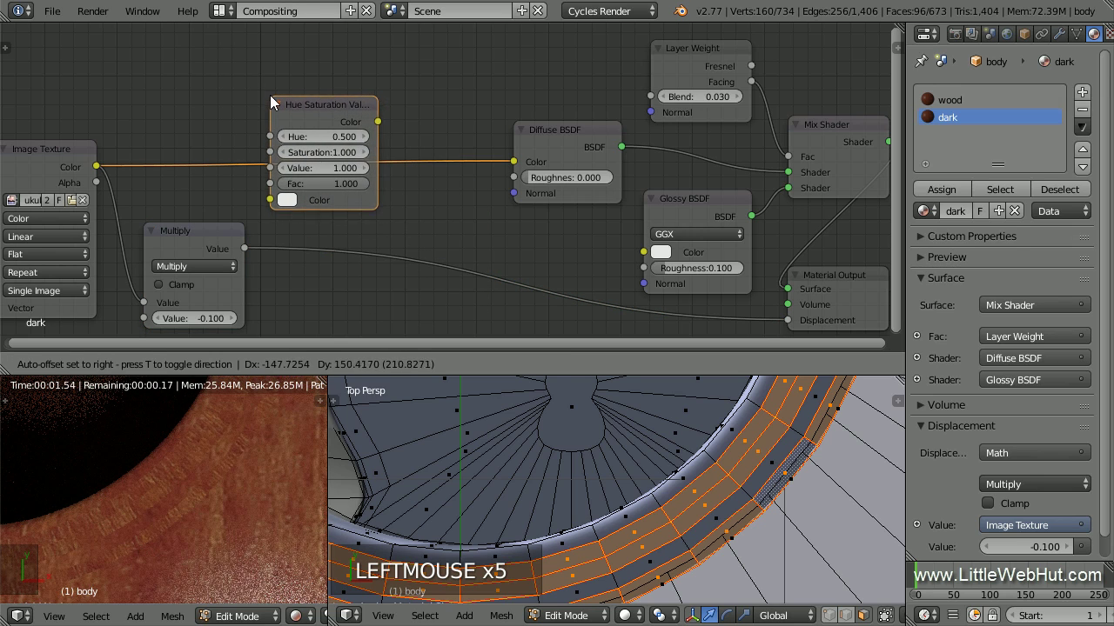
{"action": "left_click", "coordinate": [270, 96]}
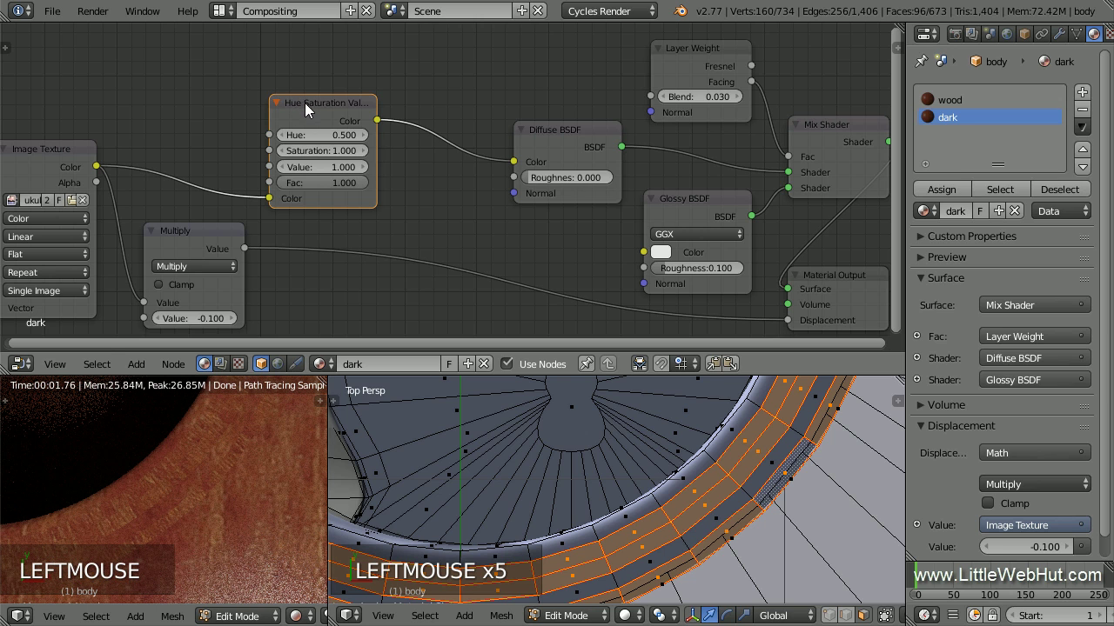
{"action": "left_click_drag", "start_coordinate": [304, 103], "coordinate": [422, 45]}
- Set the Hue Saturation Value node's Saturation to 1.5 and Value to 0.3
{"action": "left_click", "coordinate": [437, 92]}
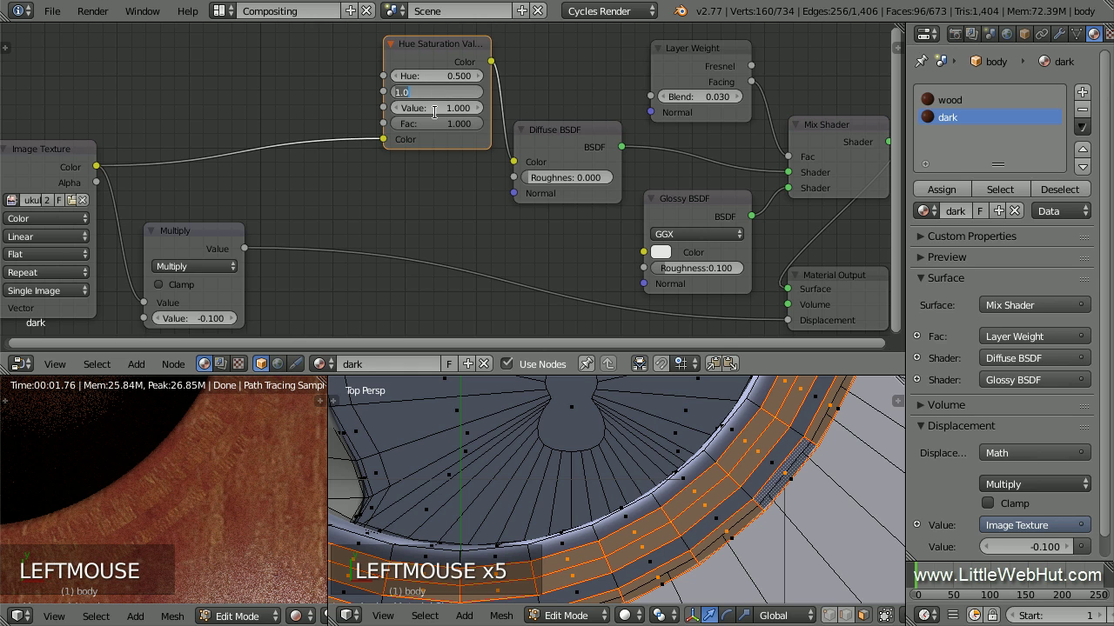
{"action": "type", "text": "1.5"}
{"action": "left_click", "coordinate": [435, 111]}
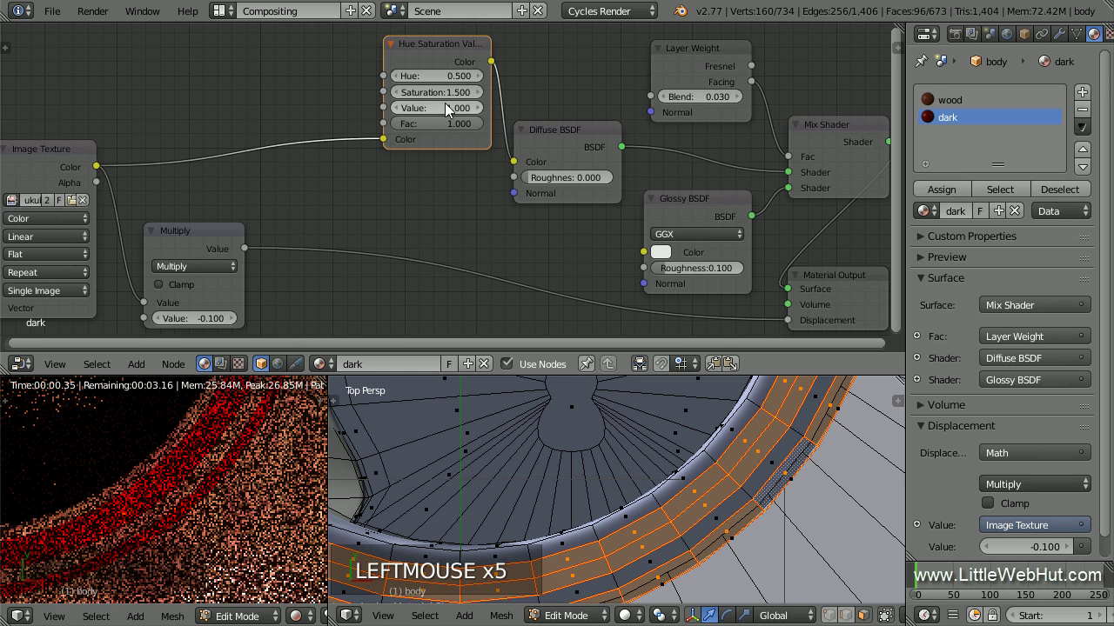
{"action": "left_click", "coordinate": [445, 114]}
{"action": "type", "text": "0.3"}
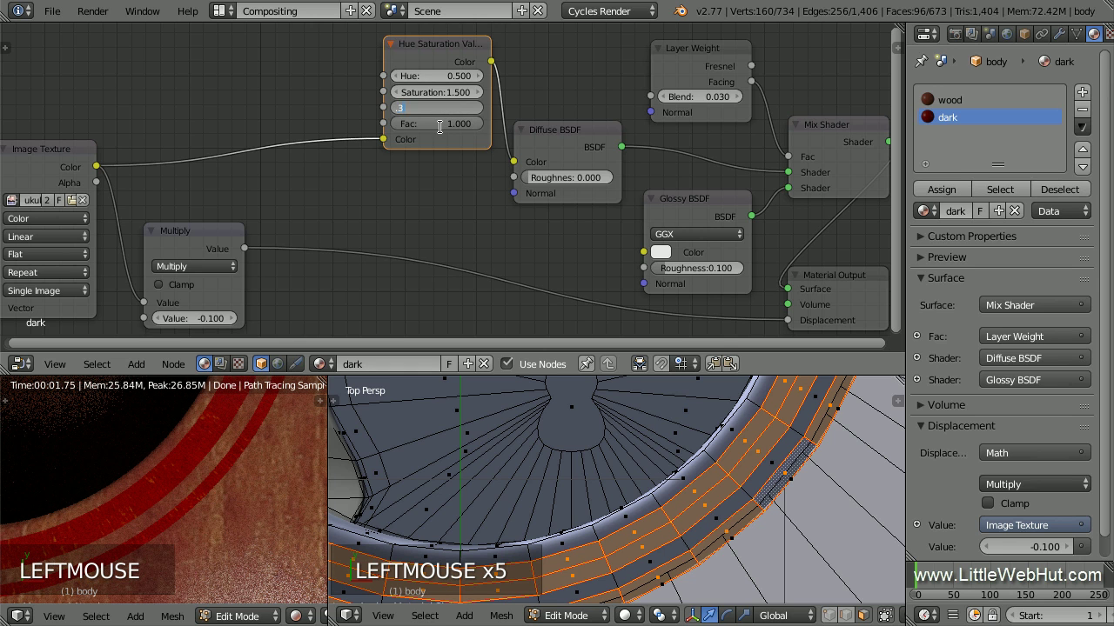
{"action": "key", "text": "Return"}
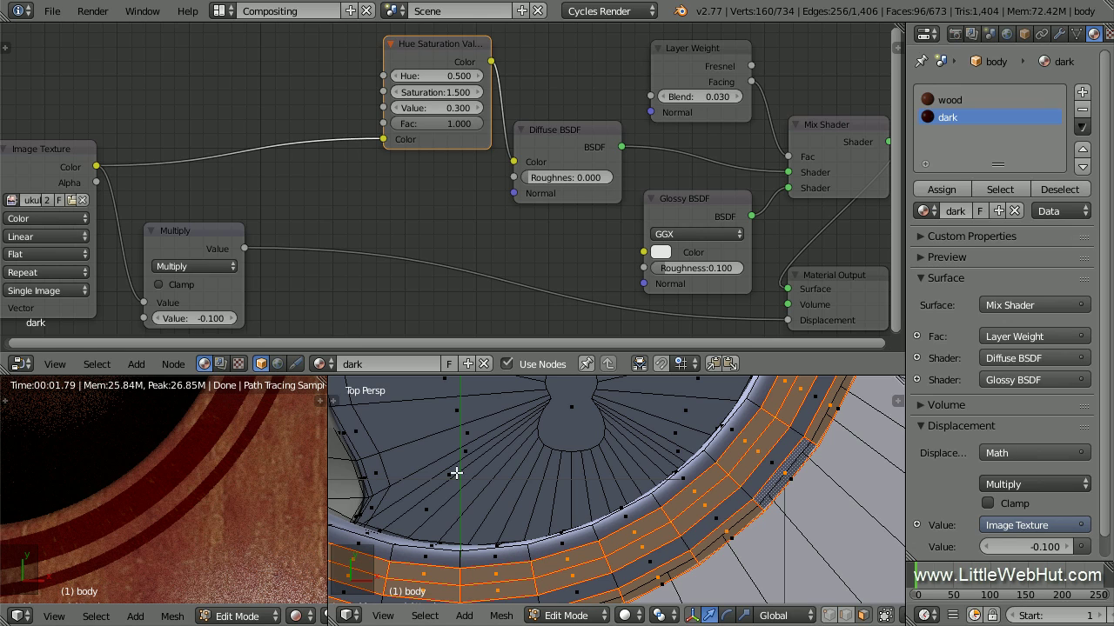
- Deselect the outermost face loop of the sound hole ring and apply Checker Deselect to the two remaining loops
{"action": "right_click", "coordinate": [755, 502], "text": "alt+shift"}
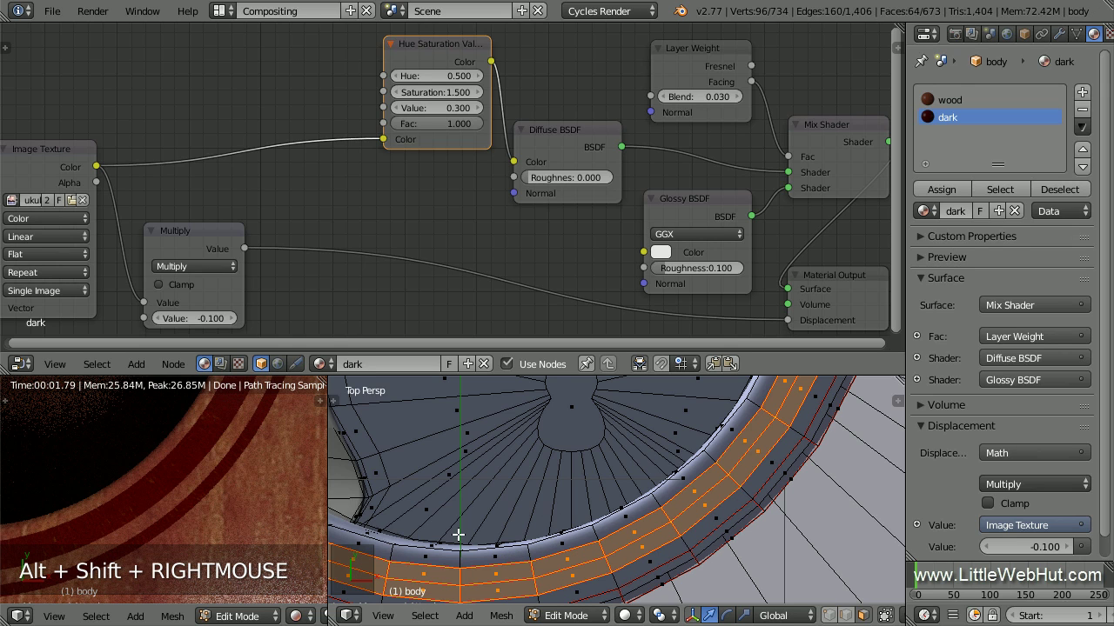
{"action": "left_click", "coordinate": [96, 616]}
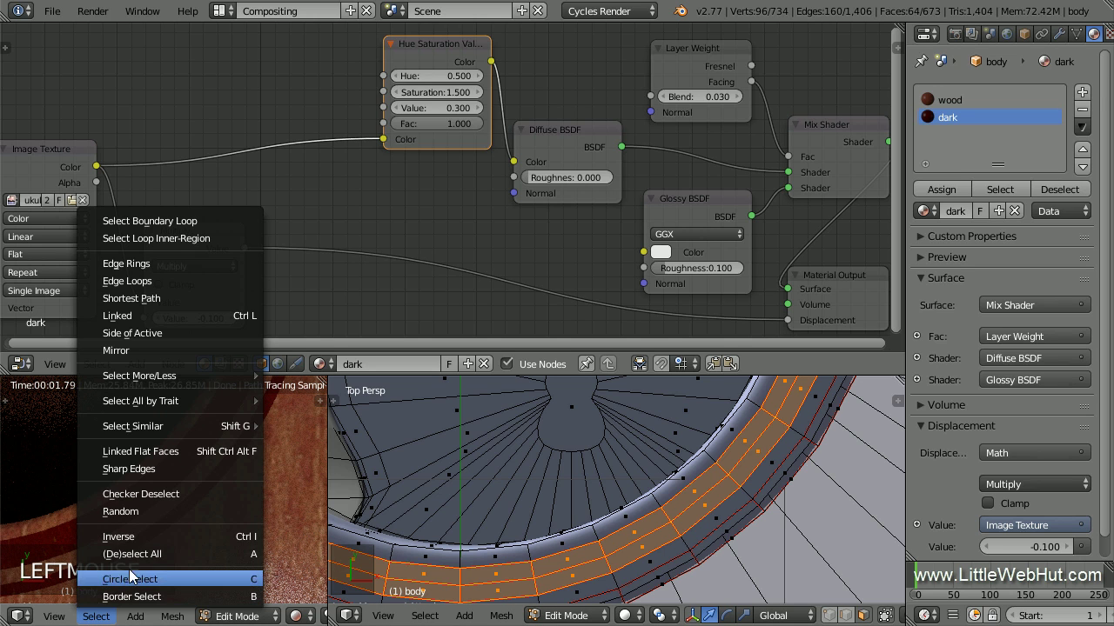
{"action": "left_click", "coordinate": [213, 494]}
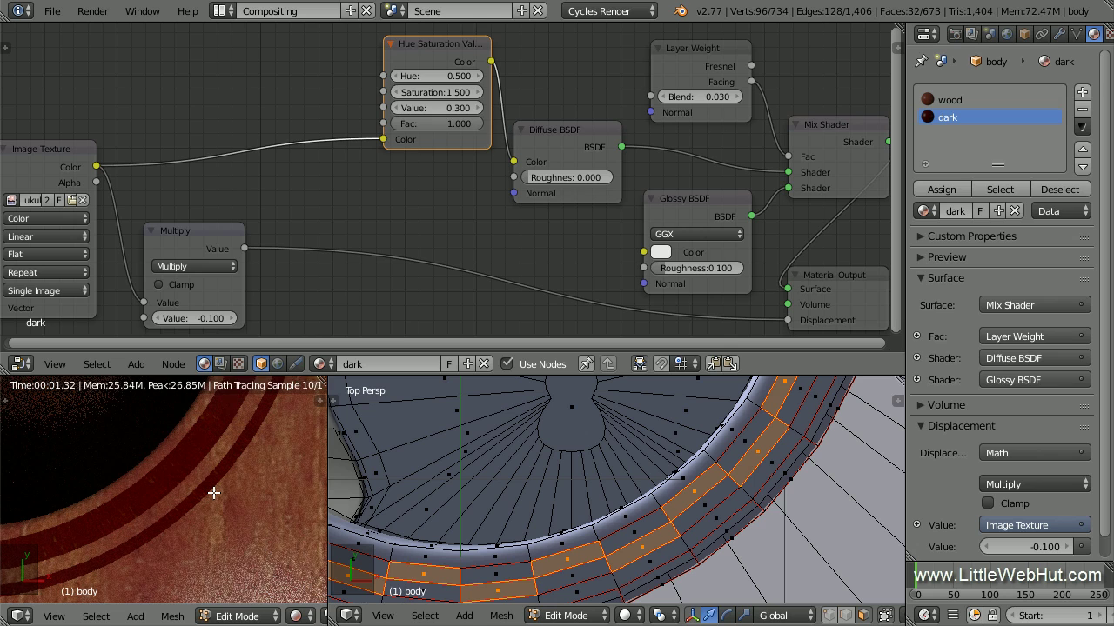
- Add a third material slot to the body and put the dark material in it
{"action": "left_click", "coordinate": [1082, 92]}
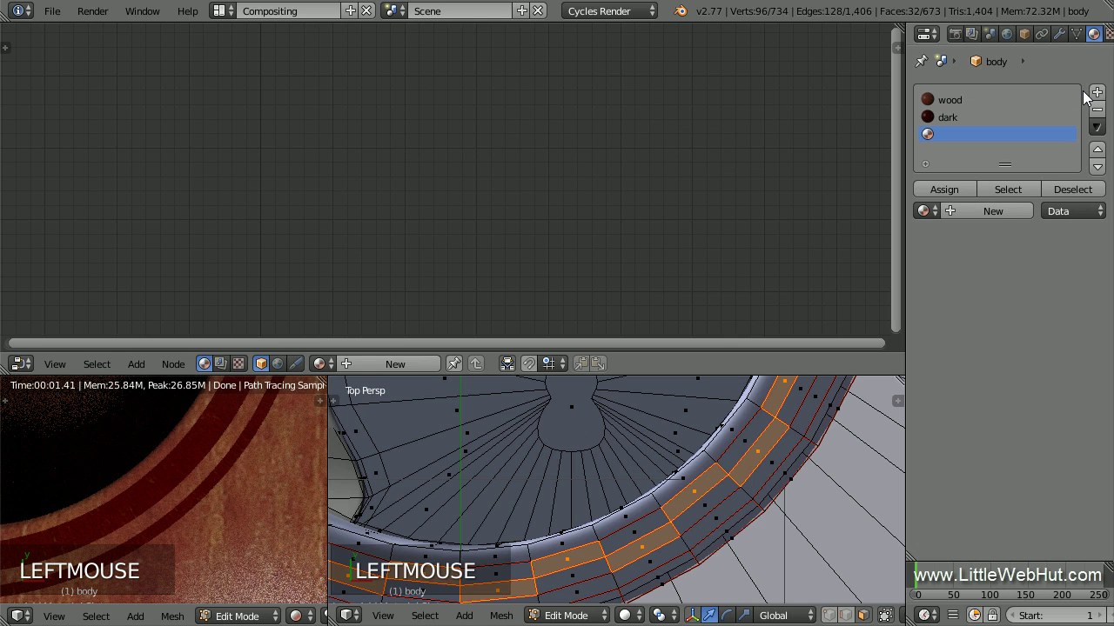
{"action": "left_click", "coordinate": [928, 211]}
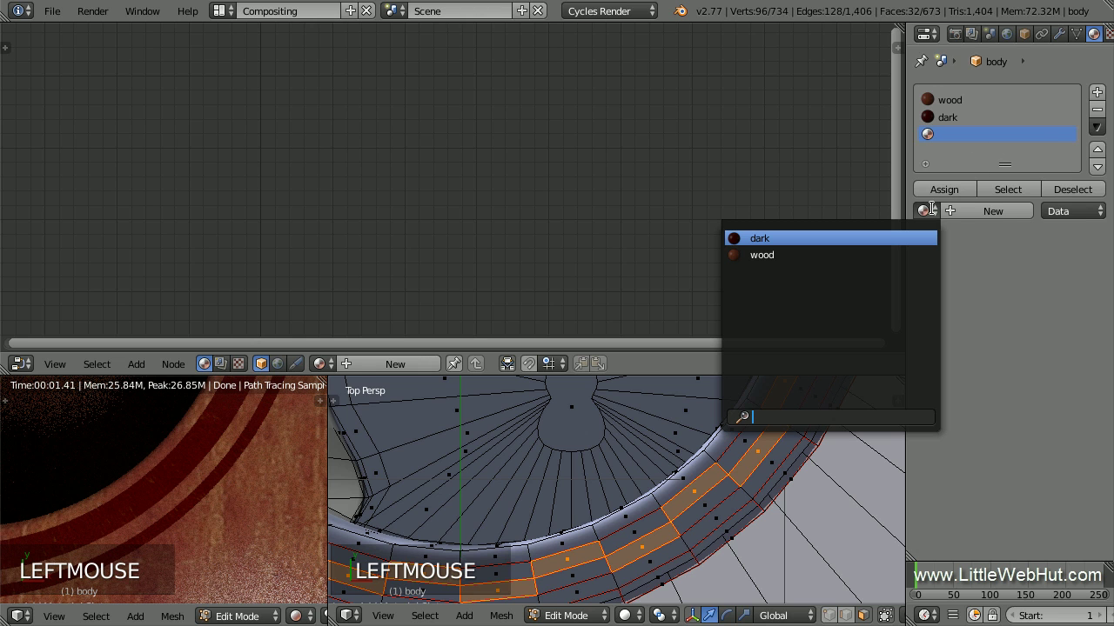
{"action": "left_click", "coordinate": [864, 239]}
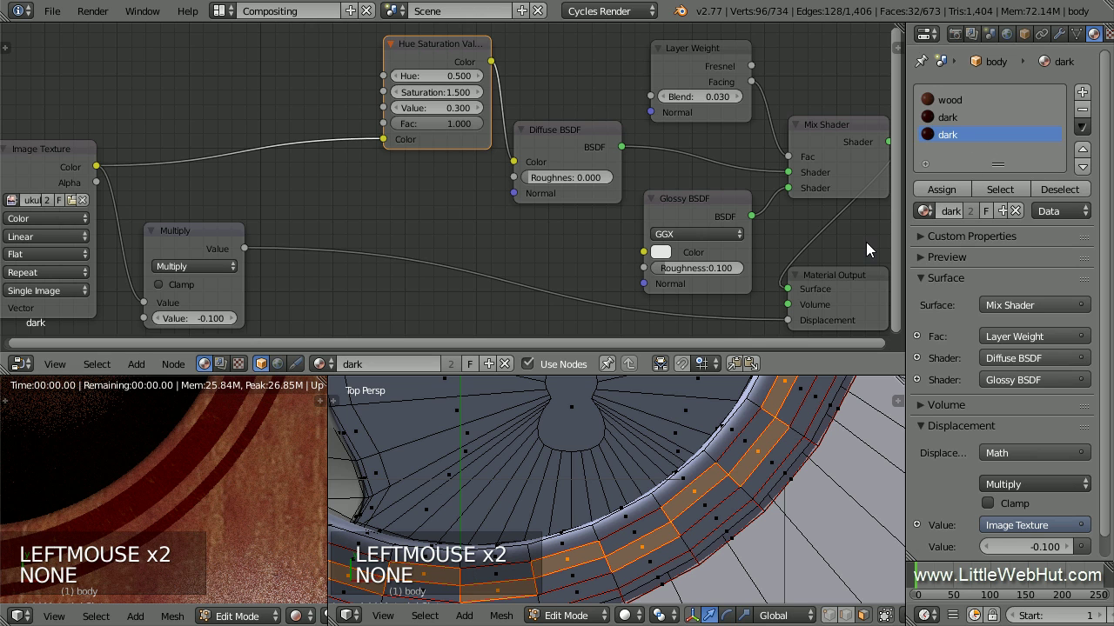
- Make an independent copy of the dark material in the third slot, name it light, and assign it to the selected ring faces
{"action": "left_click", "coordinate": [1000, 210]}
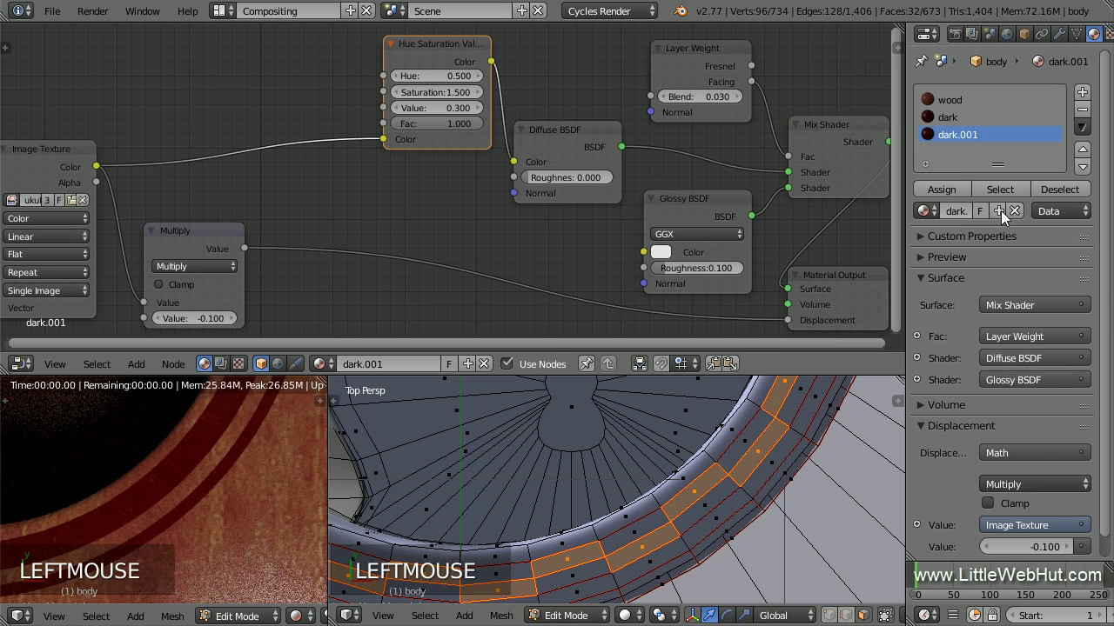
{"action": "double_click", "coordinate": [963, 137]}
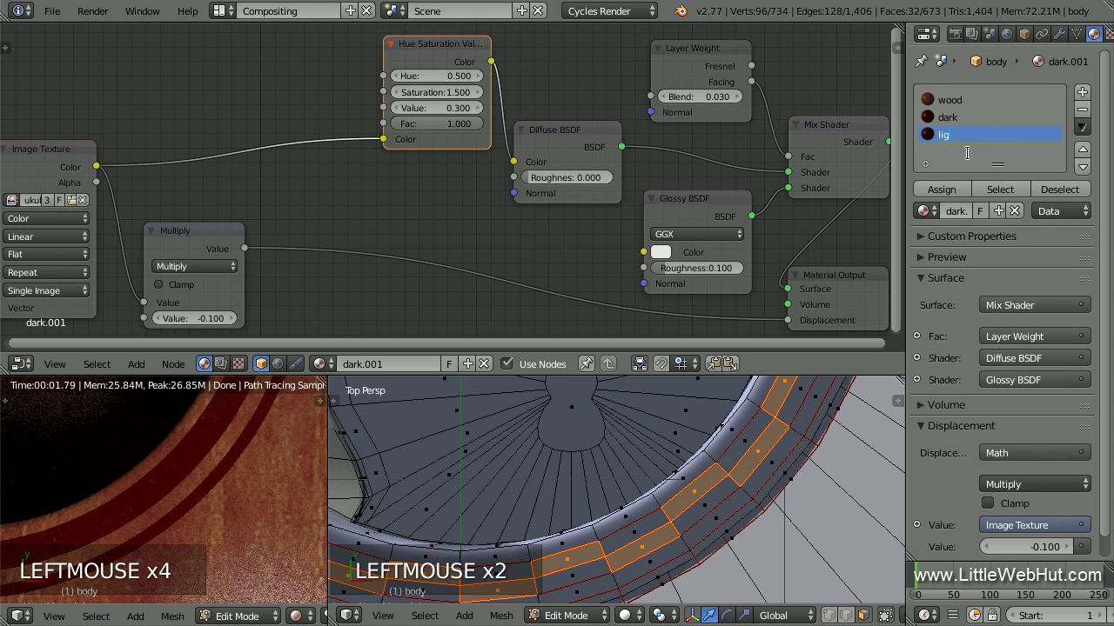
{"action": "key", "text": "Return"}
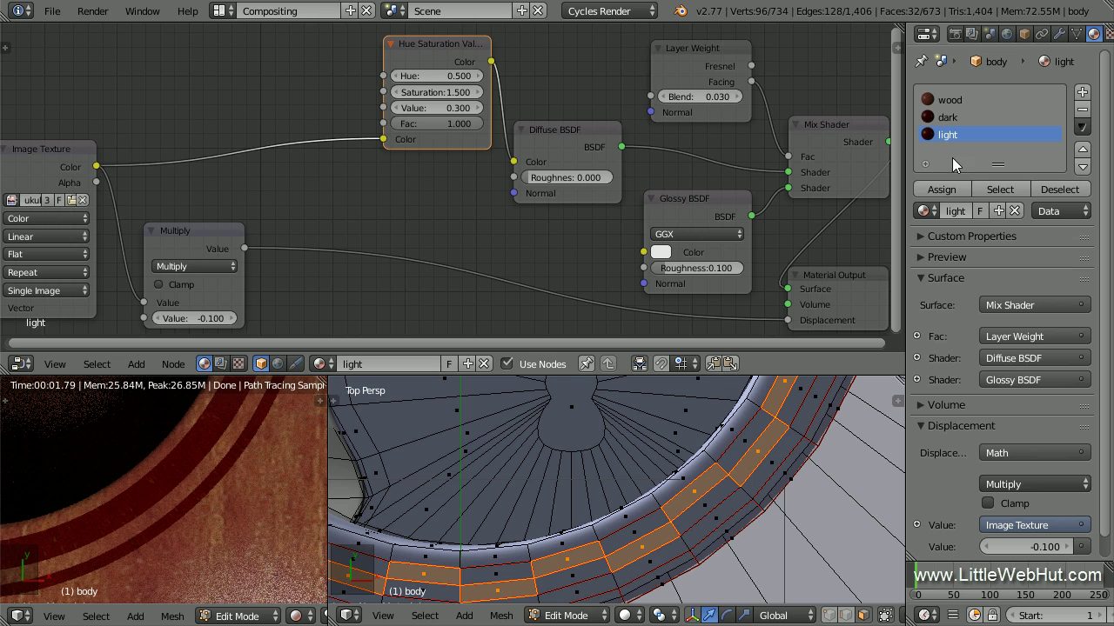
{"action": "left_click", "coordinate": [951, 189]}
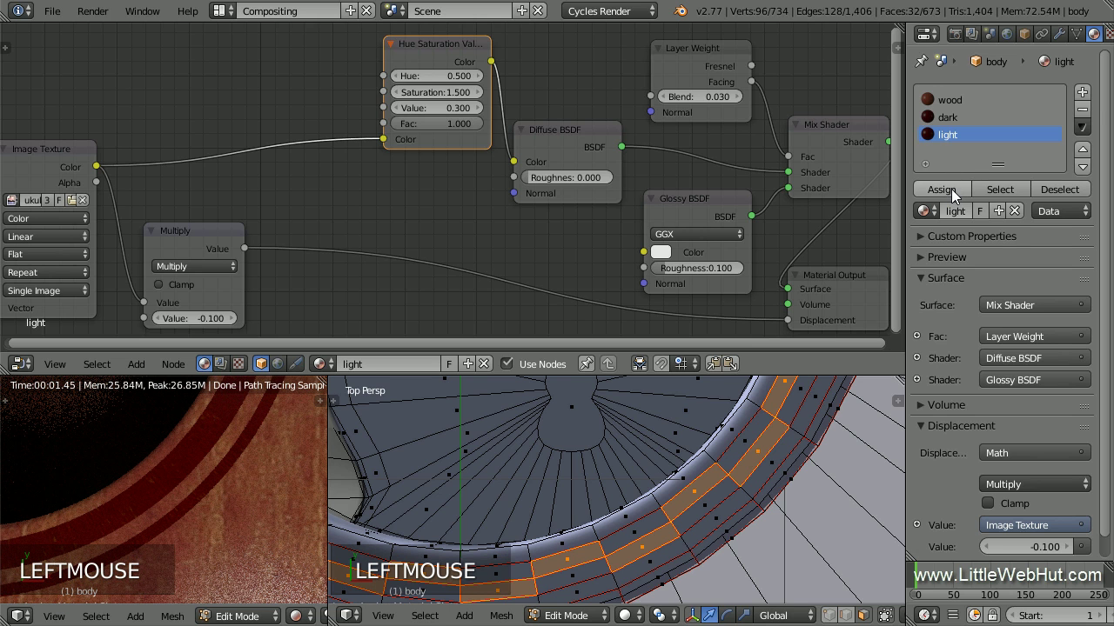
- Set the light material's Hue Saturation Value node to saturation 0.5 and value 2
{"action": "left_click", "coordinate": [459, 92]}
{"action": "key", "text": "BackSpace"}
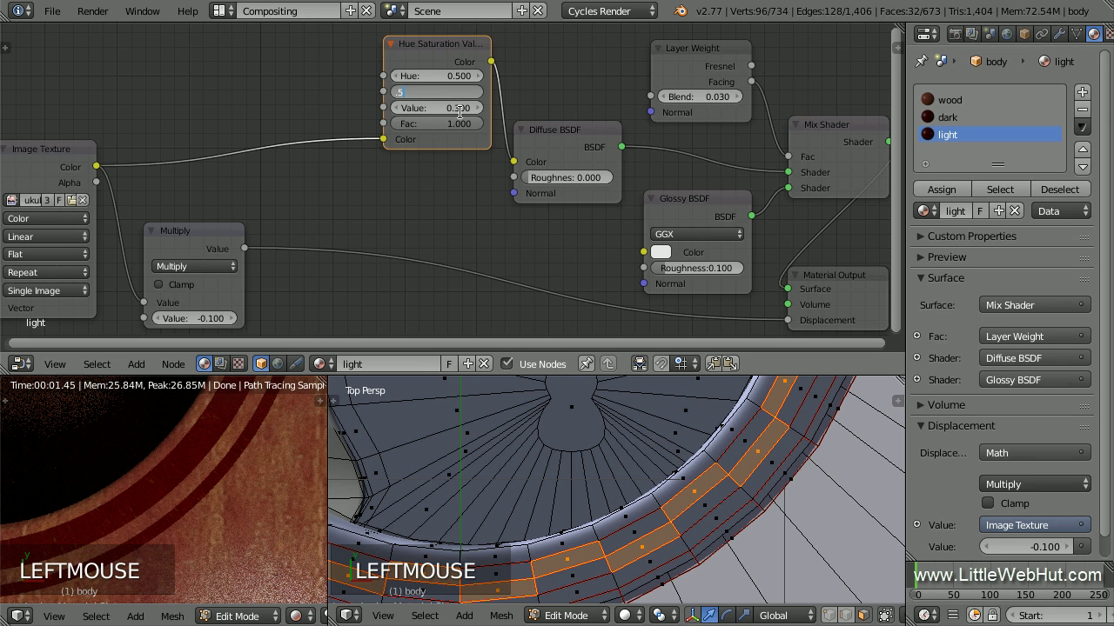
{"action": "type", "text": ".5"}
{"action": "left_click", "coordinate": [460, 111]}
{"action": "left_click", "coordinate": [451, 109]}
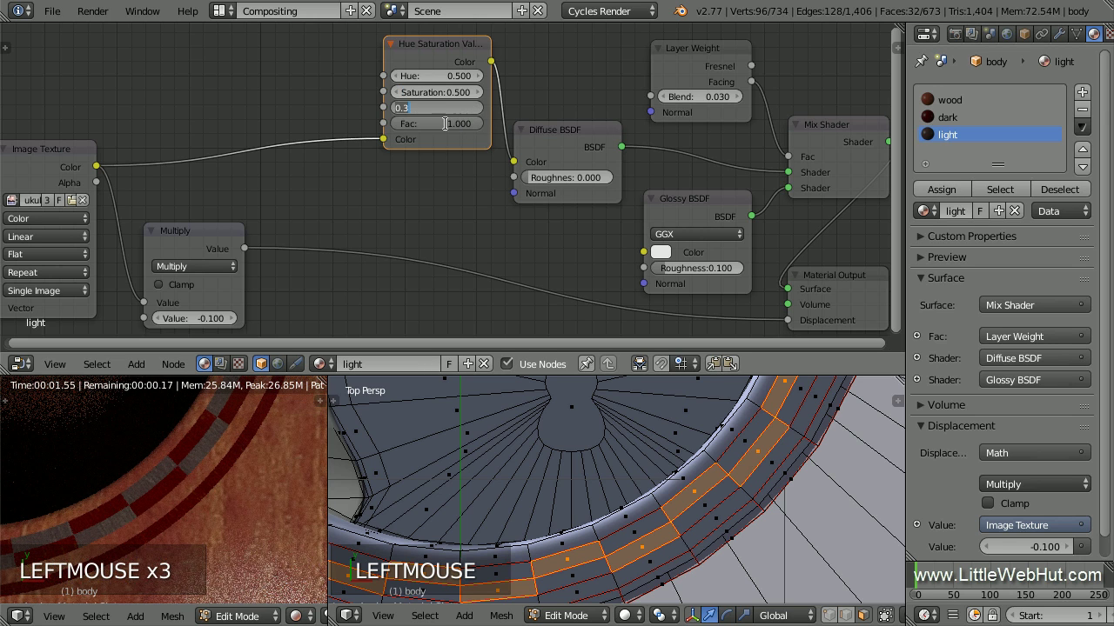
{"action": "type", "text": "2"}
{"action": "key", "text": "Return"}
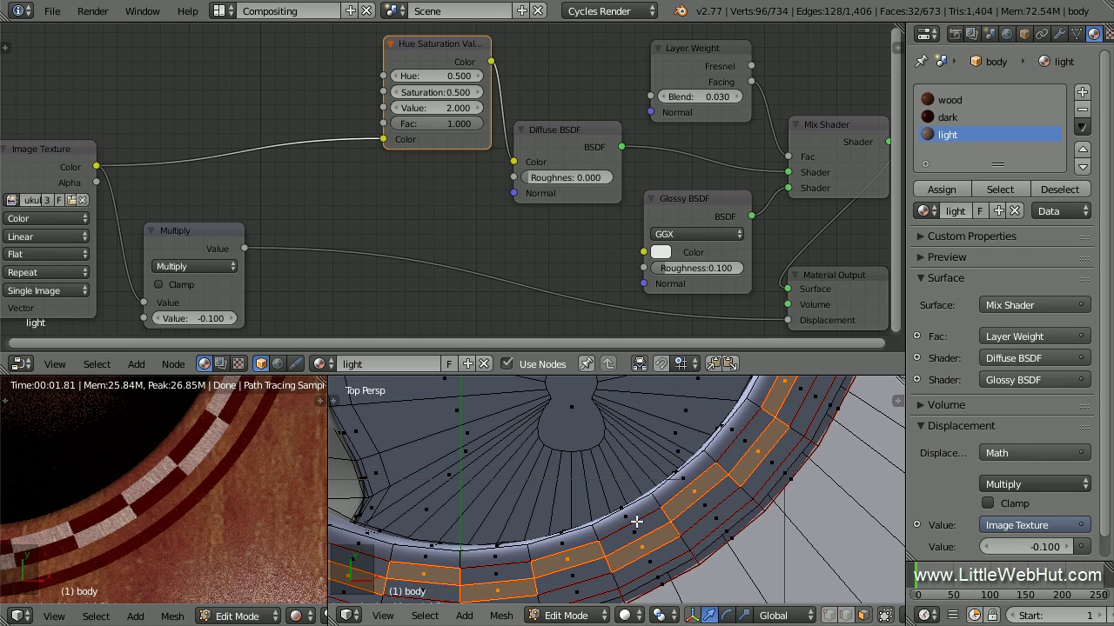
- In edge select mode, select the middle edge loop of the checkered ring and rotate it 7 degrees
{"action": "left_click", "coordinate": [846, 616]}
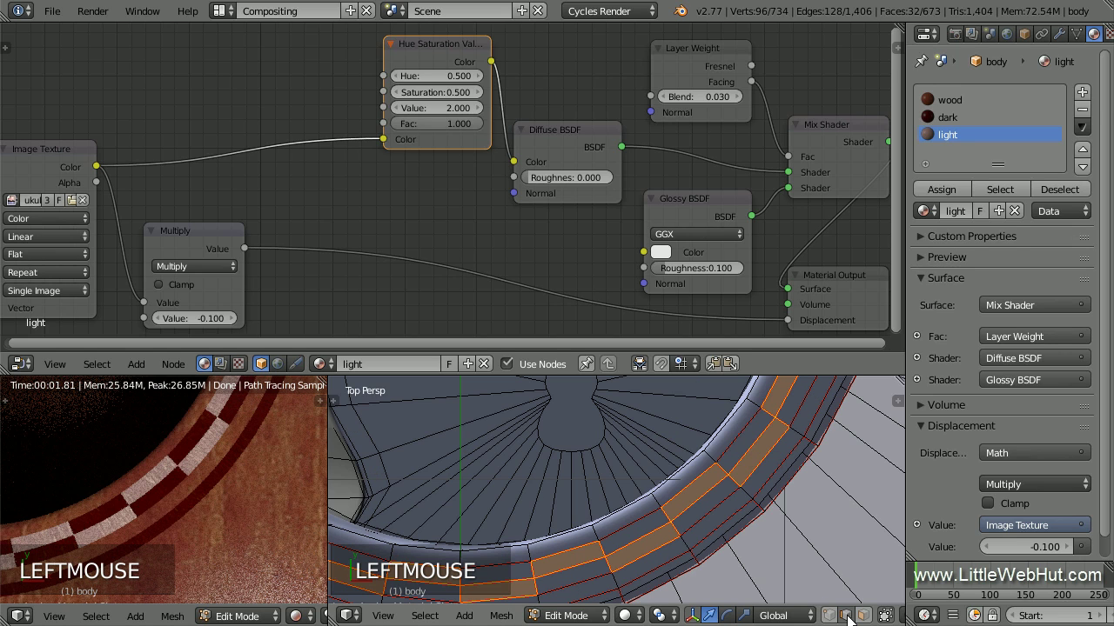
{"action": "right_click", "coordinate": [704, 495], "text": "alt"}
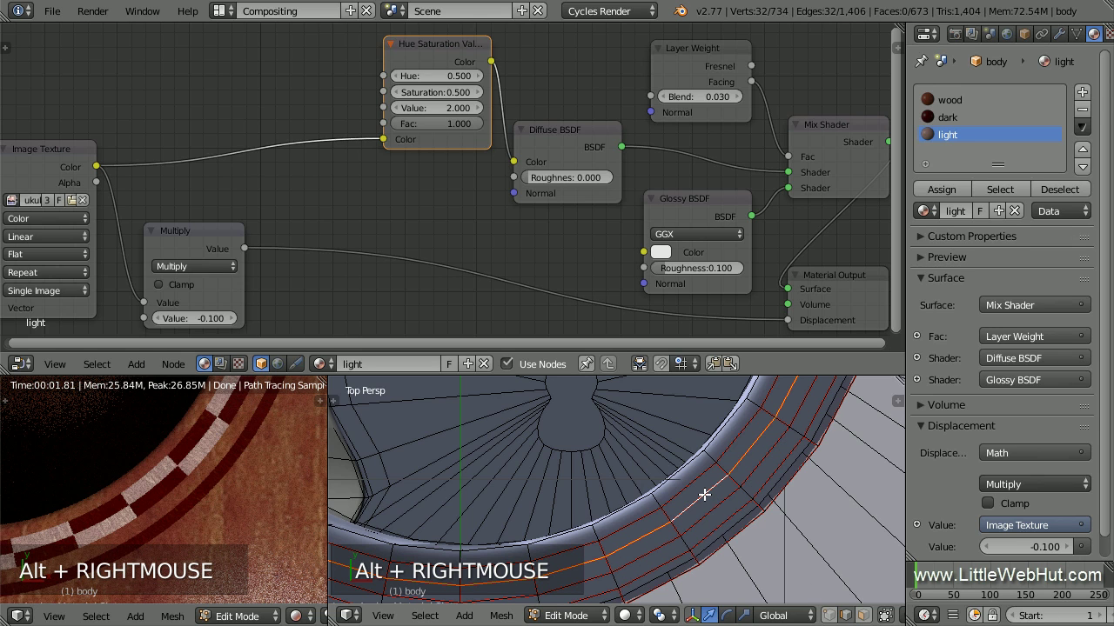
{"action": "type", "text": "r7"}
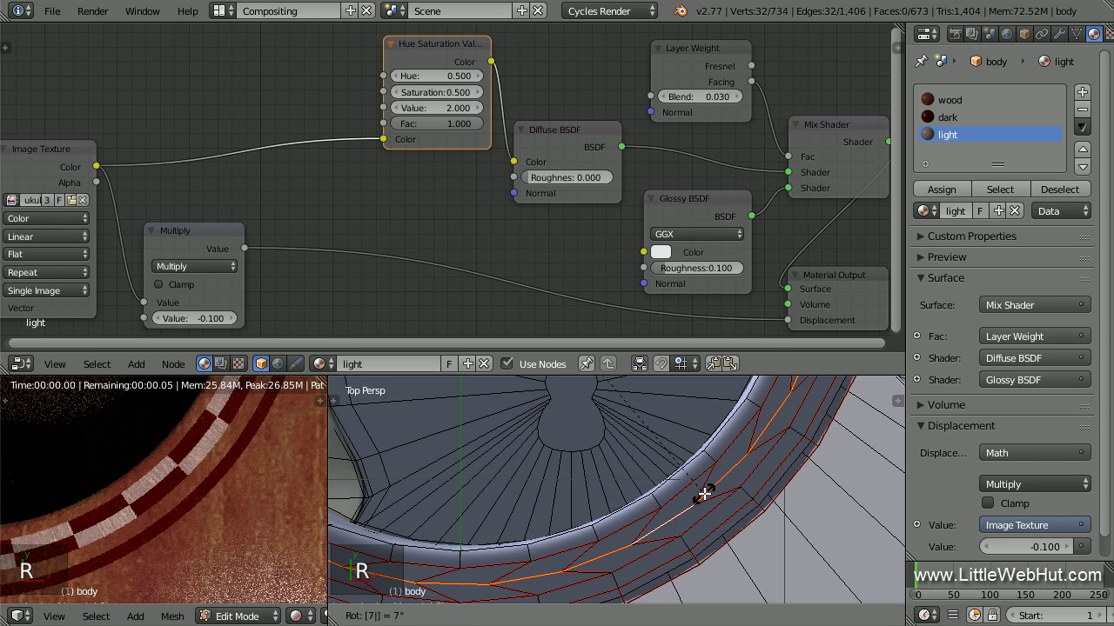
{"action": "key", "text": "Return"}
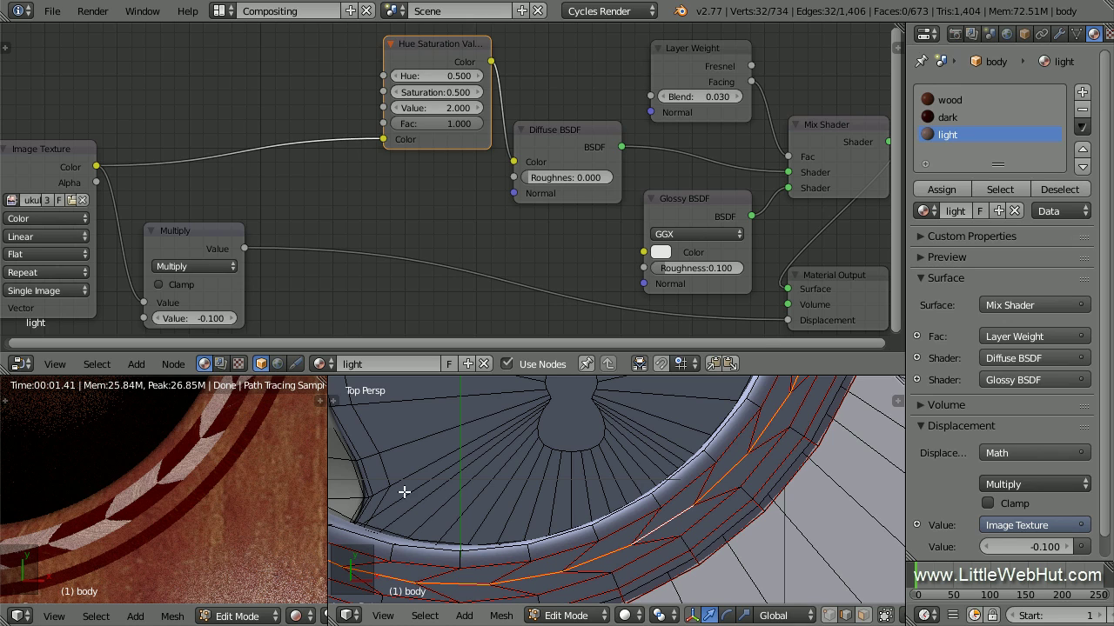
- Add a single loop cut around the sound hole's outer ring and slide it fully to the outer edge
{"action": "key", "text": "ctrl+r"}
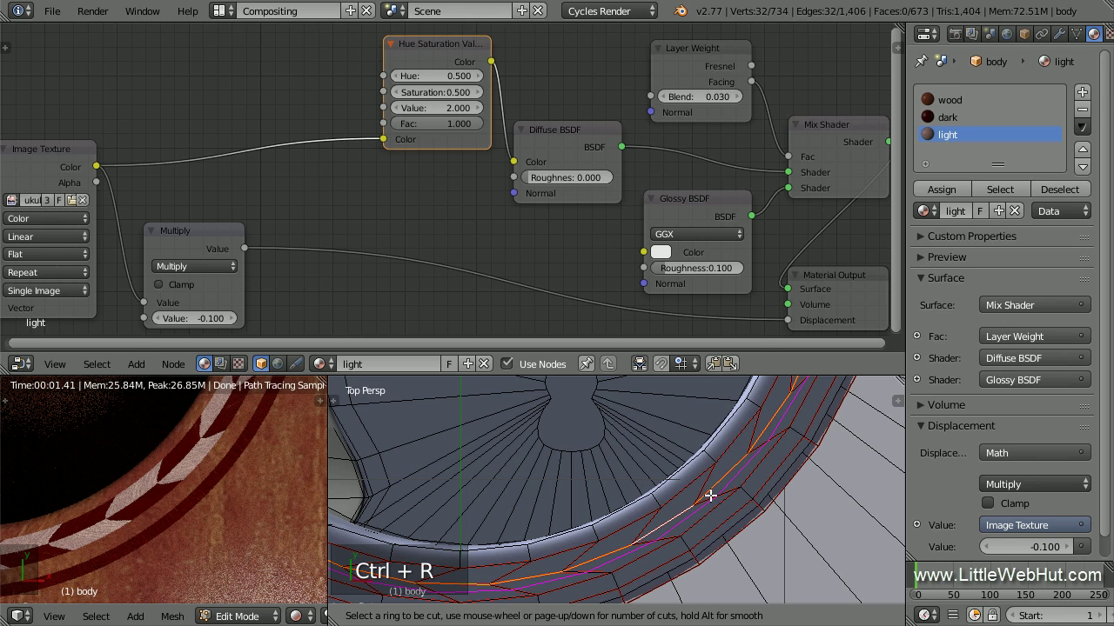
{"action": "left_click", "coordinate": [758, 503]}
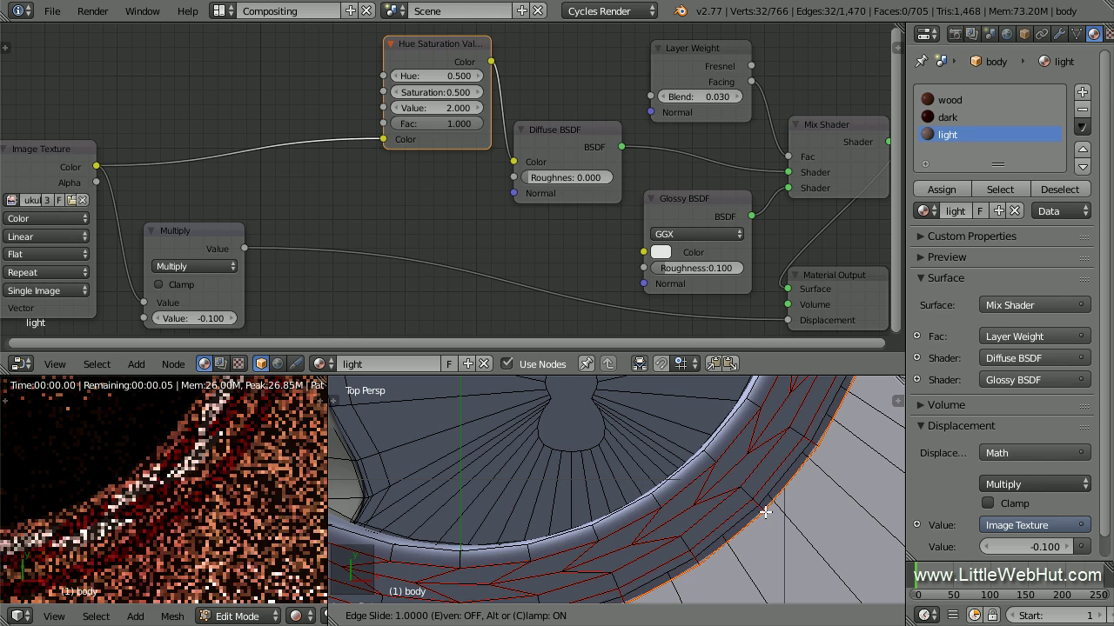
{"action": "left_click", "coordinate": [770, 516]}
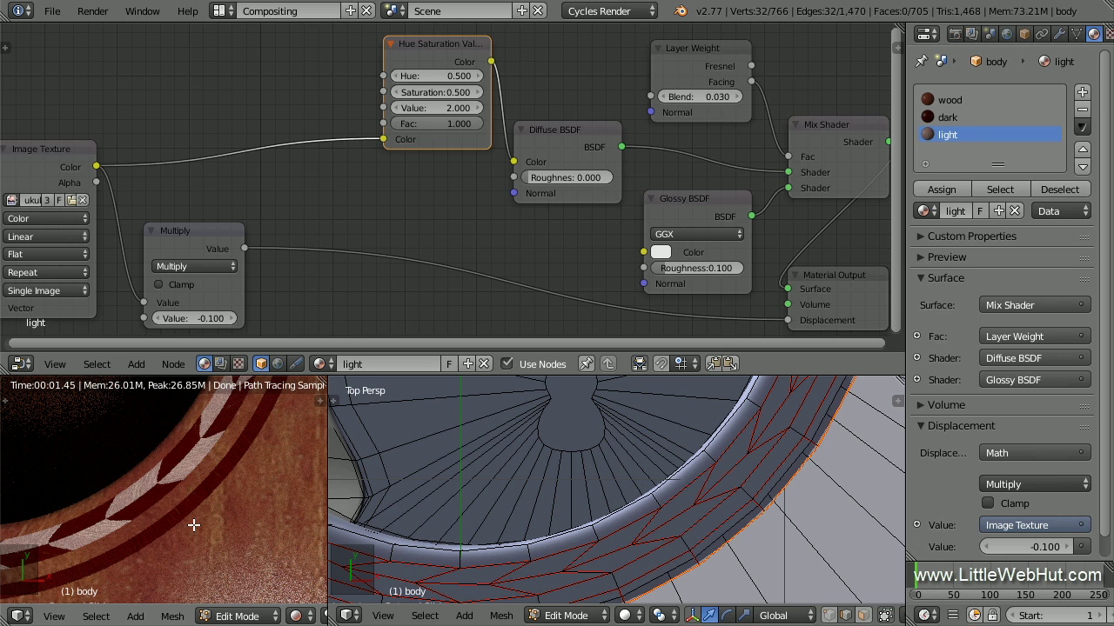
- Switch to the Default screen layout, view the rendered body from another angle, and save the file
{"action": "left_click", "coordinate": [224, 12]}
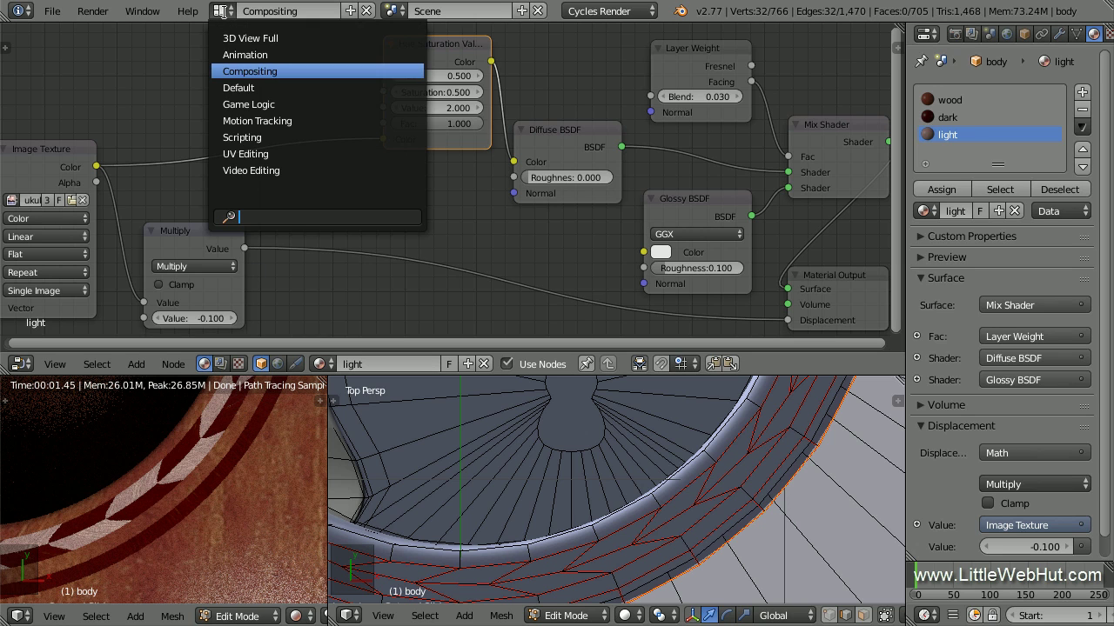
{"action": "left_click", "coordinate": [270, 87]}
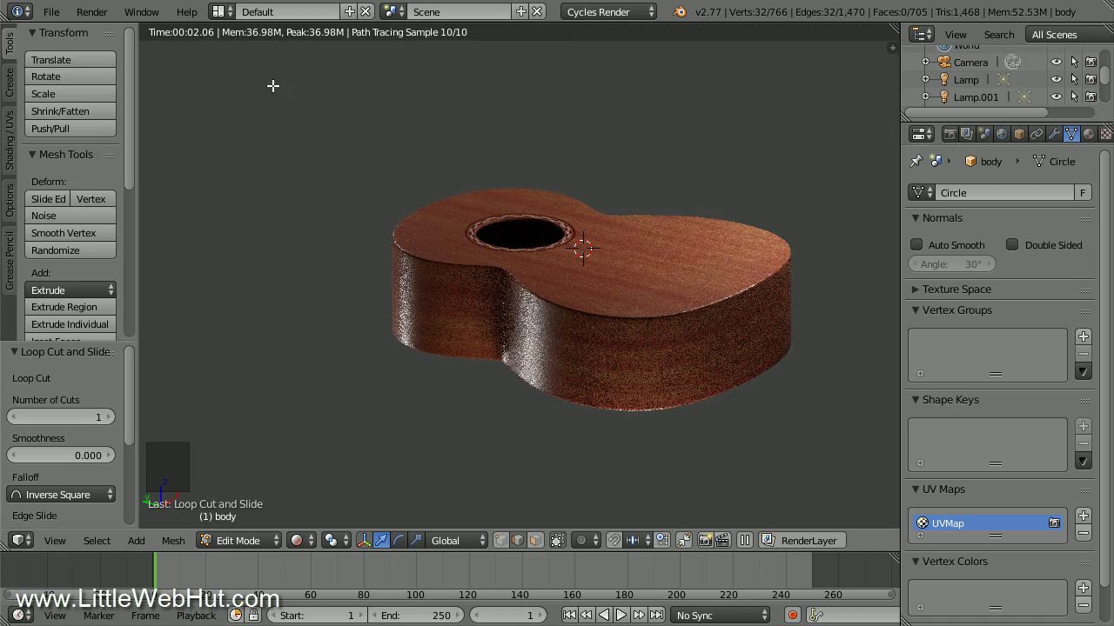
{"action": "scroll", "coordinate": [540, 335], "scroll_direction": "up", "scroll_amount": 3}
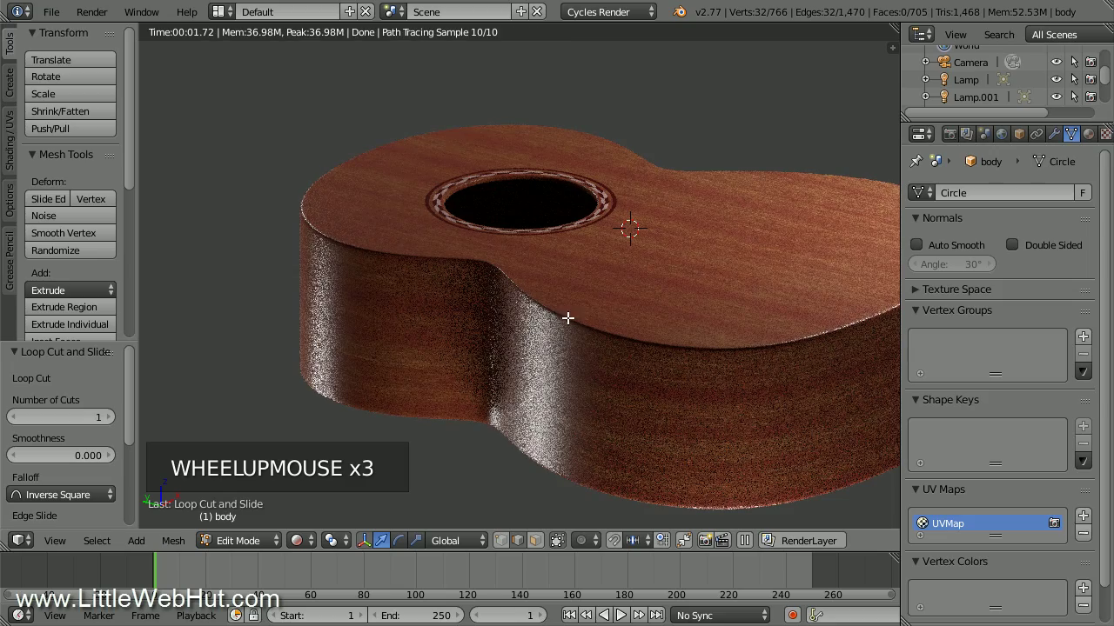
{"action": "middle_click_drag", "start_coordinate": [595, 309], "coordinate": [482, 304]}
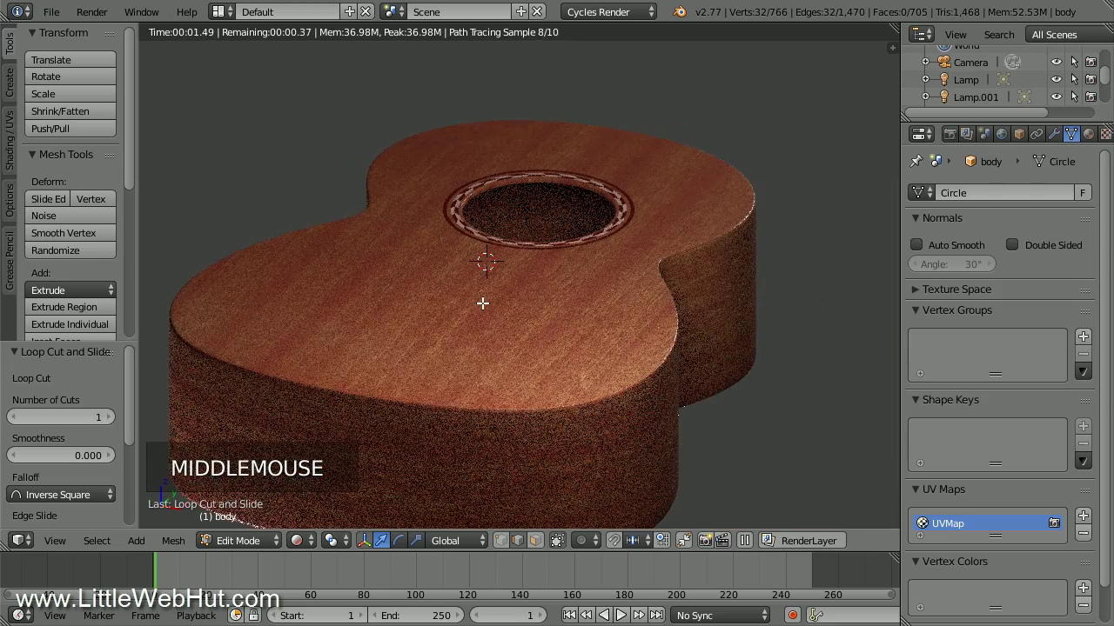
{"action": "left_click", "coordinate": [51, 12]}
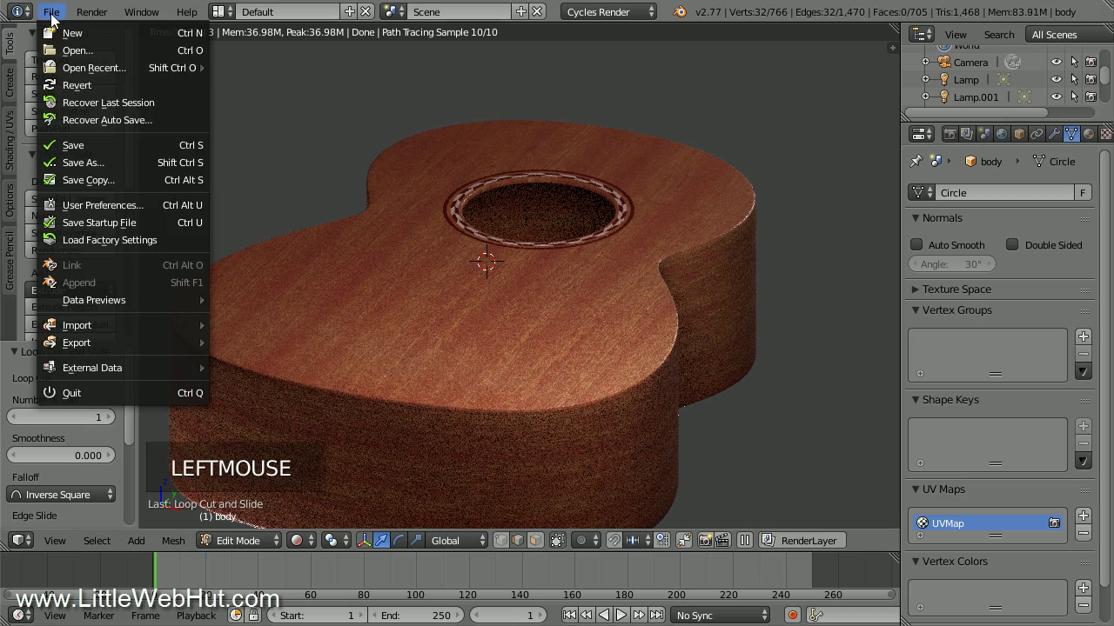
{"action": "left_click", "coordinate": [108, 145]}
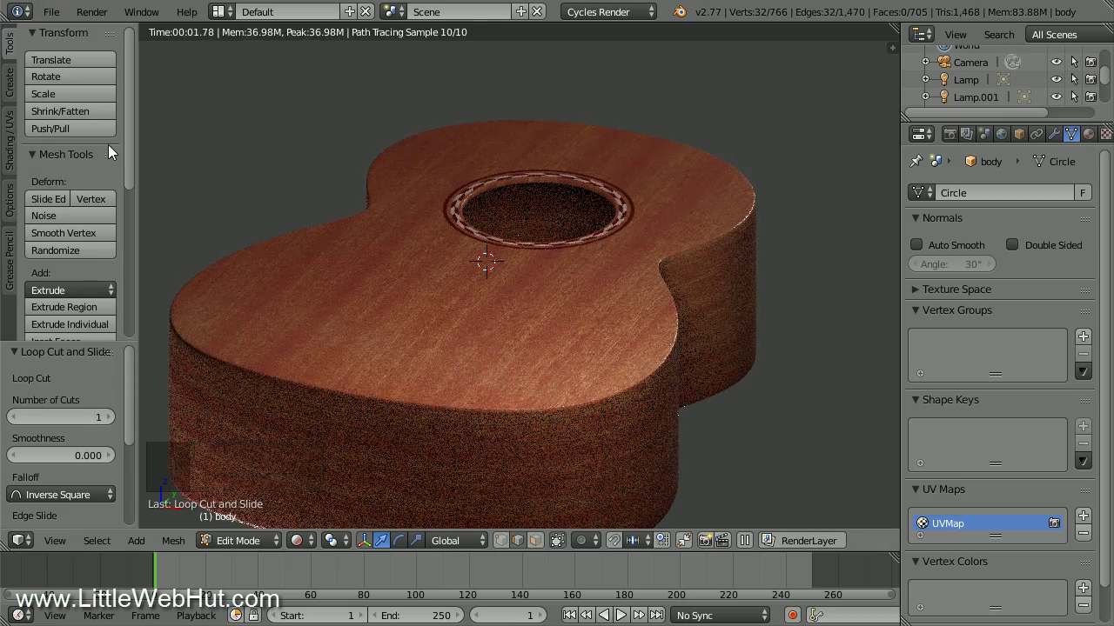
- Return to Object Mode with Solid viewport shading and hide the body object
{"action": "key", "text": "Tab"}
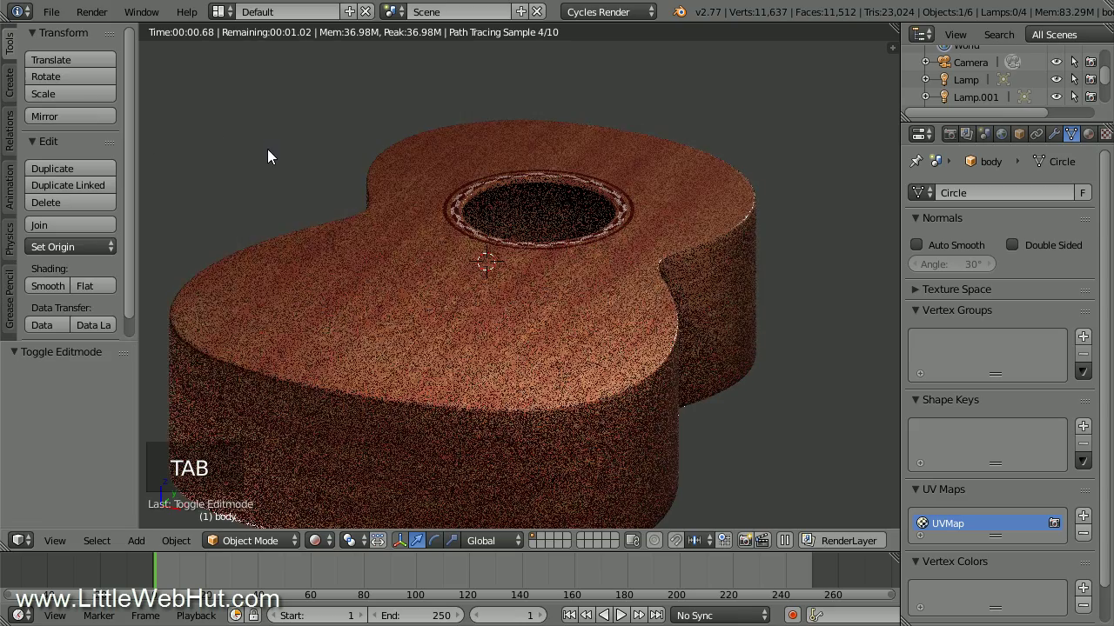
{"action": "left_click", "coordinate": [321, 541]}
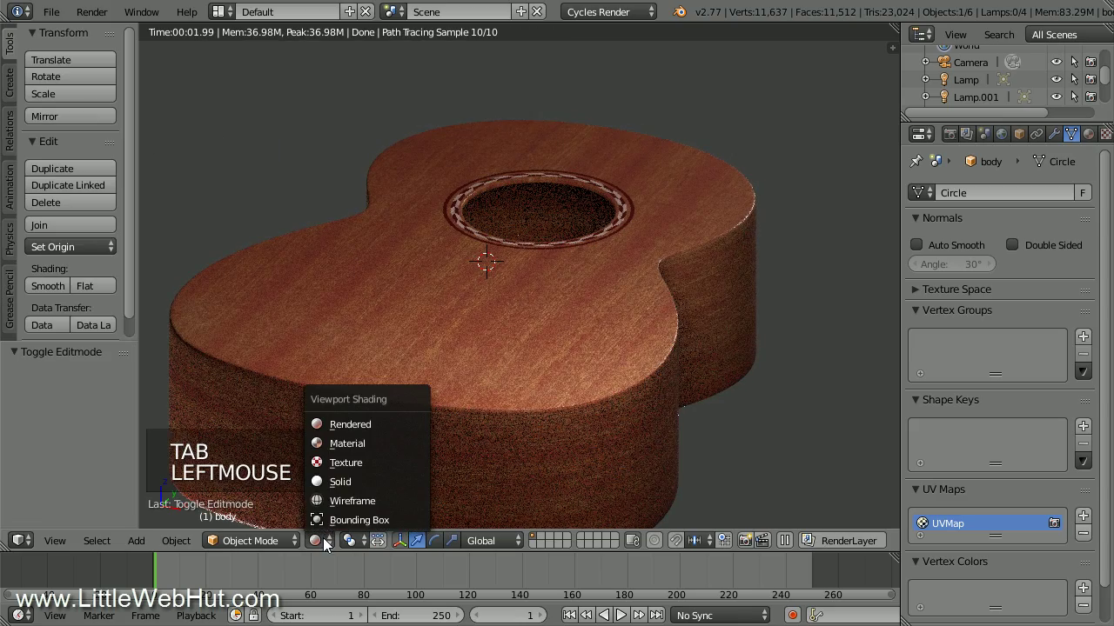
{"action": "left_click", "coordinate": [361, 481]}
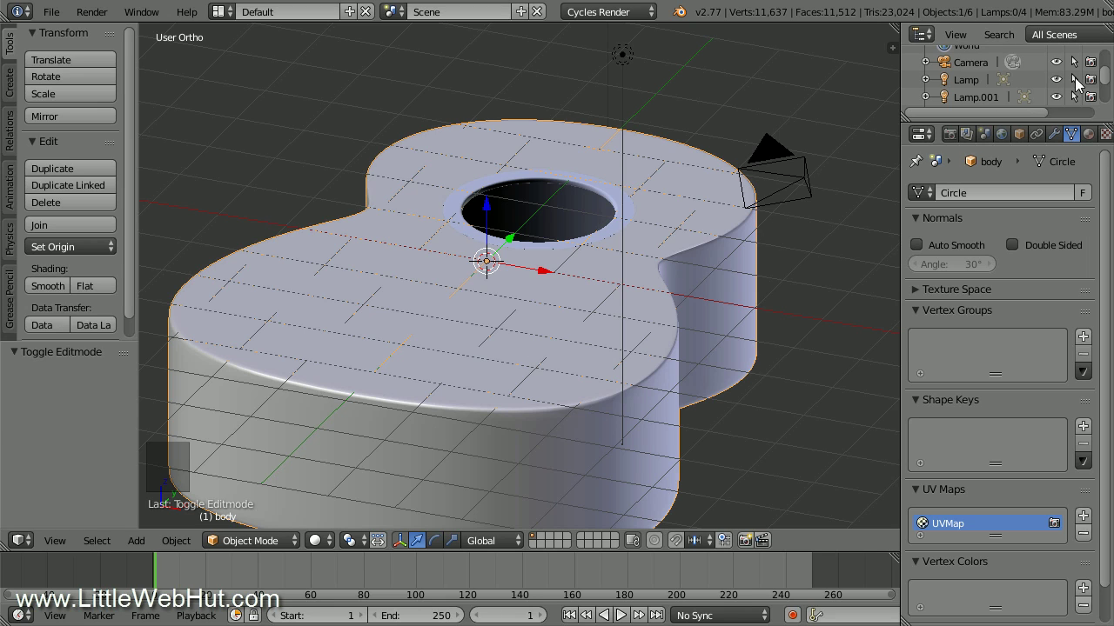
{"action": "left_click_drag", "start_coordinate": [1103, 75], "coordinate": [1111, 103]}
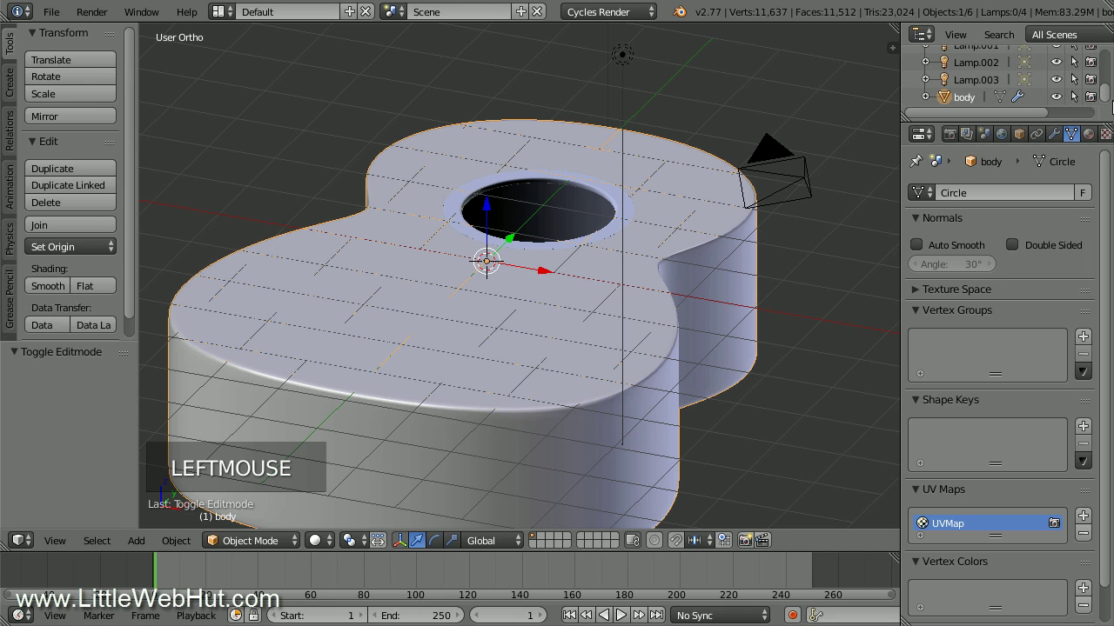
{"action": "left_click", "coordinate": [1056, 97]}
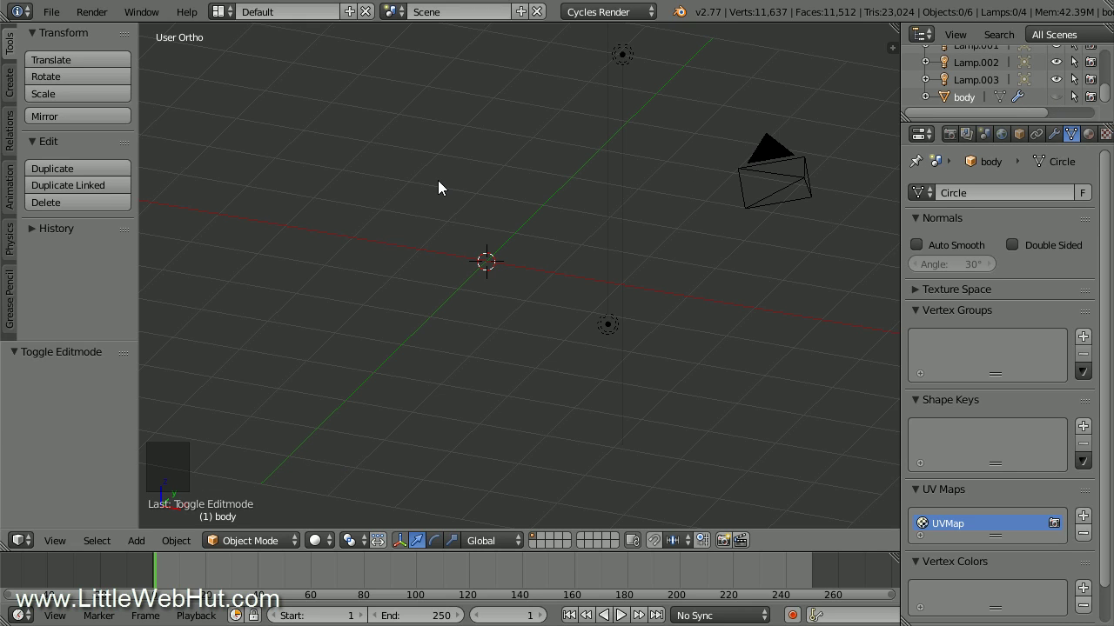
- Snap the 3D cursor to the center and add a cube mesh there
{"action": "key", "text": "shift+s"}
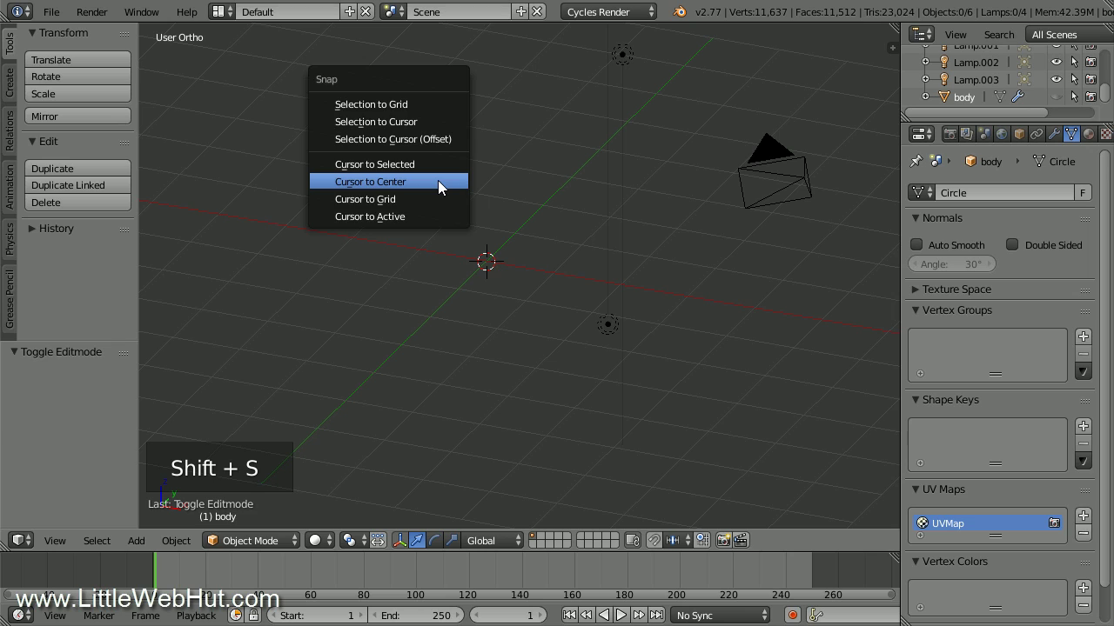
{"action": "left_click", "coordinate": [438, 182]}
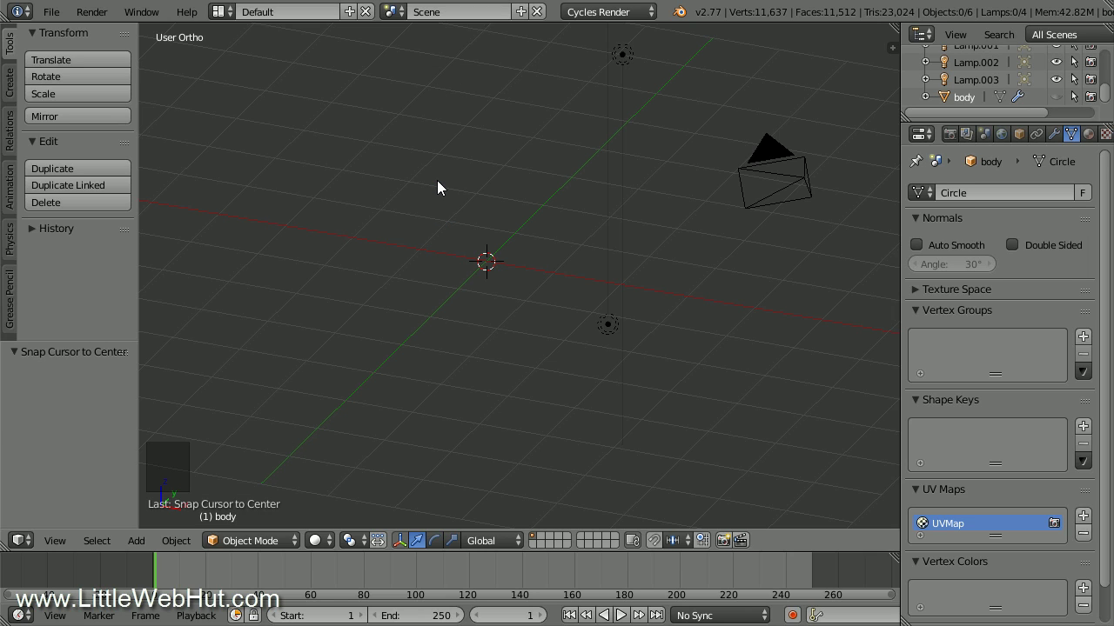
{"action": "key", "text": "shift+a"}
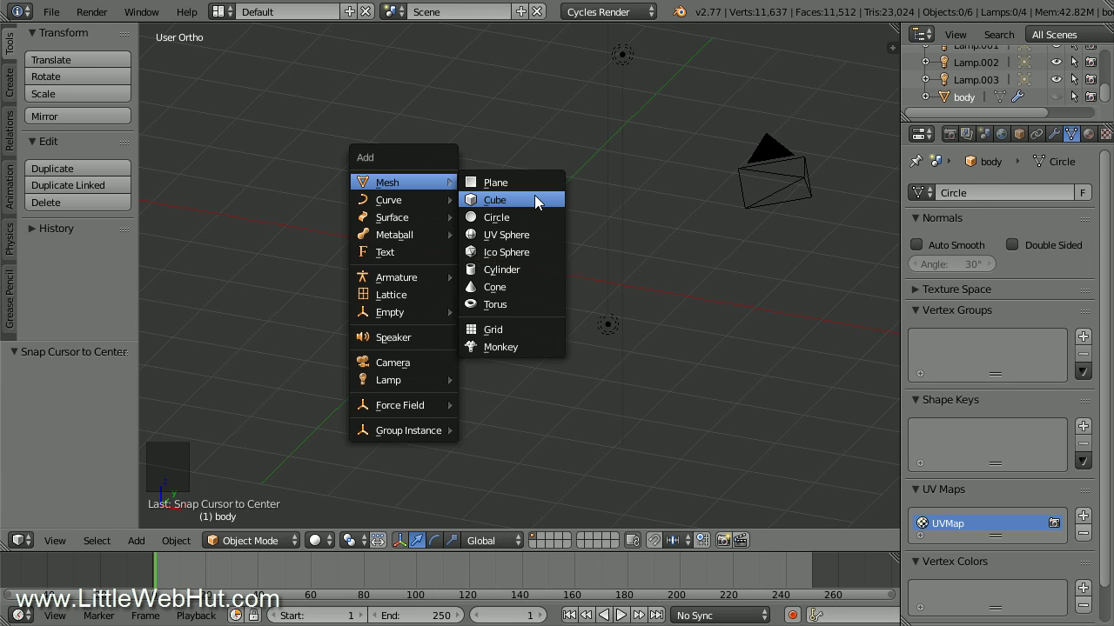
{"action": "left_click", "coordinate": [535, 200]}
- Set the cube's dimensions to X 0.46, Y 0.35 and Z 0.3
{"action": "key", "text": "n"}
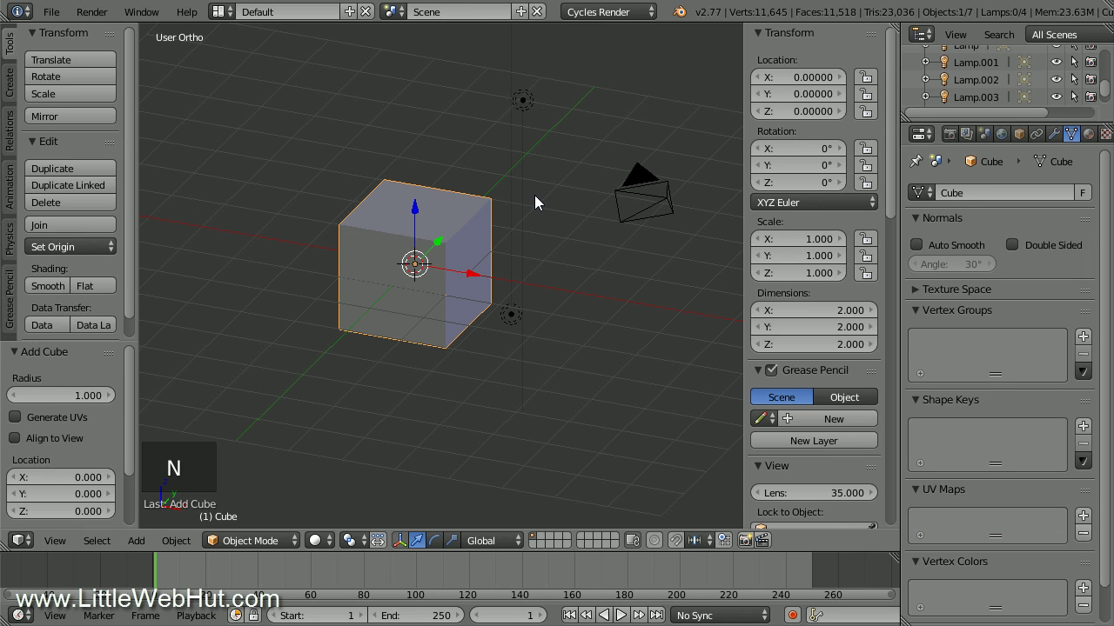
{"action": "left_click", "coordinate": [799, 310]}
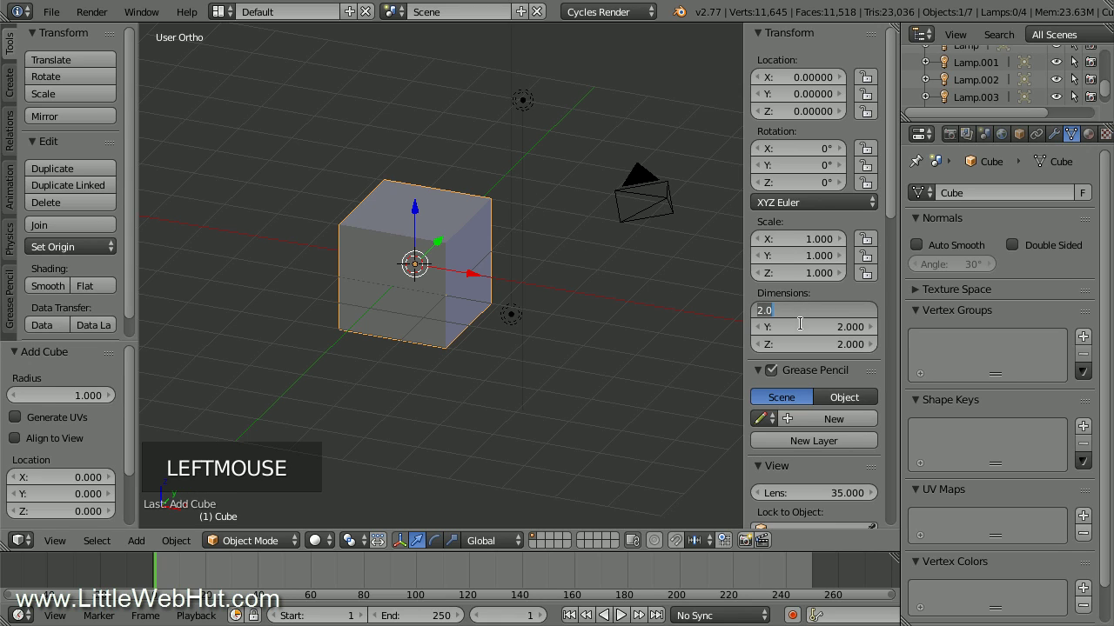
{"action": "key", "text": "Return"}
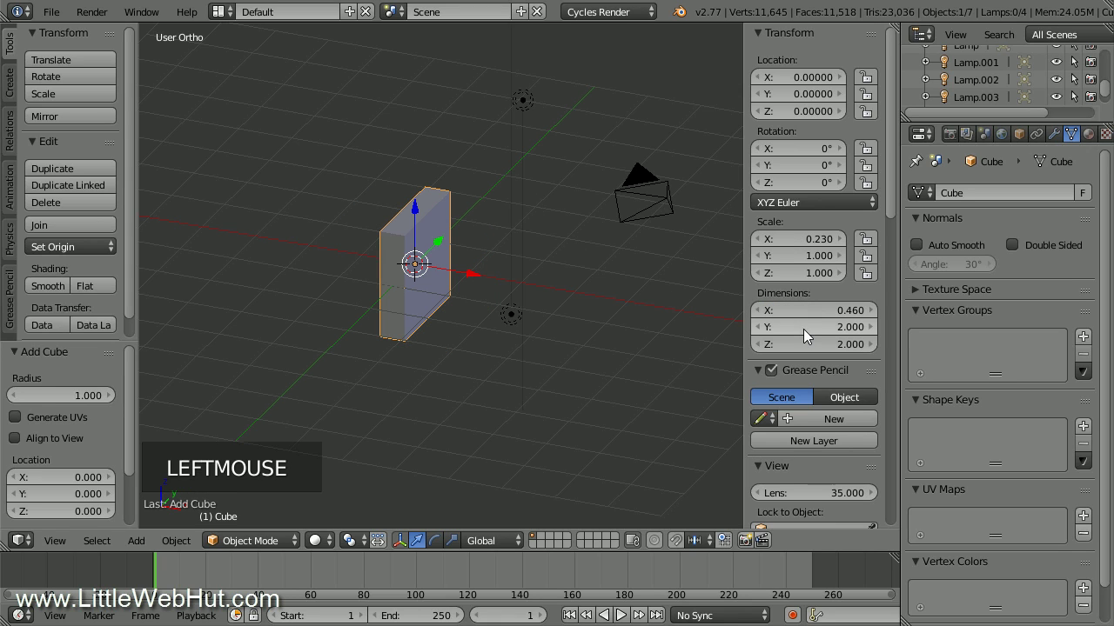
{"action": "left_click", "coordinate": [814, 328]}
{"action": "type", "text": "0.35"}
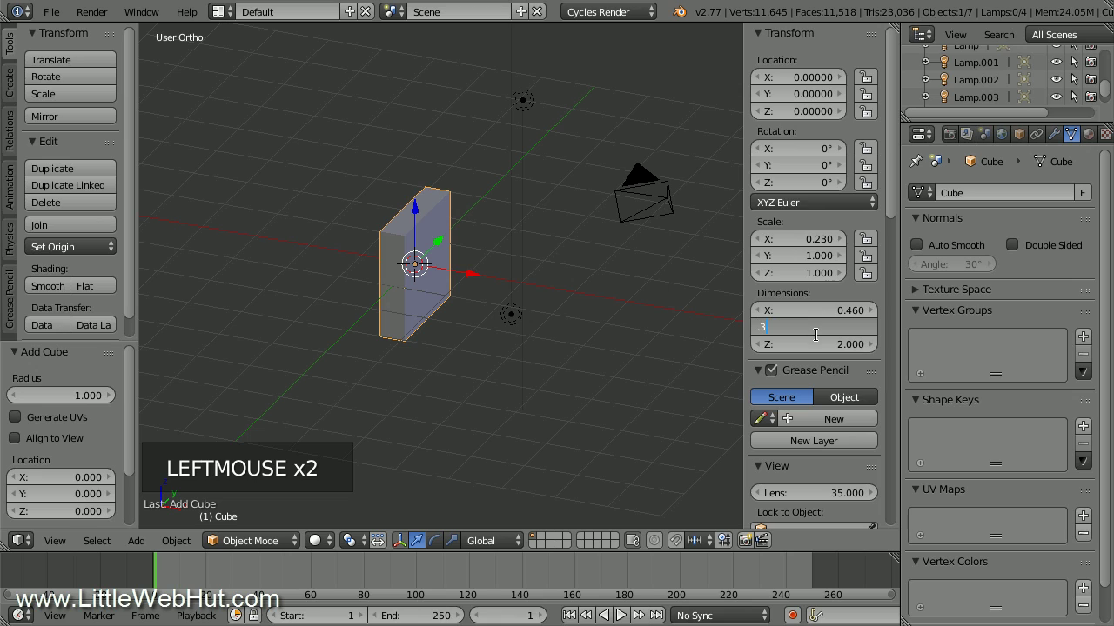
{"action": "key", "text": "Return"}
{"action": "left_click", "coordinate": [831, 345]}
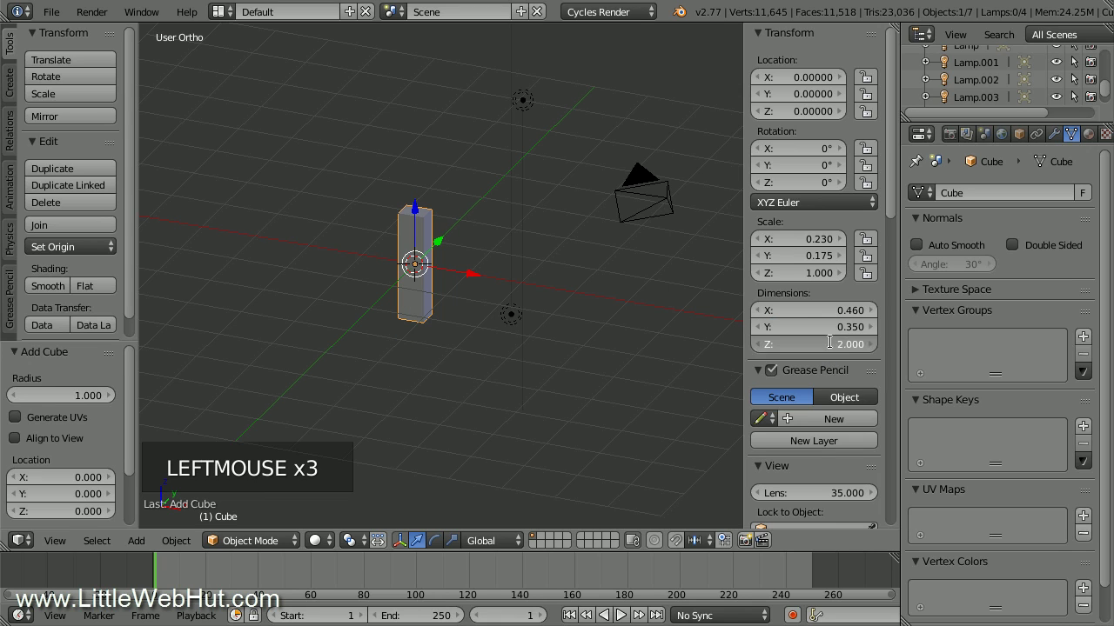
{"action": "type", "text": ".3"}
{"action": "key", "text": "Return"}
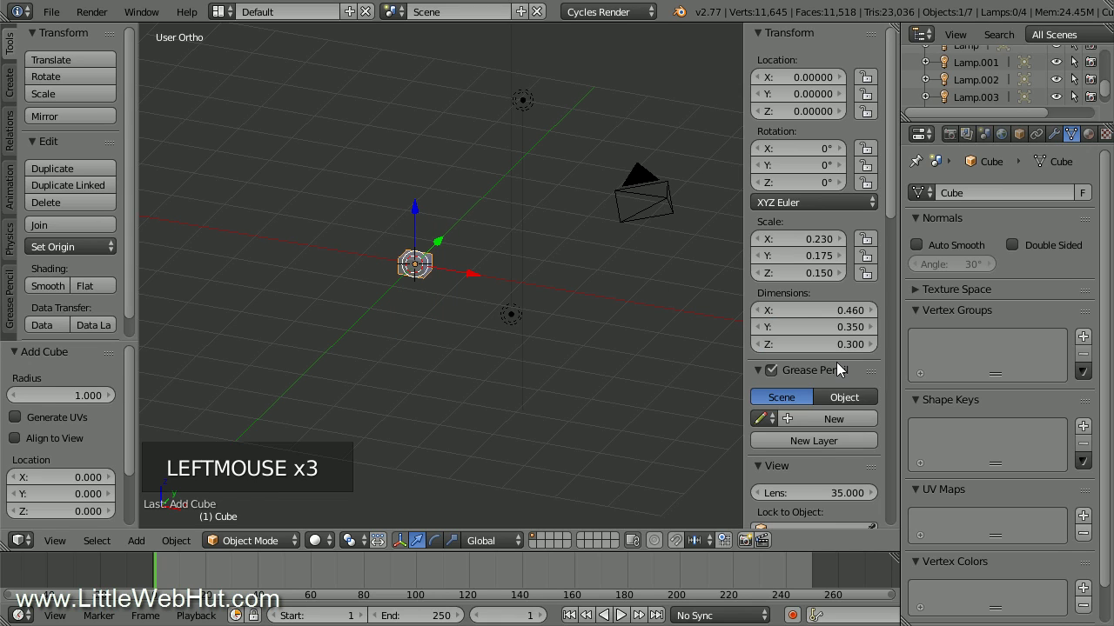
{"action": "key", "text": "n"}
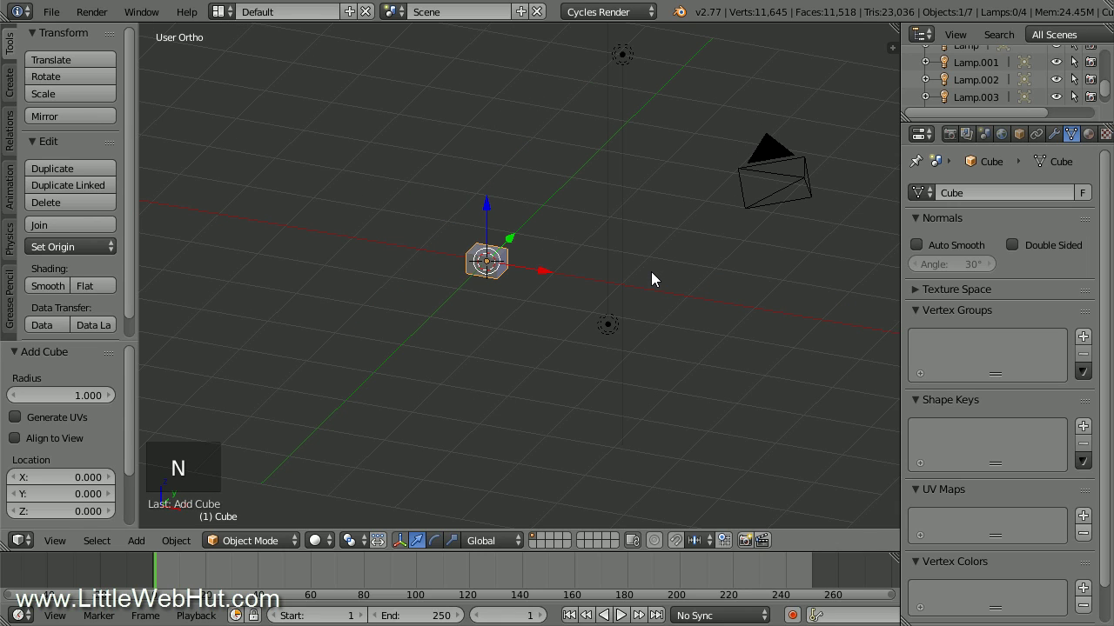
- Add a Subdivision Surface modifier to the resized cube and apply smooth shading
{"action": "key", "text": "KP_1"}
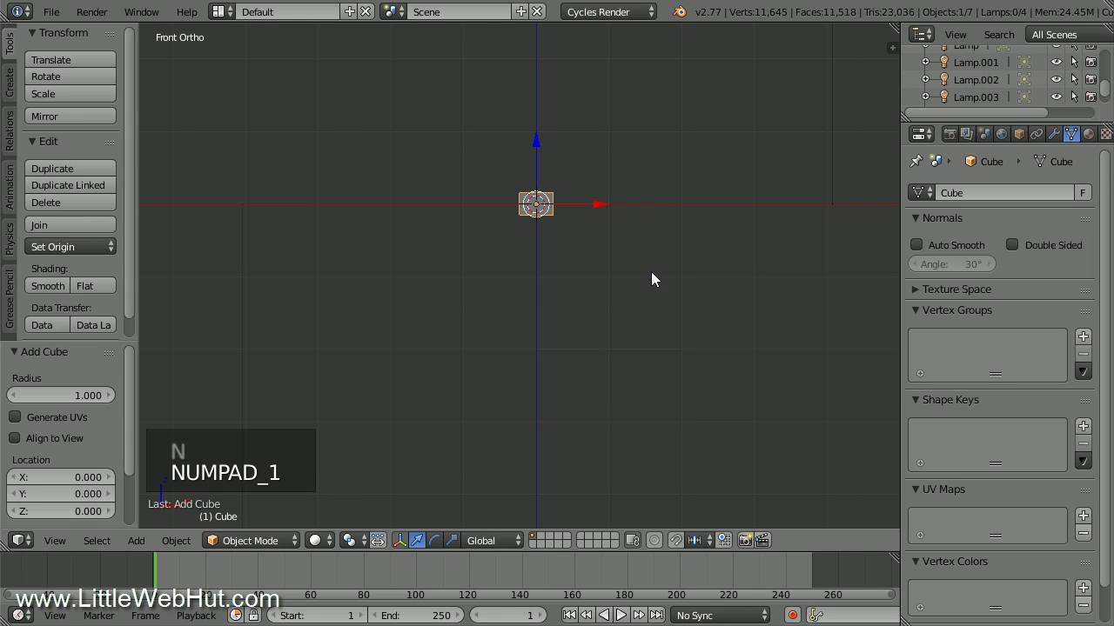
{"action": "key", "text": "KP_Decimal"}
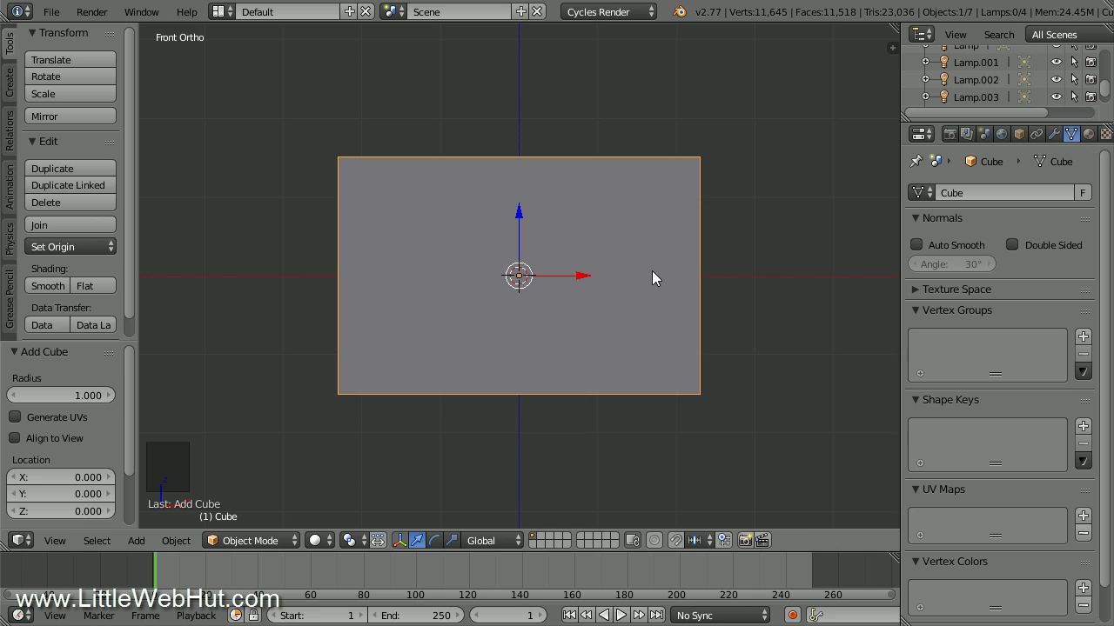
{"action": "left_click", "coordinate": [1054, 134]}
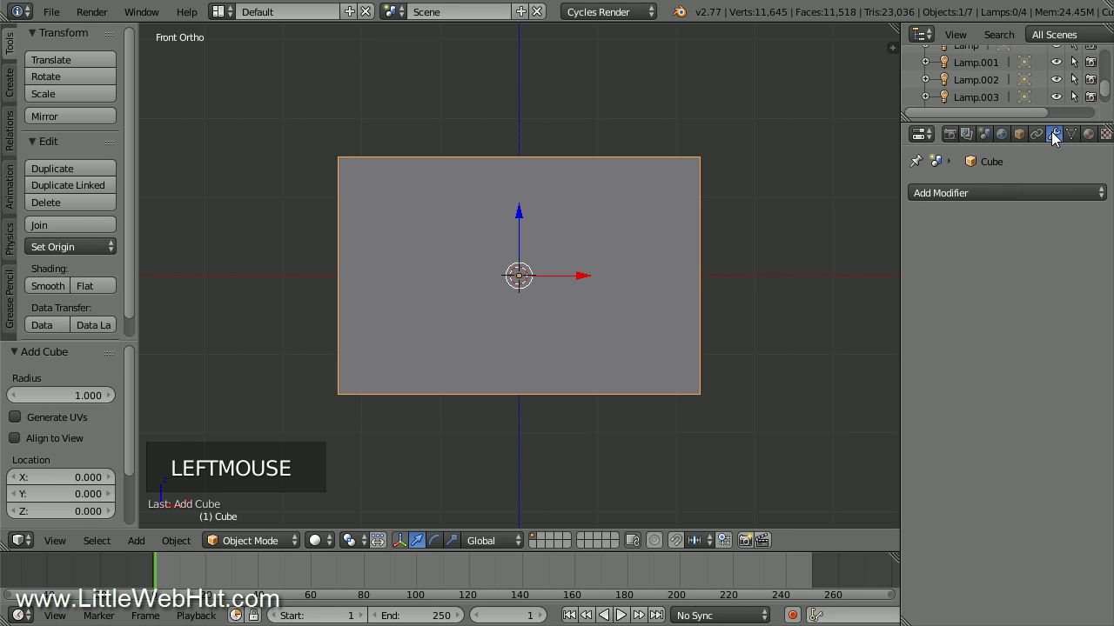
{"action": "left_click", "coordinate": [999, 192]}
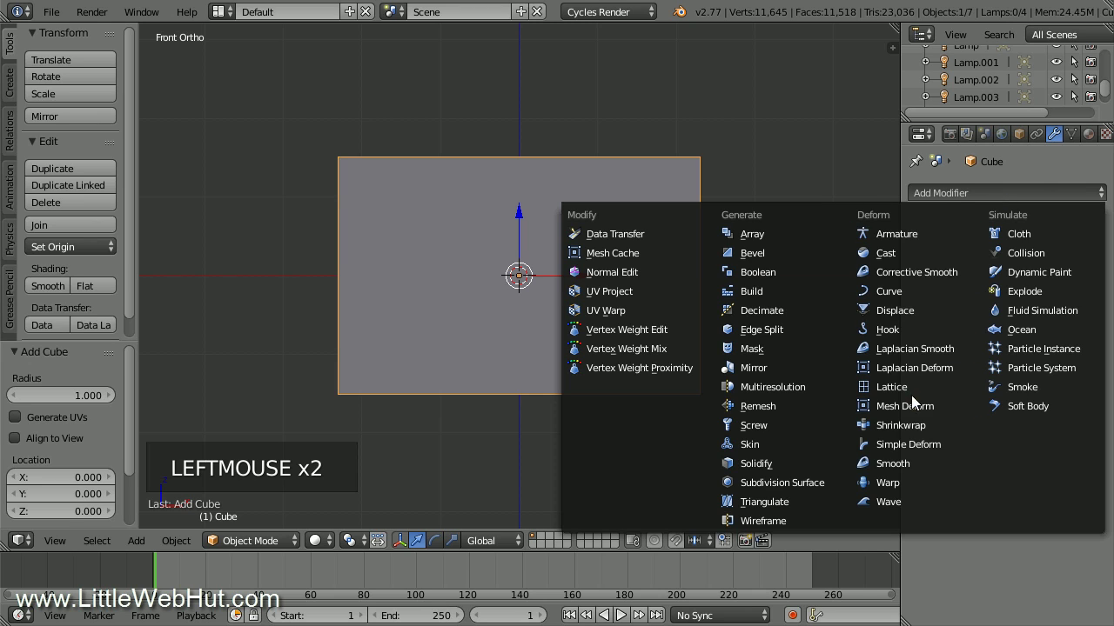
{"action": "left_click", "coordinate": [830, 482]}
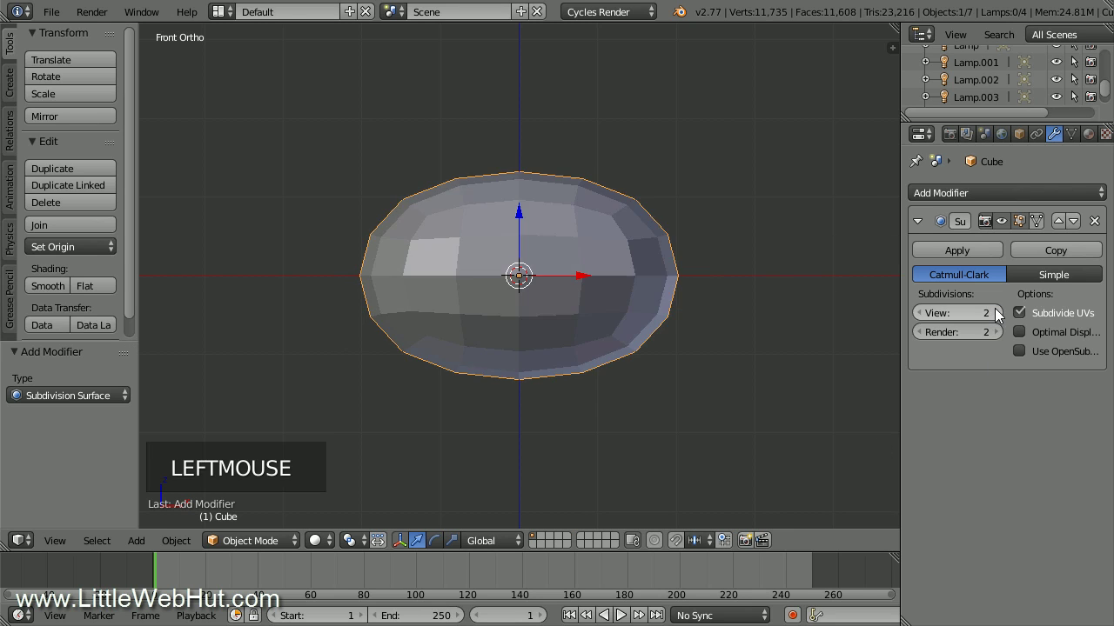
{"action": "left_click", "coordinate": [51, 284]}
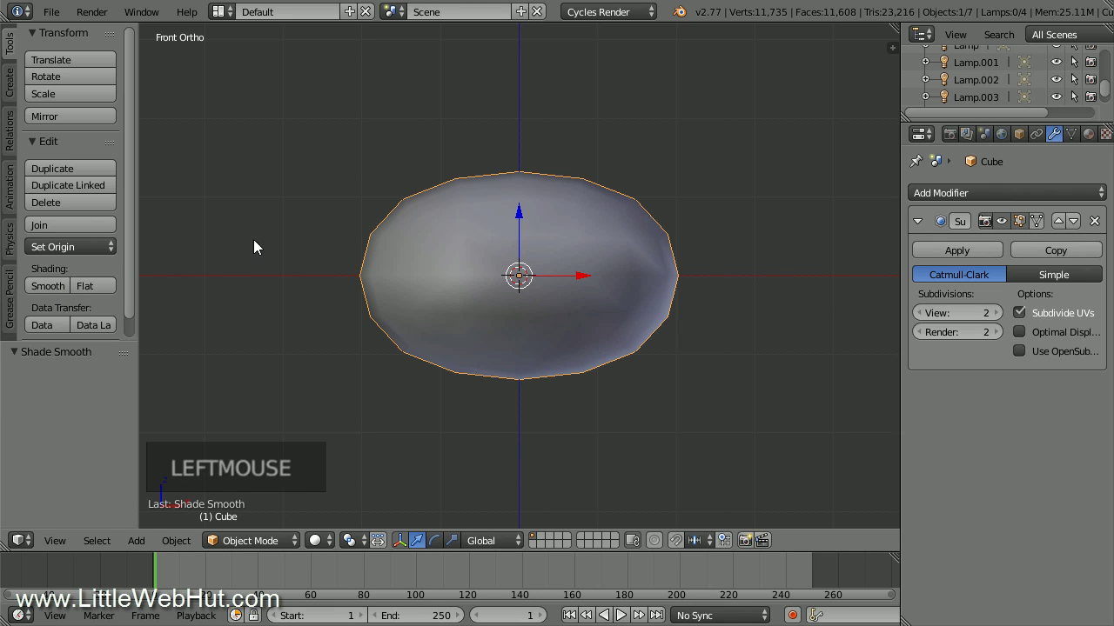
- In Edit Mode, cut two vertical edge loops around the cube and scale them by 0.4 along the X axis
{"action": "key", "text": "Tab"}
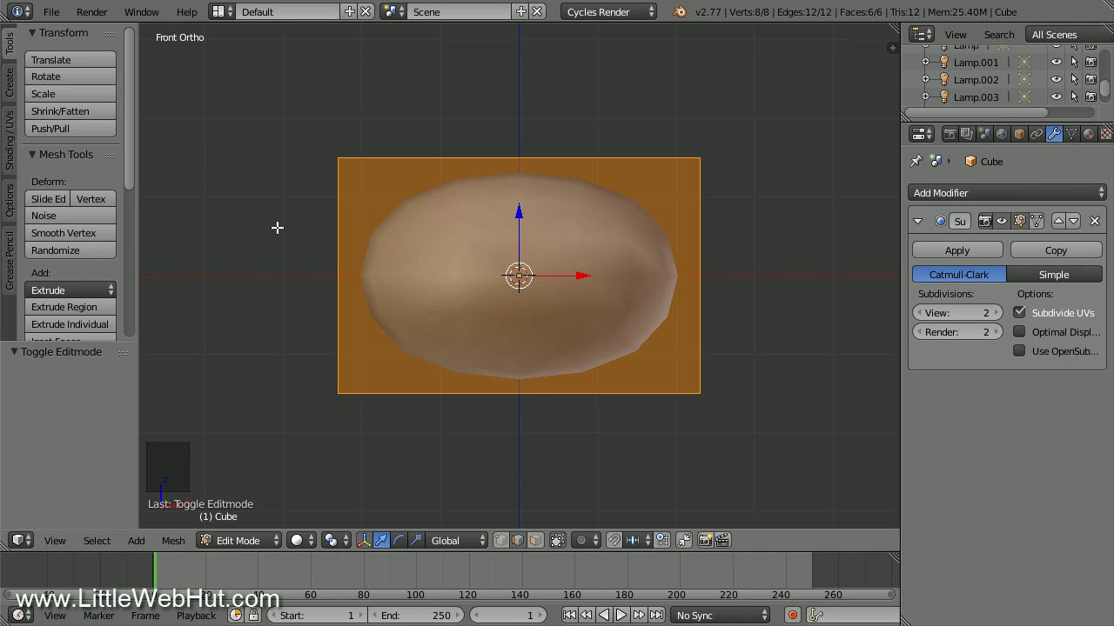
{"action": "key", "text": "ctrl+r"}
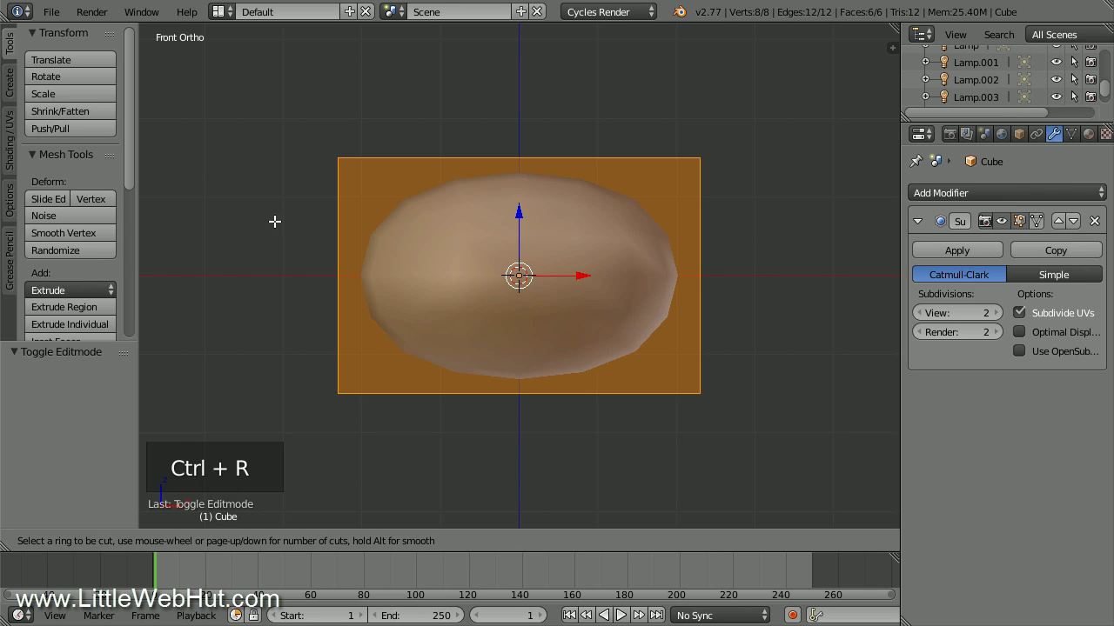
{"action": "scroll", "coordinate": [458, 169], "scroll_direction": "up", "scroll_amount": 1}
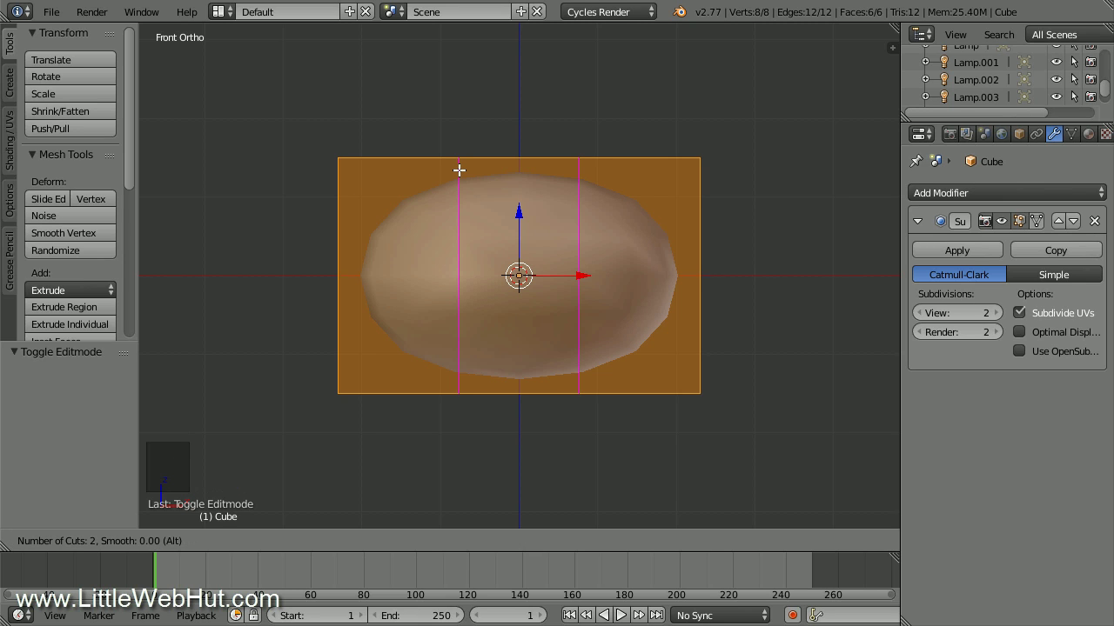
{"action": "left_click", "coordinate": [459, 170]}
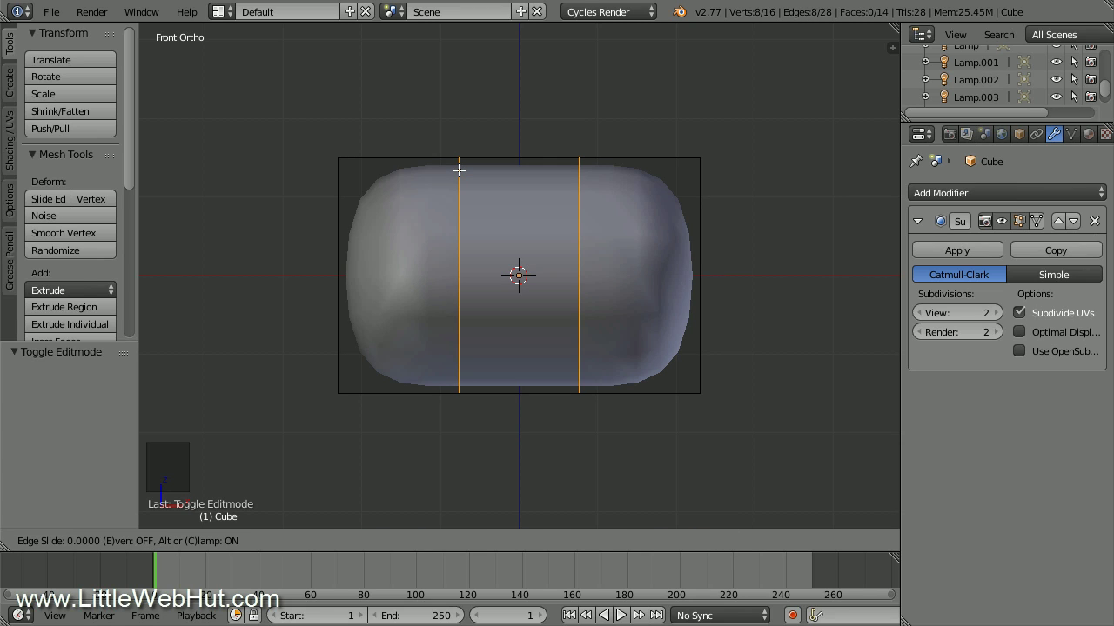
{"action": "right_click", "coordinate": [459, 169]}
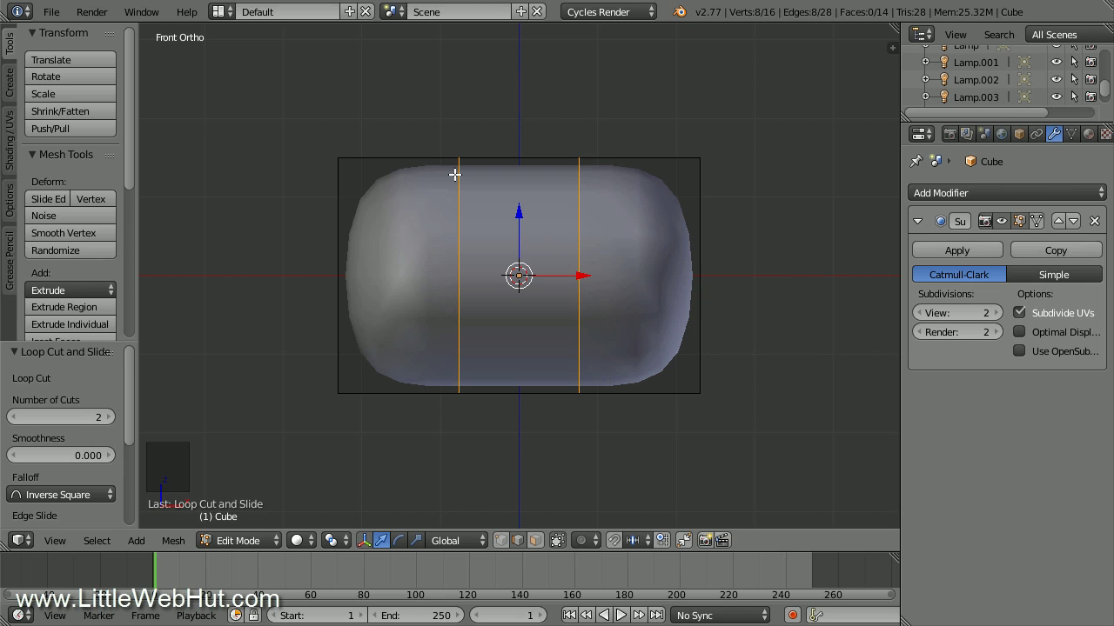
{"action": "key", "text": "s"}
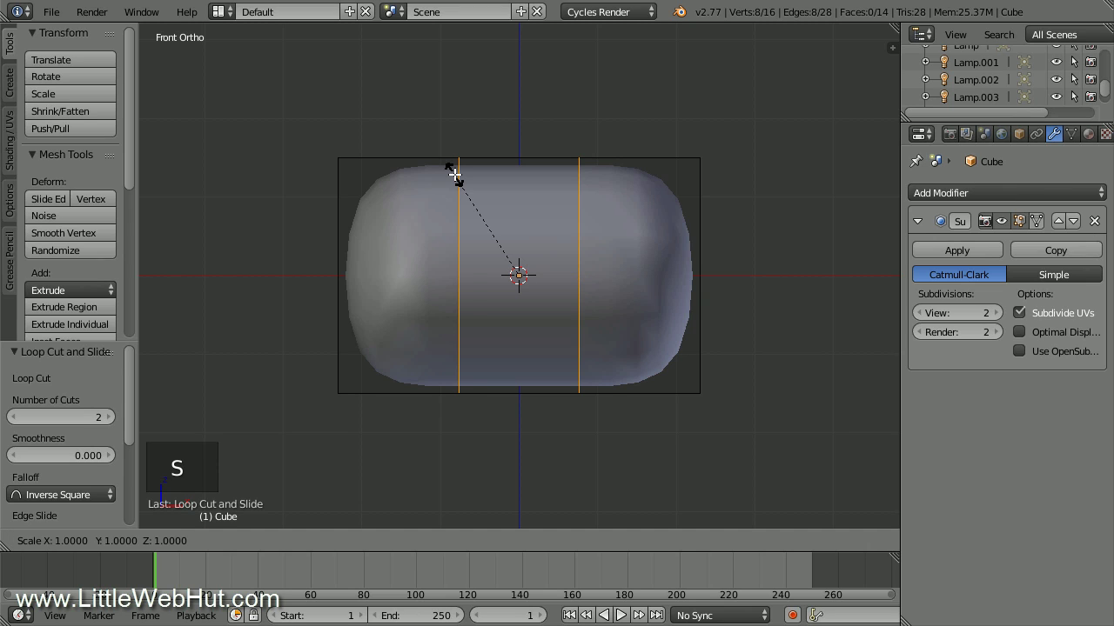
{"action": "type", "text": "x"}
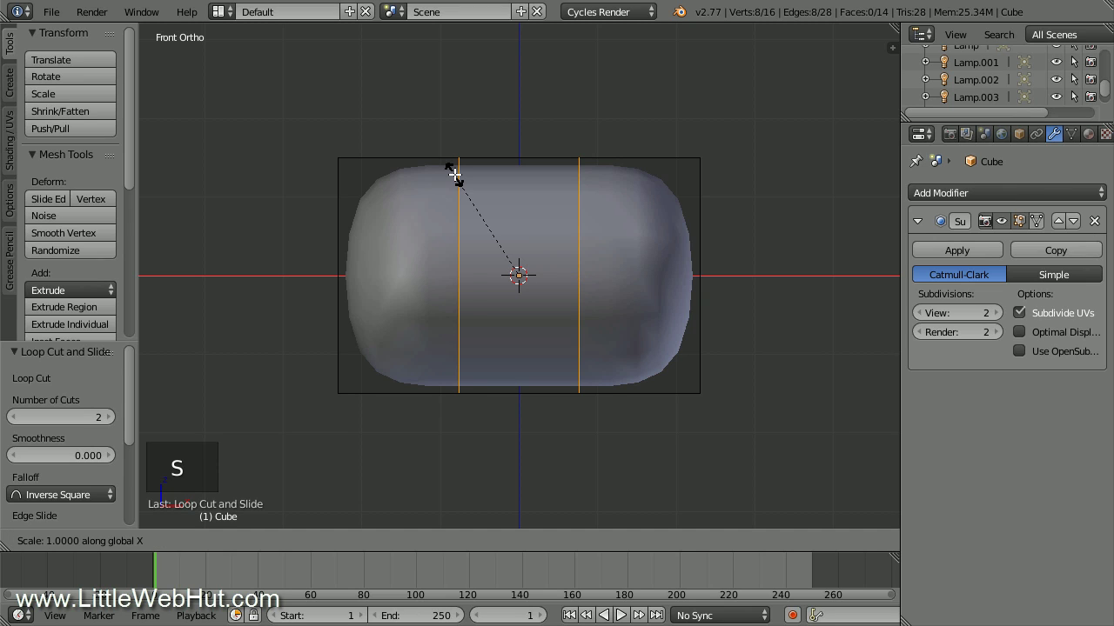
{"action": "type", "text": ".4"}
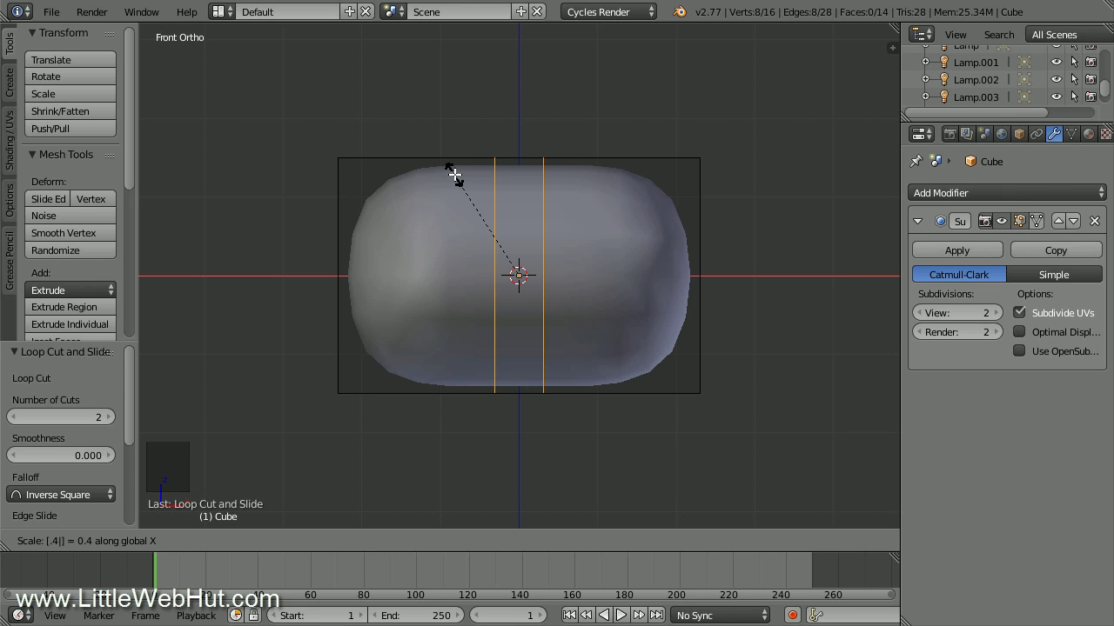
{"action": "key", "text": "Return"}
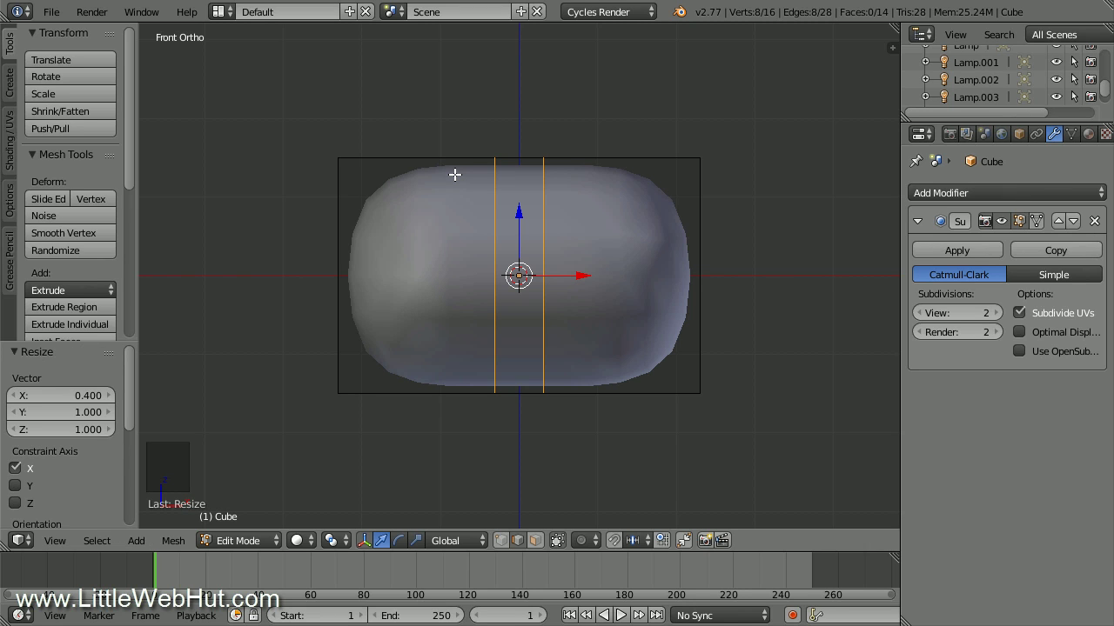
- Cut two horizontal edge loops around the cube and scale them by 0.6 along the Z axis
{"action": "key", "text": "ctrl+r"}
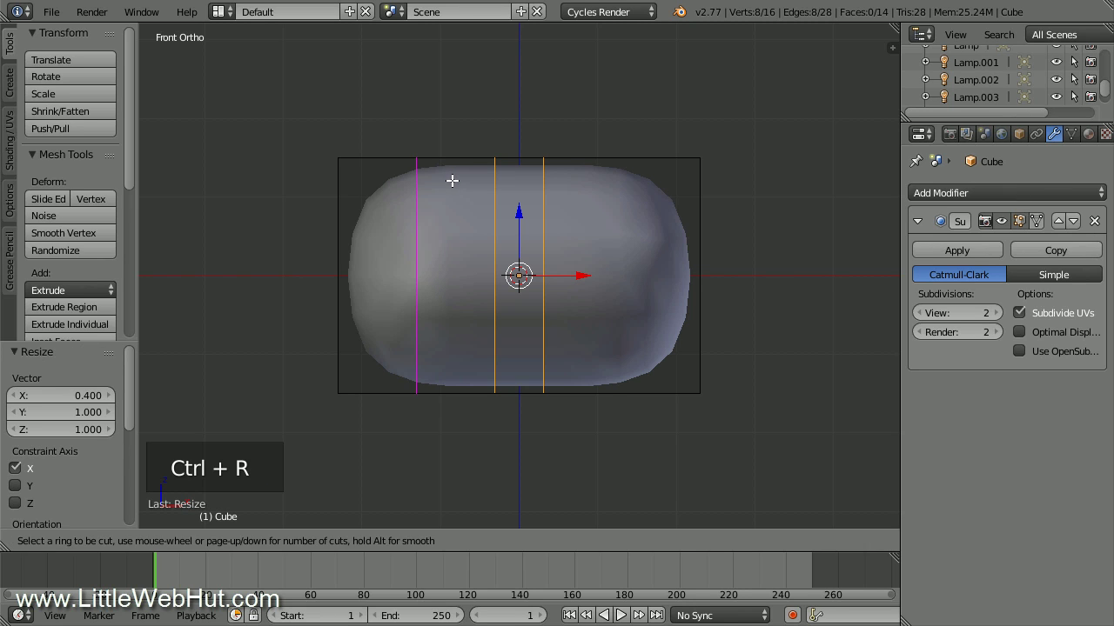
{"action": "scroll", "coordinate": [351, 244], "scroll_direction": "up", "scroll_amount": 1}
{"action": "left_click", "coordinate": [350, 245]}
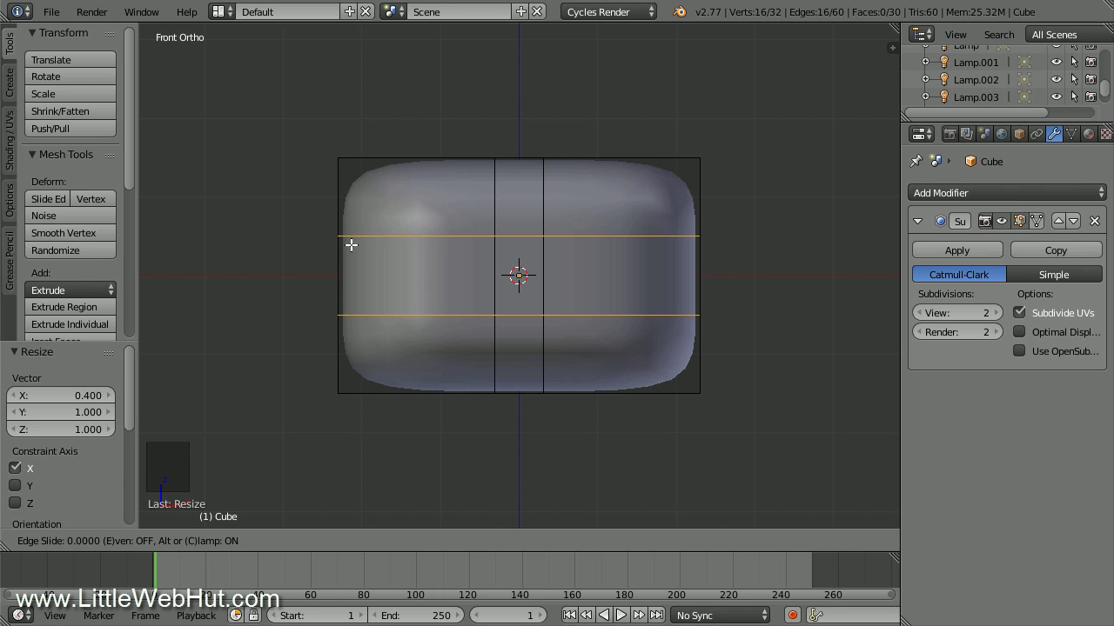
{"action": "right_click", "coordinate": [351, 245]}
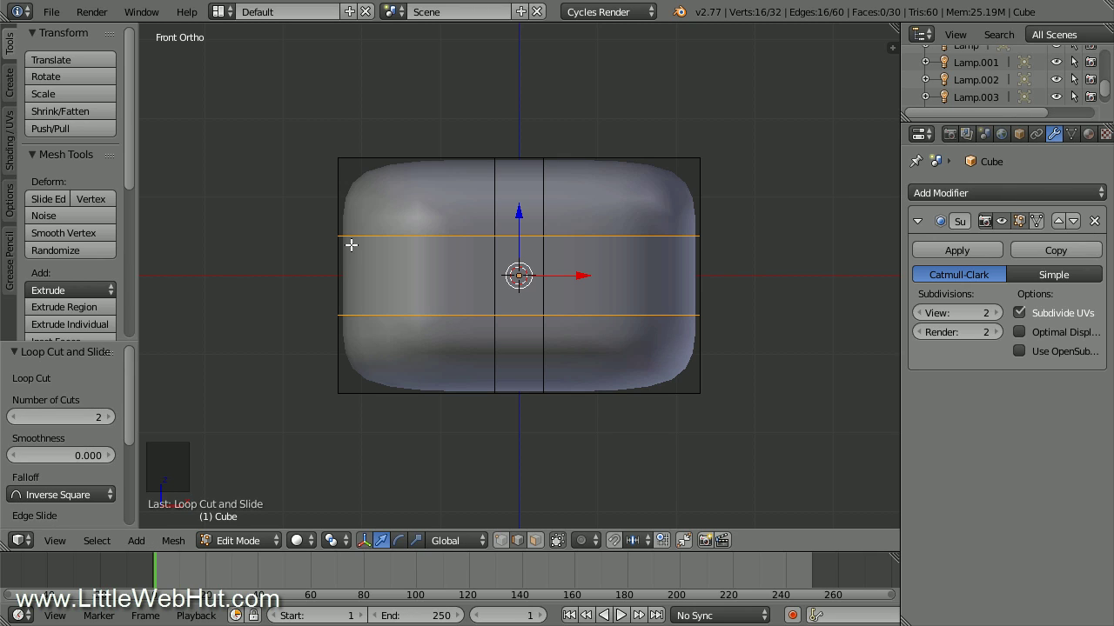
{"action": "key", "text": "s"}
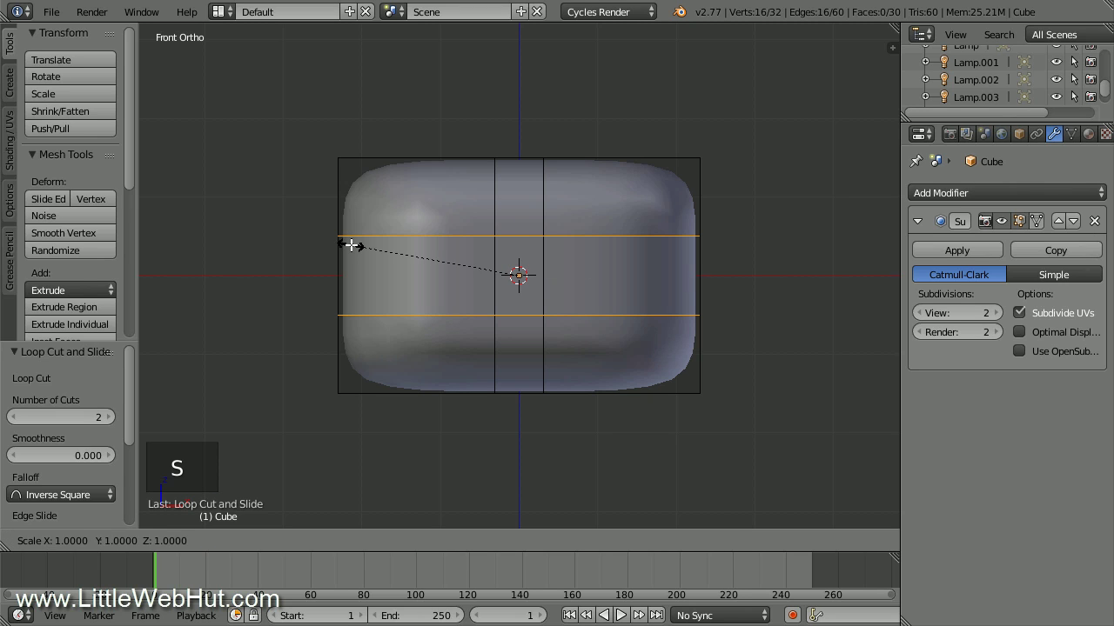
{"action": "type", "text": "z.6"}
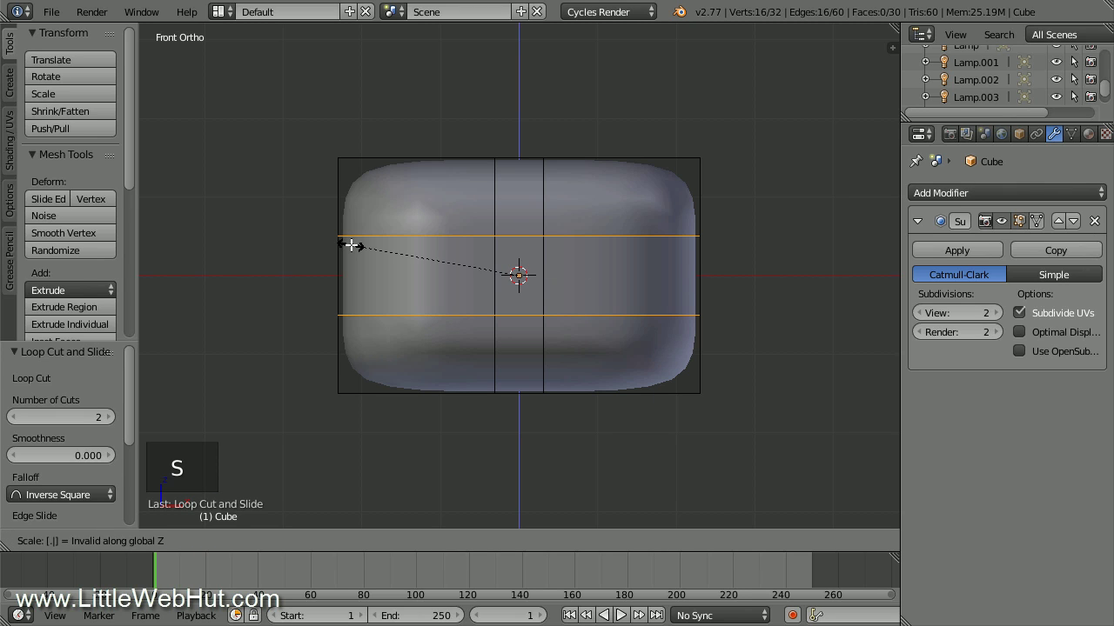
{"action": "key", "text": "Return"}
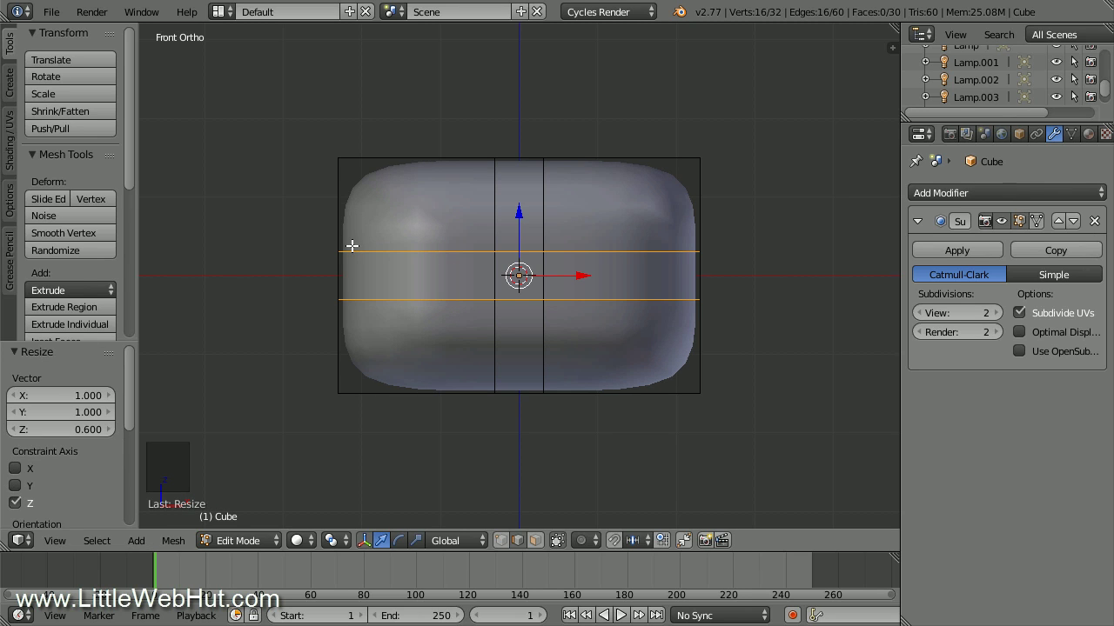
- Delete the small center face on both the front and the back of the cube
{"action": "left_click", "coordinate": [535, 541]}
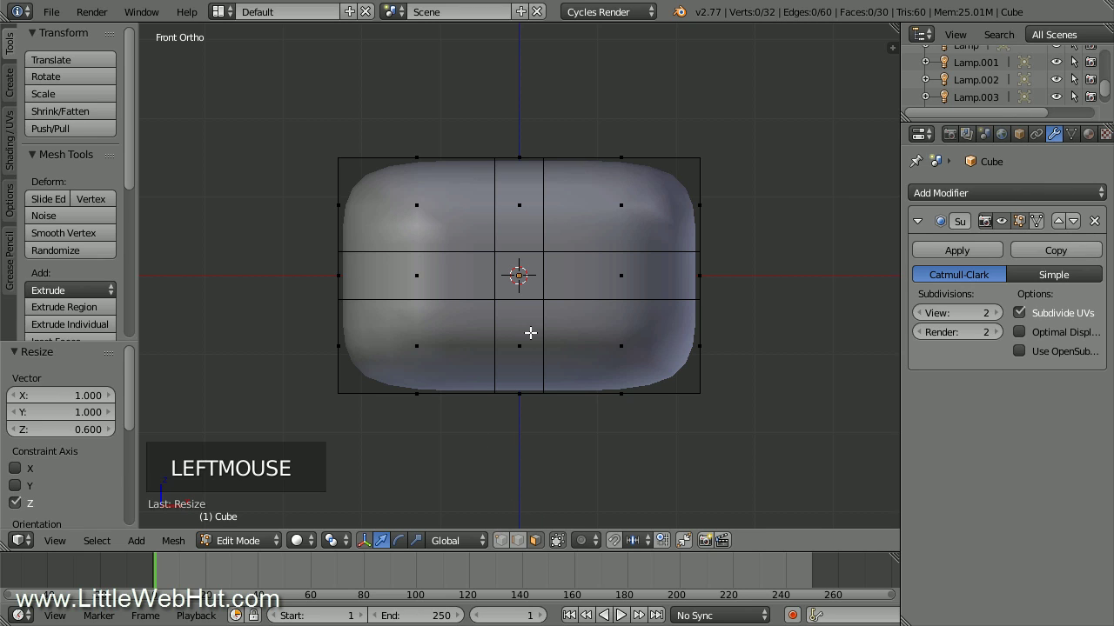
{"action": "right_click", "coordinate": [533, 282]}
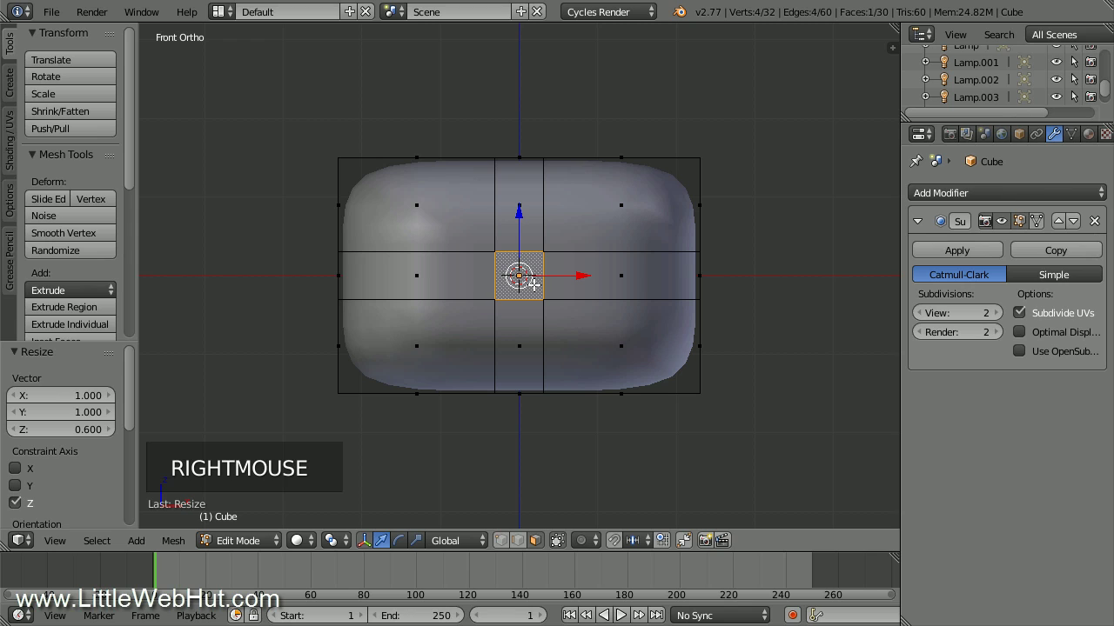
{"action": "key", "text": "x"}
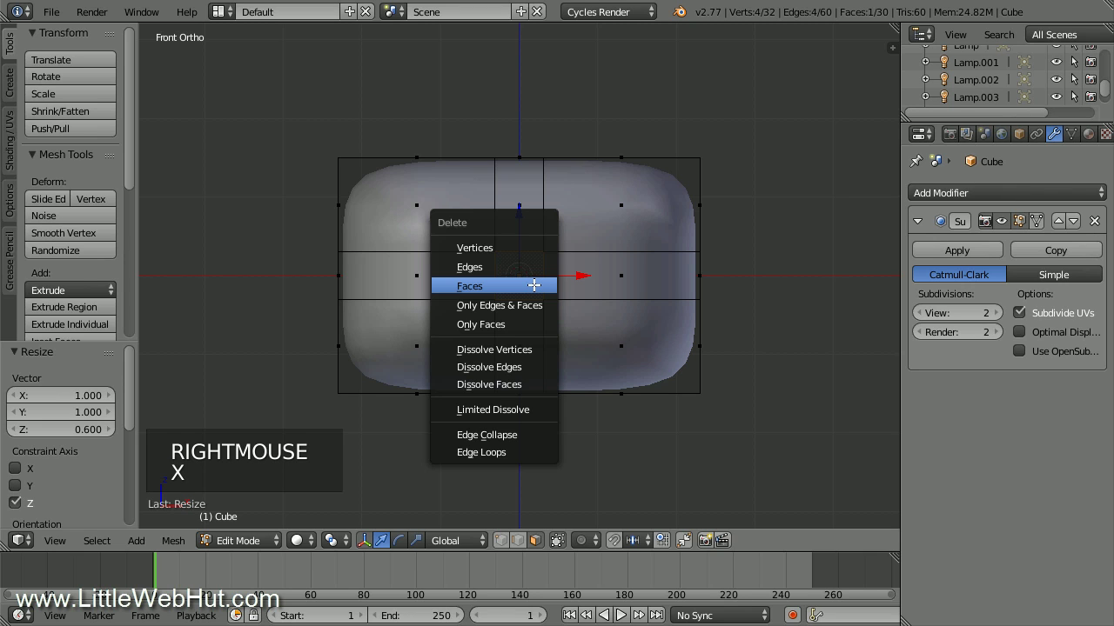
{"action": "left_click", "coordinate": [533, 285]}
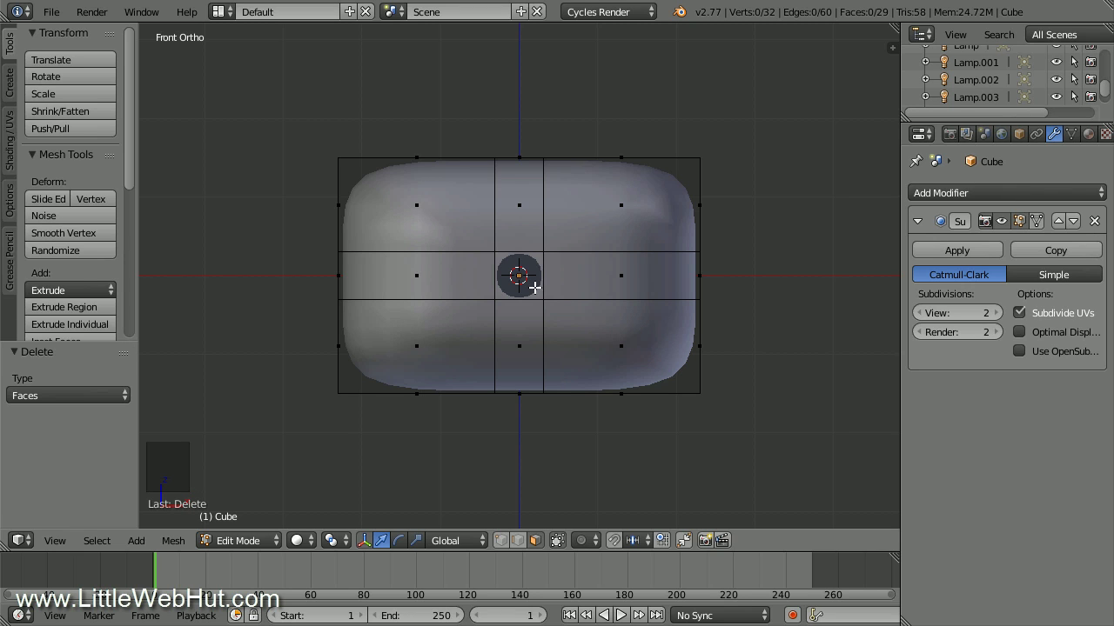
{"action": "middle_click_drag", "start_coordinate": [769, 304], "coordinate": [391, 304]}
{"action": "right_click", "coordinate": [539, 277]}
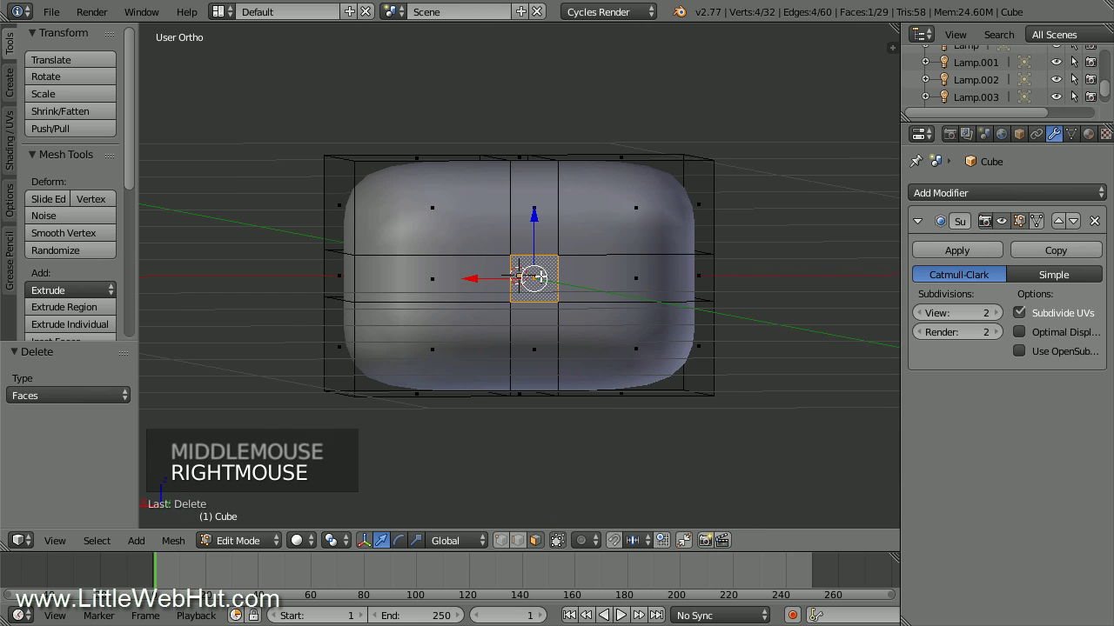
{"action": "key", "text": "x"}
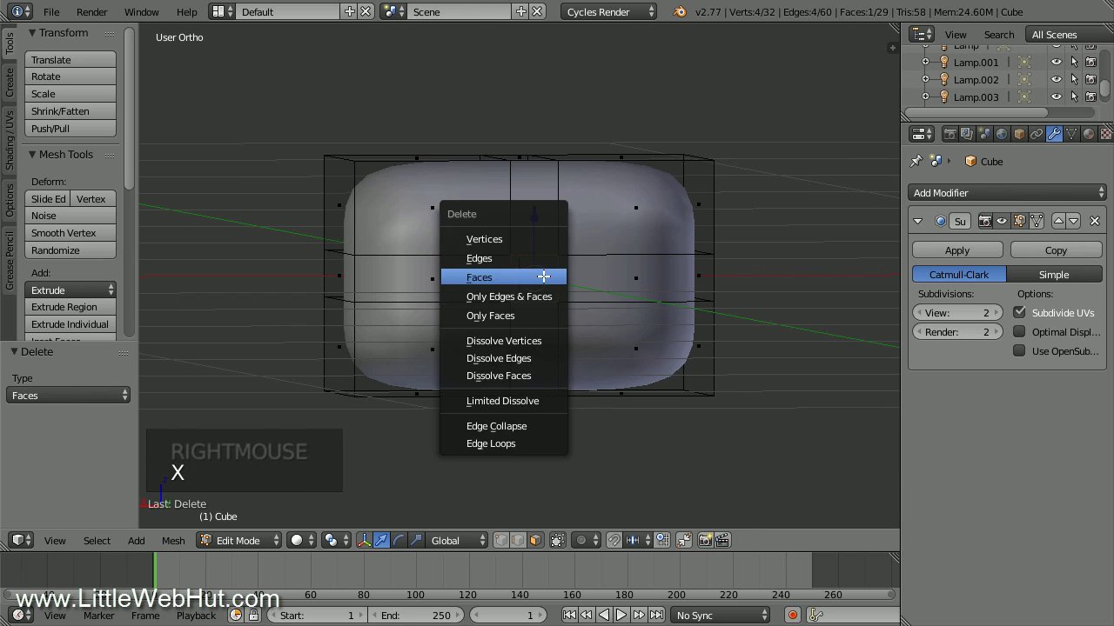
{"action": "left_click", "coordinate": [540, 277]}
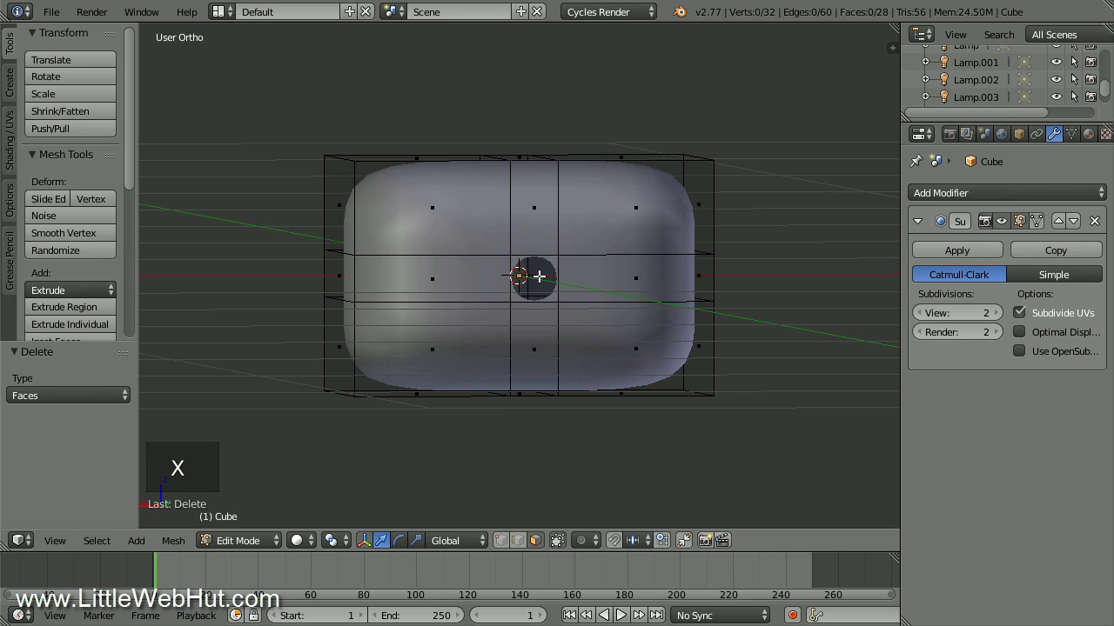
- In edge select mode, select the four edges around both the back and front openings and connect them with Bridge Edge Loops
{"action": "left_click", "coordinate": [518, 541]}
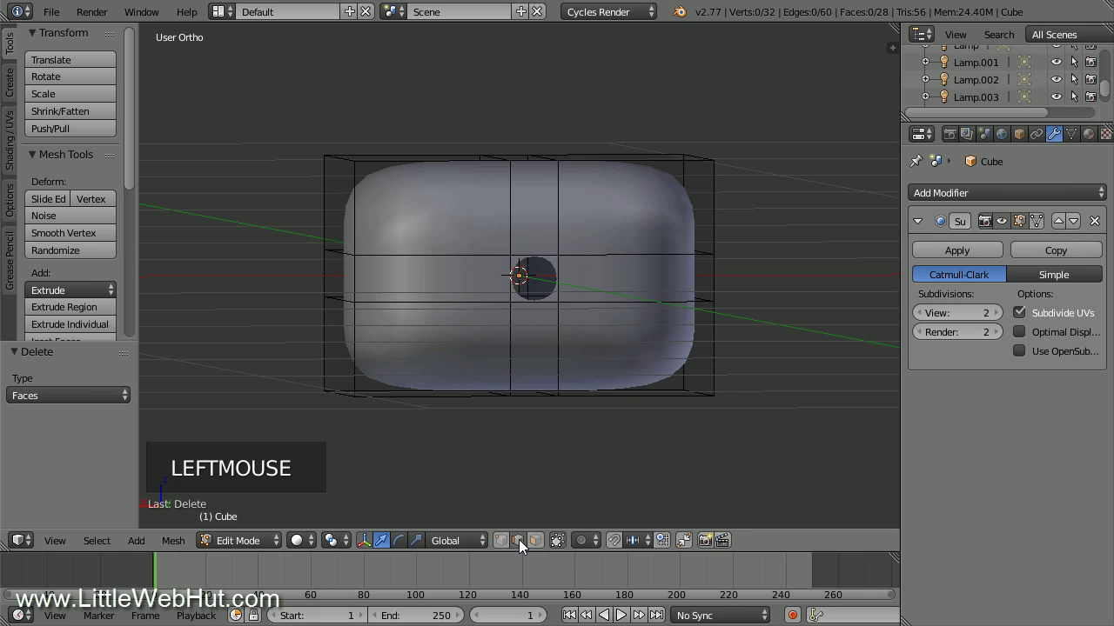
{"action": "right_click", "coordinate": [558, 286]}
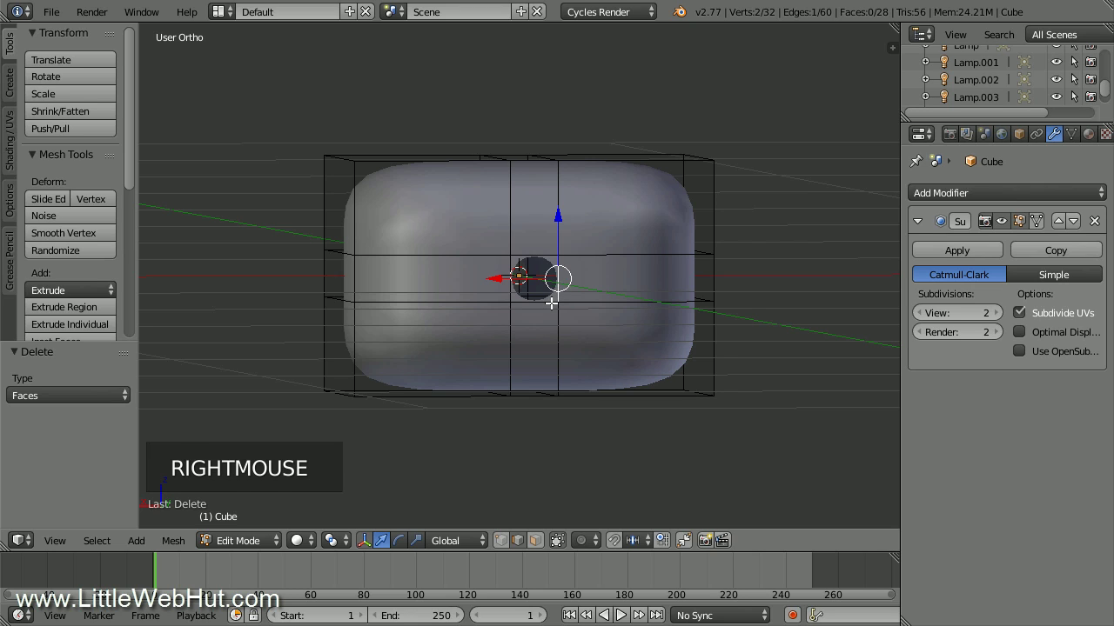
{"action": "right_click", "coordinate": [545, 300], "text": "shift"}
{"action": "right_click", "coordinate": [511, 281], "text": "shift"}
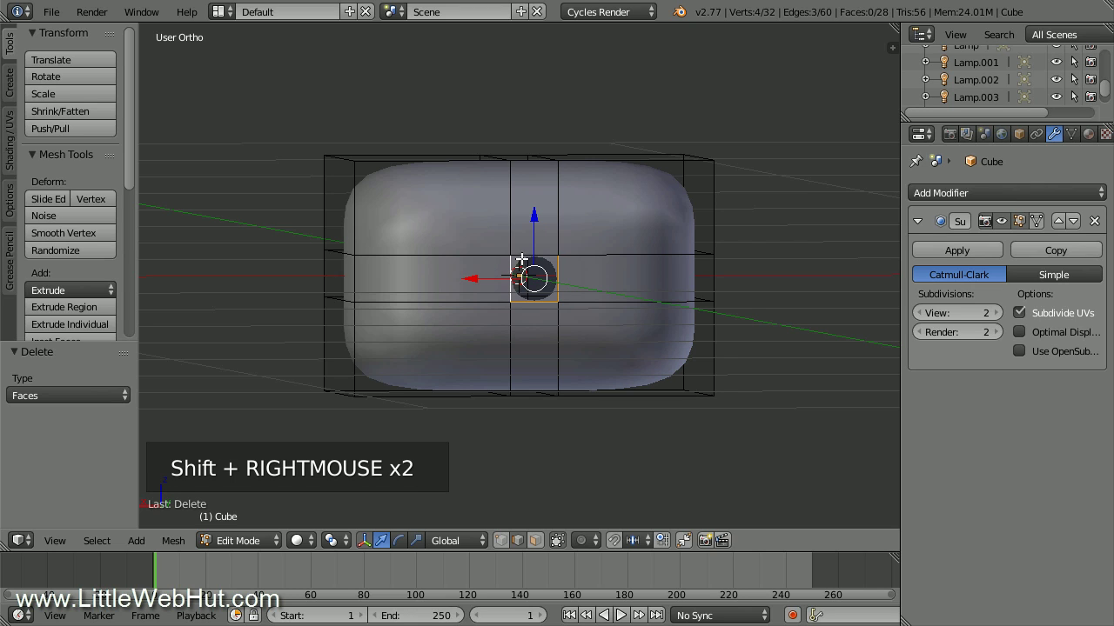
{"action": "right_click", "coordinate": [520, 257], "text": "shift"}
{"action": "middle_click_drag", "start_coordinate": [286, 308], "coordinate": [643, 308]}
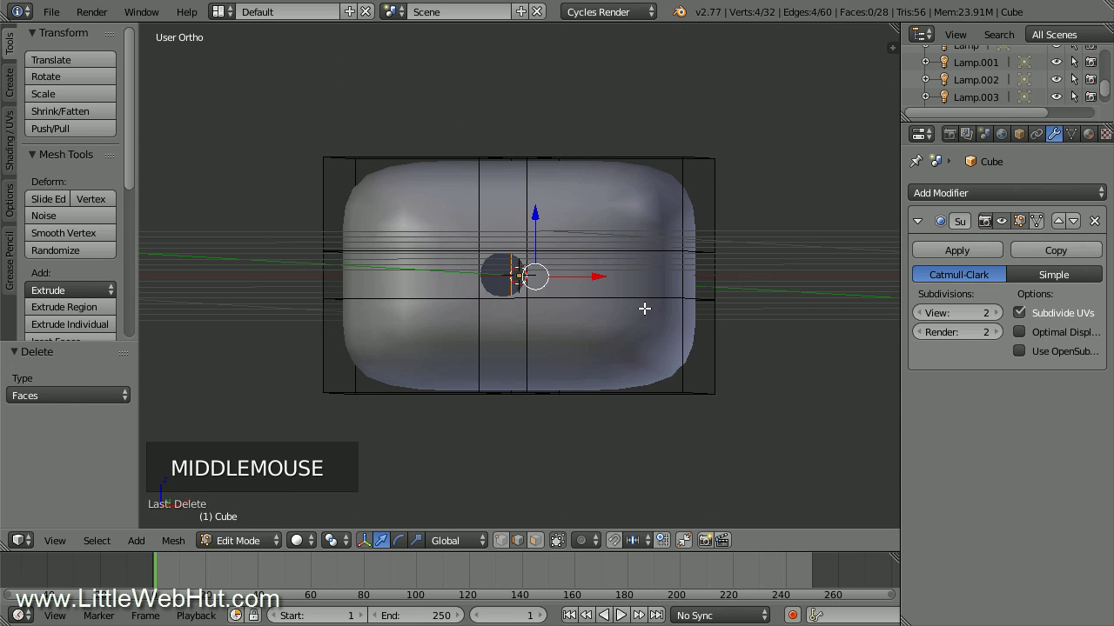
{"action": "right_click", "coordinate": [521, 296], "text": "shift"}
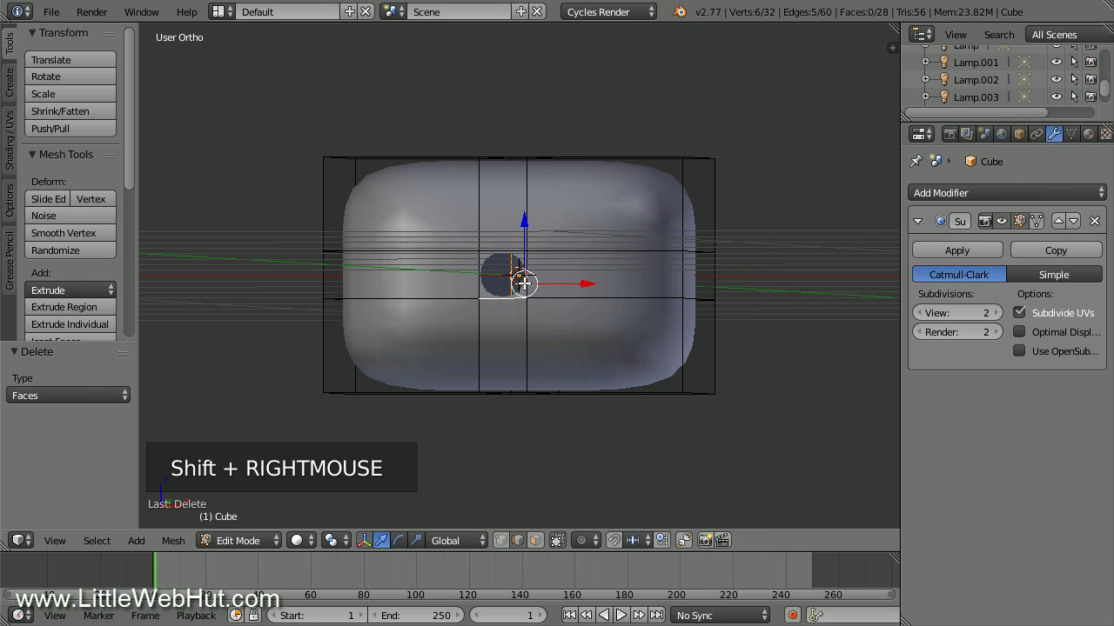
{"action": "right_click", "coordinate": [520, 282], "text": "shift"}
{"action": "right_click", "coordinate": [488, 252], "text": "shift"}
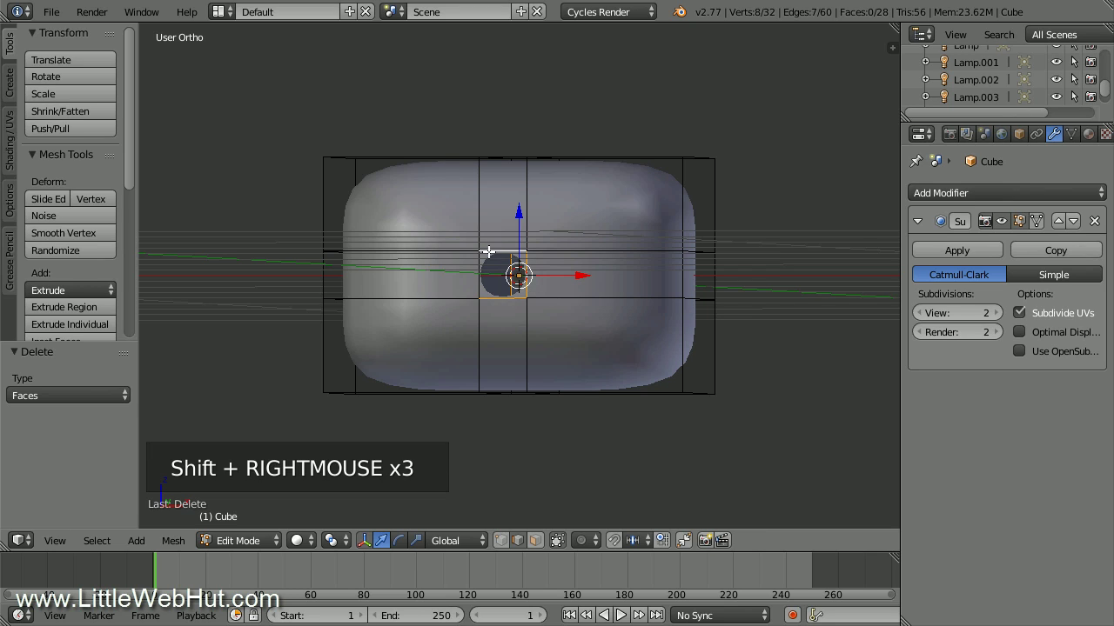
{"action": "right_click", "coordinate": [478, 280], "text": "shift"}
{"action": "left_click", "coordinate": [172, 540]}
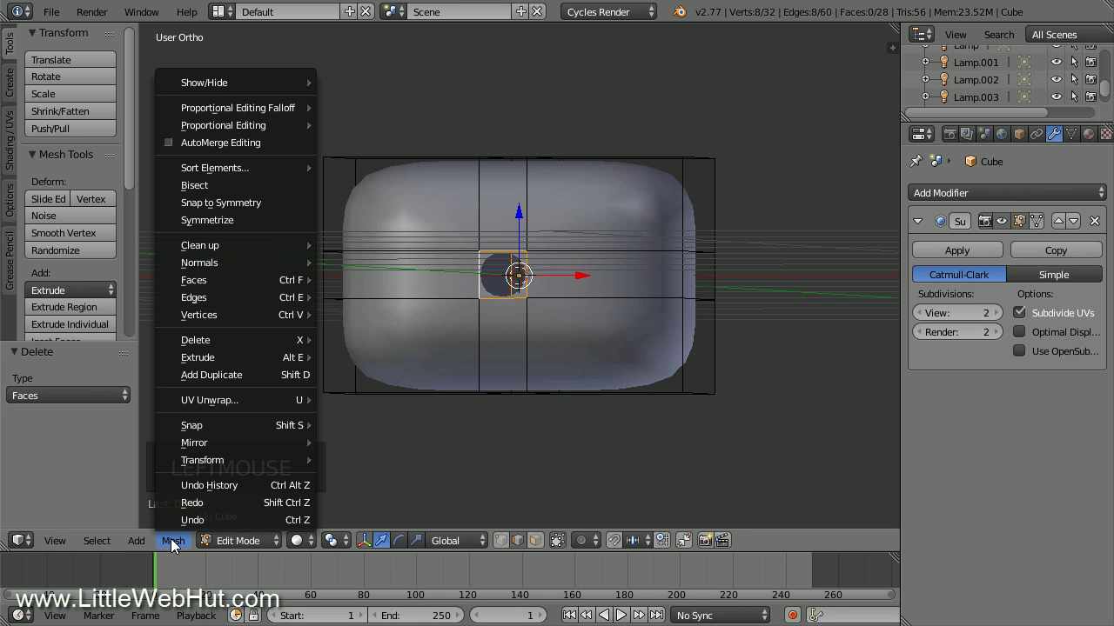
{"action": "mouse_move", "coordinate": [251, 298]}
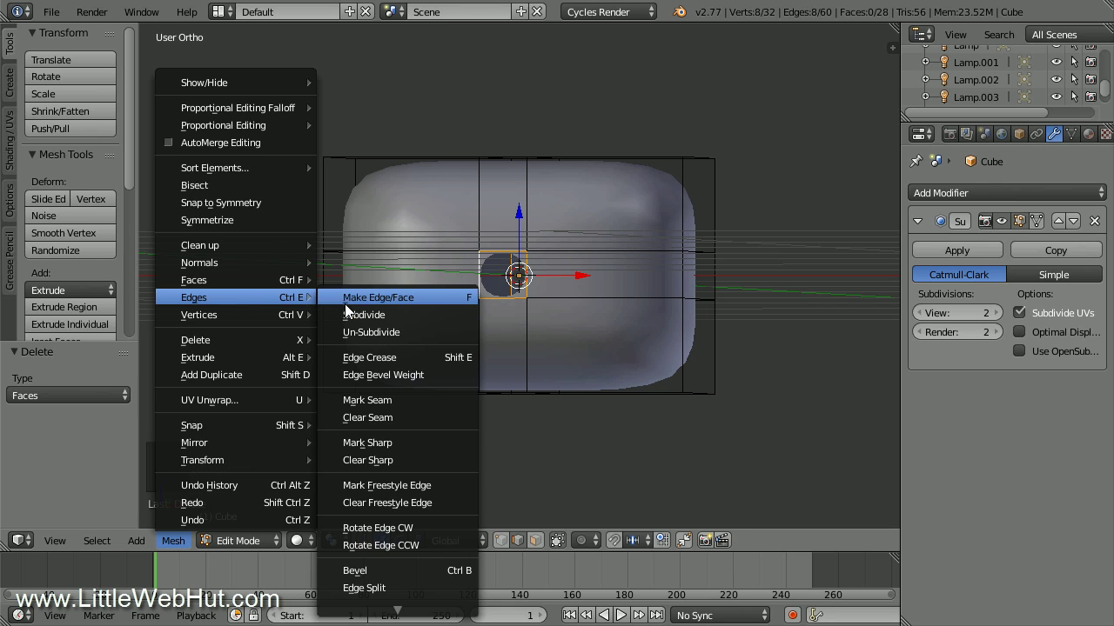
{"action": "mouse_move", "coordinate": [398, 615]}
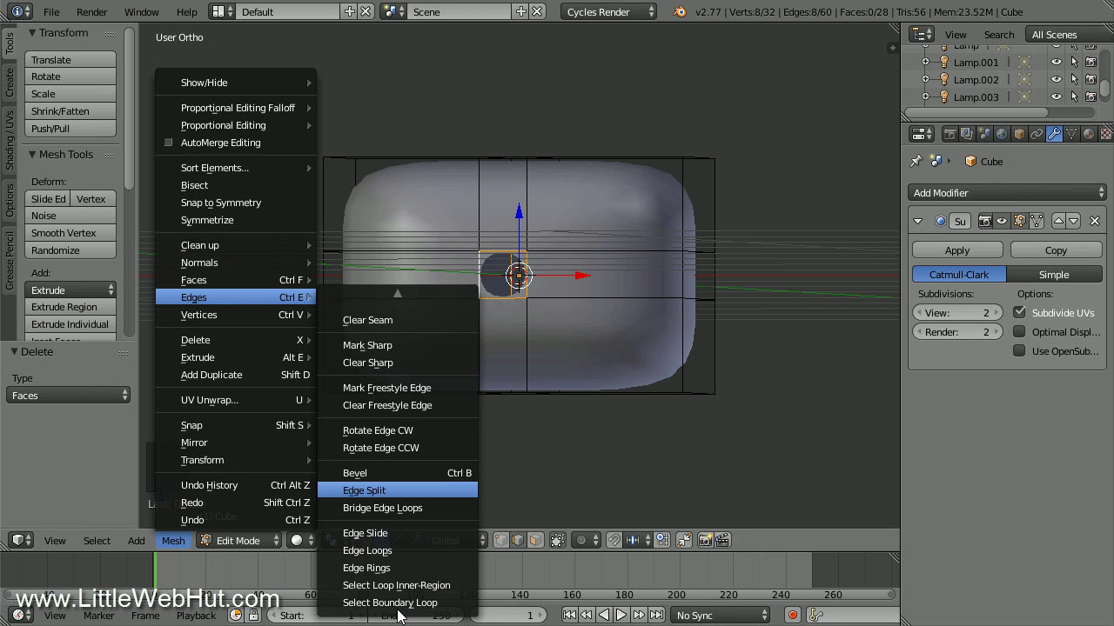
{"action": "left_click", "coordinate": [431, 509]}
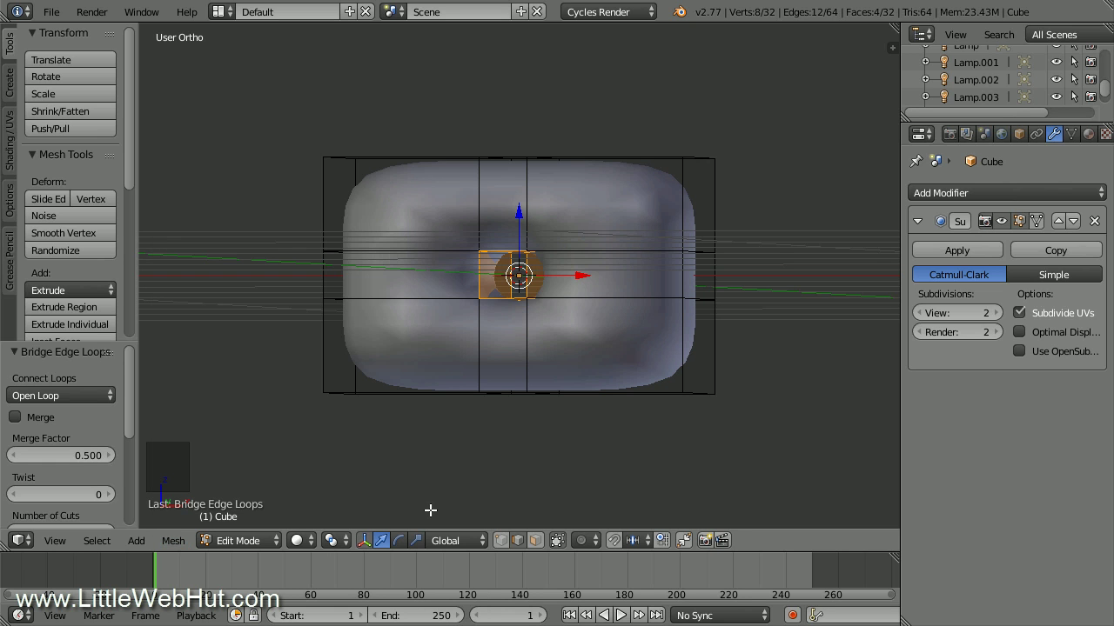
- Select the two horizontal rows of edges across the back face of the cube and move them 0.07 along the Z axis
{"action": "middle_click_drag", "start_coordinate": [791, 325], "coordinate": [424, 331]}
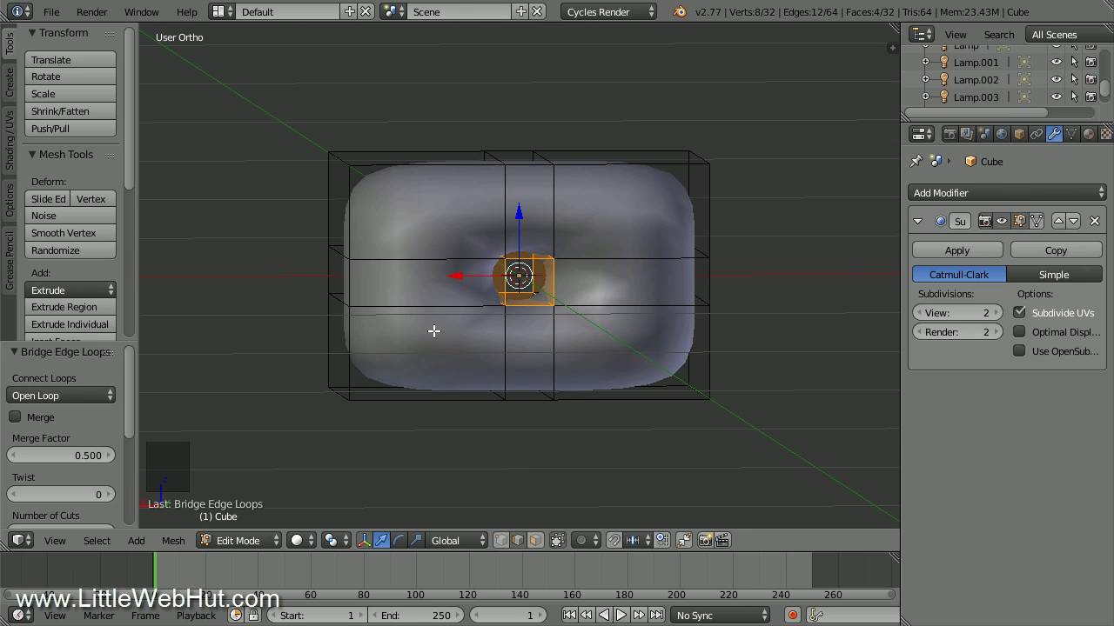
{"action": "key", "text": "a"}
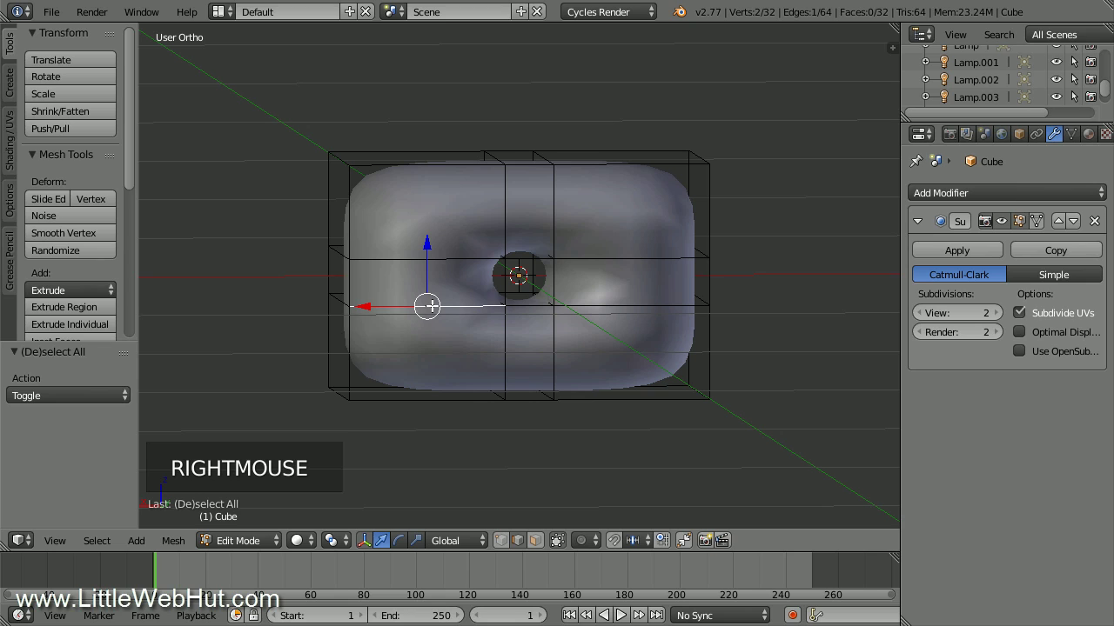
{"action": "right_click", "coordinate": [531, 306], "text": "shift"}
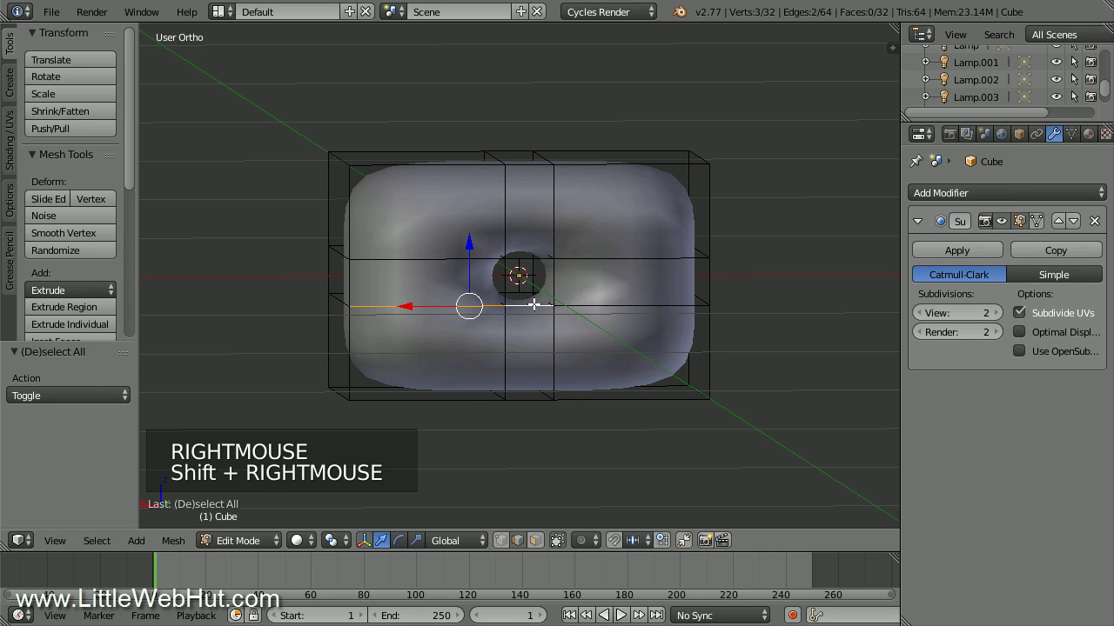
{"action": "right_click", "coordinate": [583, 306], "text": "shift"}
{"action": "right_click", "coordinate": [599, 255], "text": "shift"}
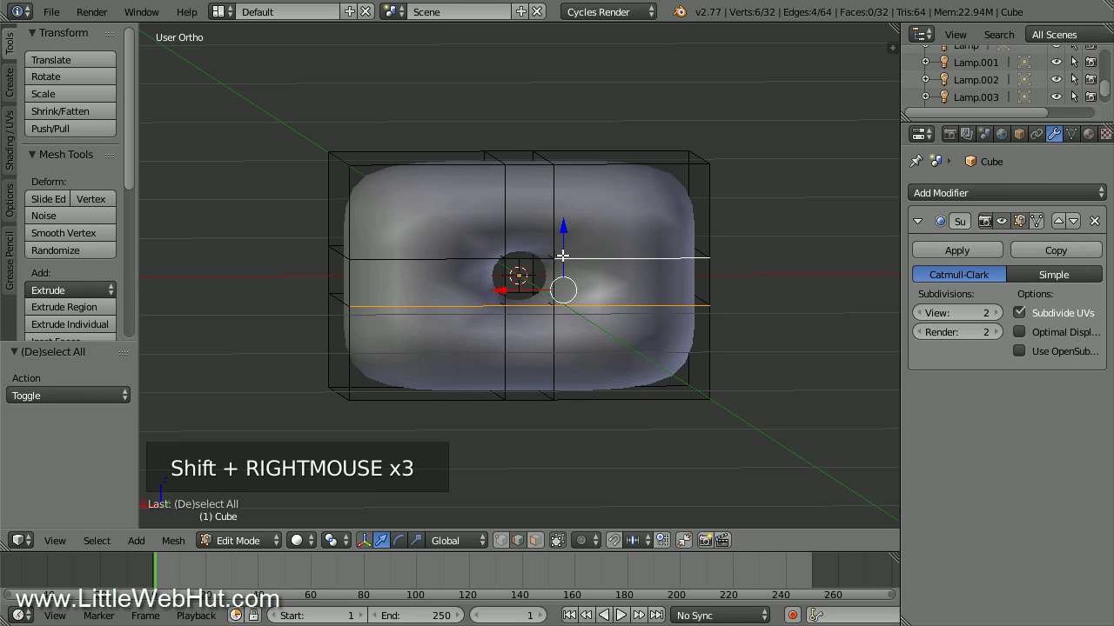
{"action": "right_click", "coordinate": [526, 259], "text": "shift"}
{"action": "right_click", "coordinate": [454, 258], "text": "shift"}
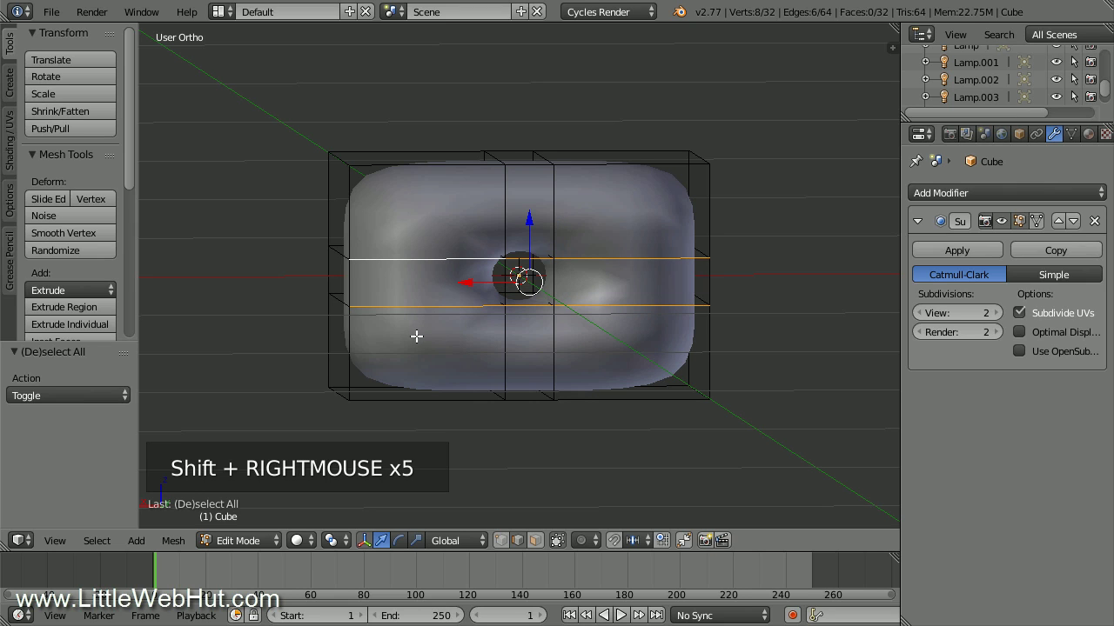
{"action": "key", "text": "g"}
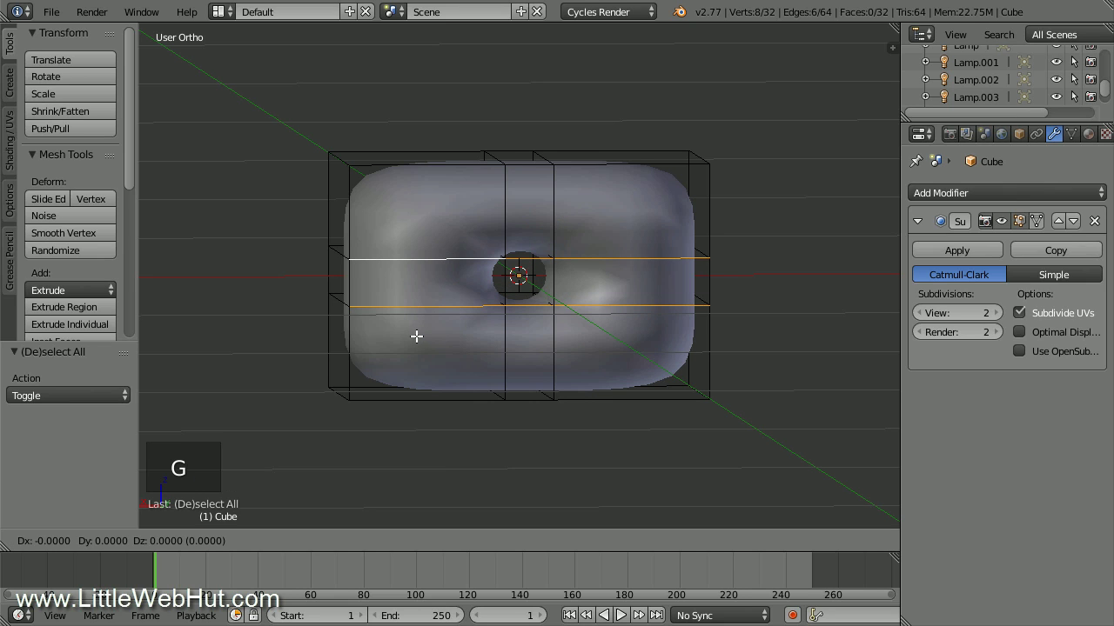
{"action": "key", "text": "z"}
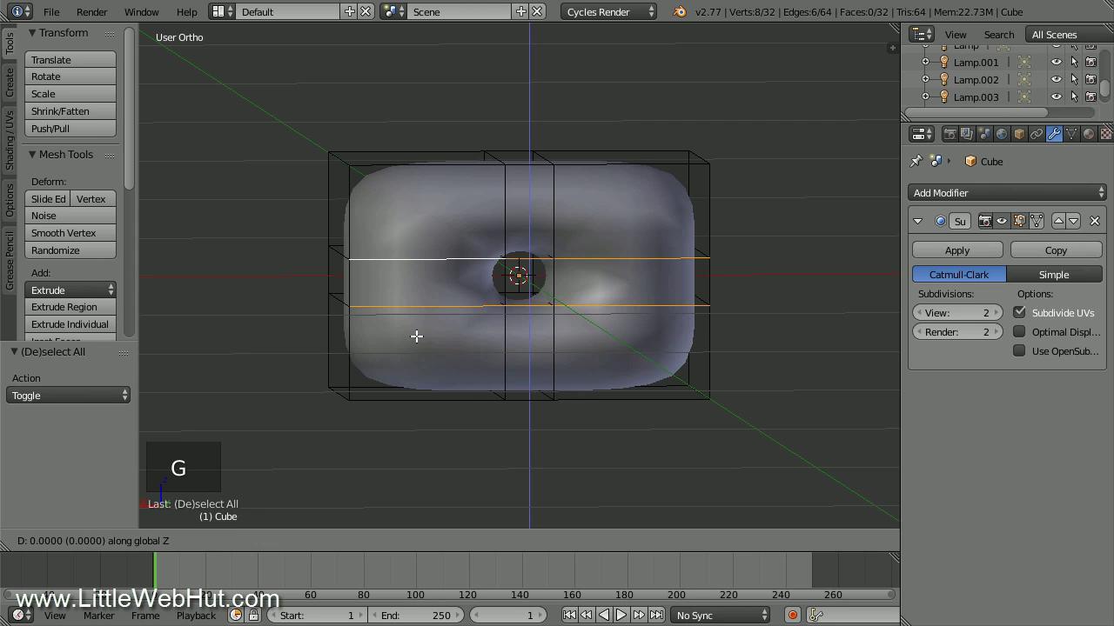
{"action": "type", "text": ".07"}
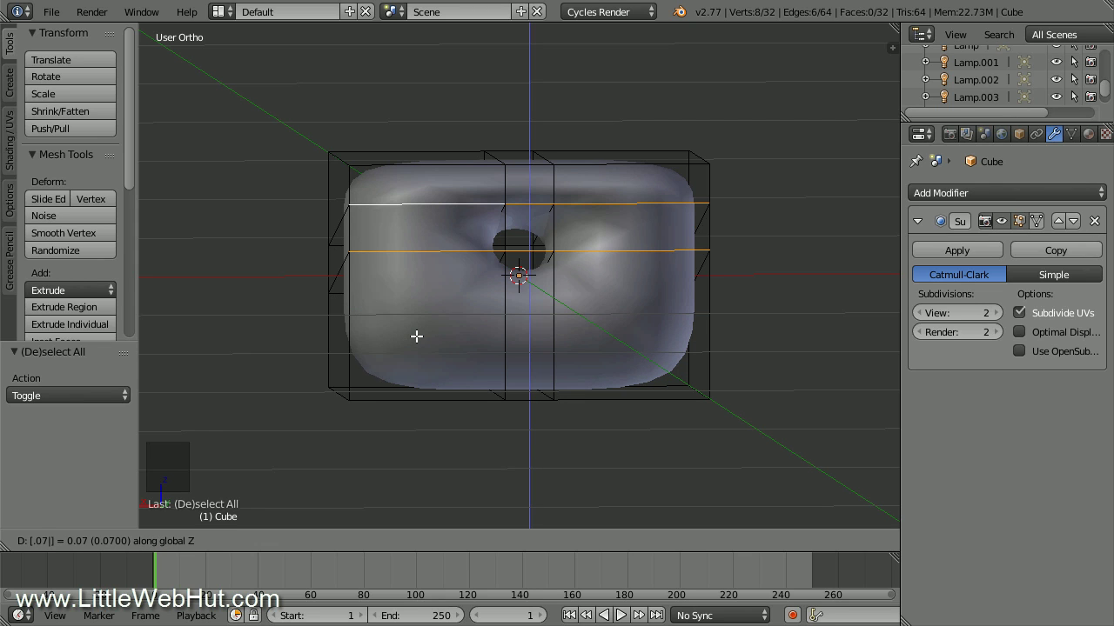
{"action": "key", "text": "Return"}
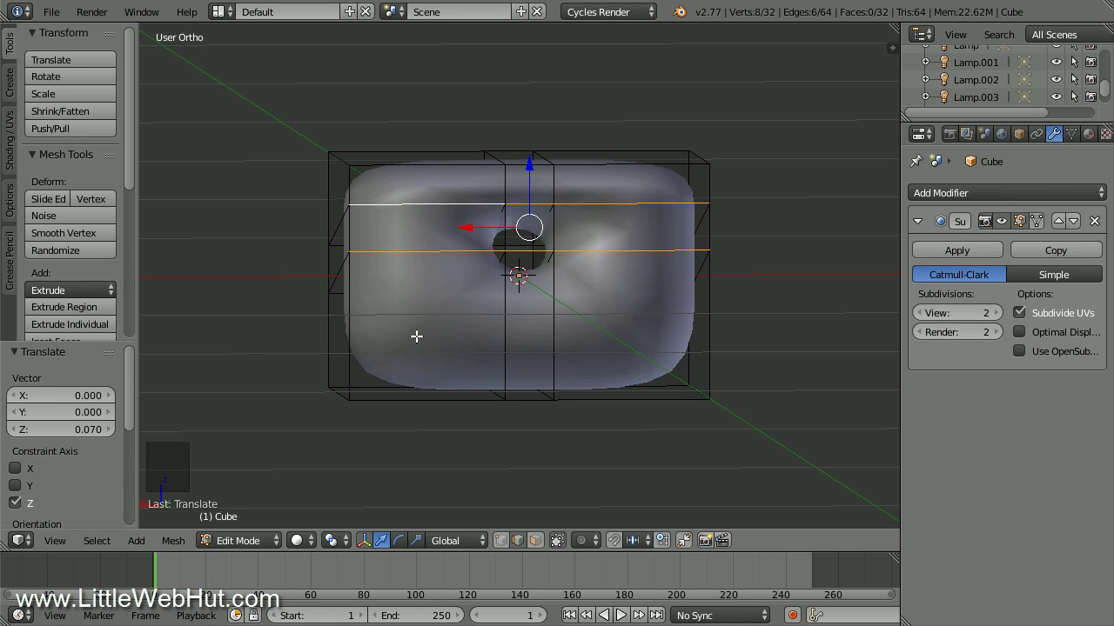
- Cut two edge loops inside the hole, sliding one to the back opening and the other to the front opening
{"action": "key", "text": "ctrl+r"}
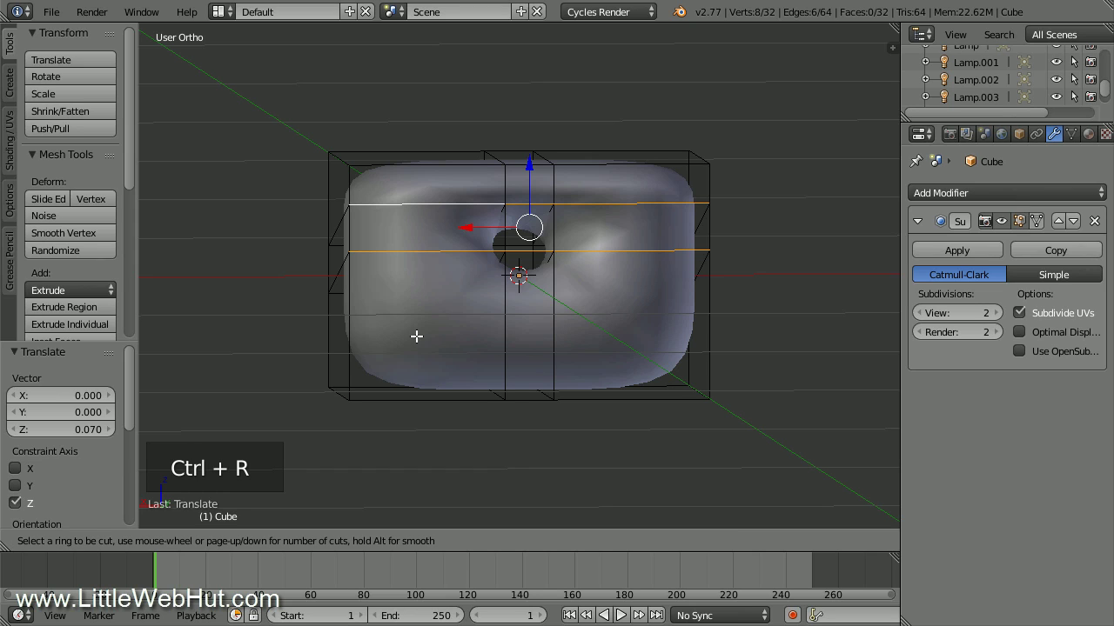
{"action": "left_click", "coordinate": [541, 228]}
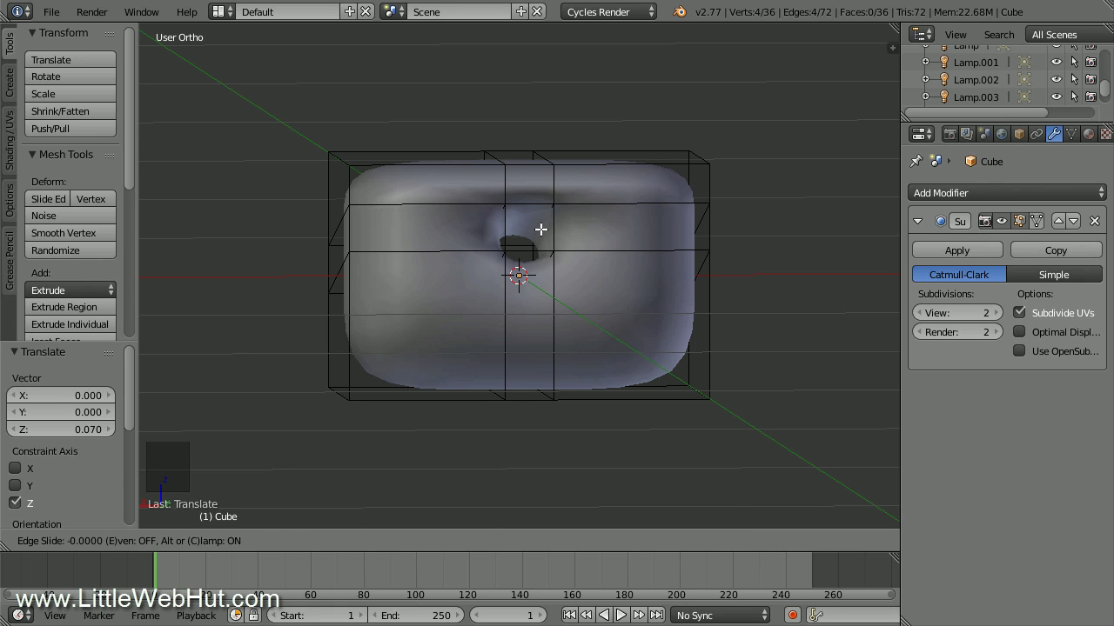
{"action": "left_click", "coordinate": [591, 204]}
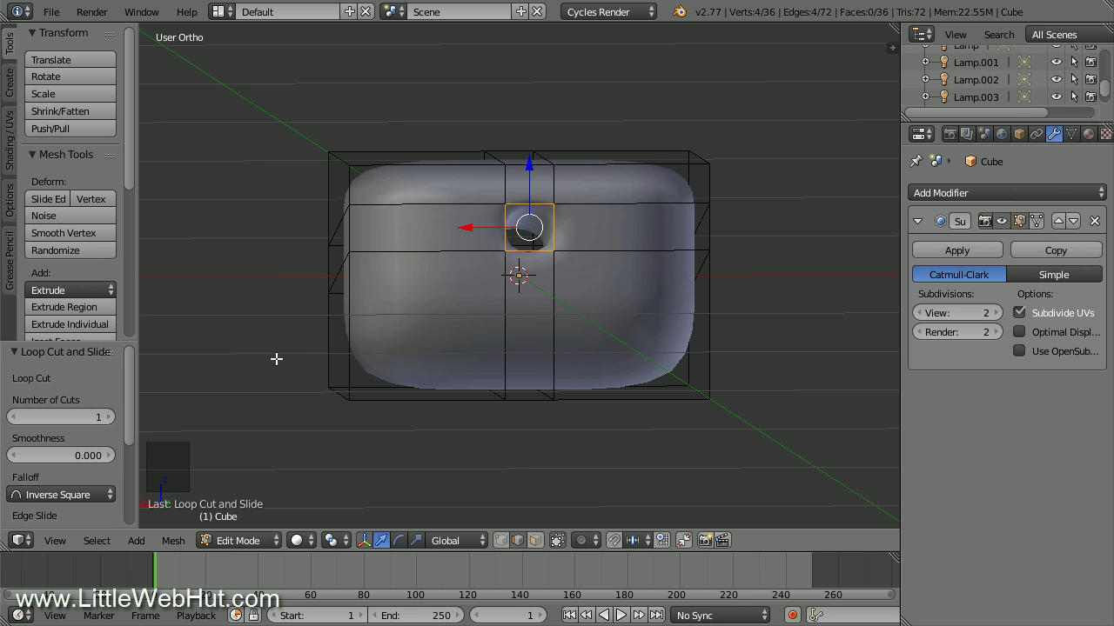
{"action": "middle_click_drag", "start_coordinate": [275, 360], "coordinate": [634, 325]}
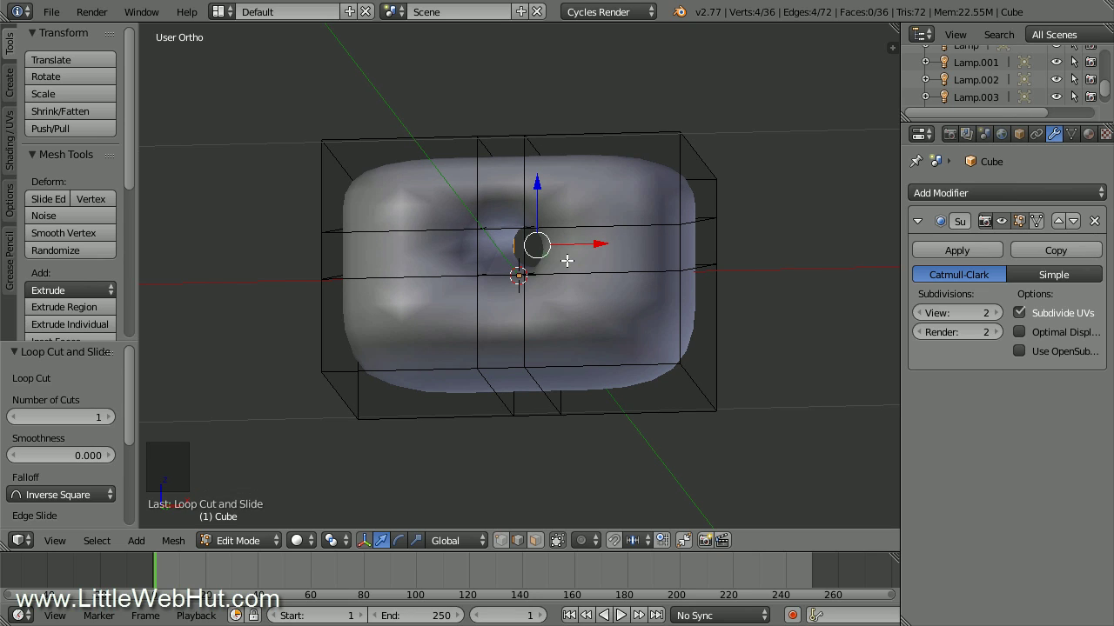
{"action": "key", "text": "ctrl+r"}
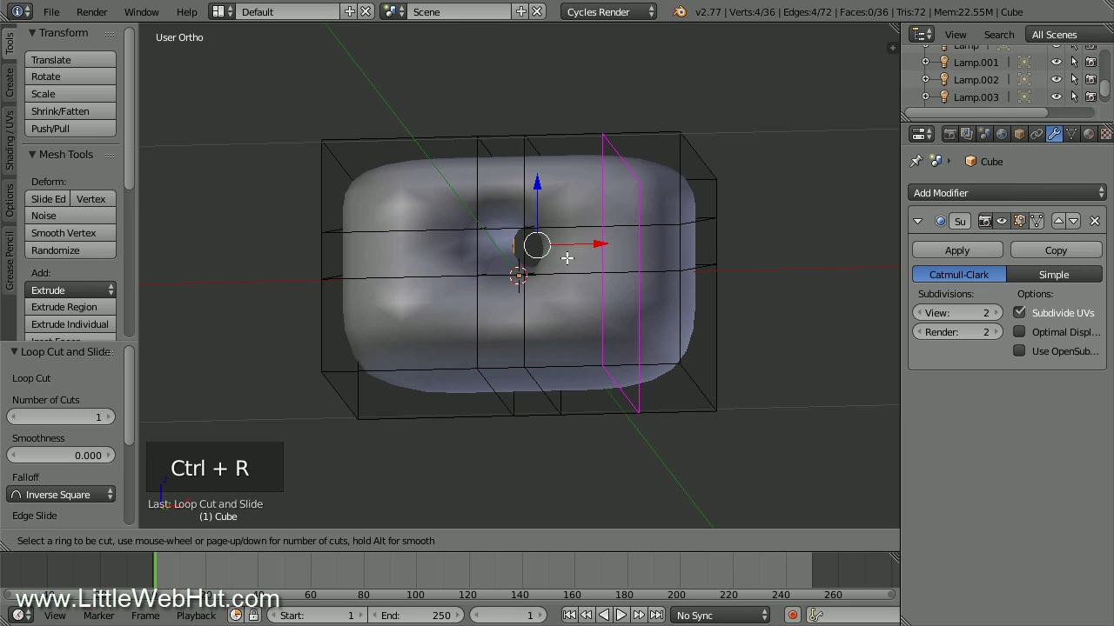
{"action": "left_click", "coordinate": [501, 265]}
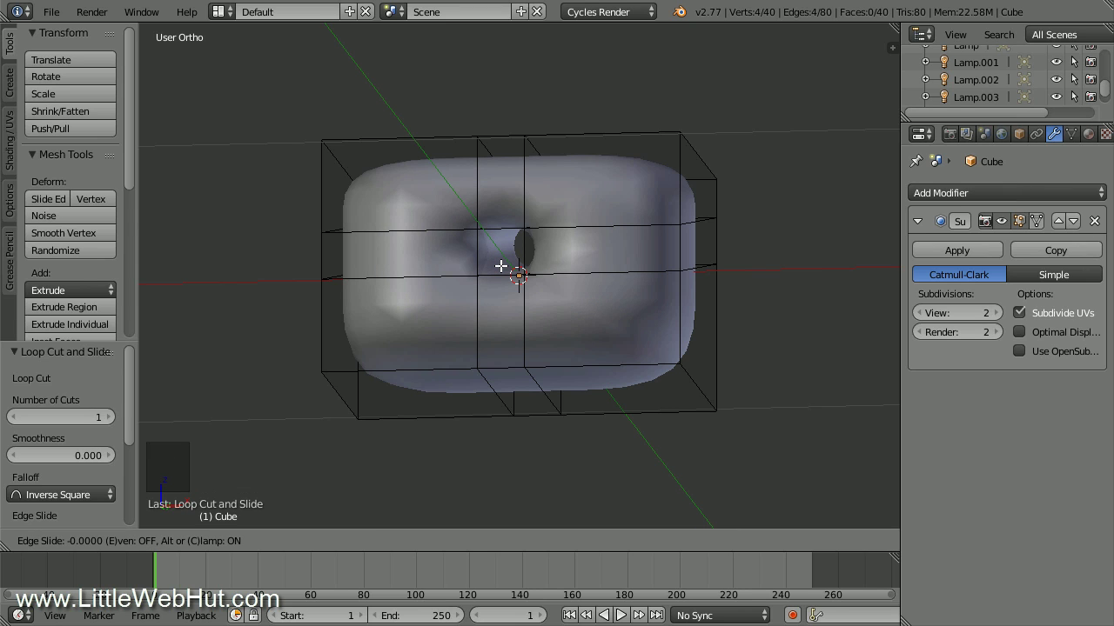
{"action": "left_click", "coordinate": [448, 312]}
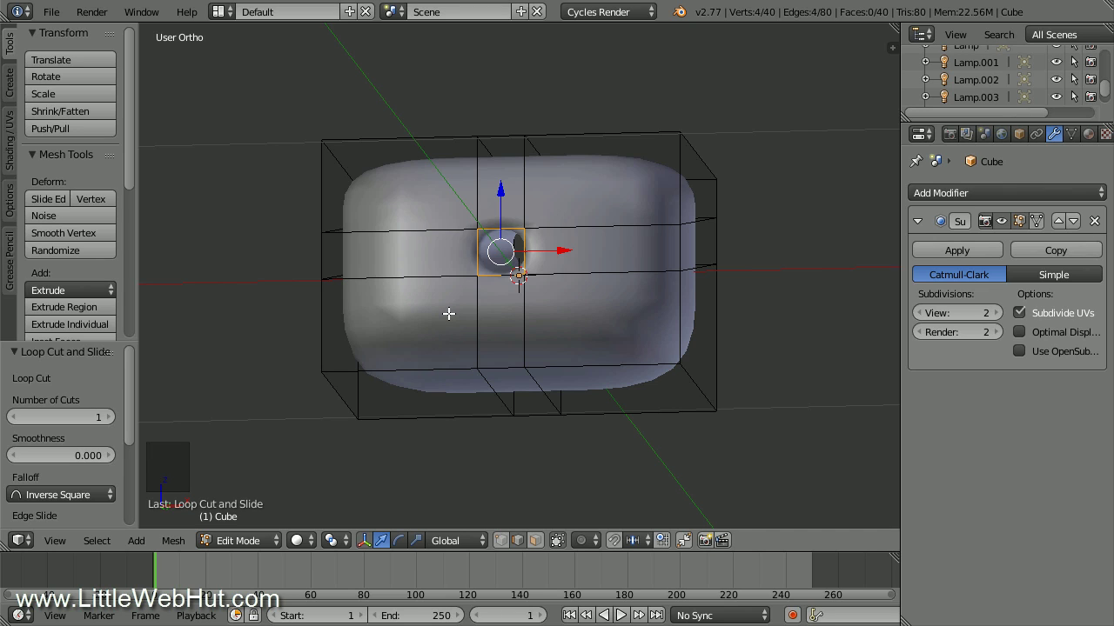
- In front view, duplicate the entire cube mesh and offset the copy 0.46 along the X axis
{"action": "key", "text": "KP_1"}
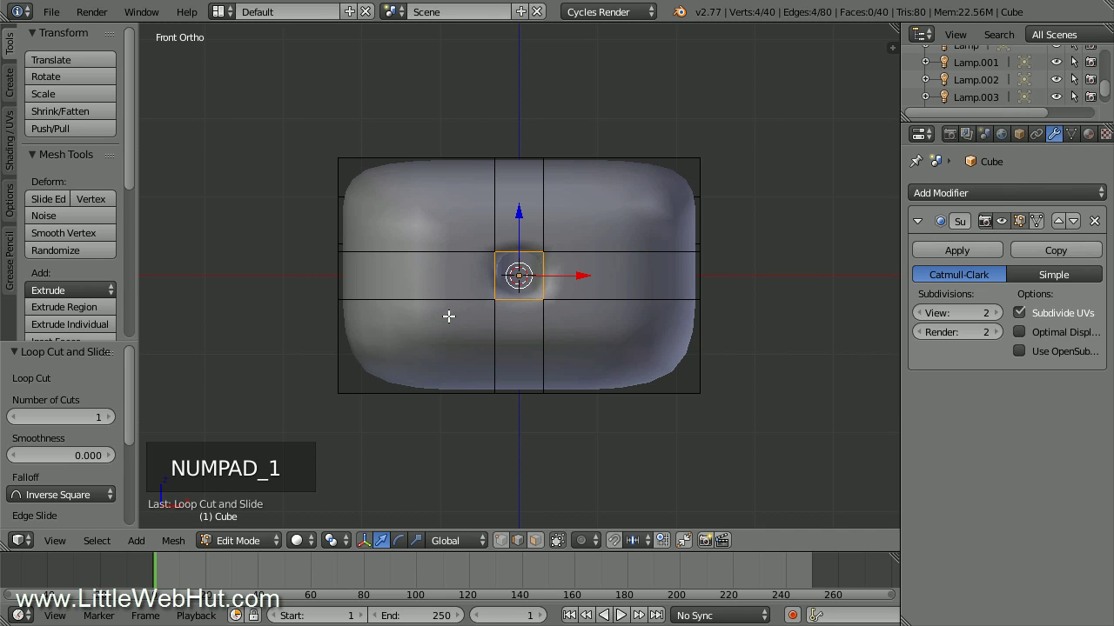
{"action": "scroll", "coordinate": [485, 295], "scroll_direction": "down", "scroll_amount": 4}
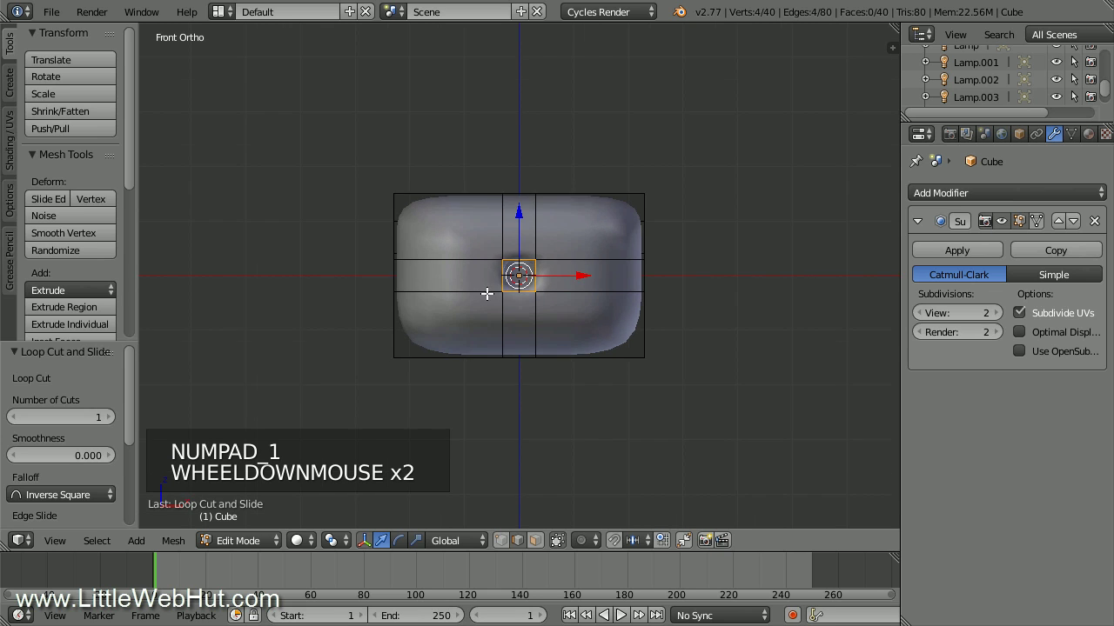
{"action": "scroll", "coordinate": [484, 300], "scroll_direction": "down", "scroll_amount": 1}
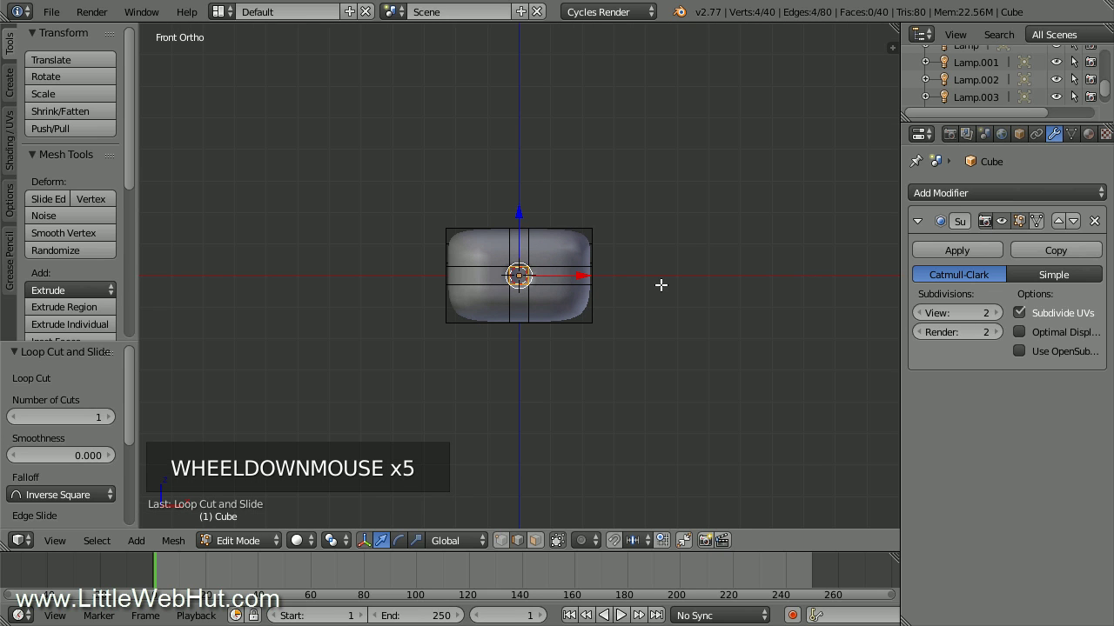
{"action": "middle_click_drag", "start_coordinate": [661, 286], "coordinate": [398, 274], "text": "shift"}
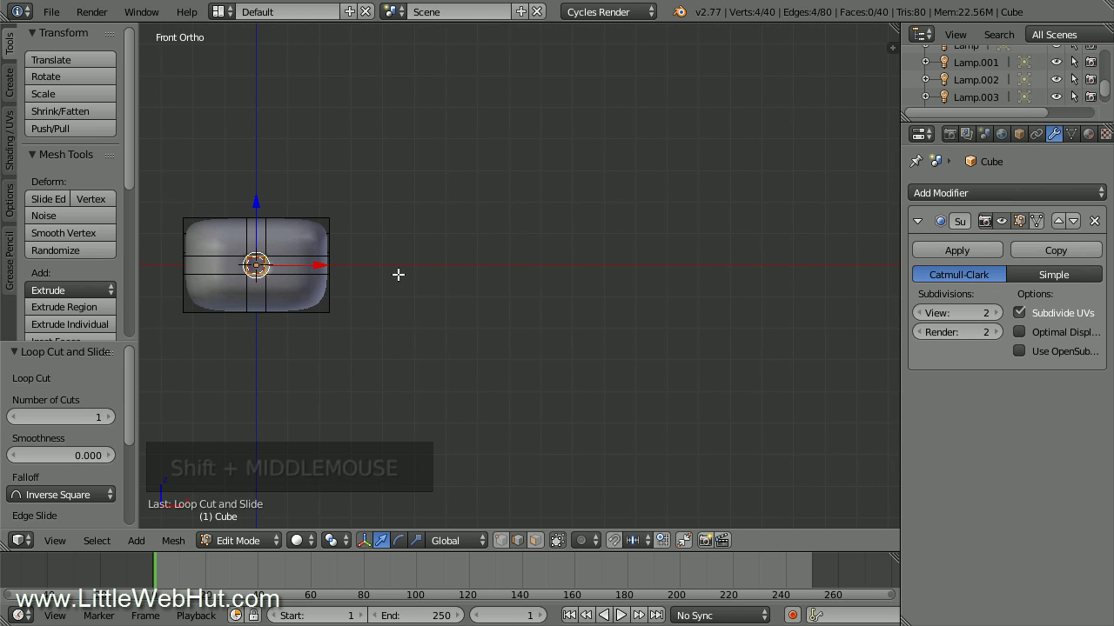
{"action": "key", "text": "a"}
{"action": "key", "text": "a"}
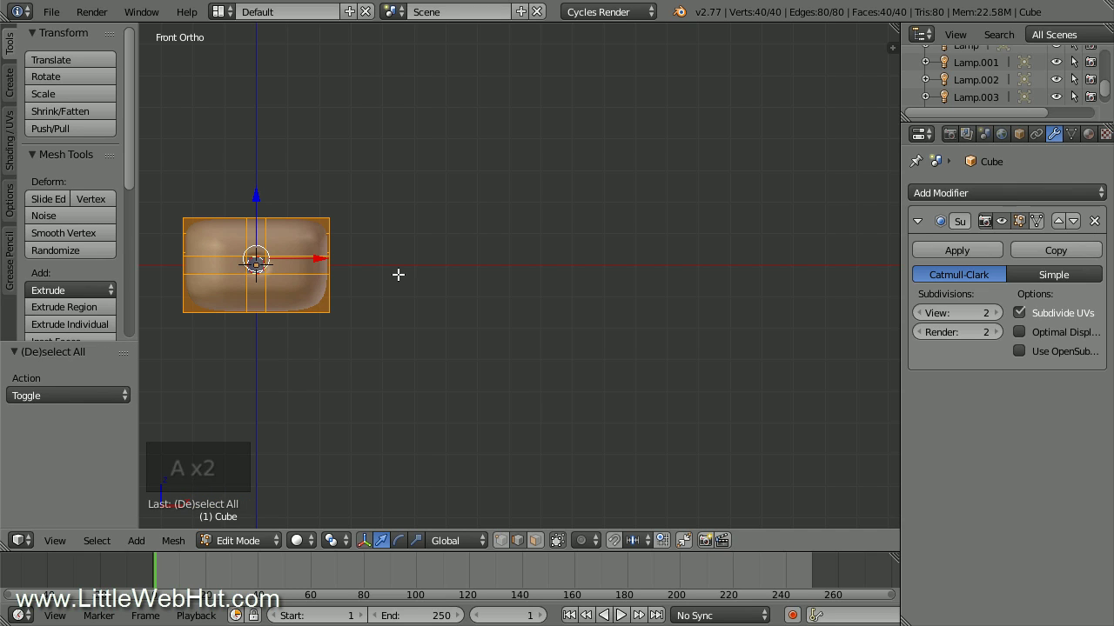
{"action": "key", "text": "shift+d"}
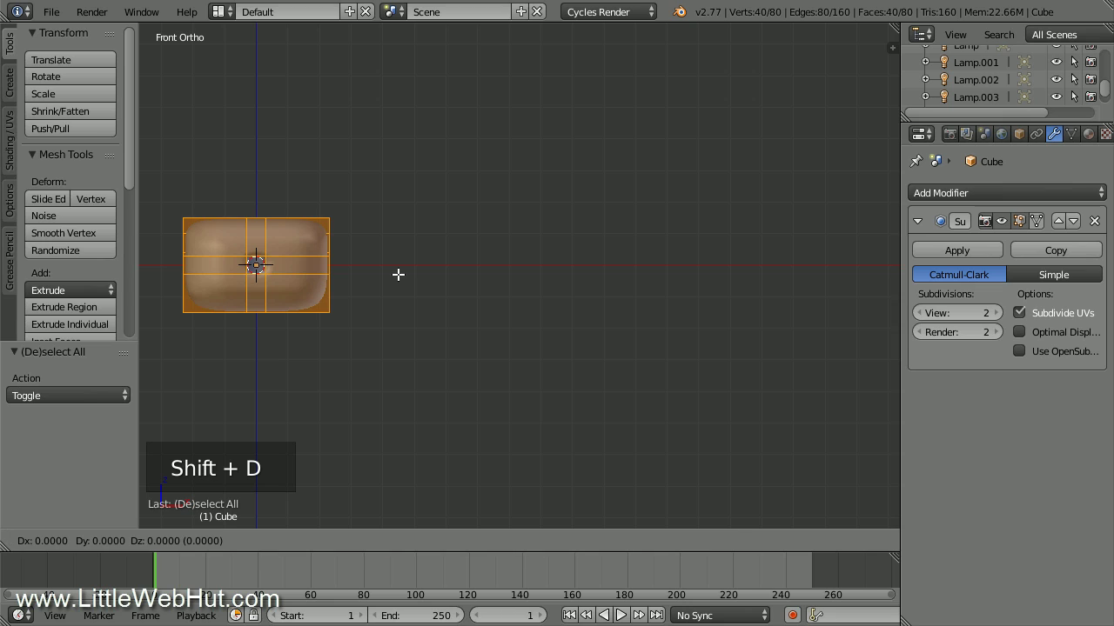
{"action": "key", "text": "x"}
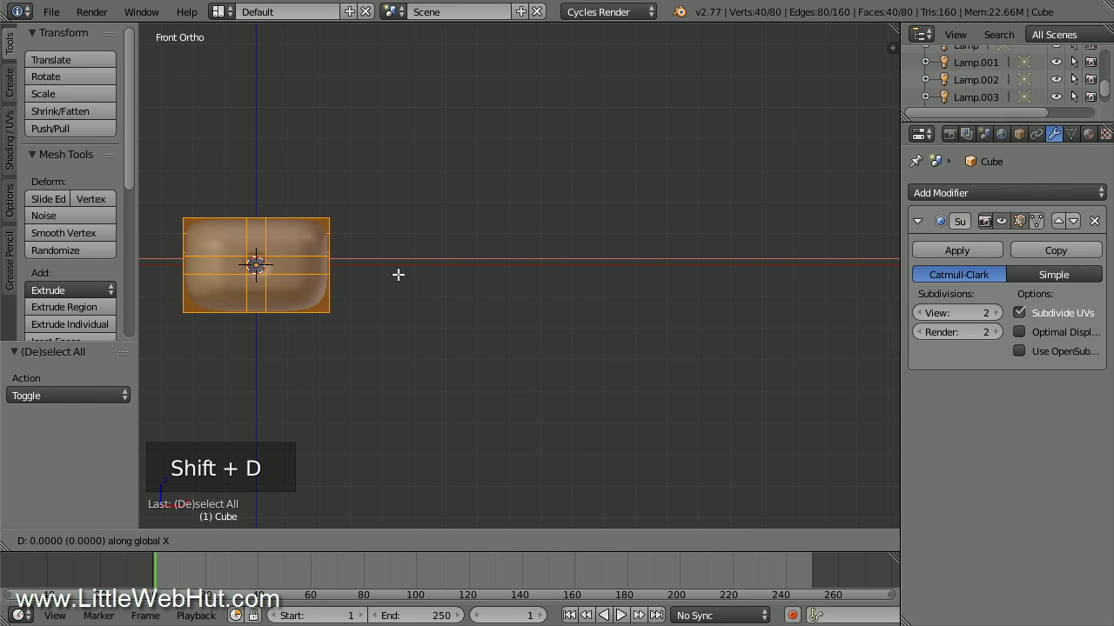
{"action": "type", "text": ".46"}
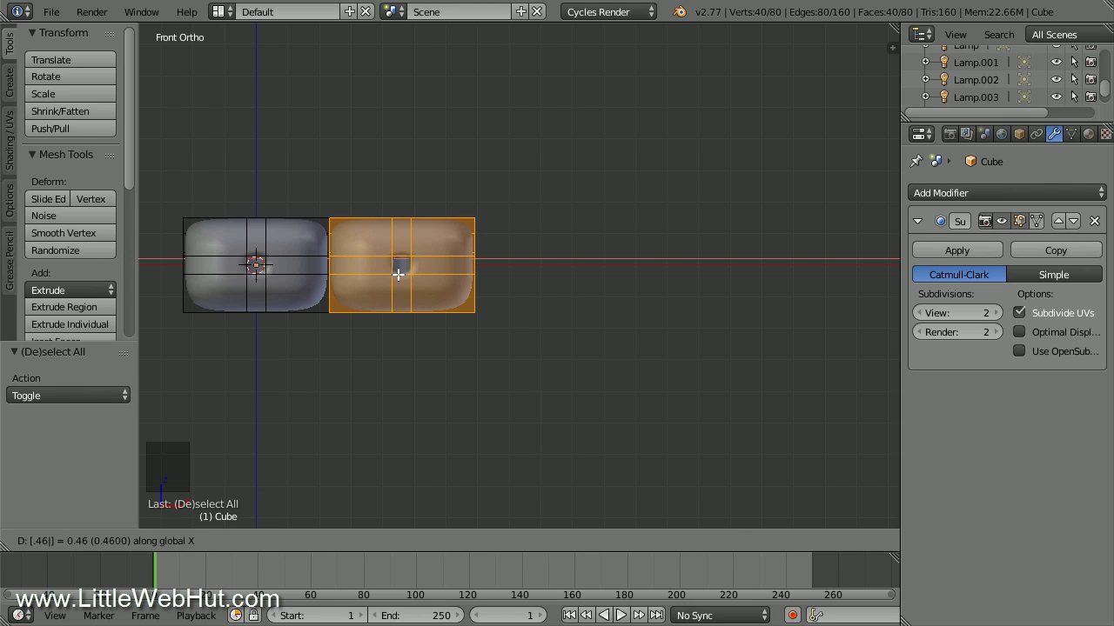
{"action": "key", "text": "Return"}
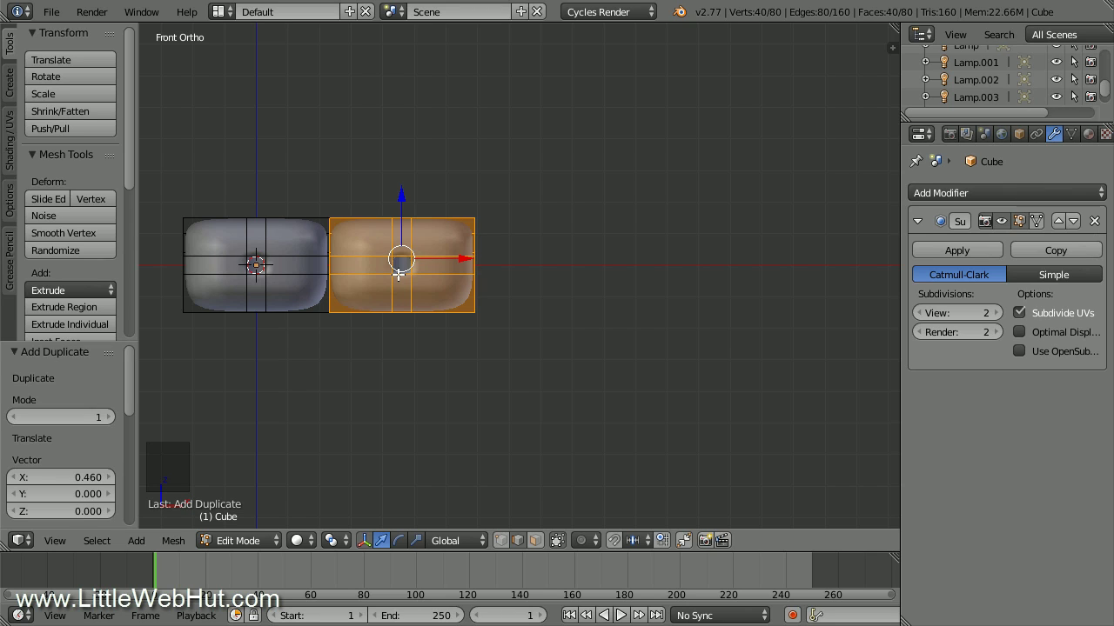
- Duplicate the selected block twice more, offsetting each copy 0.46 along the X axis to form a row of four
{"action": "key", "text": "shift+d"}
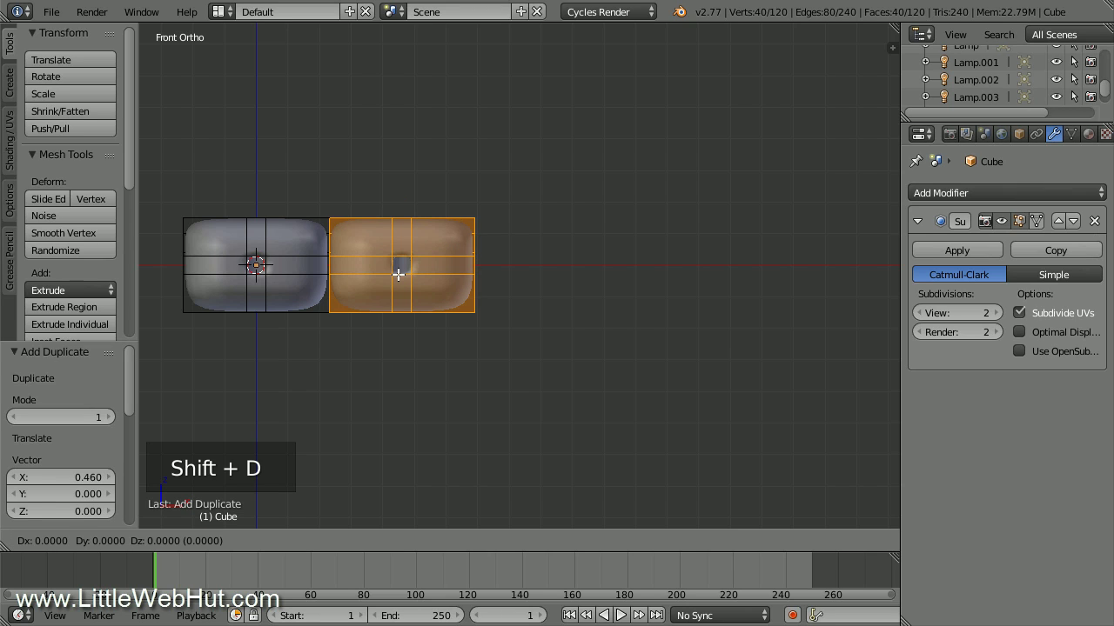
{"action": "type", "text": "x"}
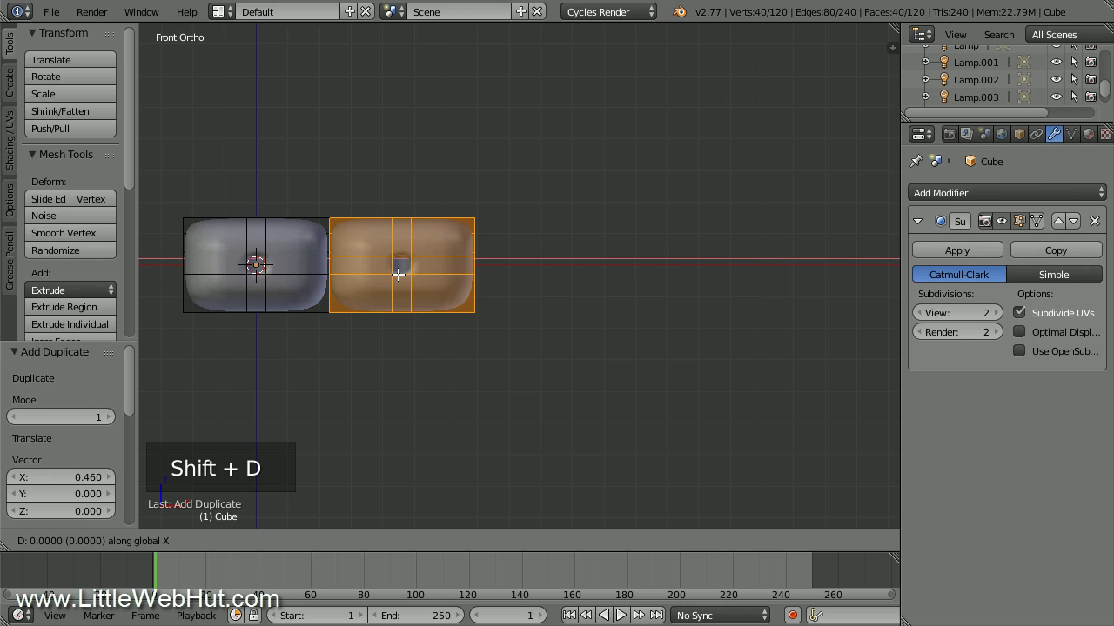
{"action": "type", "text": ".46"}
{"action": "key", "text": "Return"}
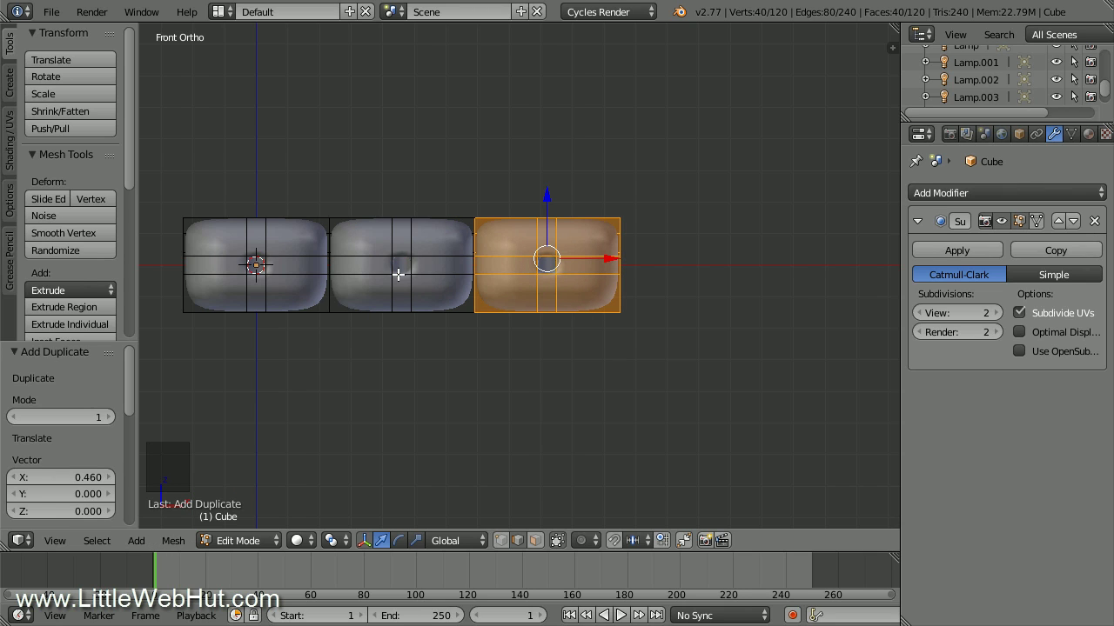
{"action": "key", "text": "shift+d"}
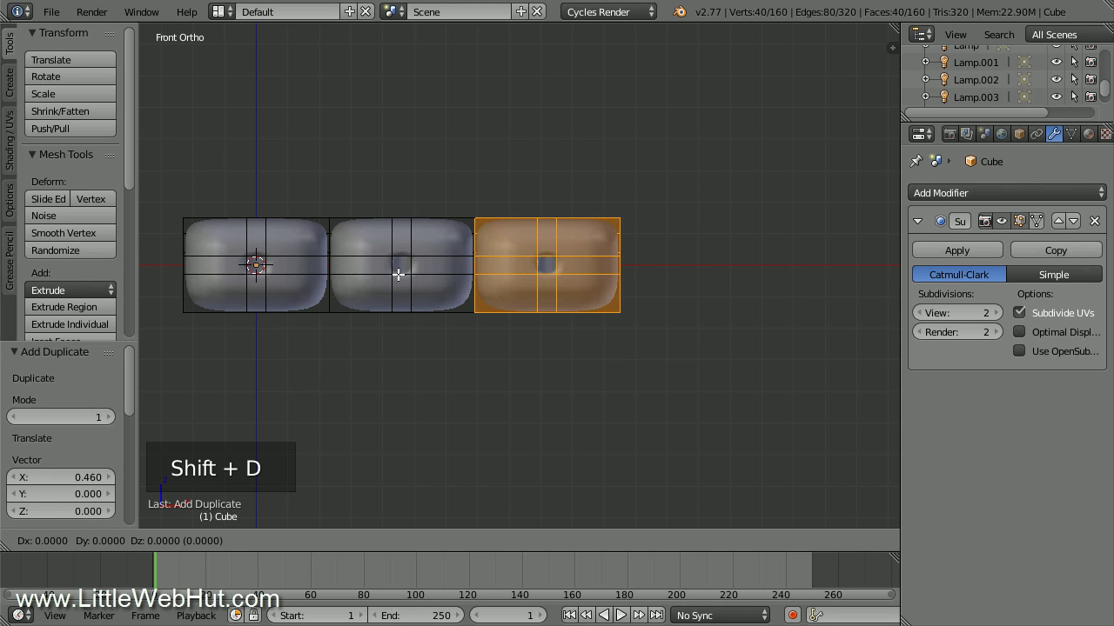
{"action": "type", "text": "x"}
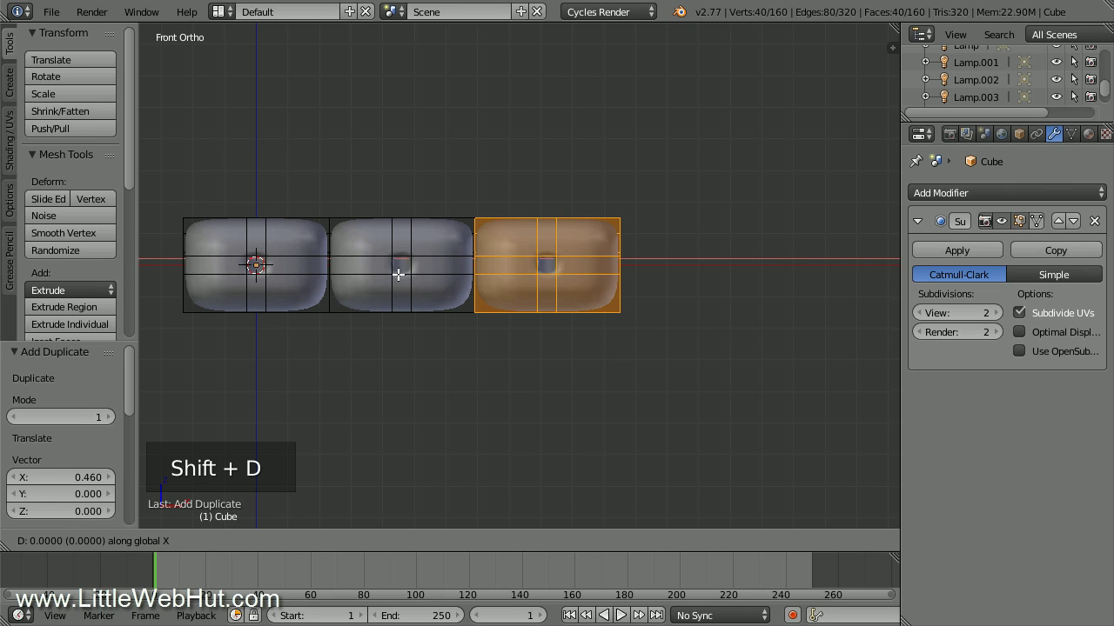
{"action": "type", "text": ".46"}
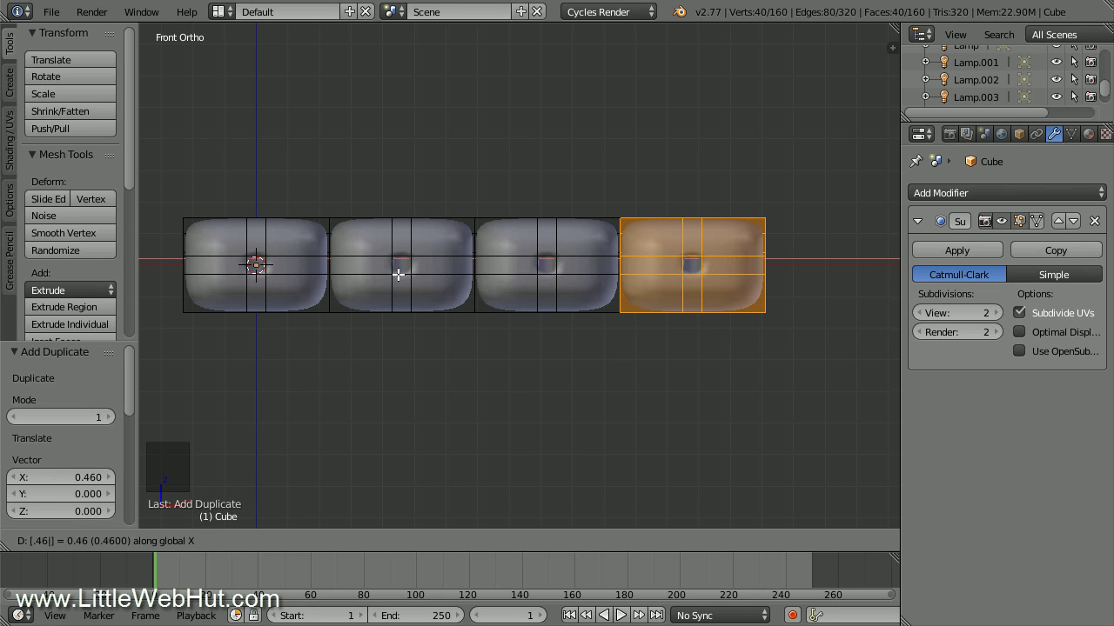
{"action": "key", "text": "Return"}
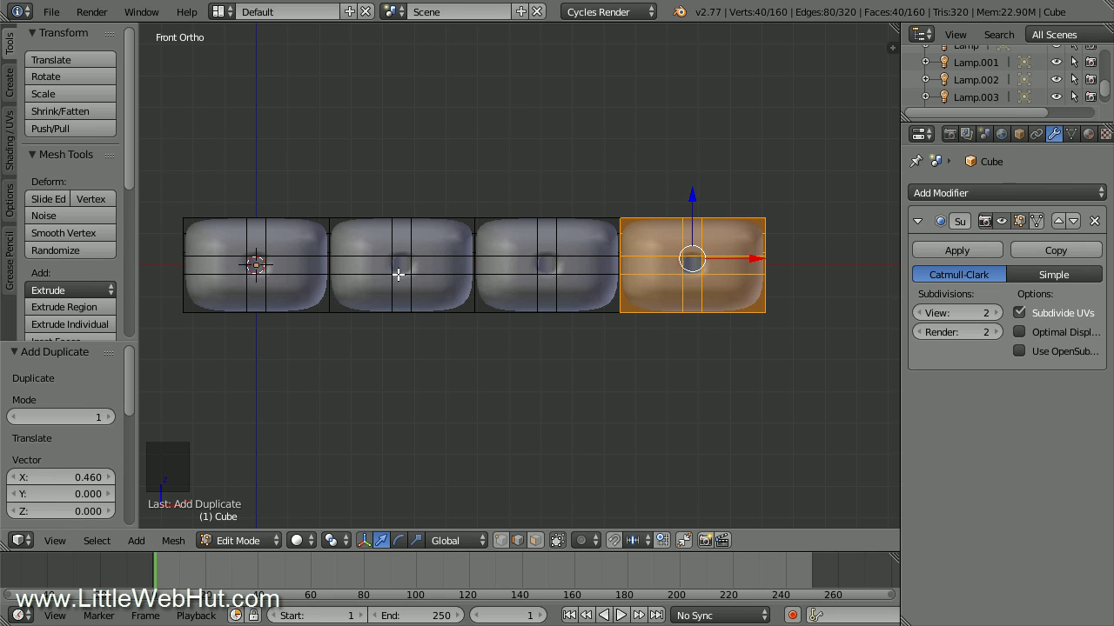
- In wireframe shading, select the vertices at the three seams between the four blocks and merge them with Remove Doubles
{"action": "left_click", "coordinate": [303, 541]}
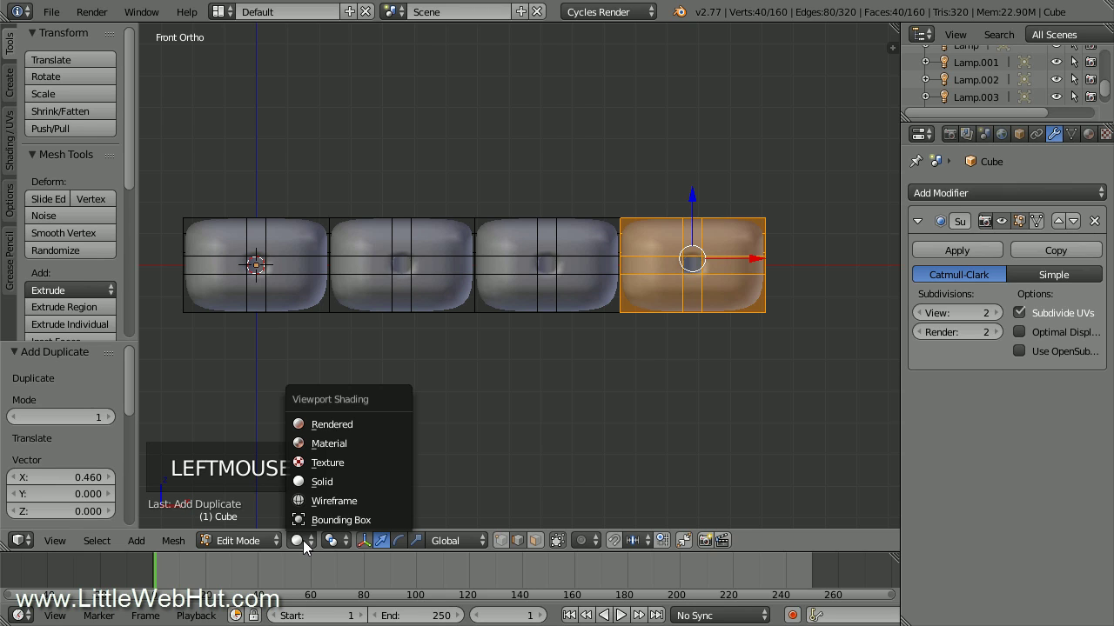
{"action": "left_click", "coordinate": [369, 502]}
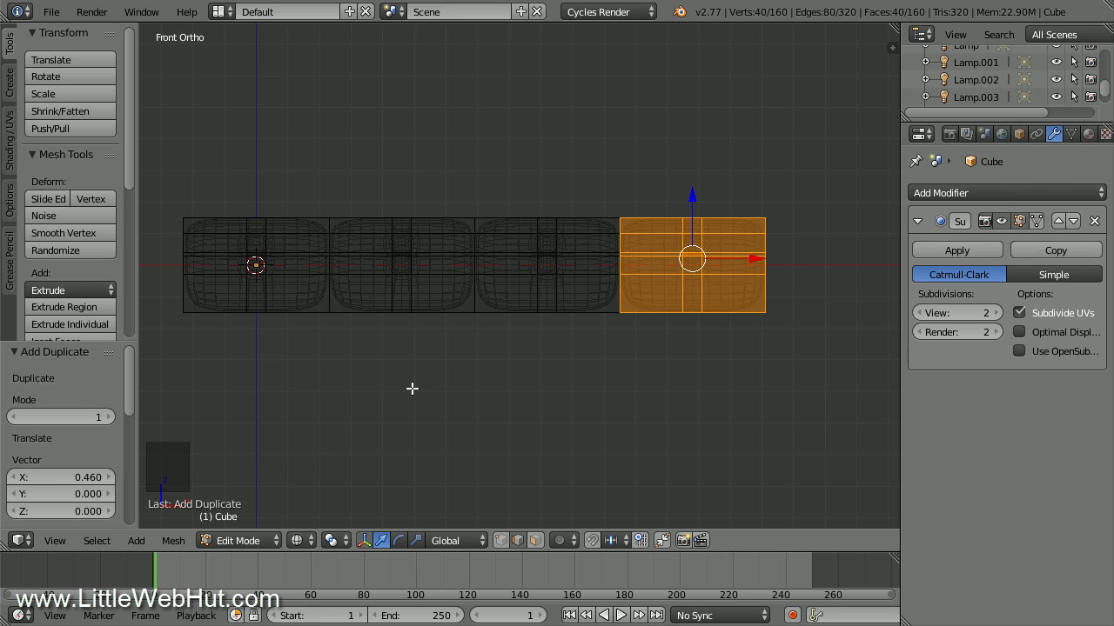
{"action": "key", "text": "a"}
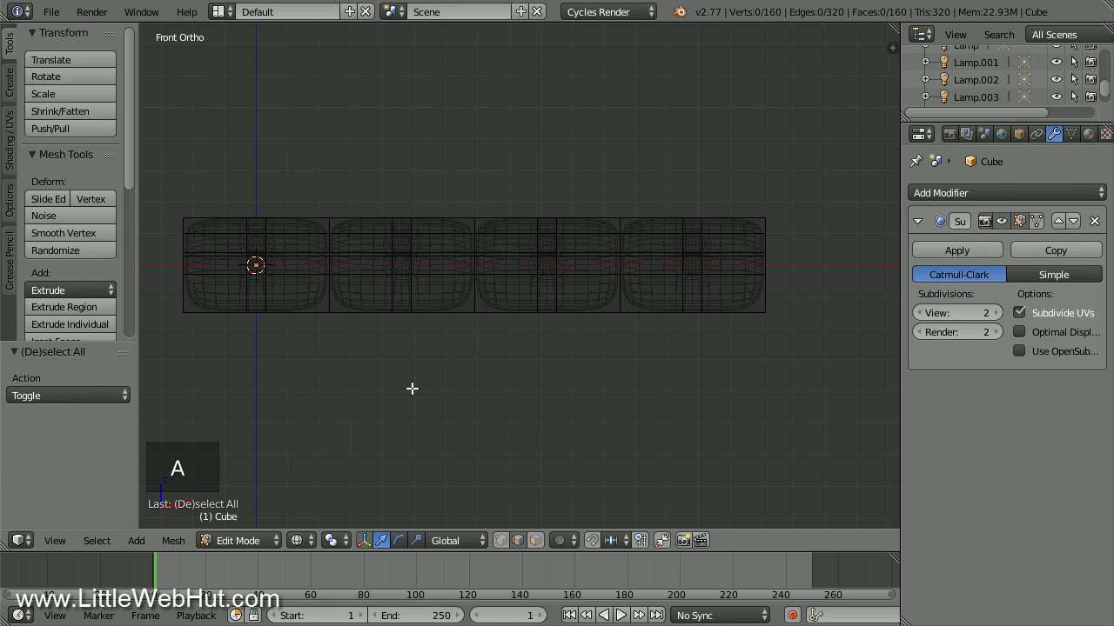
{"action": "key", "text": "b"}
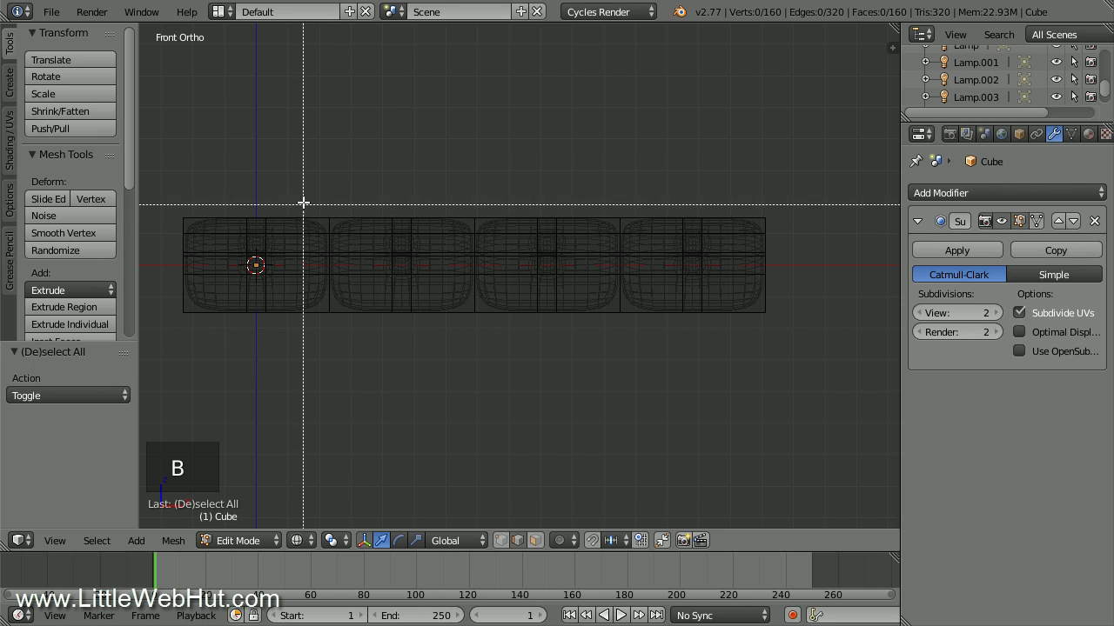
{"action": "left_click_drag", "start_coordinate": [303, 193], "coordinate": [349, 340]}
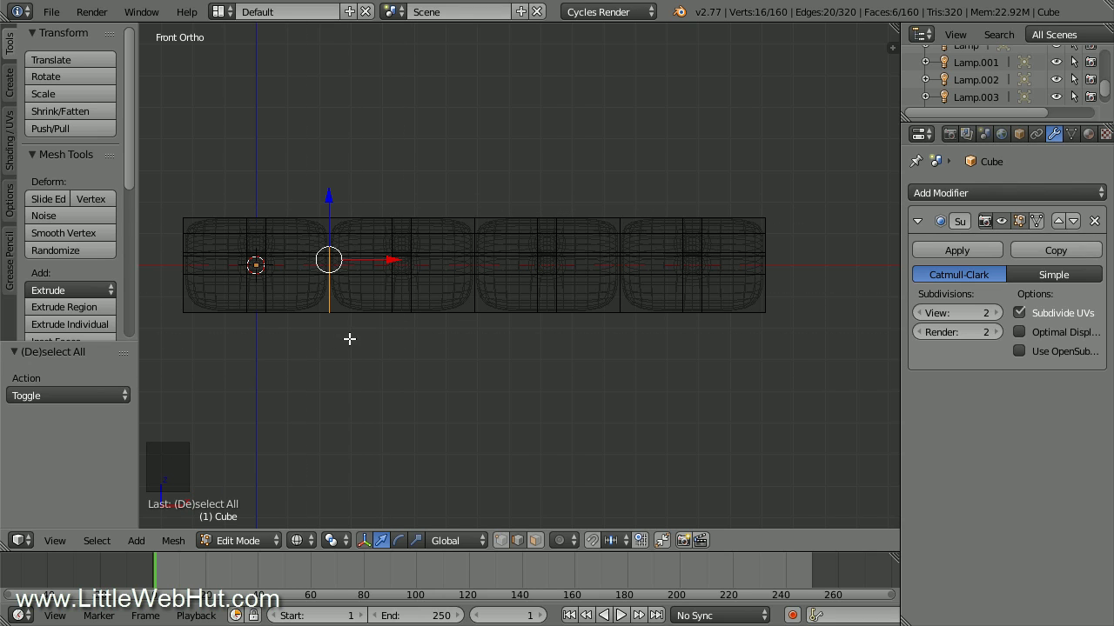
{"action": "key", "text": "b"}
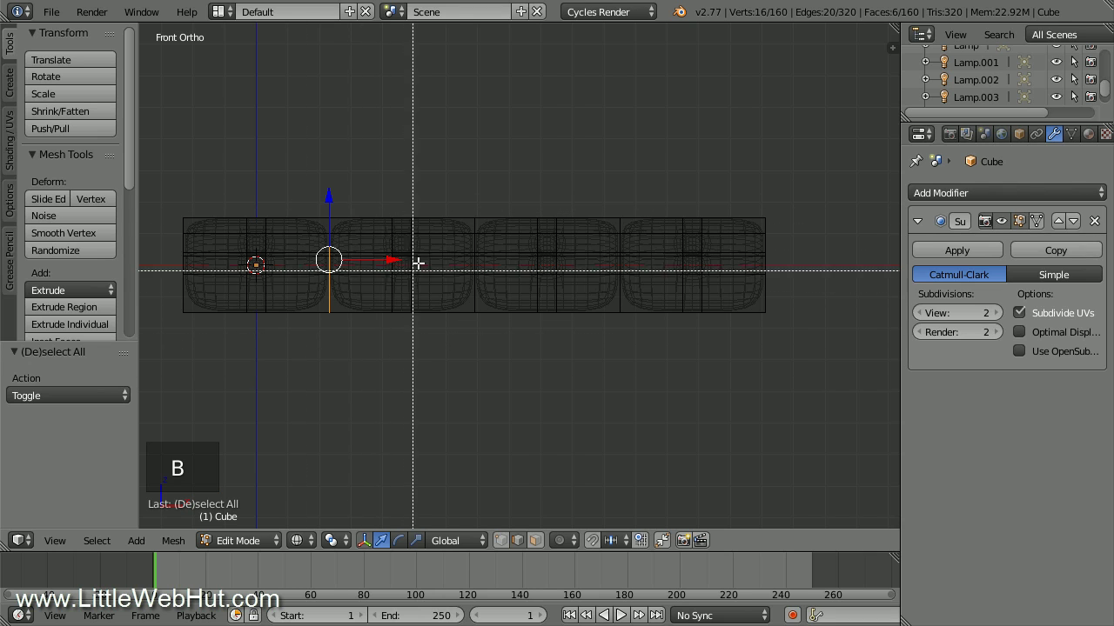
{"action": "left_click_drag", "start_coordinate": [454, 198], "coordinate": [493, 342]}
{"action": "key", "text": "b"}
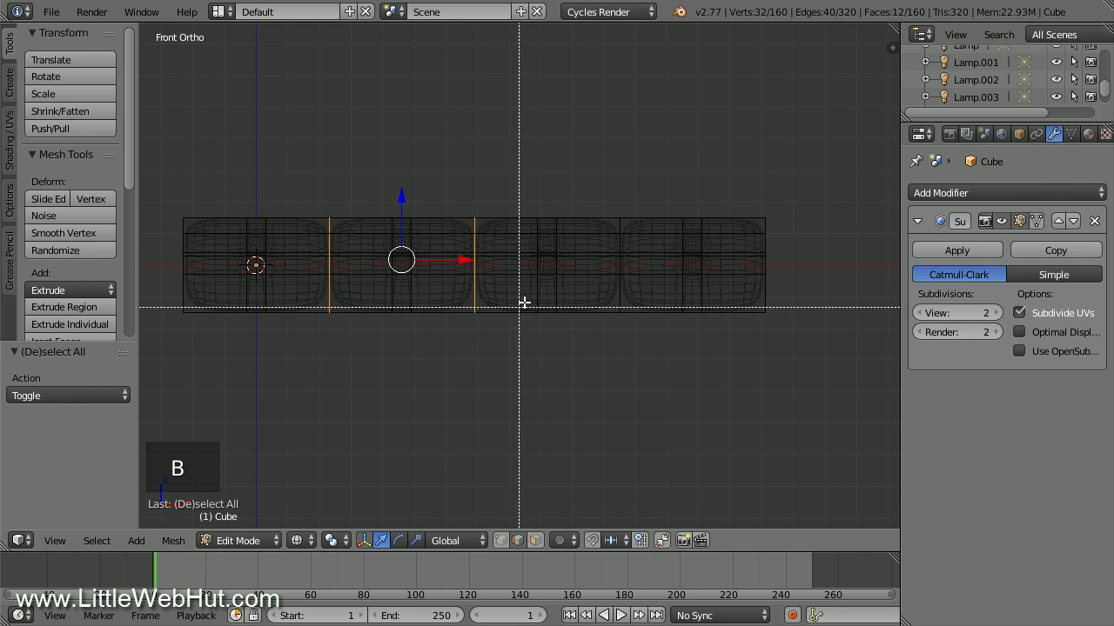
{"action": "left_click_drag", "start_coordinate": [601, 191], "coordinate": [634, 342]}
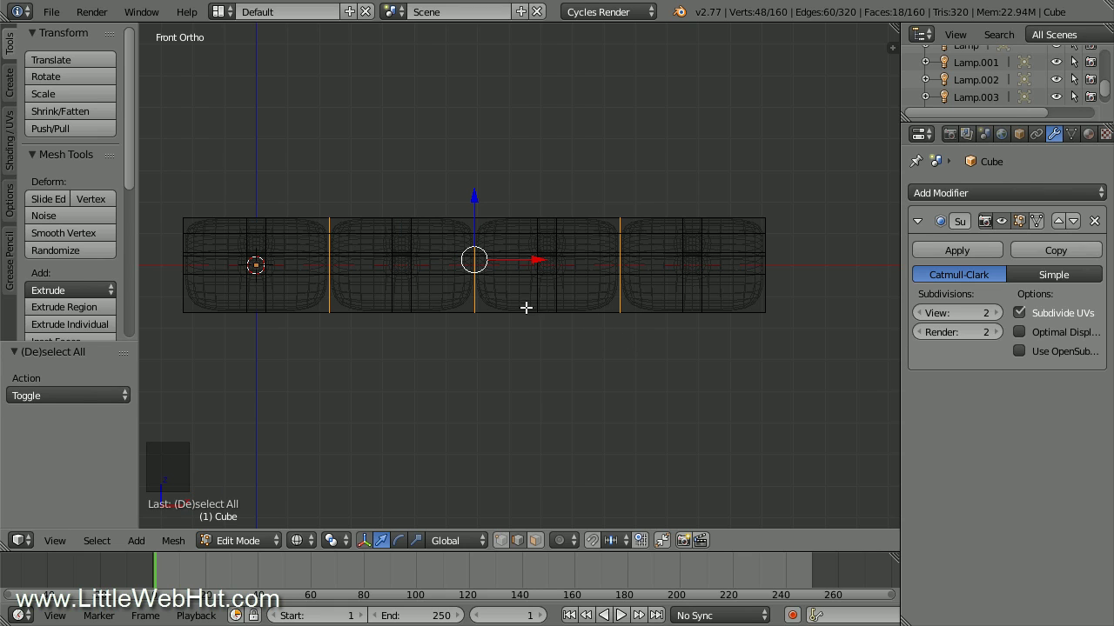
{"action": "left_click_drag", "start_coordinate": [130, 164], "coordinate": [129, 315]}
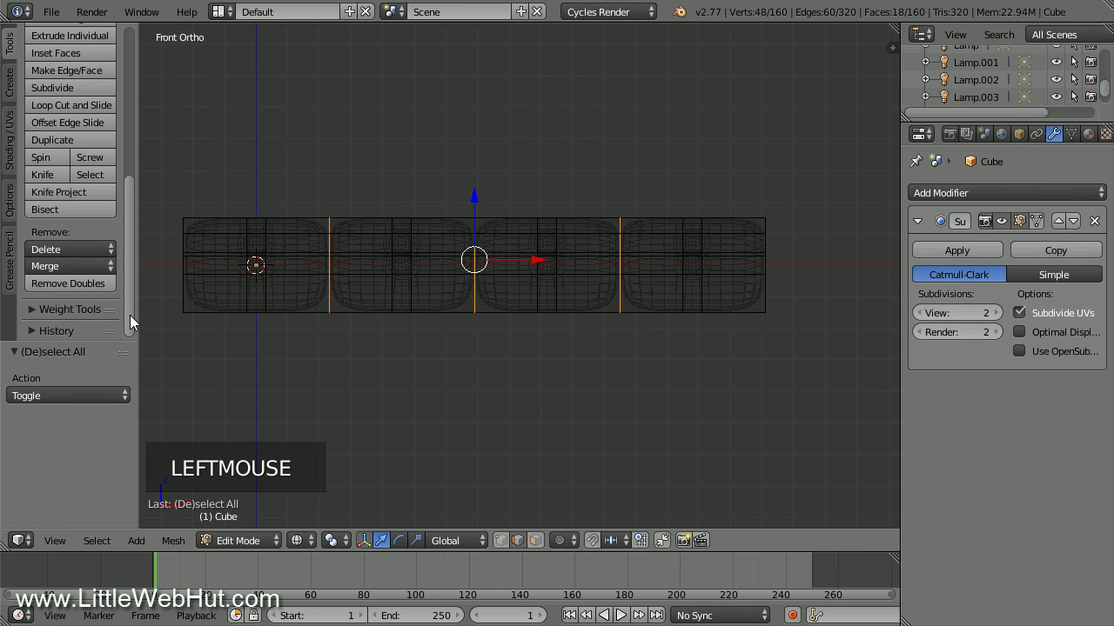
{"action": "left_click", "coordinate": [88, 281]}
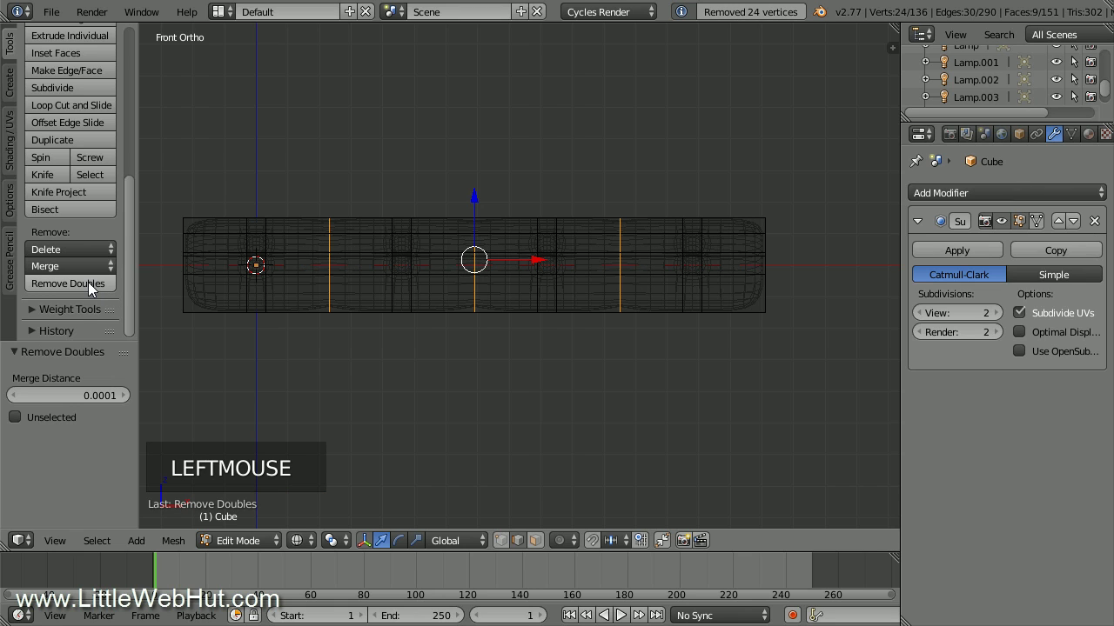
- Delete the selected interior faces at the three seams between the joined blocks
{"action": "middle_click_drag", "start_coordinate": [289, 341], "coordinate": [328, 348]}
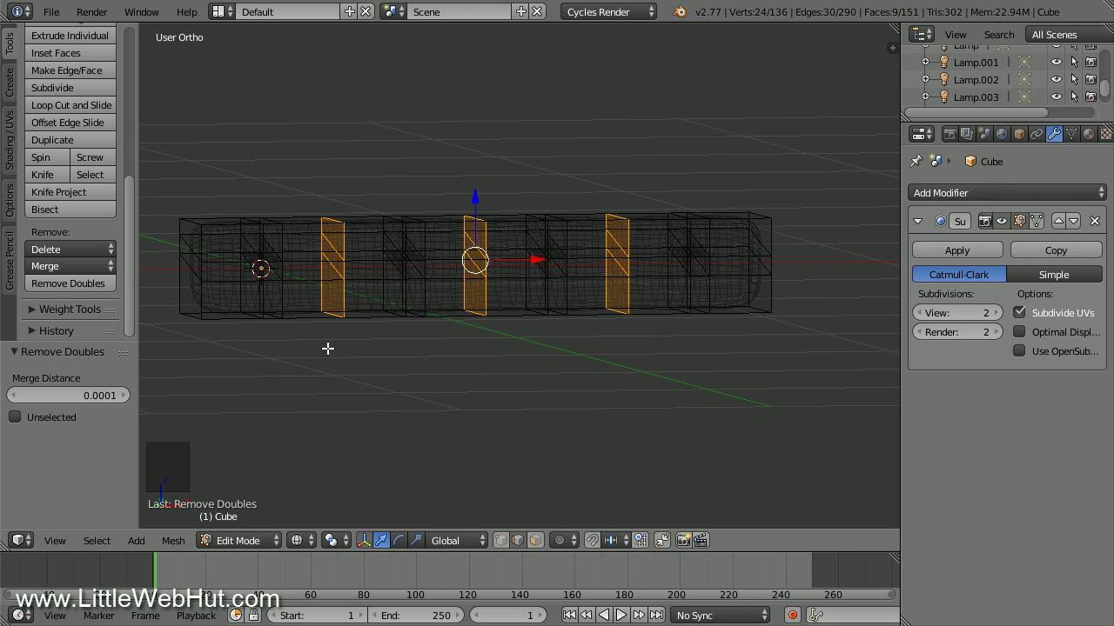
{"action": "key", "text": "x"}
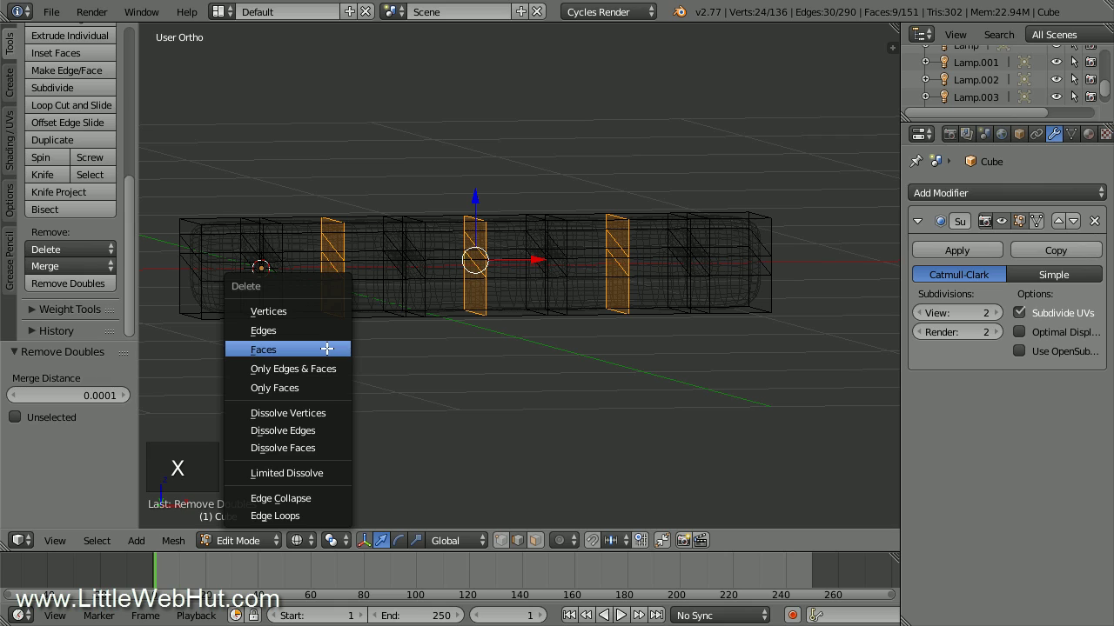
{"action": "left_click", "coordinate": [327, 349]}
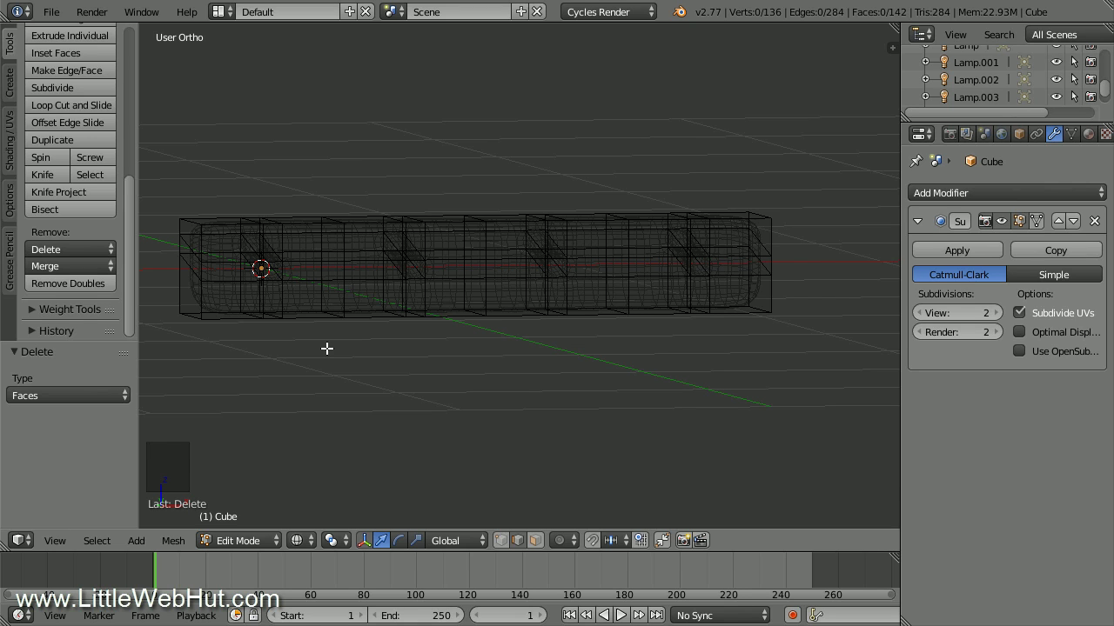
- In front view, select only the vertices at the bar's positive X end and move them 0.1 along the X axis
{"action": "key", "text": "KP_1"}
{"action": "middle_click_drag", "start_coordinate": [336, 366], "coordinate": [391, 346], "text": "shift"}
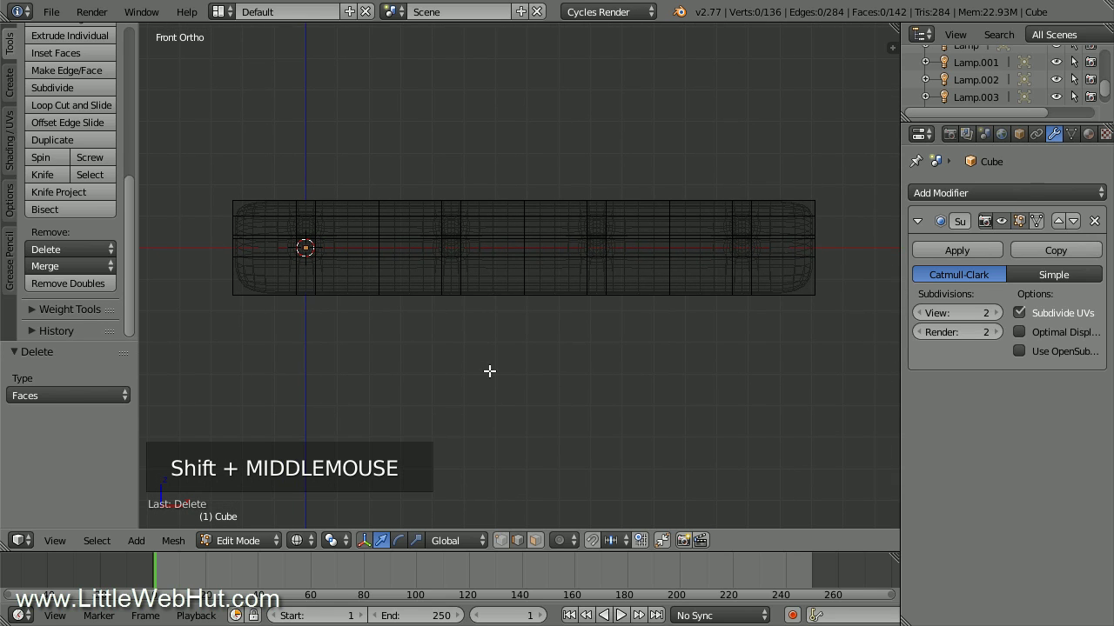
{"action": "key", "text": "a"}
{"action": "key", "text": "a"}
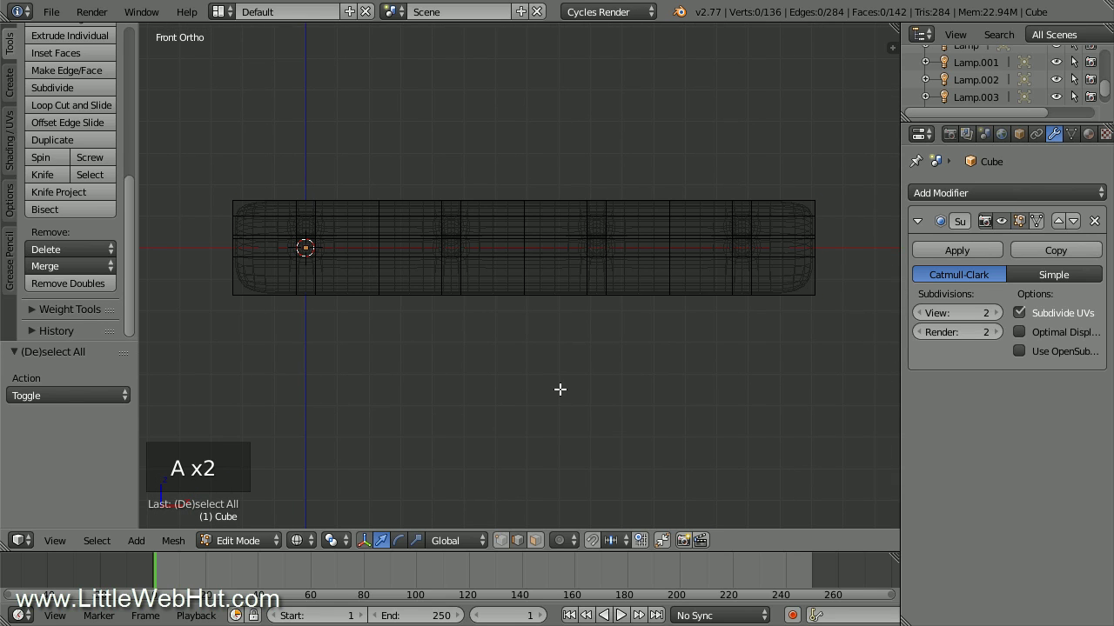
{"action": "key", "text": "b"}
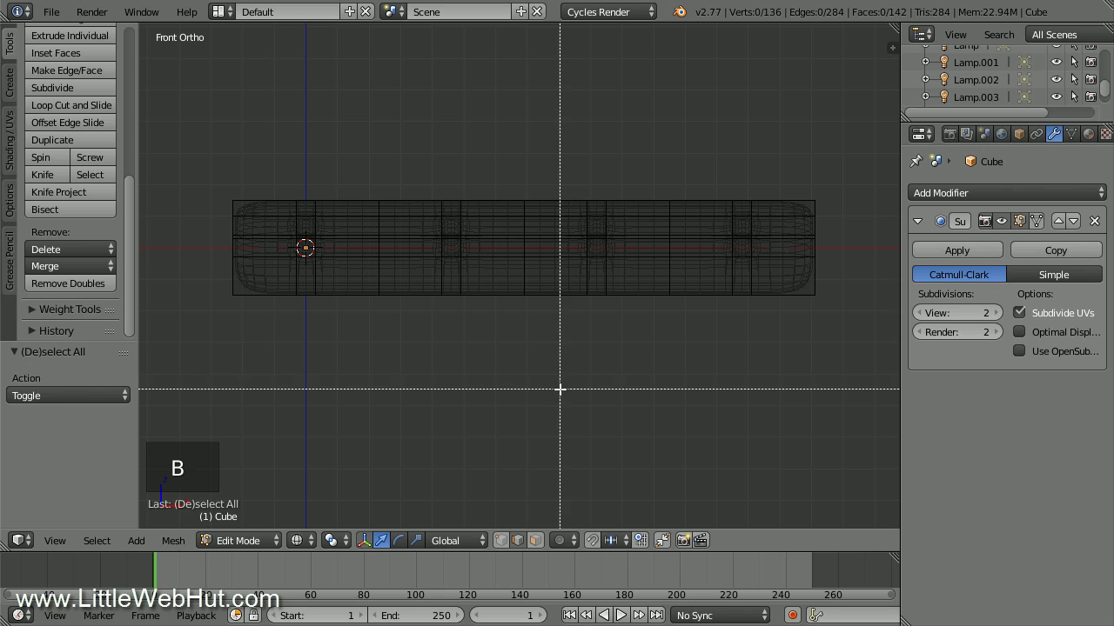
{"action": "left_click_drag", "start_coordinate": [806, 175], "coordinate": [836, 334]}
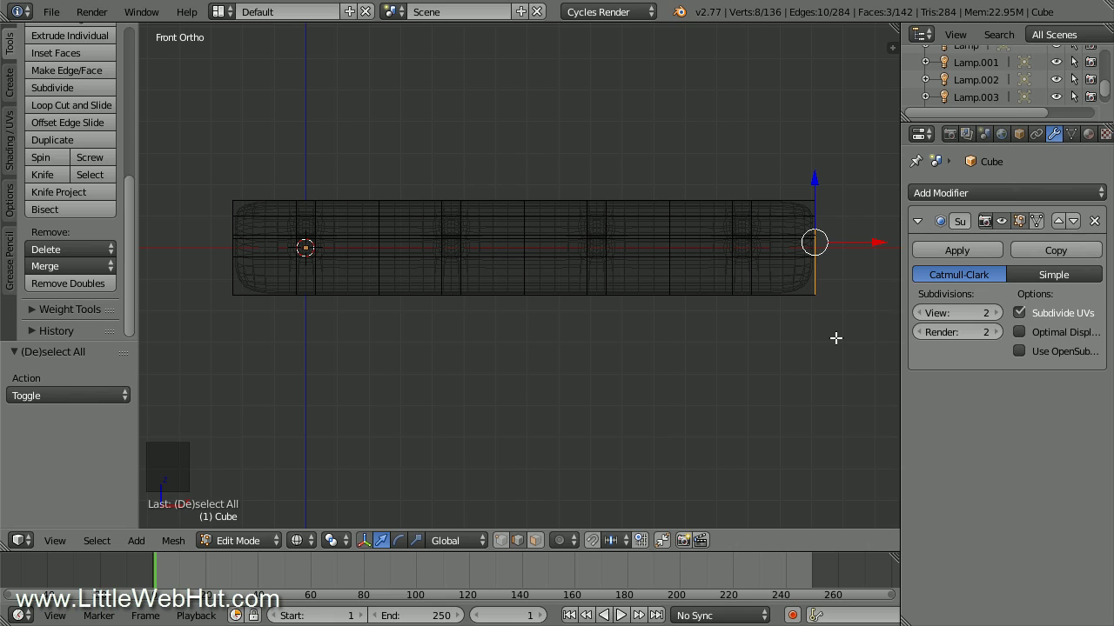
{"action": "key", "text": "g"}
{"action": "key", "text": "x"}
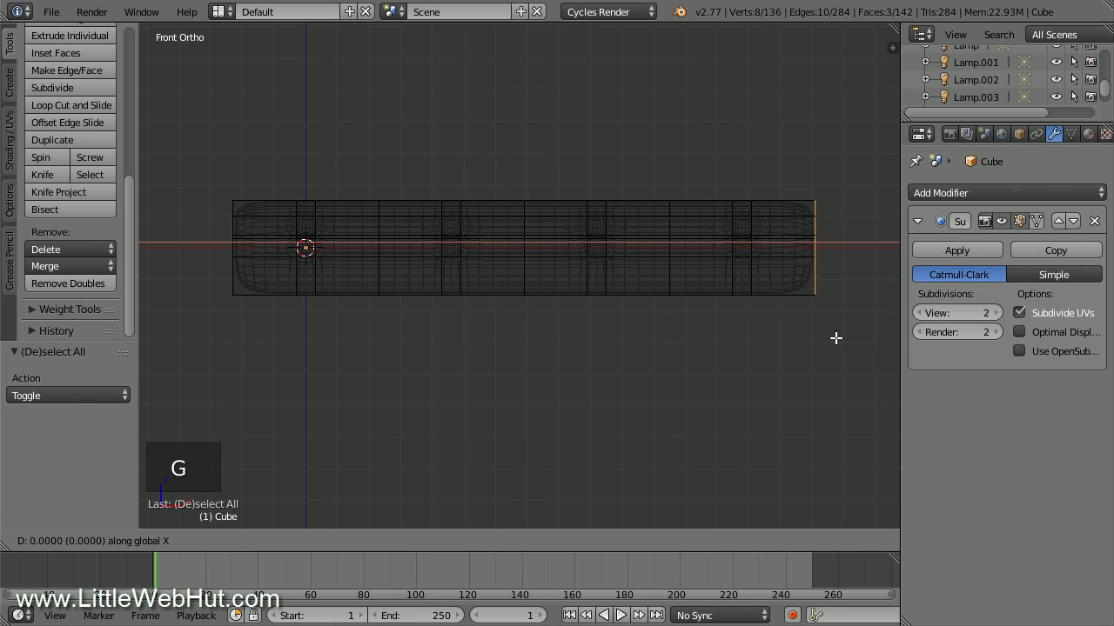
{"action": "type", "text": ".1"}
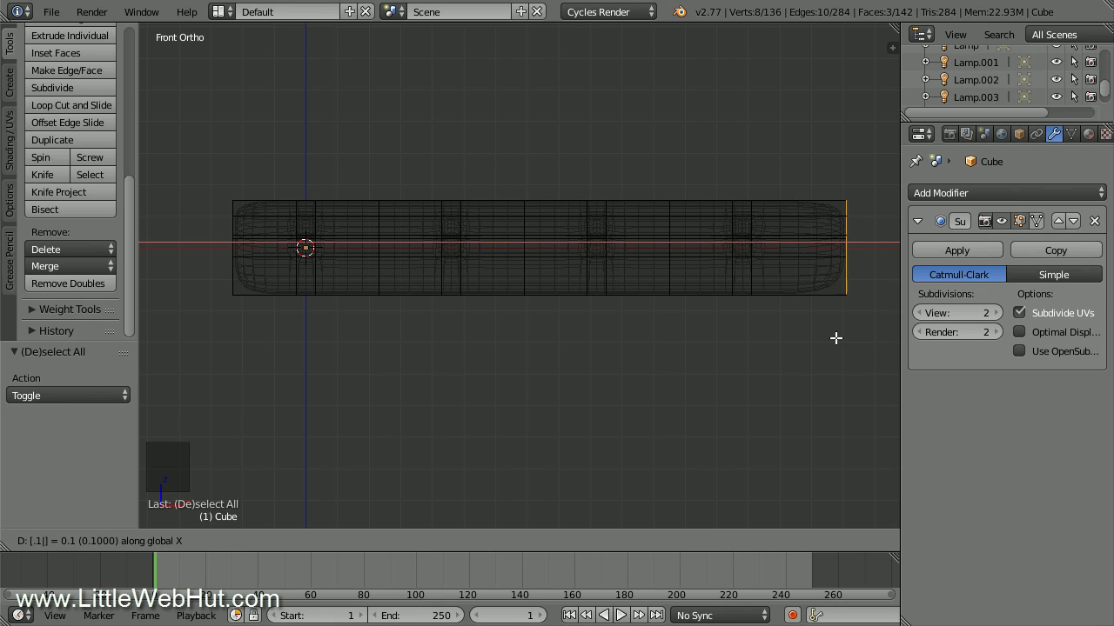
{"action": "key", "text": "Return"}
- Select only the vertices at the bar's negative X end, move them -0.1 along the X axis, and return to solid shading
{"action": "key", "text": "a"}
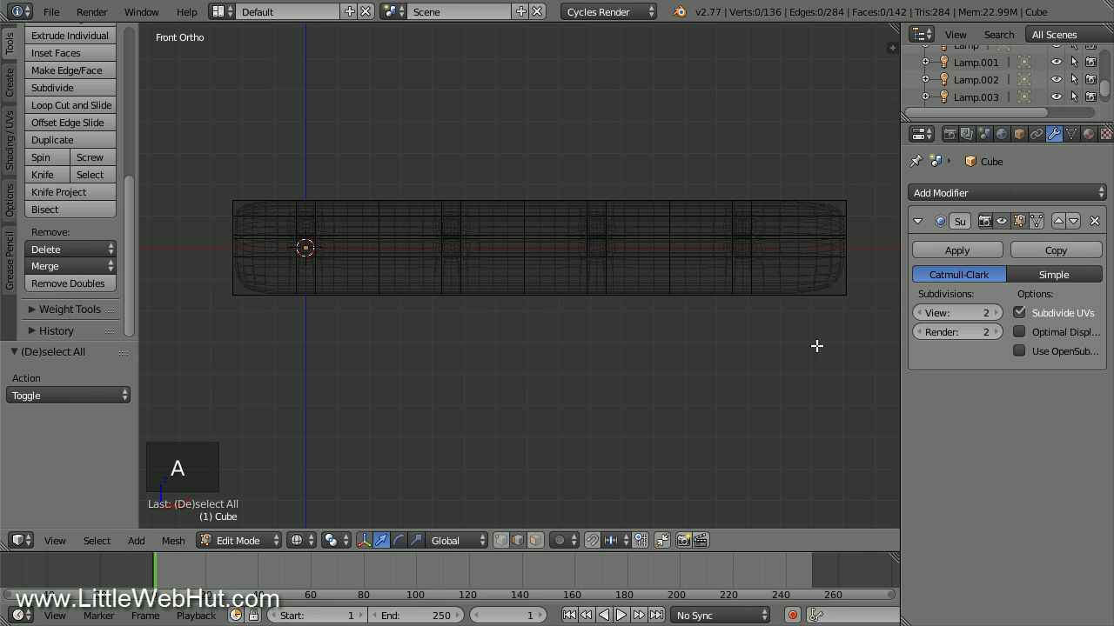
{"action": "key", "text": "b"}
{"action": "left_click_drag", "start_coordinate": [204, 179], "coordinate": [256, 328]}
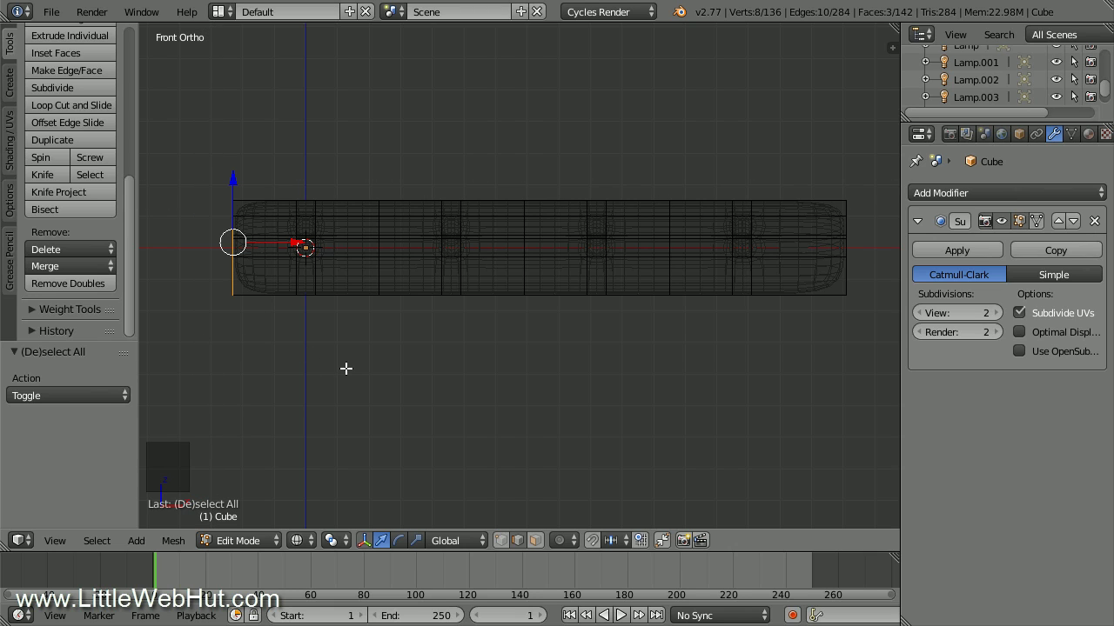
{"action": "key", "text": "g"}
{"action": "key", "text": "x"}
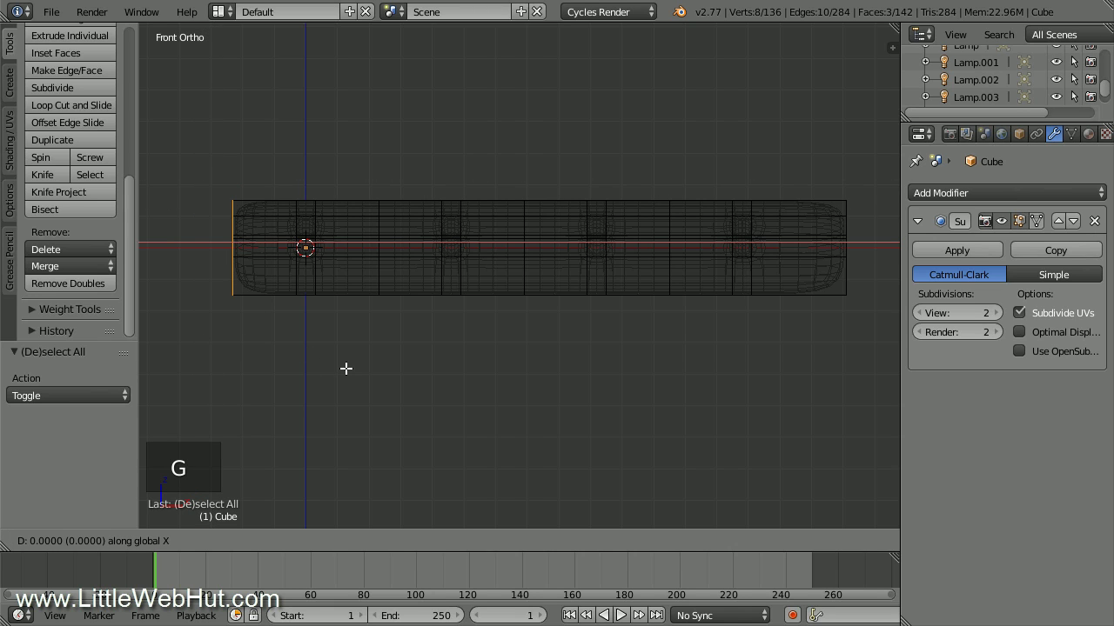
{"action": "type", "text": "-.1"}
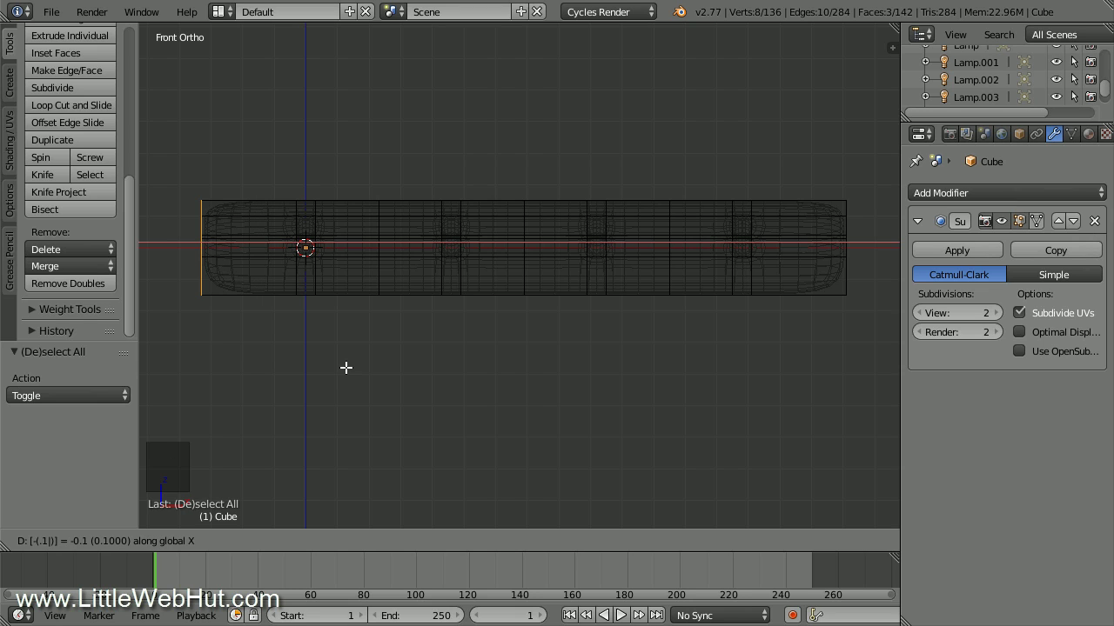
{"action": "key", "text": "Return"}
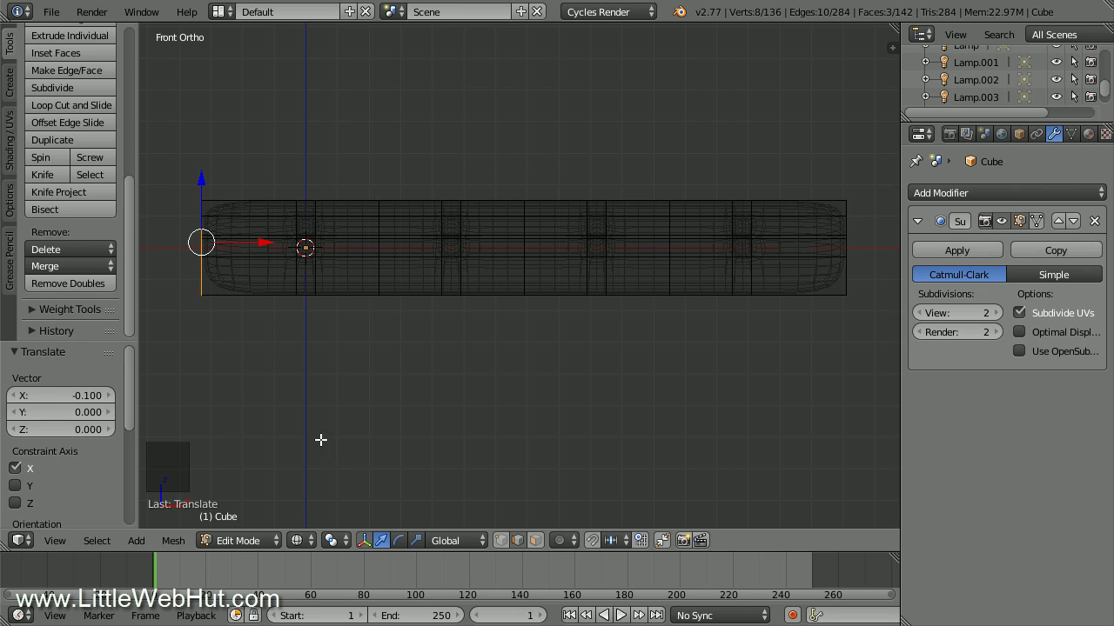
{"action": "left_click", "coordinate": [301, 540]}
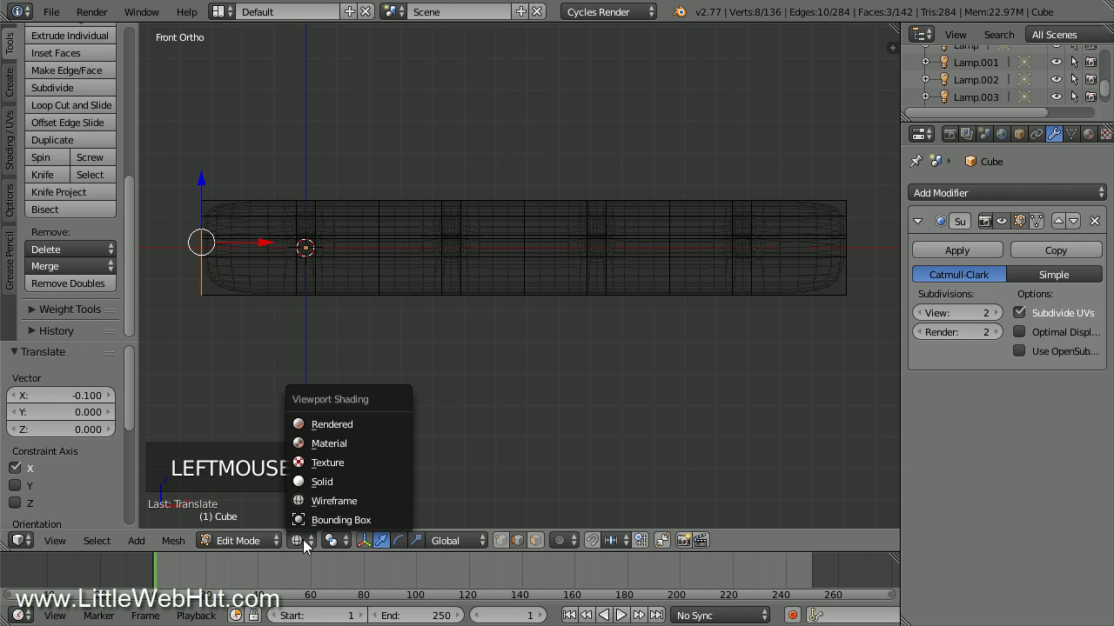
{"action": "left_click", "coordinate": [353, 481]}
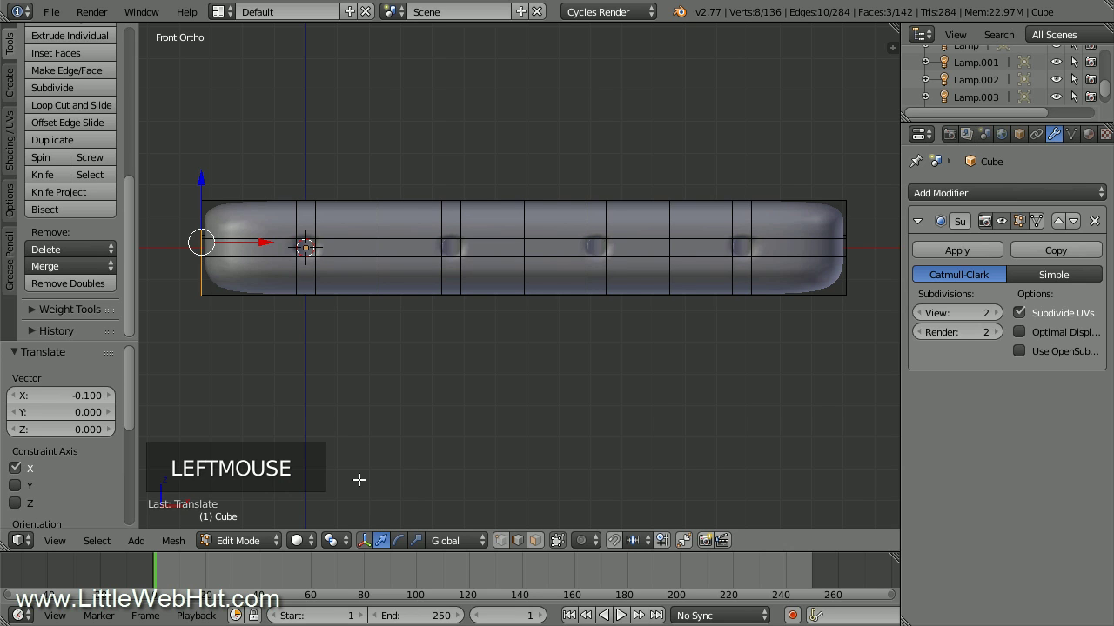
- Add one edge loop running lengthwise around the lower part of the bar, slid upward by about 0.46
{"action": "middle_click_drag", "start_coordinate": [751, 386], "coordinate": [405, 397]}
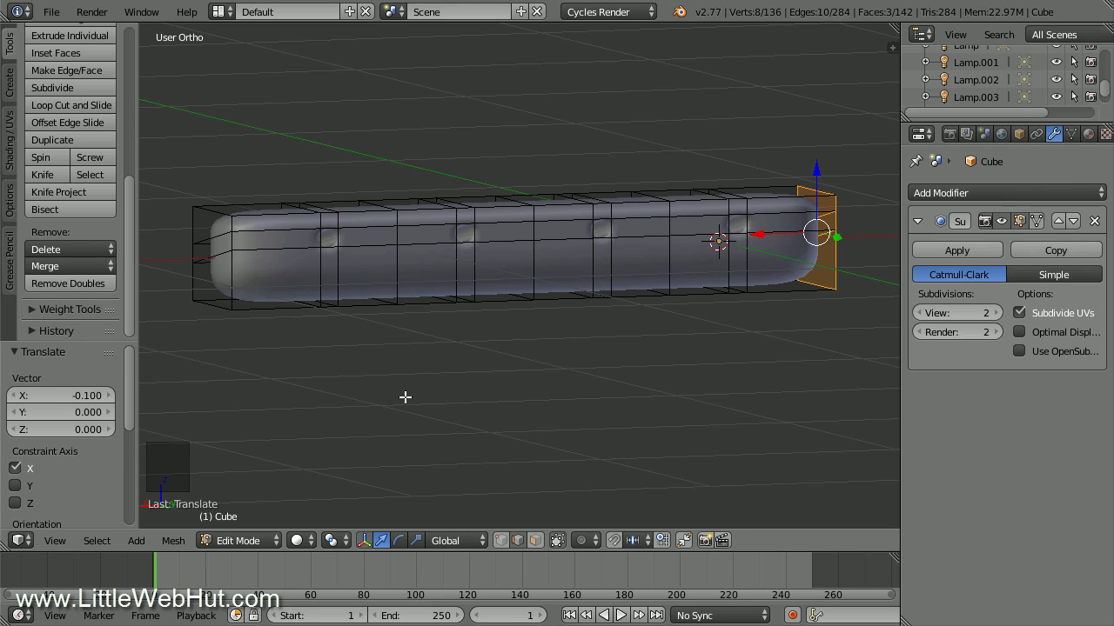
{"action": "key", "text": "ctrl+r"}
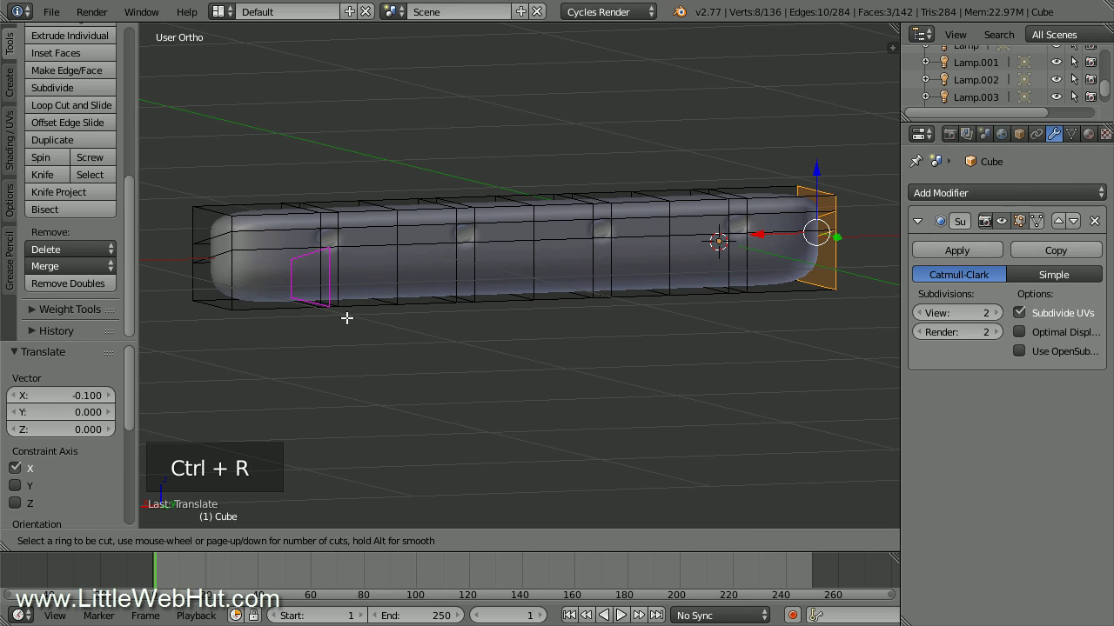
{"action": "left_click", "coordinate": [319, 283]}
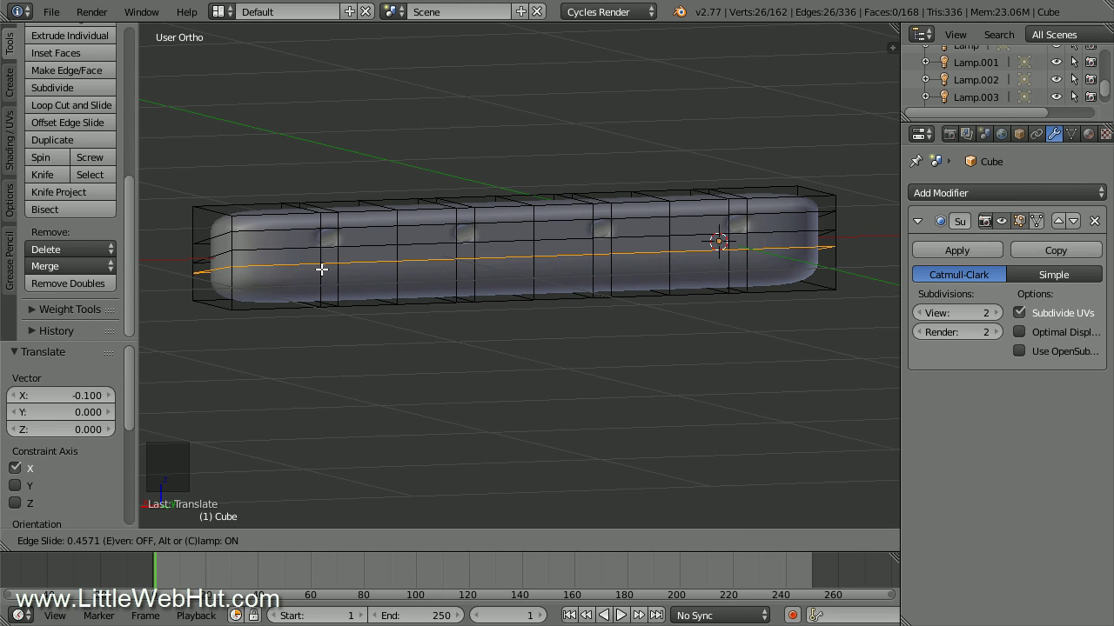
{"action": "left_click", "coordinate": [321, 270]}
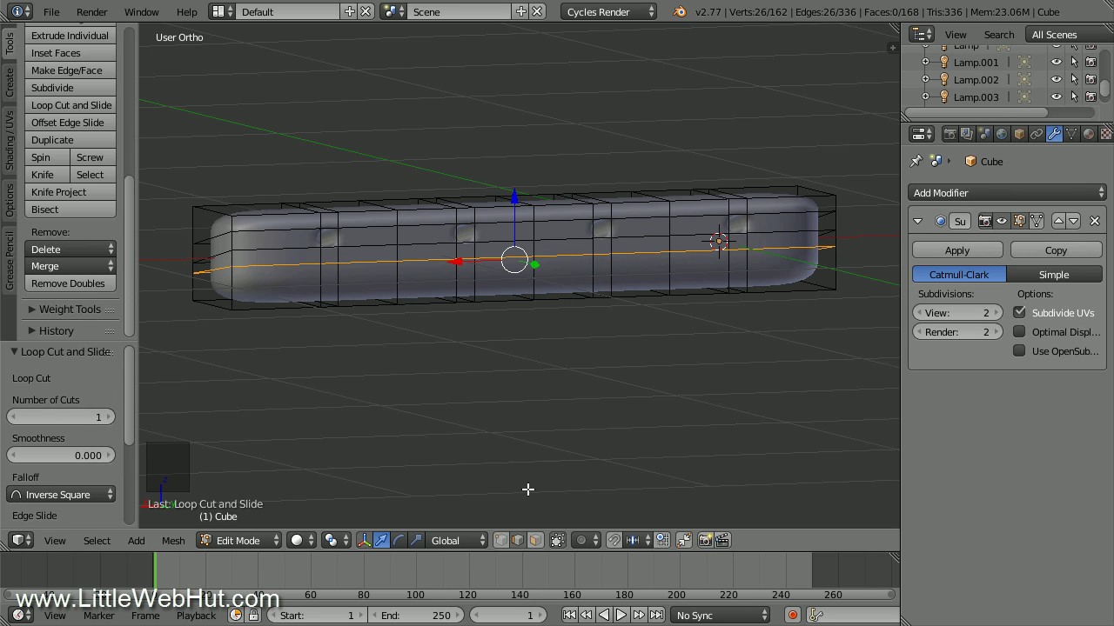
- In face select mode with everything deselected, select the twelve faces below the new edge loop on the bar's positive Y side
{"action": "left_click", "coordinate": [536, 542]}
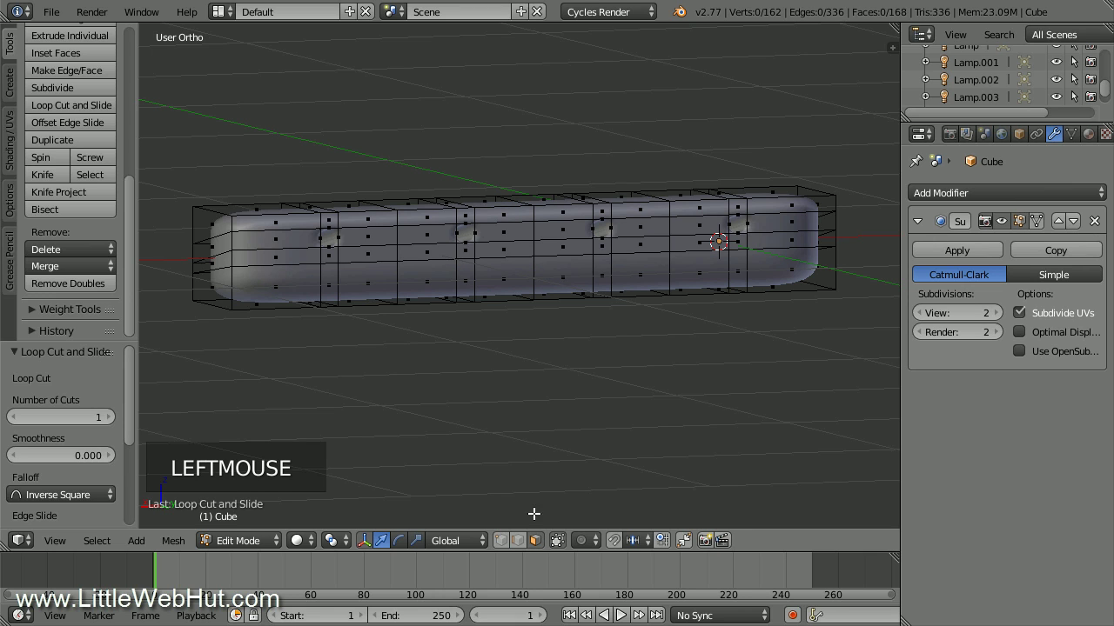
{"action": "key", "text": "a"}
{"action": "key", "text": "a"}
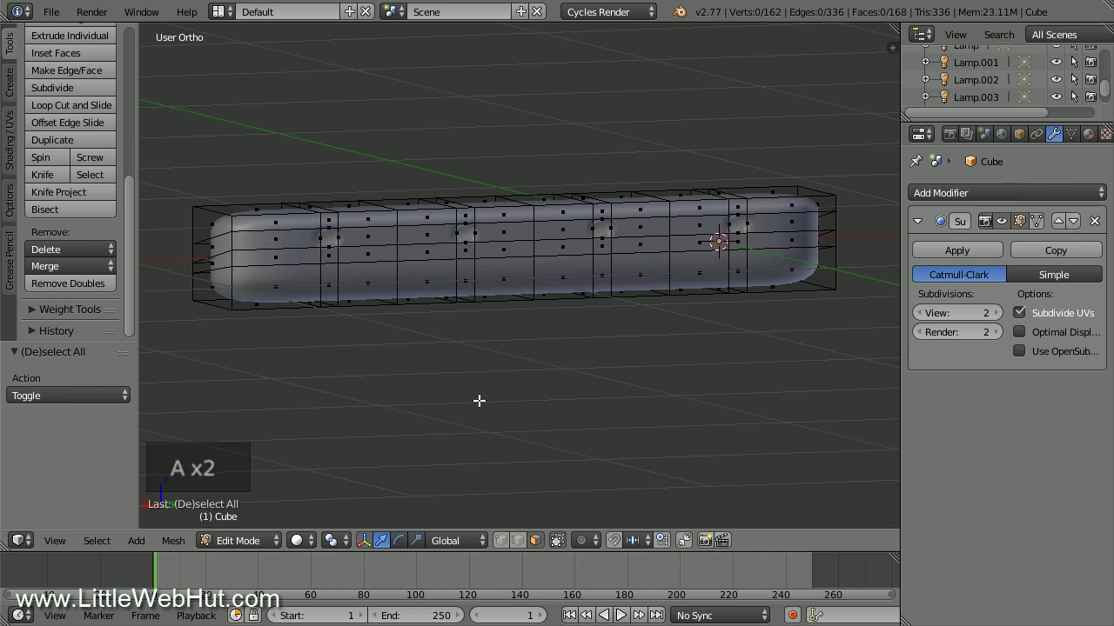
{"action": "right_click", "coordinate": [300, 293], "text": "shift"}
{"action": "right_click", "coordinate": [328, 291], "text": "shift"}
{"action": "right_click", "coordinate": [373, 289], "text": "shift"}
{"action": "right_click", "coordinate": [428, 287], "text": "shift"}
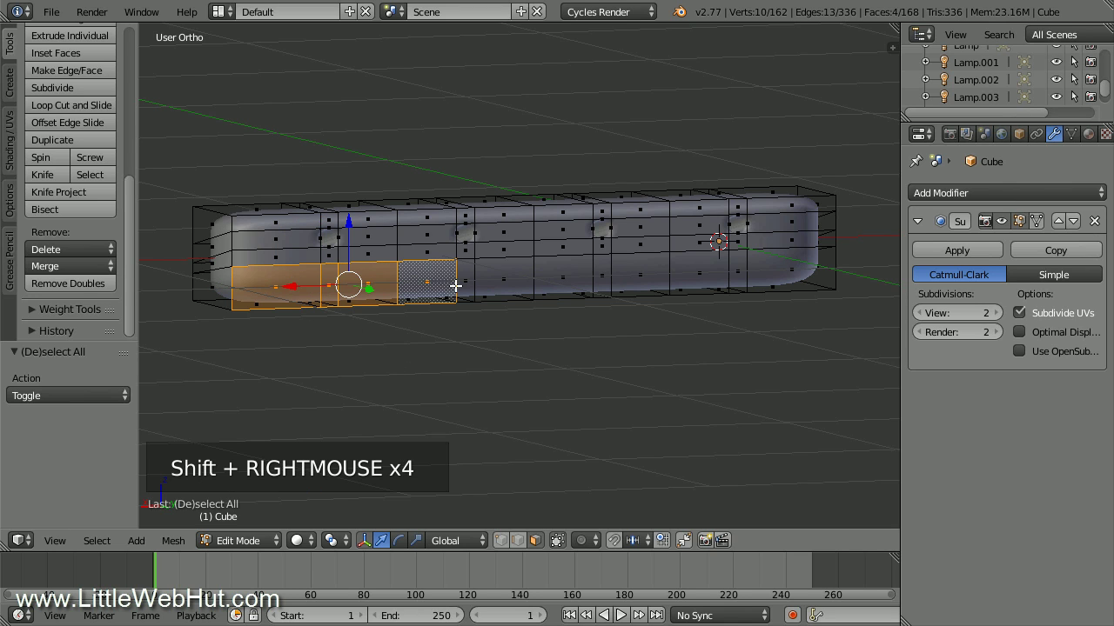
{"action": "right_click", "coordinate": [463, 285], "text": "shift"}
{"action": "right_click", "coordinate": [514, 283], "text": "shift"}
{"action": "right_click", "coordinate": [561, 280], "text": "shift"}
{"action": "right_click", "coordinate": [602, 279], "text": "shift"}
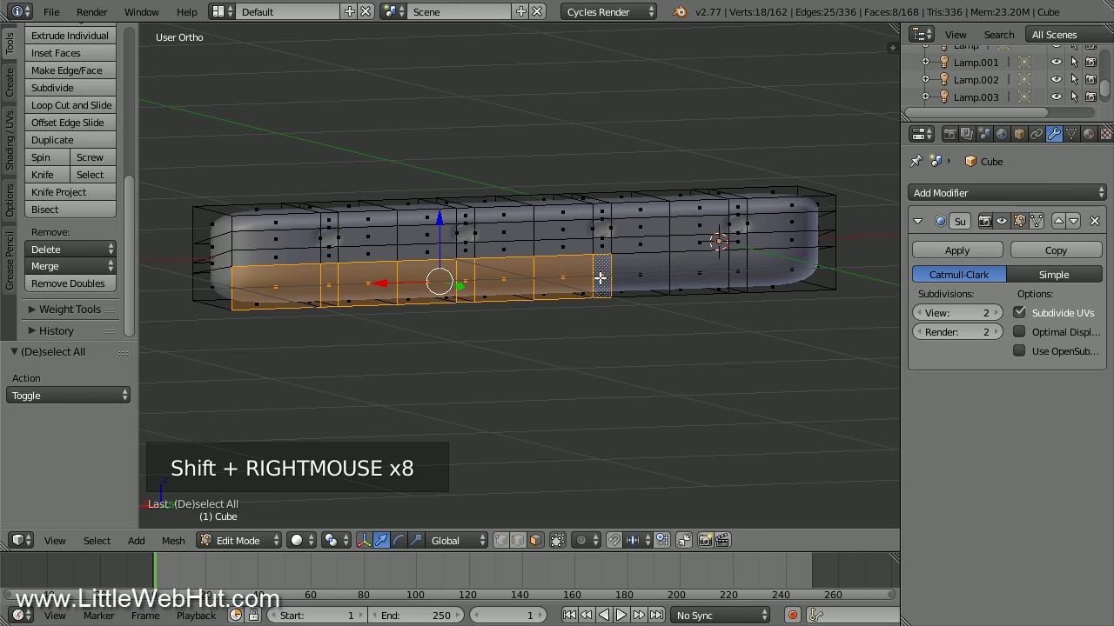
{"action": "right_click", "coordinate": [644, 279], "text": "shift"}
{"action": "right_click", "coordinate": [714, 280], "text": "shift"}
{"action": "right_click", "coordinate": [770, 287], "text": "shift"}
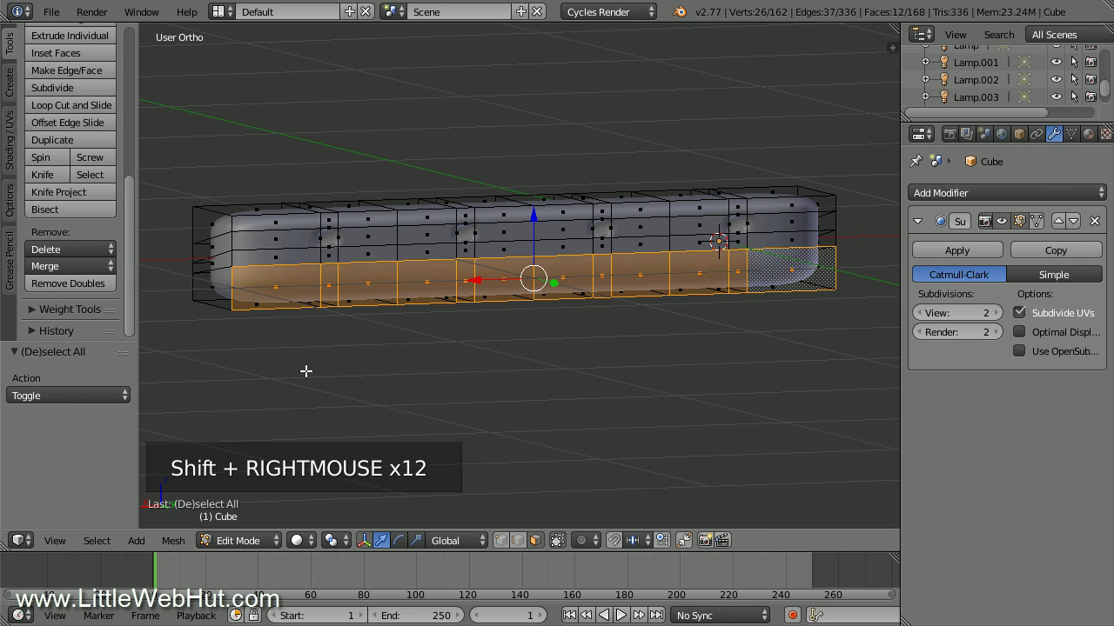
- Extrude the selected row of faces outward by 0.12, and extrude it again by 0.23
{"action": "middle_click_drag", "start_coordinate": [305, 373], "coordinate": [413, 389]}
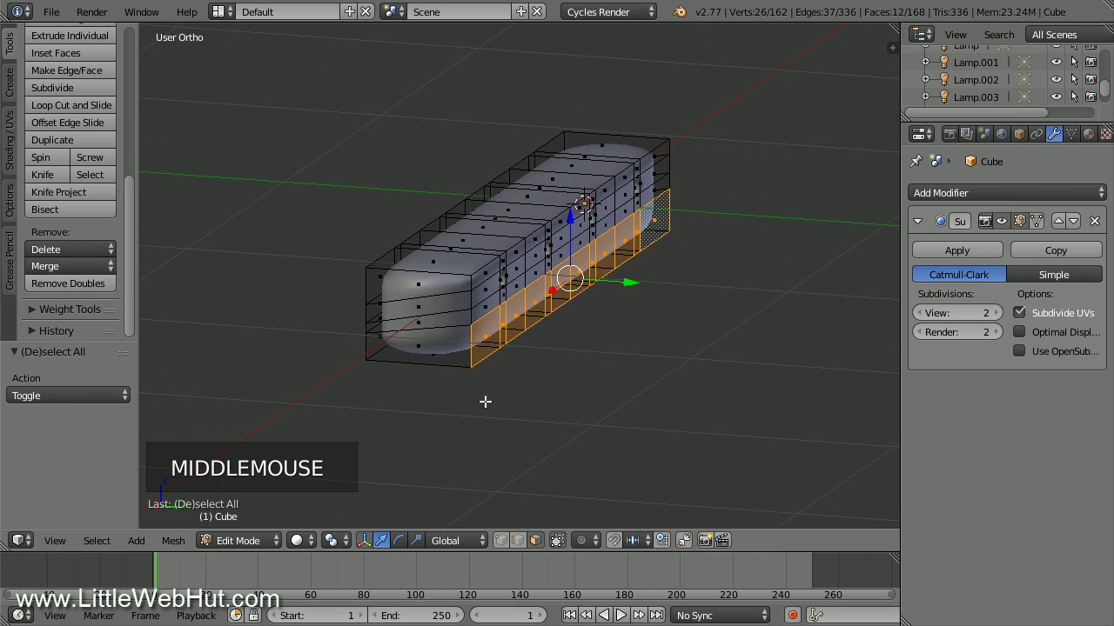
{"action": "middle_click_drag", "start_coordinate": [670, 397], "coordinate": [454, 353], "text": "shift"}
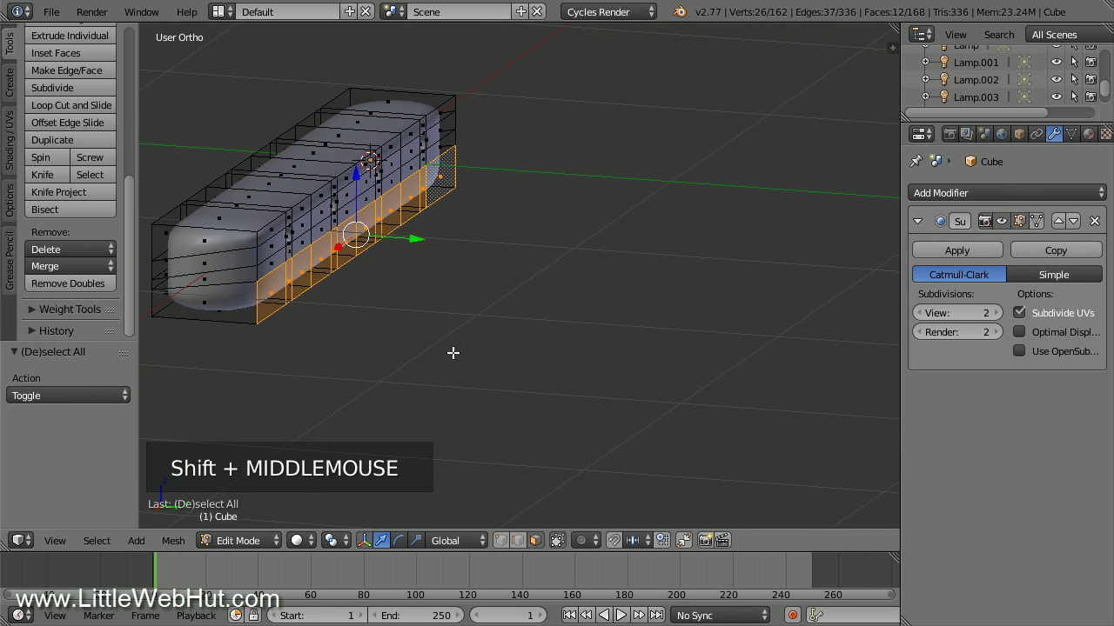
{"action": "key", "text": "e"}
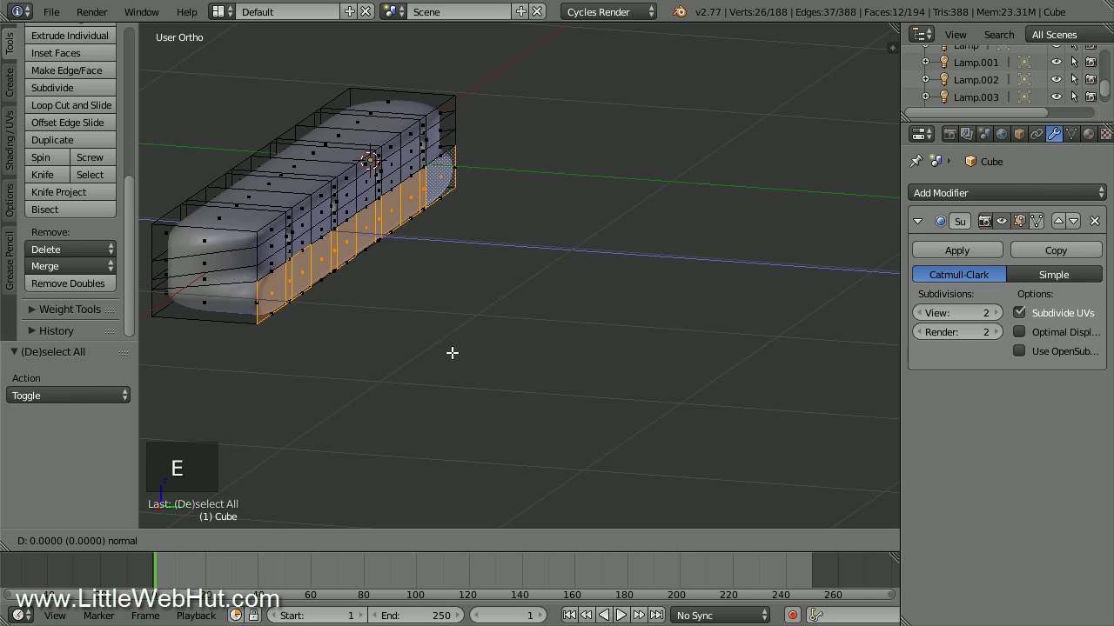
{"action": "type", "text": ".12"}
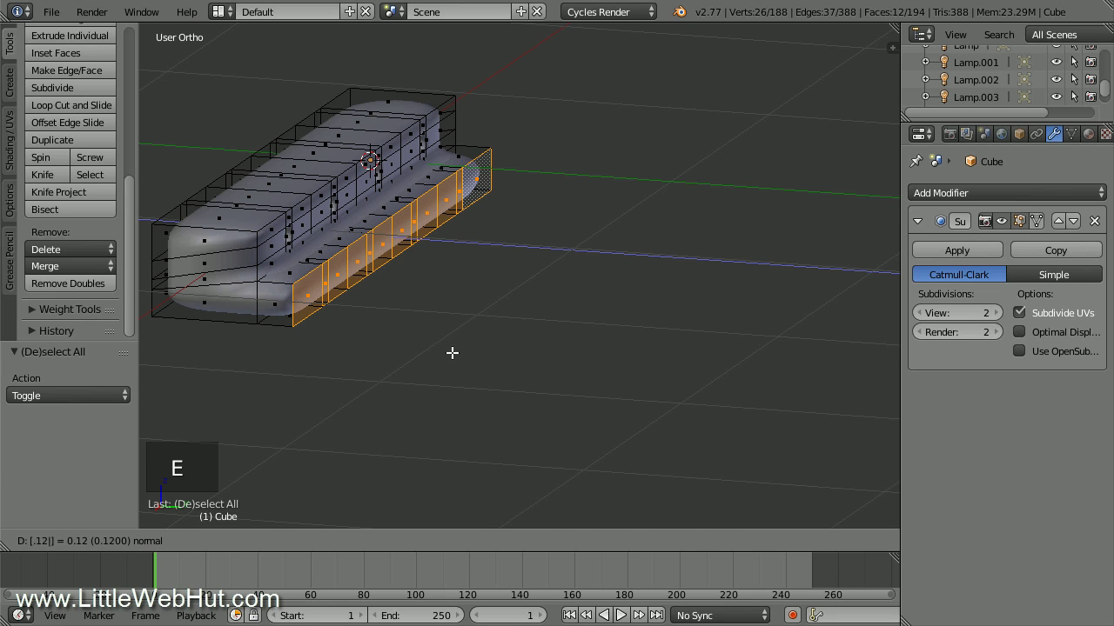
{"action": "key", "text": "Return"}
{"action": "type", "text": "e"}
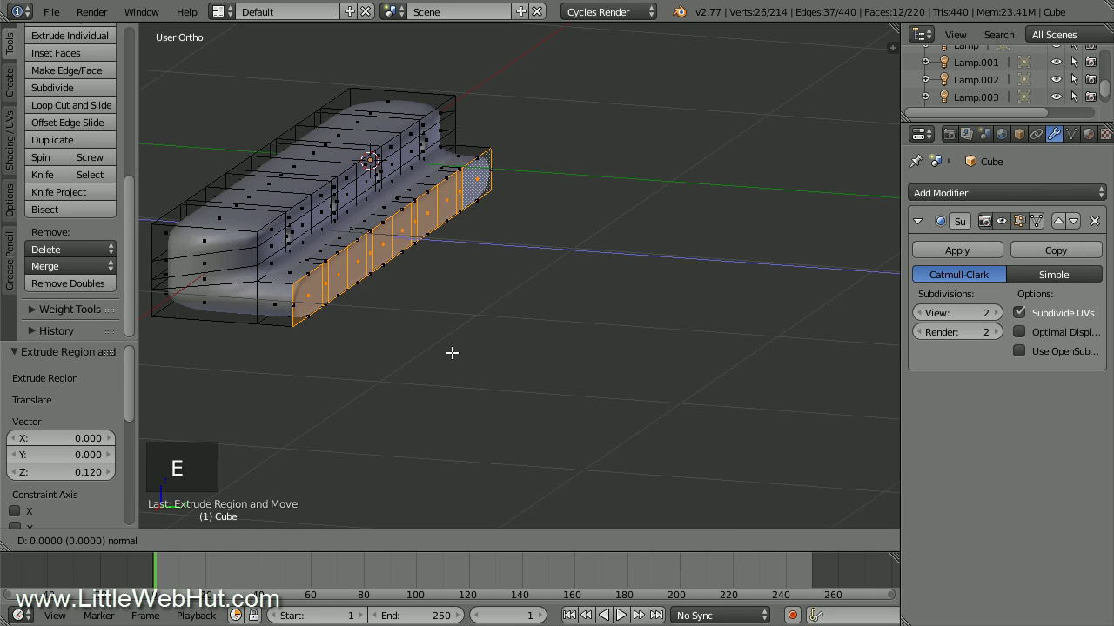
{"action": "type", "text": ".23"}
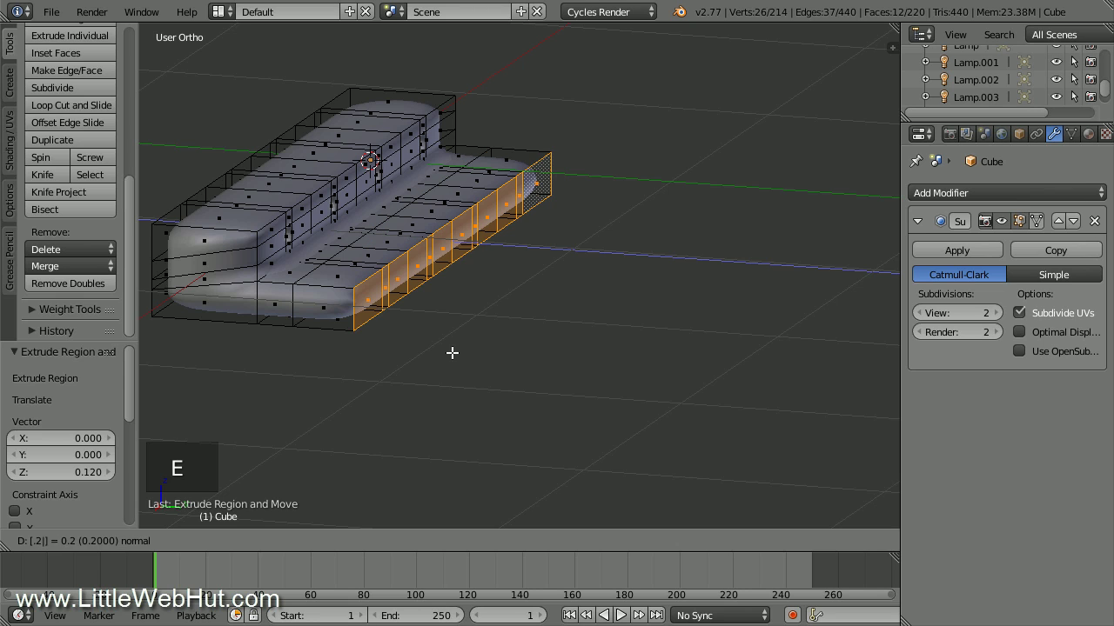
{"action": "key", "text": "Return"}
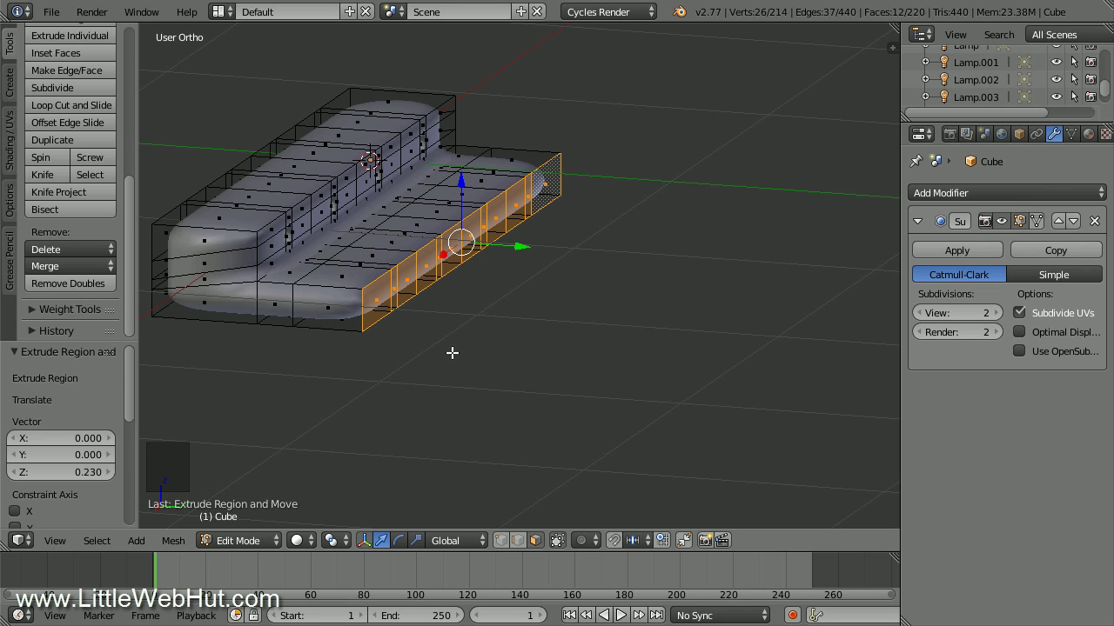
- Extrude the outer row of faces two more times, by 0.11 and by 0.12
{"action": "type", "text": "e"}
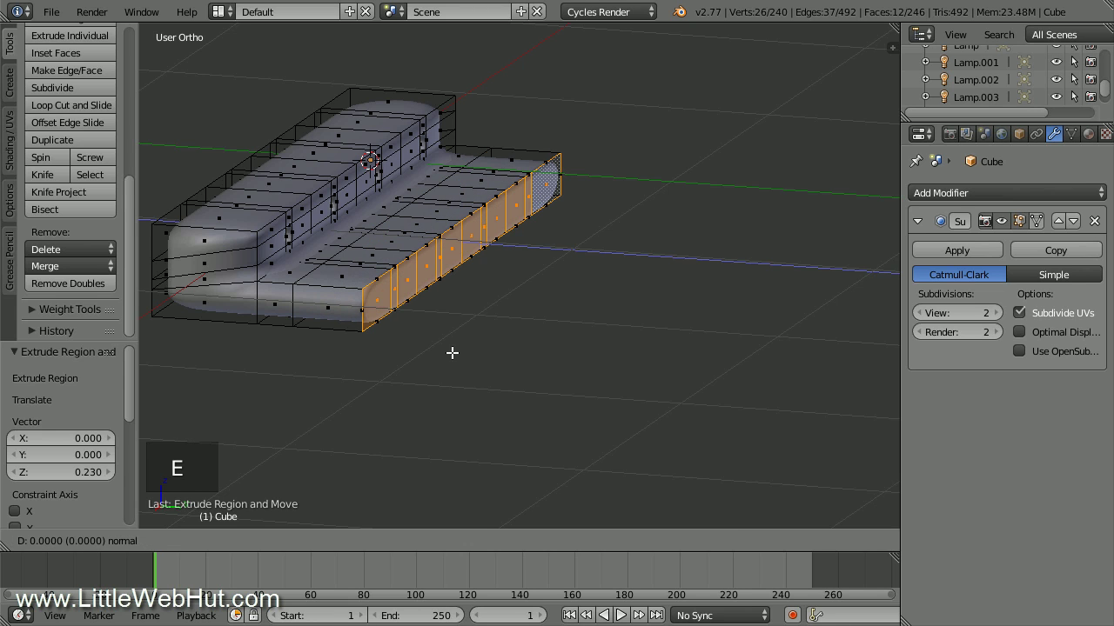
{"action": "type", "text": ".11"}
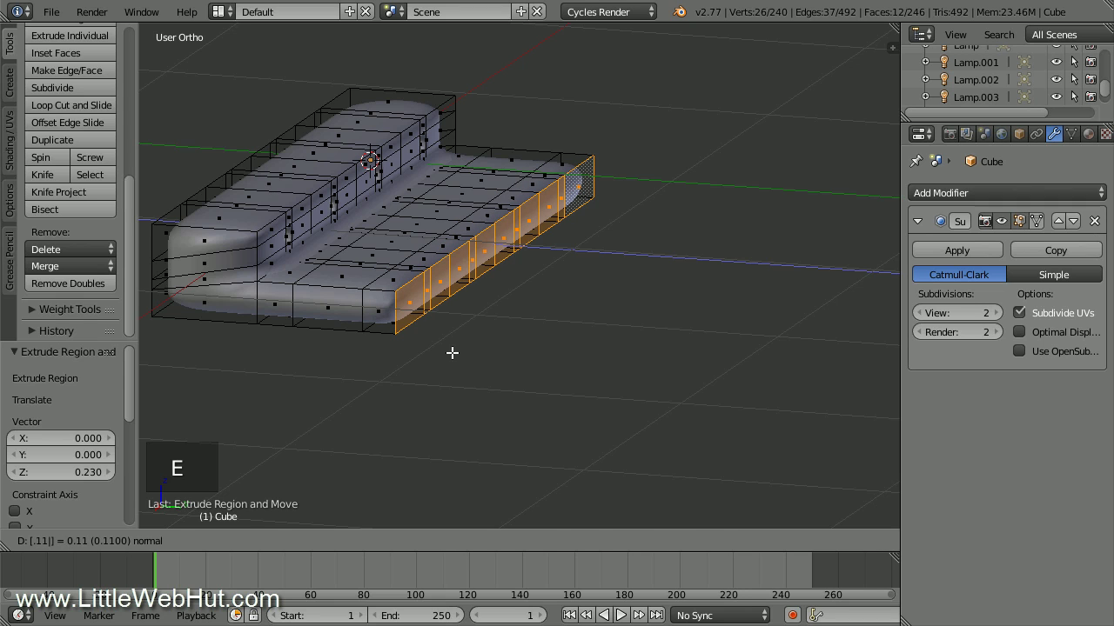
{"action": "key", "text": "Return"}
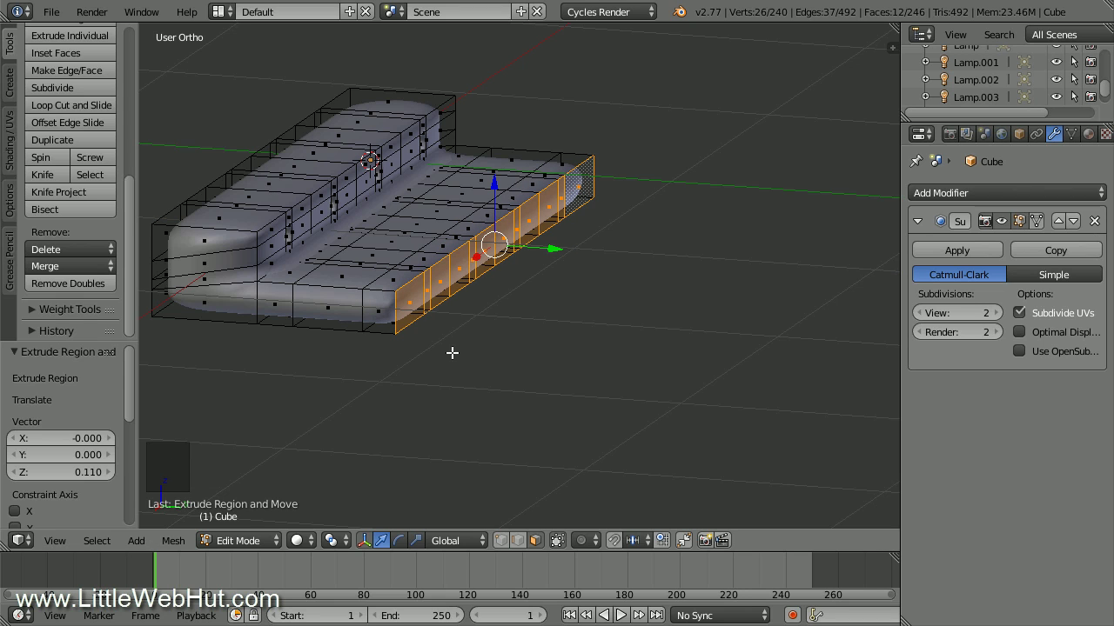
{"action": "type", "text": "e.12"}
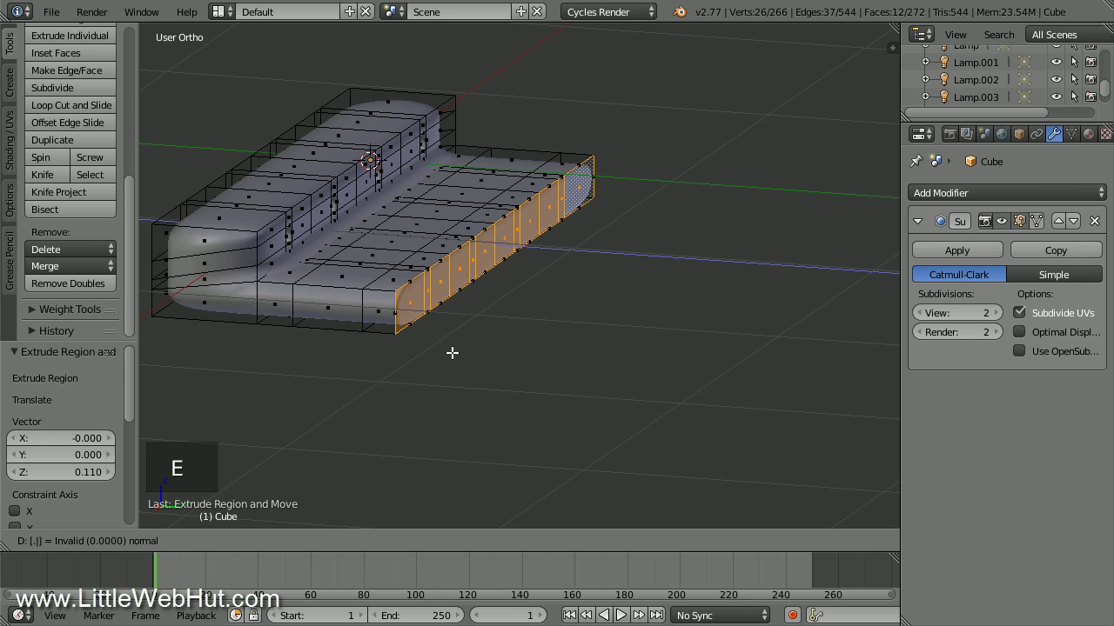
{"action": "key", "text": "Return"}
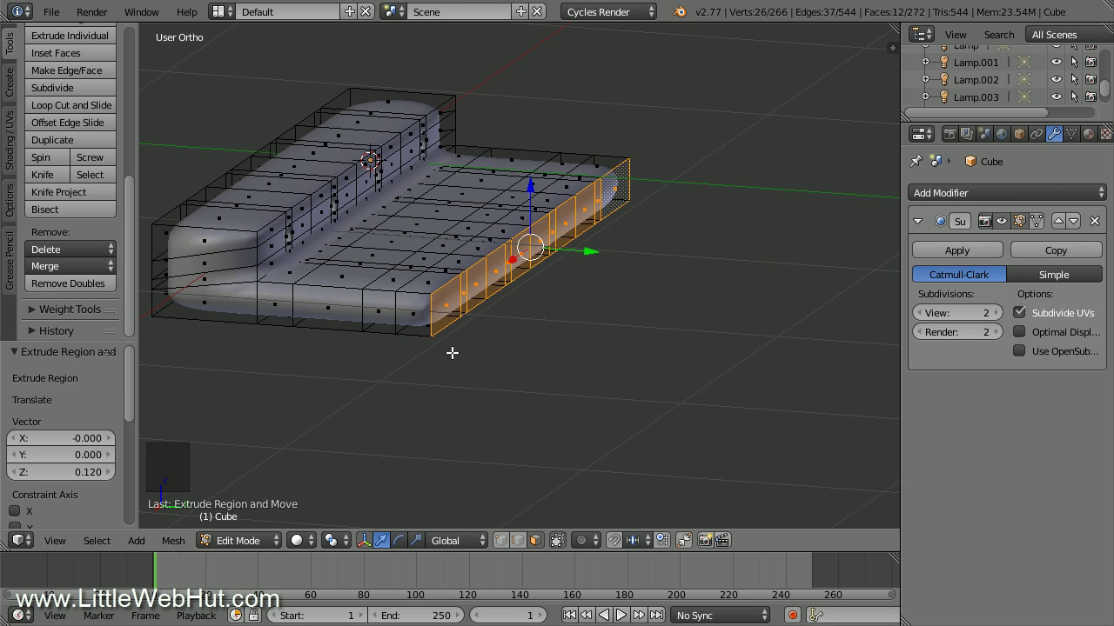
- Select the outermost and third-from-outside rows of top faces on the extruded ledge and extrude them up about 0.16, level with the bar's top
{"action": "key", "text": "KP_7"}
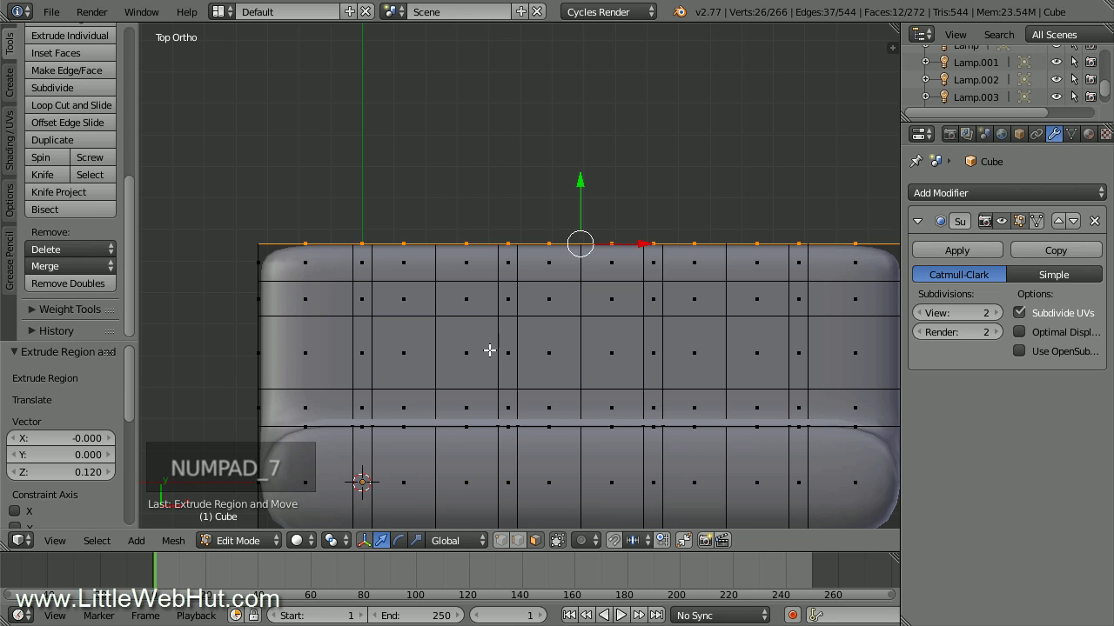
{"action": "key", "text": "a"}
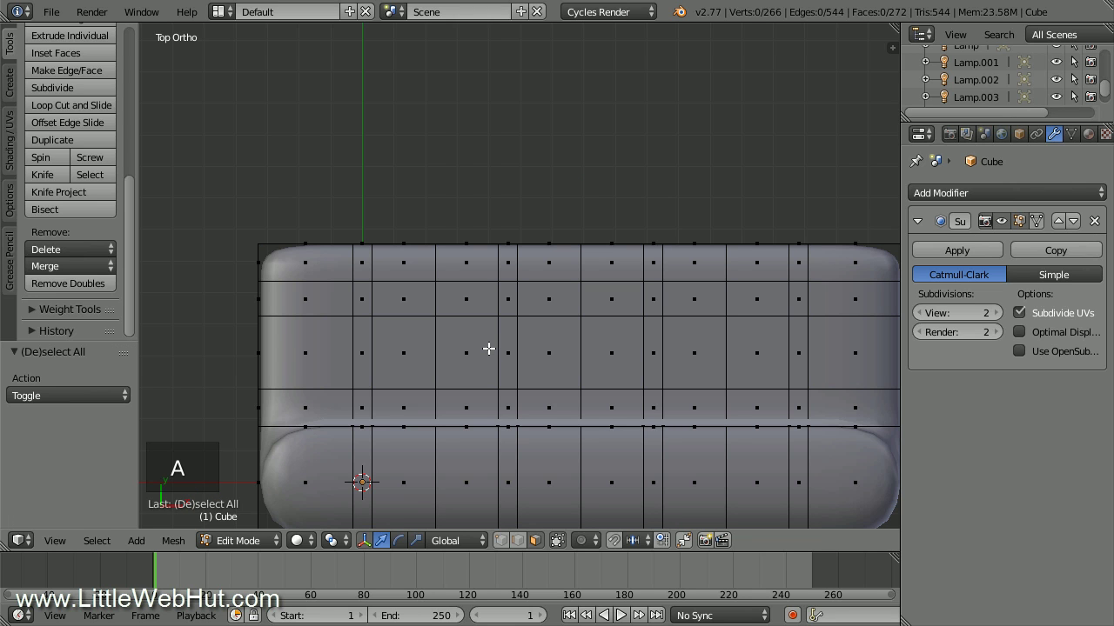
{"action": "middle_click_drag", "start_coordinate": [591, 339], "coordinate": [545, 281], "text": "shift"}
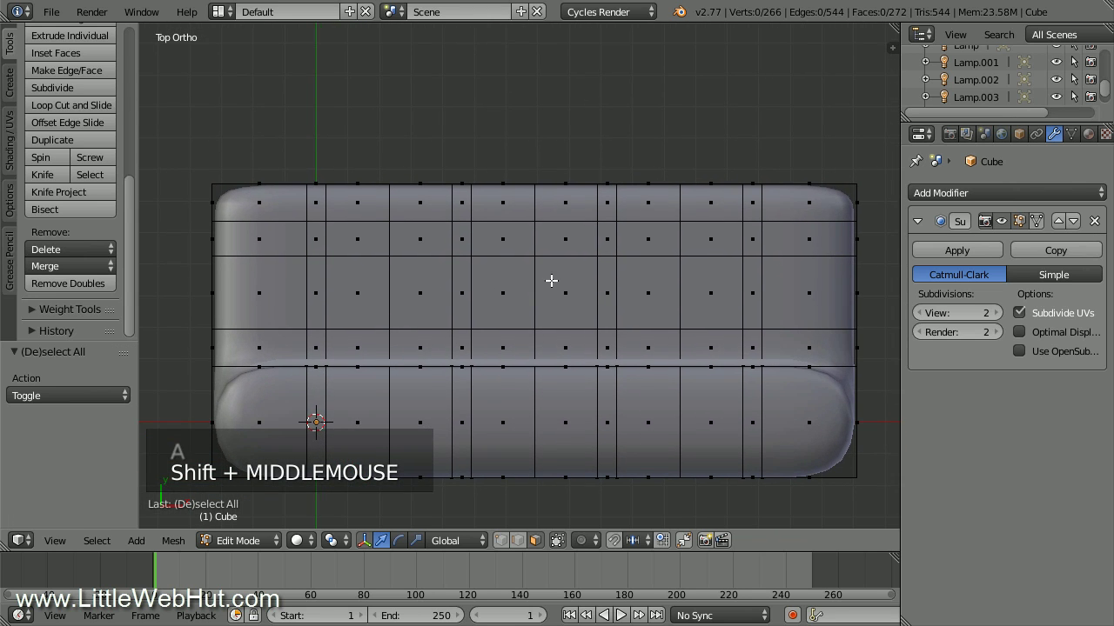
{"action": "key", "text": "b"}
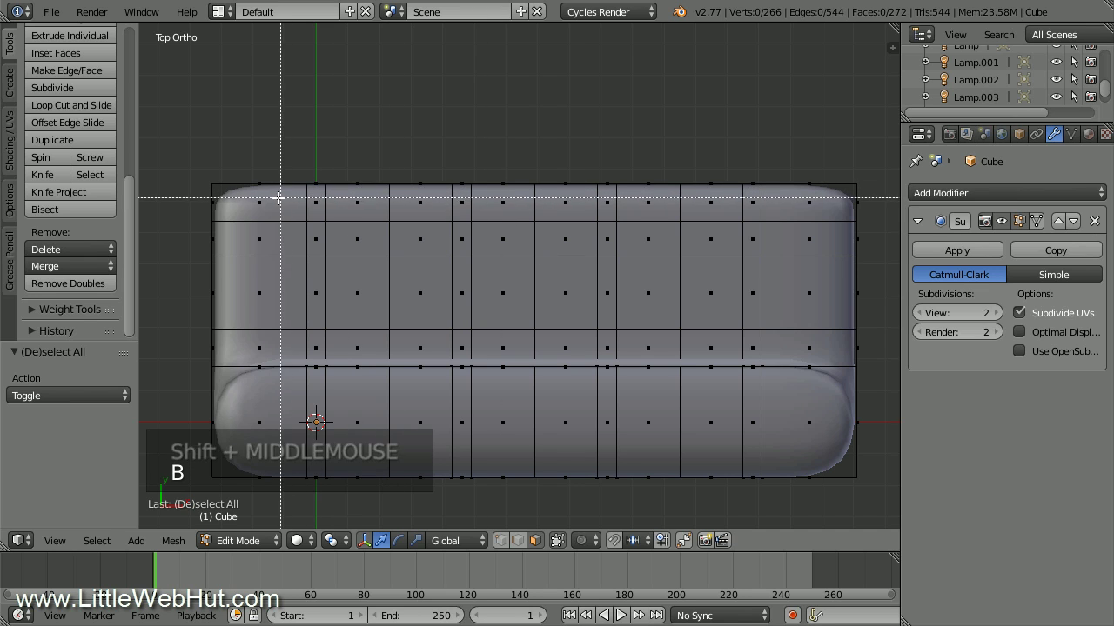
{"action": "left_click_drag", "start_coordinate": [258, 198], "coordinate": [788, 209]}
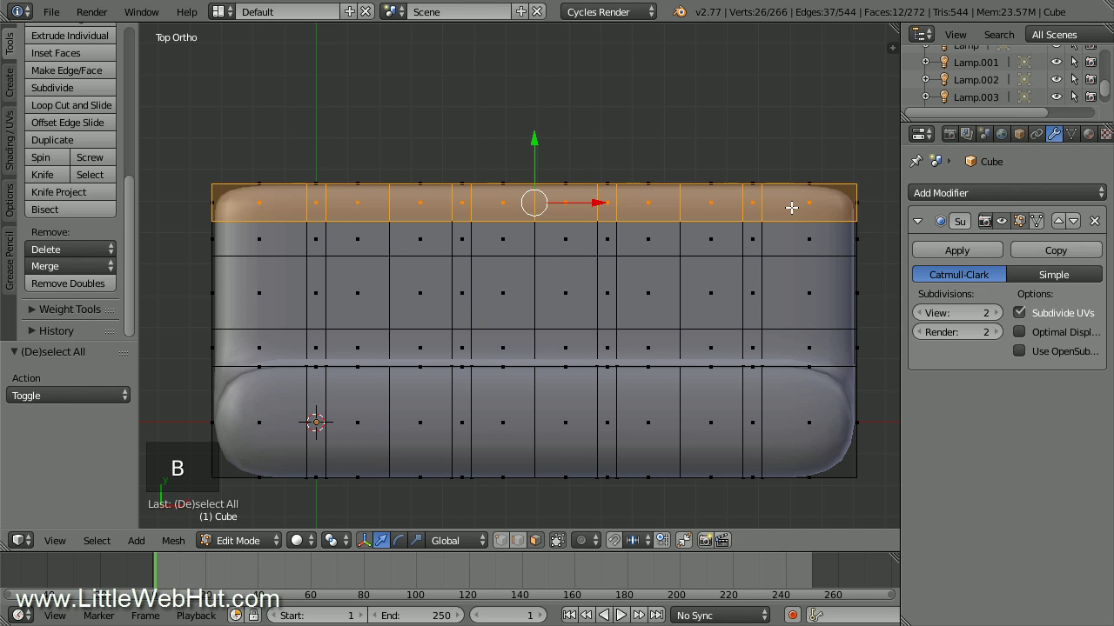
{"action": "key", "text": "b"}
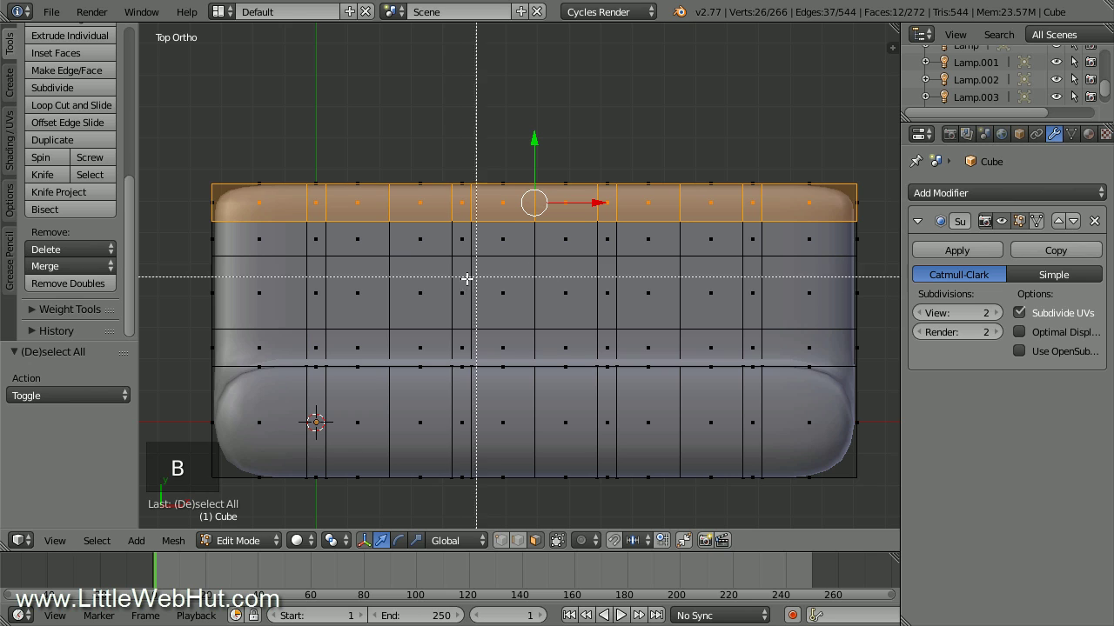
{"action": "left_click_drag", "start_coordinate": [264, 276], "coordinate": [798, 292]}
{"action": "key", "text": "KP_3"}
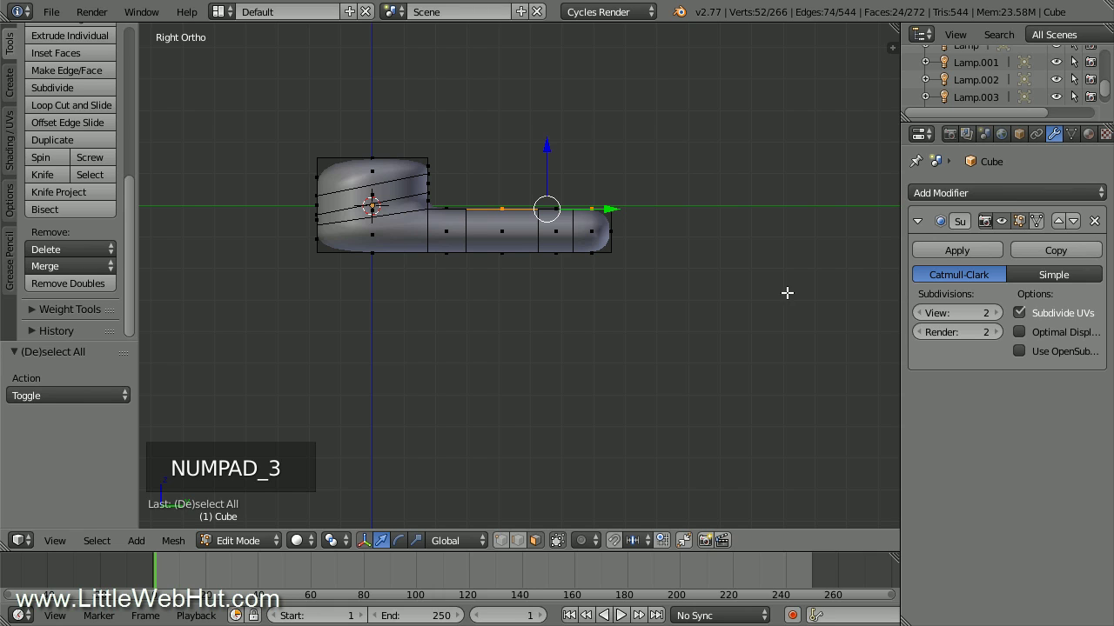
{"action": "key", "text": "e"}
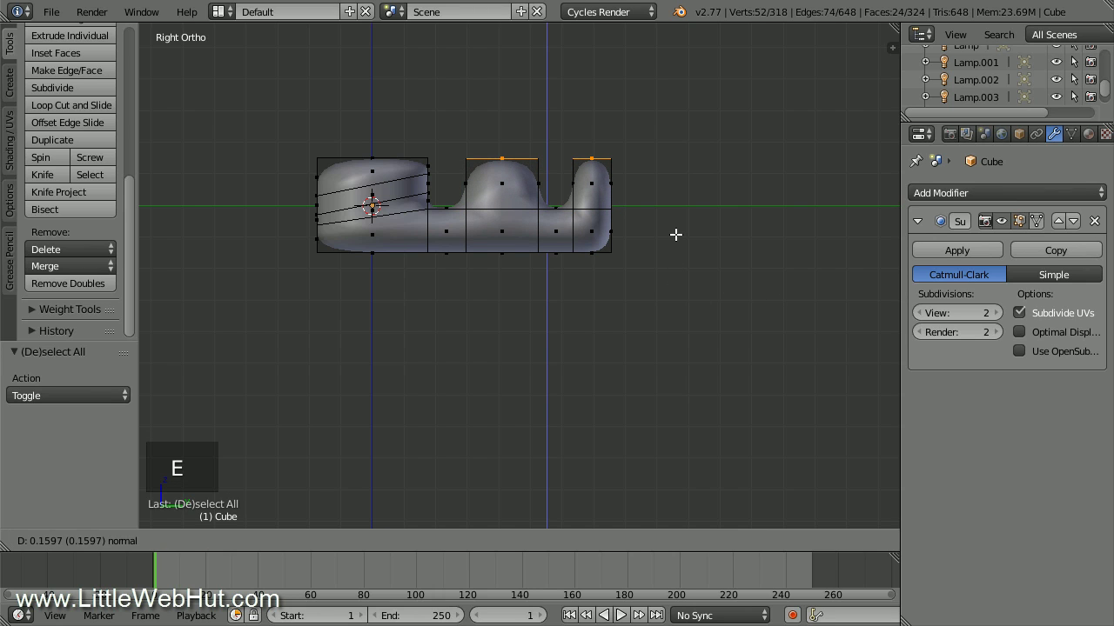
{"action": "left_click", "coordinate": [676, 234]}
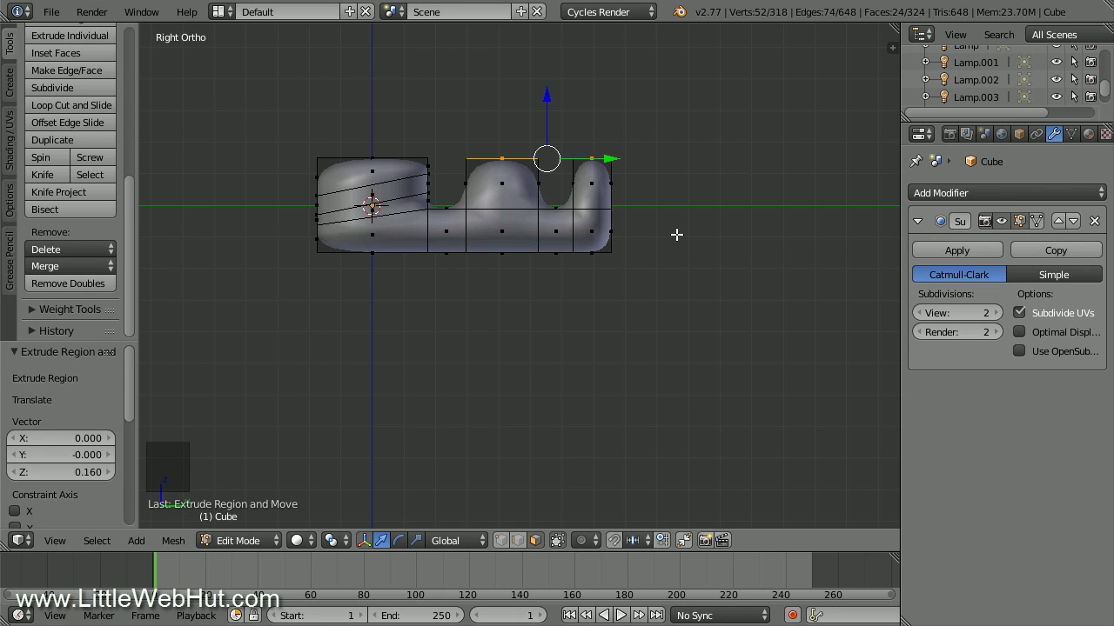
- In edge select mode, select the middle ridge's top edges facing the bar and move them about 0.154 along the Y axis
{"action": "key", "text": "a"}
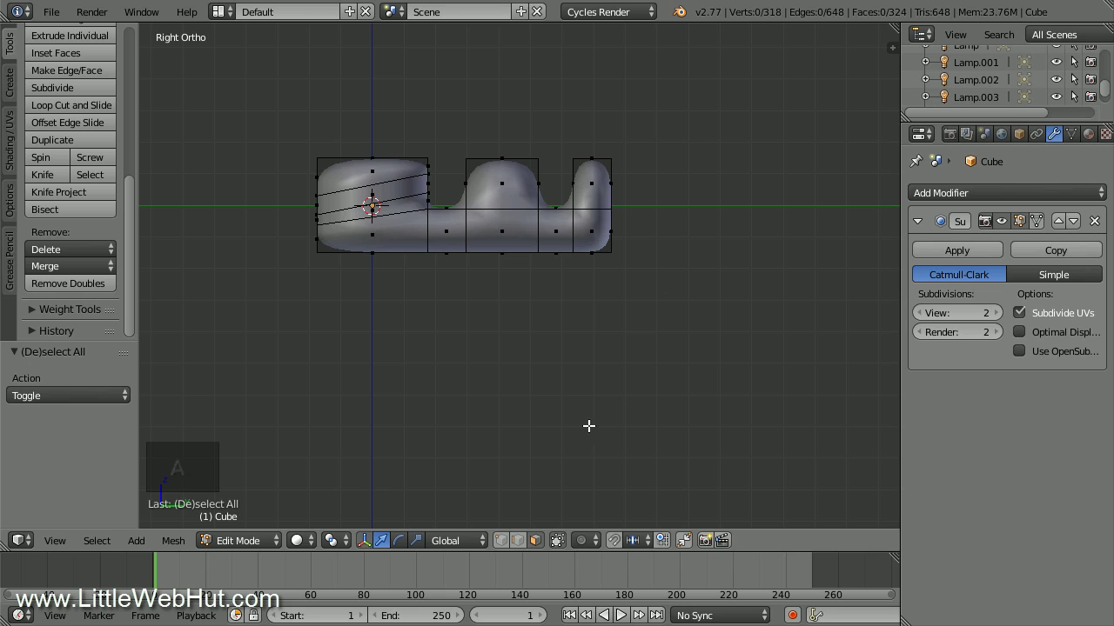
{"action": "left_click", "coordinate": [514, 543]}
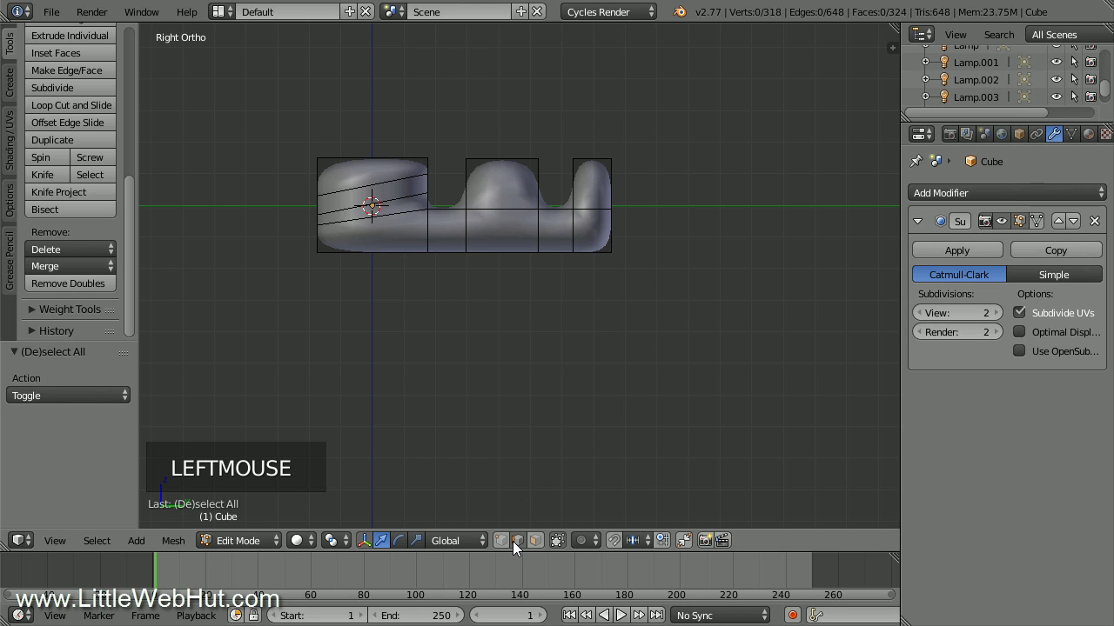
{"action": "middle_click_drag", "start_coordinate": [496, 316], "coordinate": [500, 318]}
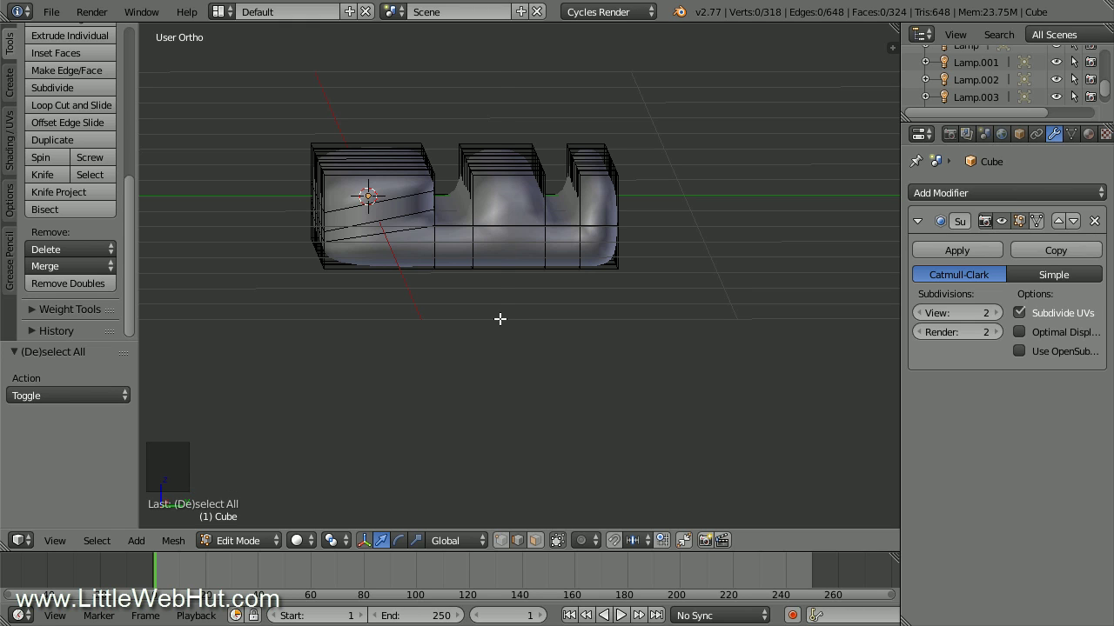
{"action": "key", "text": "b"}
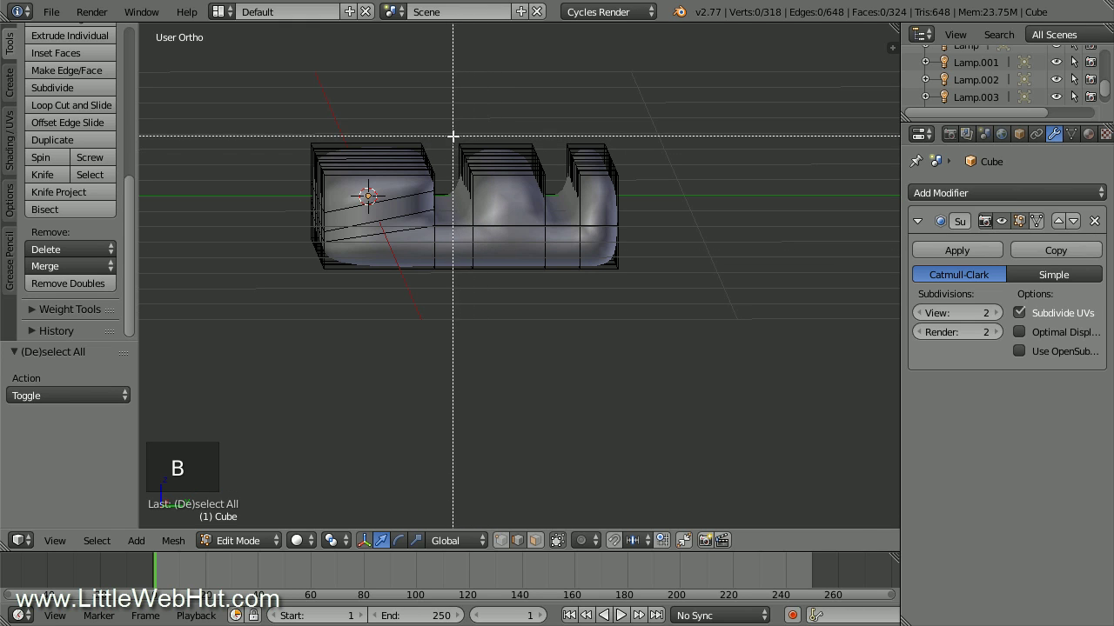
{"action": "left_click_drag", "start_coordinate": [452, 136], "coordinate": [580, 163]}
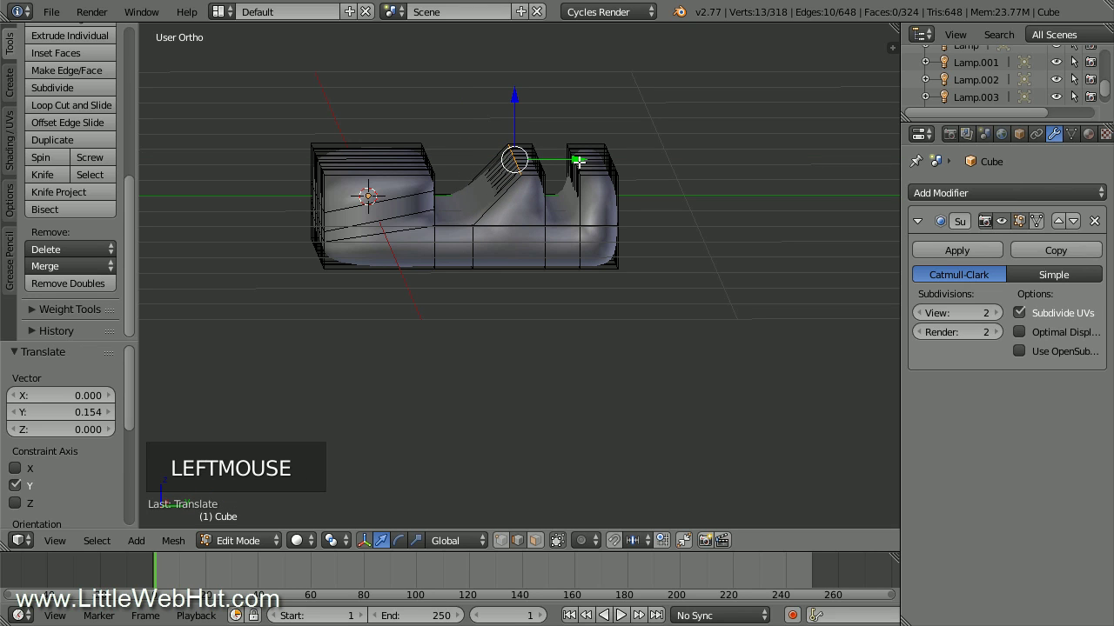
- In face select mode, select the lowest row of five faces on the part's +X end and extrude it by 0.5
{"action": "key", "text": "a"}
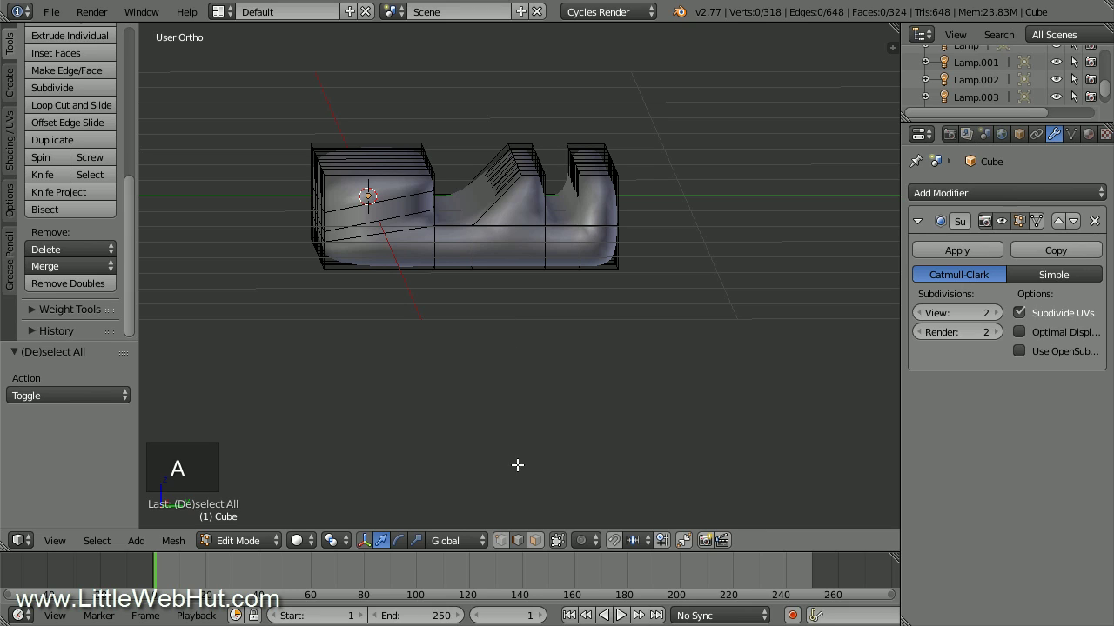
{"action": "left_click", "coordinate": [536, 541]}
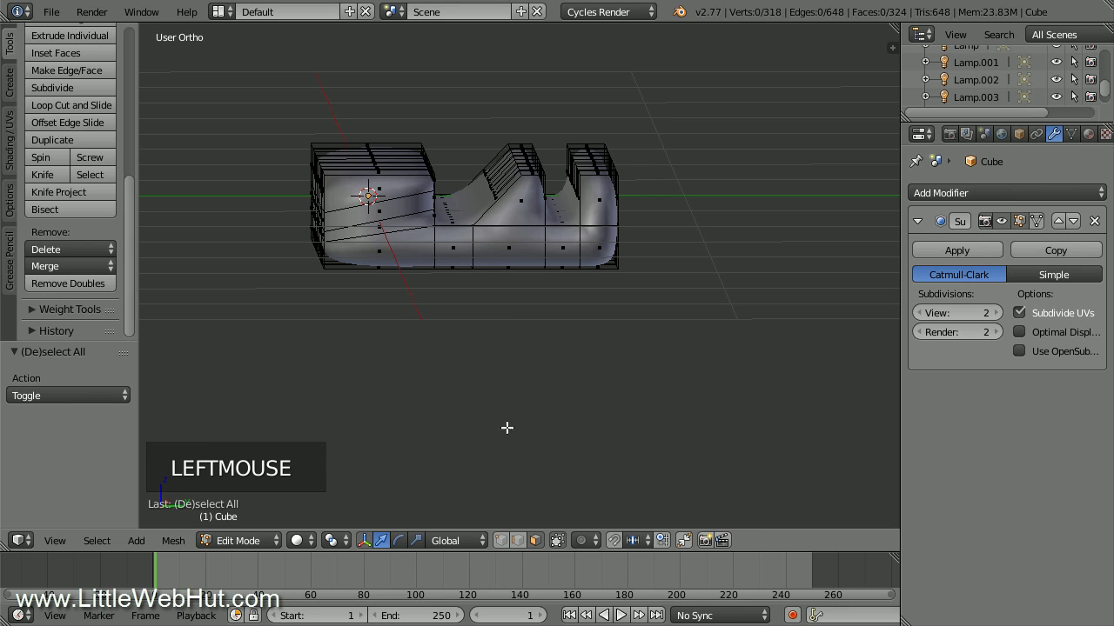
{"action": "key", "text": "b"}
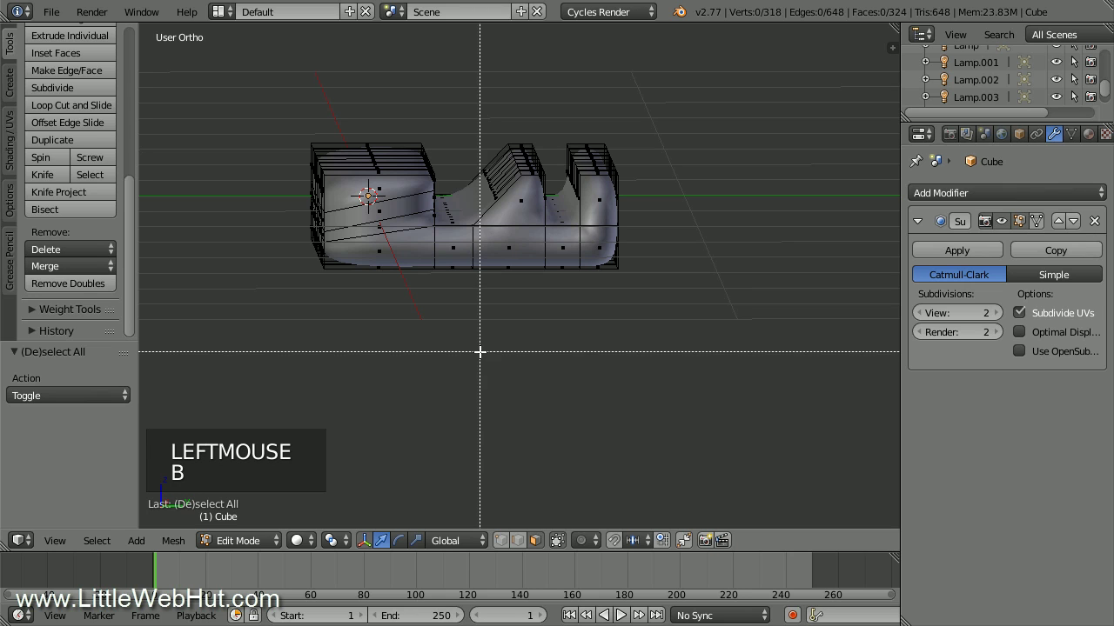
{"action": "left_click_drag", "start_coordinate": [406, 248], "coordinate": [596, 259]}
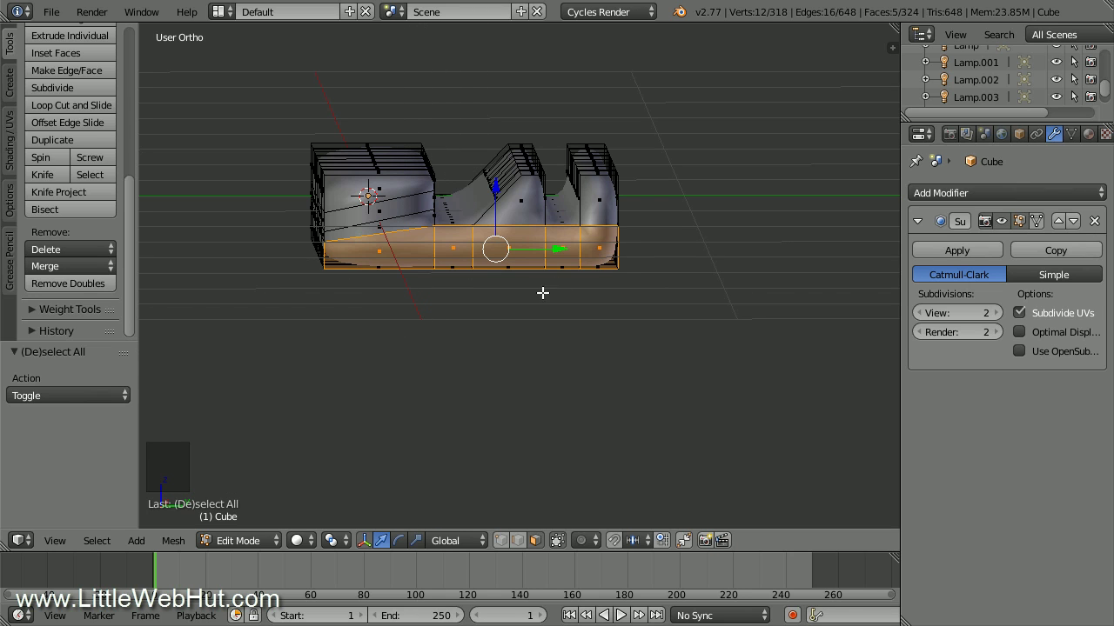
{"action": "middle_click_drag", "start_coordinate": [398, 327], "coordinate": [398, 358]}
{"action": "type", "text": "e"}
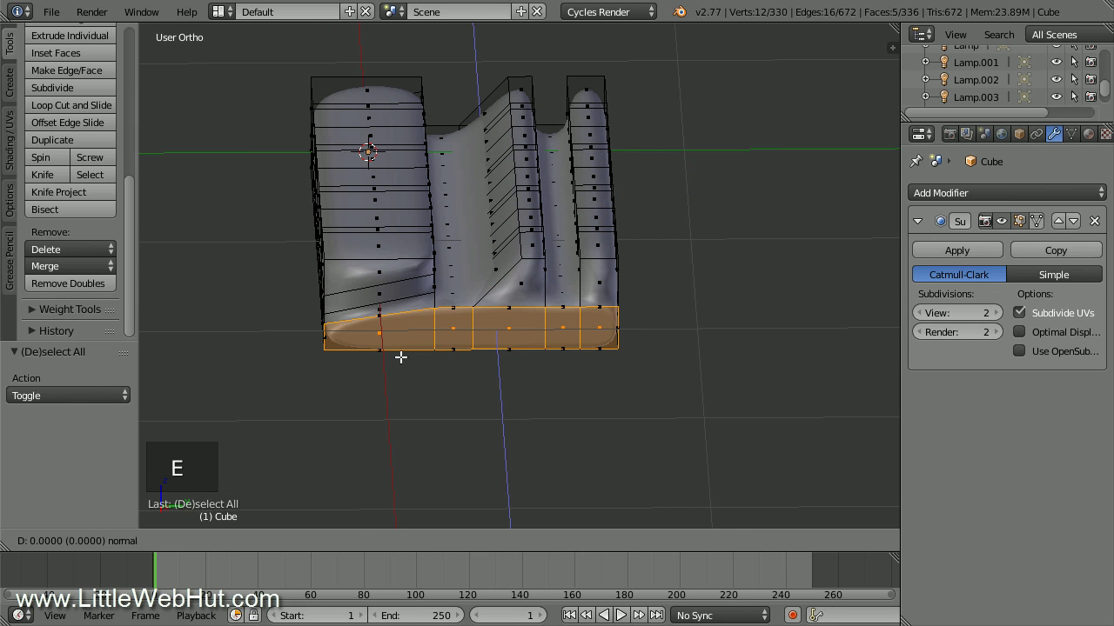
{"action": "type", "text": ".5"}
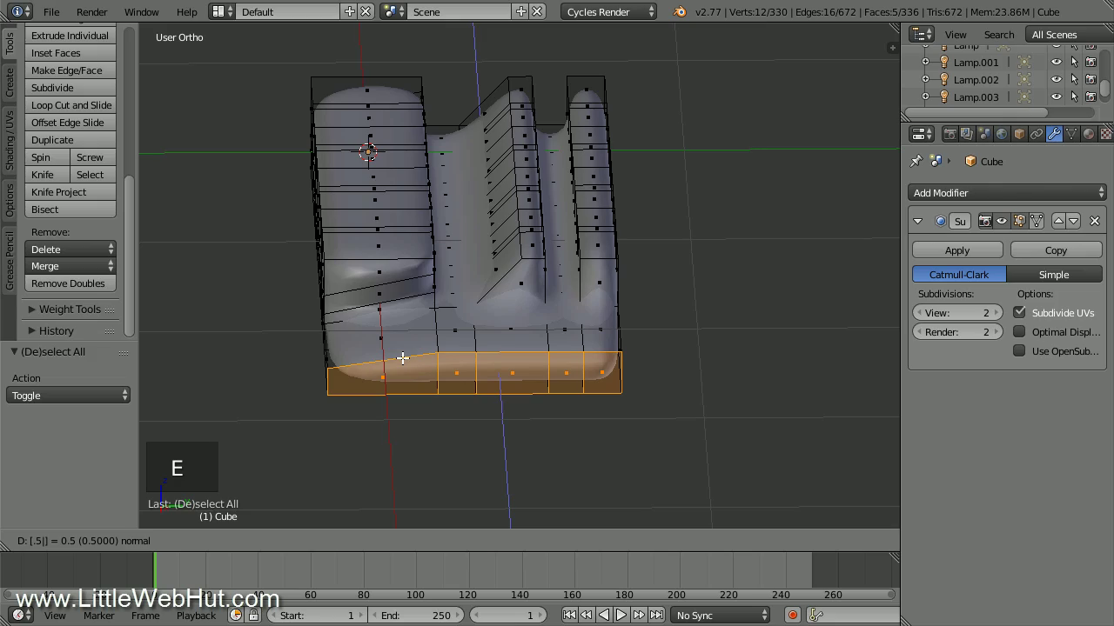
{"action": "key", "text": "Return"}
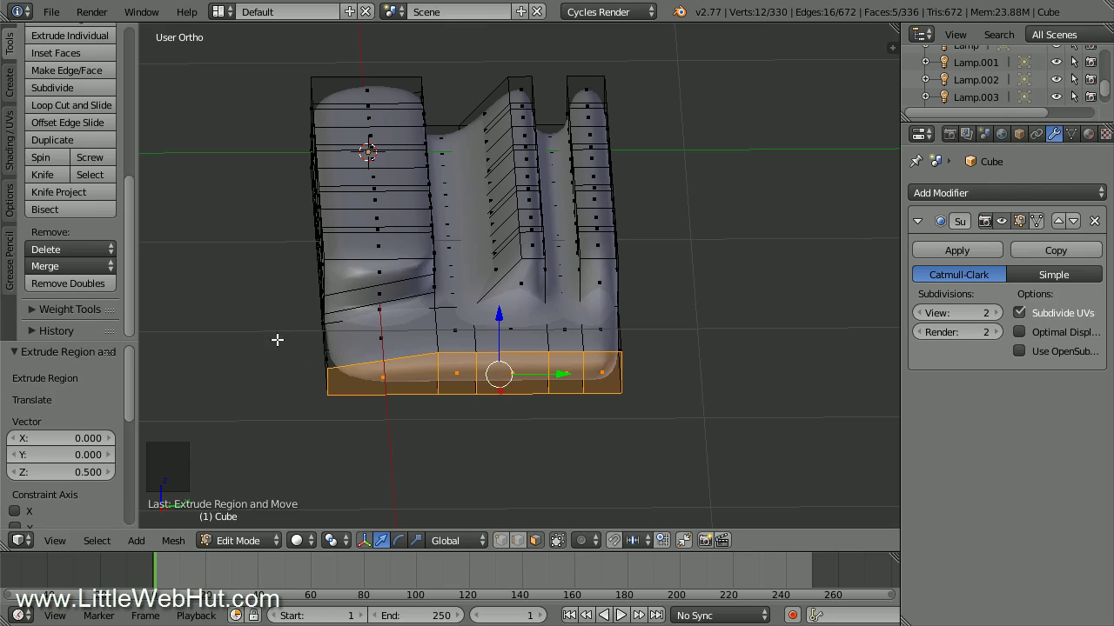
- Select the matching lowest row of five faces on the opposite, -X end and extrude it by 0.5
{"action": "middle_click_drag", "start_coordinate": [276, 339], "coordinate": [656, 335]}
{"action": "key", "text": "a"}
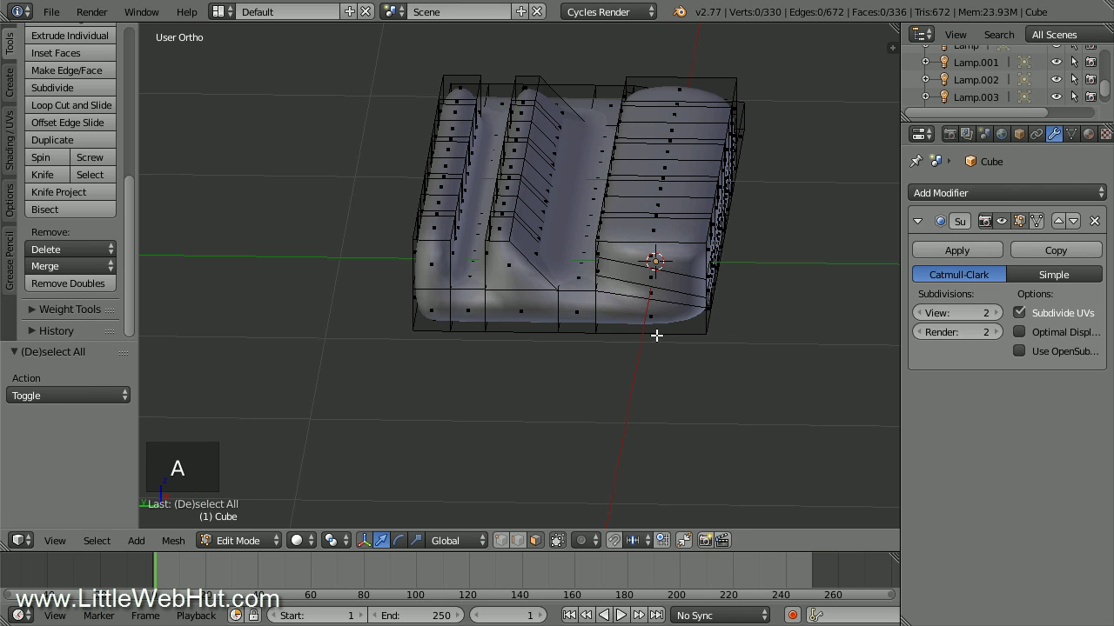
{"action": "key", "text": "b"}
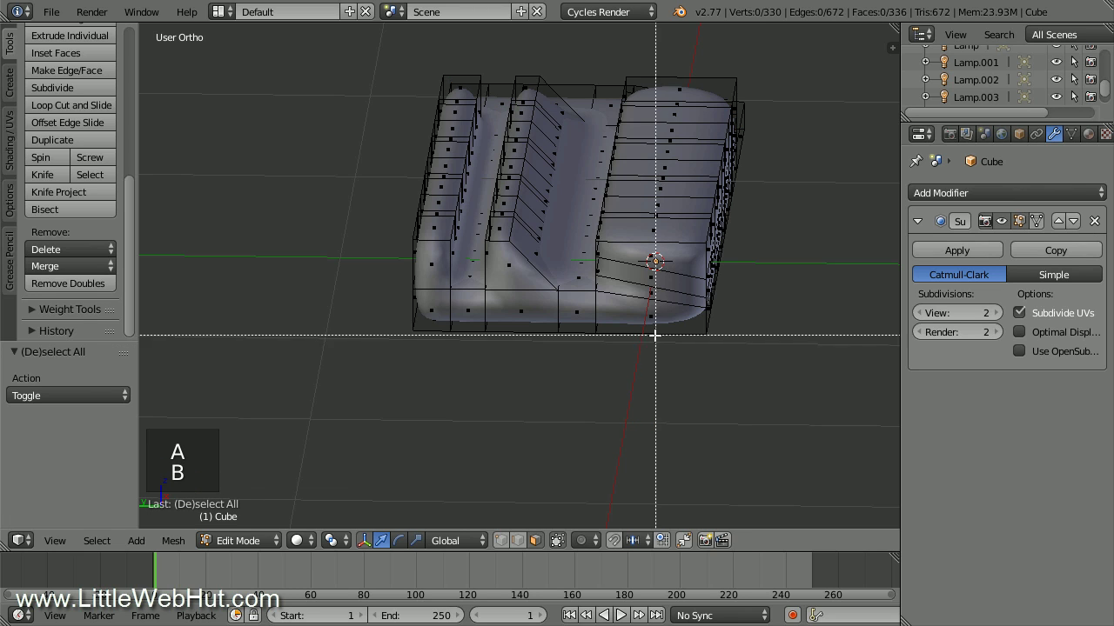
{"action": "left_click_drag", "start_coordinate": [432, 305], "coordinate": [614, 319]}
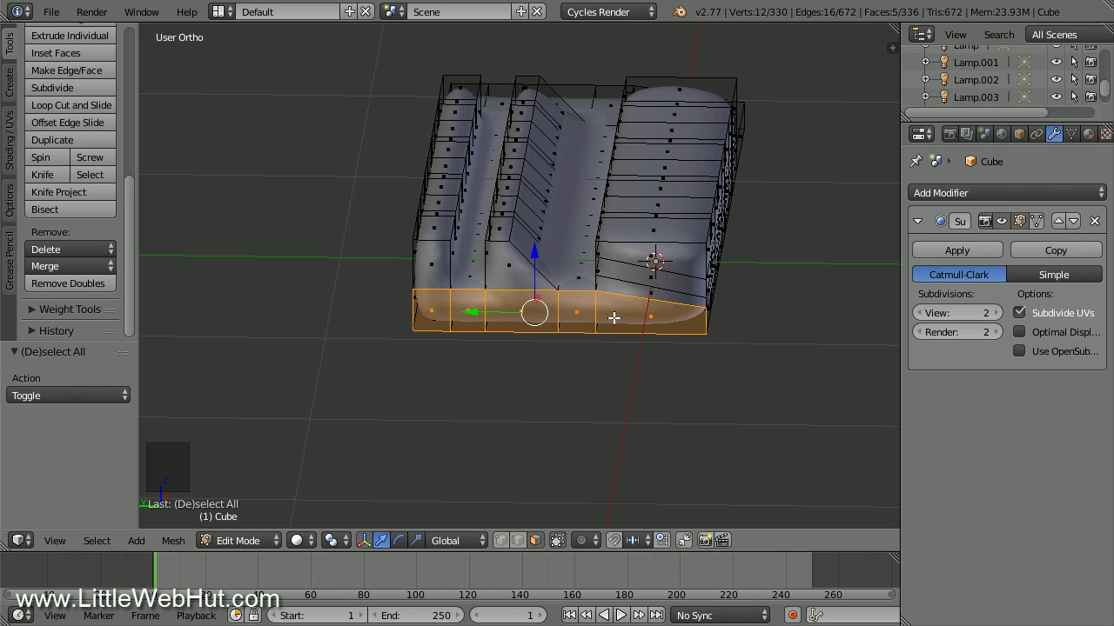
{"action": "key", "text": "e"}
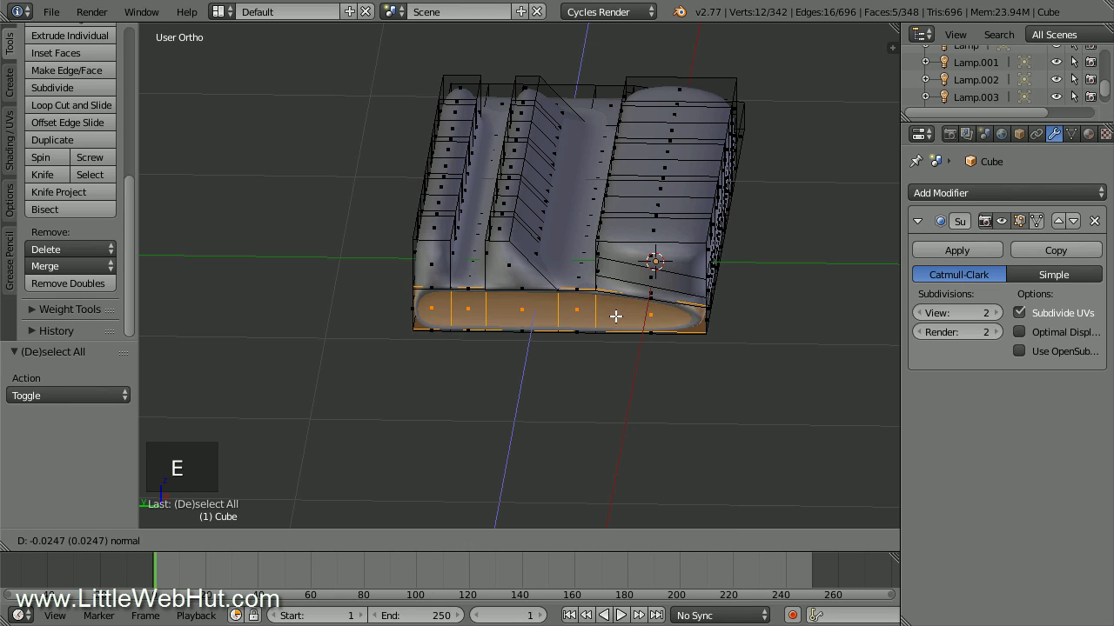
{"action": "type", "text": ".5"}
{"action": "key", "text": "Return"}
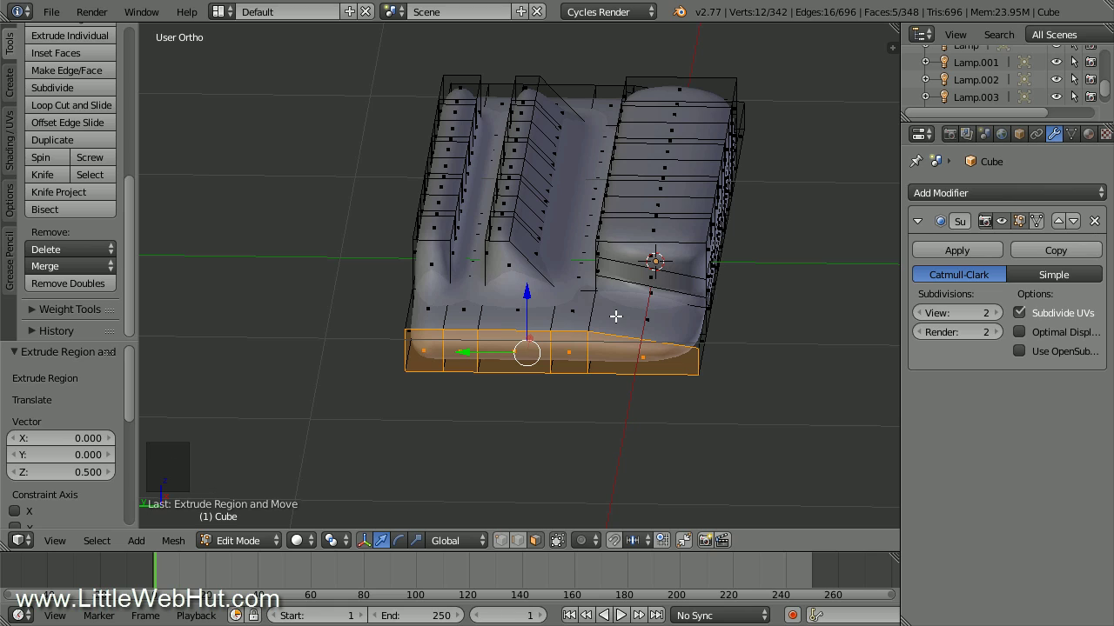
- Add a horizontal loop cut around the sides of the whole base and slide it down to the bottom edge
{"action": "scroll", "coordinate": [618, 308], "scroll_direction": "down", "scroll_amount": 2}
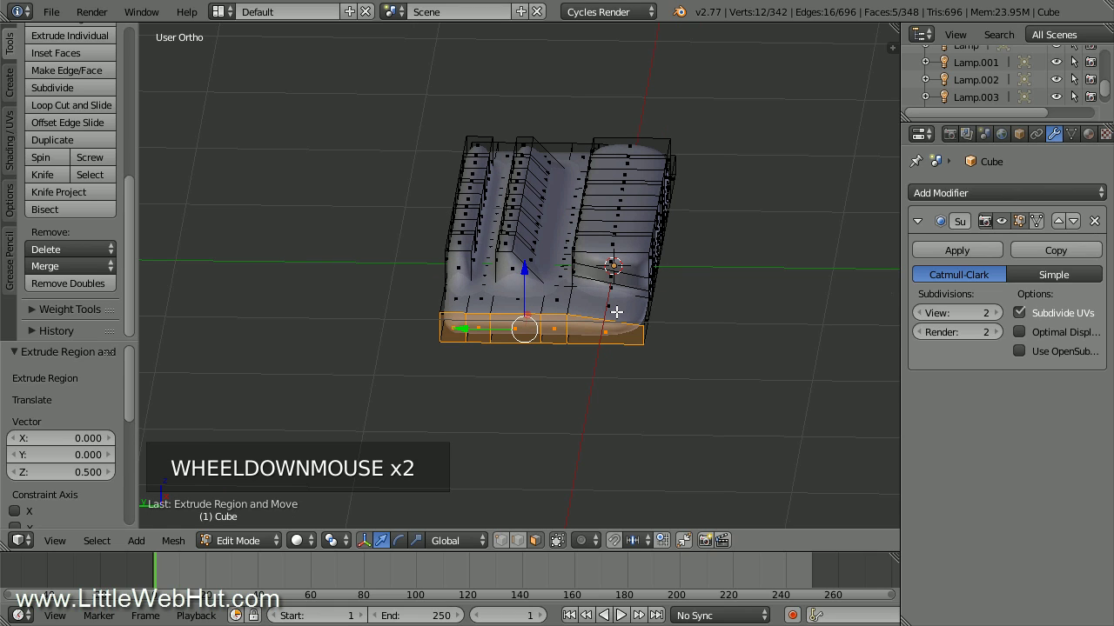
{"action": "middle_click_drag", "start_coordinate": [696, 334], "coordinate": [616, 377]}
{"action": "key", "text": "ctrl+r"}
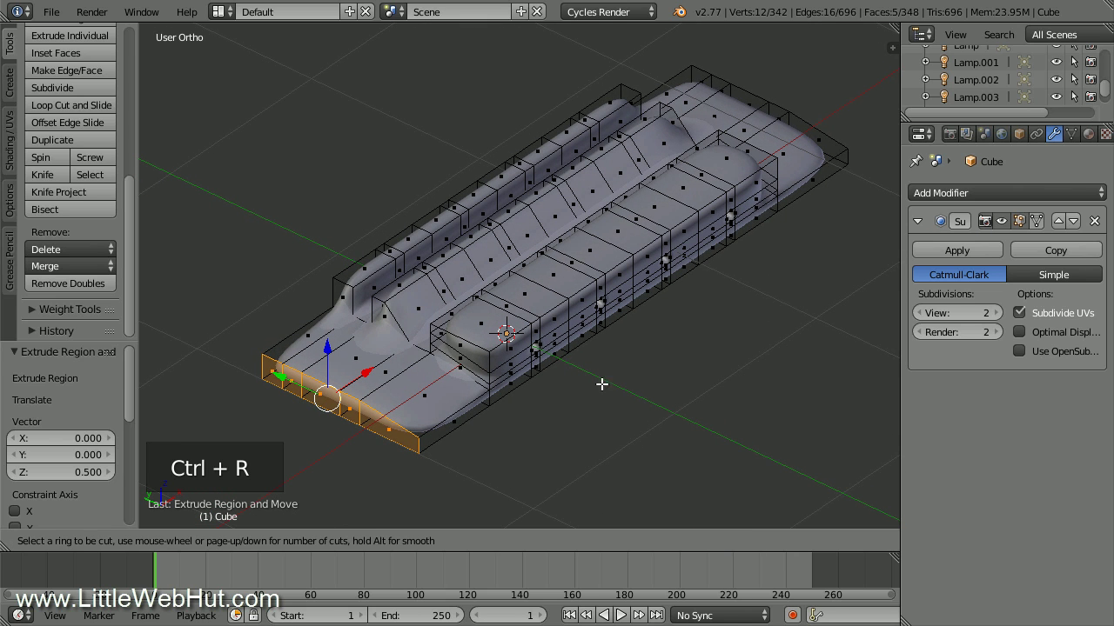
{"action": "left_click", "coordinate": [418, 445]}
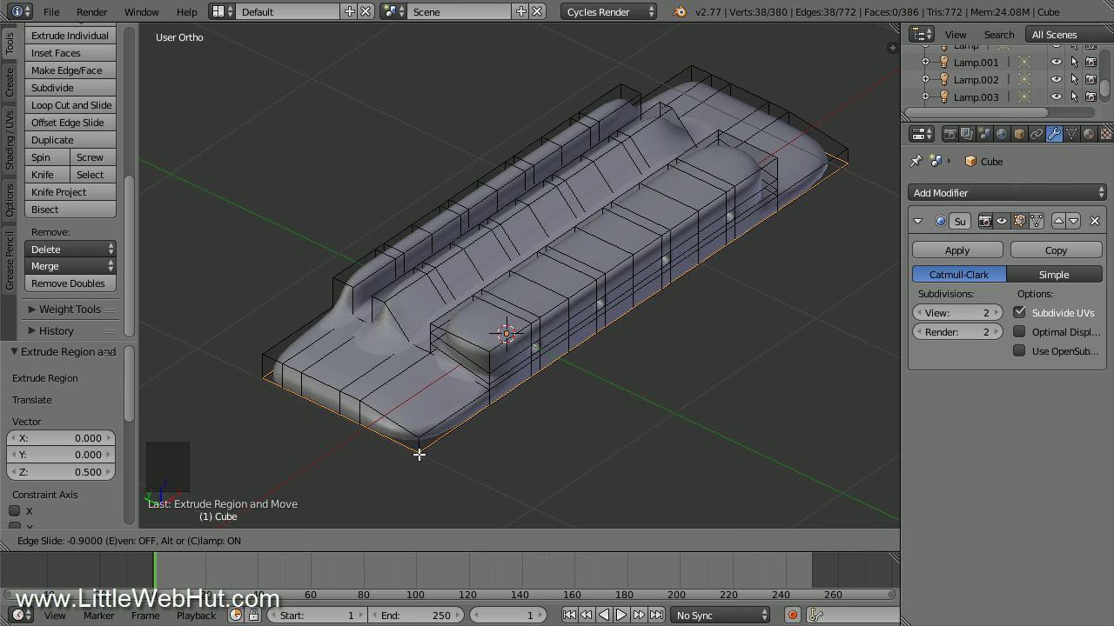
{"action": "left_click", "coordinate": [418, 470]}
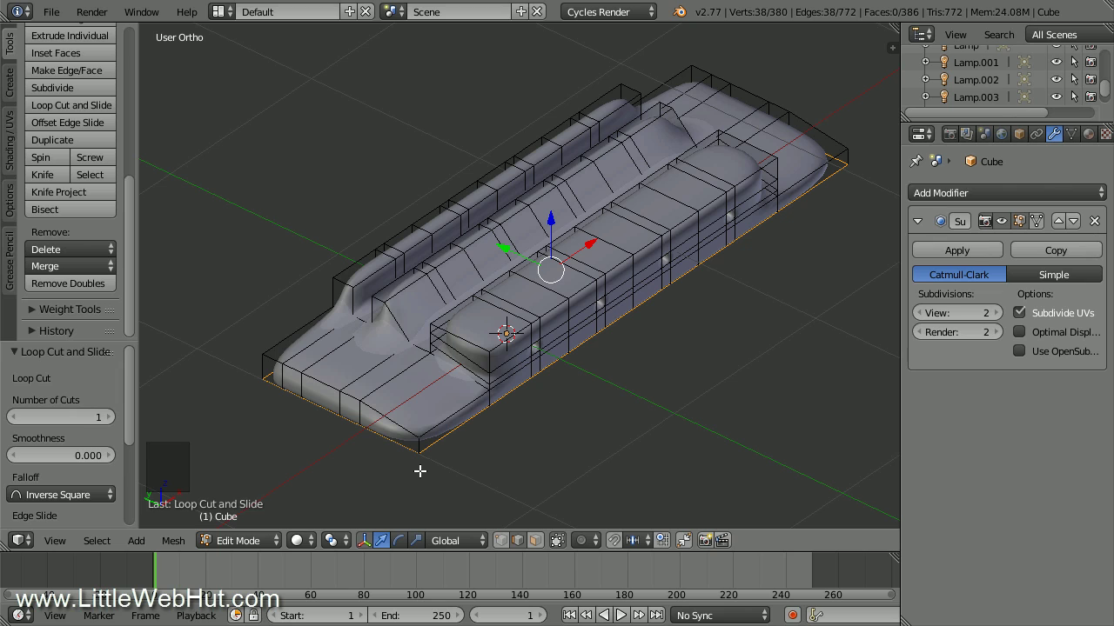
- Add two loop cuts across the -X end extension, one slid to its outer edge and one against the bar and ridges
{"action": "key", "text": "ctrl+r"}
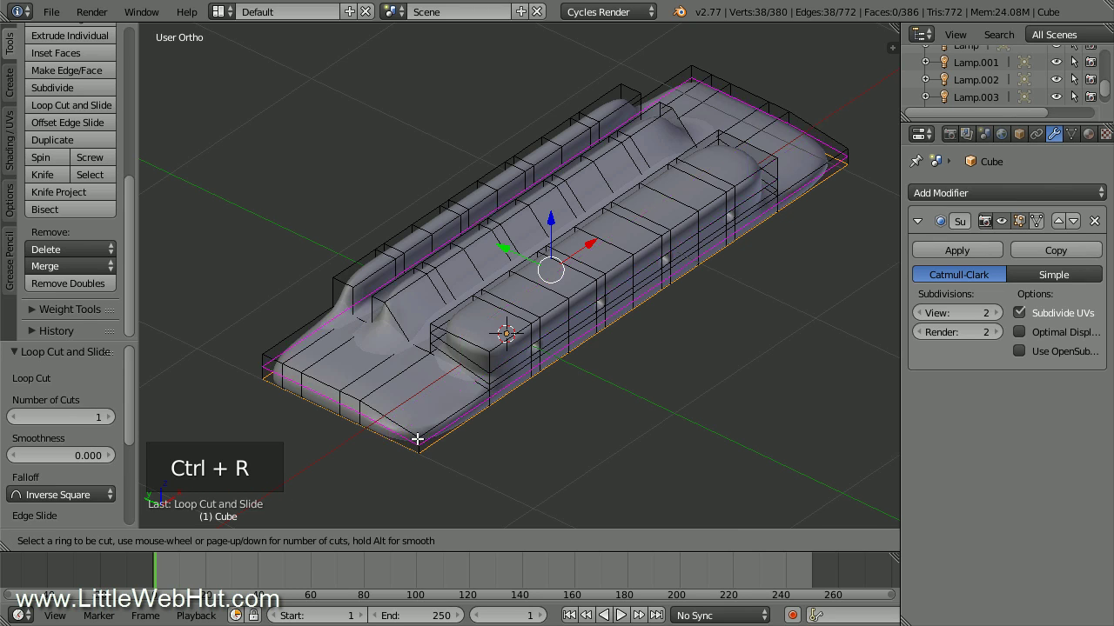
{"action": "left_click", "coordinate": [397, 381]}
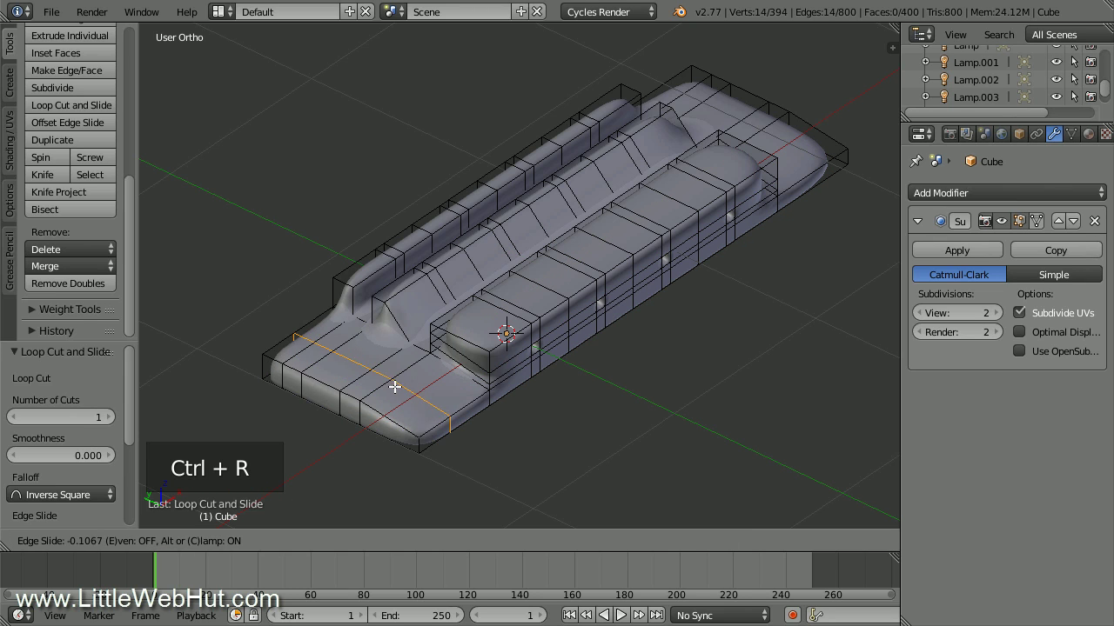
{"action": "left_click", "coordinate": [366, 424]}
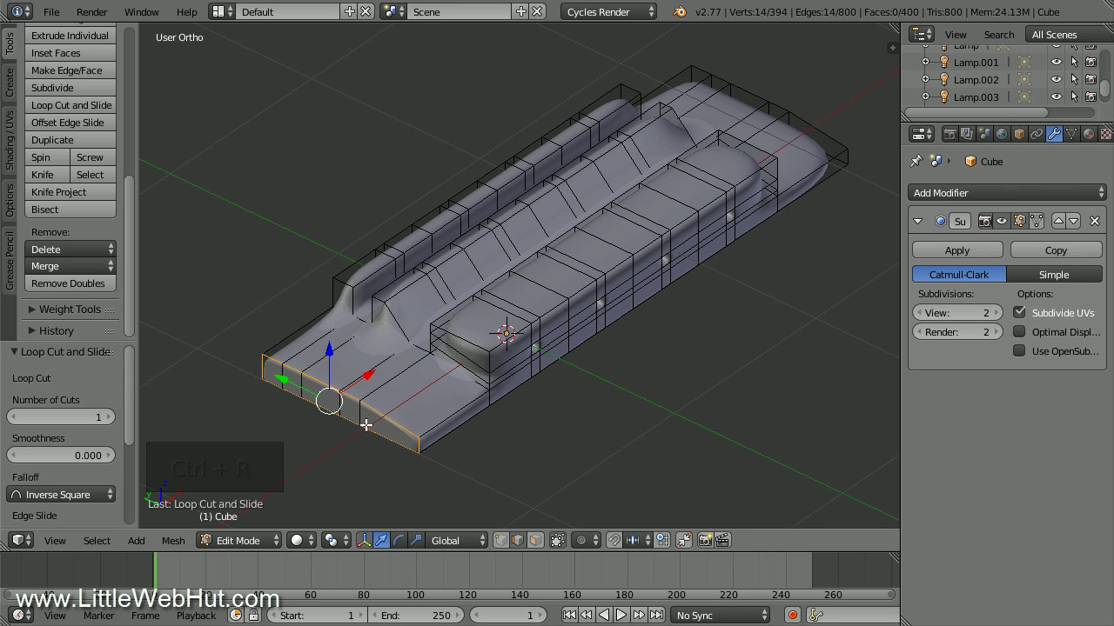
{"action": "key", "text": "ctrl+r"}
{"action": "left_click", "coordinate": [389, 382]}
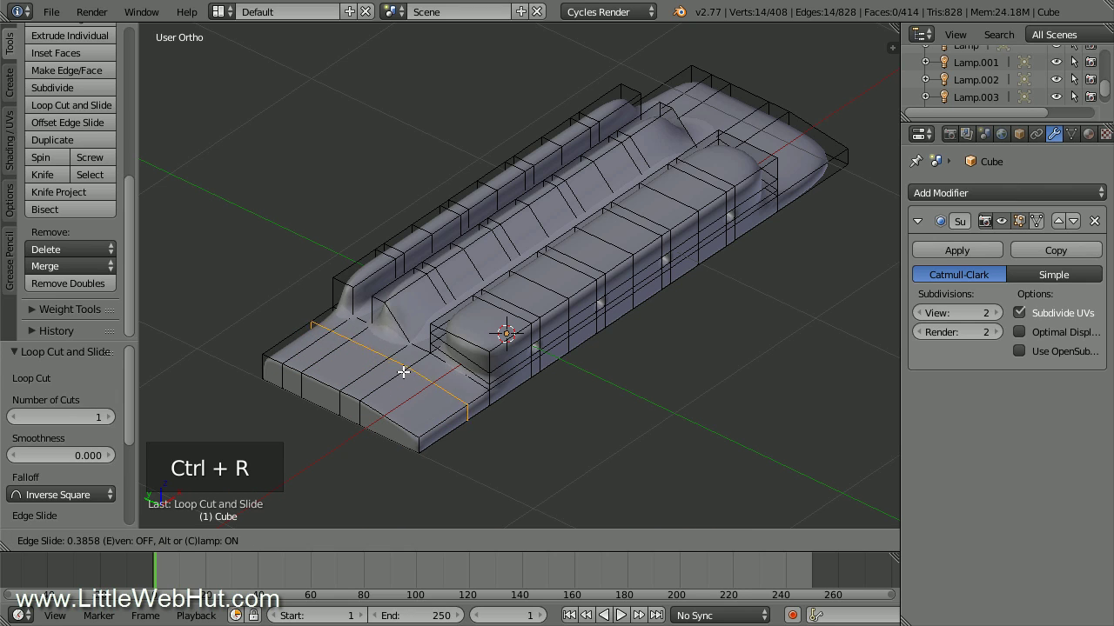
{"action": "left_click", "coordinate": [434, 350]}
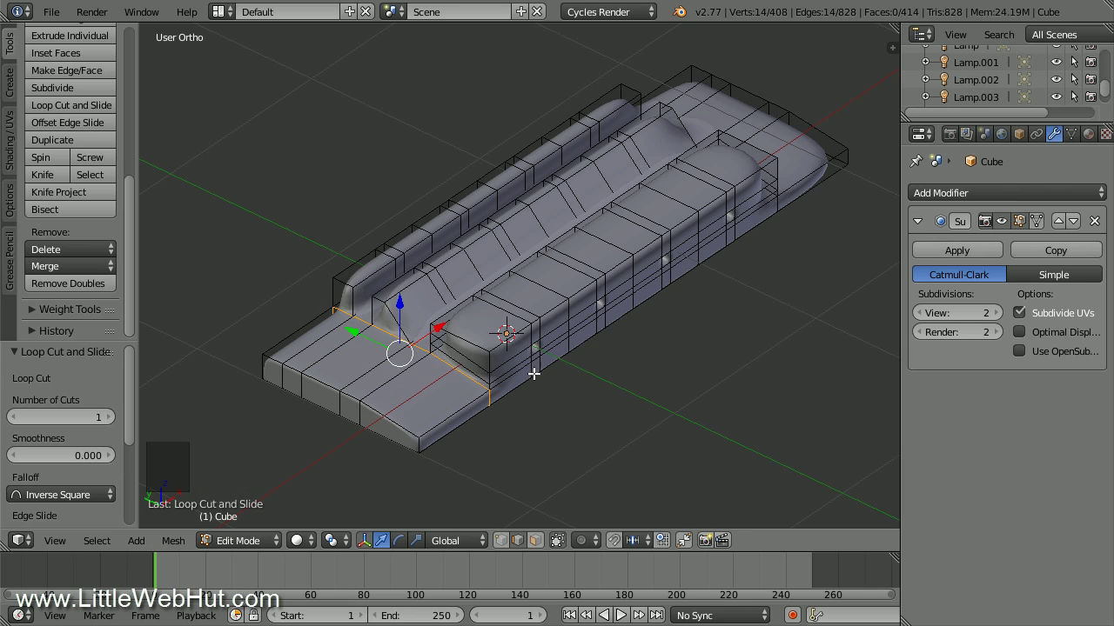
- Add two loop cuts across the +X end extension, one slid to its outer edge and one against the bar and ridges
{"action": "middle_click_drag", "start_coordinate": [741, 356], "coordinate": [512, 341]}
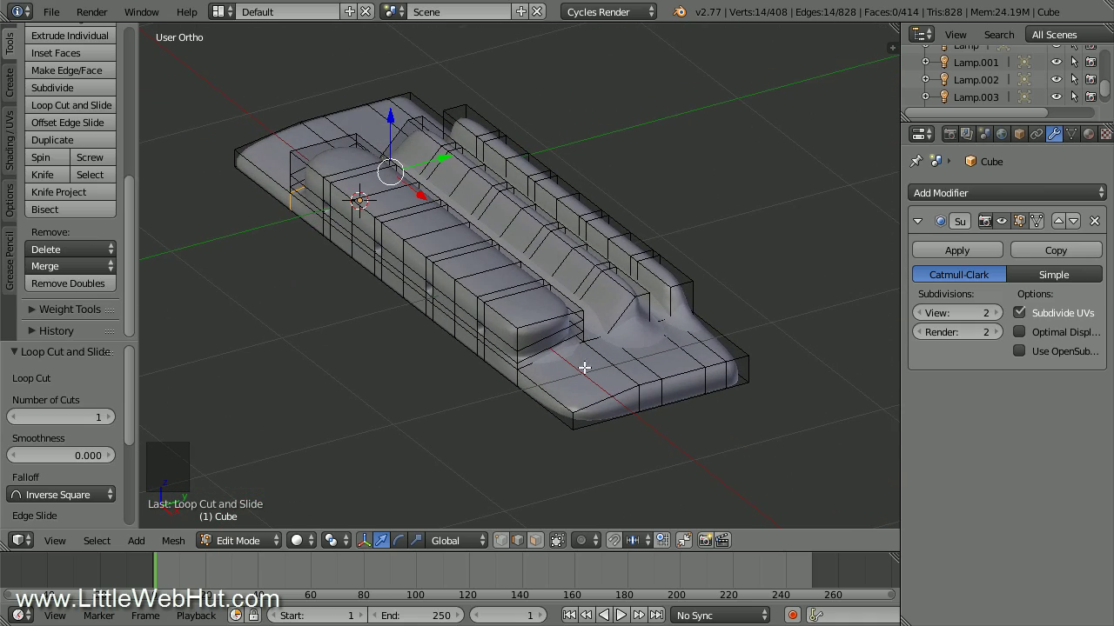
{"action": "key", "text": "ctrl+r"}
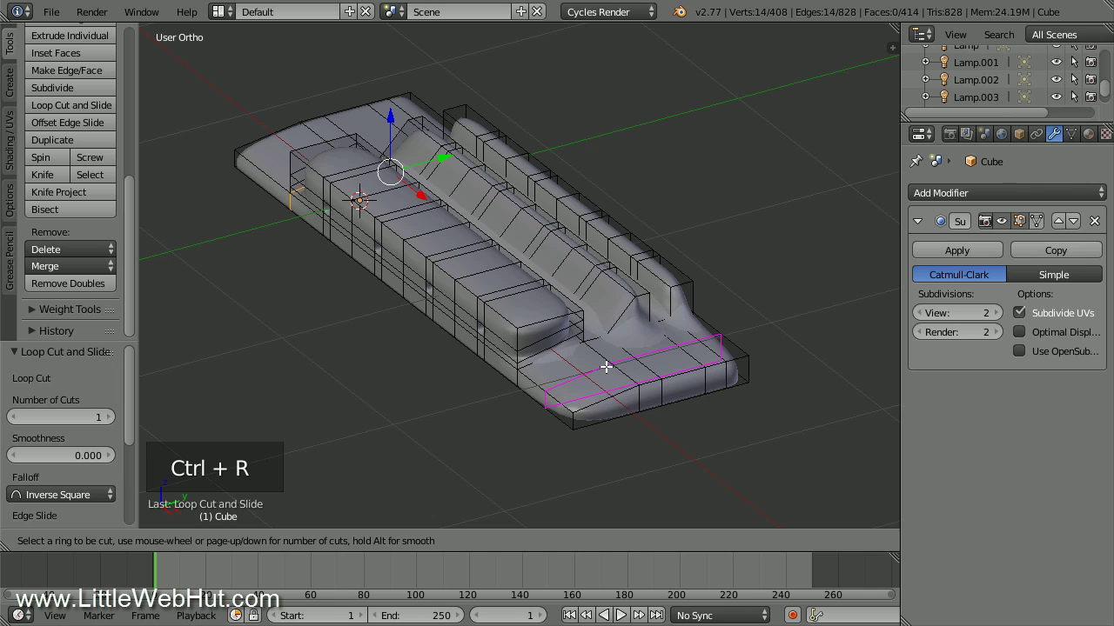
{"action": "left_click", "coordinate": [607, 367]}
{"action": "left_click", "coordinate": [632, 418]}
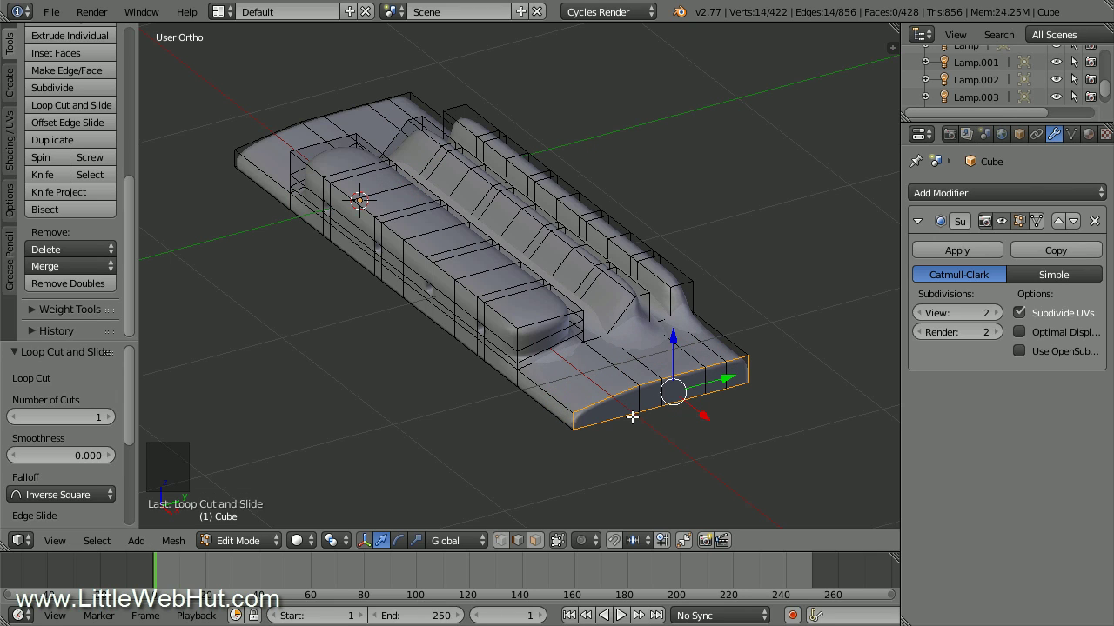
{"action": "key", "text": "ctrl+r"}
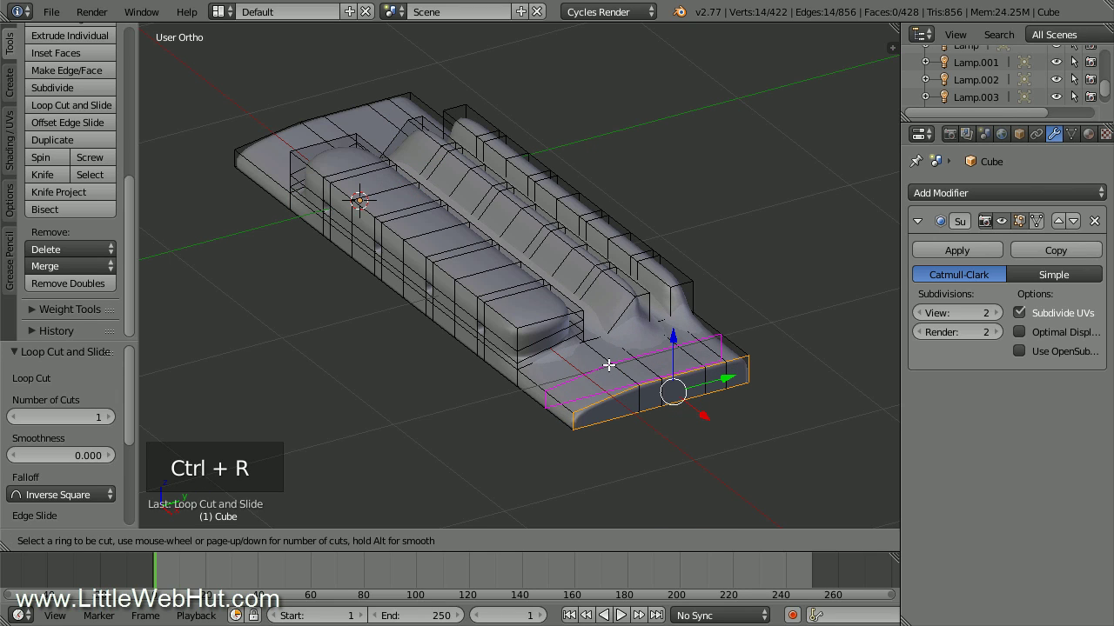
{"action": "left_click", "coordinate": [608, 365]}
{"action": "left_click", "coordinate": [580, 318]}
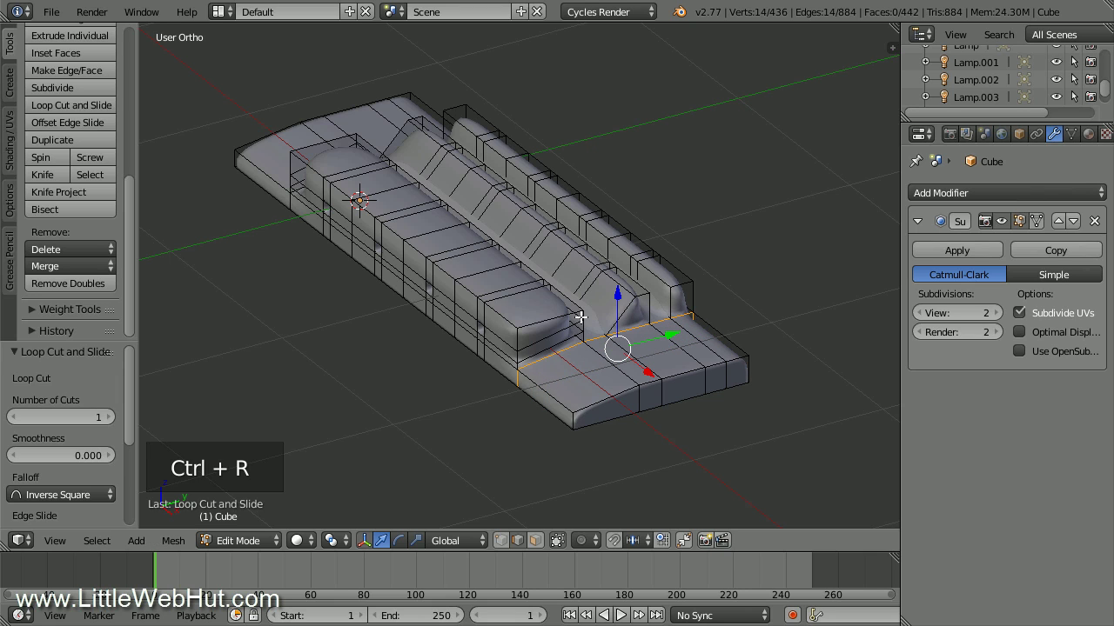
- Add two crosswise loop cuts through the raised bar and ridges, sliding one to their -X end and the other to their +X end
{"action": "key", "text": "ctrl+r"}
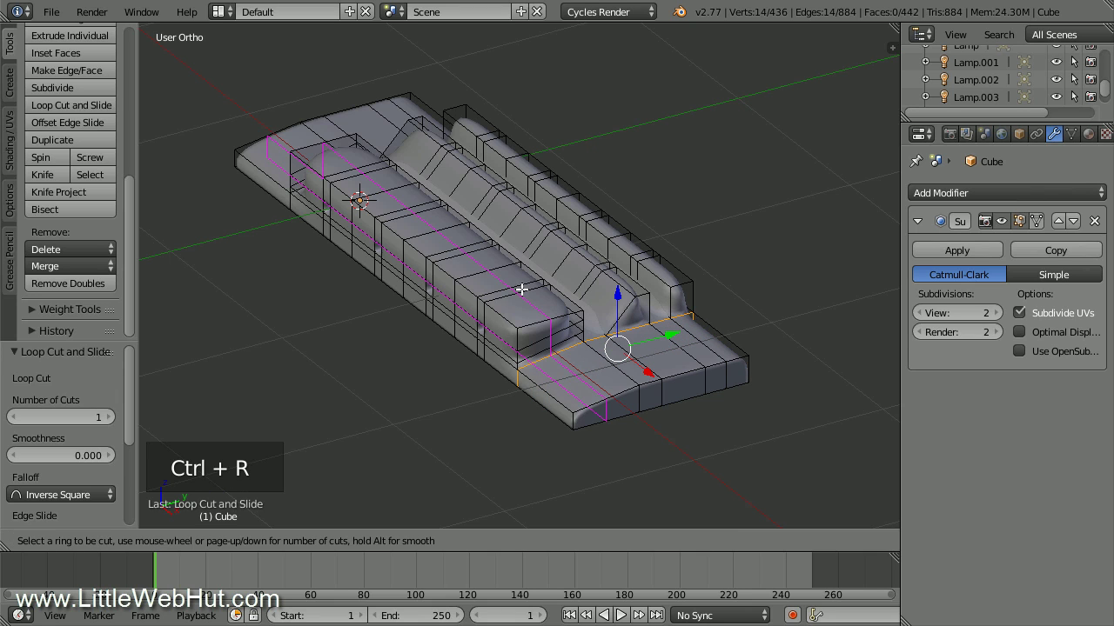
{"action": "left_click", "coordinate": [316, 168]}
{"action": "left_click", "coordinate": [297, 147]}
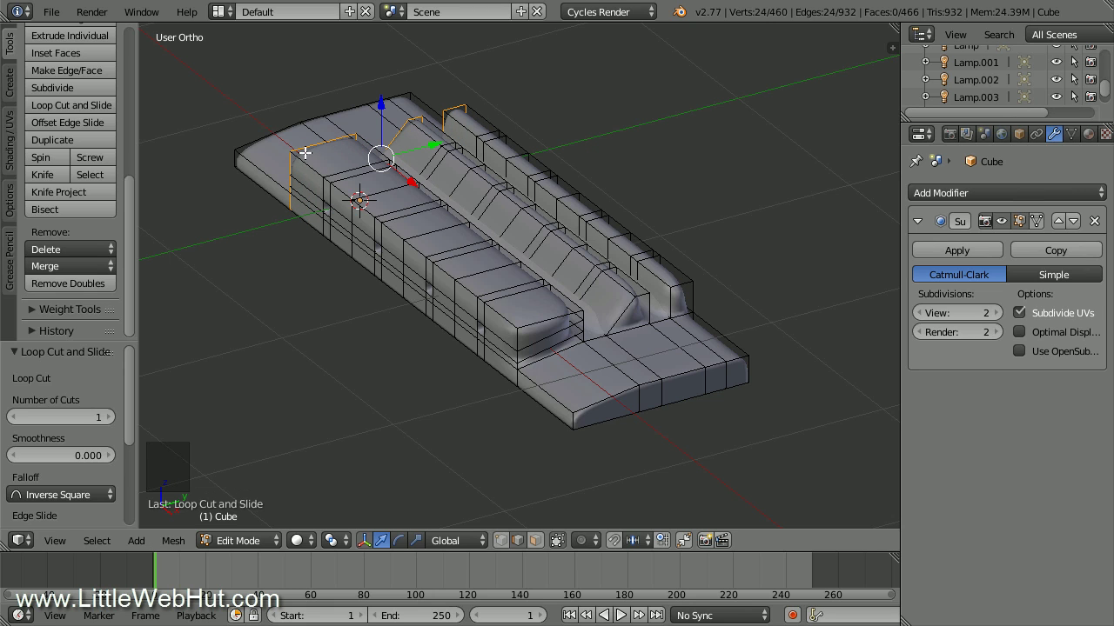
{"action": "key", "text": "ctrl+r"}
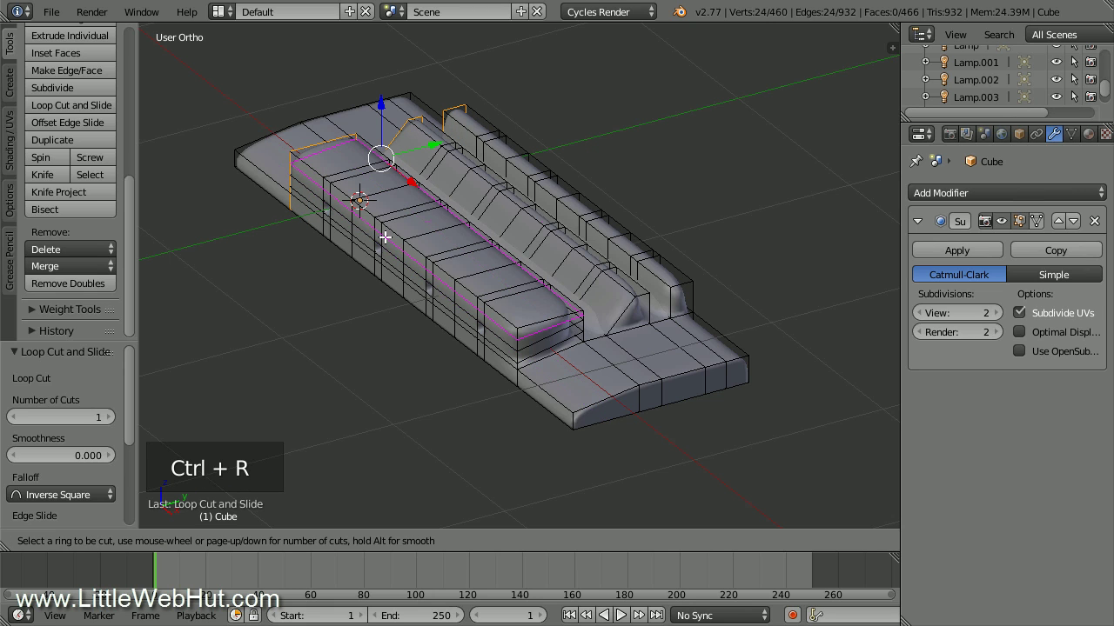
{"action": "left_click", "coordinate": [501, 315]}
{"action": "left_click", "coordinate": [519, 343]}
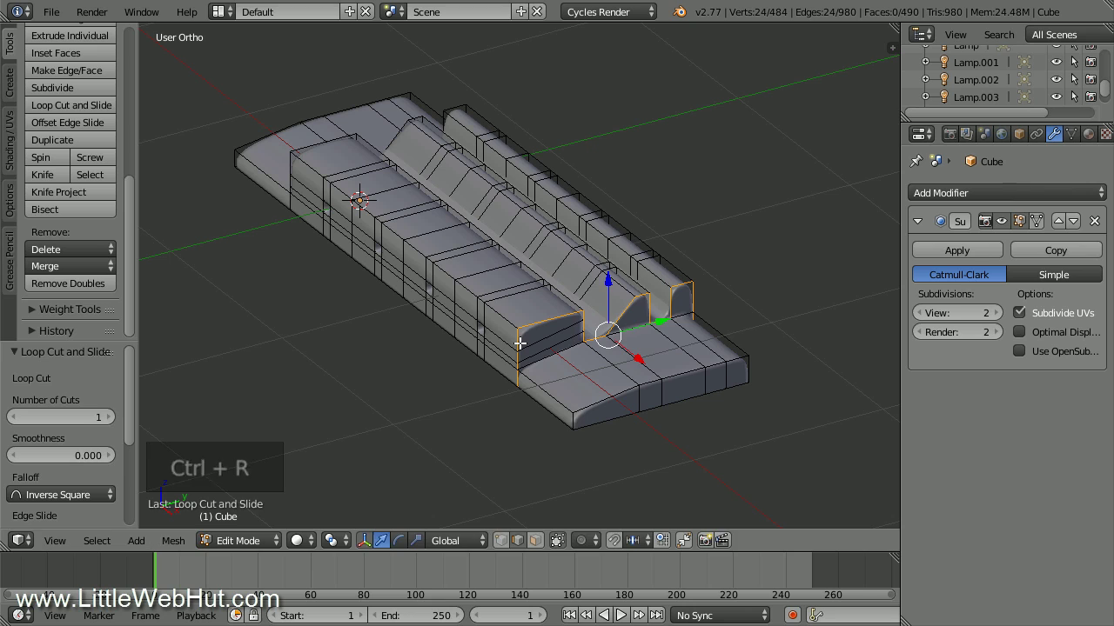
- Add a horizontal loop cut around the bar and another around the middle ridge, sliding each up to the top edge
{"action": "key", "text": "ctrl+r"}
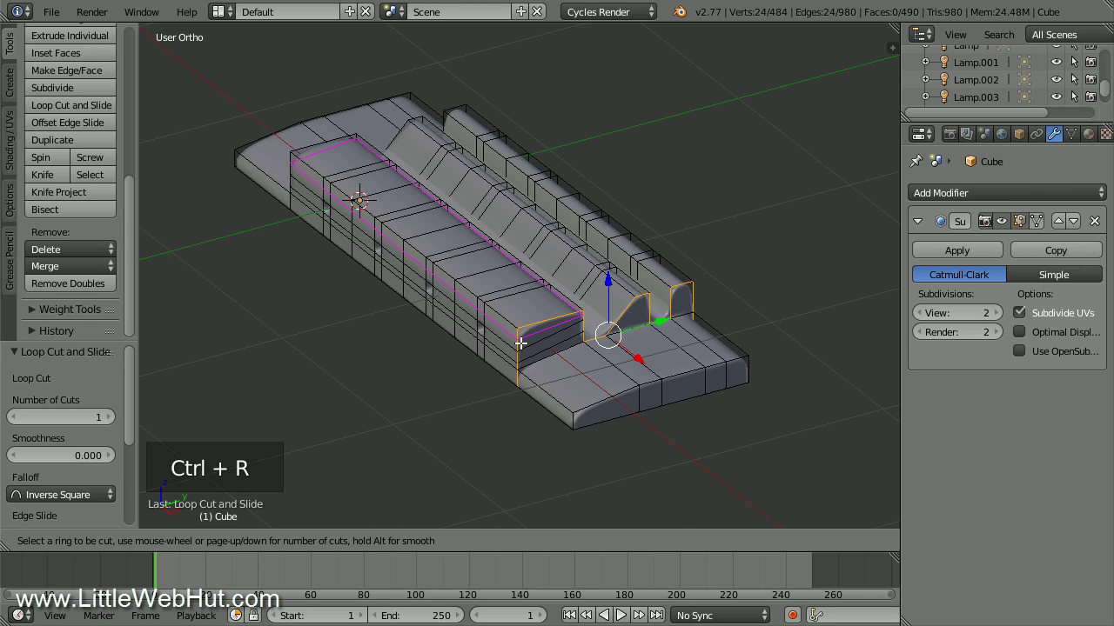
{"action": "left_click", "coordinate": [519, 342]}
{"action": "left_click", "coordinate": [522, 327]}
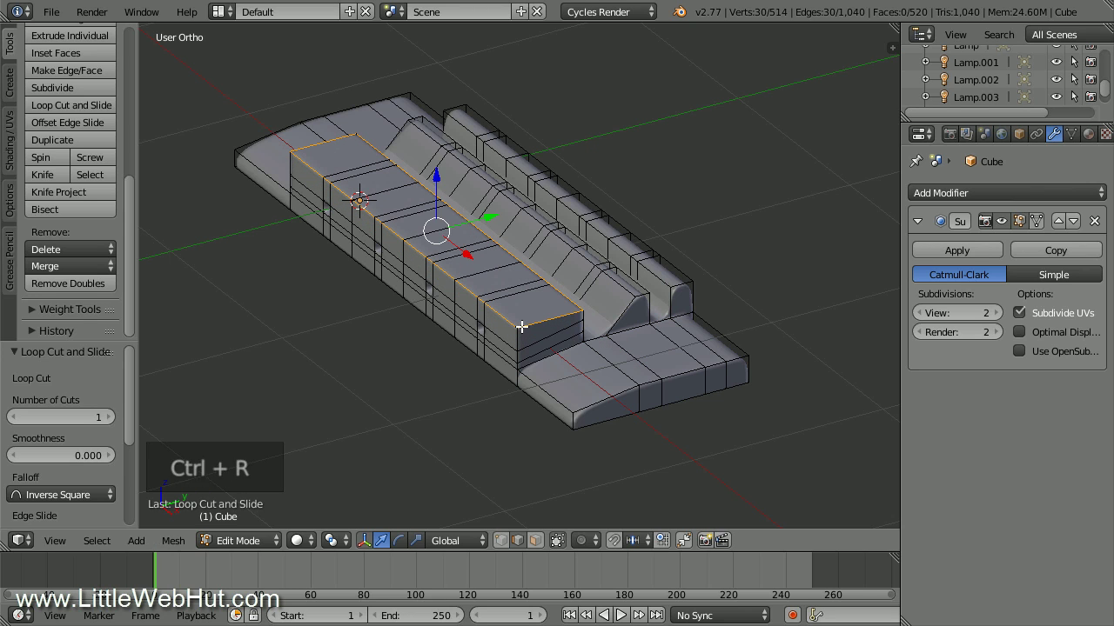
{"action": "key", "text": "ctrl+r"}
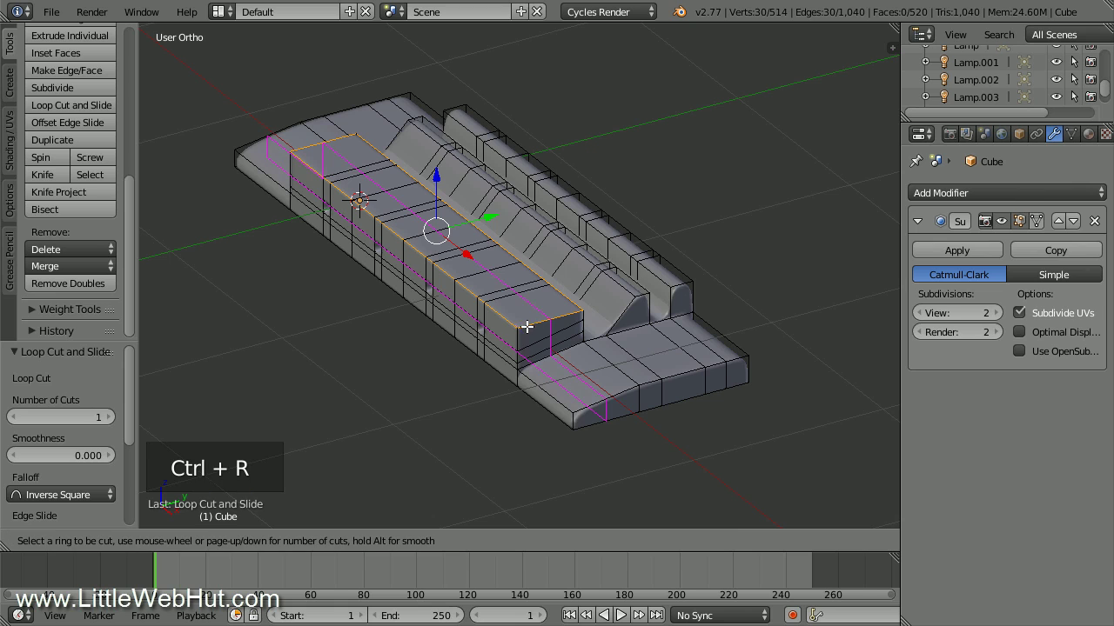
{"action": "left_click", "coordinate": [617, 322]}
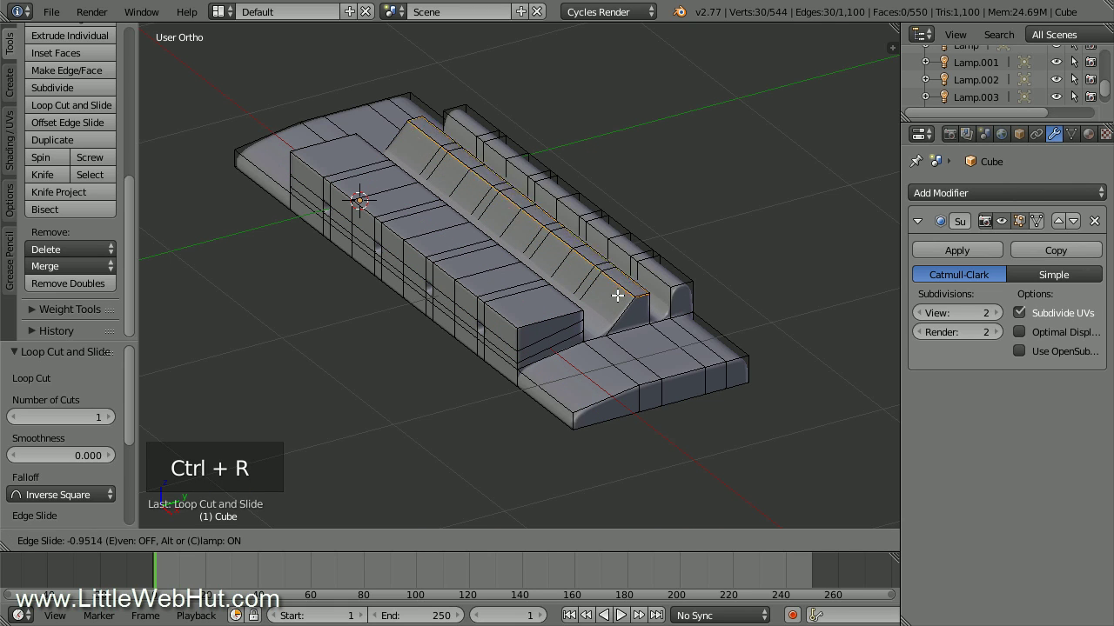
{"action": "left_click", "coordinate": [619, 286]}
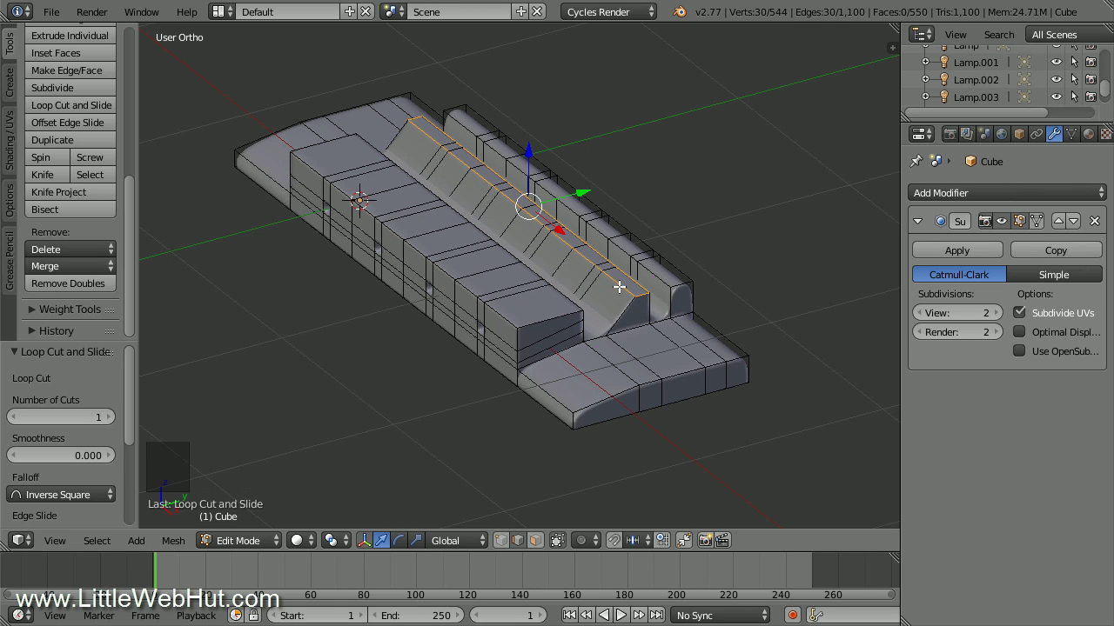
- Add a horizontal loop cut around the rear (+Y) ridge and slide it up to the top edge
{"action": "key", "text": "ctrl+r"}
{"action": "left_click", "coordinate": [669, 300]}
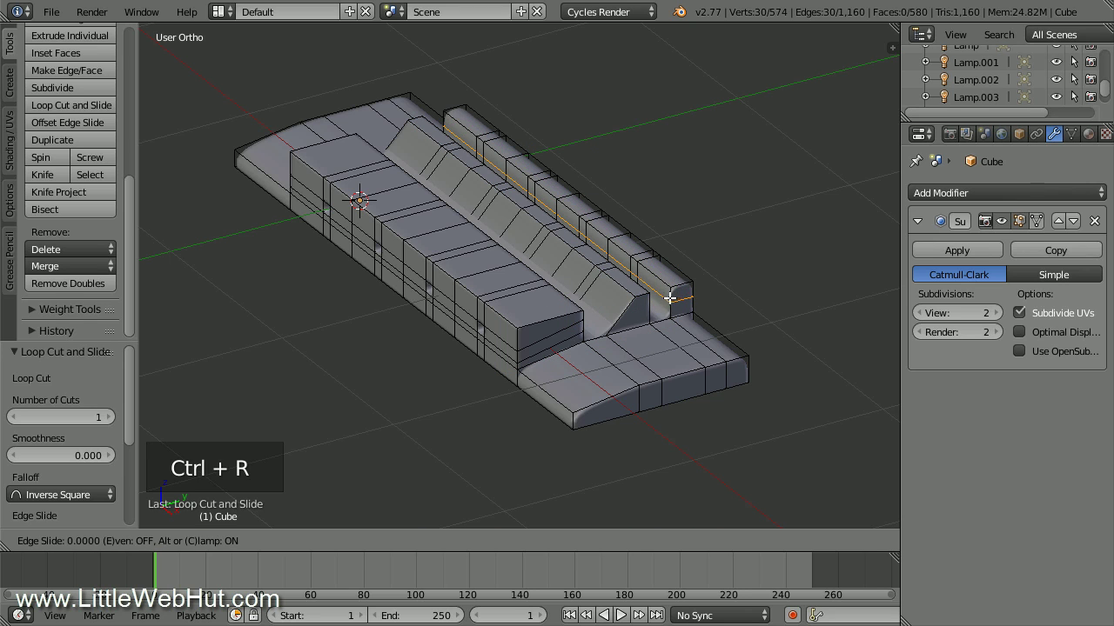
{"action": "left_click", "coordinate": [668, 279]}
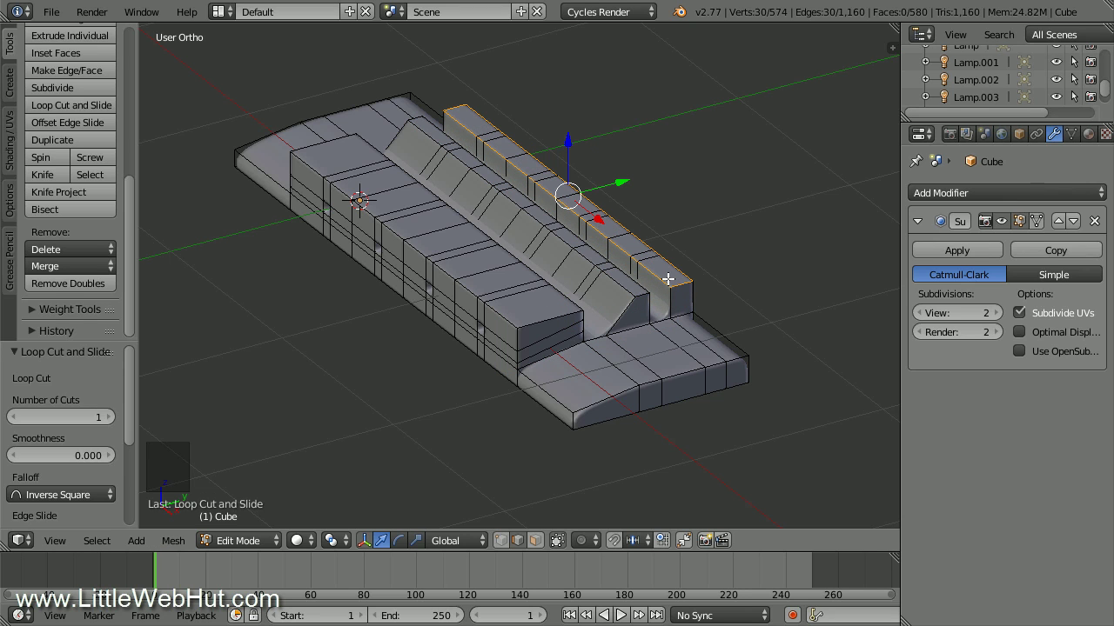
- Add two lengthwise loop cuts in the groove between the middle and rear ridges, one slid against the rear ridge and one against the middle ridge
{"action": "middle_click_drag", "start_coordinate": [755, 424], "coordinate": [716, 390]}
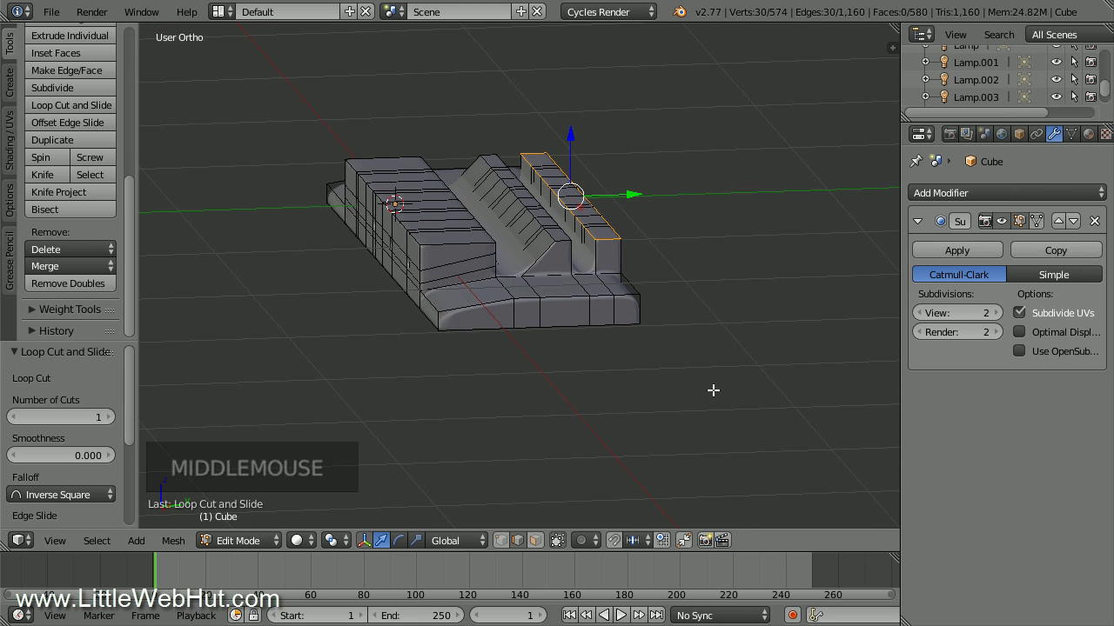
{"action": "key", "text": "ctrl+r"}
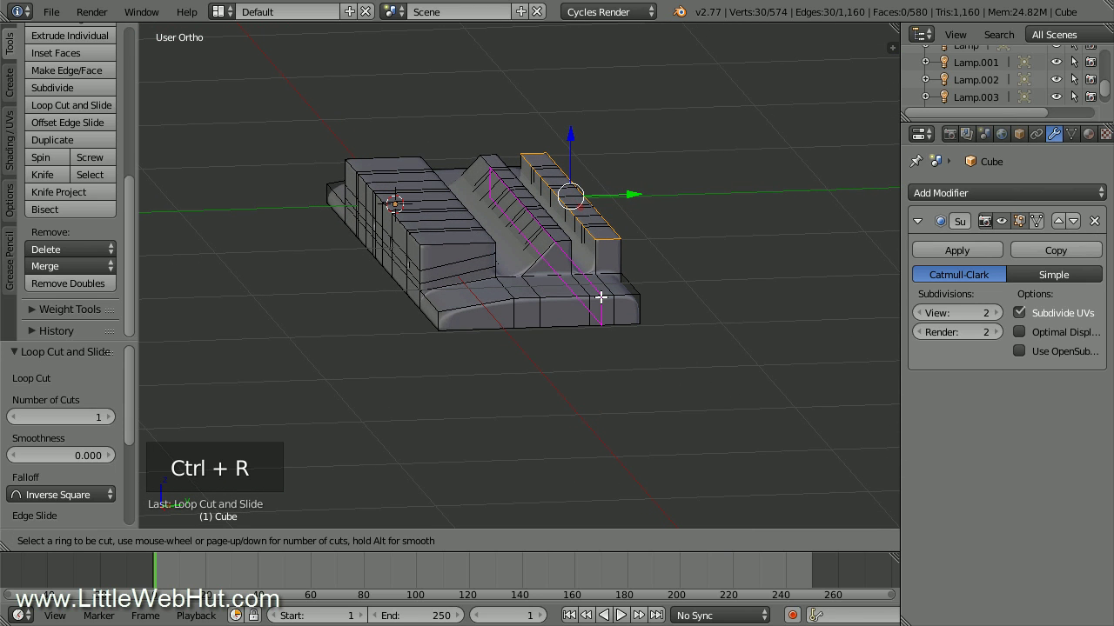
{"action": "left_click", "coordinate": [600, 296]}
{"action": "left_click", "coordinate": [621, 295]}
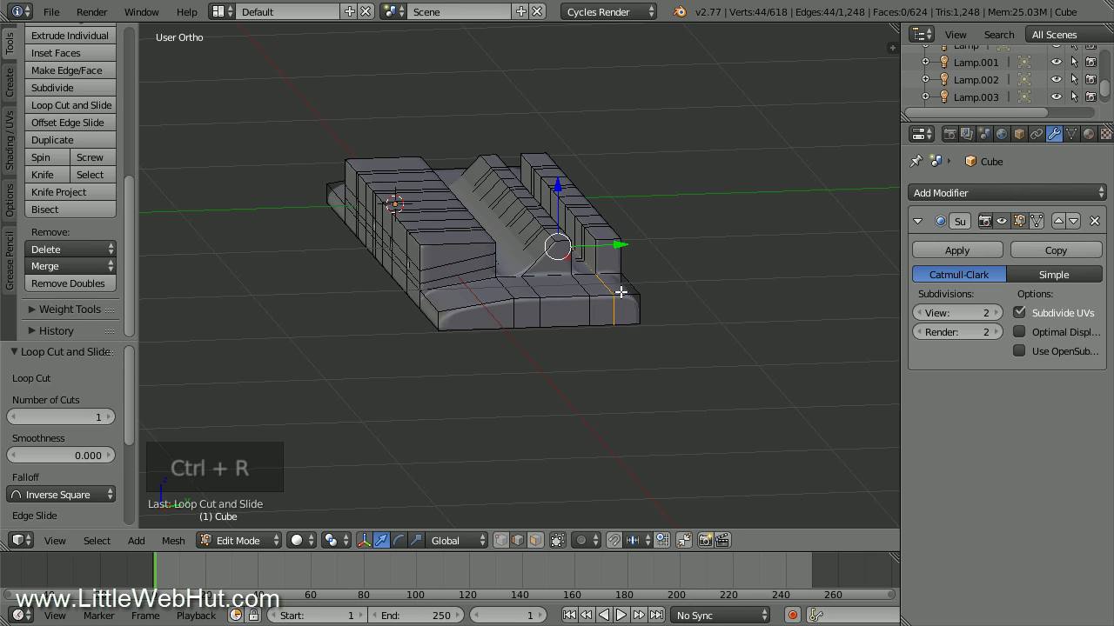
{"action": "key", "text": "ctrl+r"}
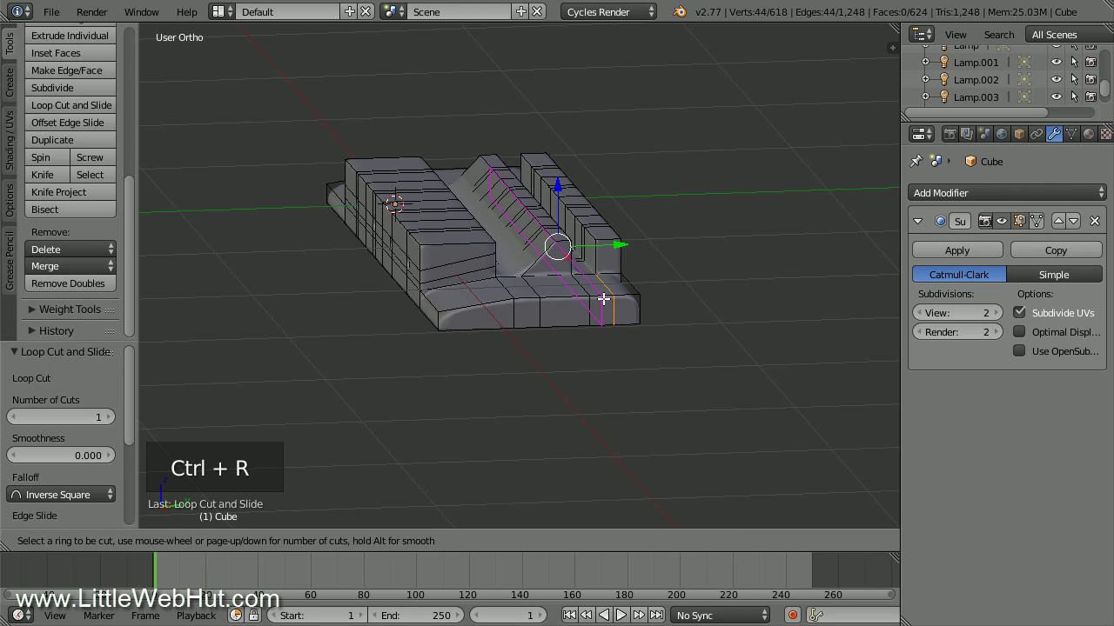
{"action": "left_click", "coordinate": [603, 299]}
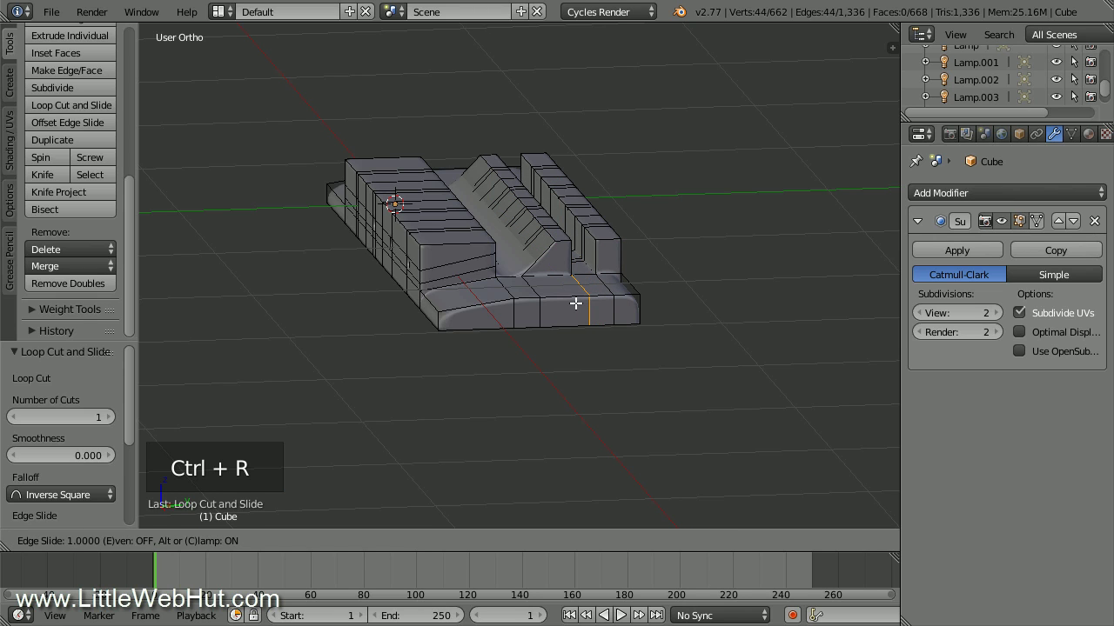
{"action": "left_click", "coordinate": [575, 303]}
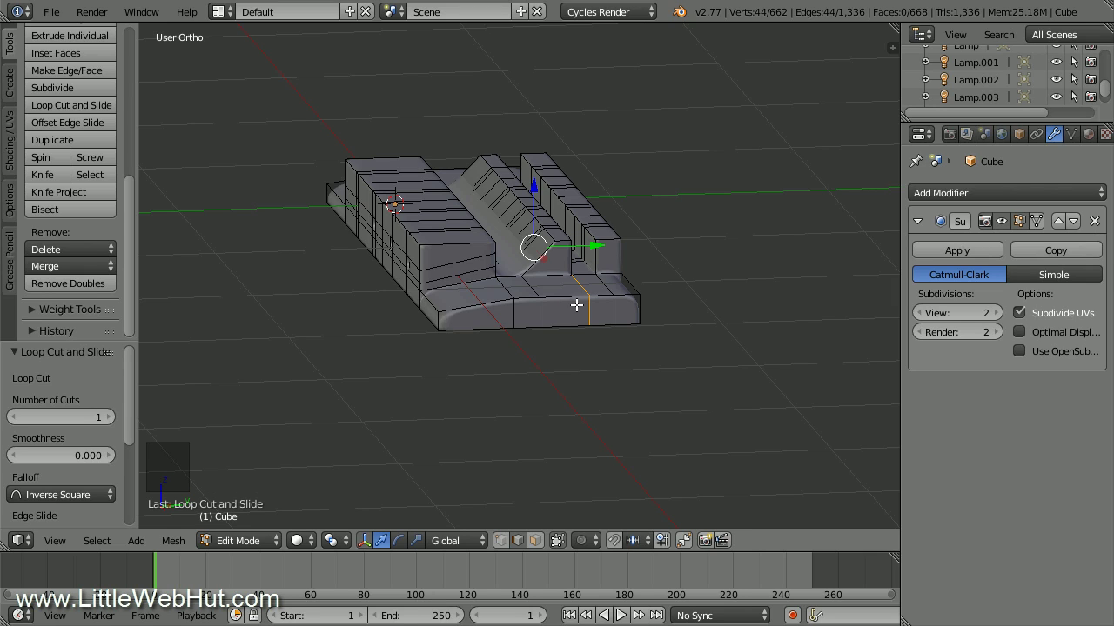
- Unwrap the whole mesh with Project from View (Bounds) from the front view tilted three steps toward the top
{"action": "key", "text": "a"}
{"action": "key", "text": "a"}
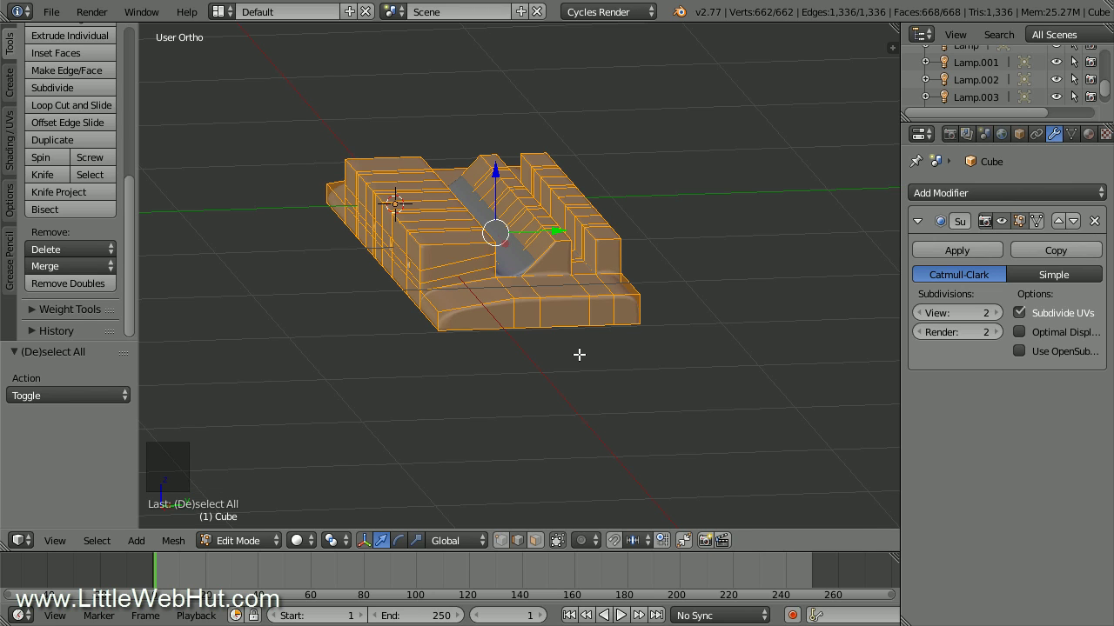
{"action": "key", "text": "KP_1"}
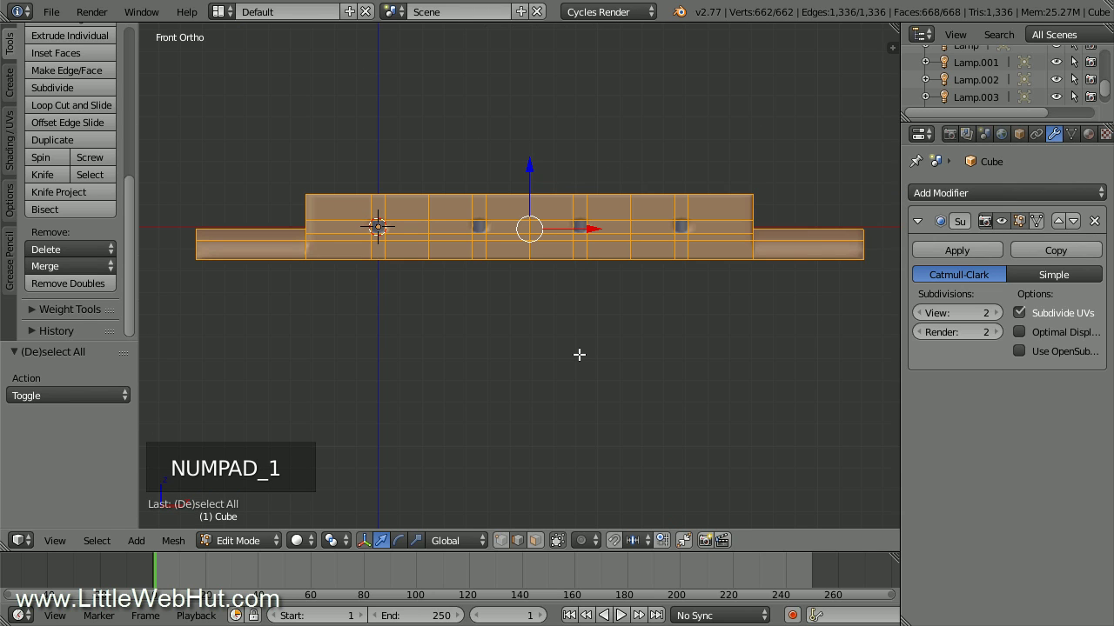
{"action": "key", "text": "KP_8"}
{"action": "key", "text": "KP_8"}
{"action": "key", "text": "KP_8"}
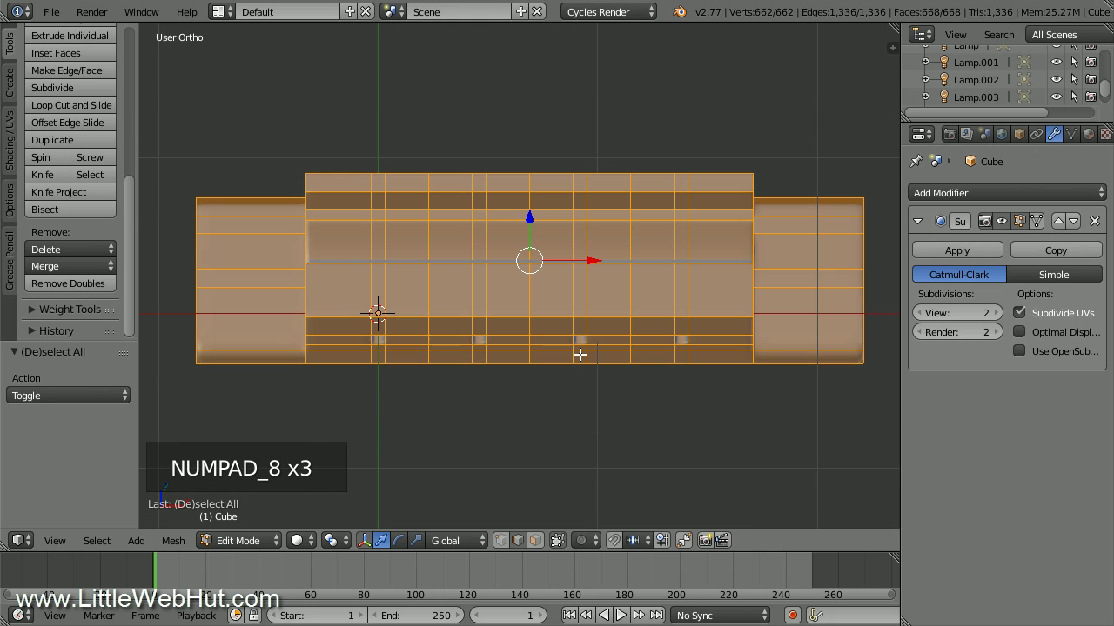
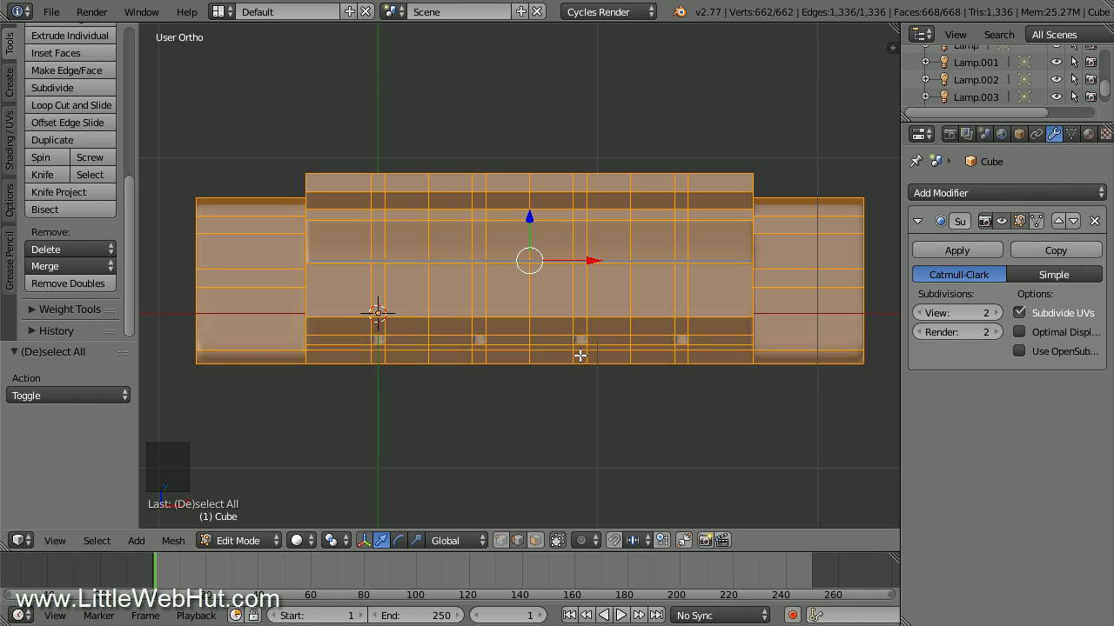
{"action": "key", "text": "u"}
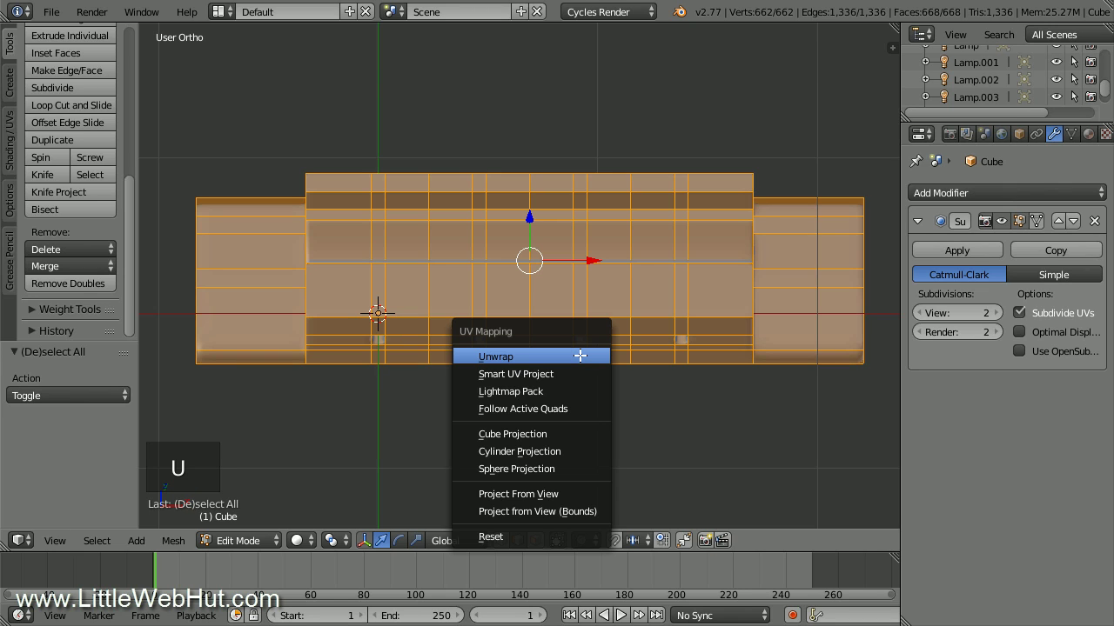
{"action": "left_click", "coordinate": [602, 511]}
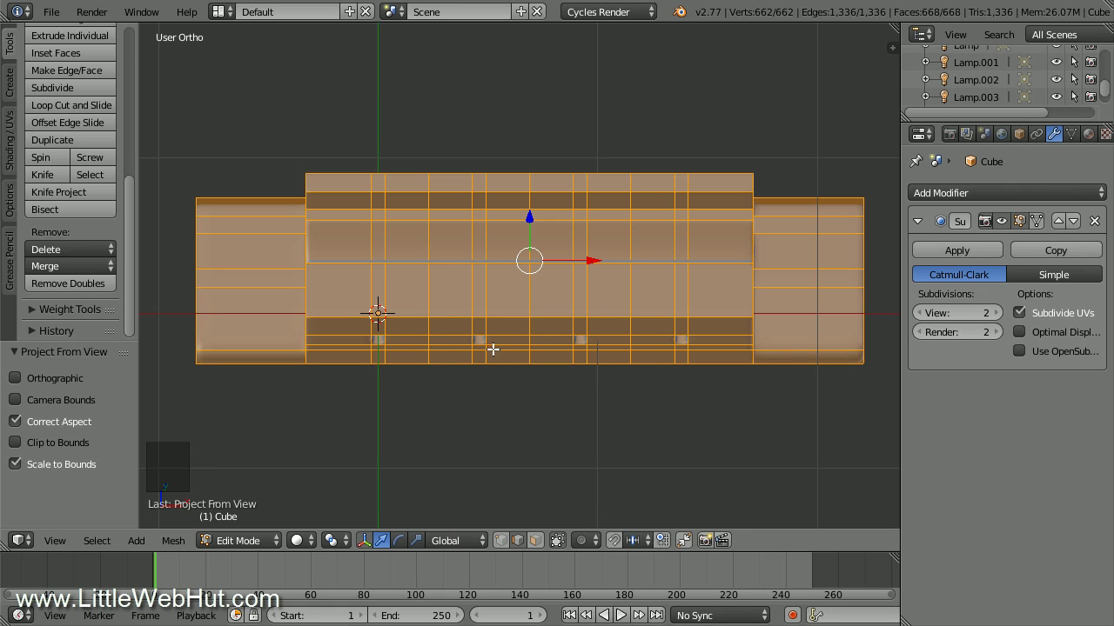
- Rotate all the UVs by 90° in the UV Editing layout, and return to the Default layout in Object Mode
{"action": "left_click", "coordinate": [224, 13]}
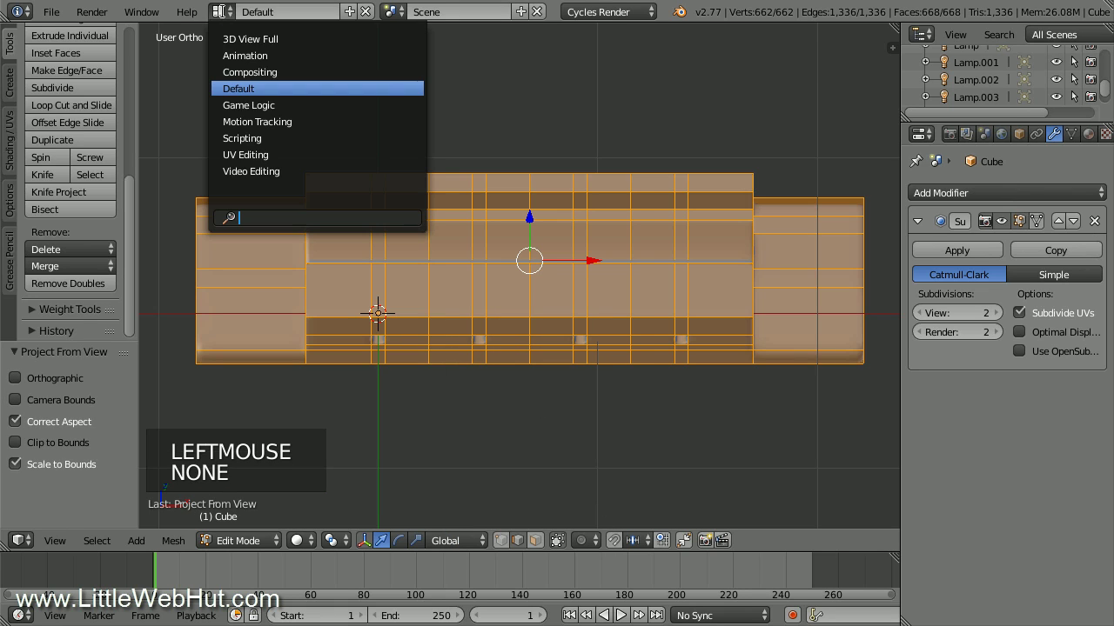
{"action": "left_click", "coordinate": [283, 154]}
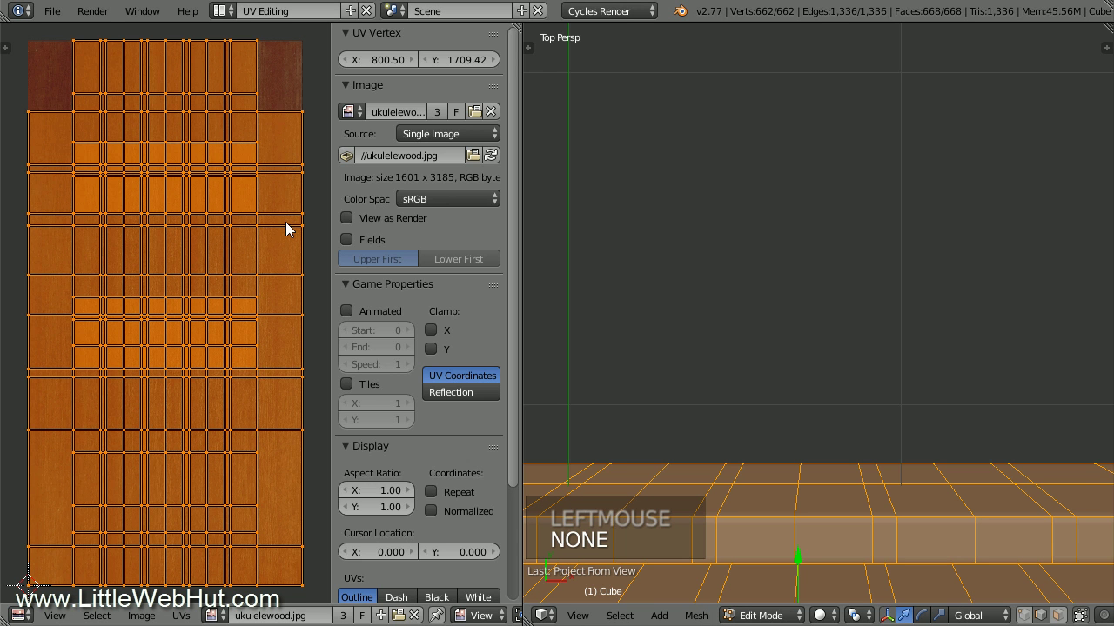
{"action": "key", "text": "a"}
{"action": "key", "text": "a"}
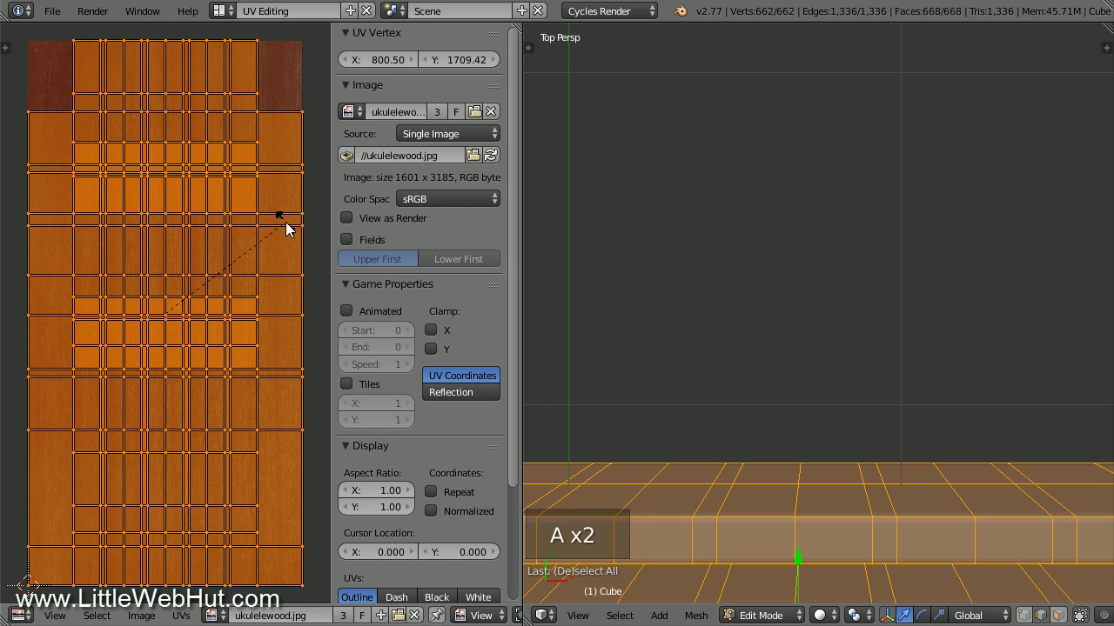
{"action": "type", "text": "r90"}
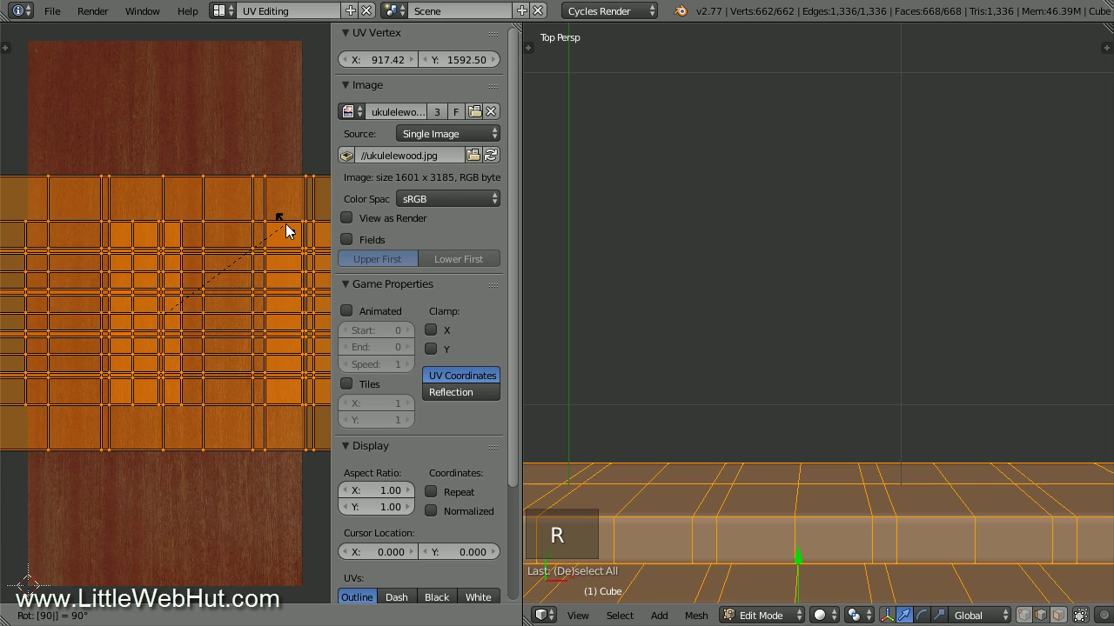
{"action": "key", "text": "Return"}
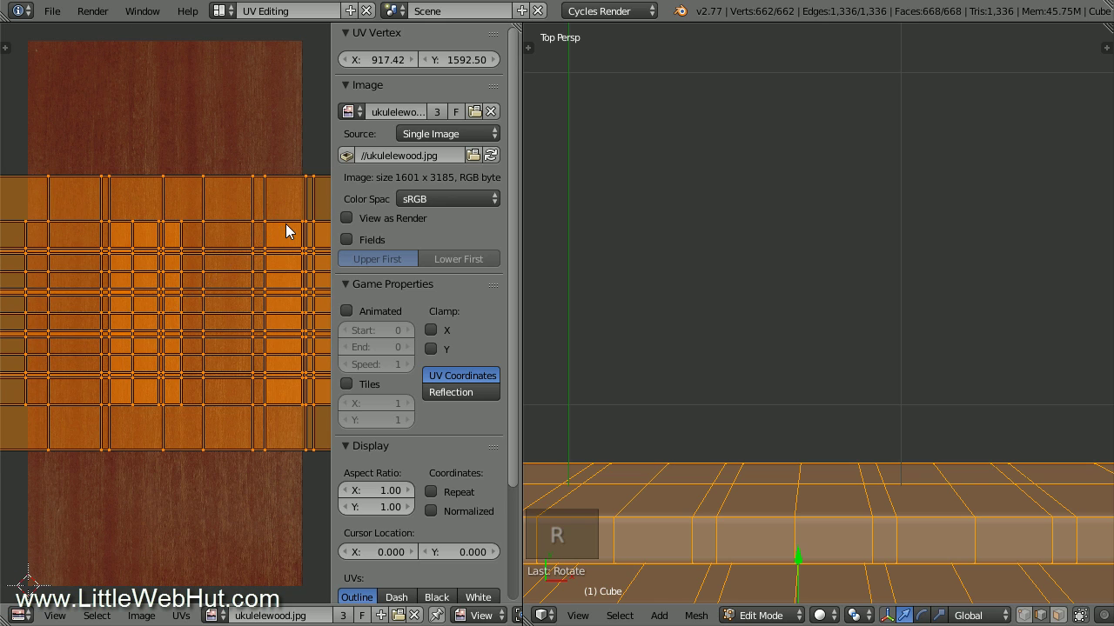
{"action": "left_click", "coordinate": [218, 12]}
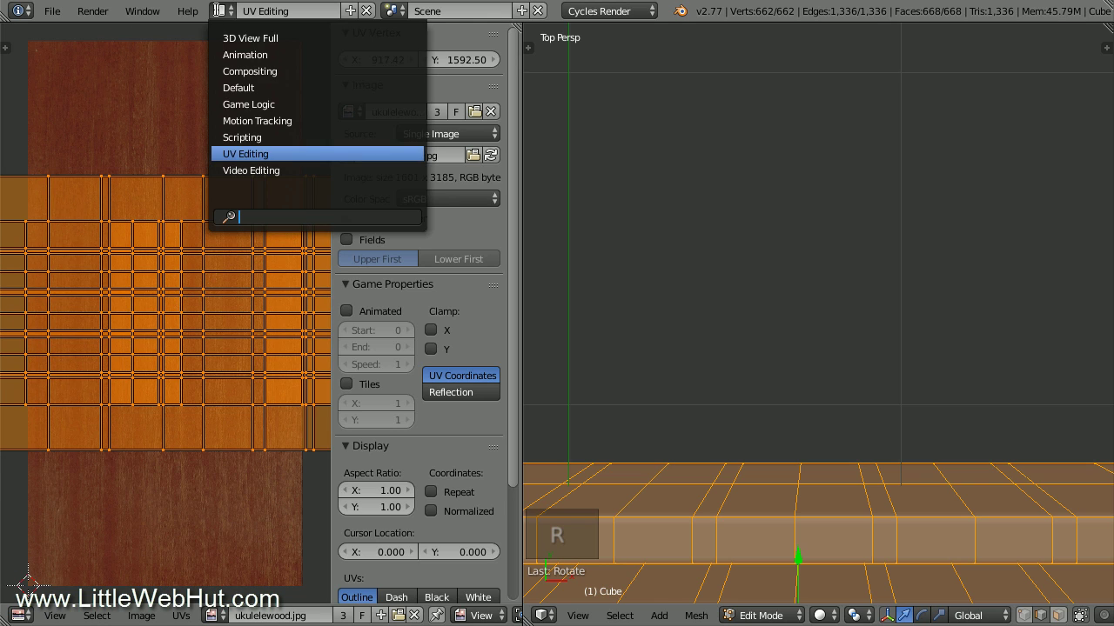
{"action": "left_click", "coordinate": [270, 88]}
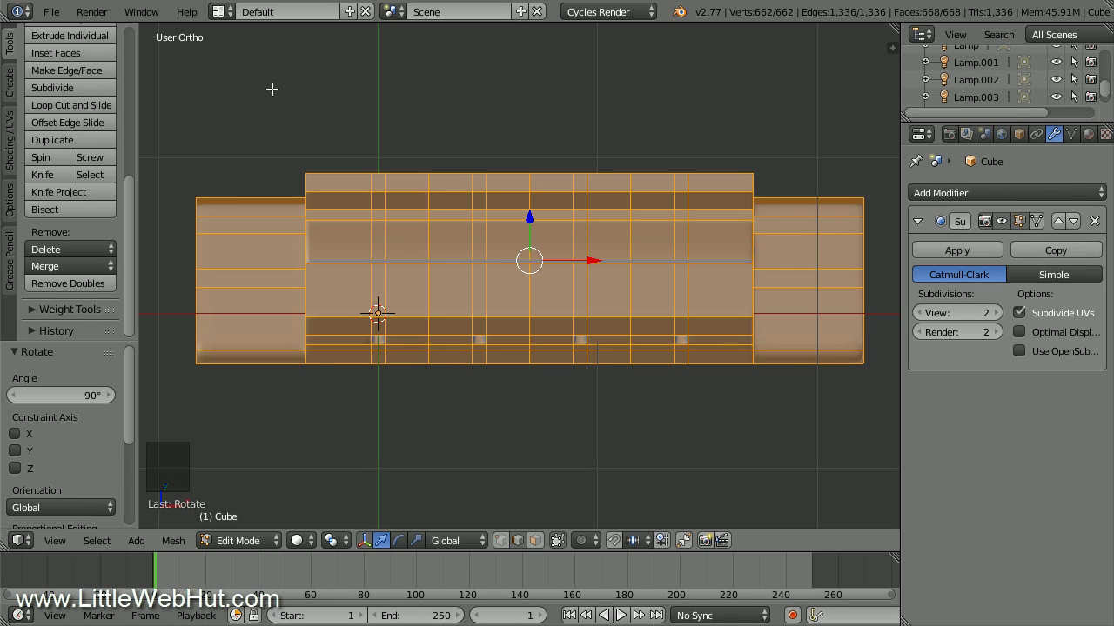
{"action": "key", "text": "Tab"}
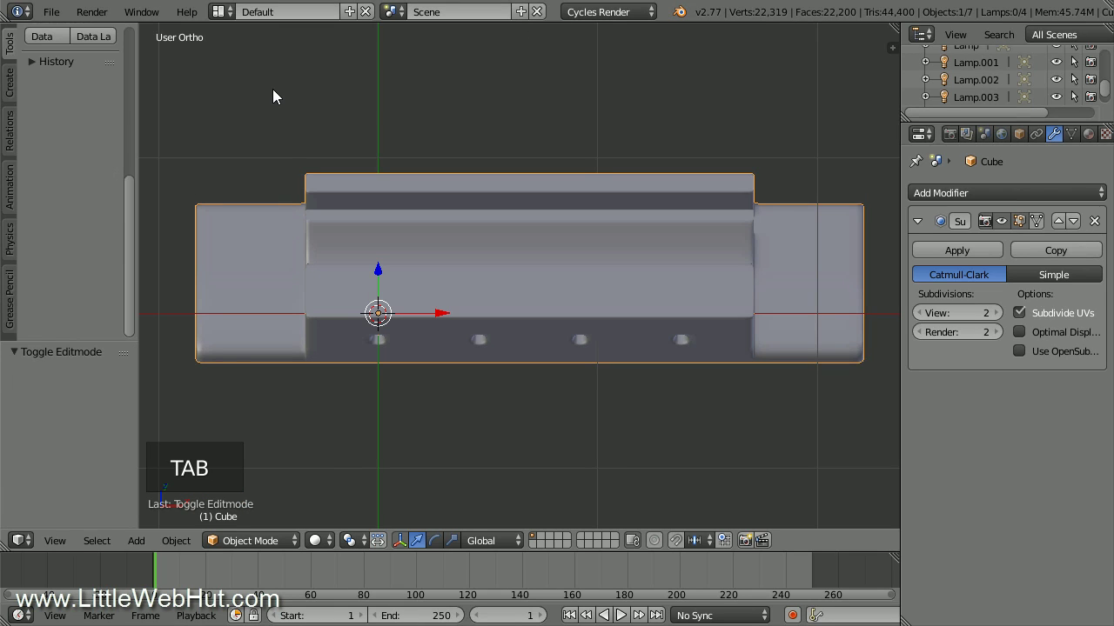
- Assign the "dark" material to the part, make it a separate copy and rename the copy "bridge"
{"action": "left_click", "coordinate": [1089, 134]}
{"action": "left_click", "coordinate": [921, 249]}
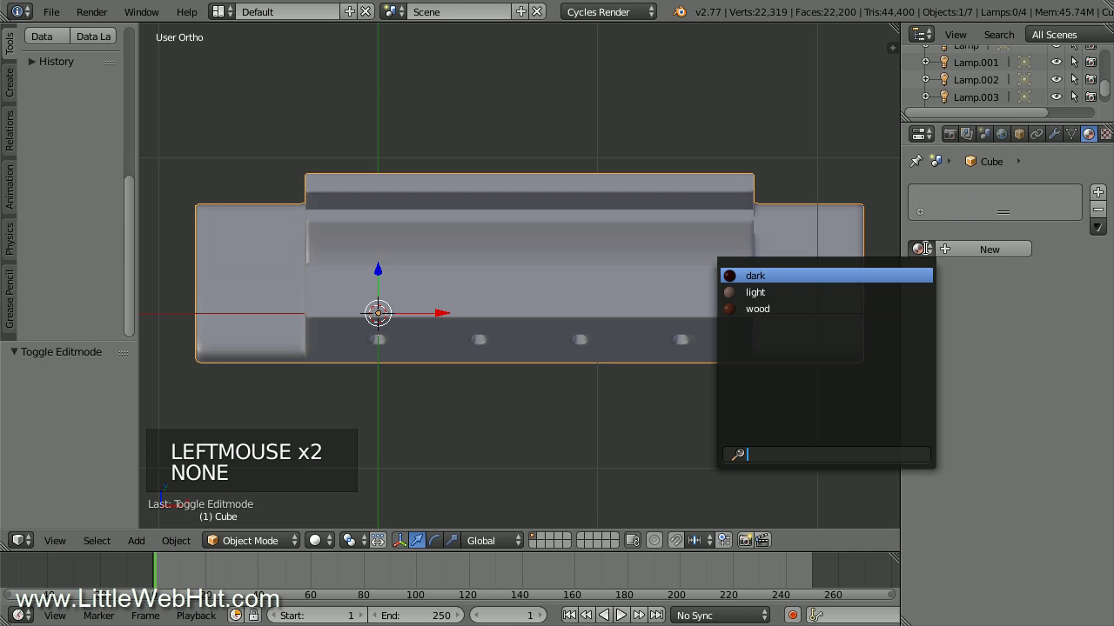
{"action": "left_click", "coordinate": [863, 276]}
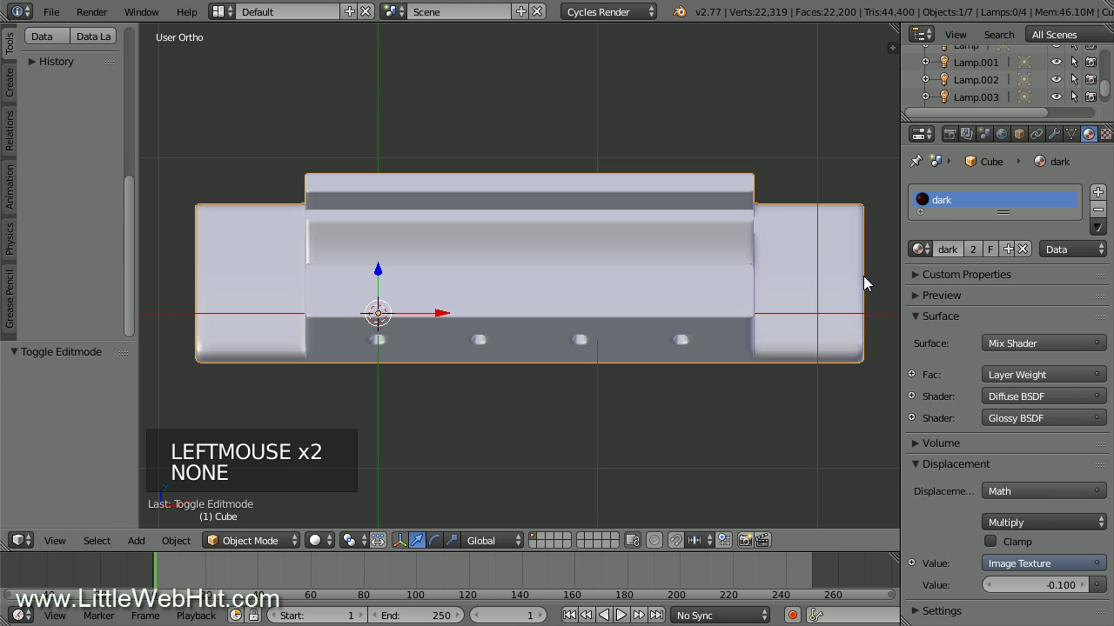
{"action": "left_click", "coordinate": [1007, 249]}
{"action": "double_click", "coordinate": [950, 200]}
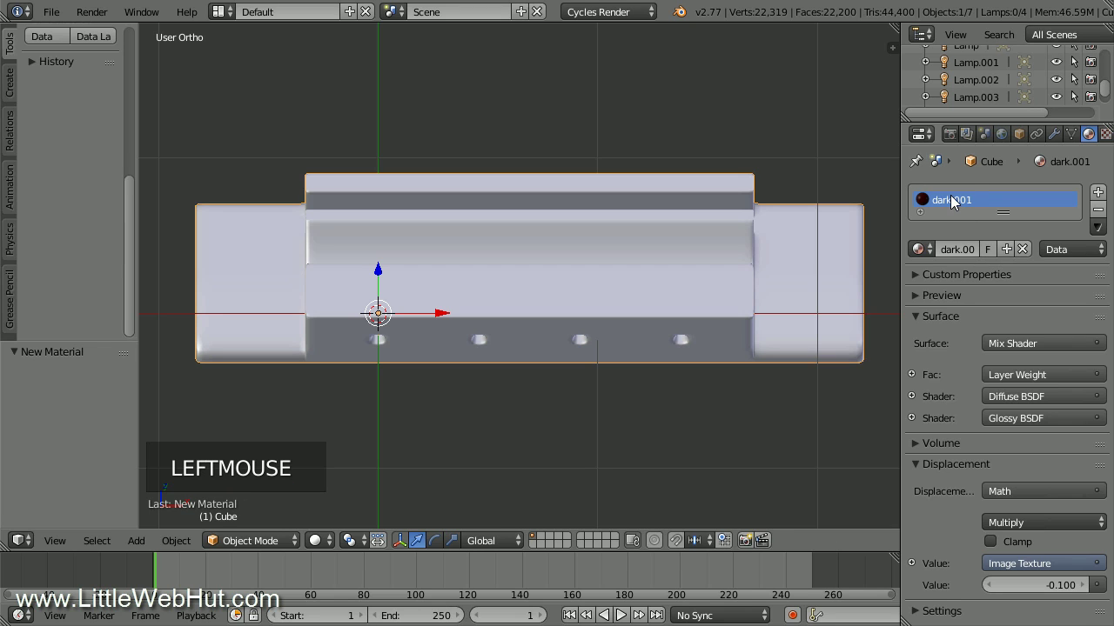
{"action": "type", "text": "brid"}
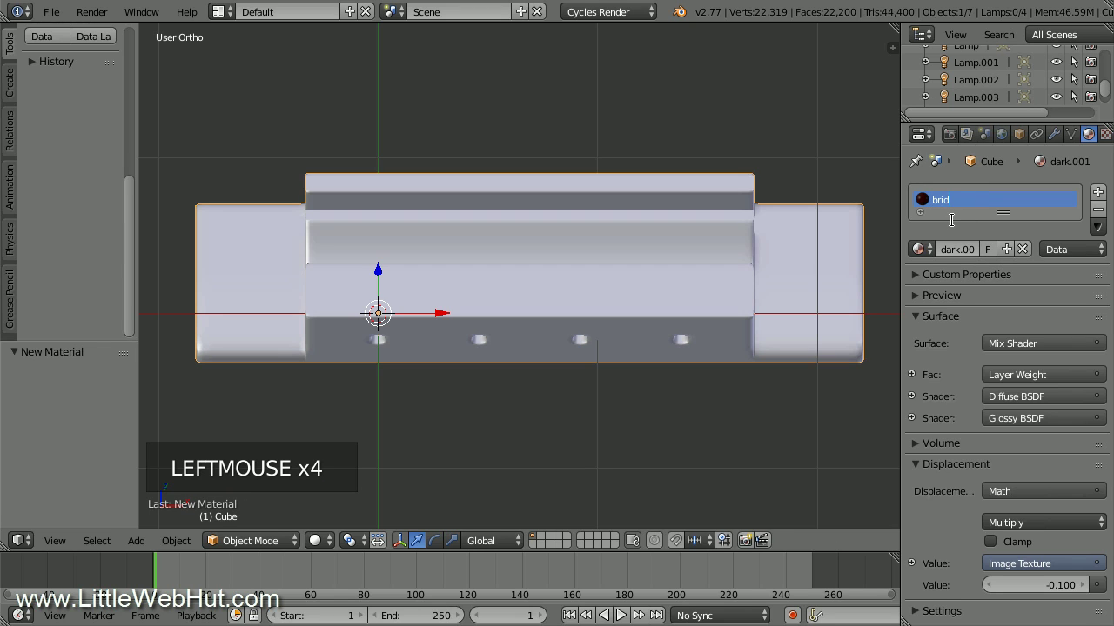
{"action": "type", "text": "ge"}
{"action": "key", "text": "Return"}
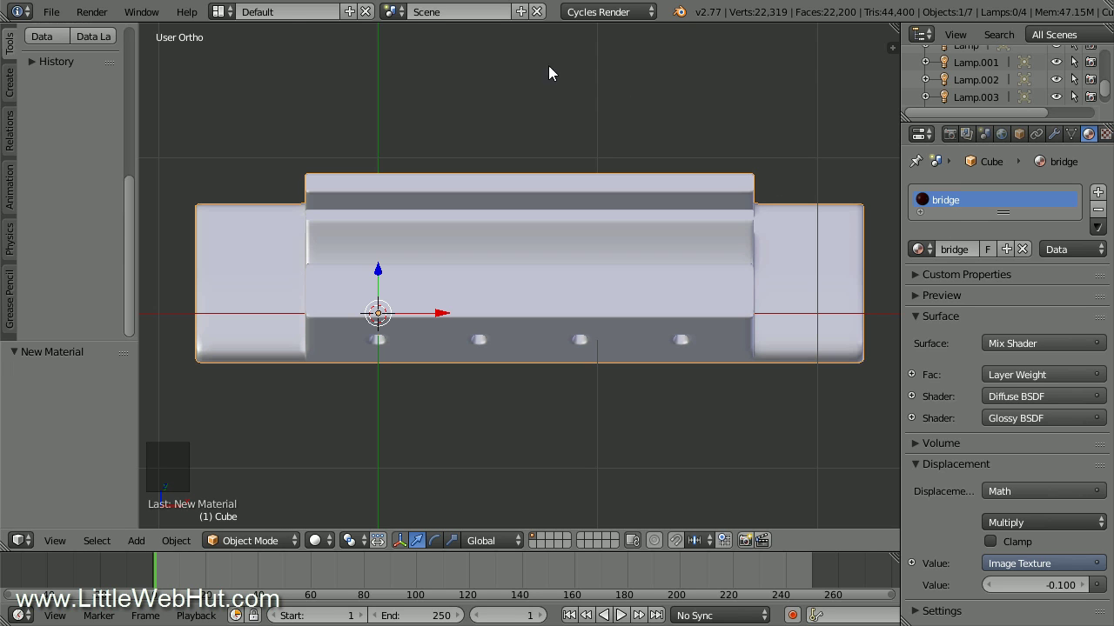
- Switch to the Compositing layout and show the framed bridge part in Rendered shading in the larger 3D view
{"action": "left_click", "coordinate": [221, 12]}
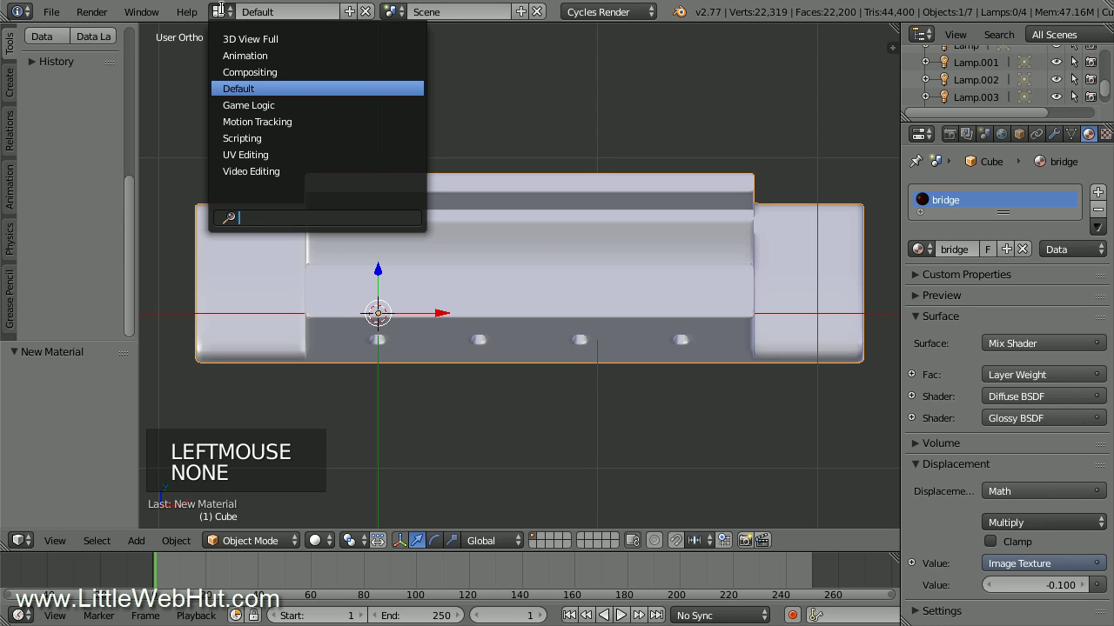
{"action": "left_click", "coordinate": [284, 75]}
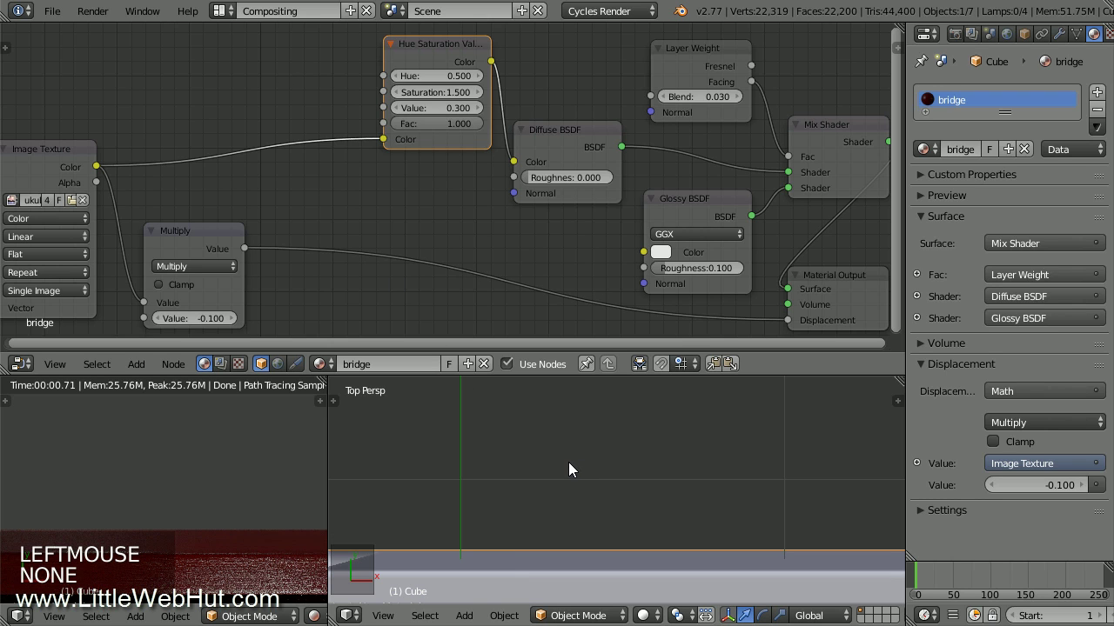
{"action": "scroll", "coordinate": [569, 462], "scroll_direction": "down", "scroll_amount": 6}
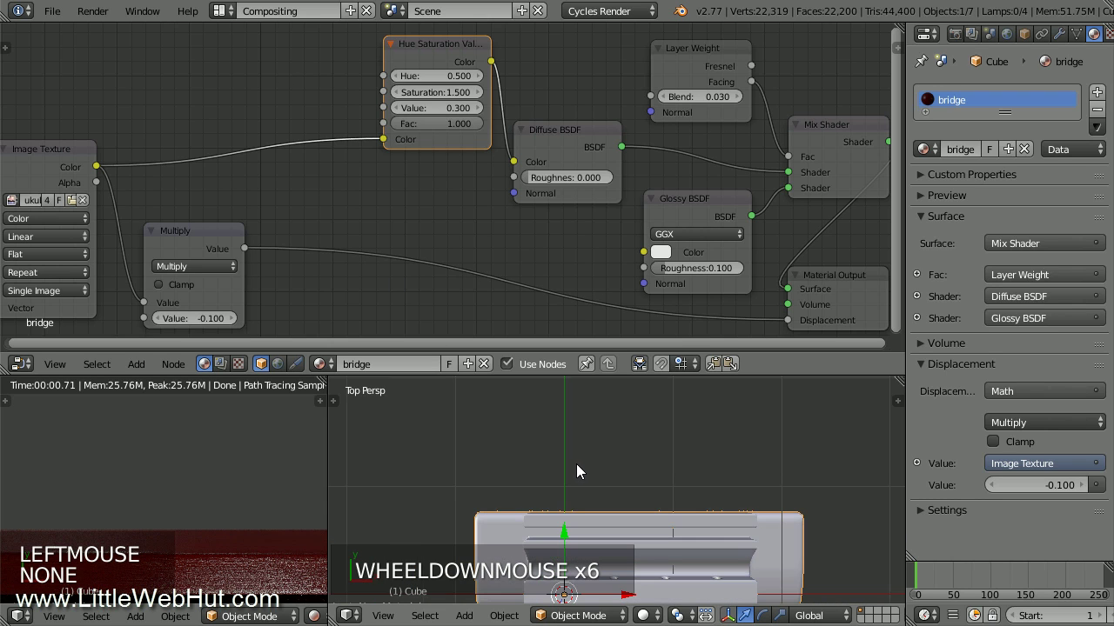
{"action": "middle_click_drag", "start_coordinate": [683, 483], "coordinate": [633, 427]}
{"action": "scroll", "coordinate": [651, 472], "scroll_direction": "down", "scroll_amount": 3}
{"action": "middle_click_drag", "start_coordinate": [651, 475], "coordinate": [718, 434], "text": "shift"}
{"action": "scroll", "coordinate": [722, 435], "scroll_direction": "up", "scroll_amount": 1}
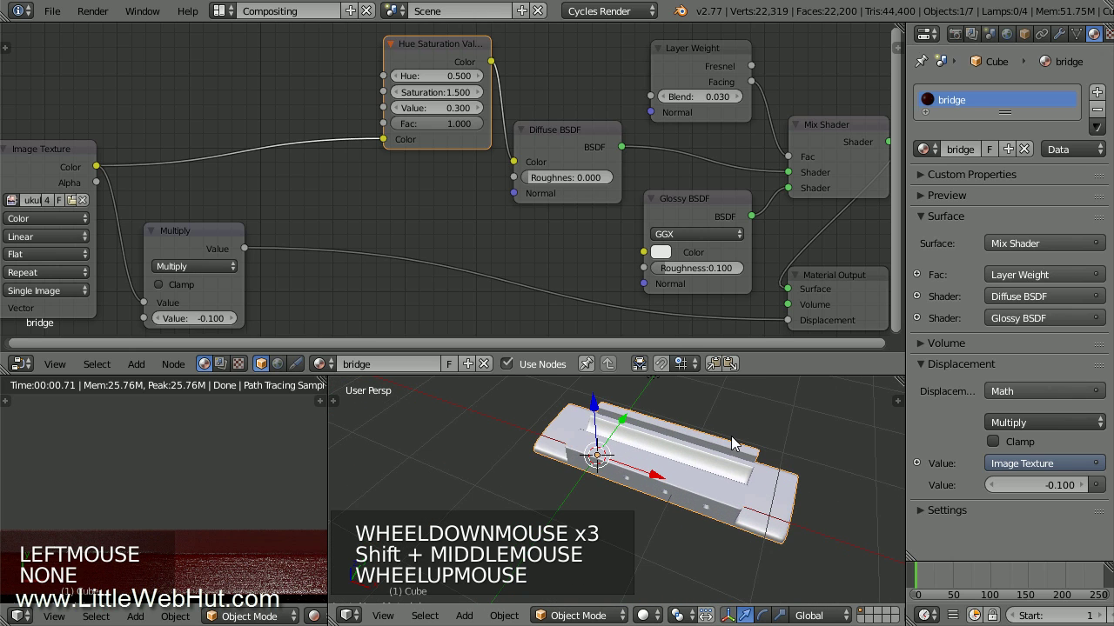
{"action": "left_click", "coordinate": [644, 615]}
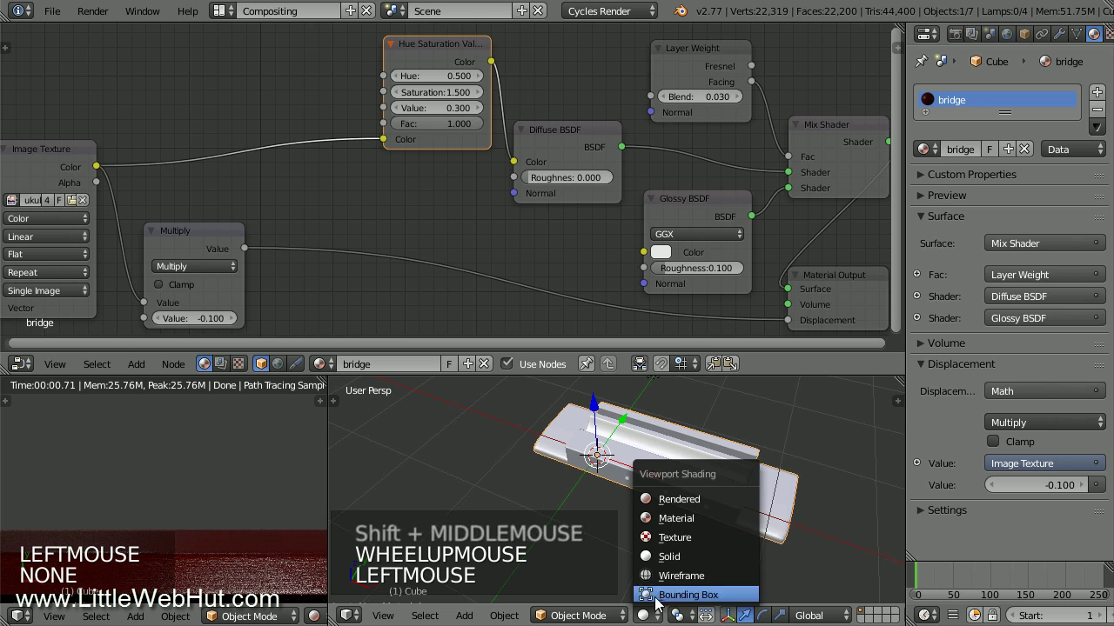
{"action": "left_click", "coordinate": [717, 498]}
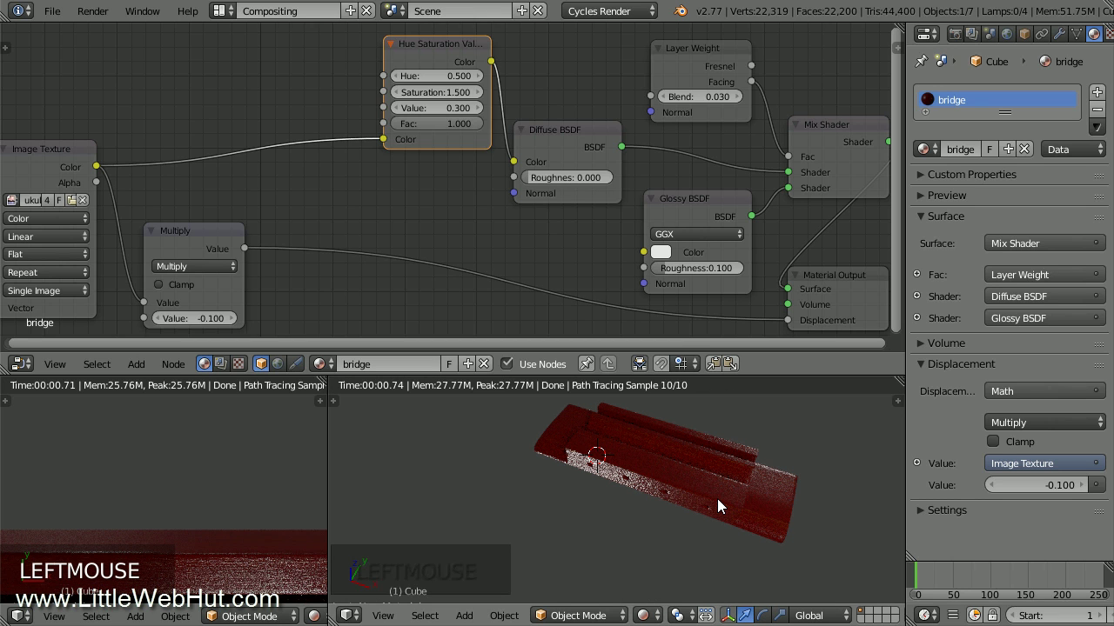
{"action": "middle_click_drag", "start_coordinate": [721, 482], "coordinate": [681, 504], "text": "shift"}
{"action": "scroll", "coordinate": [681, 499], "scroll_direction": "up", "scroll_amount": 1}
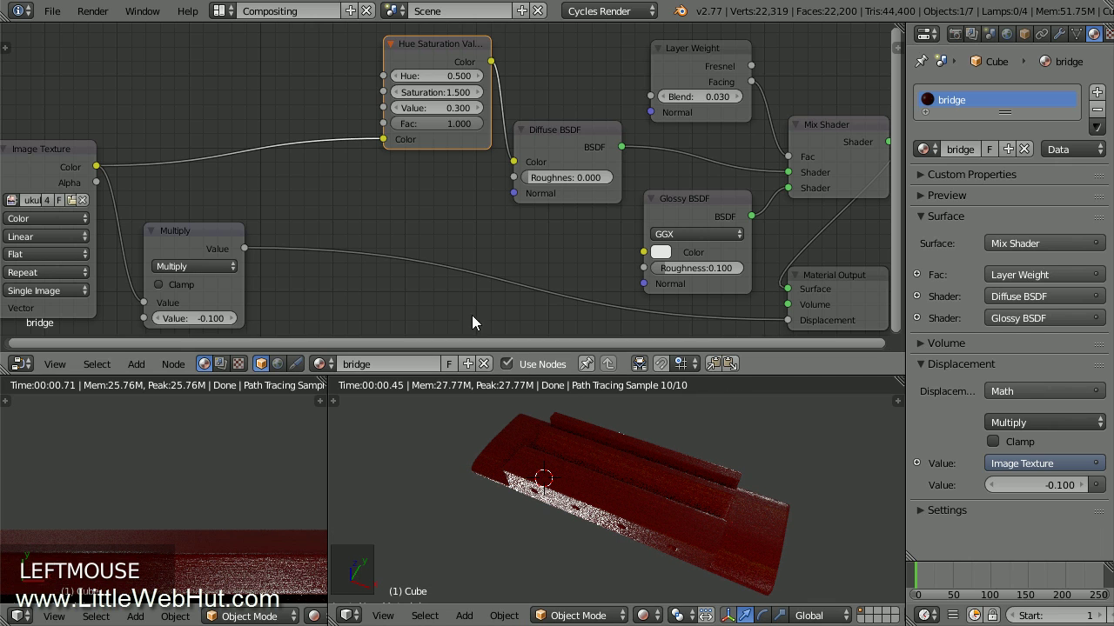
- Add a Bright/Contrast node on the link between the Image Texture and Hue Saturation Value nodes
{"action": "key", "text": "shift+a"}
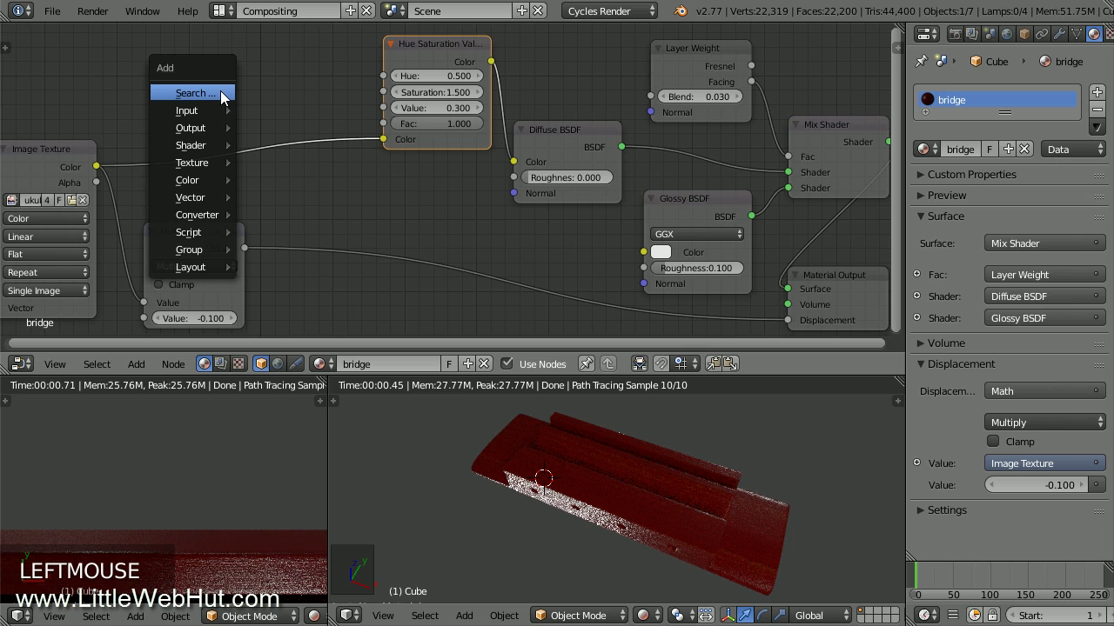
{"action": "mouse_move", "coordinate": [213, 180]}
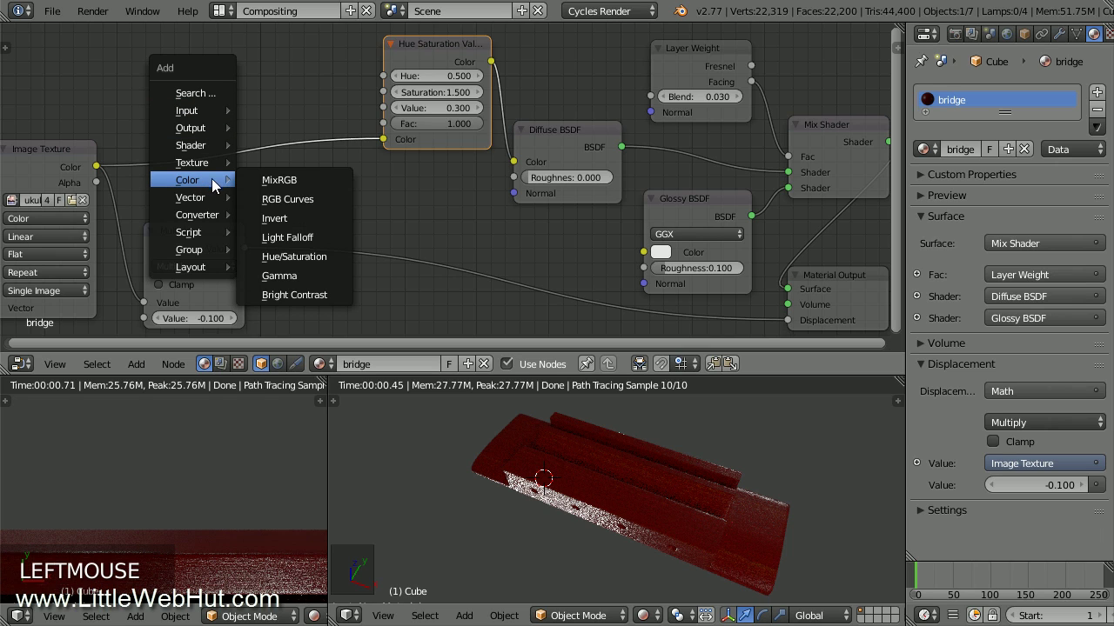
{"action": "left_click", "coordinate": [323, 294]}
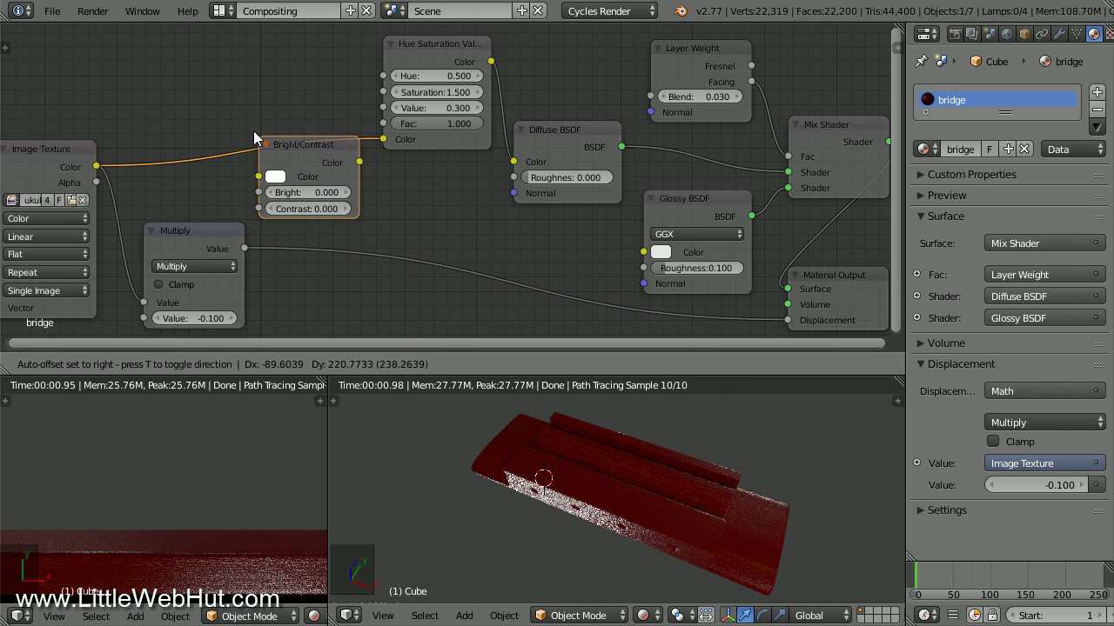
{"action": "left_click", "coordinate": [209, 104]}
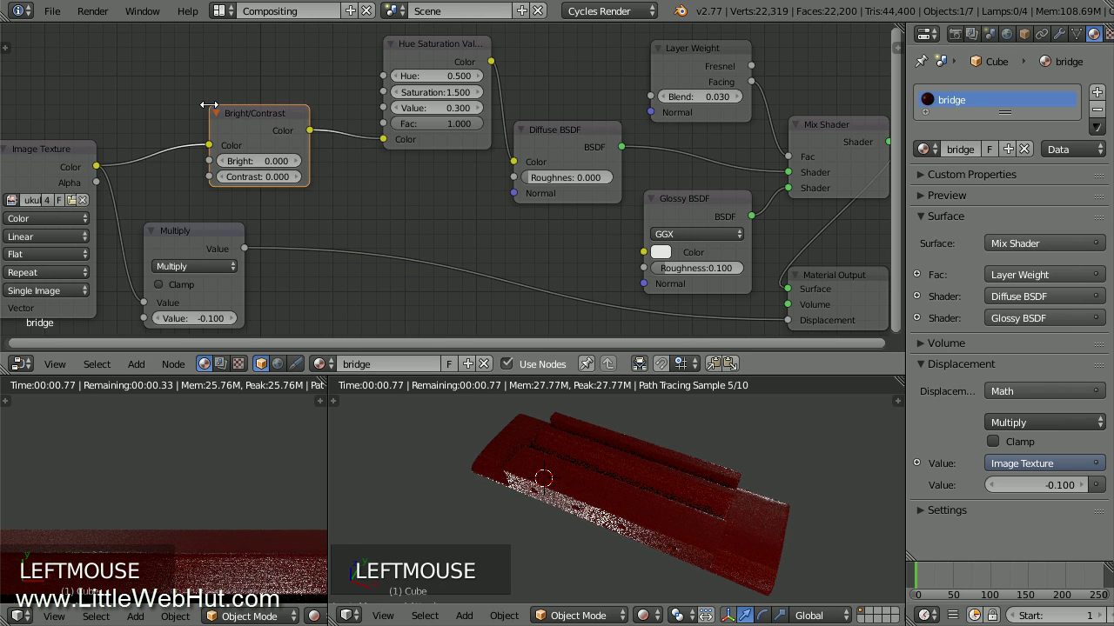
- Set the Bright/Contrast node's Bright to 0.4 and Contrast to 1.2
{"action": "left_click", "coordinate": [249, 161]}
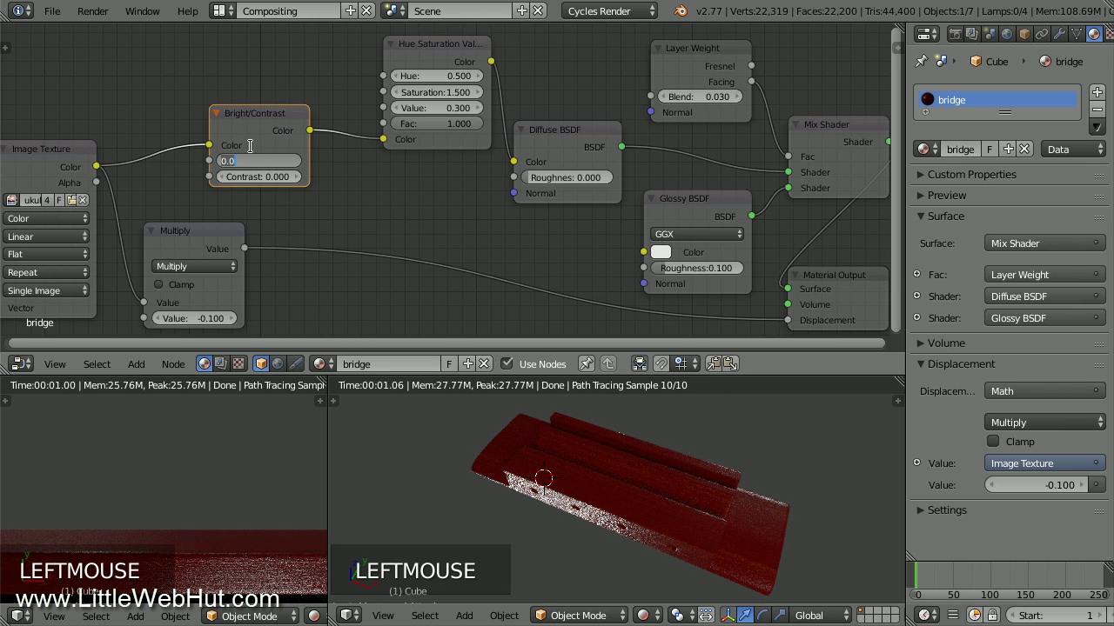
{"action": "key", "text": "BackSpace"}
{"action": "type", "text": ".4"}
{"action": "left_click", "coordinate": [249, 146]}
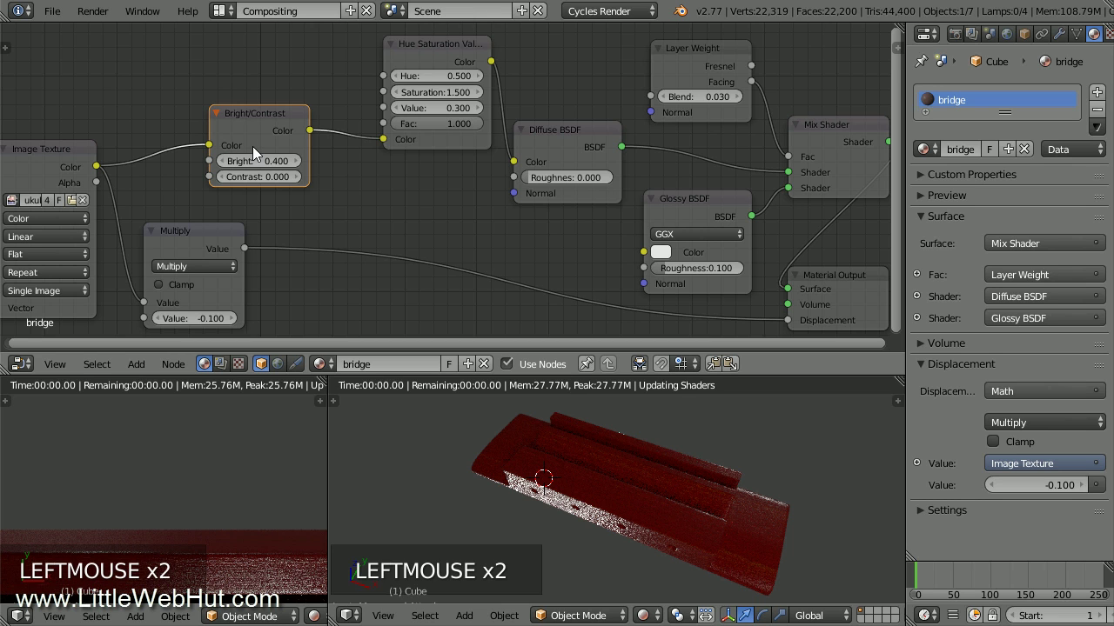
{"action": "left_click", "coordinate": [260, 176]}
{"action": "type", "text": "1"}
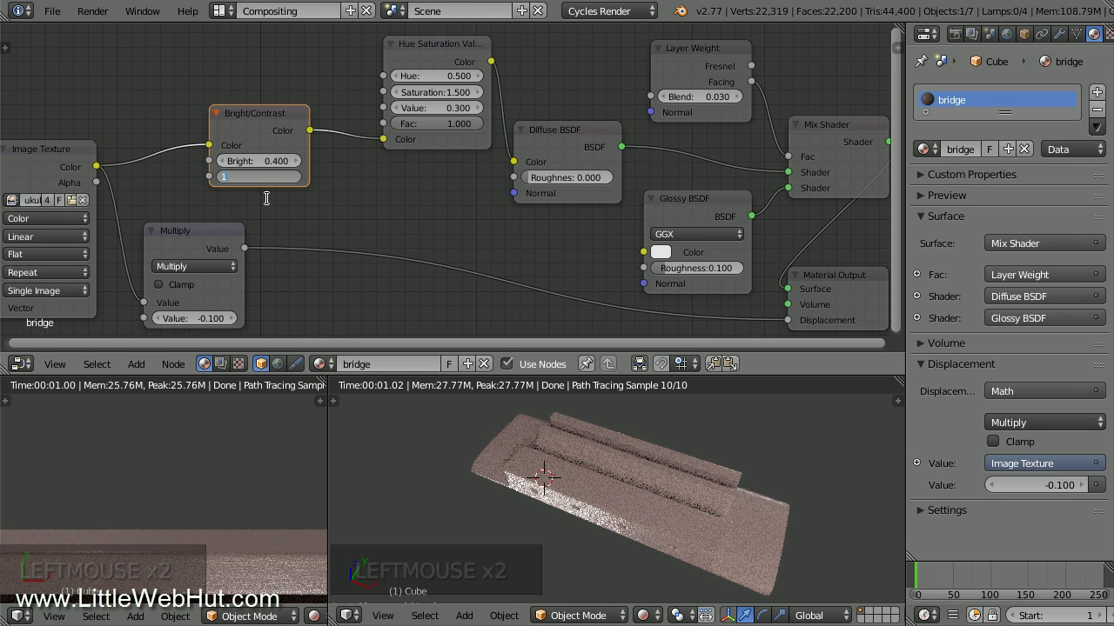
{"action": "type", "text": ".2"}
{"action": "left_click", "coordinate": [309, 210]}
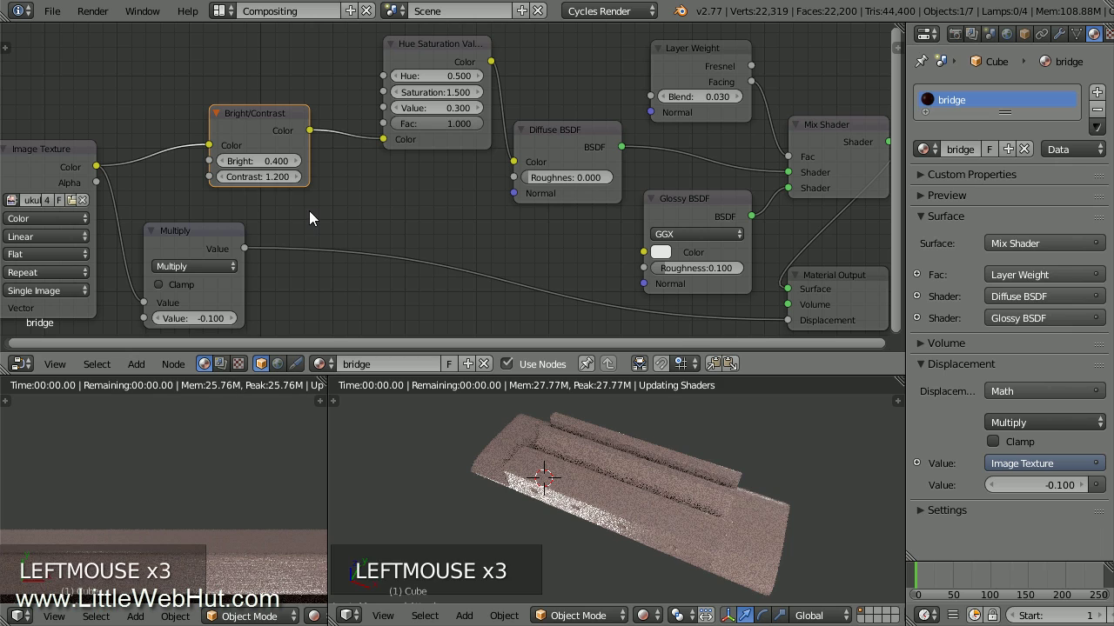
- Set the Hue Saturation Value node's Saturation to 0.7 and Value to 0.1
{"action": "left_click", "coordinate": [445, 92]}
{"action": "key", "text": "BackSpace"}
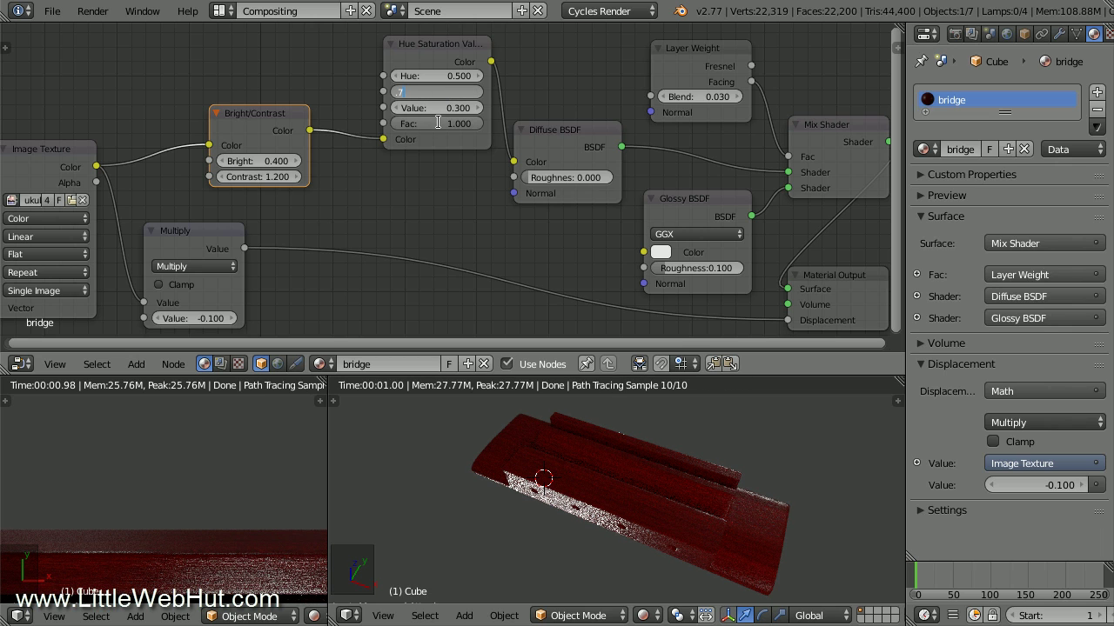
{"action": "type", "text": ".7"}
{"action": "left_click", "coordinate": [440, 125]}
{"action": "left_click", "coordinate": [443, 107]}
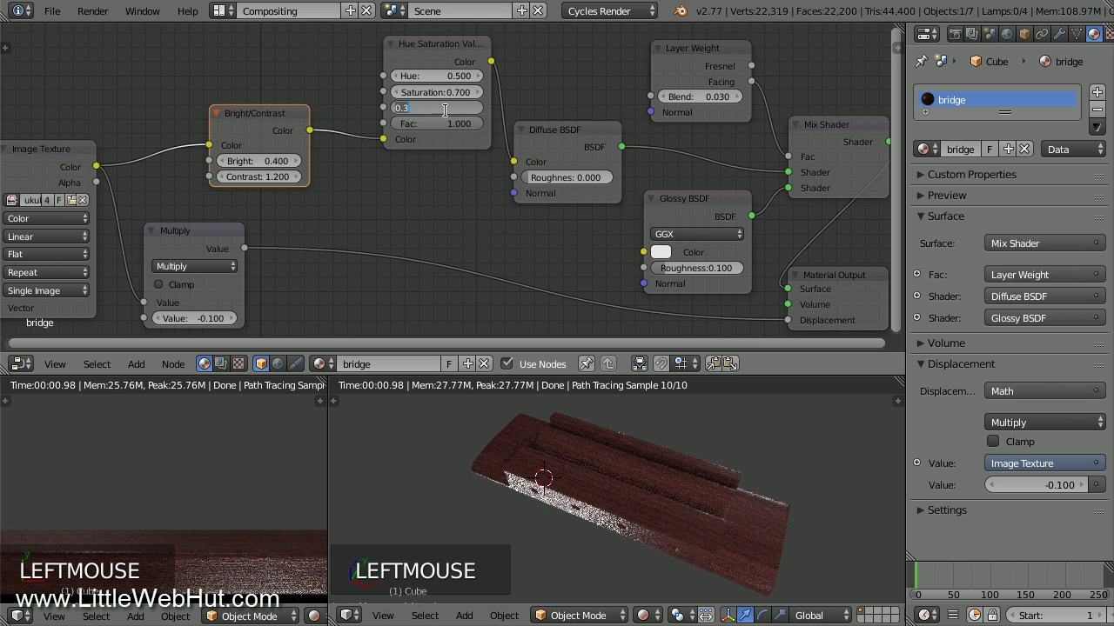
{"action": "key", "text": "BackSpace"}
{"action": "type", "text": ".1"}
{"action": "left_click", "coordinate": [459, 165]}
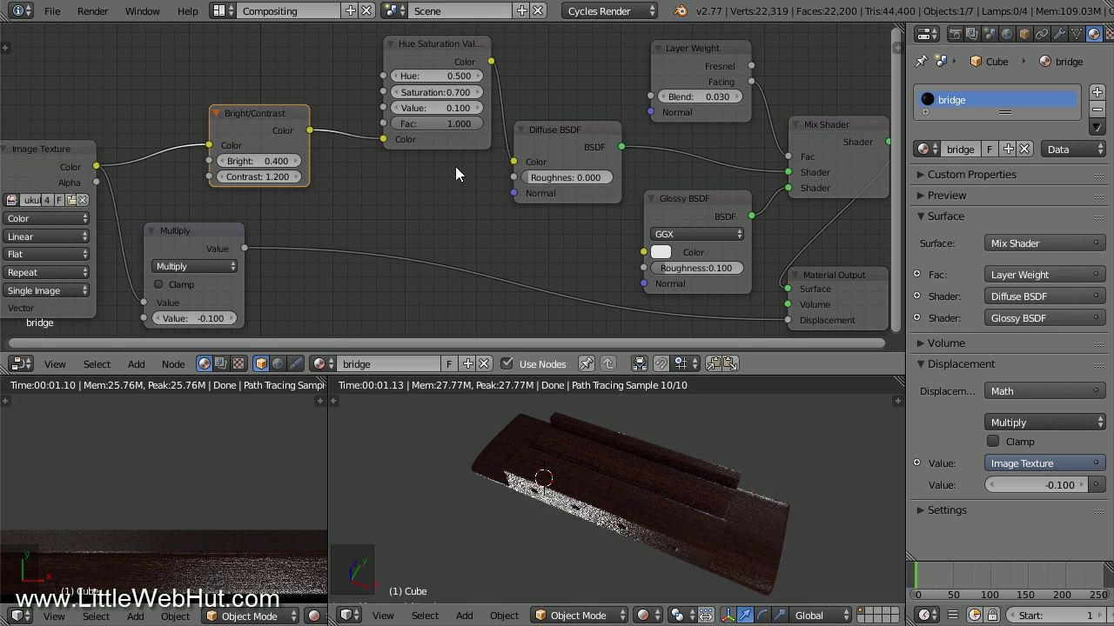
- Set the Glossy BSDF node's roughness to 0.2
{"action": "left_click", "coordinate": [713, 271]}
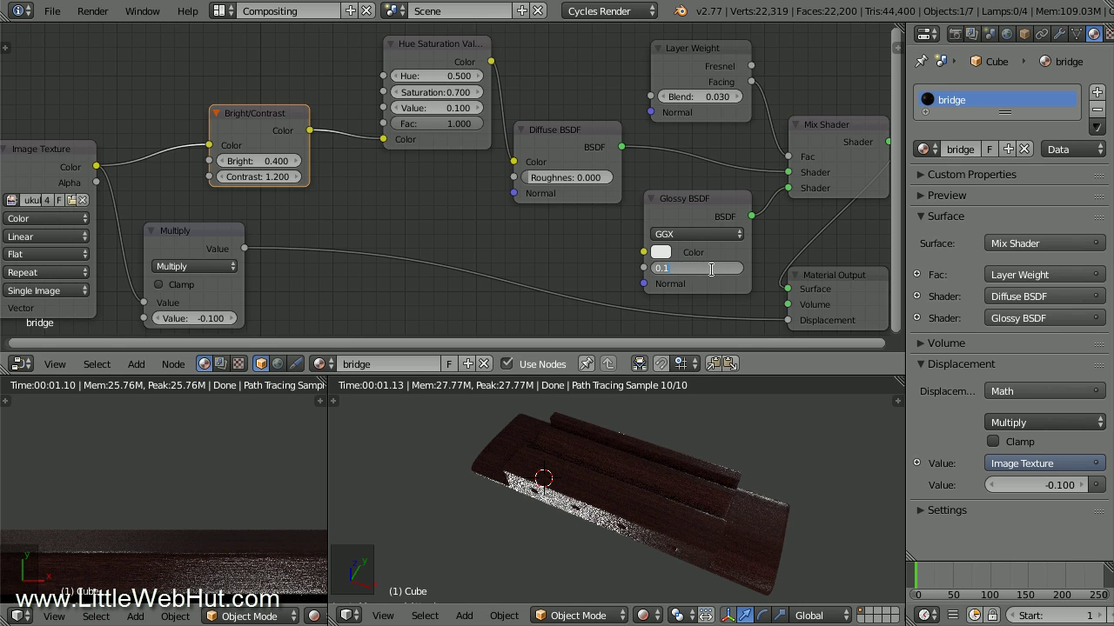
{"action": "key", "text": "BackSpace"}
{"action": "type", "text": ".2"}
{"action": "left_click", "coordinate": [713, 285]}
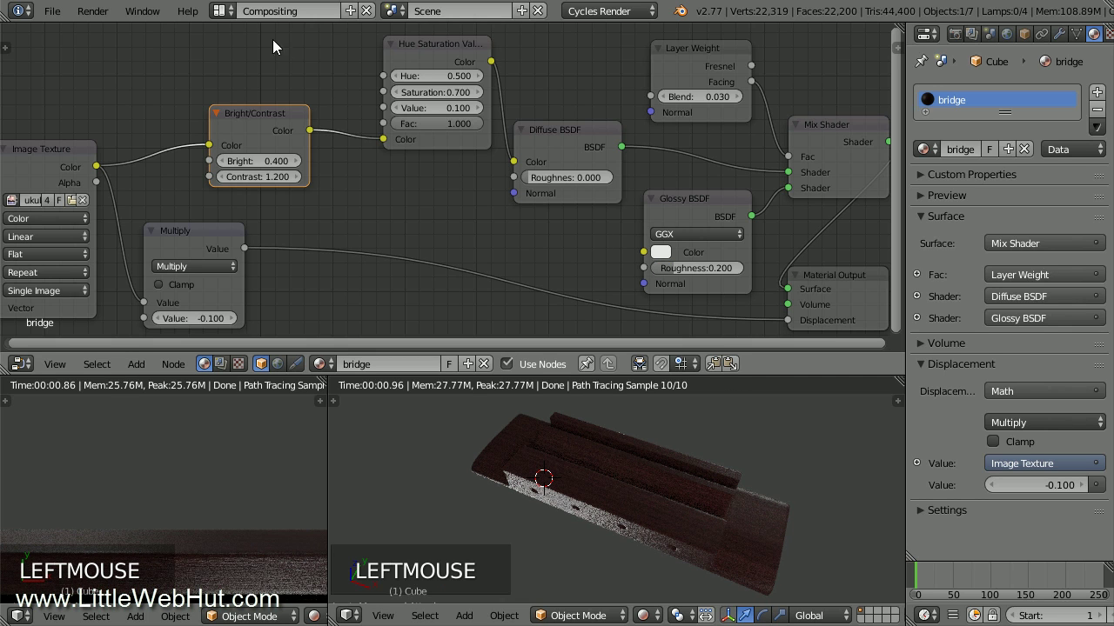
- Return to the Default layout and set the bridge part's origin to its geometry
{"action": "left_click", "coordinate": [221, 11]}
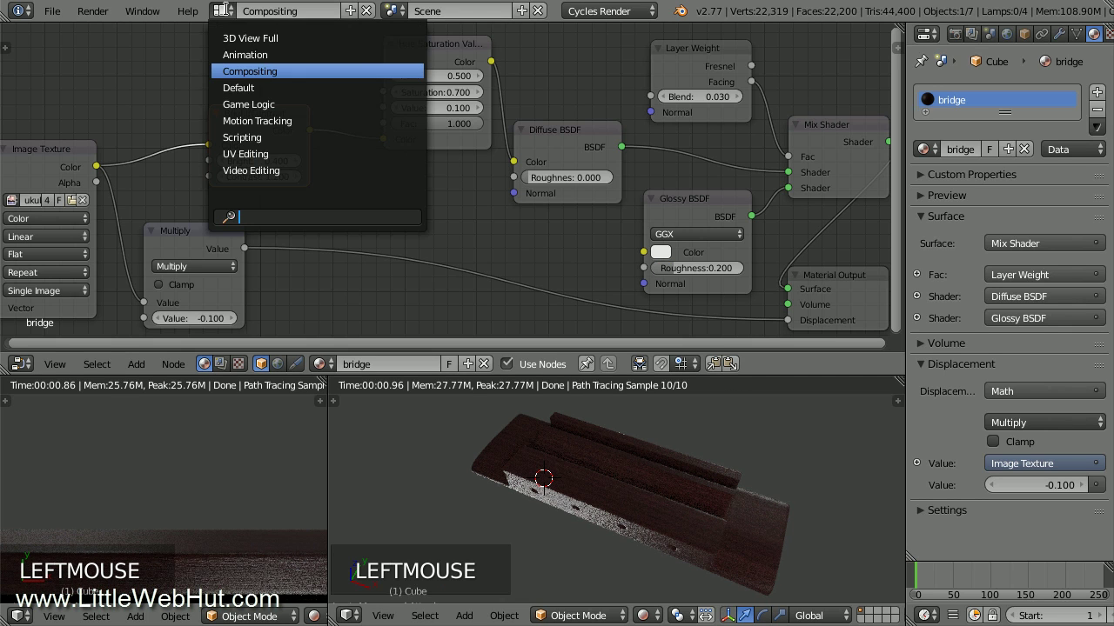
{"action": "left_click", "coordinate": [264, 88]}
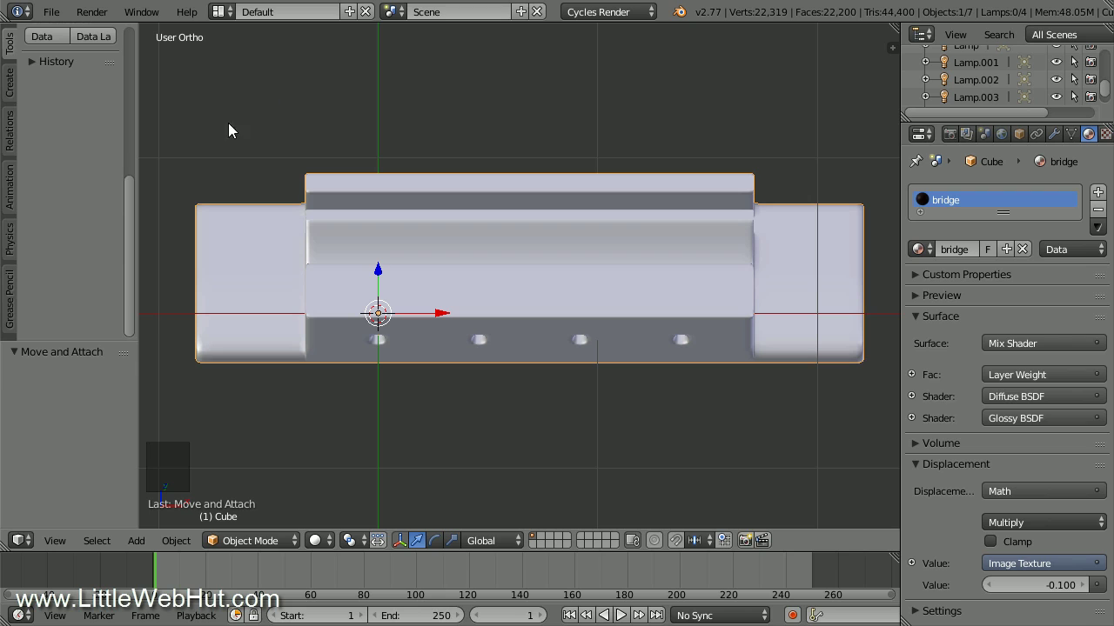
{"action": "left_click_drag", "start_coordinate": [128, 229], "coordinate": [139, 80]}
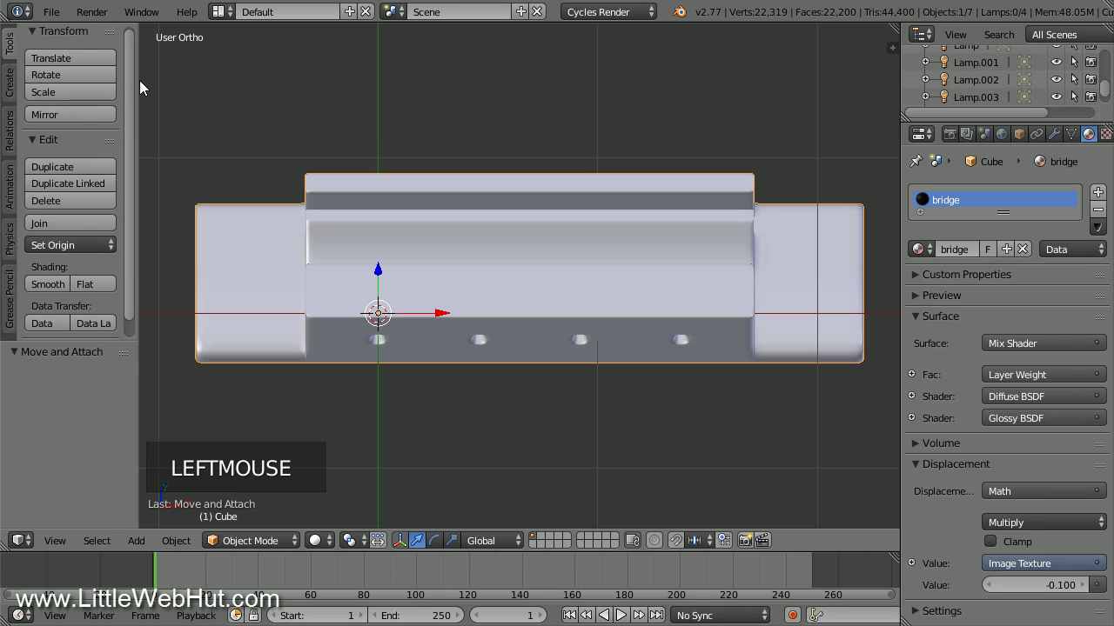
{"action": "left_click", "coordinate": [94, 246]}
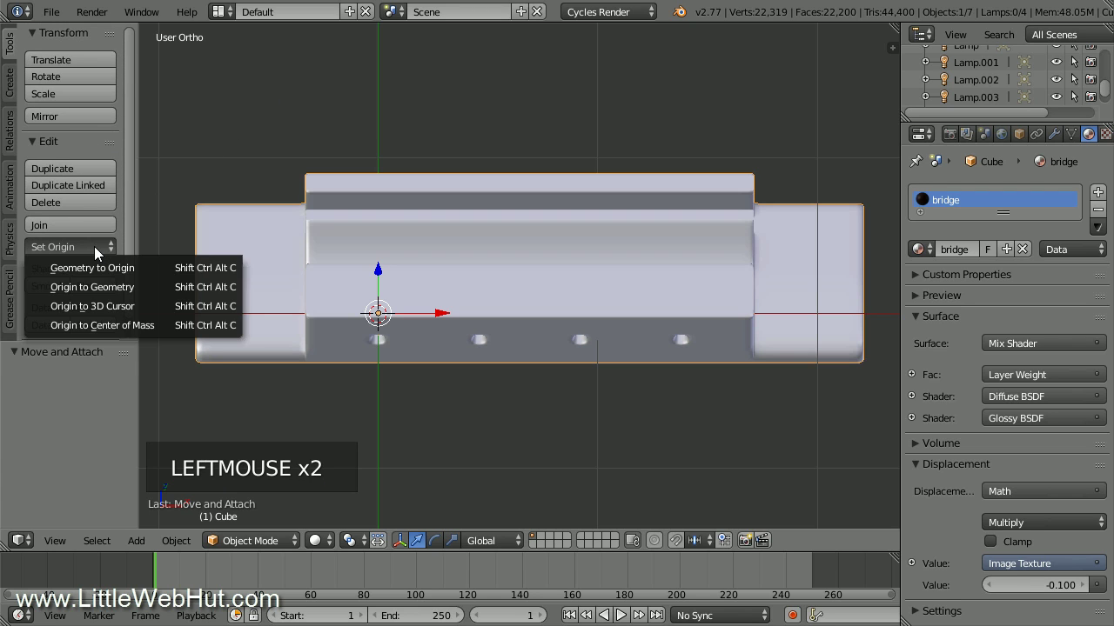
{"action": "left_click", "coordinate": [147, 286]}
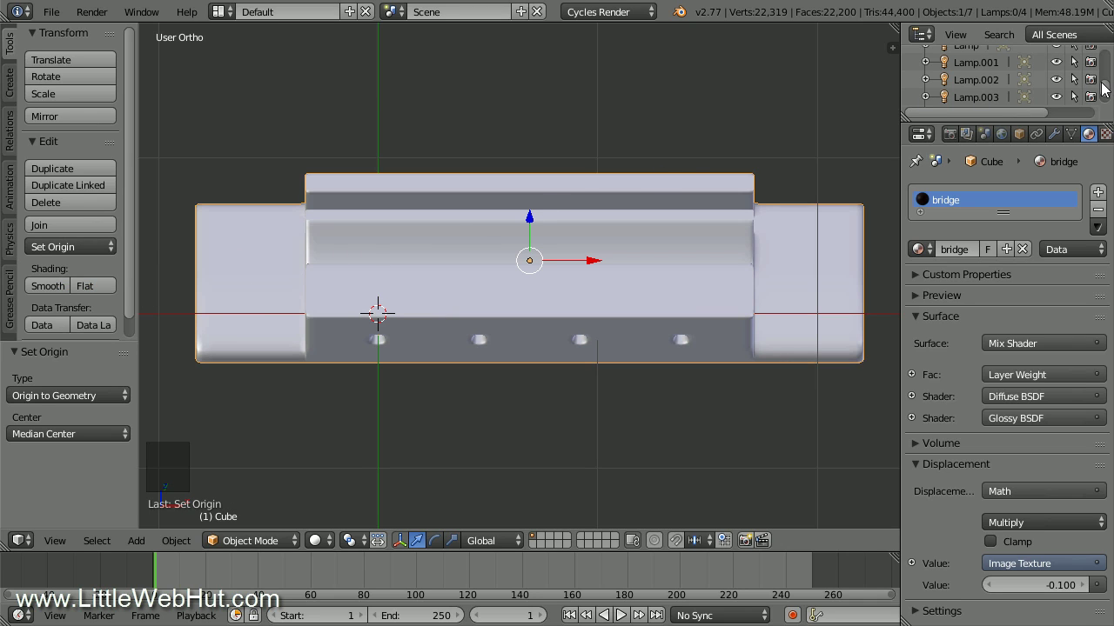
- Unhide the body and place the bridge part on it at location X 0 and Y -2
{"action": "left_click_drag", "start_coordinate": [1106, 91], "coordinate": [1108, 102]}
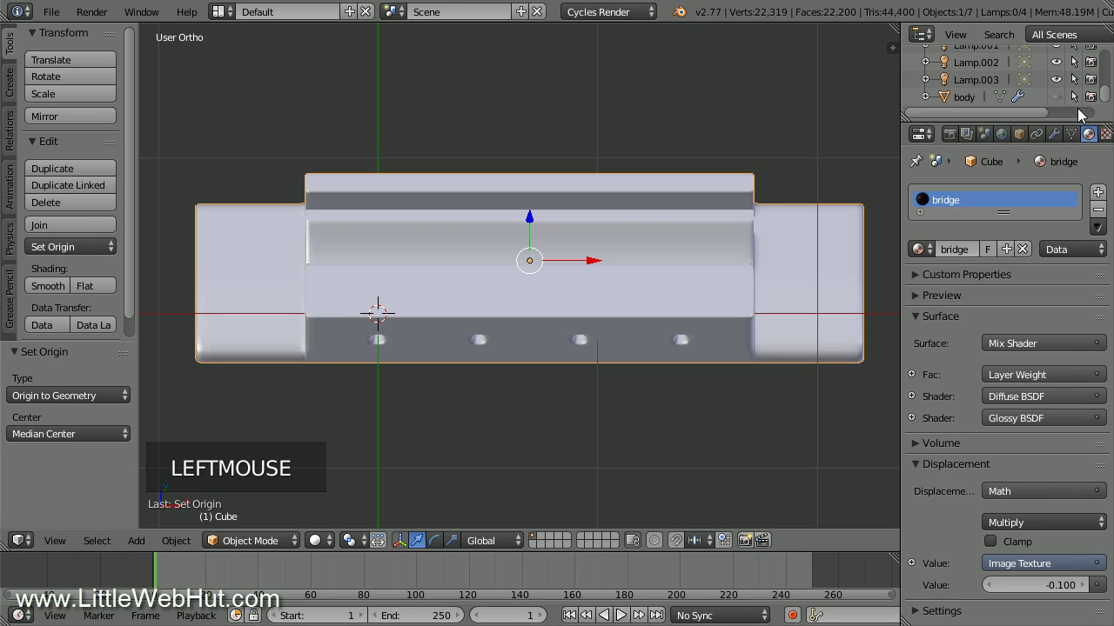
{"action": "left_click", "coordinate": [1056, 98]}
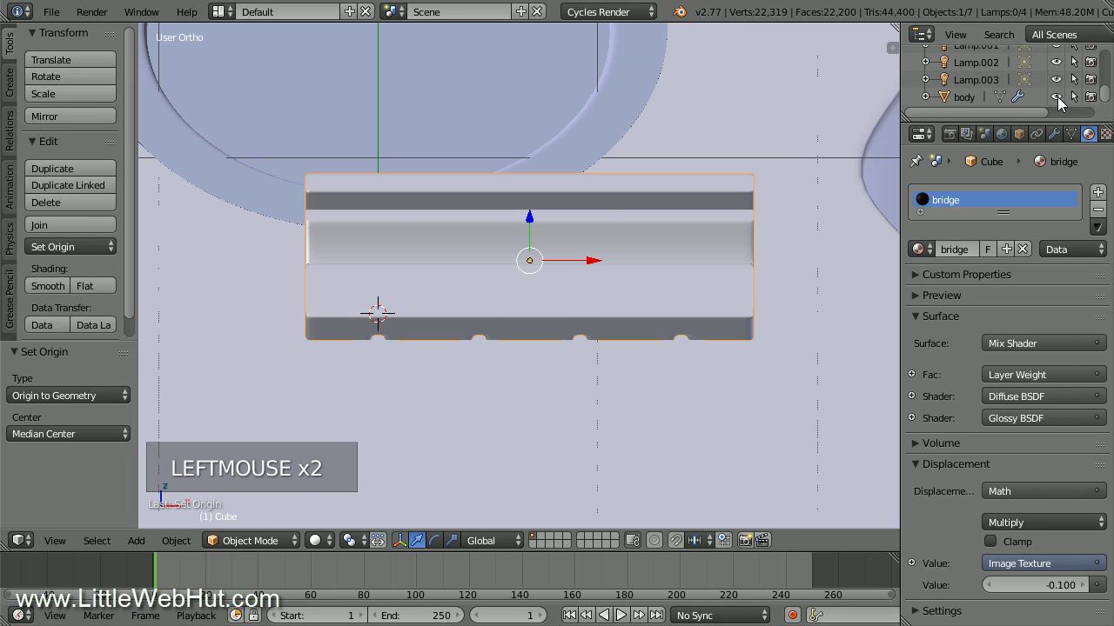
{"action": "key", "text": "n"}
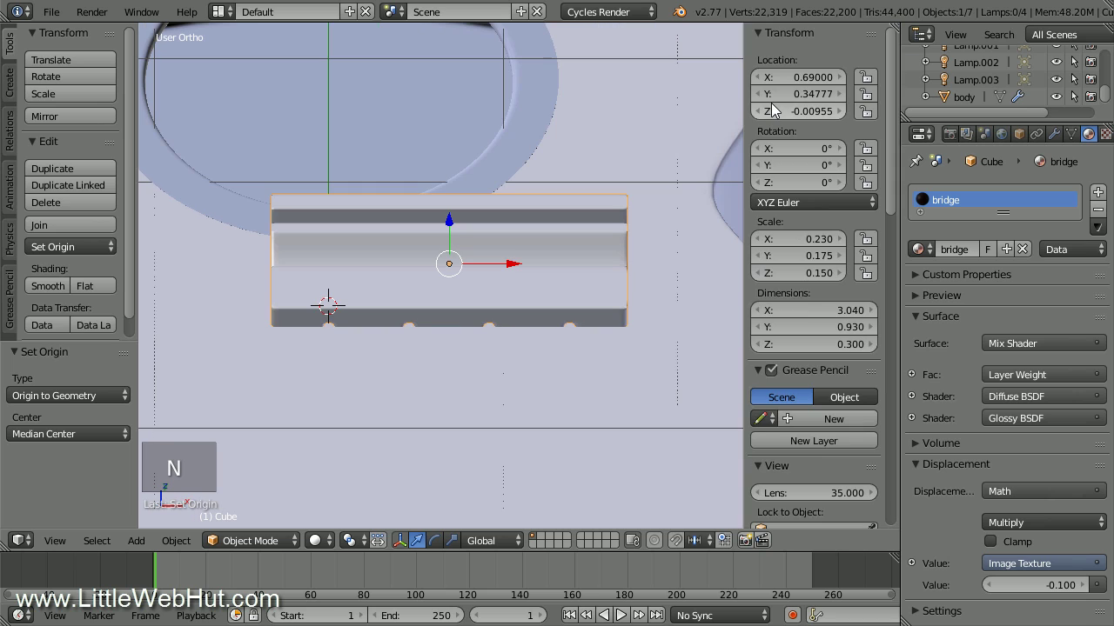
{"action": "scroll", "coordinate": [485, 179], "scroll_direction": "down", "scroll_amount": 4}
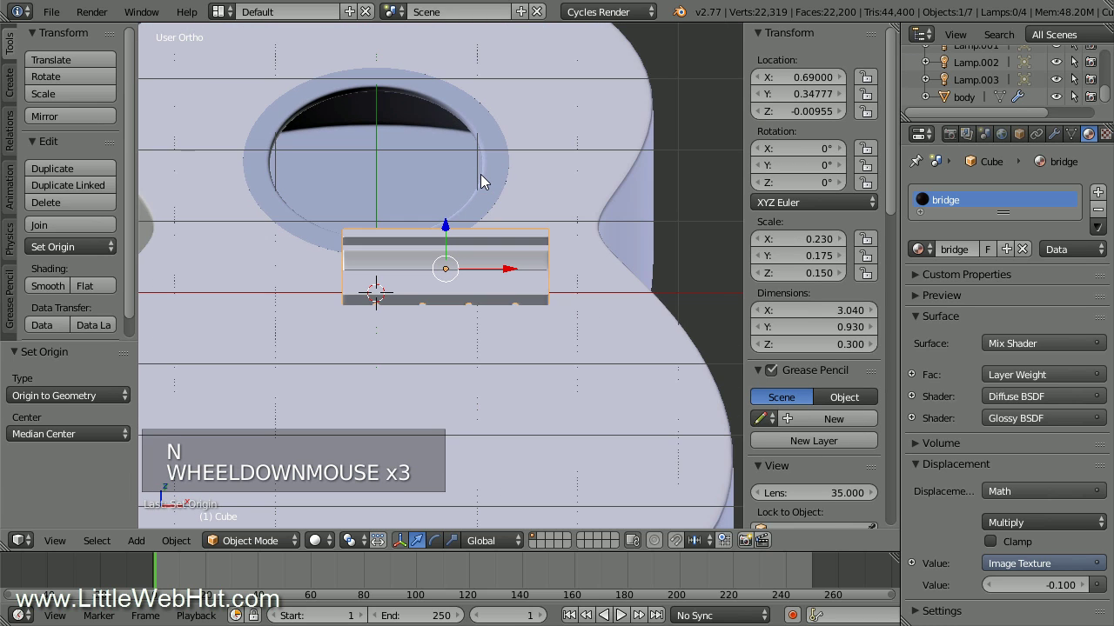
{"action": "scroll", "coordinate": [485, 181], "scroll_direction": "down", "scroll_amount": 1}
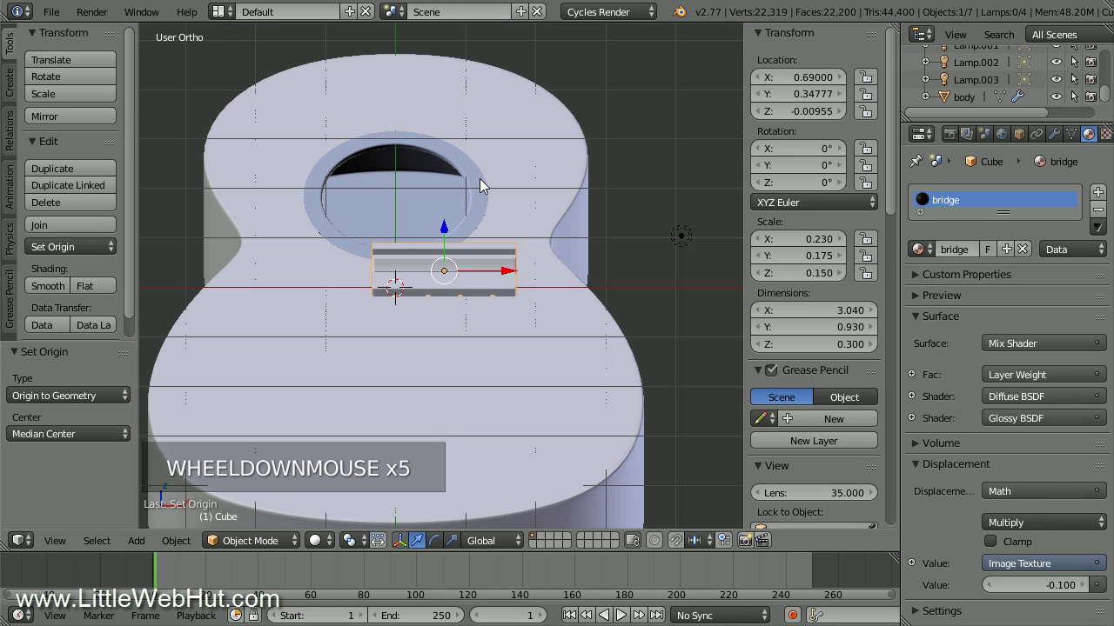
{"action": "left_click", "coordinate": [801, 77]}
{"action": "type", "text": "0"}
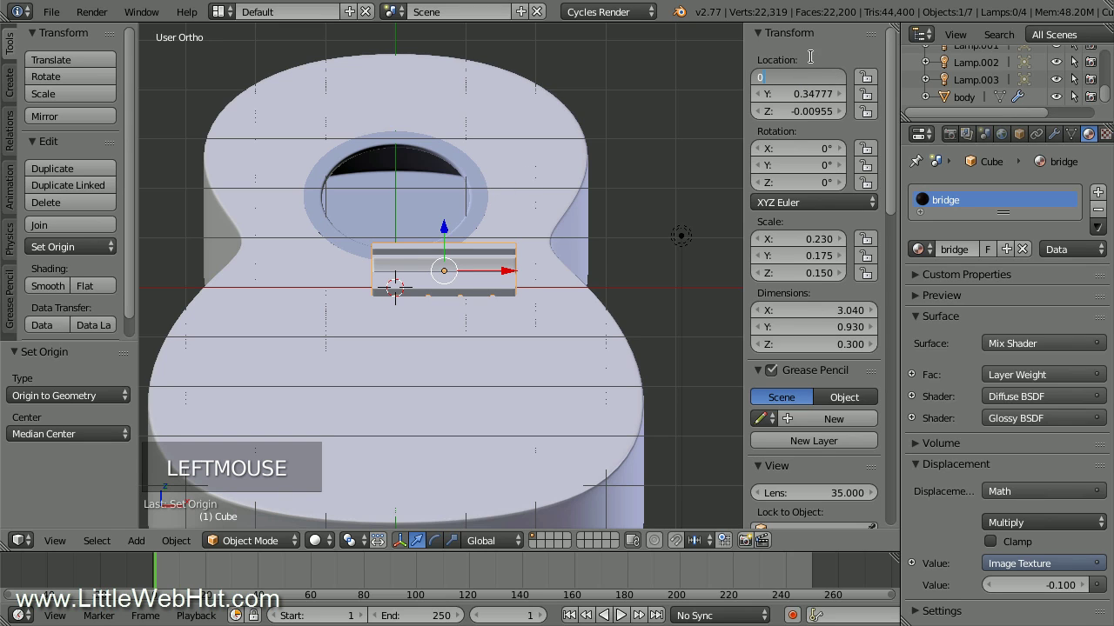
{"action": "key", "text": "Return"}
{"action": "left_click", "coordinate": [813, 91]}
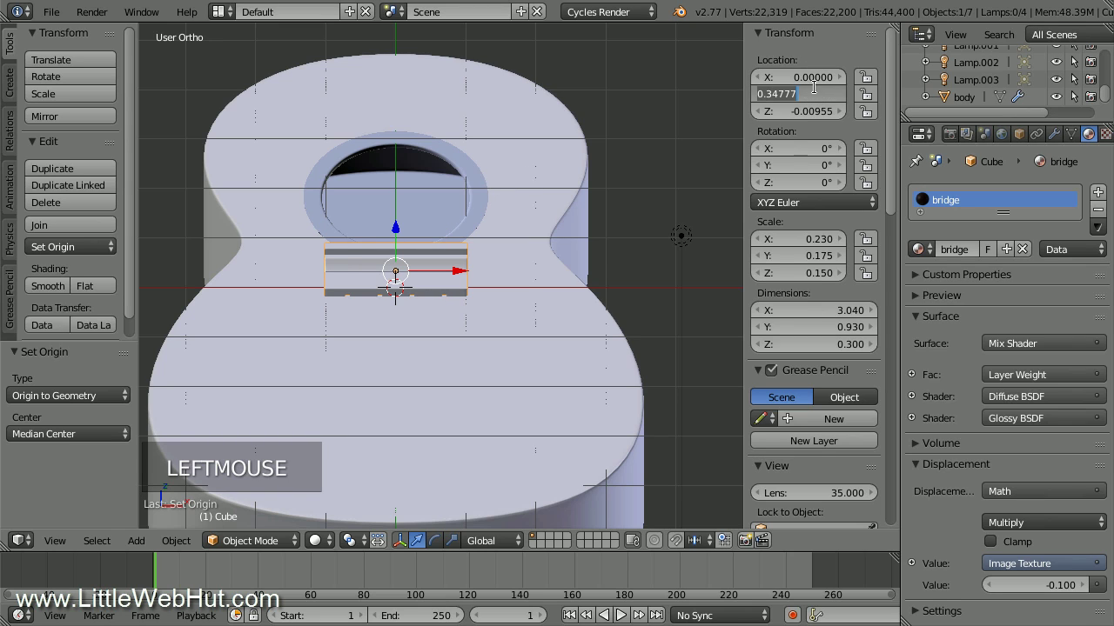
{"action": "key", "text": "BackSpace"}
{"action": "type", "text": "-2"}
{"action": "key", "text": "Return"}
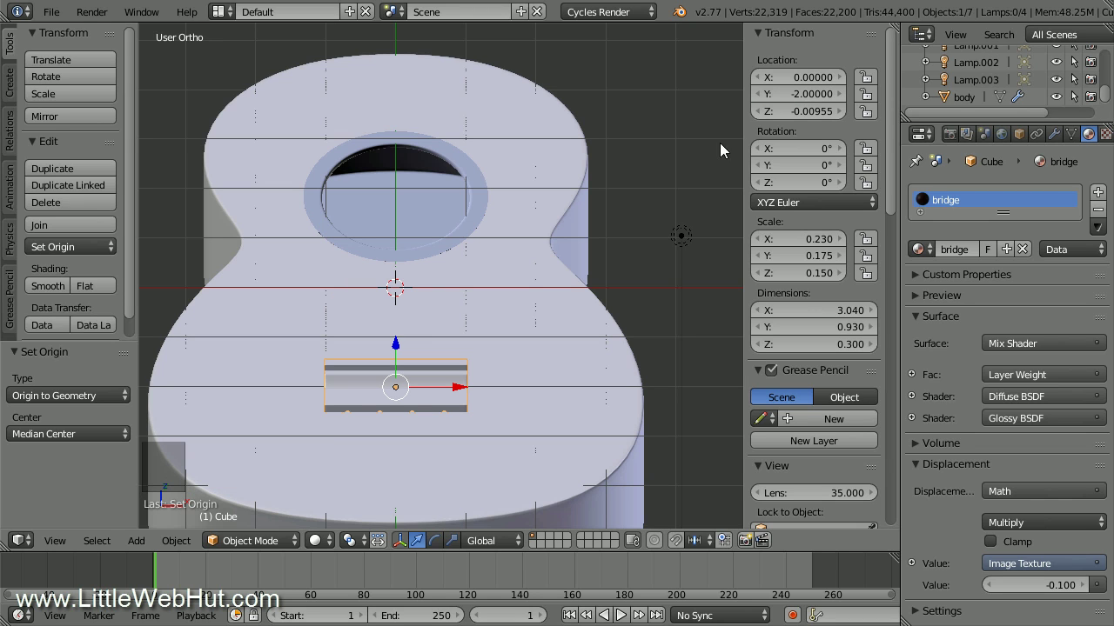
- Raise the bridge part about 0.15 along Z in the right view so its base rests on the body's top surface
{"action": "key", "text": "KP_3"}
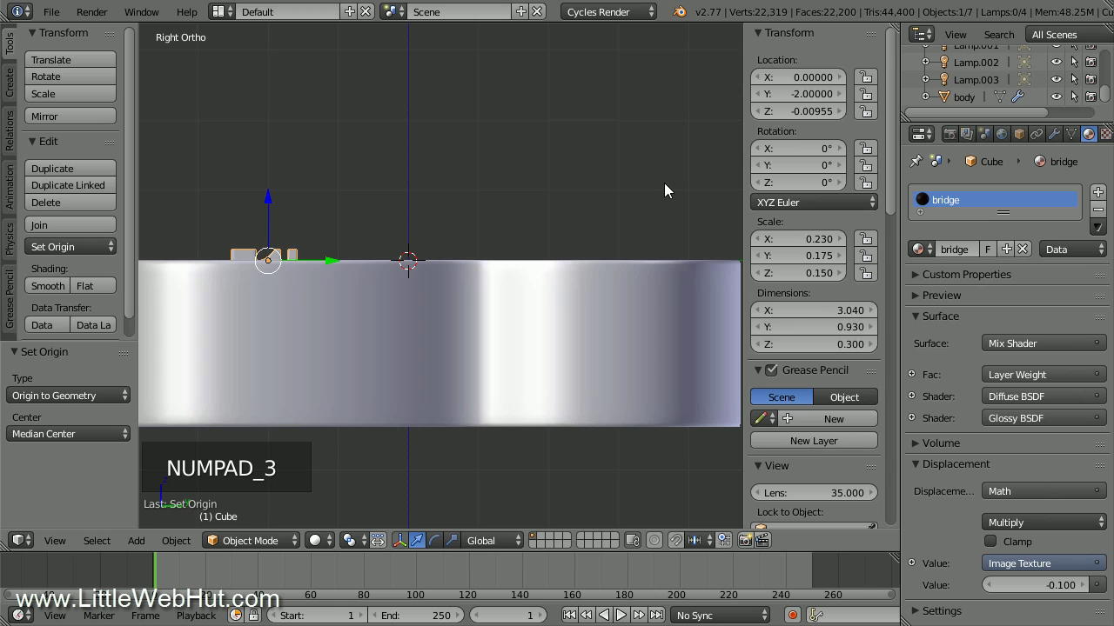
{"action": "key", "text": "KP_Decimal"}
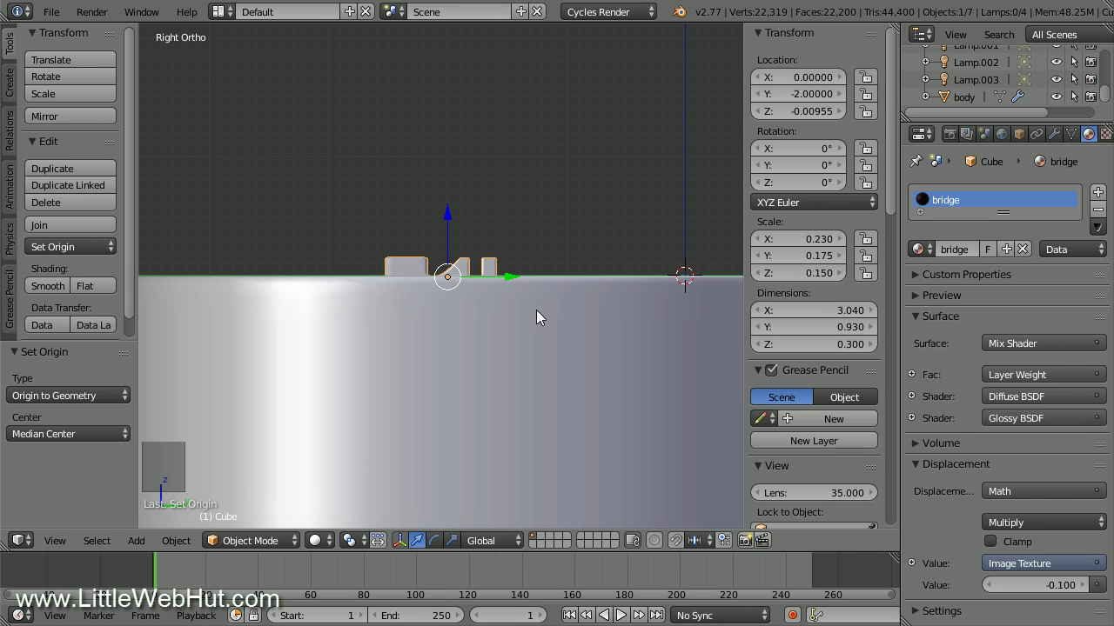
{"action": "scroll", "coordinate": [521, 311], "scroll_direction": "up", "scroll_amount": 5}
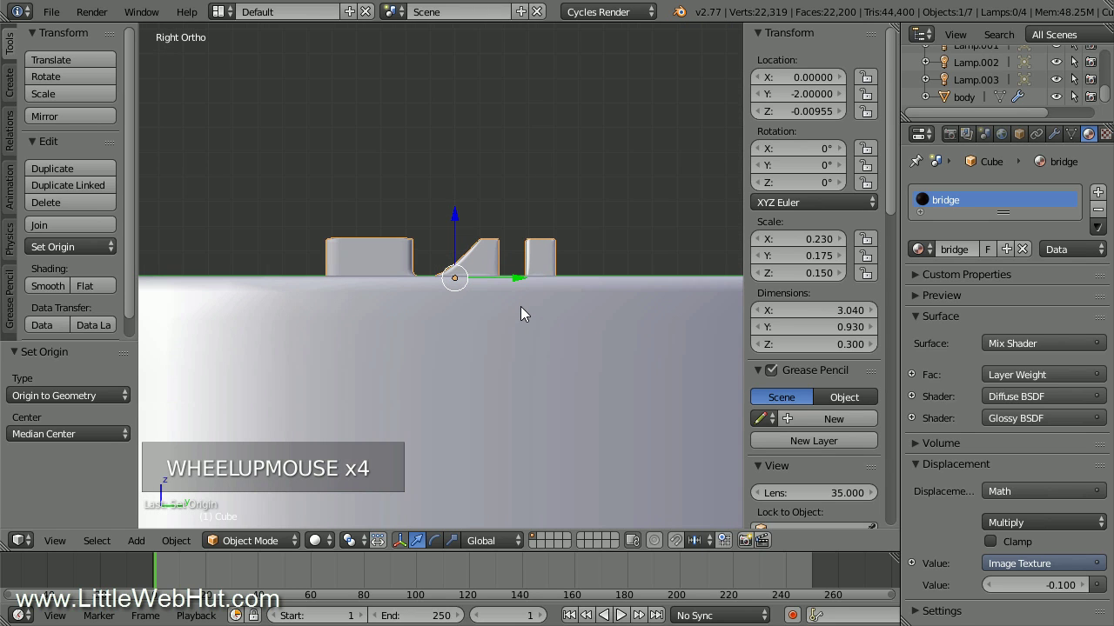
{"action": "scroll", "coordinate": [523, 306], "scroll_direction": "up", "scroll_amount": 2}
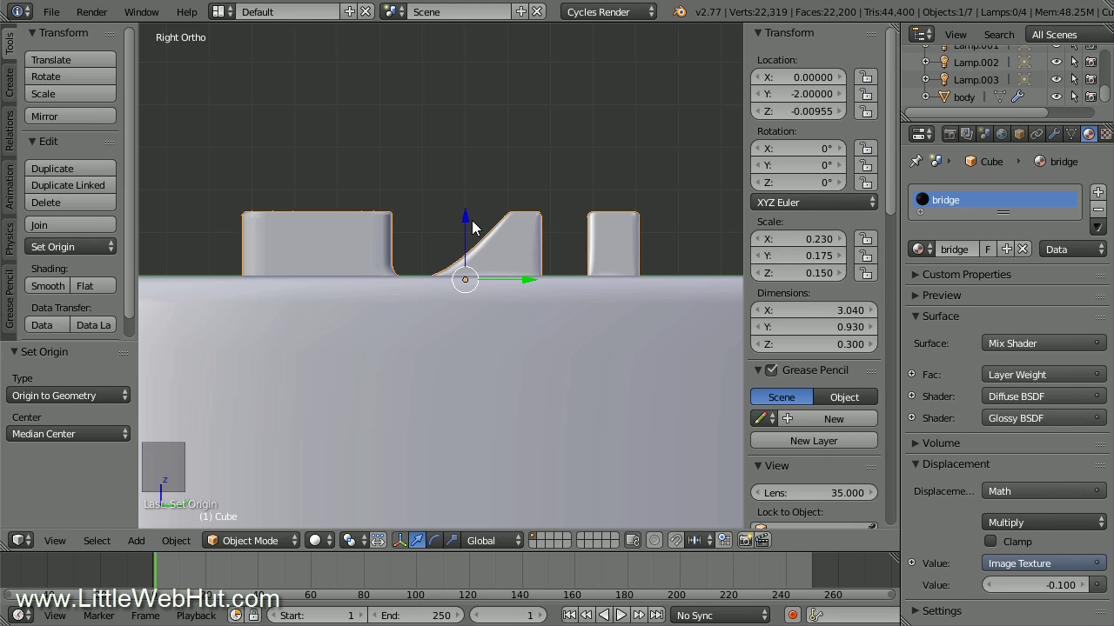
{"action": "left_click_drag", "start_coordinate": [465, 218], "coordinate": [464, 152]}
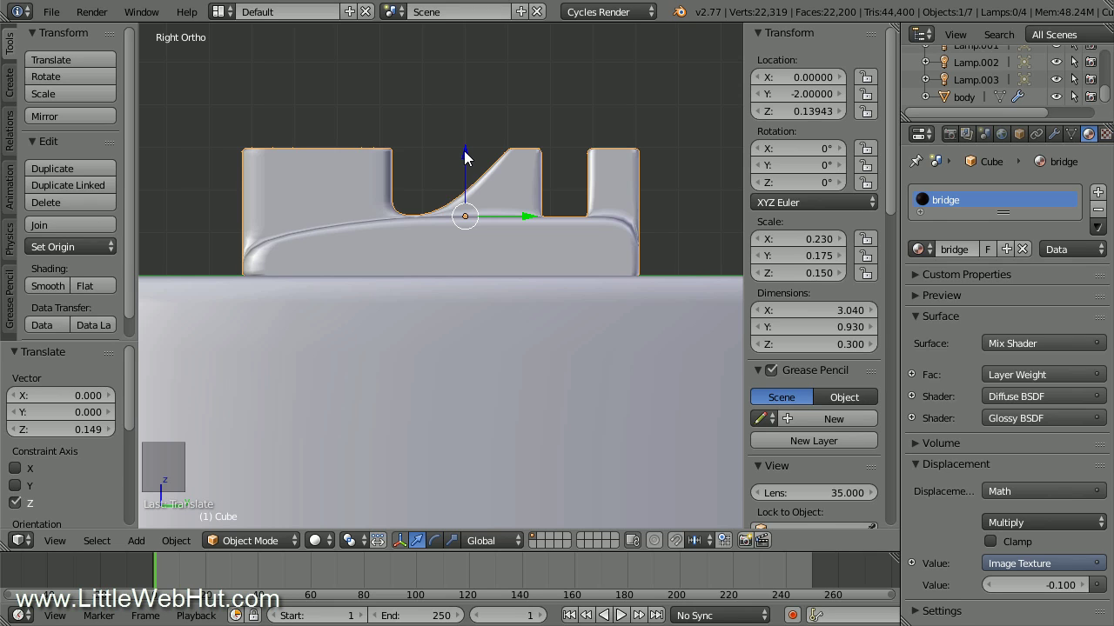
- Snap the 3D cursor to the scene center and bring more of the body into view
{"action": "key", "text": "shift+s"}
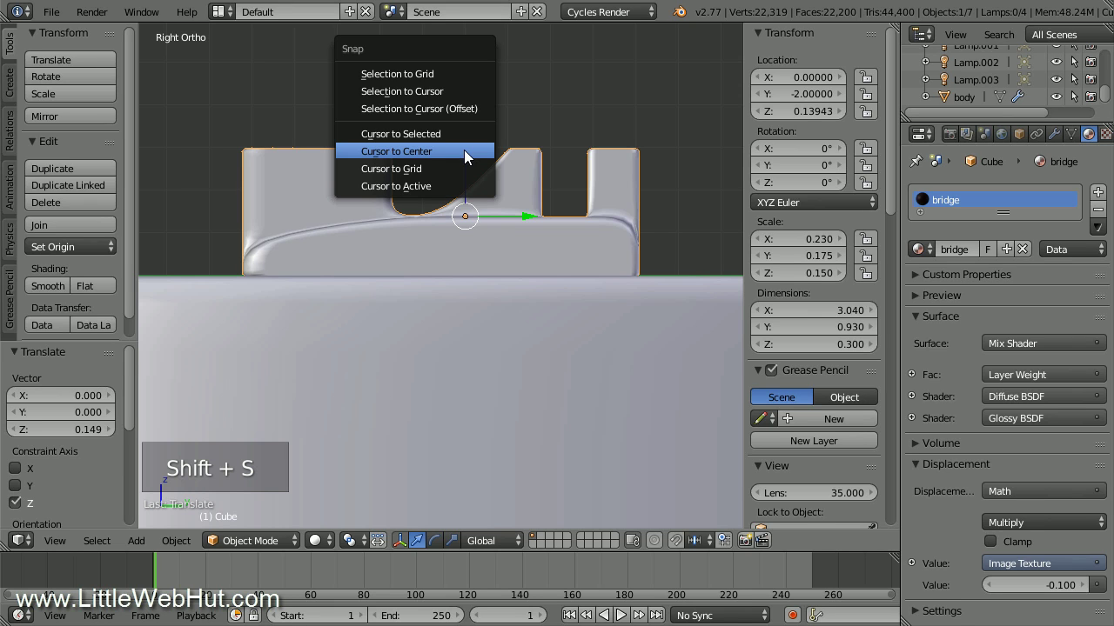
{"action": "left_click", "coordinate": [464, 150]}
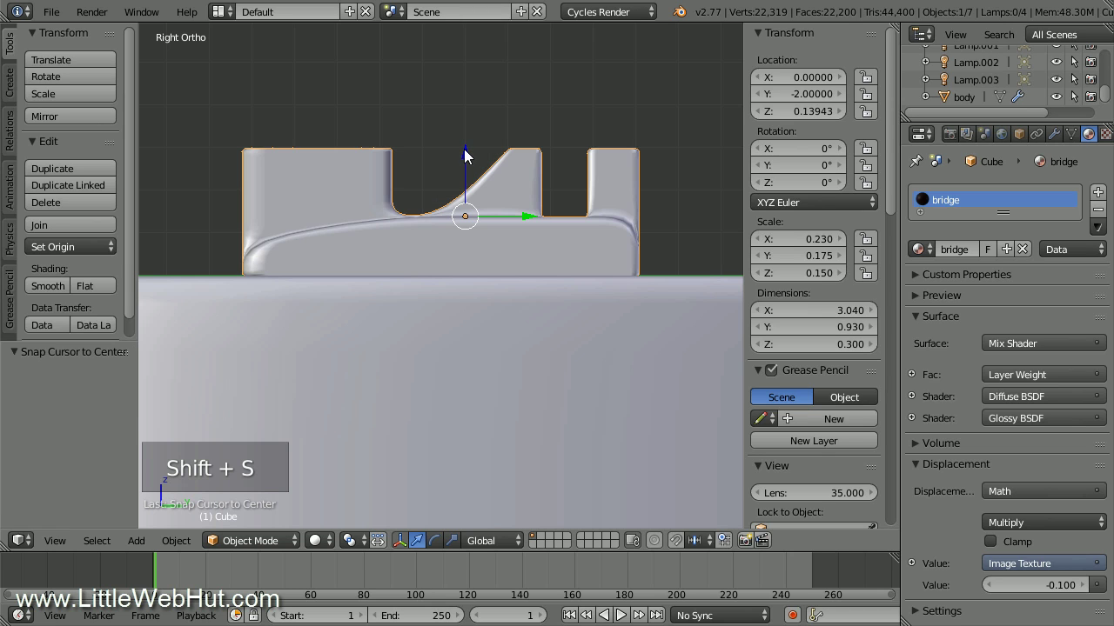
{"action": "scroll", "coordinate": [454, 234], "scroll_direction": "down", "scroll_amount": 4}
{"action": "scroll", "coordinate": [453, 241], "scroll_direction": "down", "scroll_amount": 5}
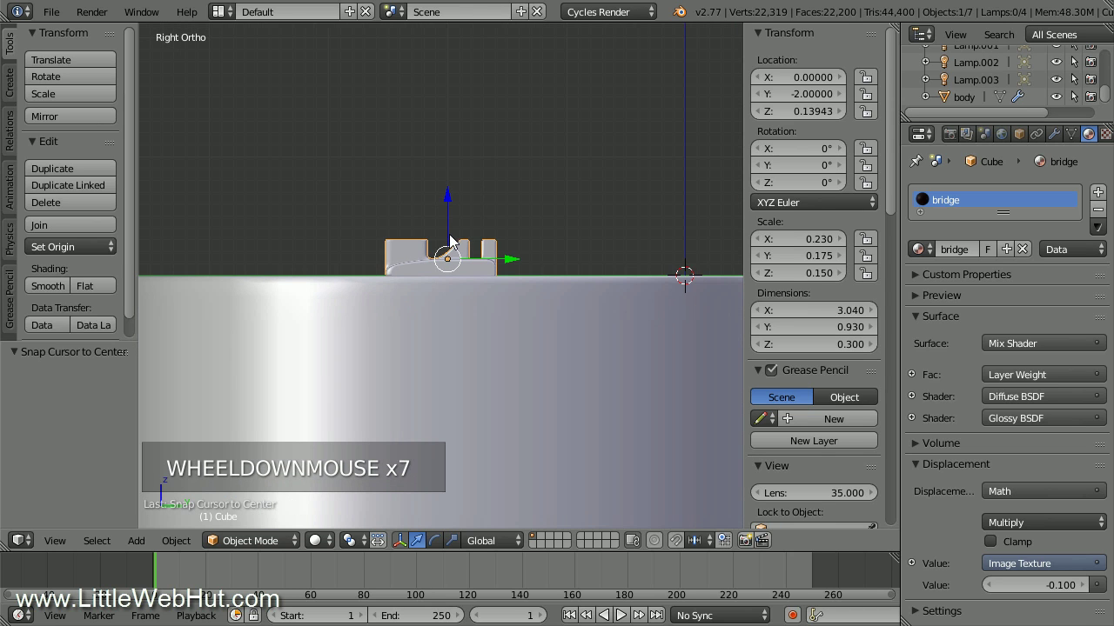
{"action": "scroll", "coordinate": [449, 244], "scroll_direction": "down", "scroll_amount": 1}
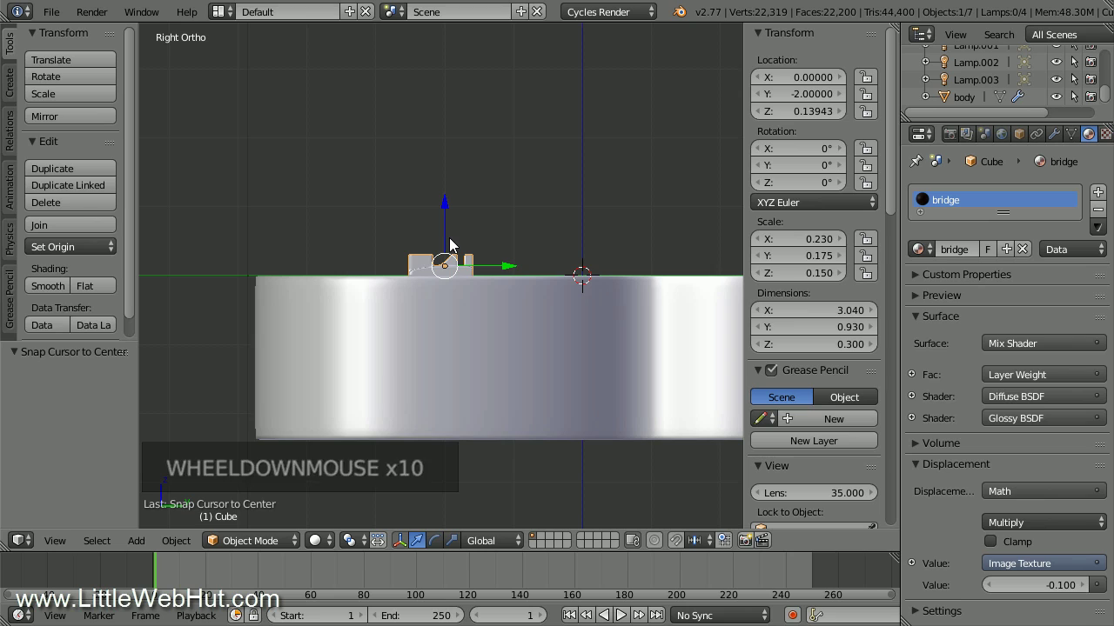
- Add a cube at the scene center and raise it about 1.11 along Z above the body
{"action": "key", "text": "shift+a"}
{"action": "mouse_move", "coordinate": [450, 244]}
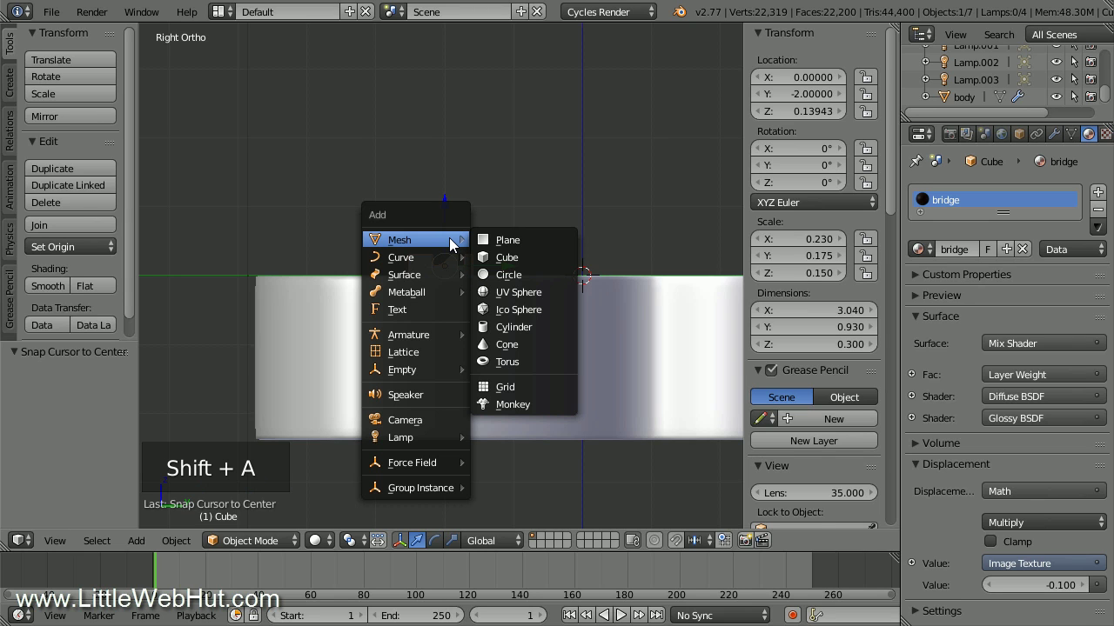
{"action": "left_click", "coordinate": [538, 257]}
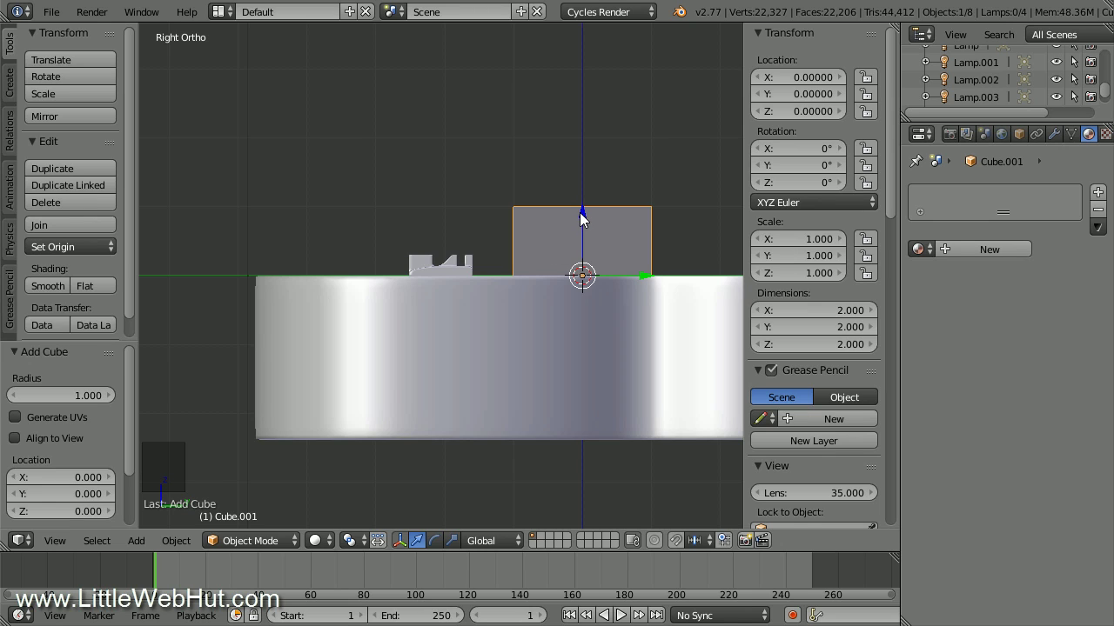
{"action": "left_click_drag", "start_coordinate": [581, 212], "coordinate": [589, 133]}
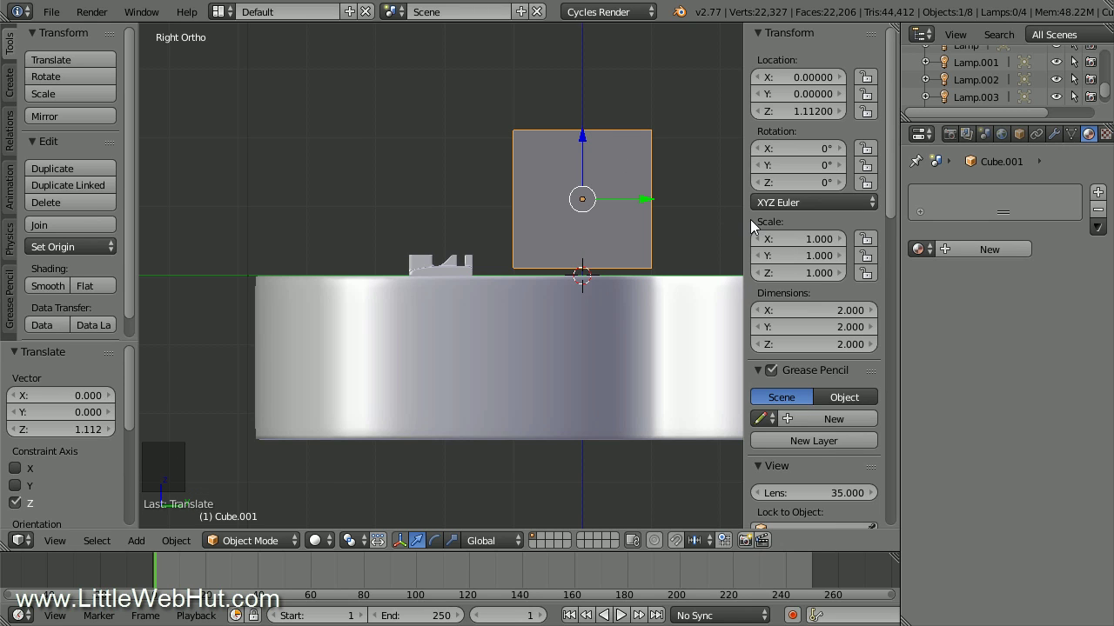
- Set the new cube's dimensions to X 2.07, Y 0.11 and Z 0.23
{"action": "left_click", "coordinate": [825, 315]}
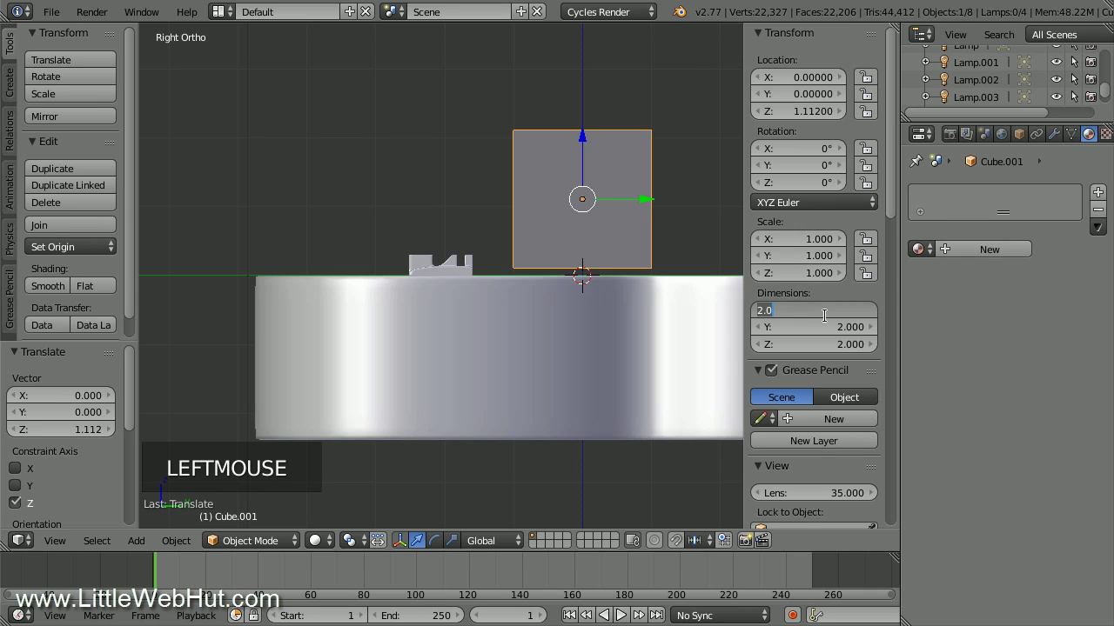
{"action": "type", "text": "2.07"}
{"action": "key", "text": "Return"}
{"action": "left_click", "coordinate": [827, 325]}
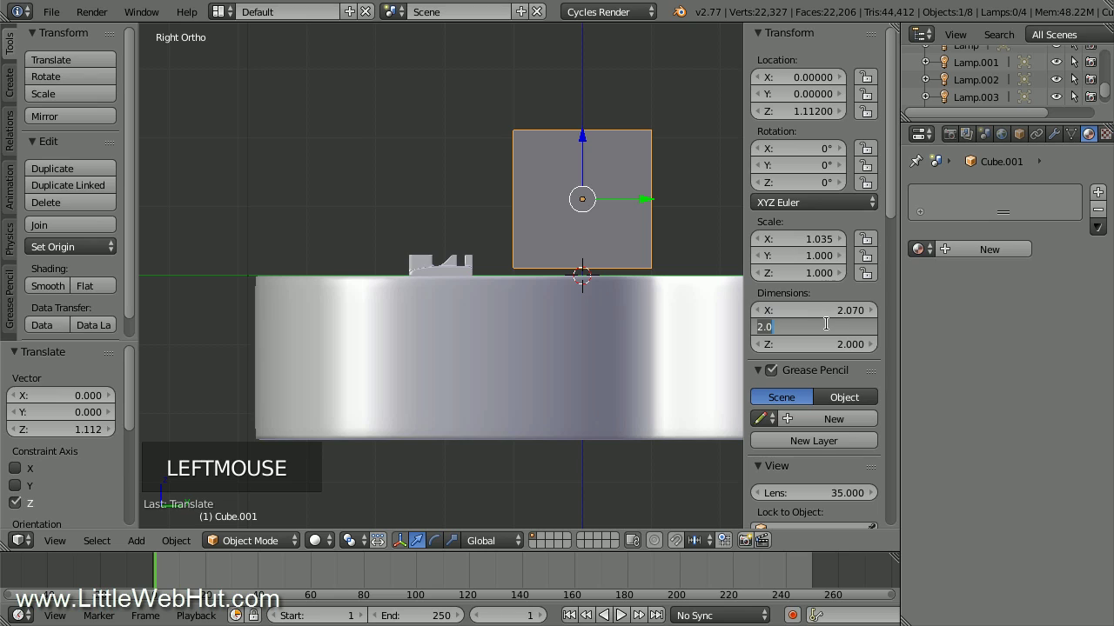
{"action": "key", "text": "BackSpace"}
{"action": "type", "text": ".11"}
{"action": "key", "text": "Return"}
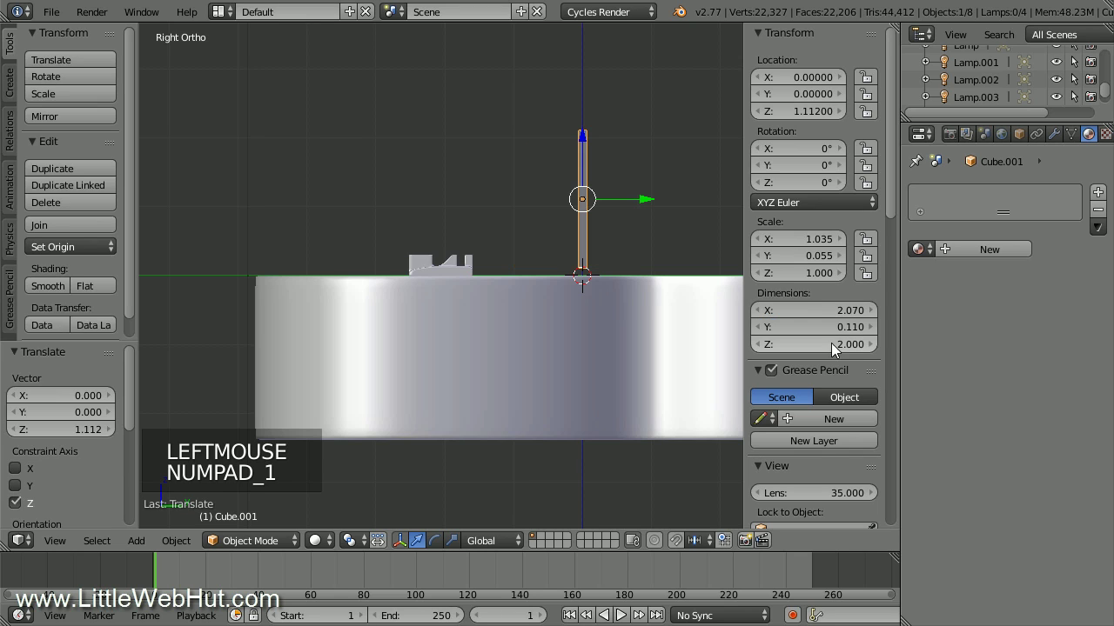
{"action": "left_click", "coordinate": [834, 346]}
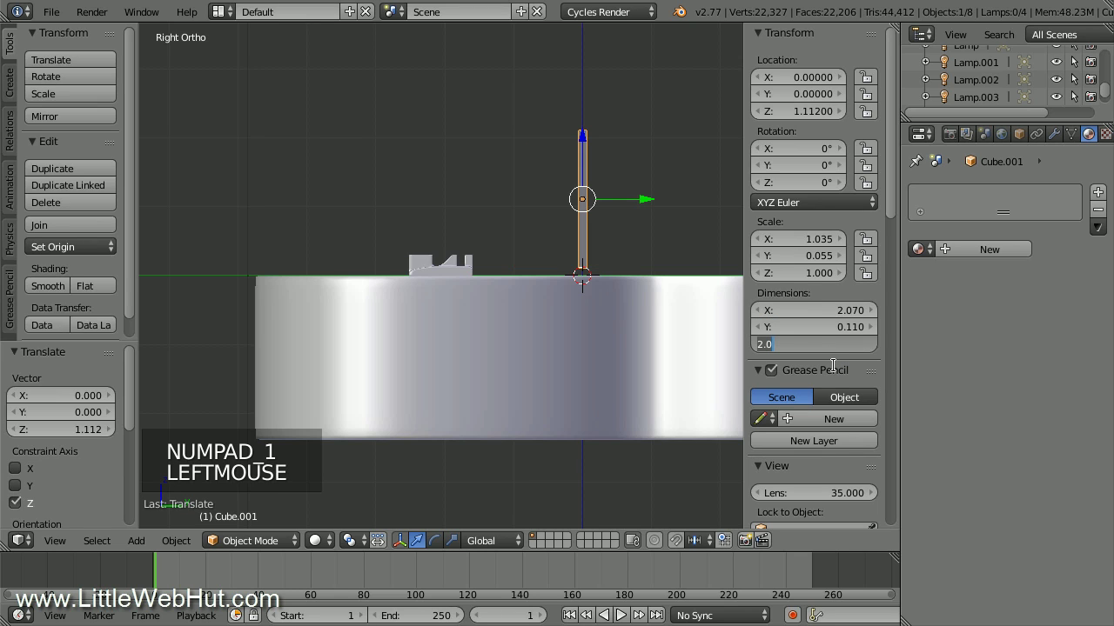
{"action": "key", "text": "BackSpace"}
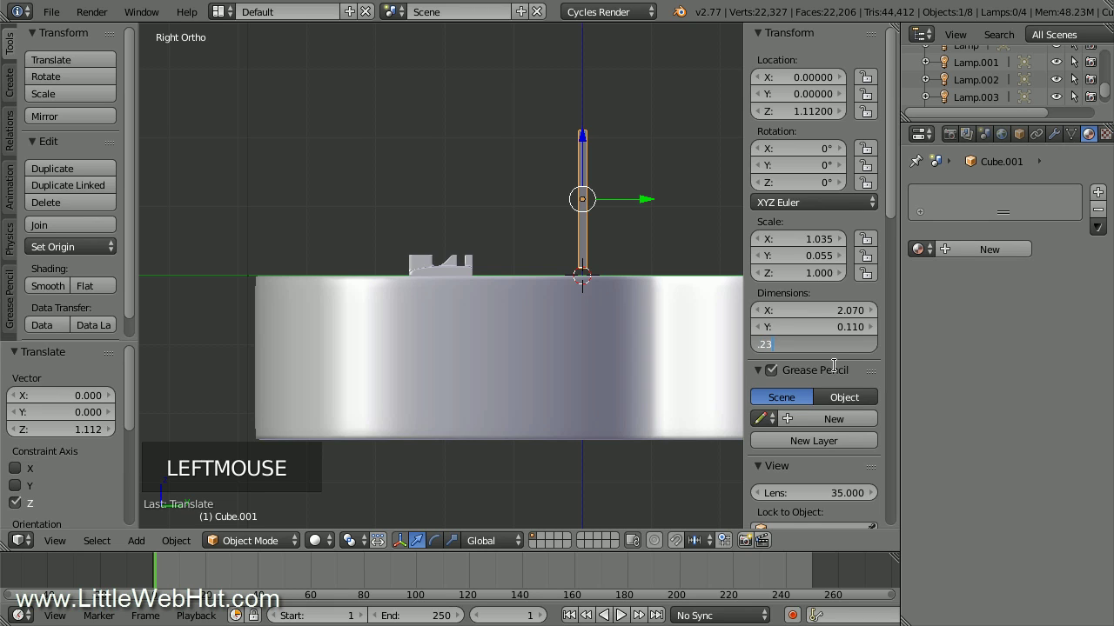
{"action": "type", "text": ".23"}
{"action": "key", "text": "Return"}
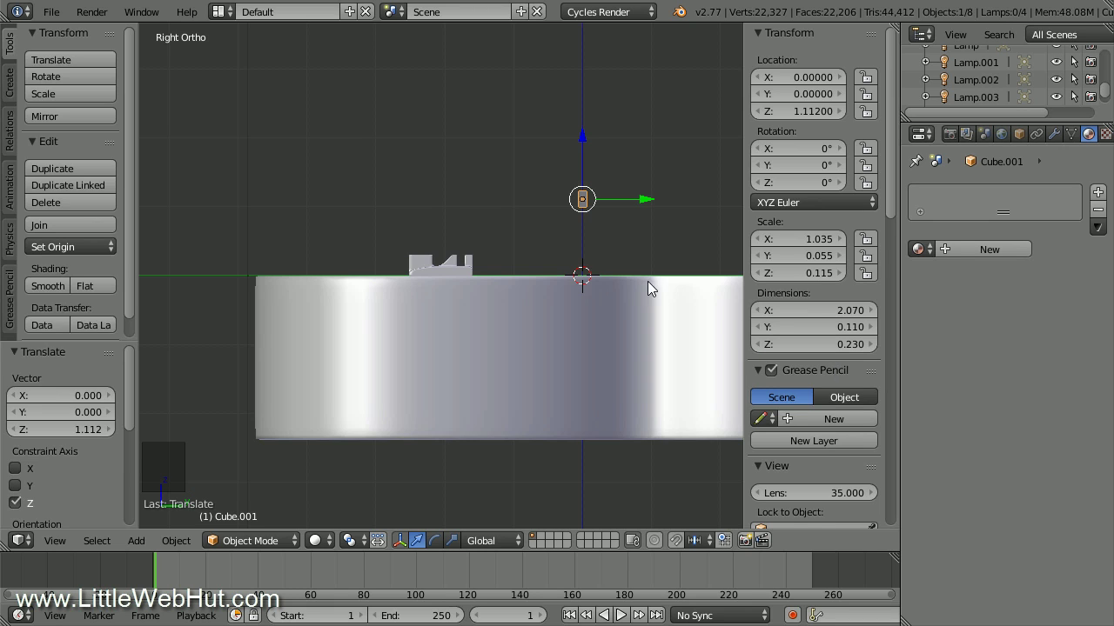
- Add a Subdivision Surface modifier with 2 view subdivisions to the thin bar and shade it smooth
{"action": "key", "text": "KP_Decimal"}
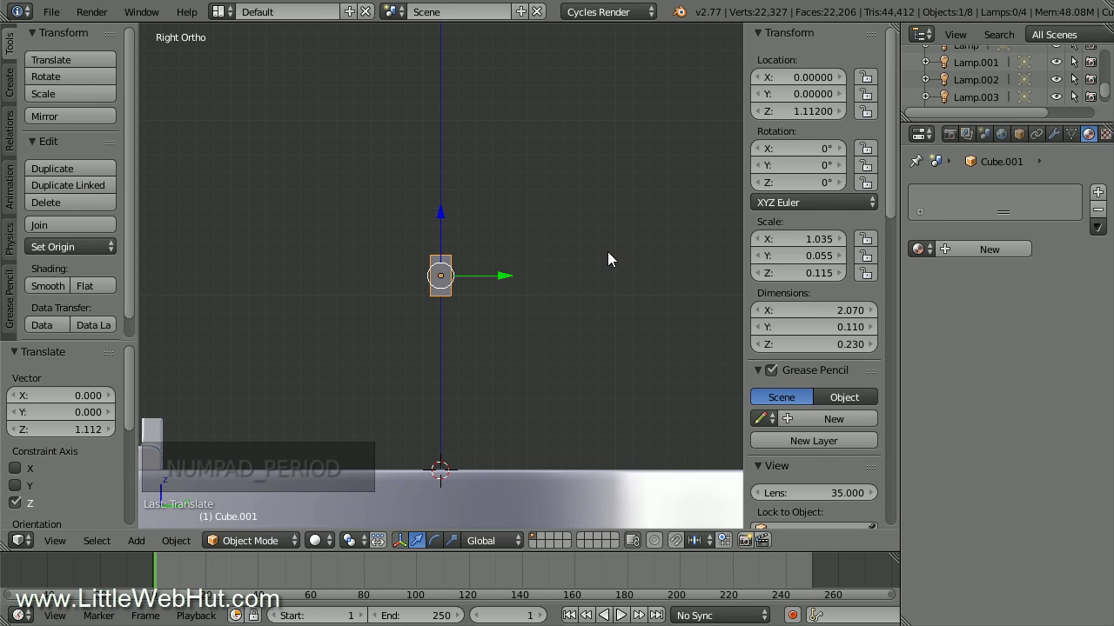
{"action": "key", "text": "n"}
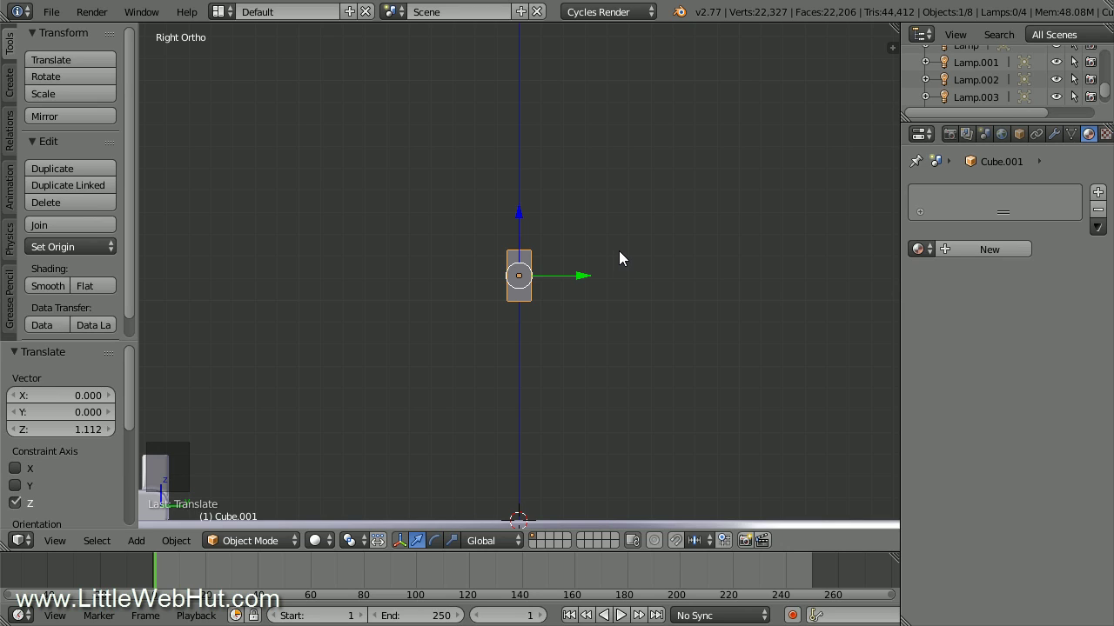
{"action": "left_click", "coordinate": [1053, 134]}
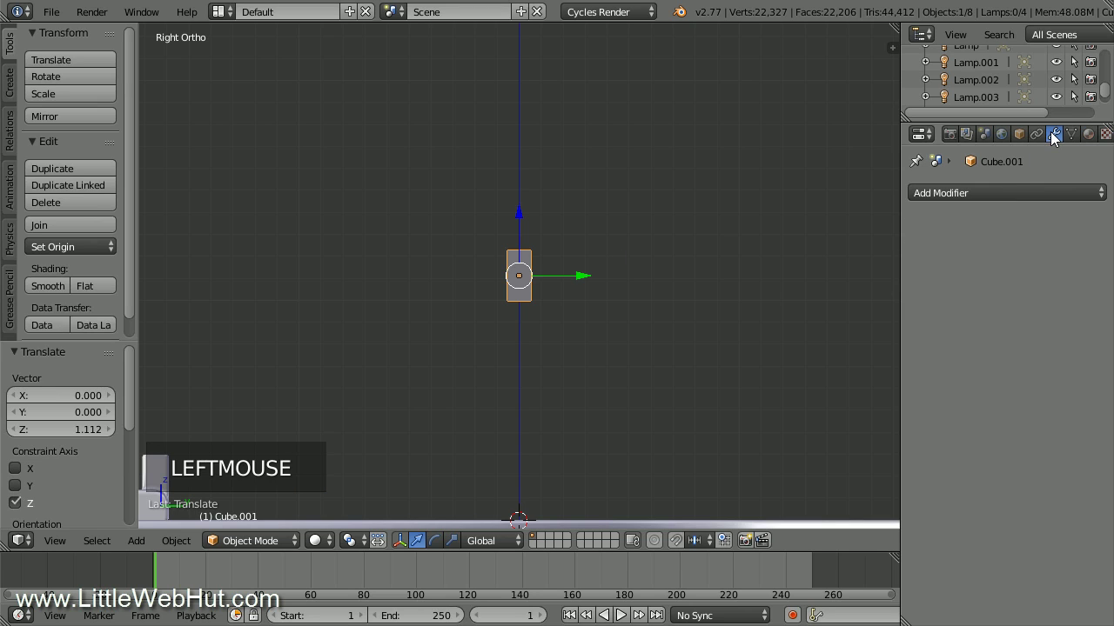
{"action": "left_click", "coordinate": [1009, 191]}
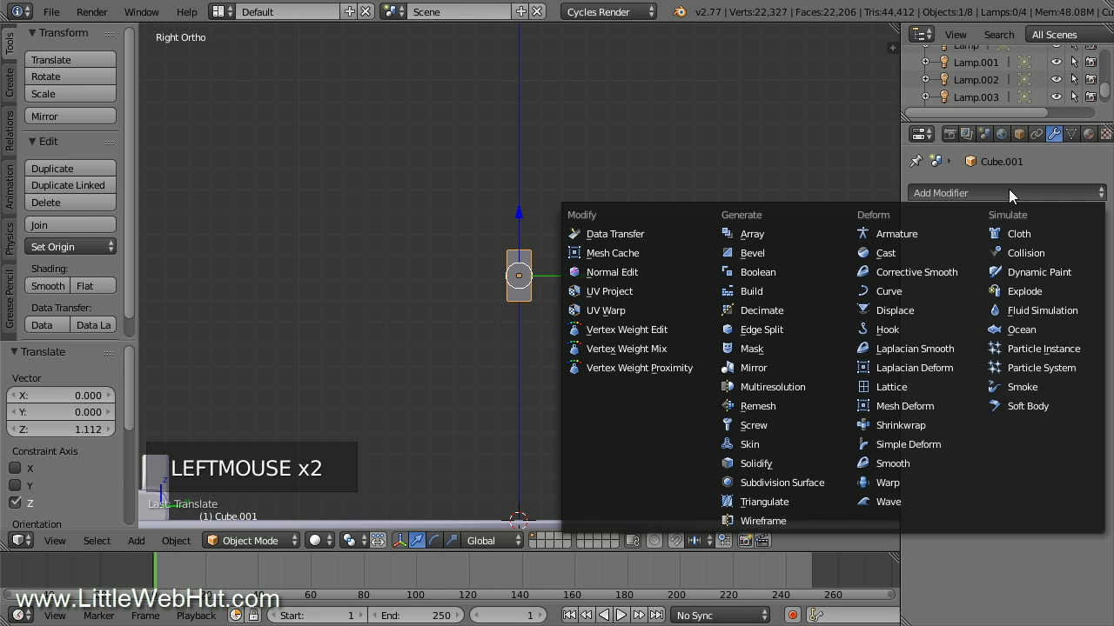
{"action": "left_click", "coordinate": [840, 483]}
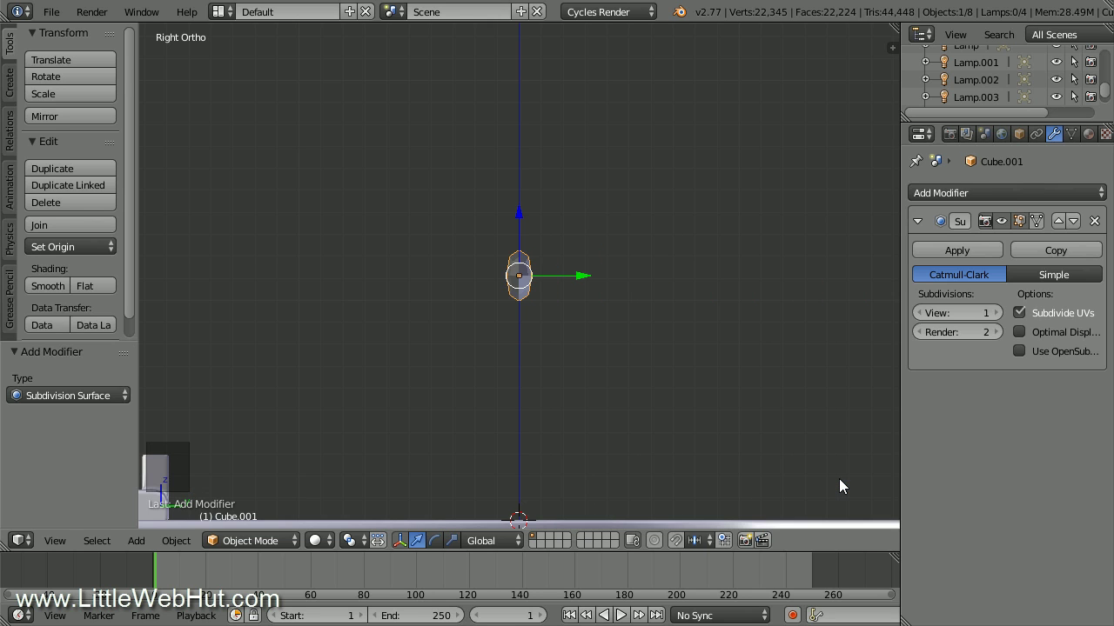
{"action": "left_click", "coordinate": [995, 313]}
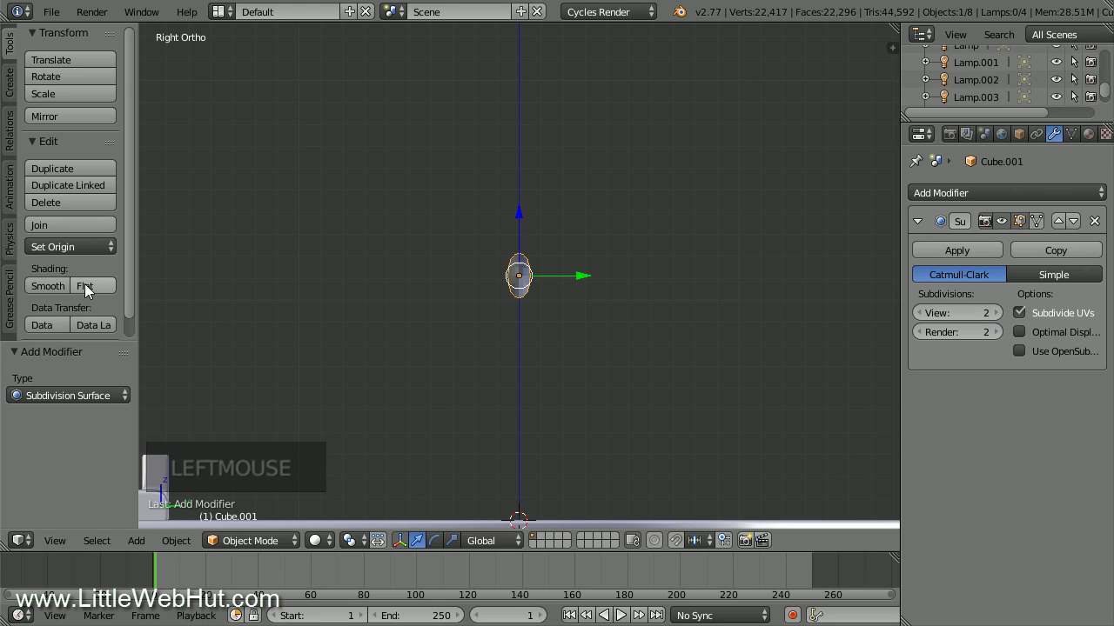
{"action": "left_click", "coordinate": [49, 286]}
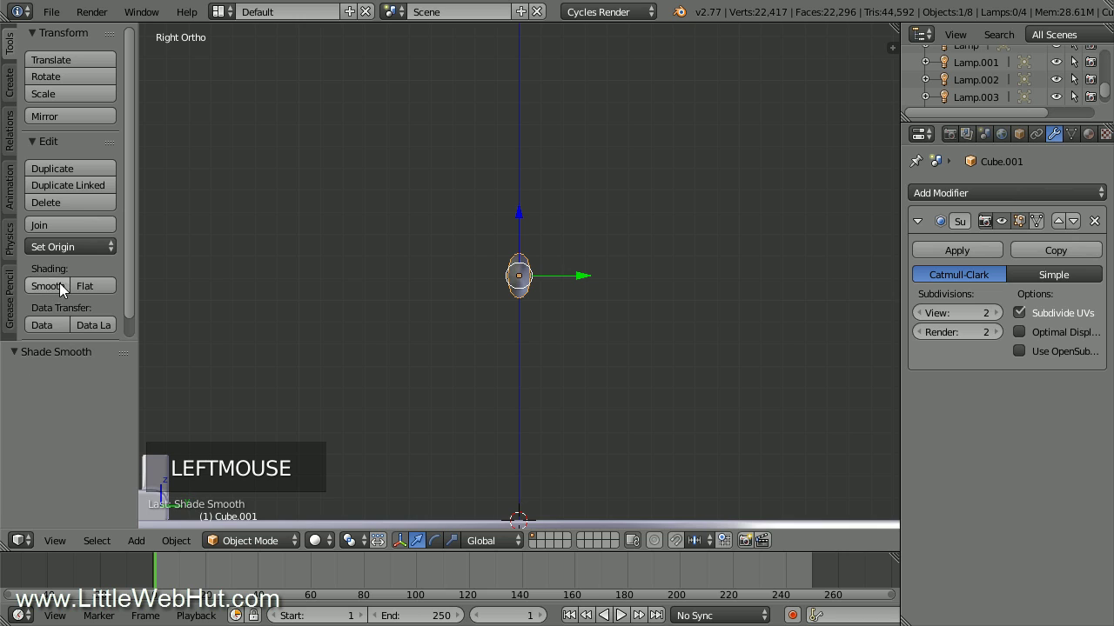
- In Edit Mode, add a lengthwise horizontal loop cut around the bar and slide it down to the bottom edge
{"action": "key", "text": "Tab"}
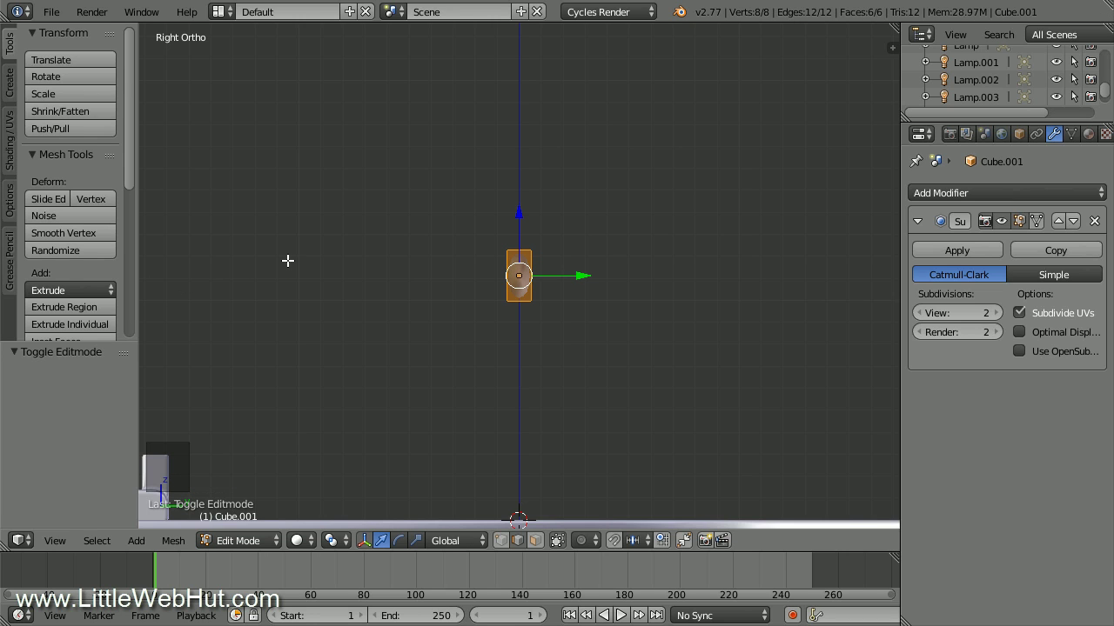
{"action": "middle_click_drag", "start_coordinate": [288, 261], "coordinate": [360, 286]}
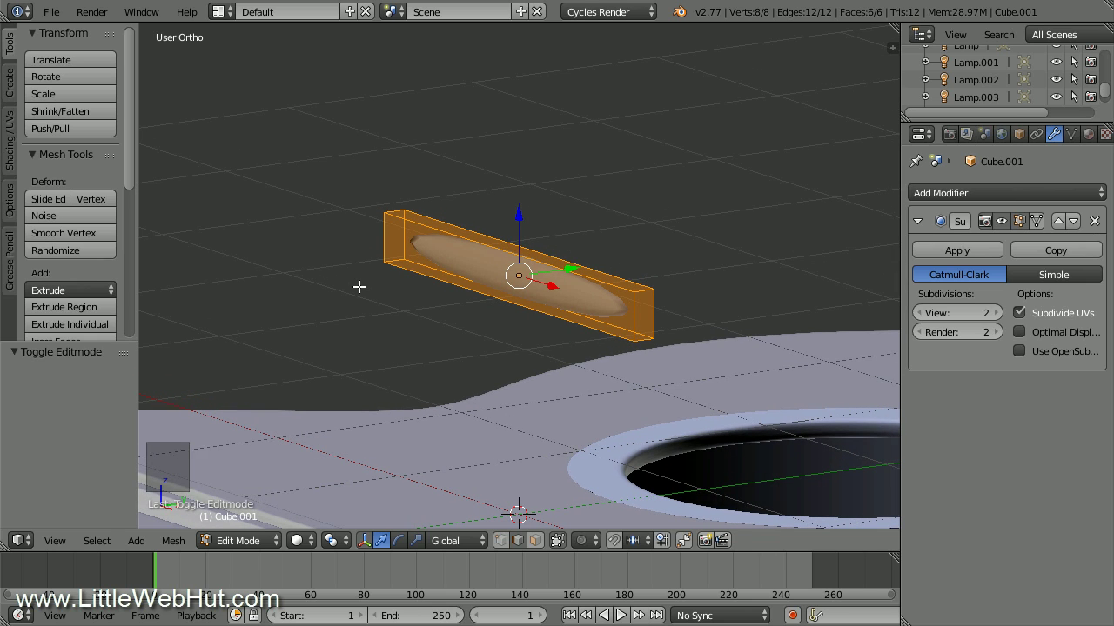
{"action": "key", "text": "ctrl+r"}
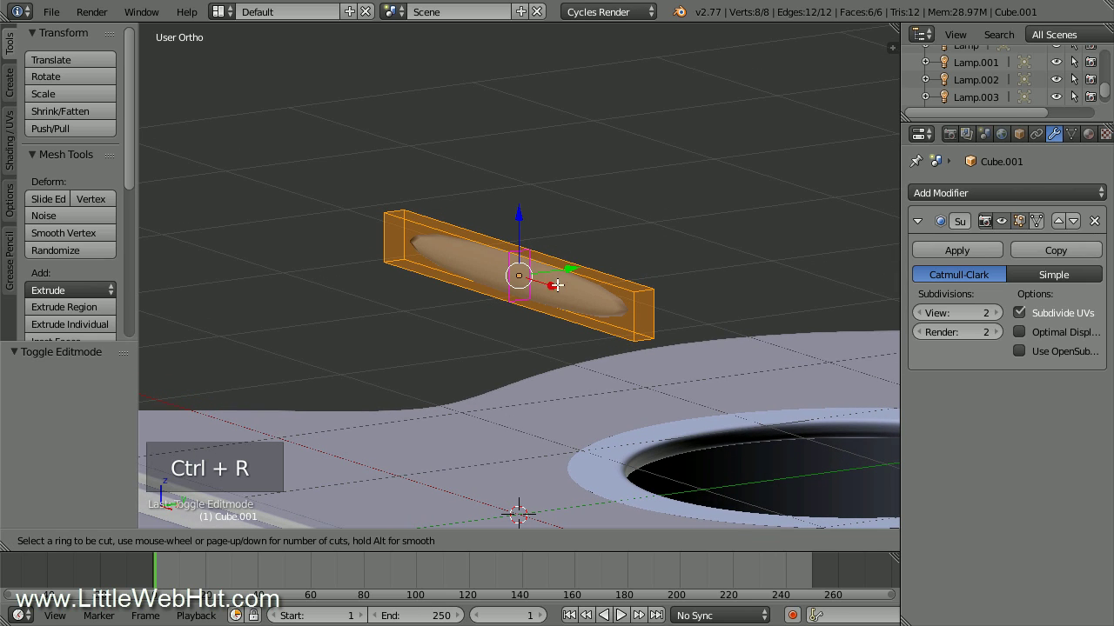
{"action": "left_click", "coordinate": [640, 315]}
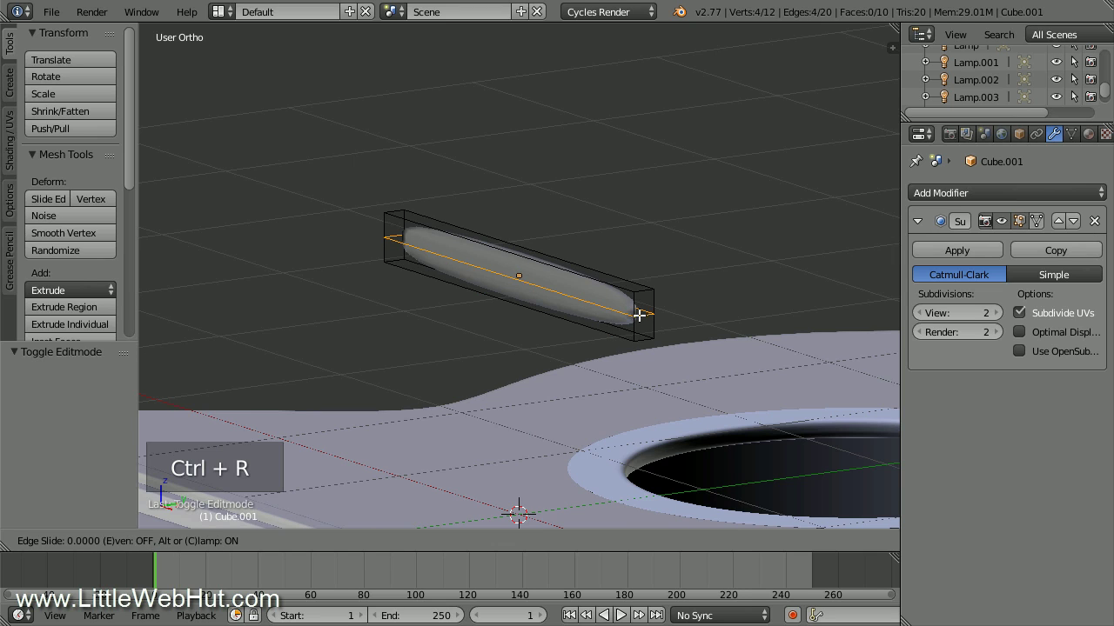
{"action": "left_click", "coordinate": [645, 351]}
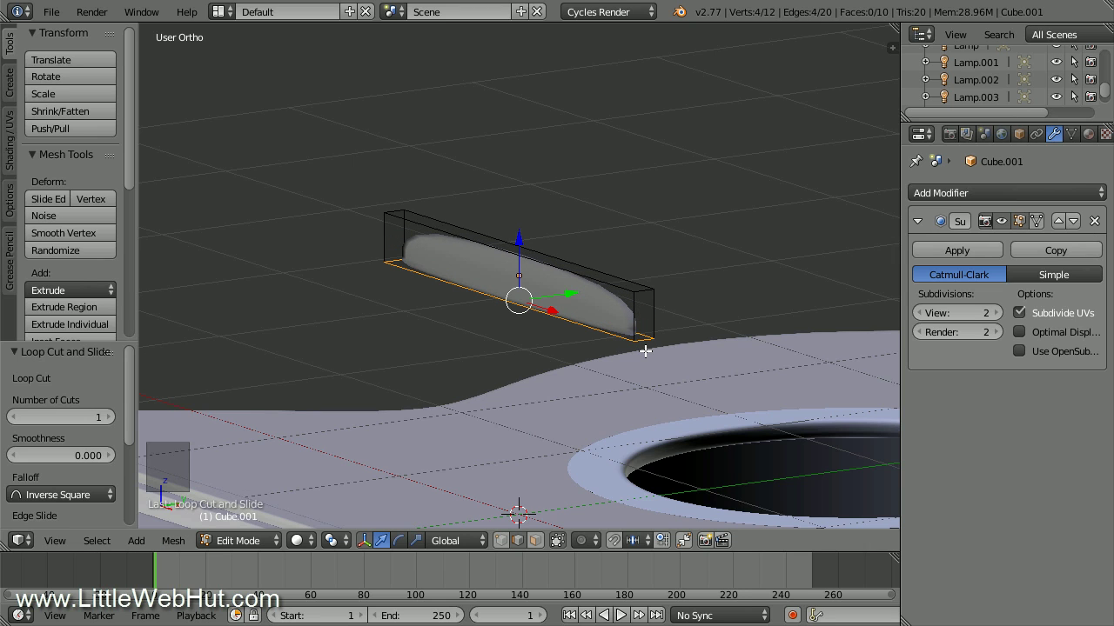
- Add two crosswise loop cuts, sliding one to each end of the bar, and return to Object Mode
{"action": "key", "text": "ctrl+r"}
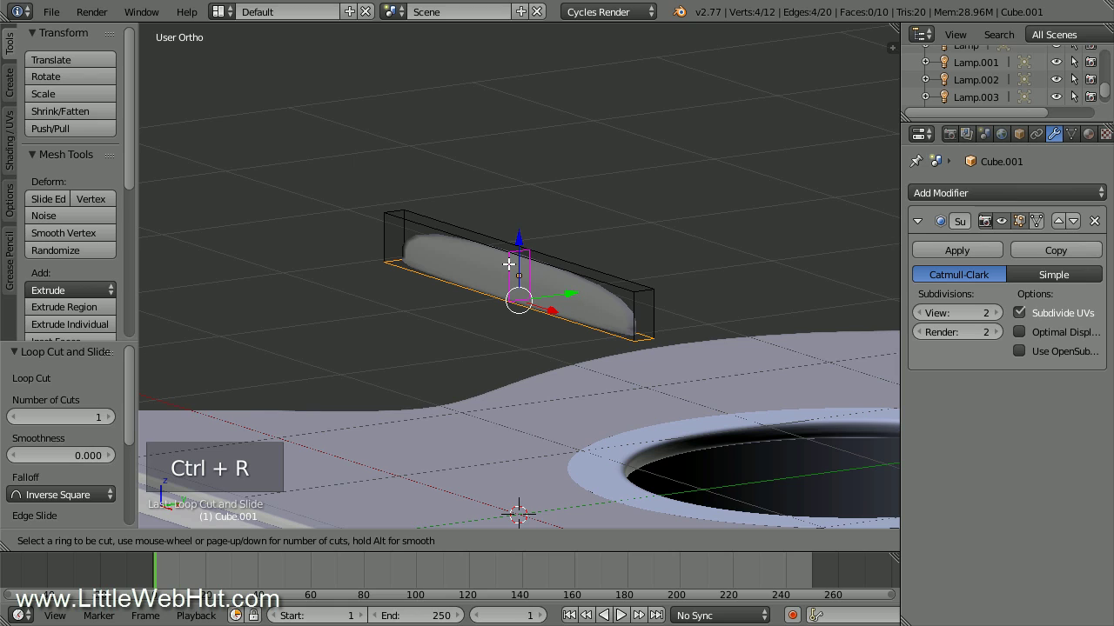
{"action": "left_click", "coordinate": [509, 263]}
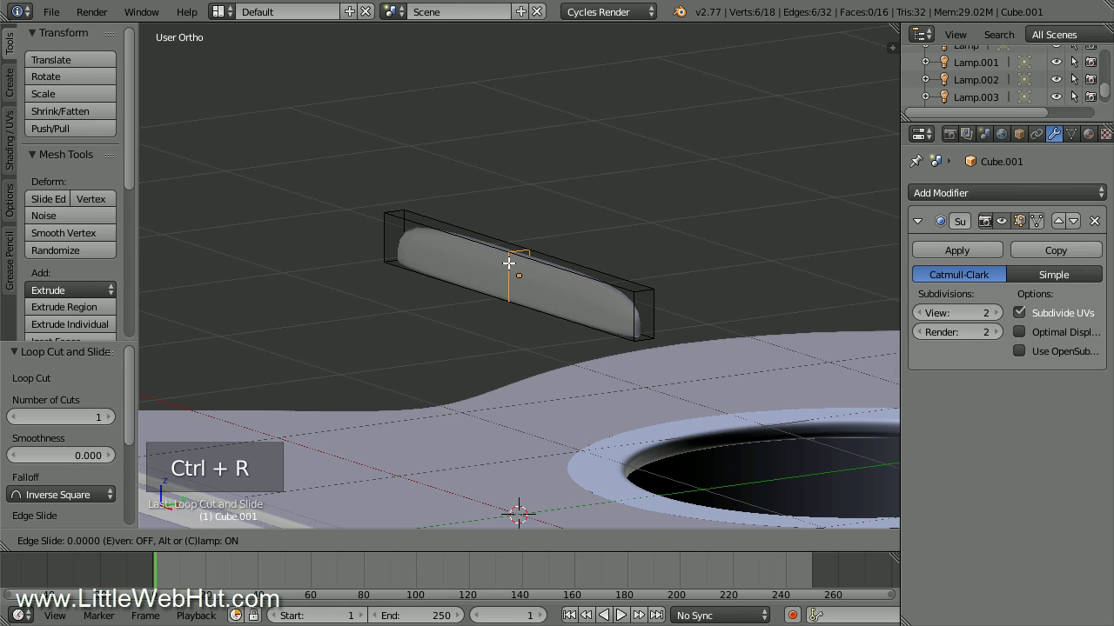
{"action": "left_click", "coordinate": [338, 236]}
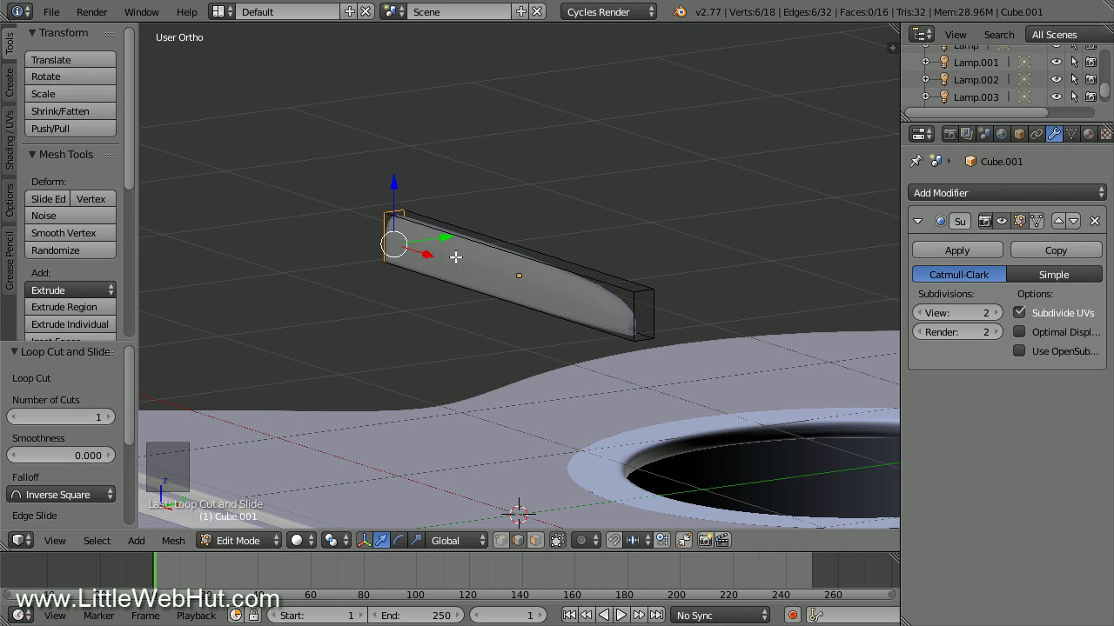
{"action": "key", "text": "ctrl+r"}
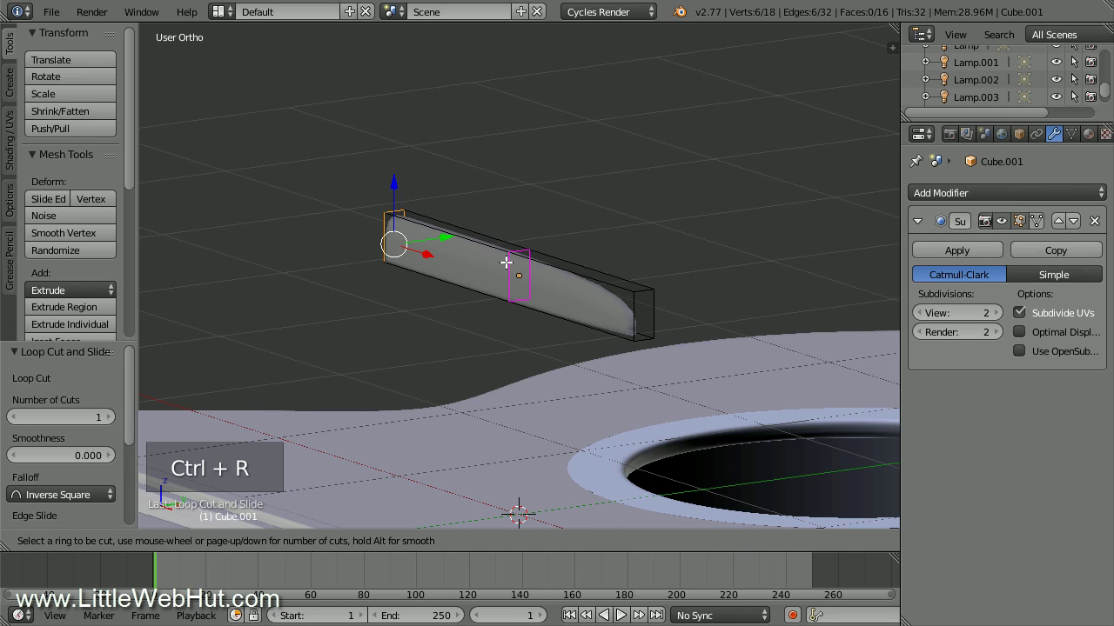
{"action": "left_click", "coordinate": [506, 263]}
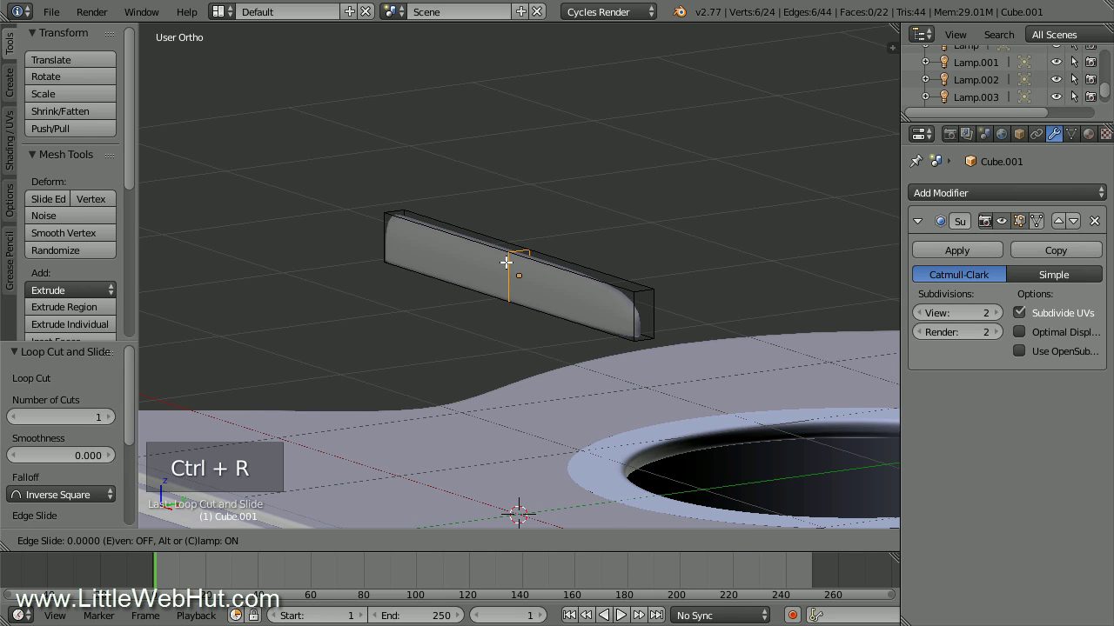
{"action": "left_click", "coordinate": [644, 313]}
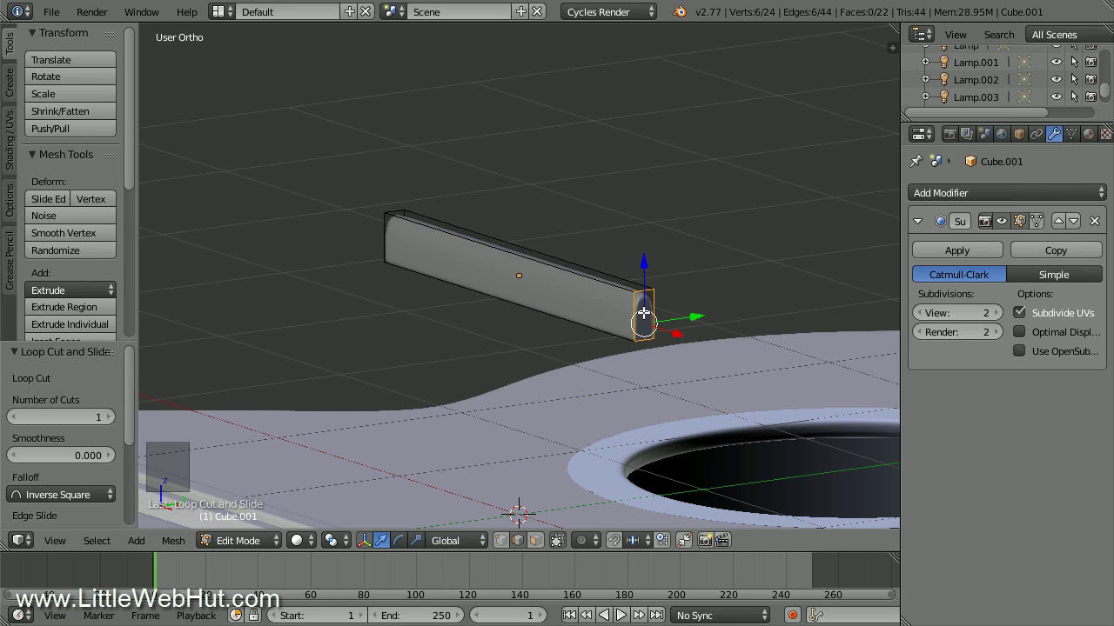
{"action": "key", "text": "Tab"}
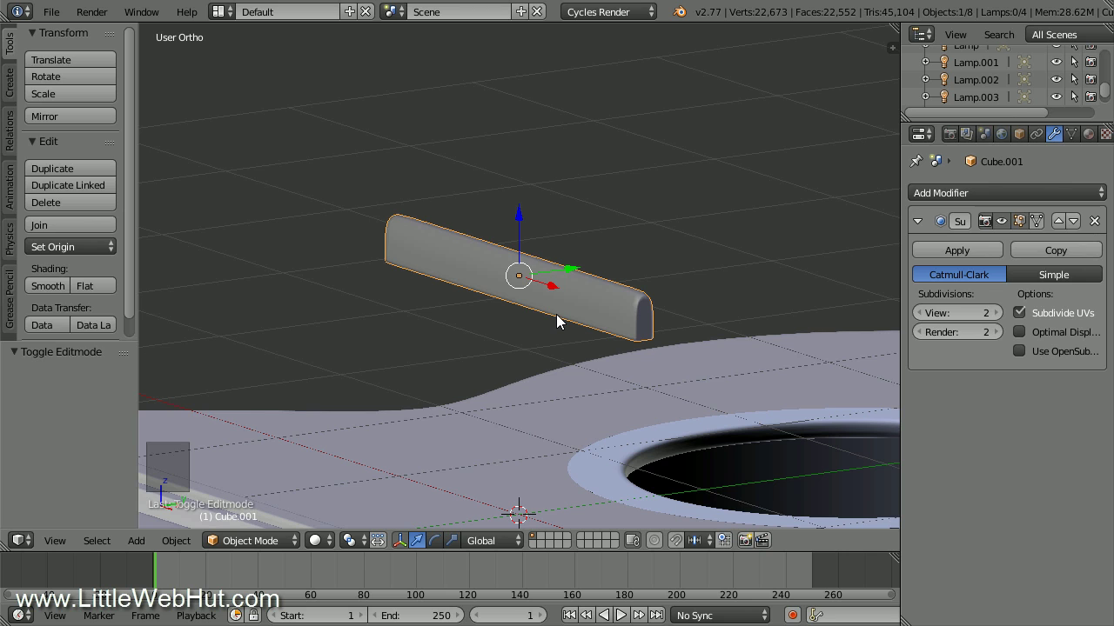
- In the right view, move the bar about -1.76 along Y and -0.68 along Z to just above the bridge's narrow slot
{"action": "scroll", "coordinate": [546, 299], "scroll_direction": "down", "scroll_amount": 3}
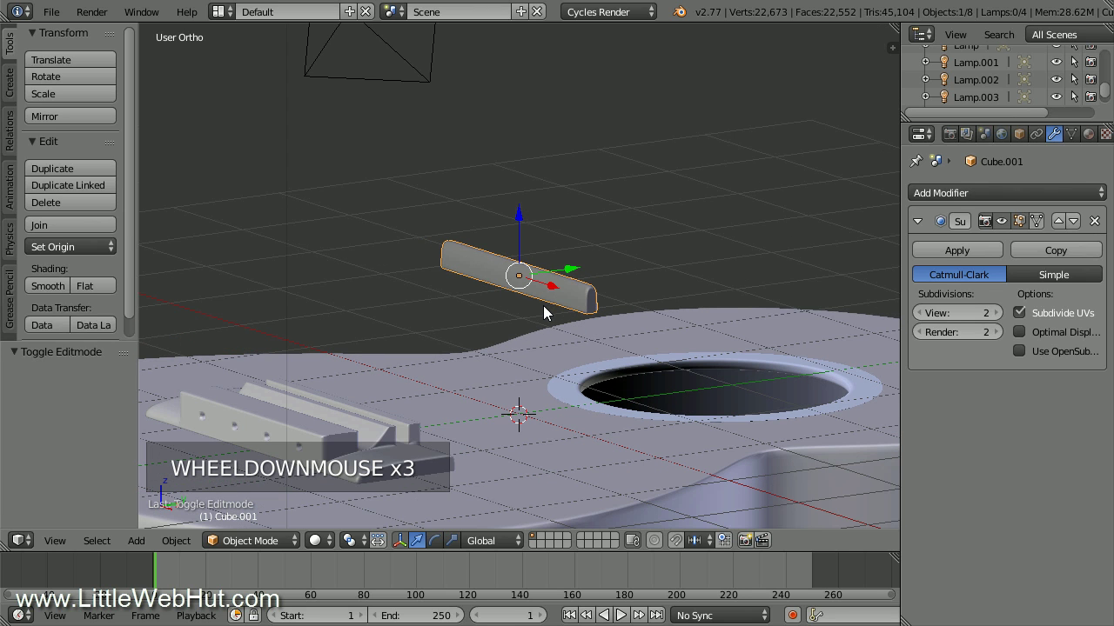
{"action": "key", "text": "KP_3"}
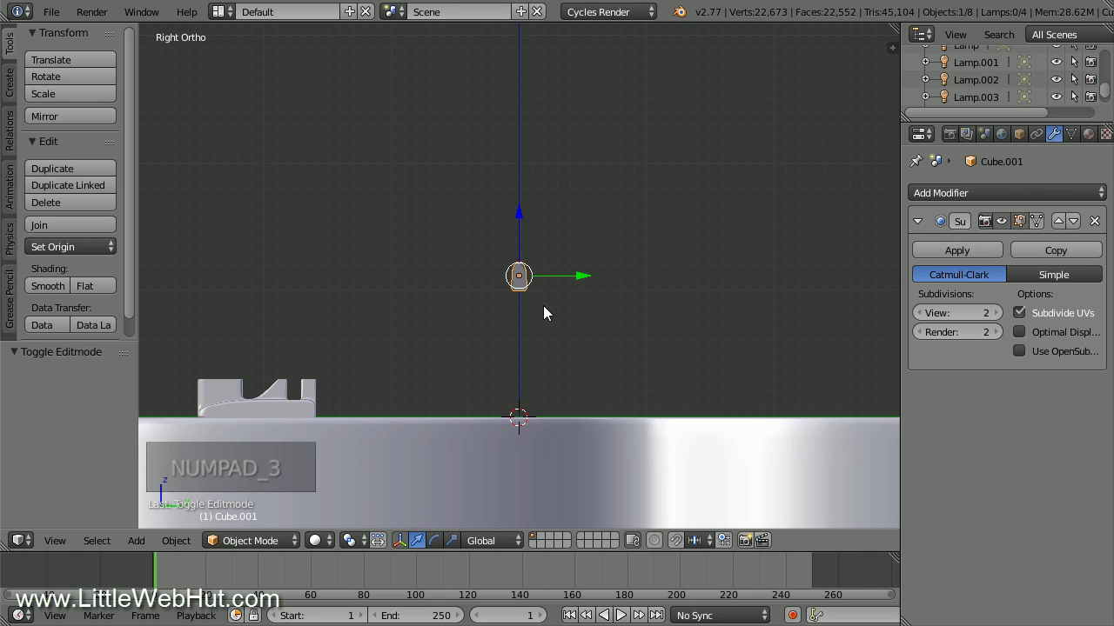
{"action": "key", "text": "g"}
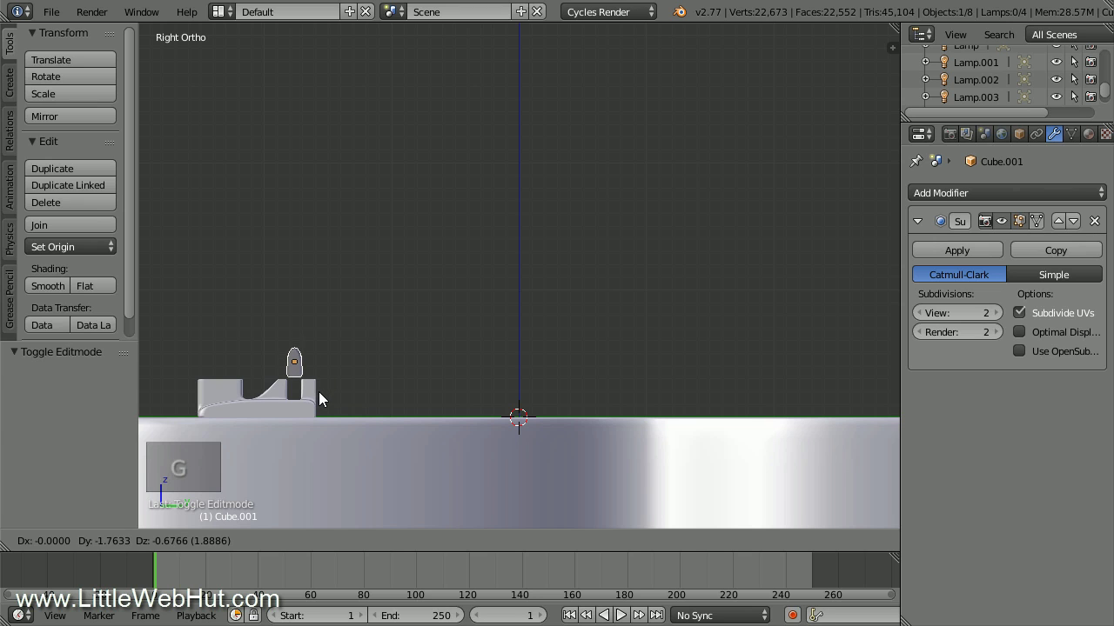
{"action": "left_click", "coordinate": [318, 392]}
- Lower the bar about 0.18 along Z so its base rests on the floor of the bridge slot
{"action": "key", "text": "KP_Decimal"}
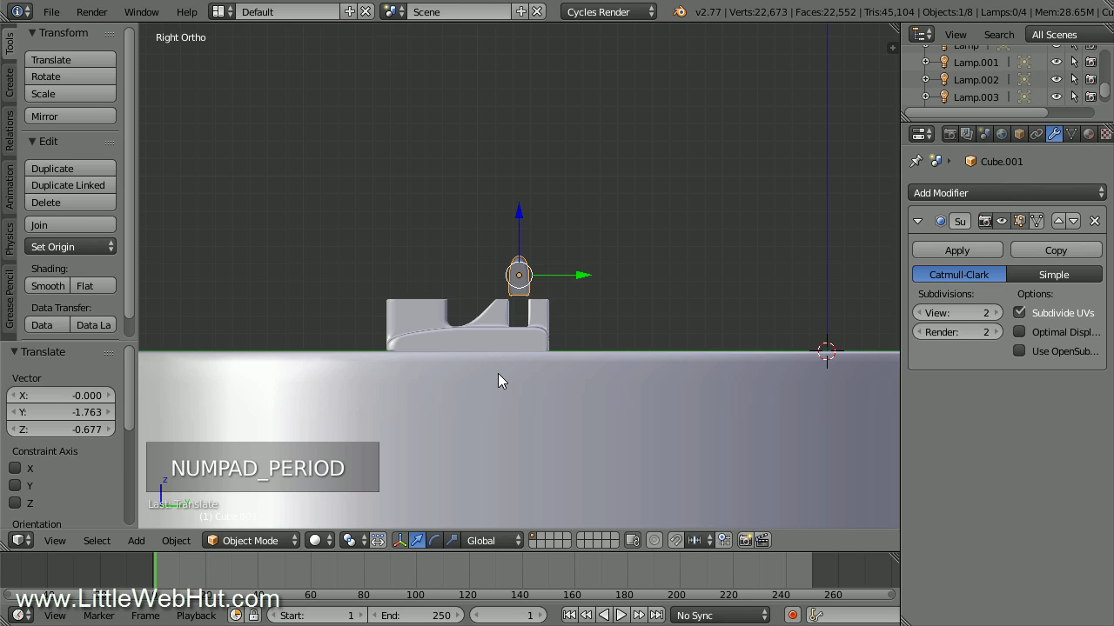
{"action": "scroll", "coordinate": [498, 374], "scroll_direction": "up", "scroll_amount": 4}
{"action": "scroll", "coordinate": [497, 373], "scroll_direction": "up", "scroll_amount": 2}
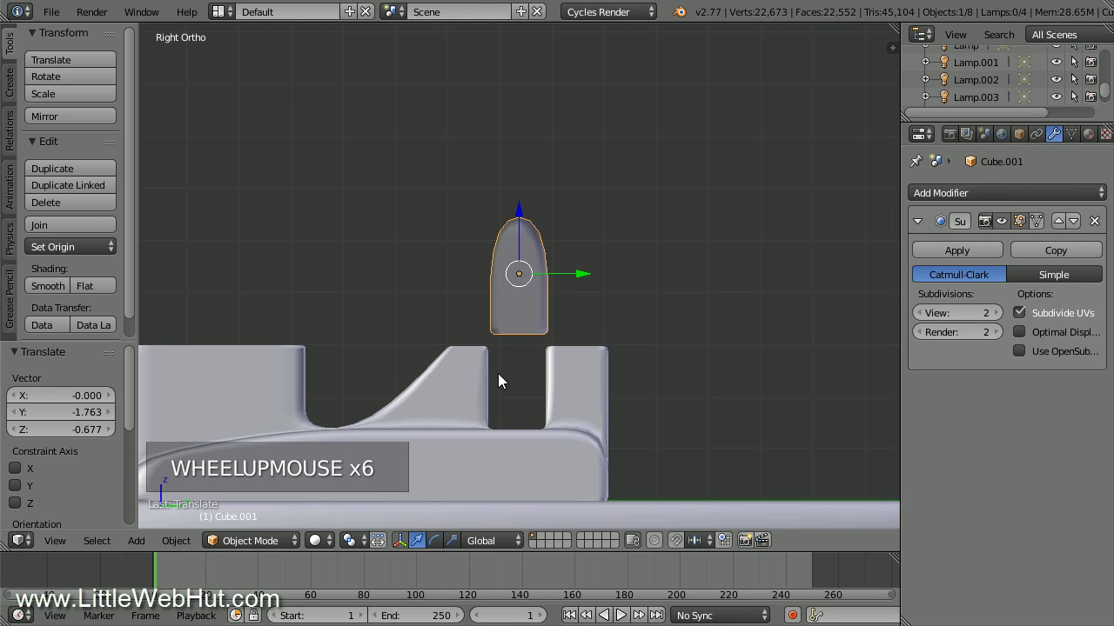
{"action": "scroll", "coordinate": [497, 372], "scroll_direction": "up", "scroll_amount": 1}
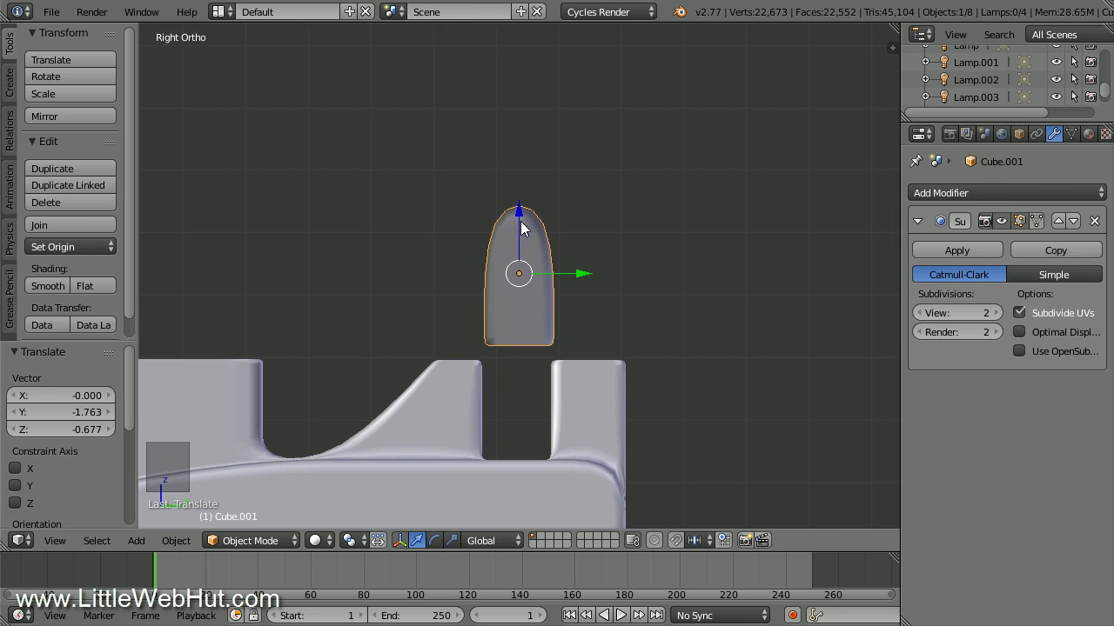
{"action": "left_click_drag", "start_coordinate": [520, 210], "coordinate": [517, 331]}
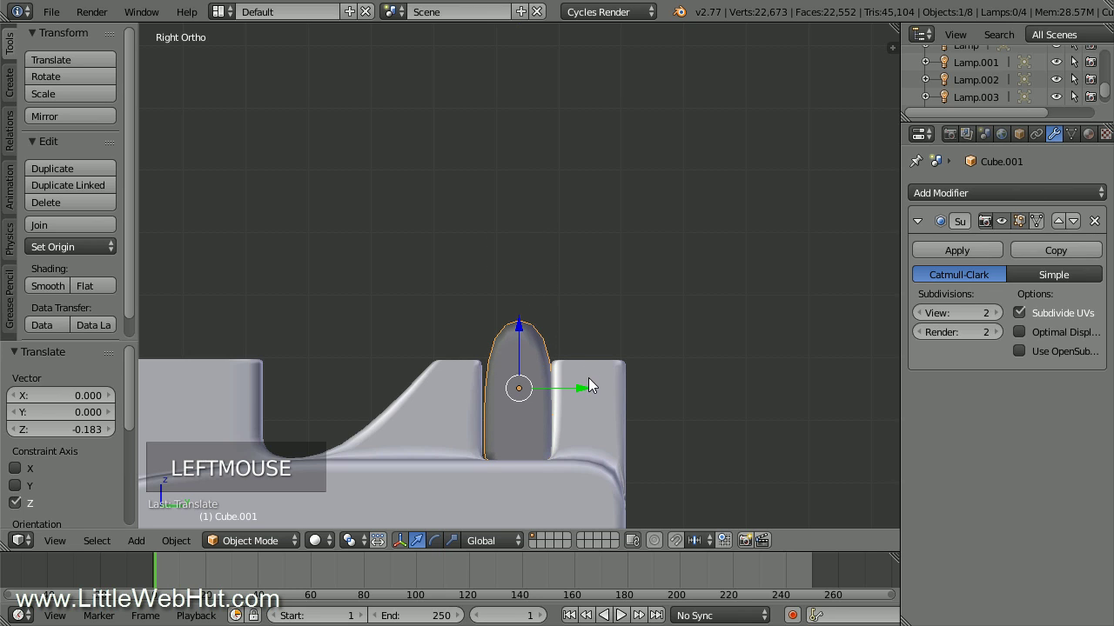
- Nudge the bar about -0.004 along Y to centre it in the slot, and assign it a copy of the wood material named "saddle"
{"action": "left_click_drag", "start_coordinate": [588, 378], "coordinate": [581, 387]}
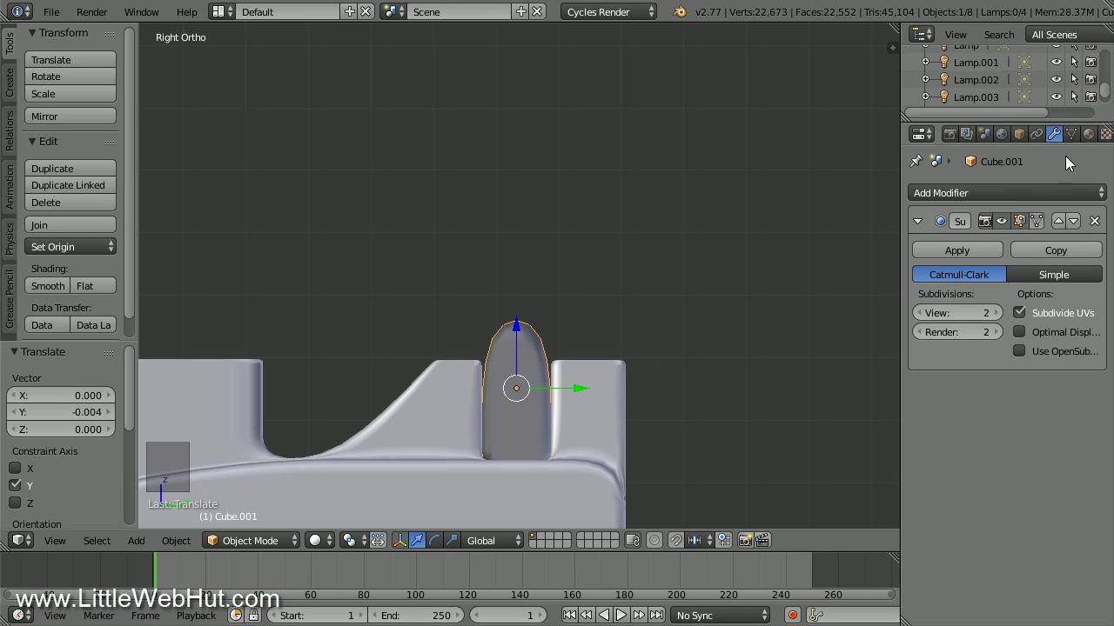
{"action": "left_click", "coordinate": [1087, 135]}
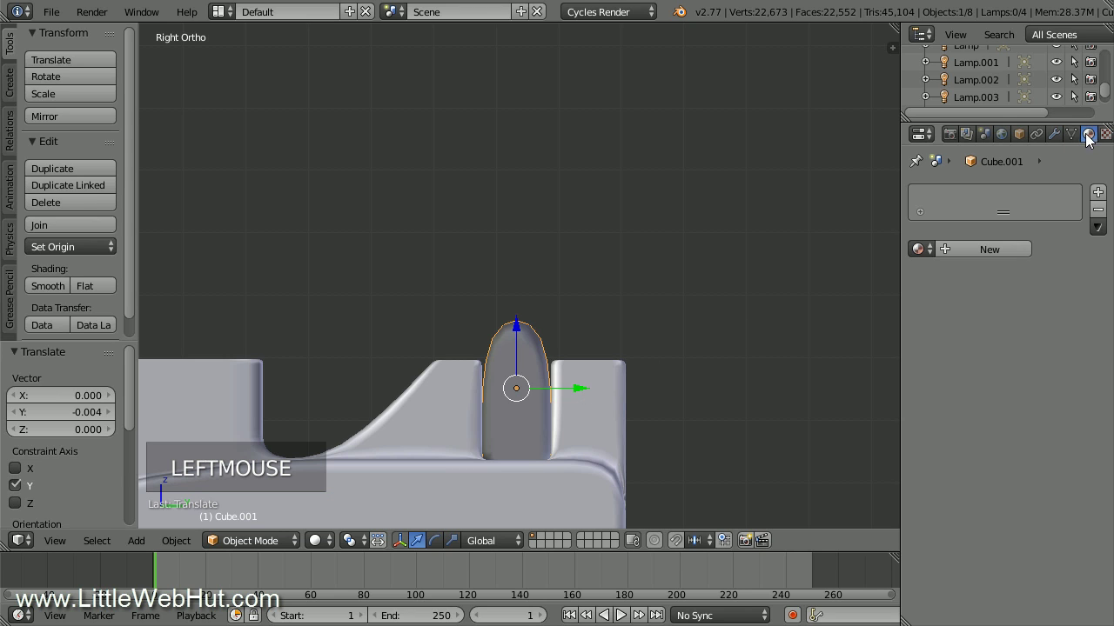
{"action": "left_click", "coordinate": [918, 248]}
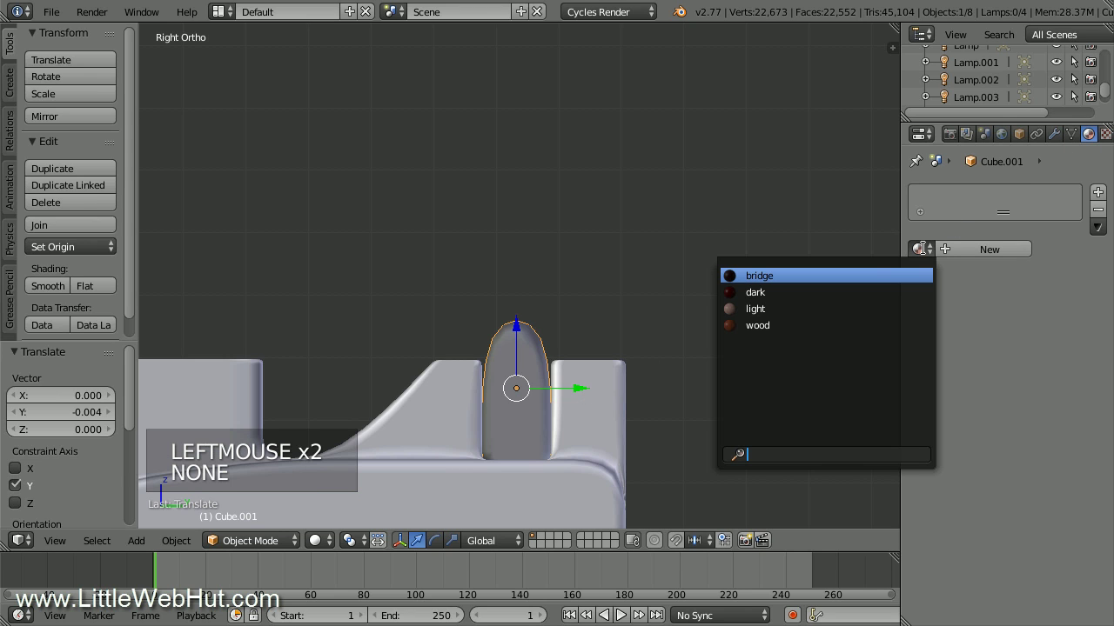
{"action": "left_click", "coordinate": [840, 326]}
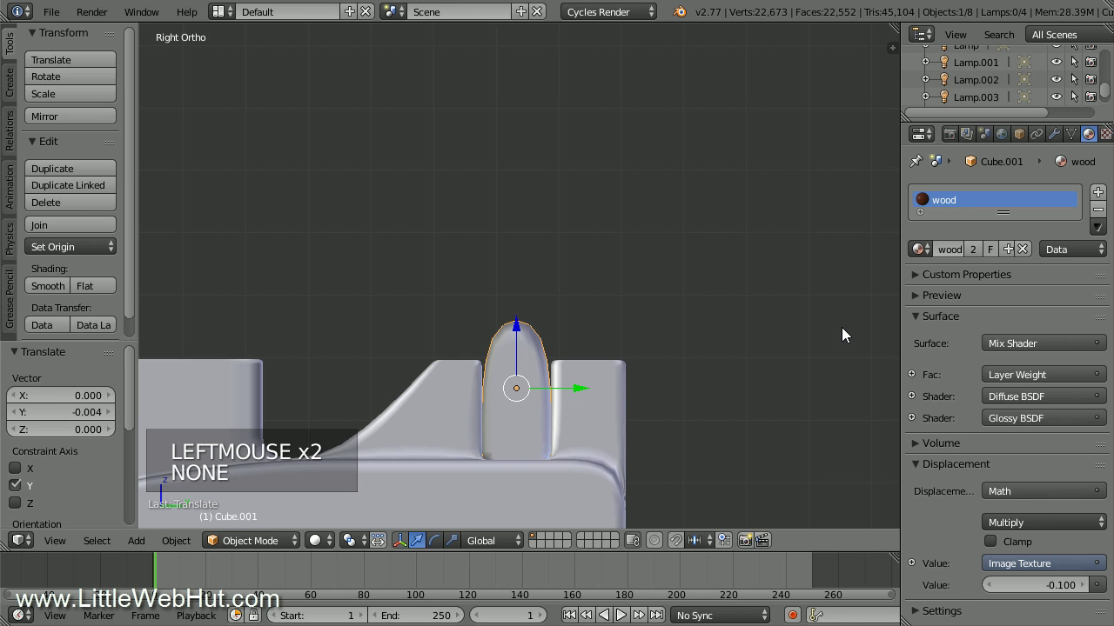
{"action": "left_click", "coordinate": [1009, 250]}
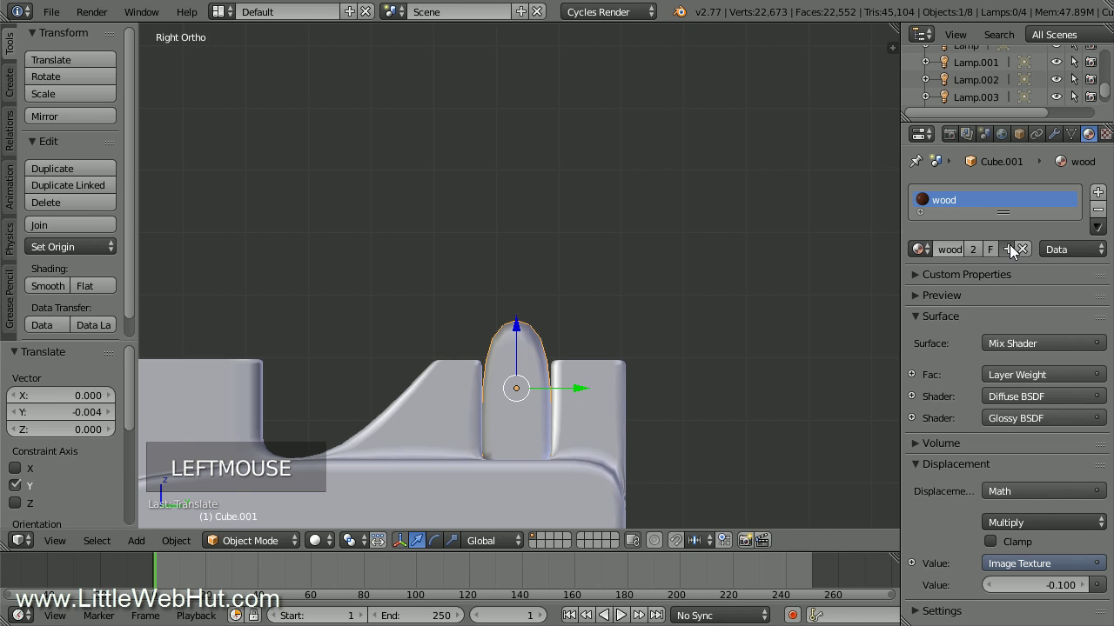
{"action": "double_click", "coordinate": [957, 203]}
{"action": "type", "text": "saddle"}
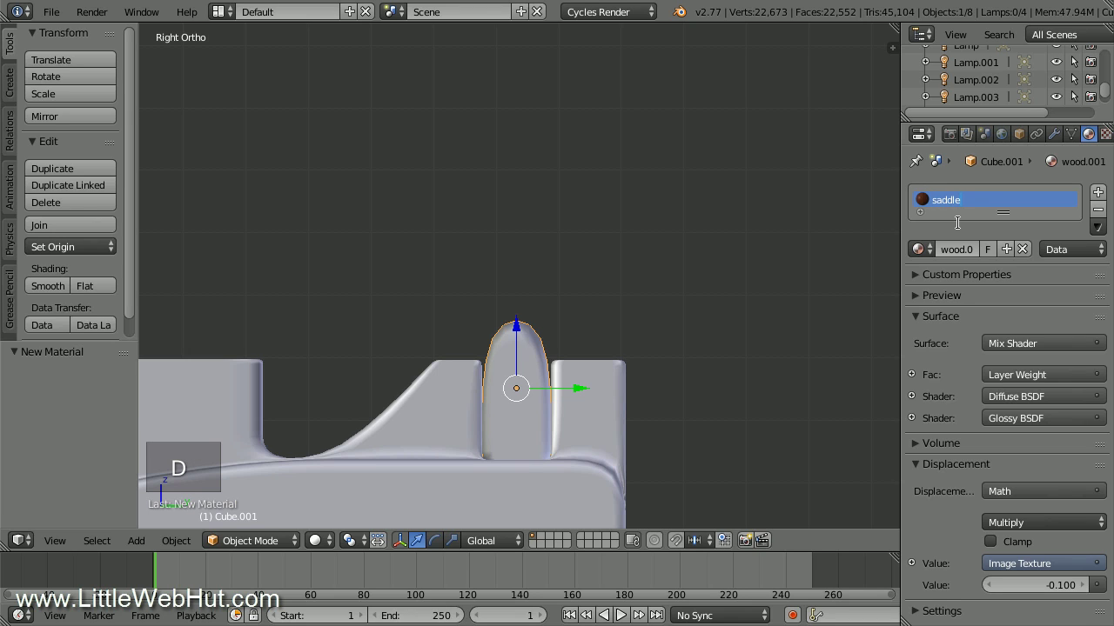
{"action": "key", "text": "Return"}
- In the Compositing layout, delete the Image Texture and Multiply nodes from the saddle material
{"action": "left_click", "coordinate": [223, 11]}
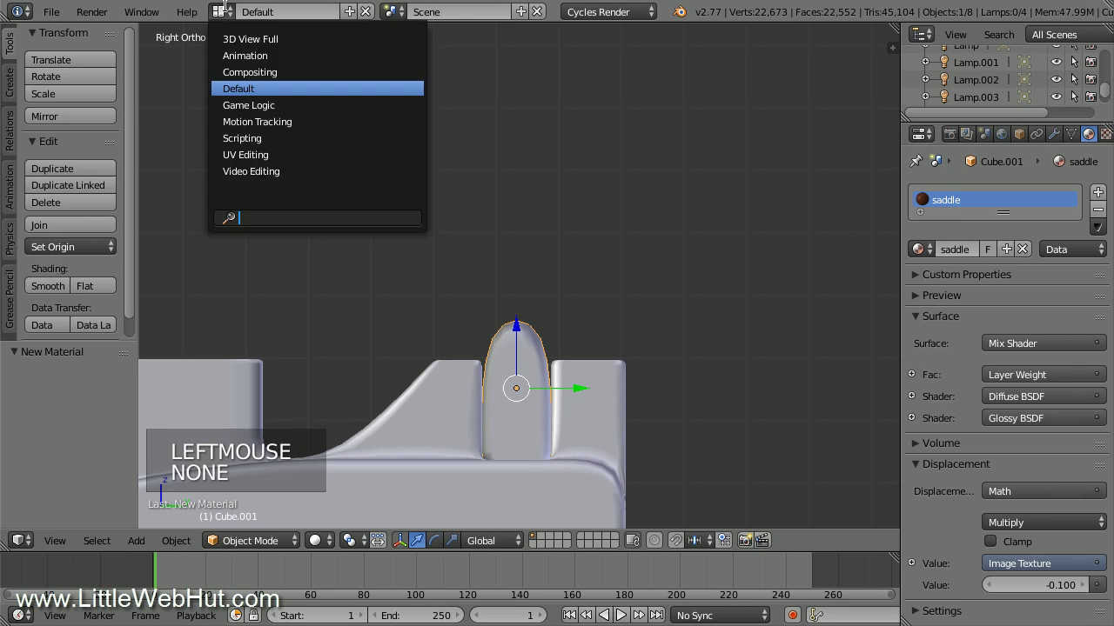
{"action": "left_click", "coordinate": [296, 70]}
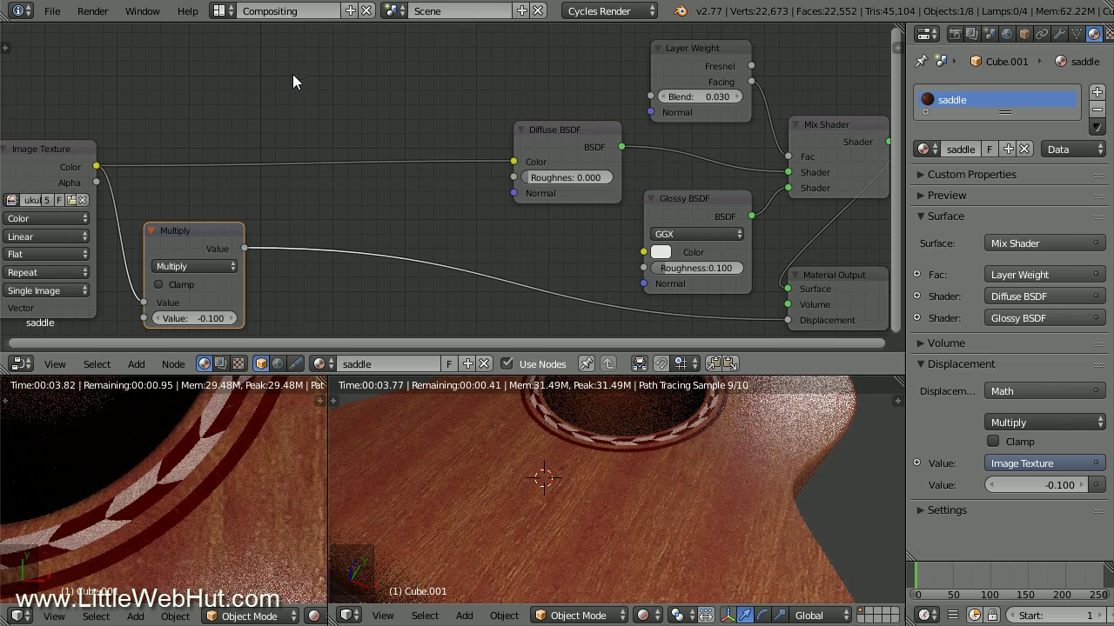
{"action": "left_click", "coordinate": [58, 148]}
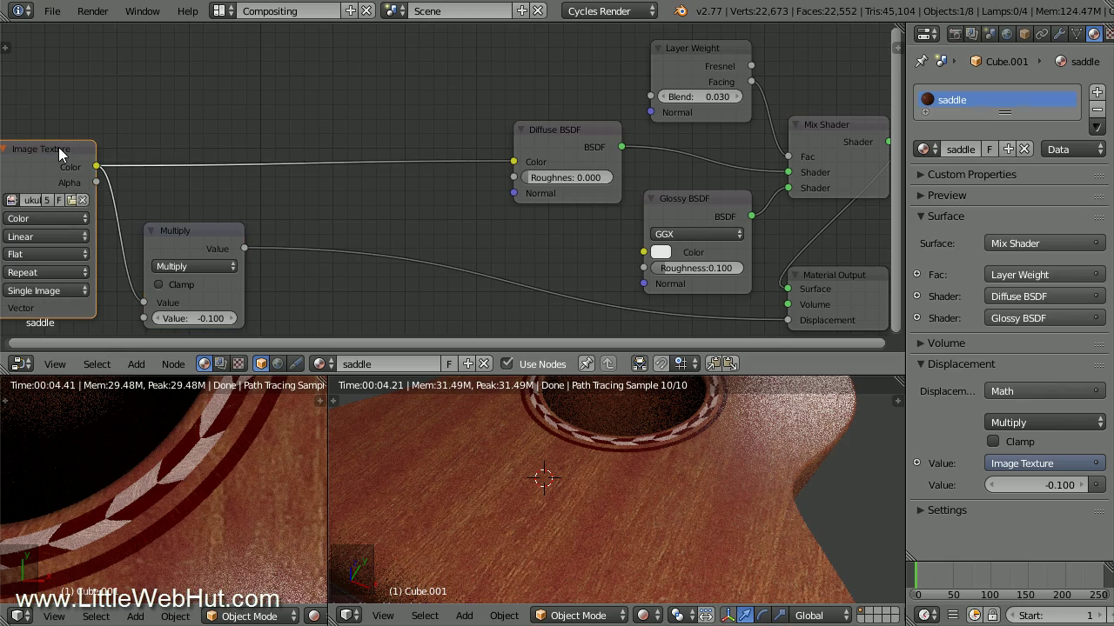
{"action": "key", "text": "x"}
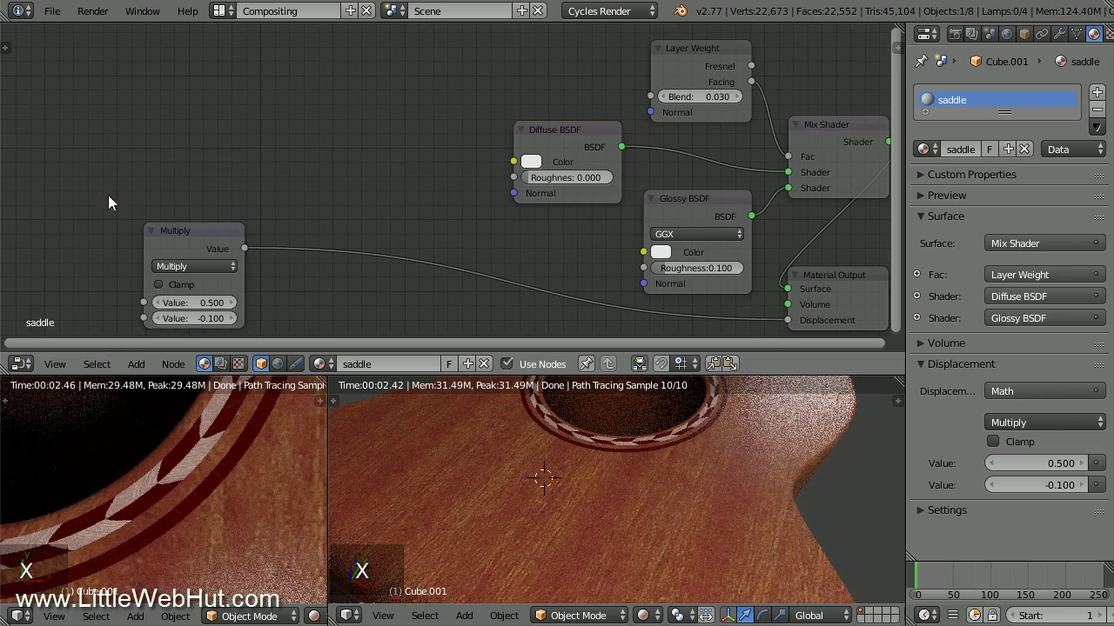
{"action": "right_click", "coordinate": [190, 234]}
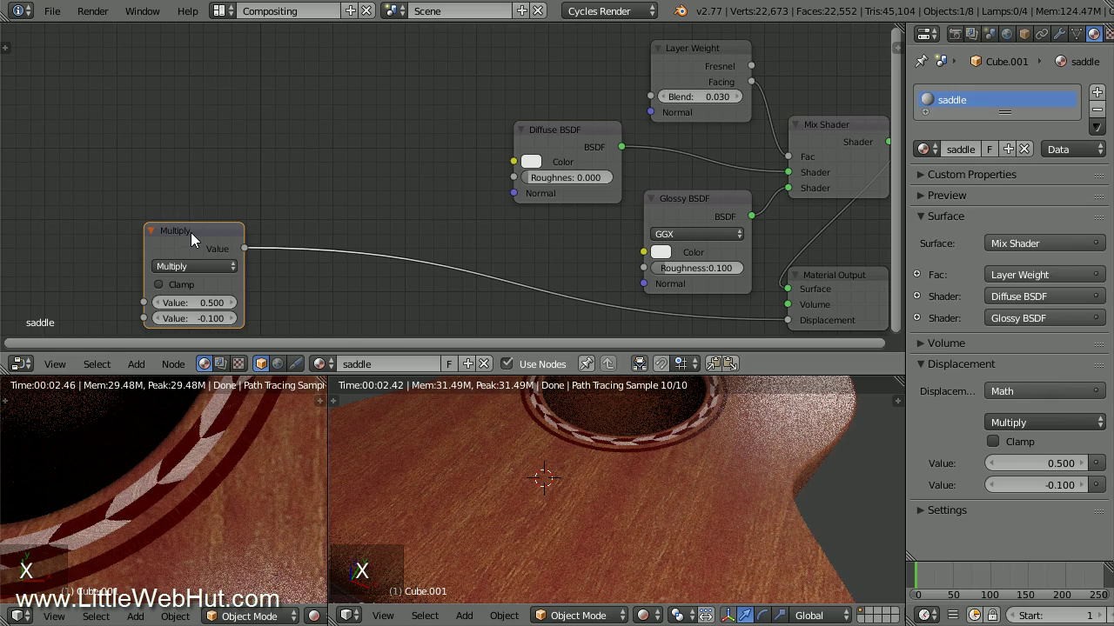
{"action": "key", "text": "x"}
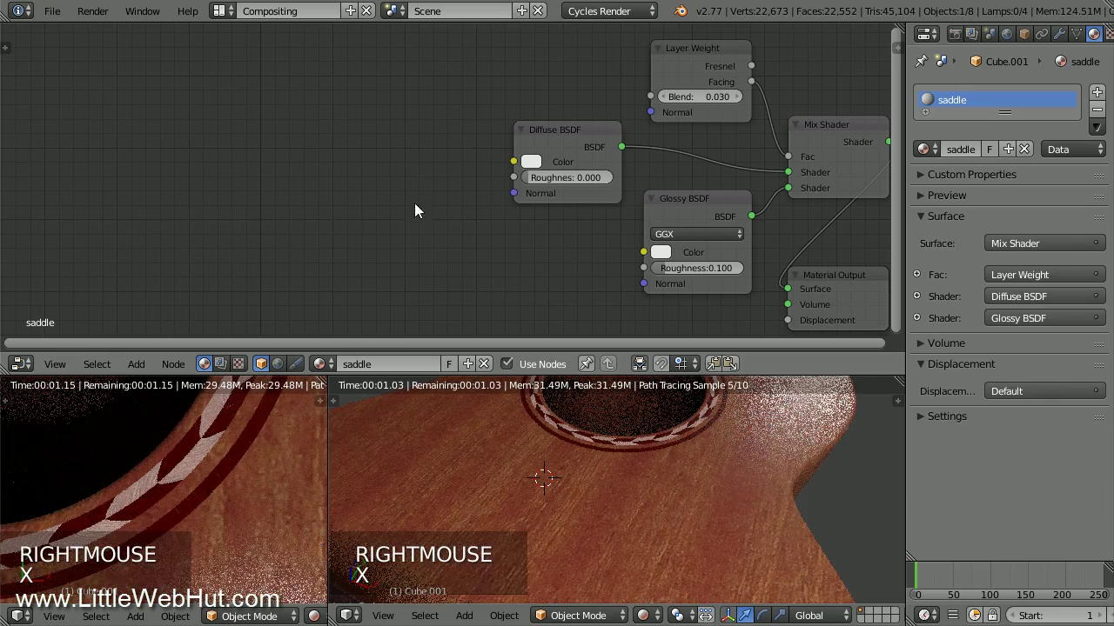
- Set the saddle material's Diffuse BSDF color to hex ACA186
{"action": "left_click", "coordinate": [531, 161]}
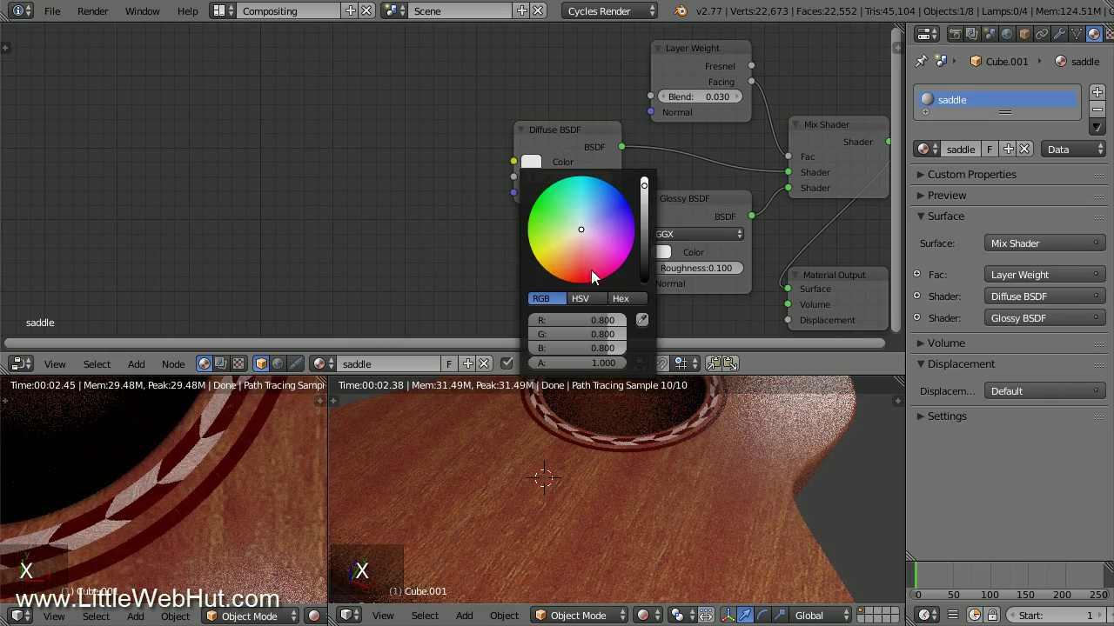
{"action": "left_click", "coordinate": [624, 299]}
{"action": "left_click", "coordinate": [575, 320]}
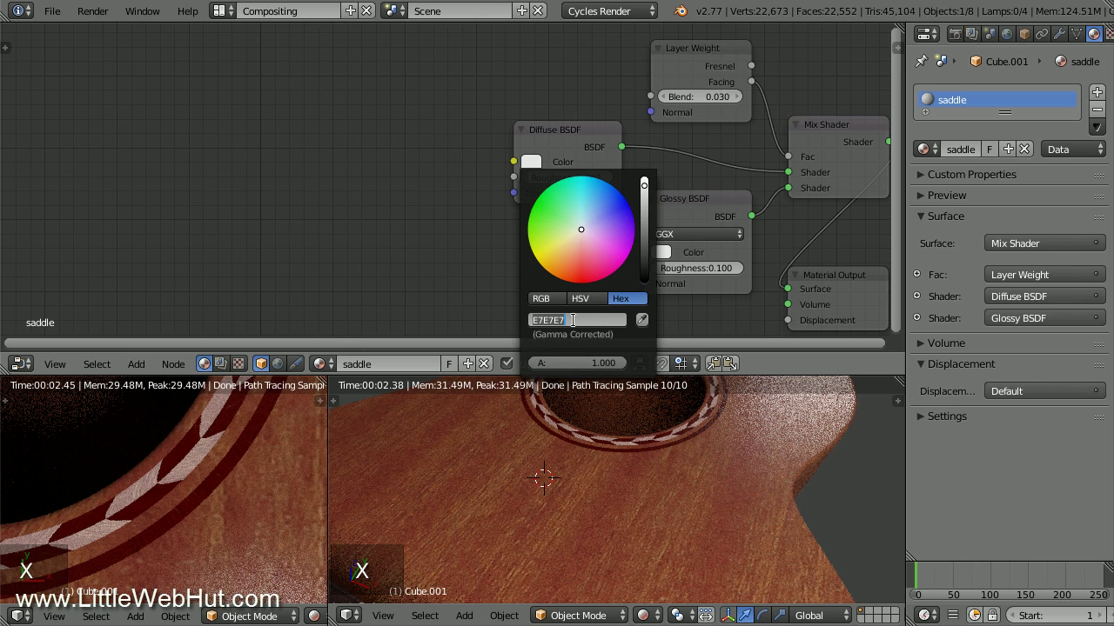
{"action": "type", "text": "aca186"}
{"action": "key", "text": "Return"}
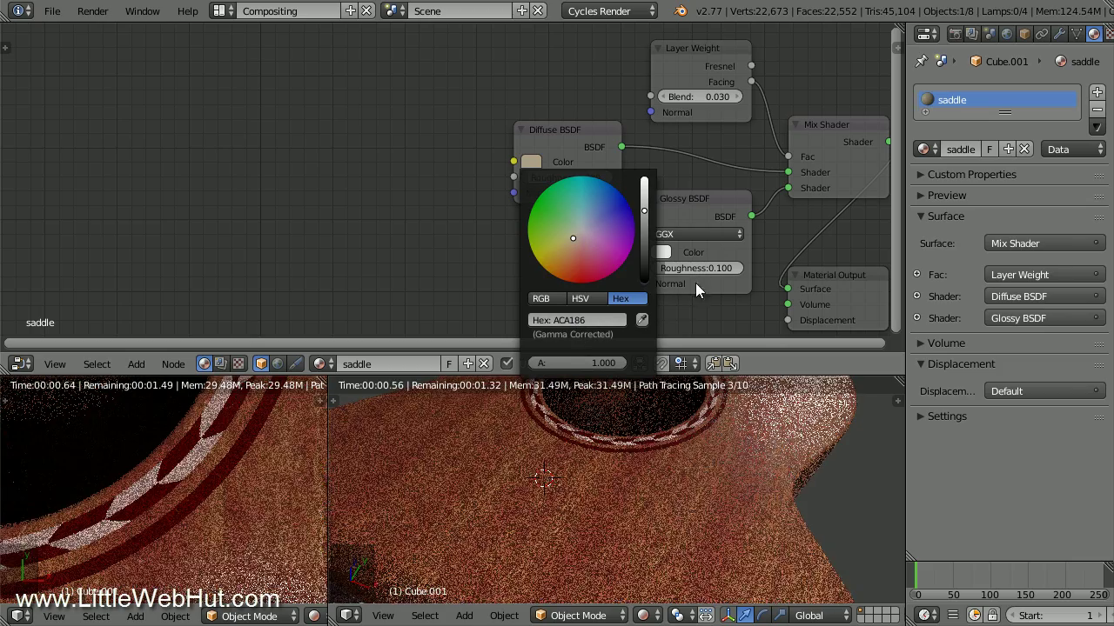
- Set the saddle material's Glossy BSDF roughness to 0.2 and its Layer Weight blend to 0.15
{"action": "left_click", "coordinate": [715, 270]}
{"action": "type", "text": ".2"}
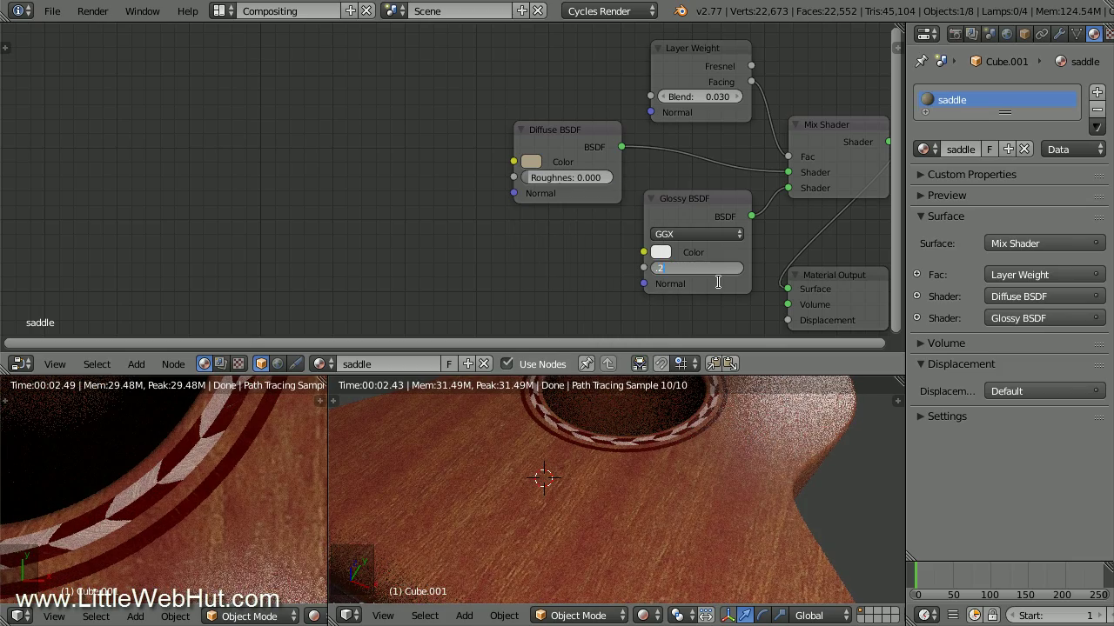
{"action": "left_click", "coordinate": [718, 284]}
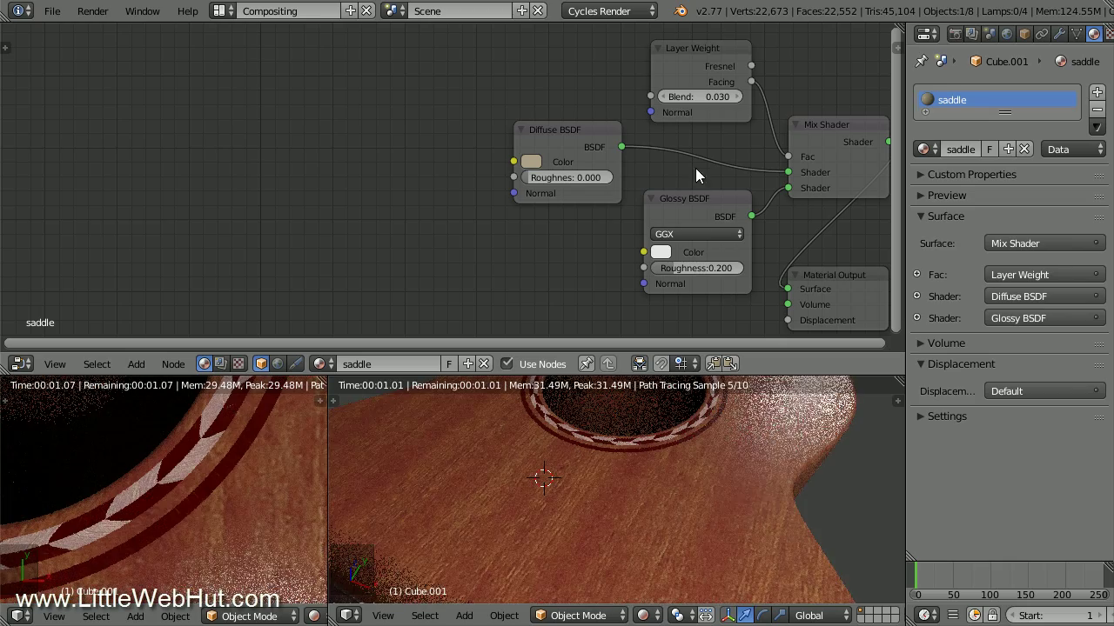
{"action": "left_click", "coordinate": [689, 100]}
{"action": "type", "text": ".15"}
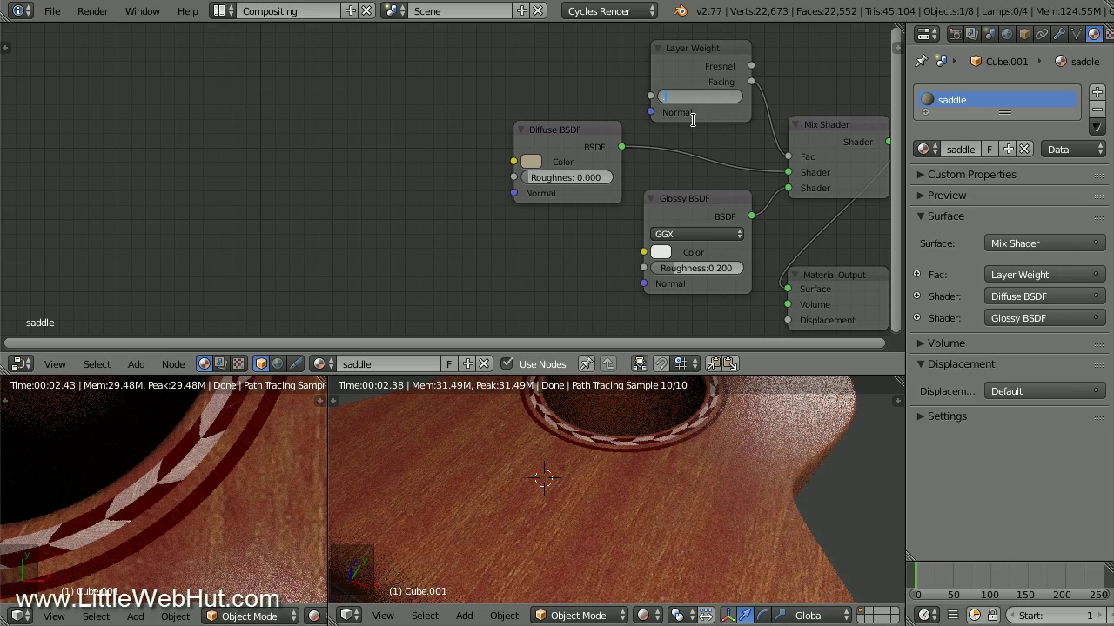
{"action": "left_click", "coordinate": [694, 120]}
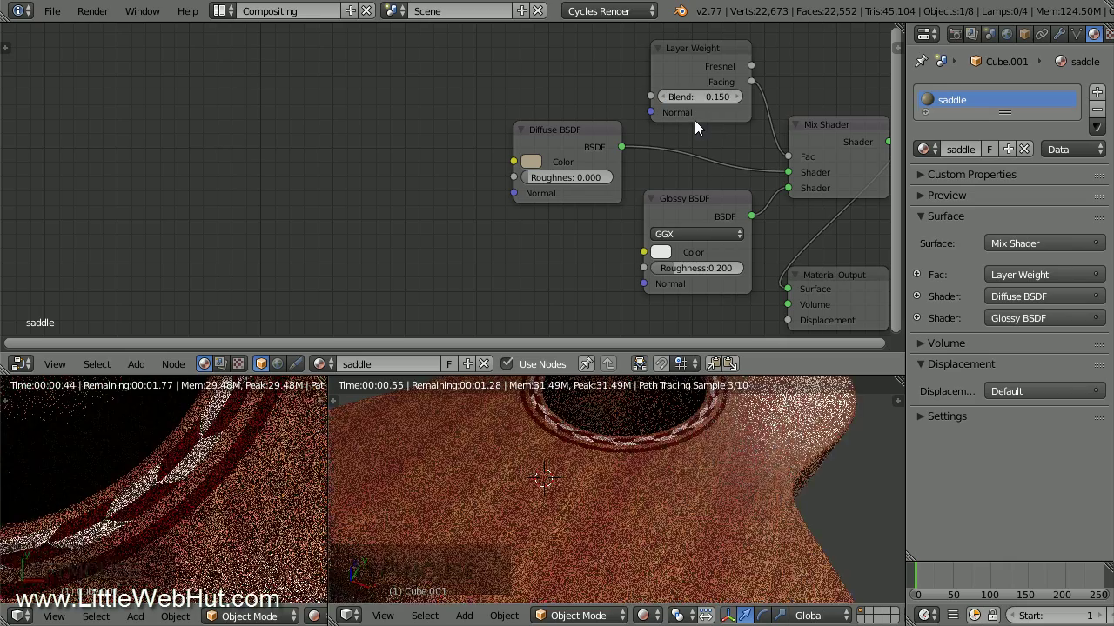
- Back in the Default layout, join the saddle and bridge into the ukulele body and save the file
{"action": "left_click", "coordinate": [220, 11]}
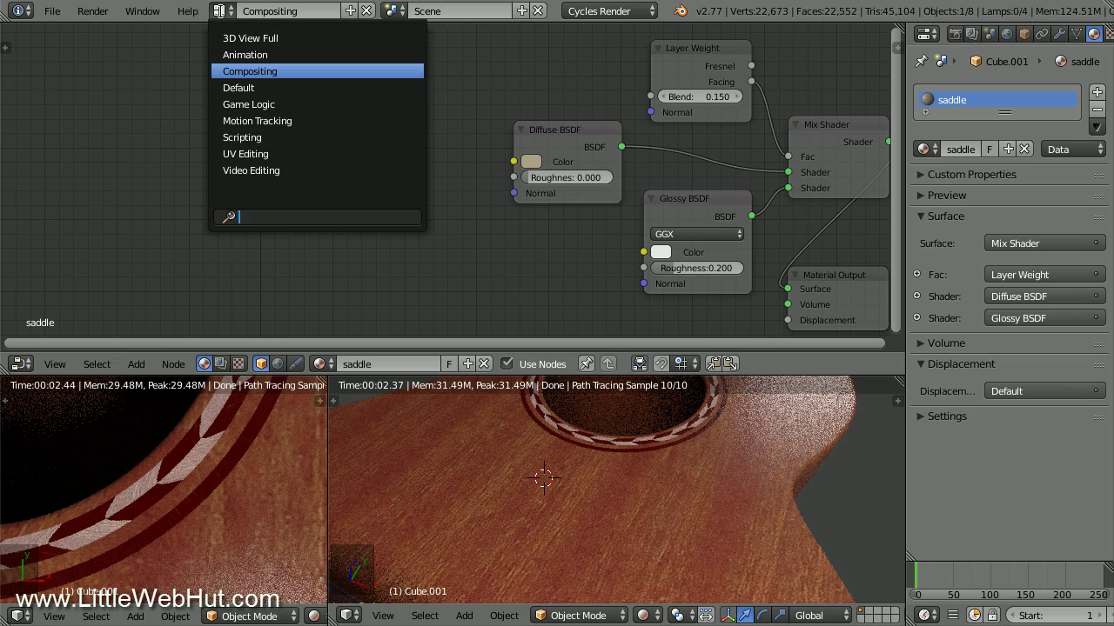
{"action": "left_click", "coordinate": [268, 87]}
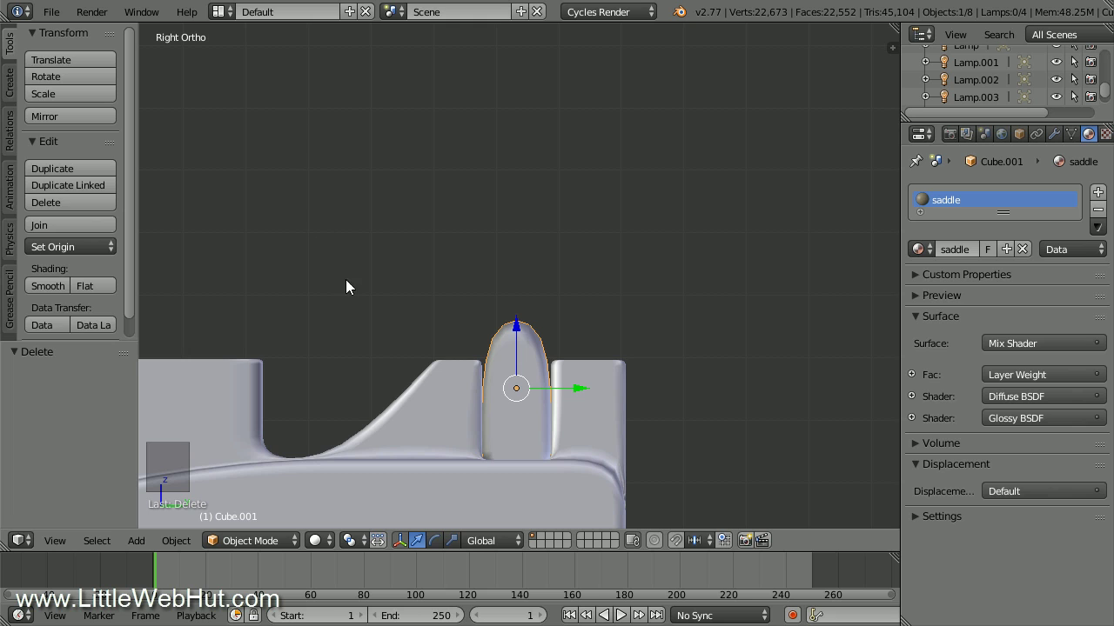
{"action": "middle_click_drag", "start_coordinate": [355, 344], "coordinate": [478, 142], "text": "shift"}
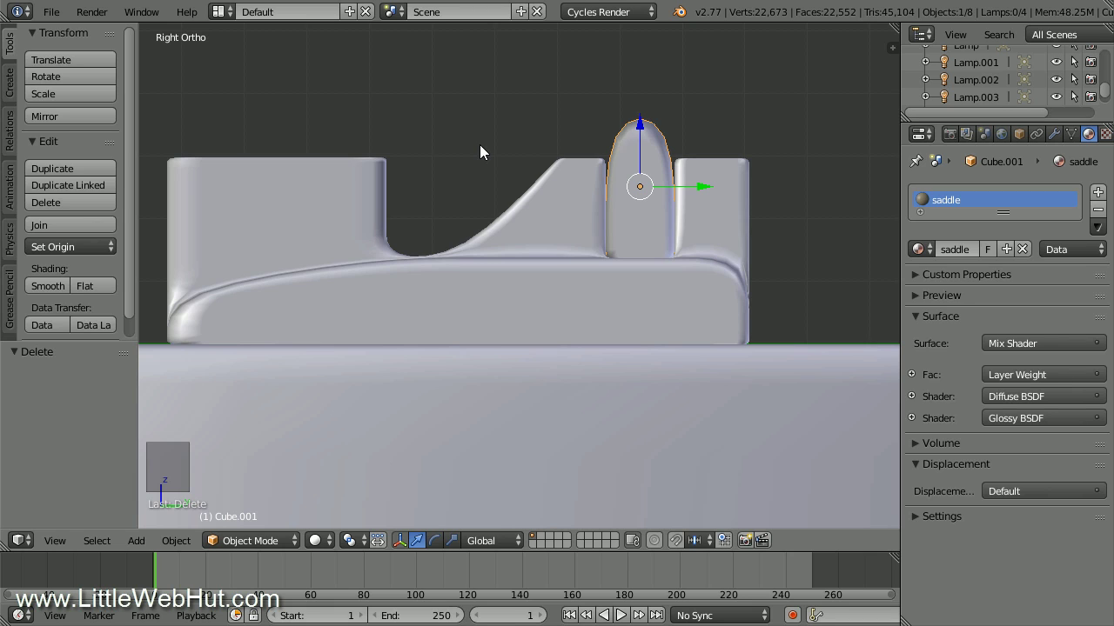
{"action": "right_click", "coordinate": [350, 176], "text": "shift"}
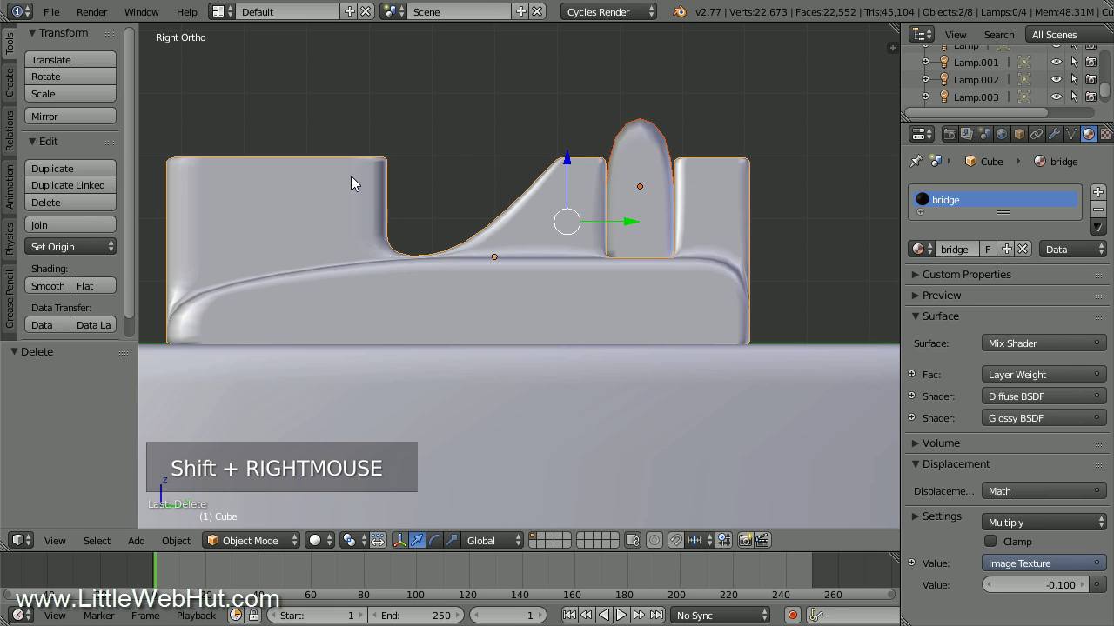
{"action": "right_click", "coordinate": [535, 444], "text": "shift"}
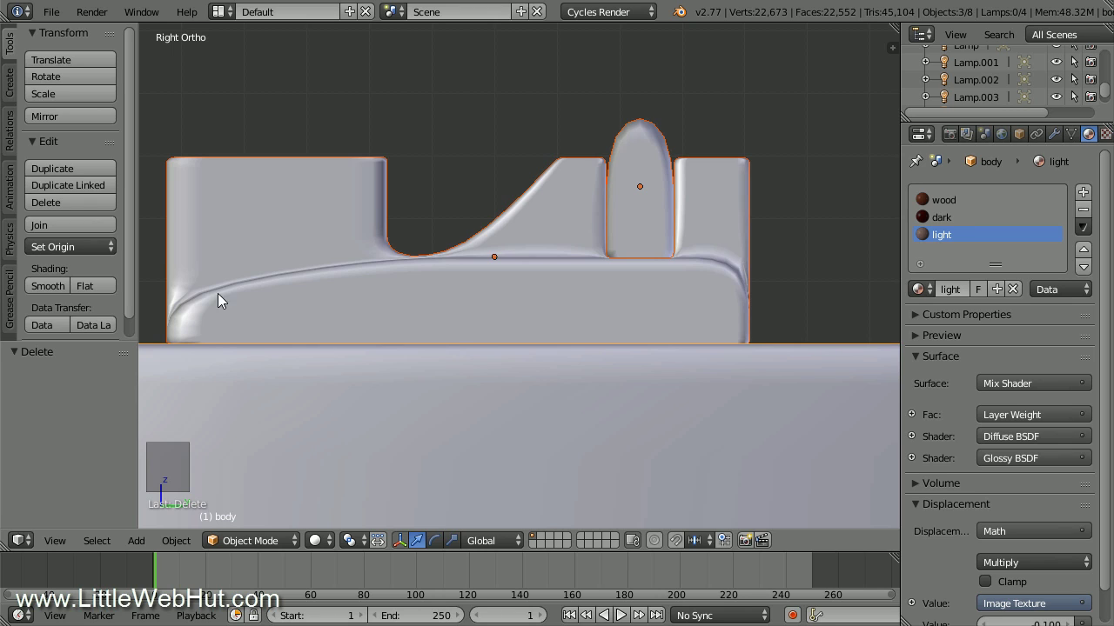
{"action": "left_click", "coordinate": [79, 224]}
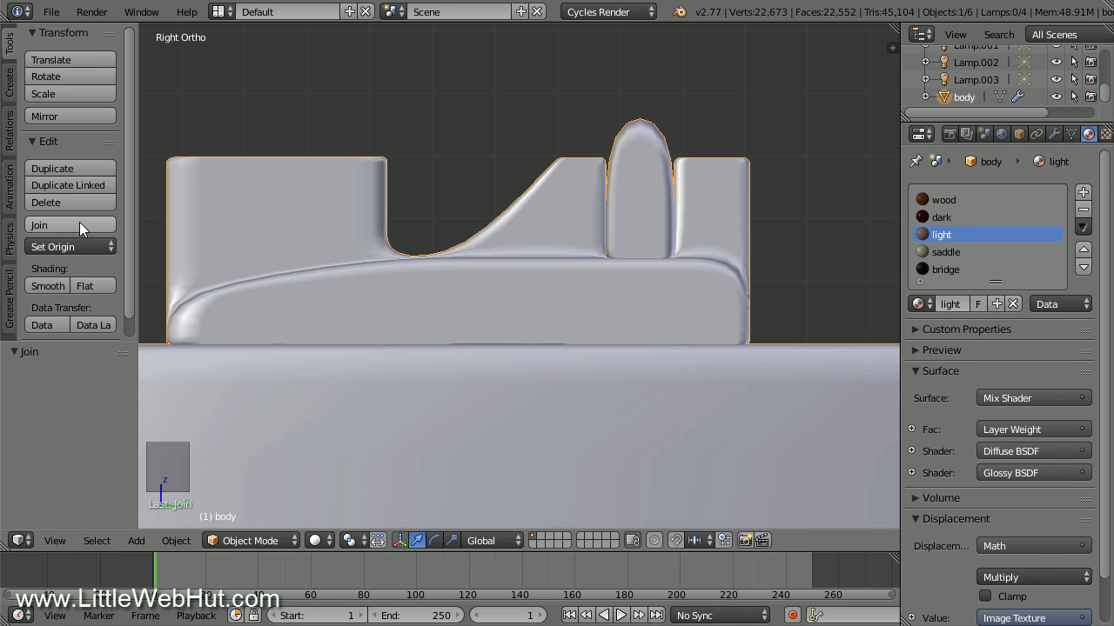
{"action": "left_click", "coordinate": [51, 13]}
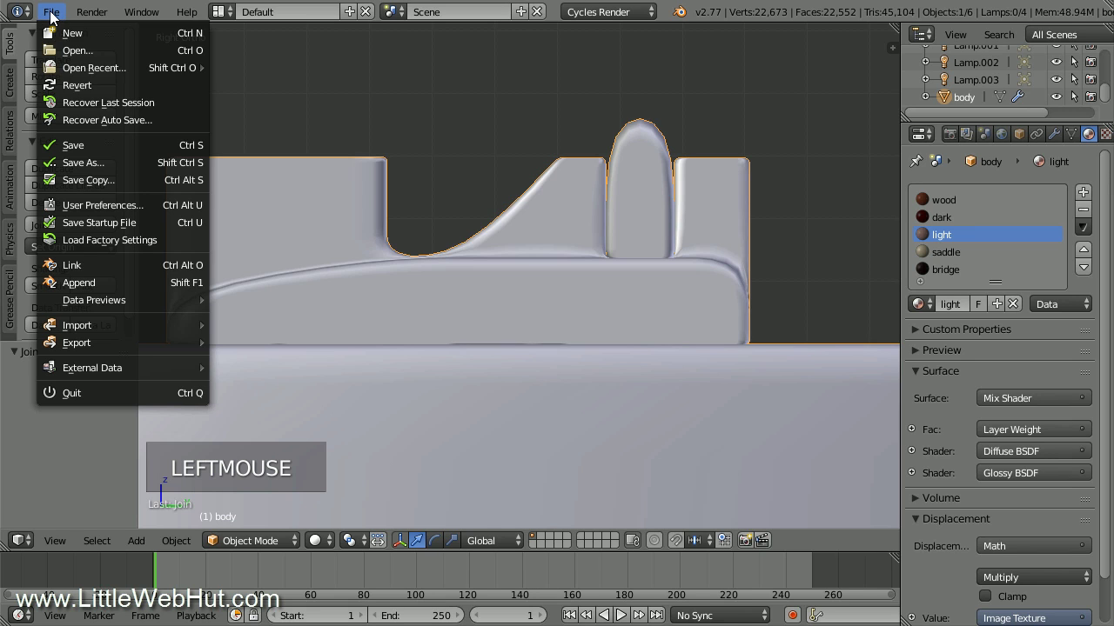
{"action": "left_click", "coordinate": [109, 144]}
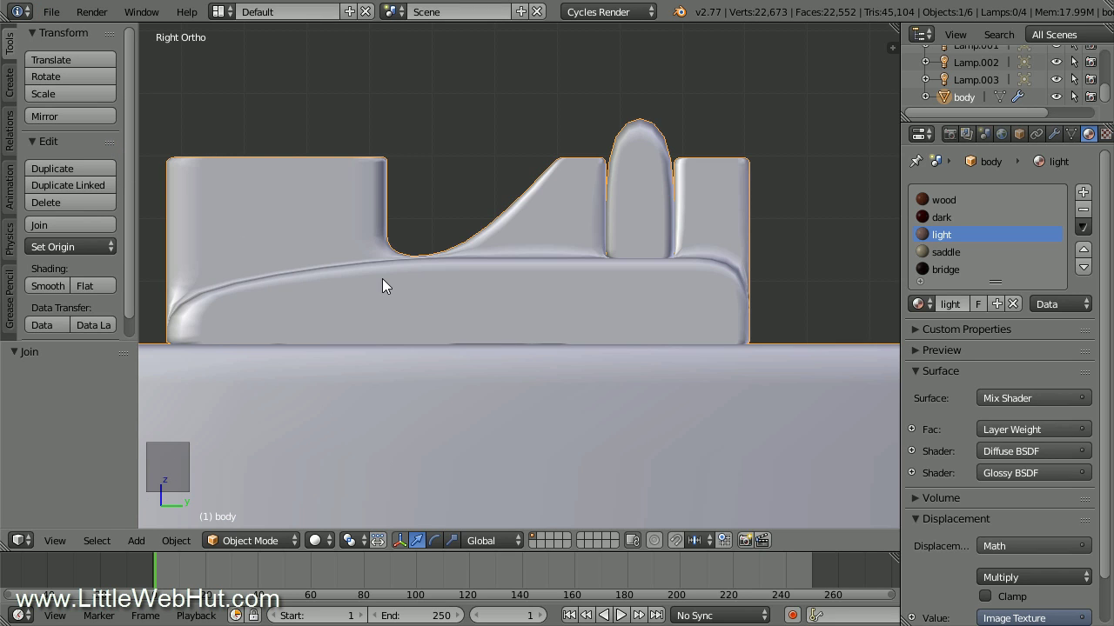
- Show the whole ukulele body in Rendered viewport shading and examine the bridge and saddle from both sides
{"action": "scroll", "coordinate": [385, 272], "scroll_direction": "down", "scroll_amount": 5}
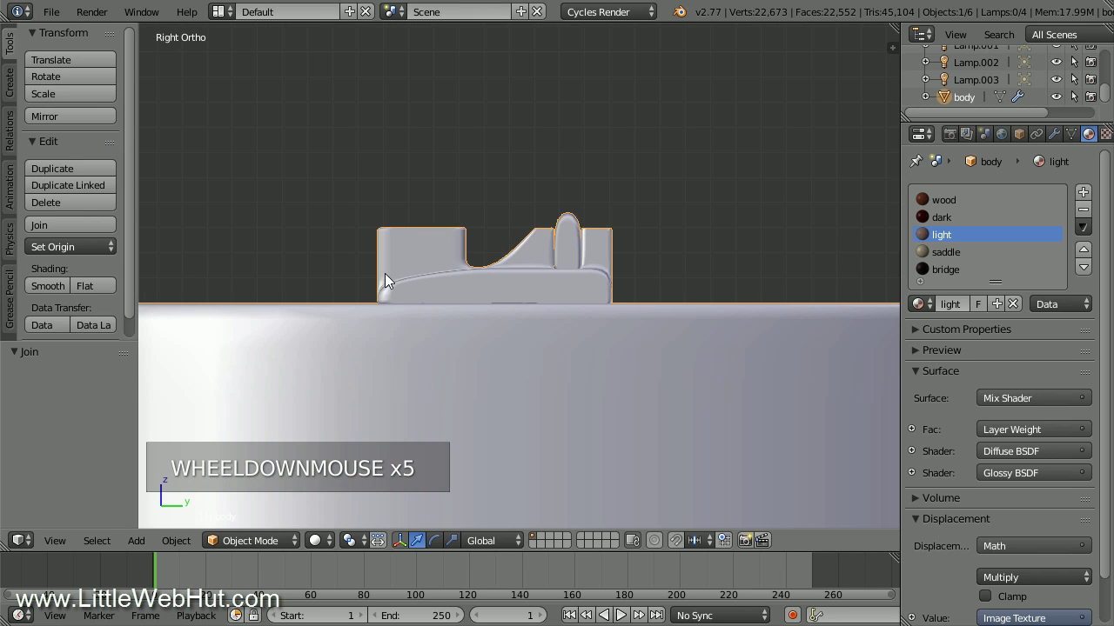
{"action": "scroll", "coordinate": [385, 273], "scroll_direction": "down", "scroll_amount": 1}
{"action": "middle_click_drag", "start_coordinate": [295, 225], "coordinate": [599, 283]}
{"action": "scroll", "coordinate": [595, 285], "scroll_direction": "down", "scroll_amount": 5}
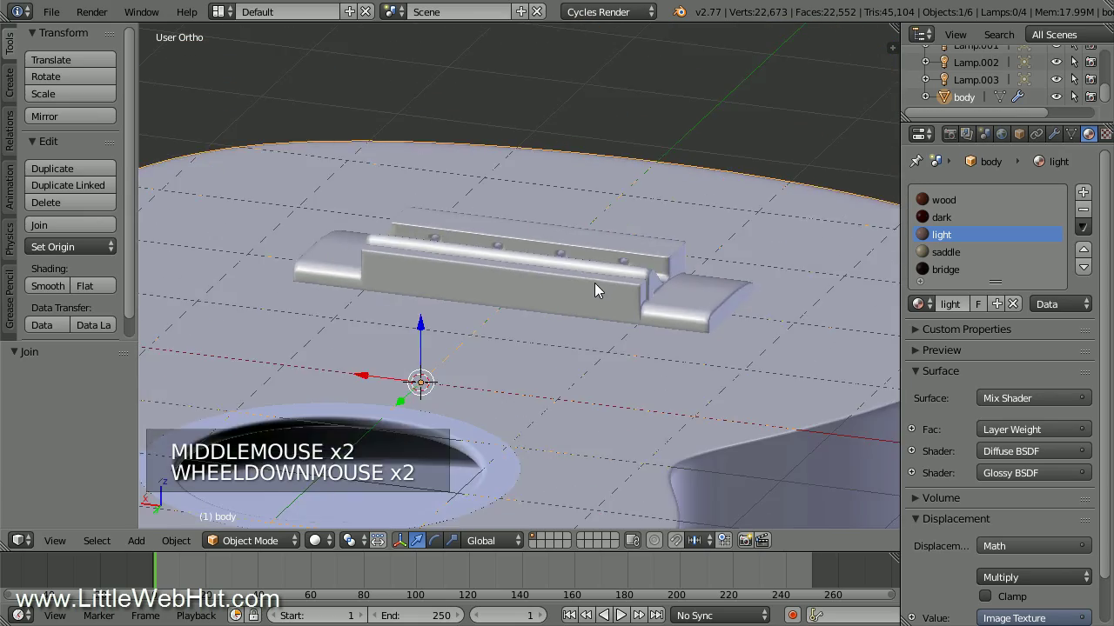
{"action": "scroll", "coordinate": [589, 294], "scroll_direction": "down", "scroll_amount": 1}
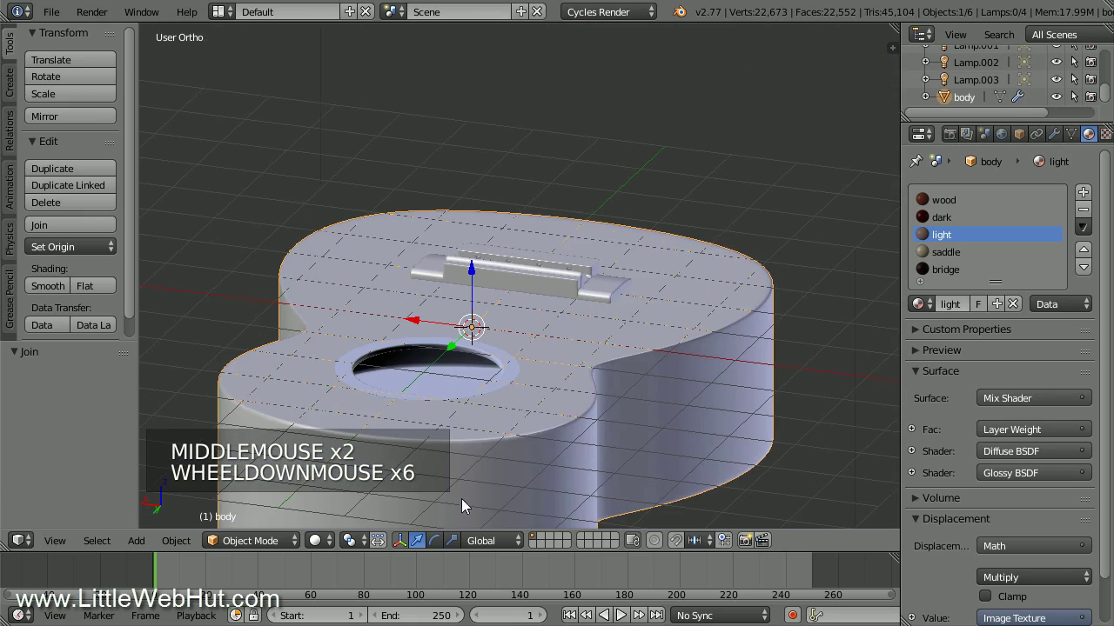
{"action": "left_click", "coordinate": [321, 543]}
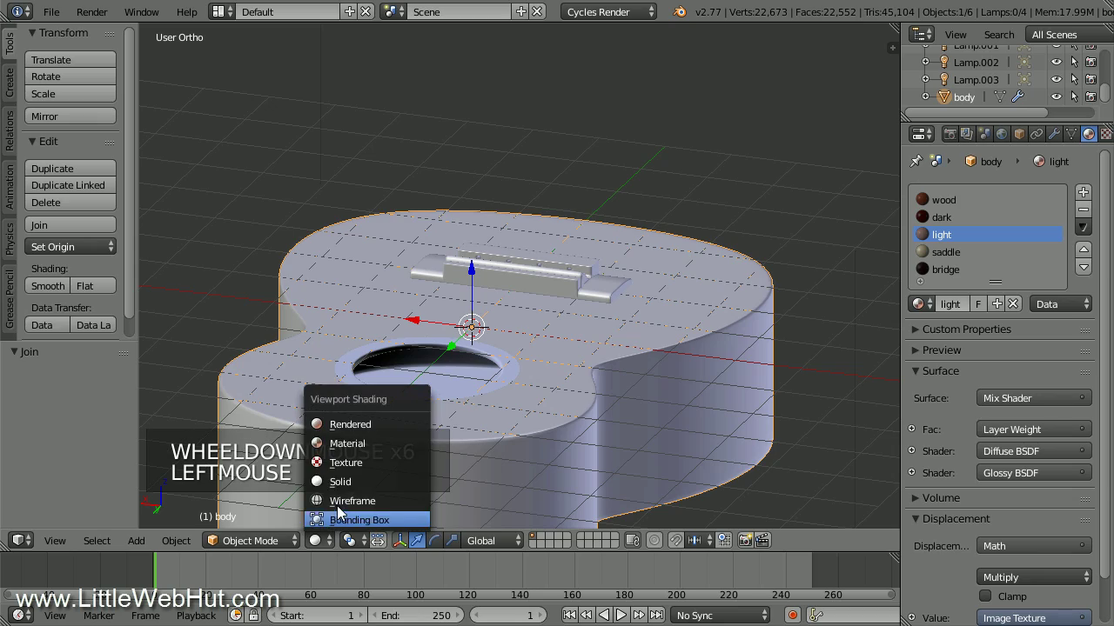
{"action": "left_click", "coordinate": [361, 428]}
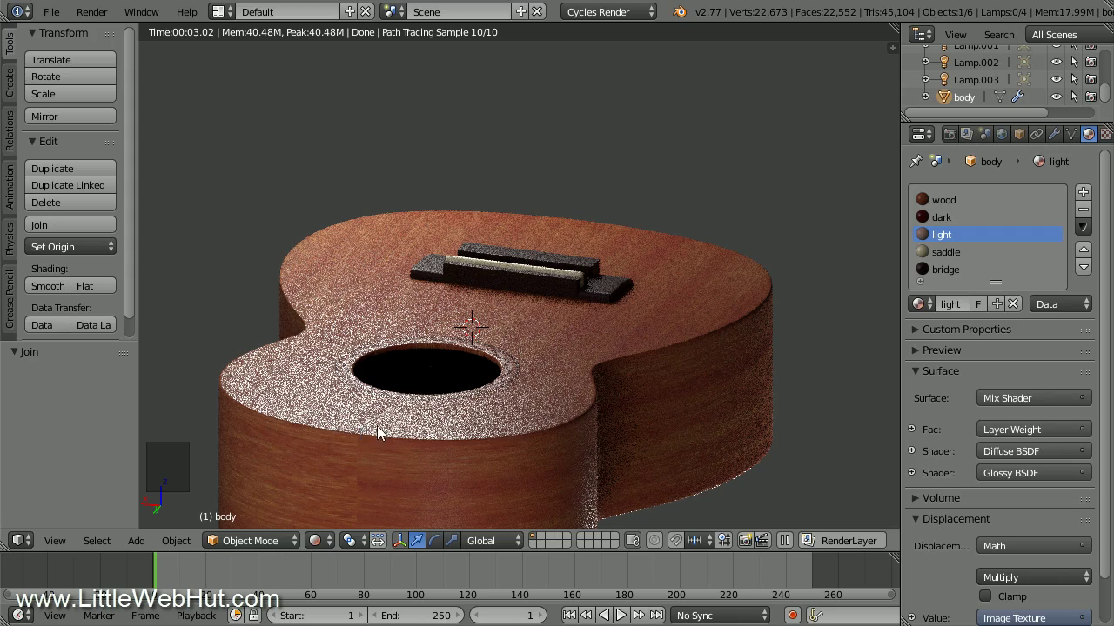
{"action": "middle_click_drag", "start_coordinate": [735, 225], "coordinate": [472, 241]}
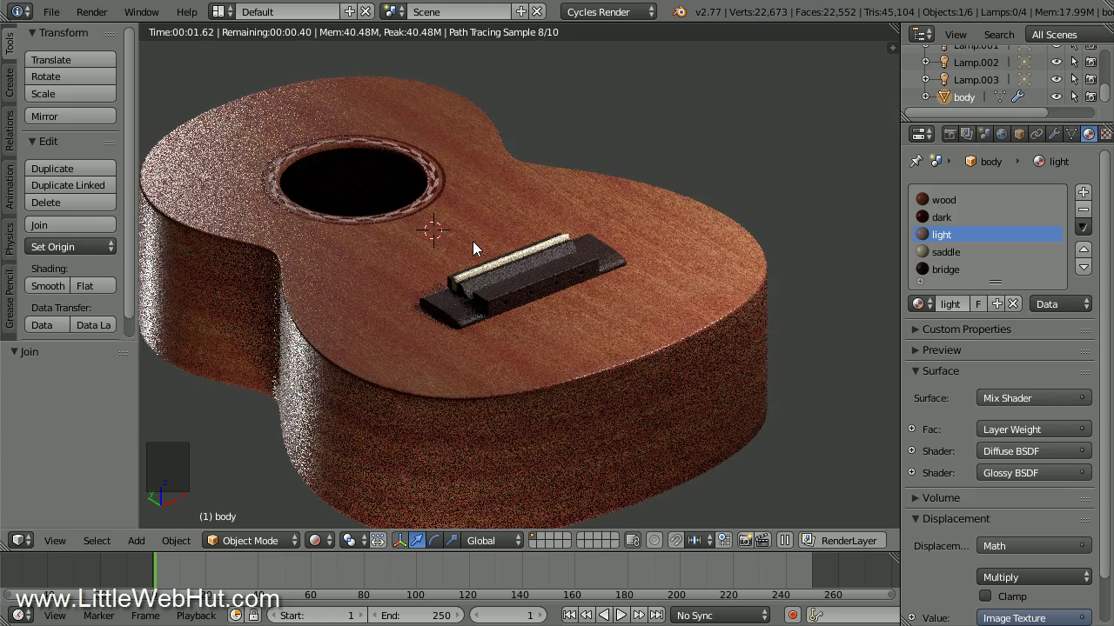